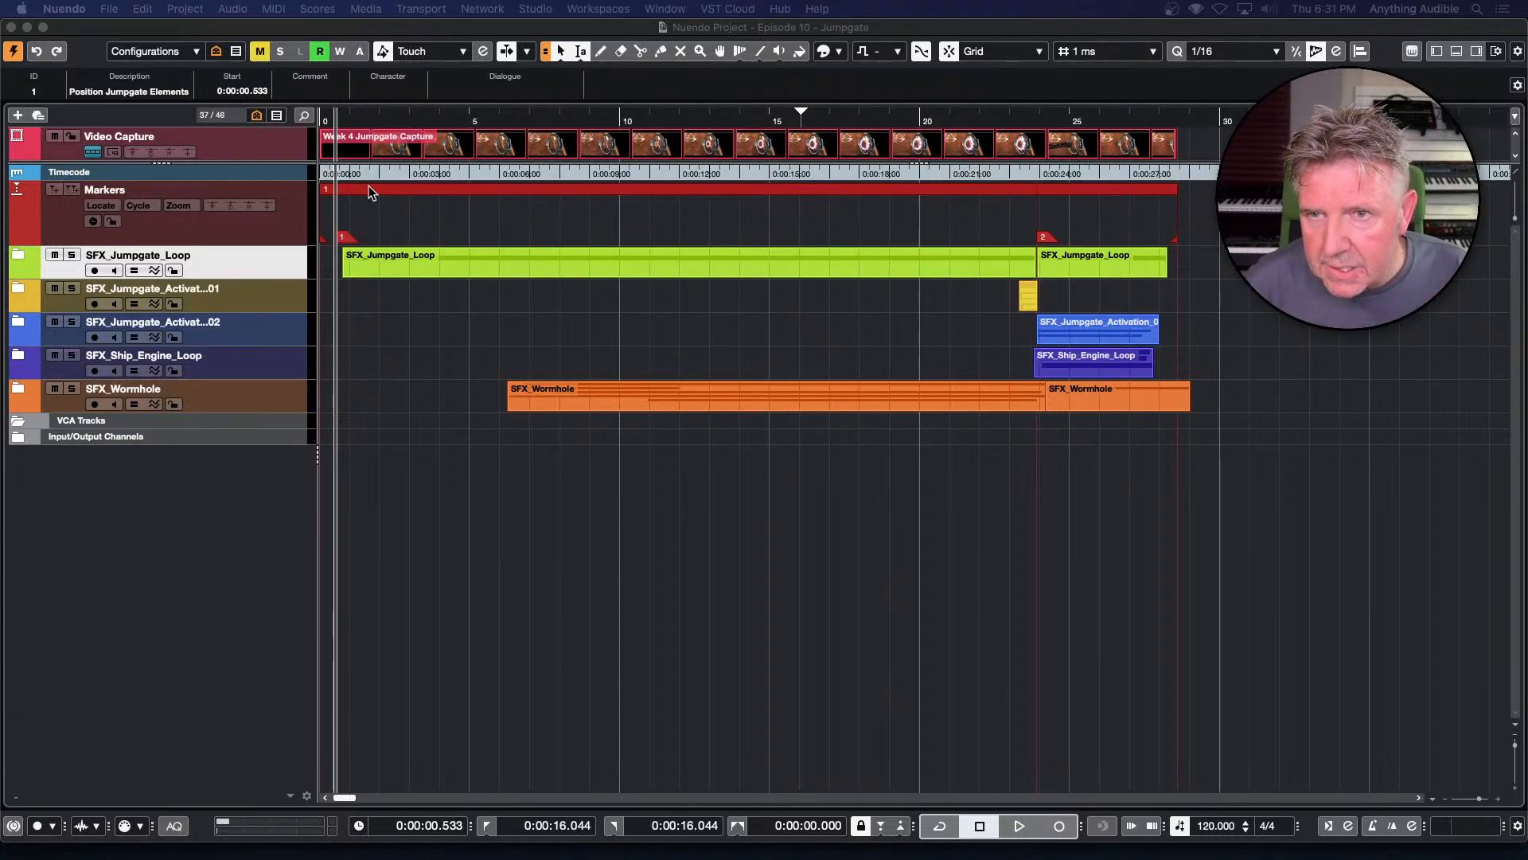
Play back all the Jumpgate sound effects against the video from near the start of the timeline
{"action": "left_click", "coordinate": [457, 29]}
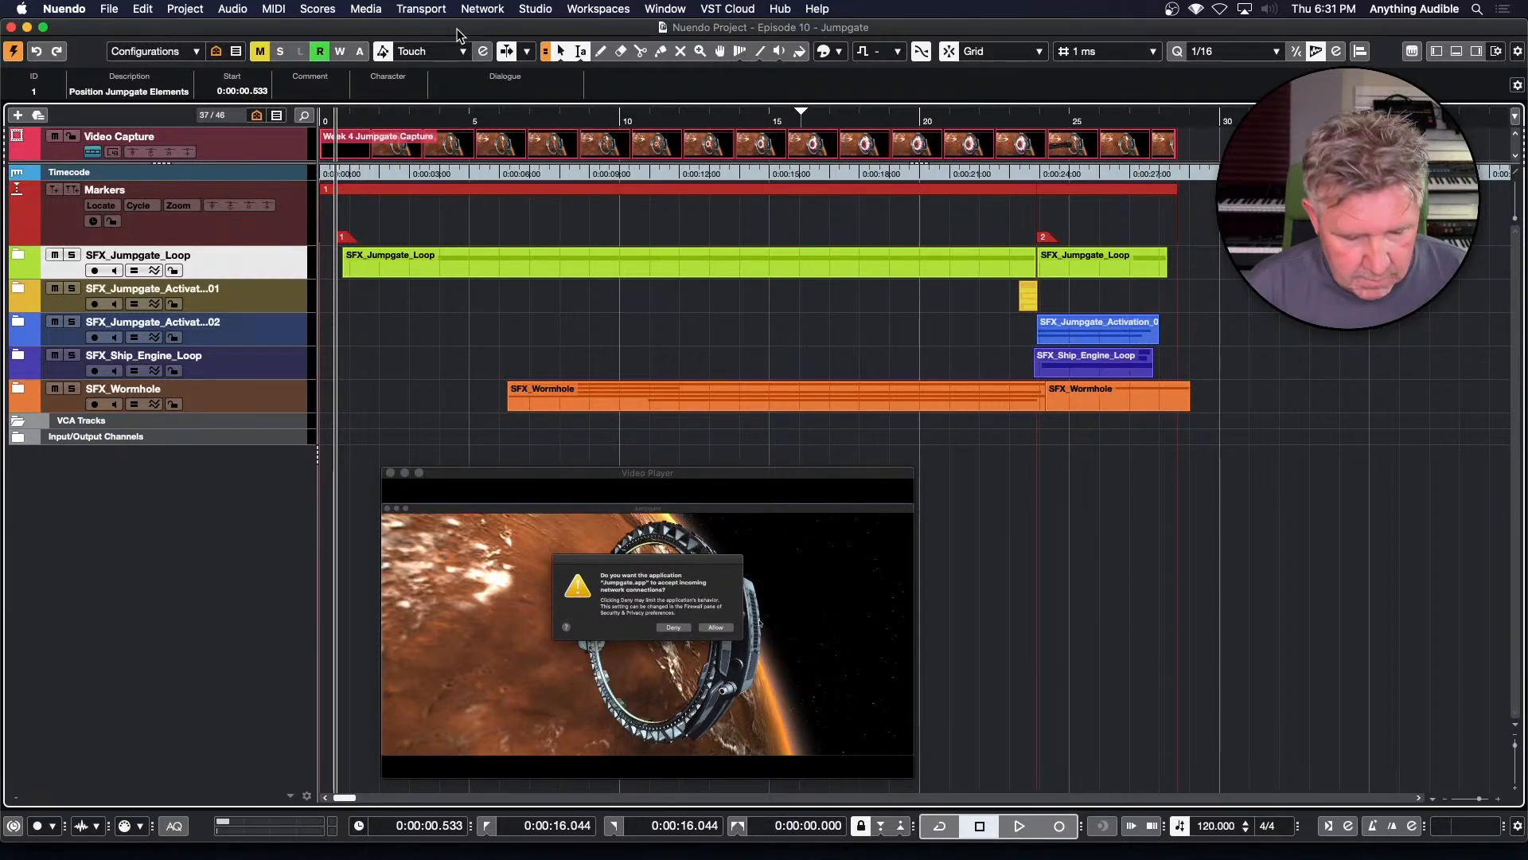
{"action": "key", "text": "space"}
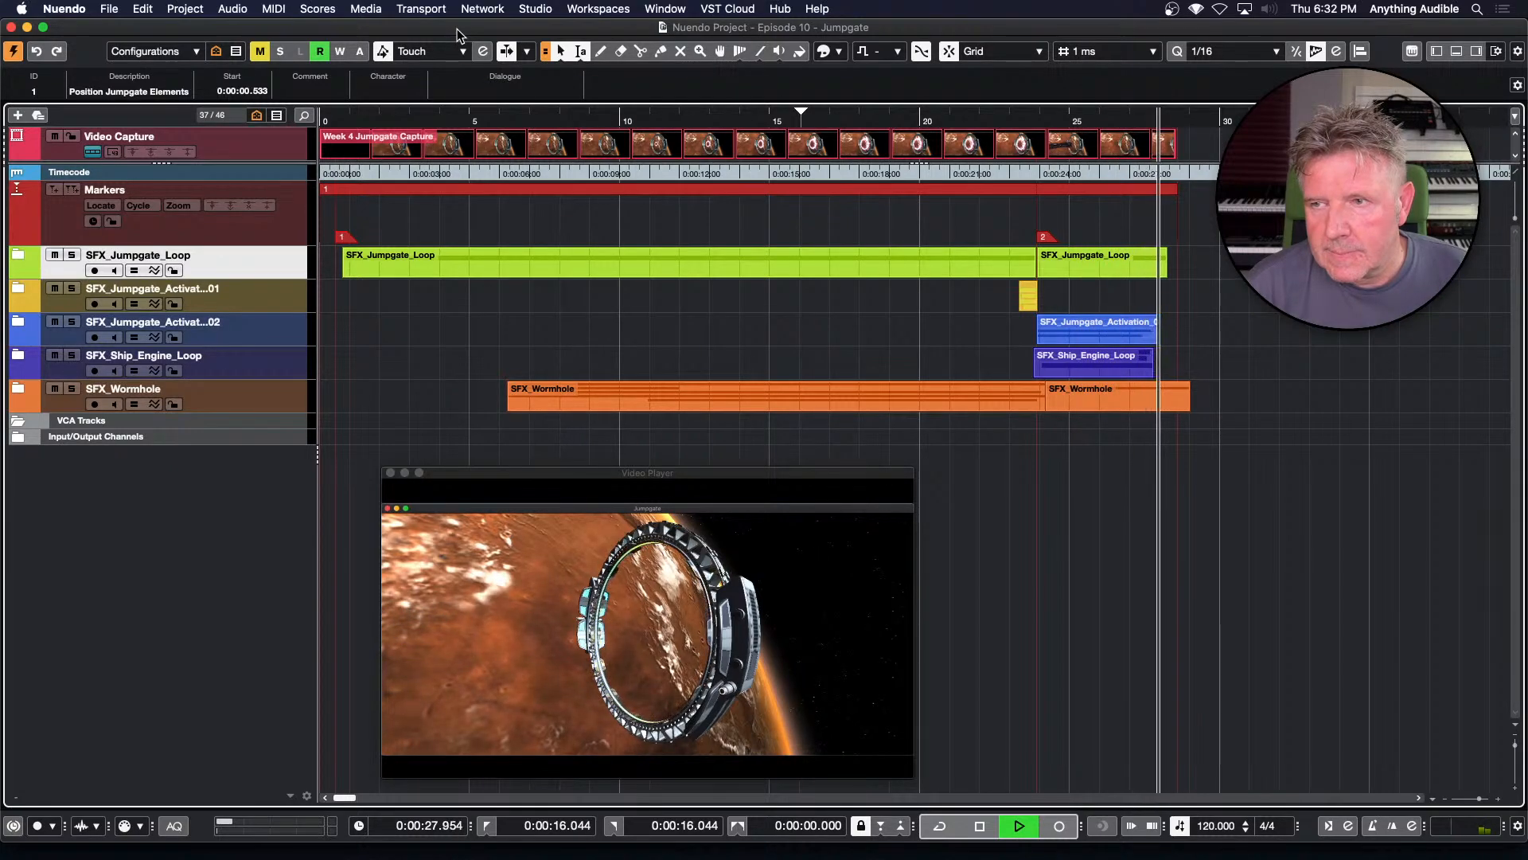
{"action": "key", "text": "space"}
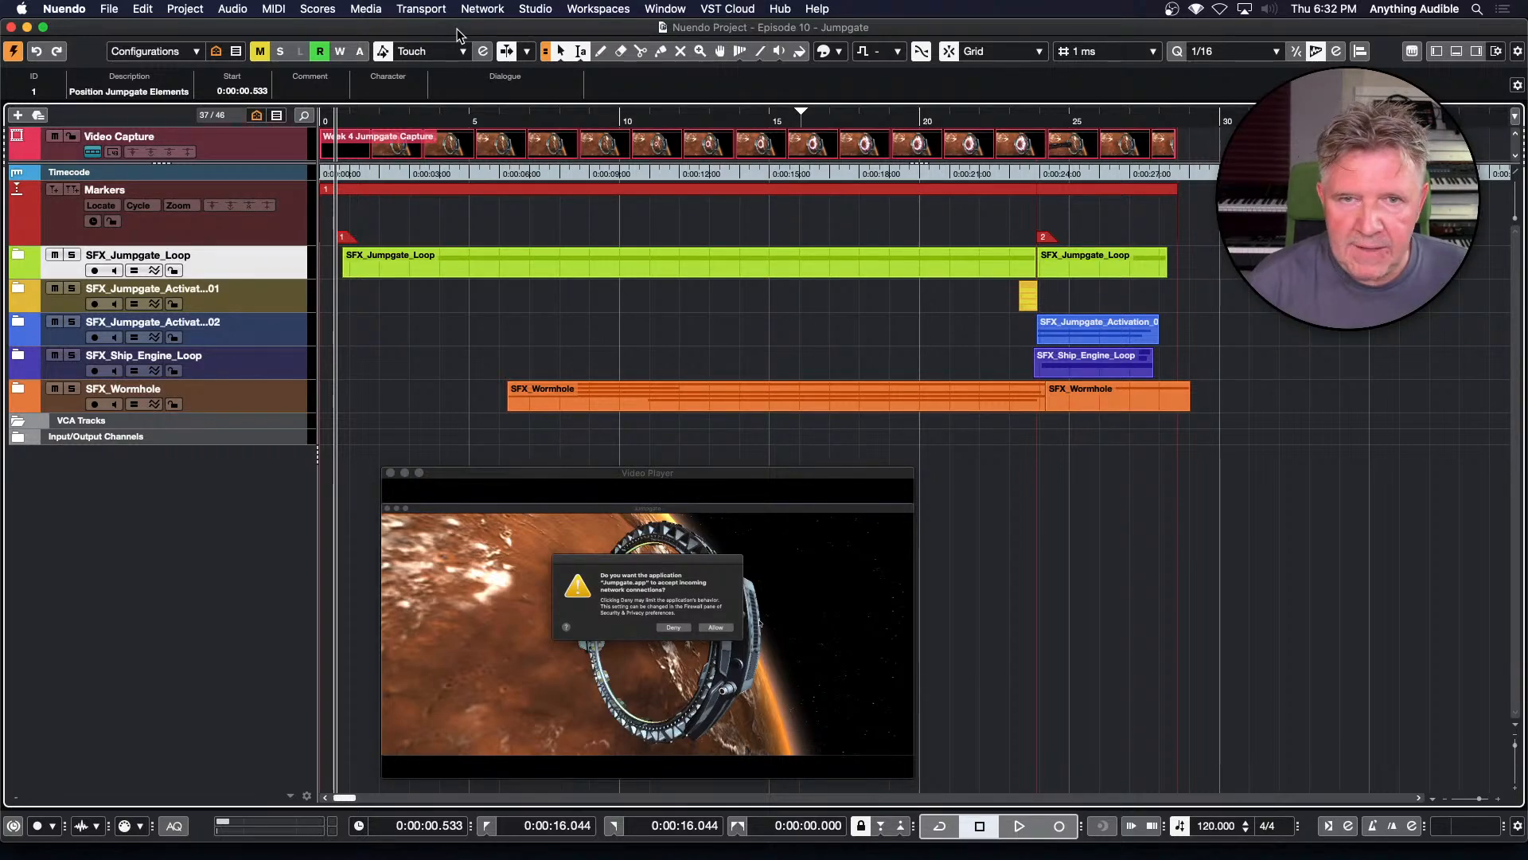
Expand the SFX_Jumpgate_Loop folder track, and briefly view the tracks inside the SFX_Jumpgate_Activation_01 folder before collapsing it
{"action": "left_click", "coordinate": [18, 255]}
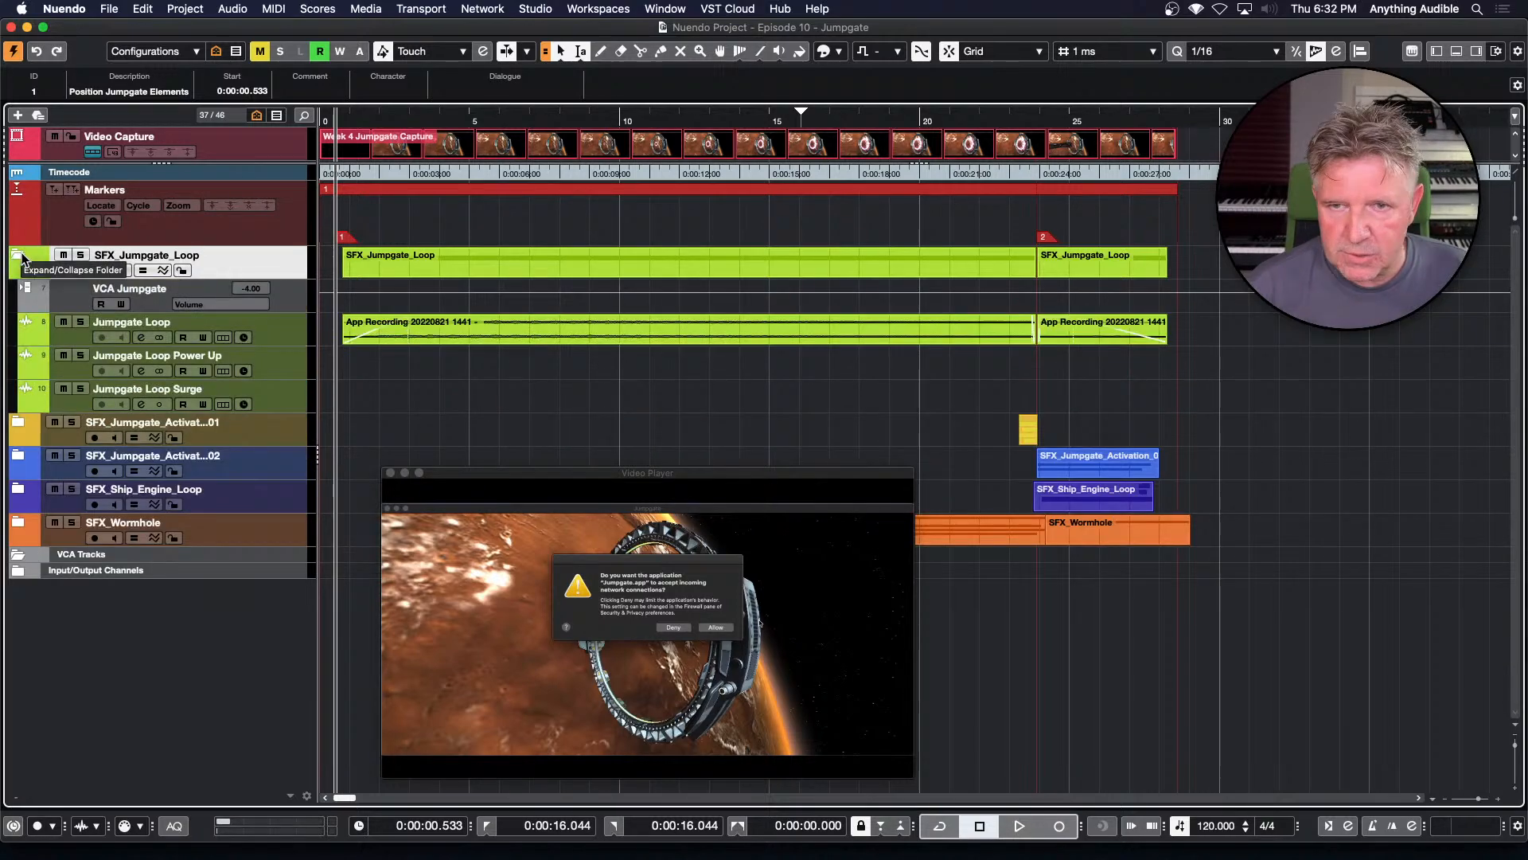
{"action": "left_click", "coordinate": [19, 426]}
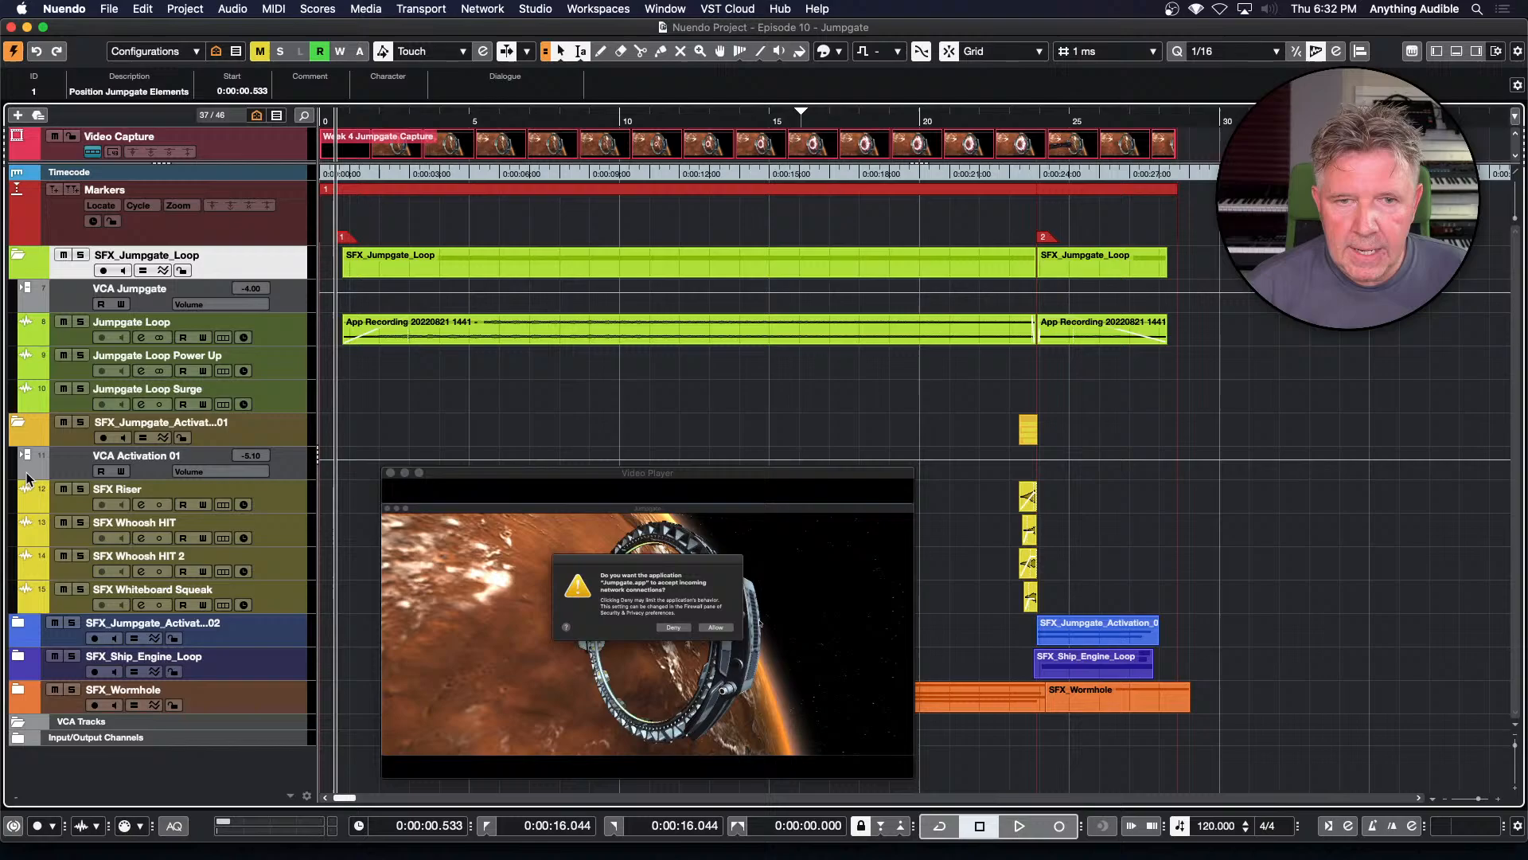
{"action": "left_click", "coordinate": [21, 430]}
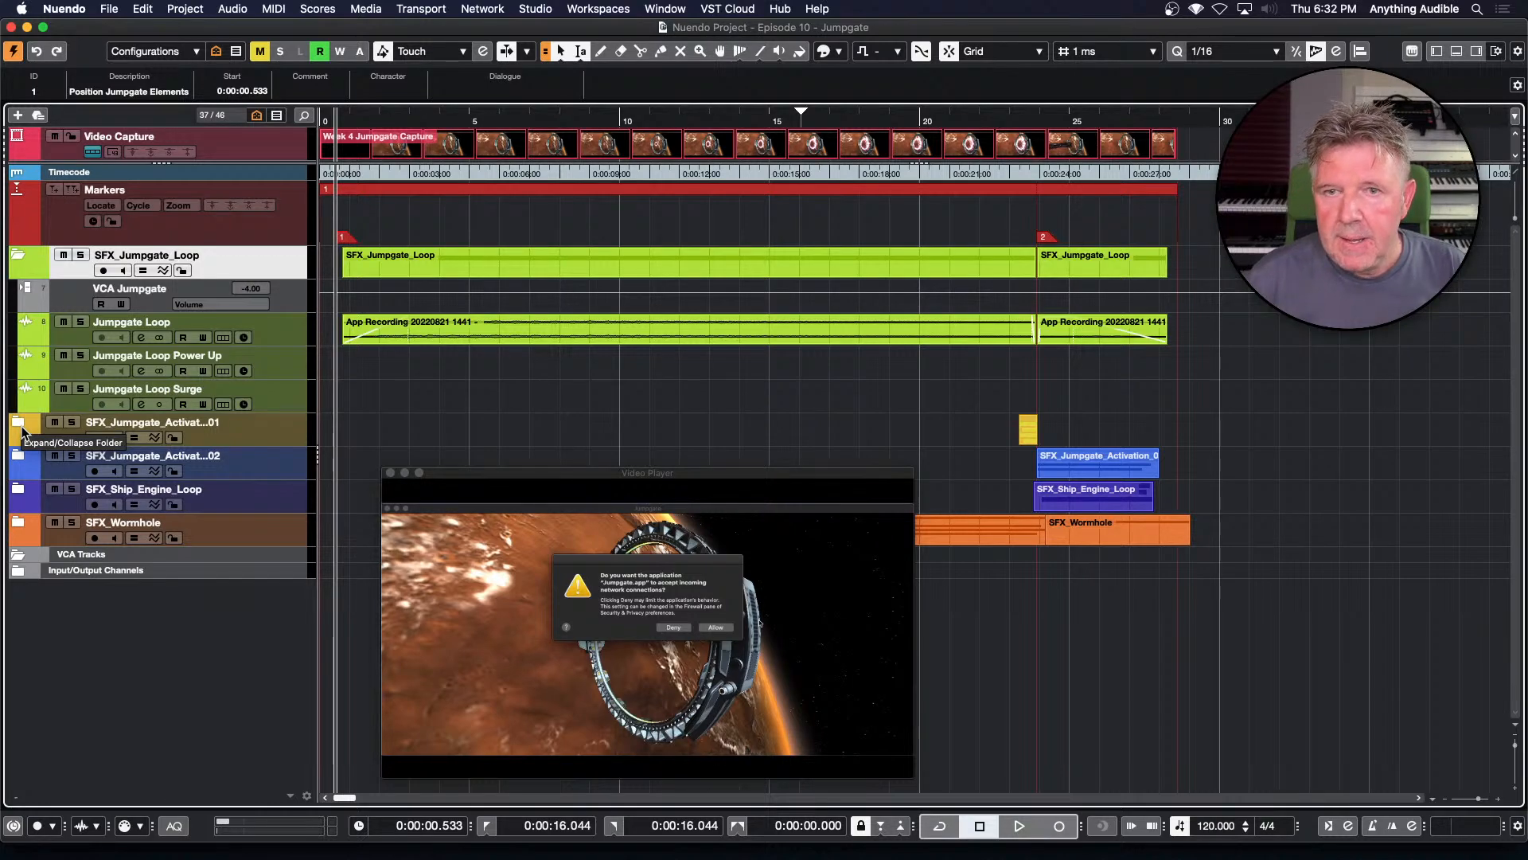
Solo the SFX_Jumpgate_Loop folder, play it against the video, and remove the solo
{"action": "left_click", "coordinate": [80, 255]}
{"action": "key", "text": "space"}
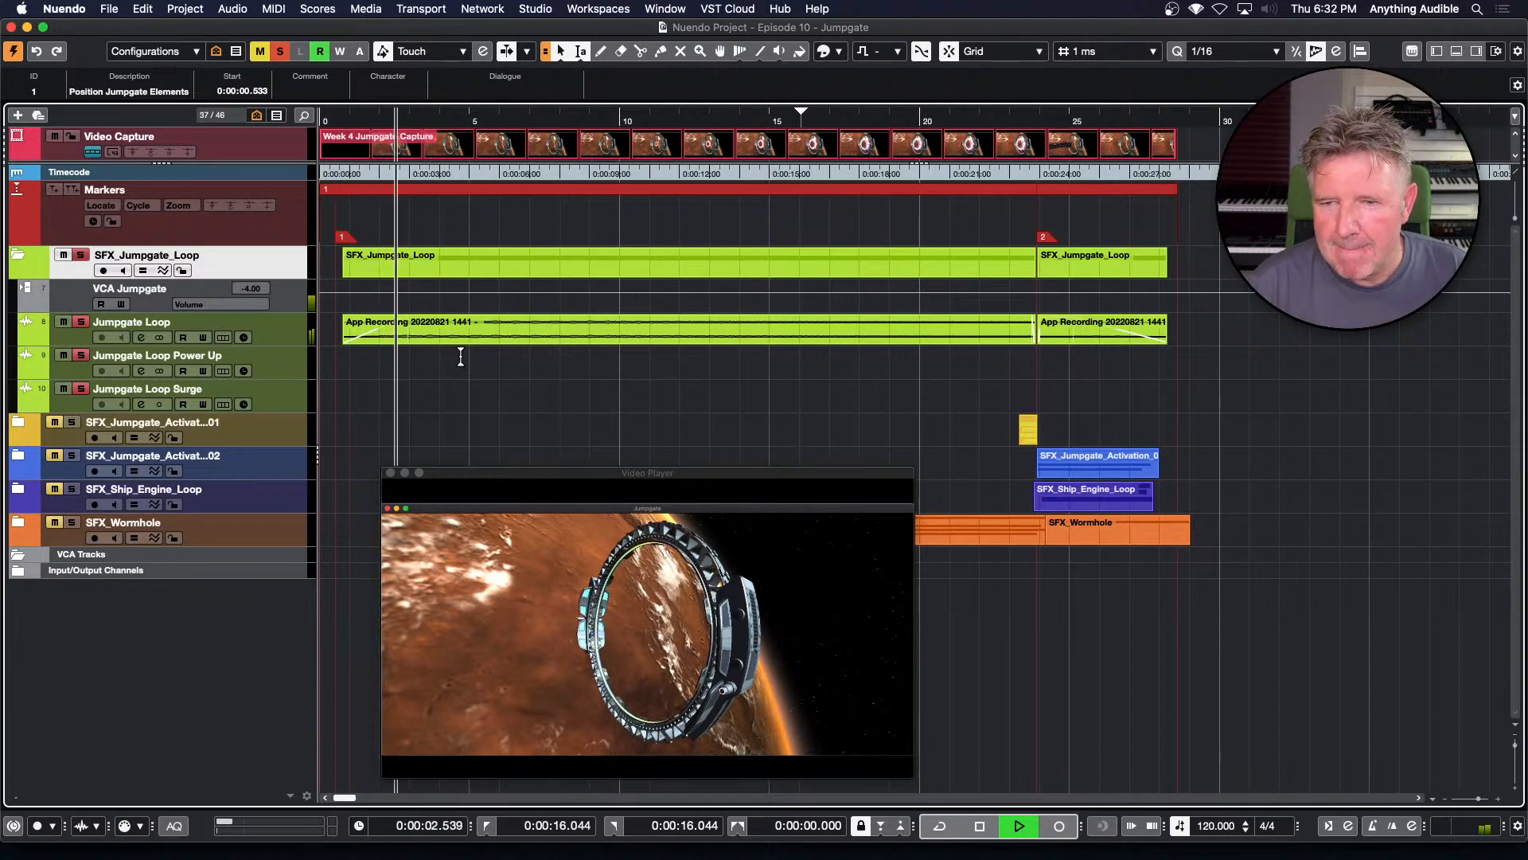
{"action": "key", "text": "space"}
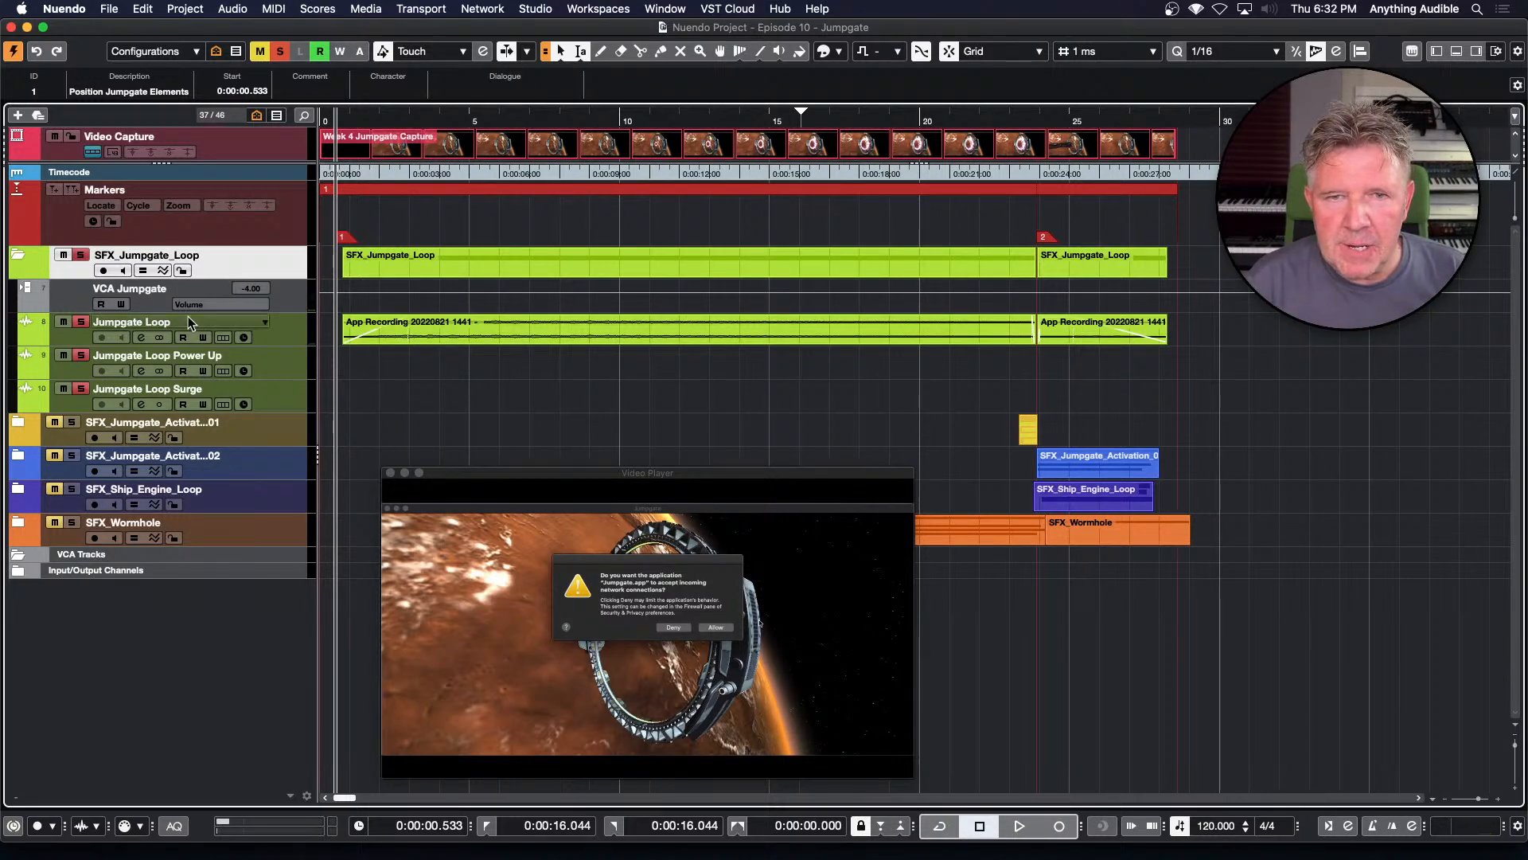
{"action": "left_click", "coordinate": [80, 256]}
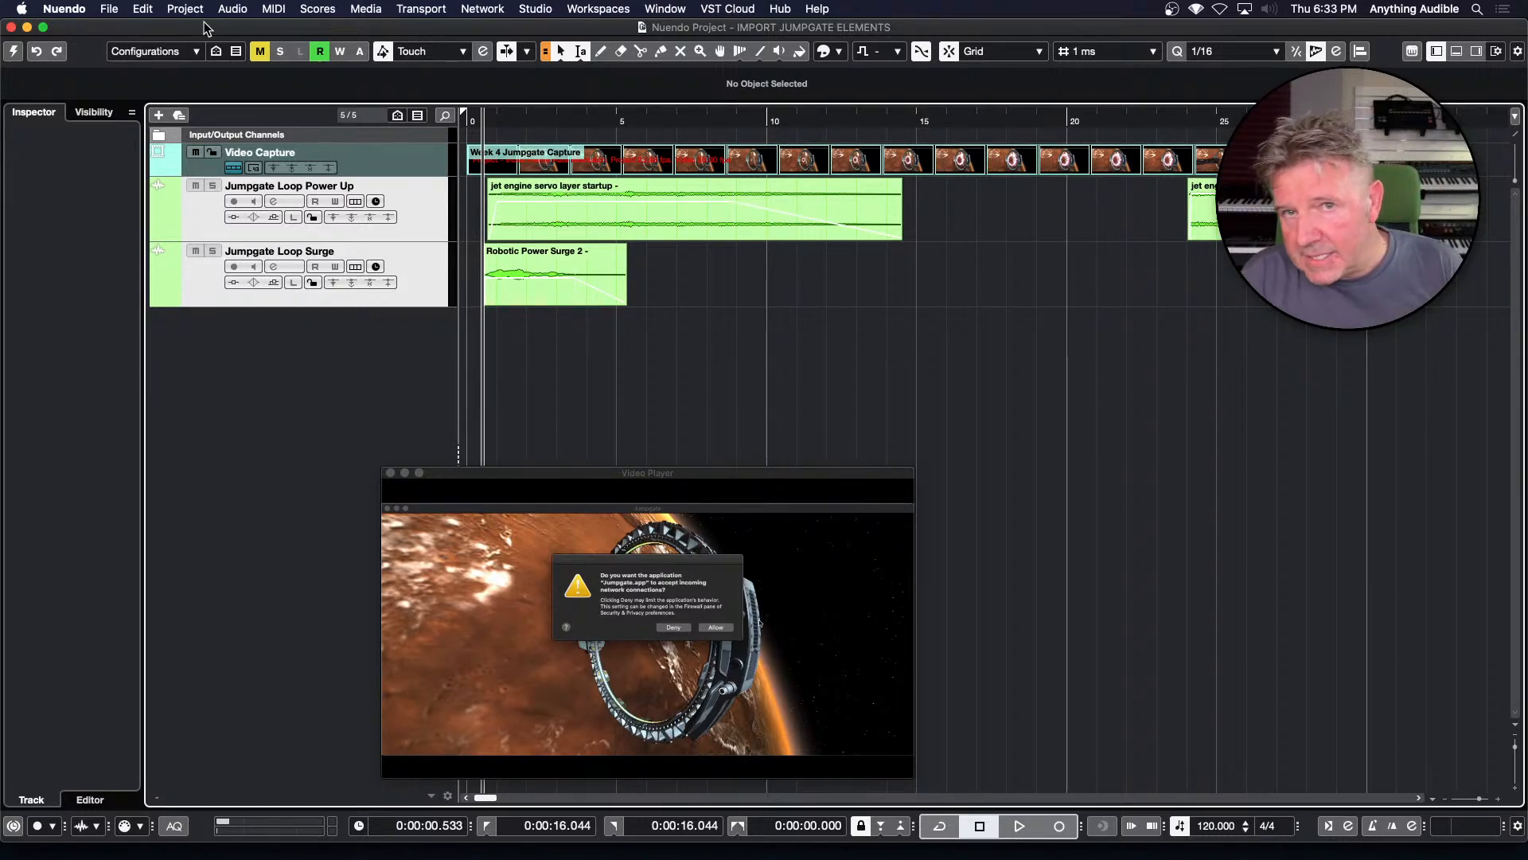
Activate the IMPORT JUMPGATE ELEMENTS project and listen to its power-up and surge layers from the start
{"action": "left_click", "coordinate": [13, 52]}
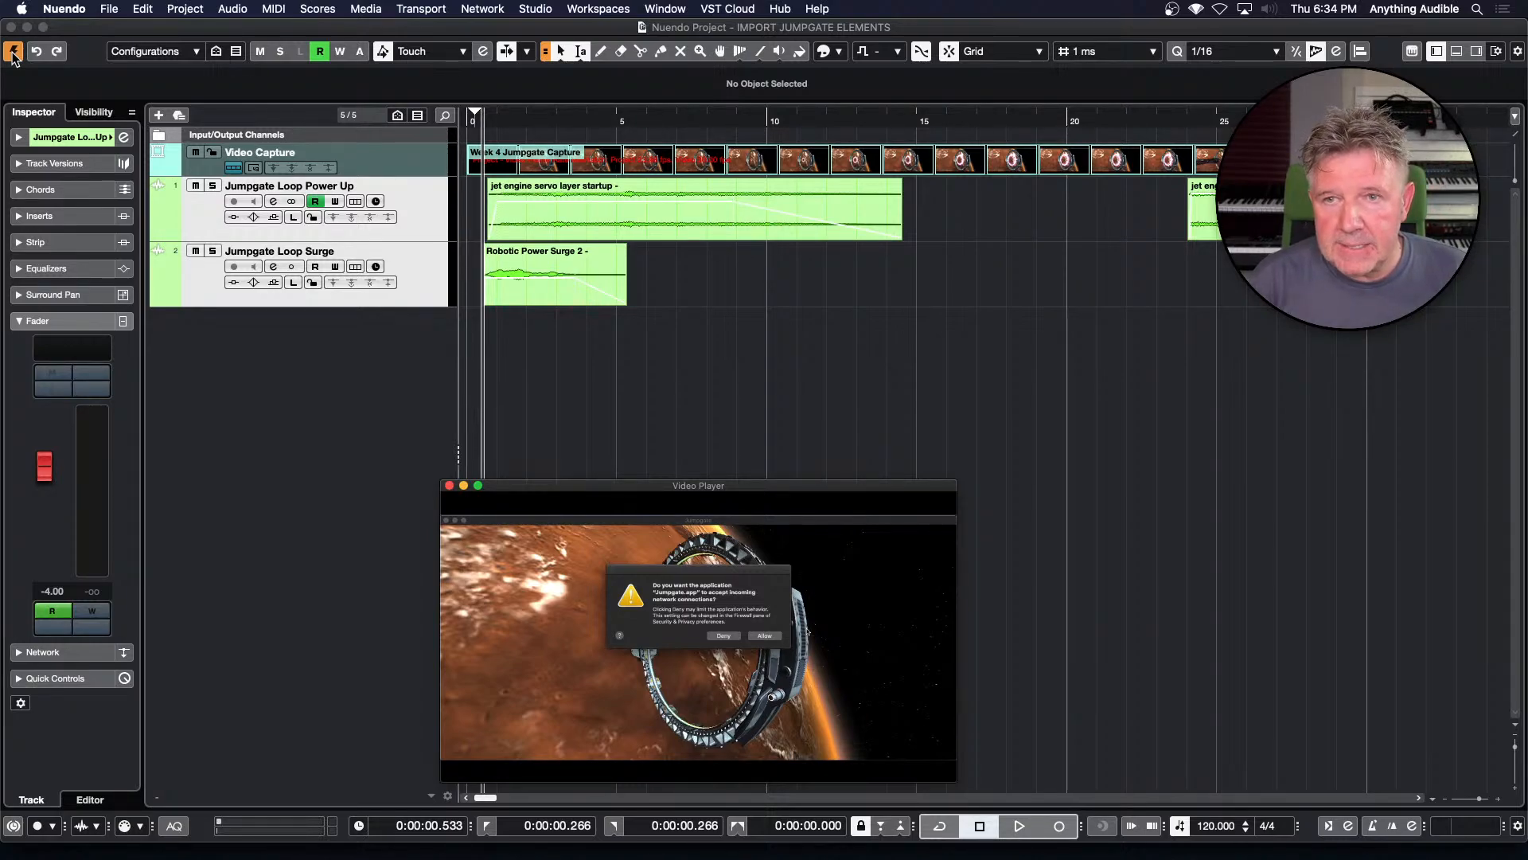
{"action": "key", "text": "space"}
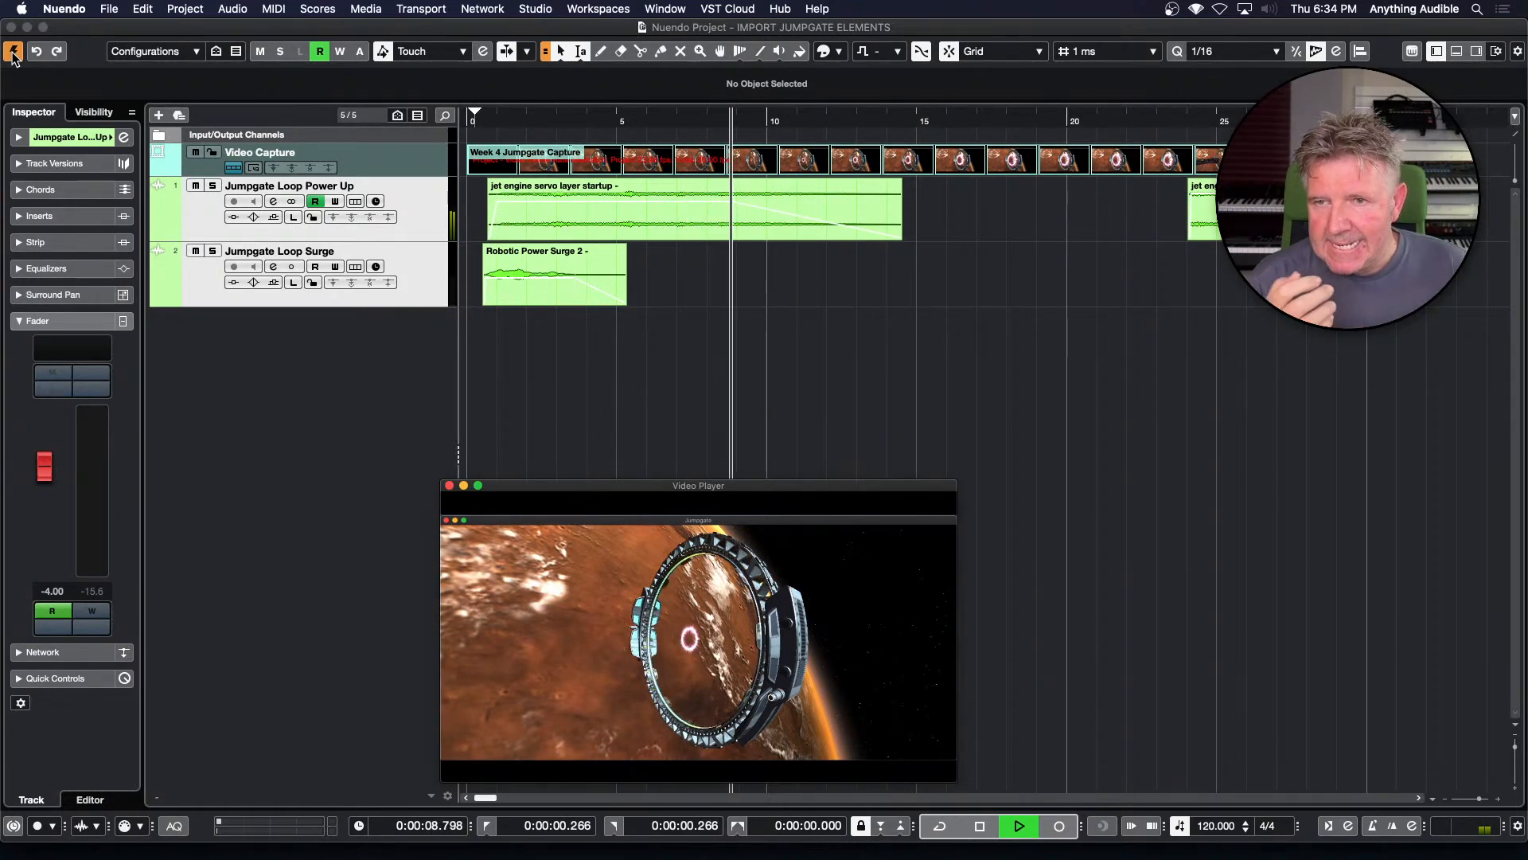
{"action": "key", "text": "space"}
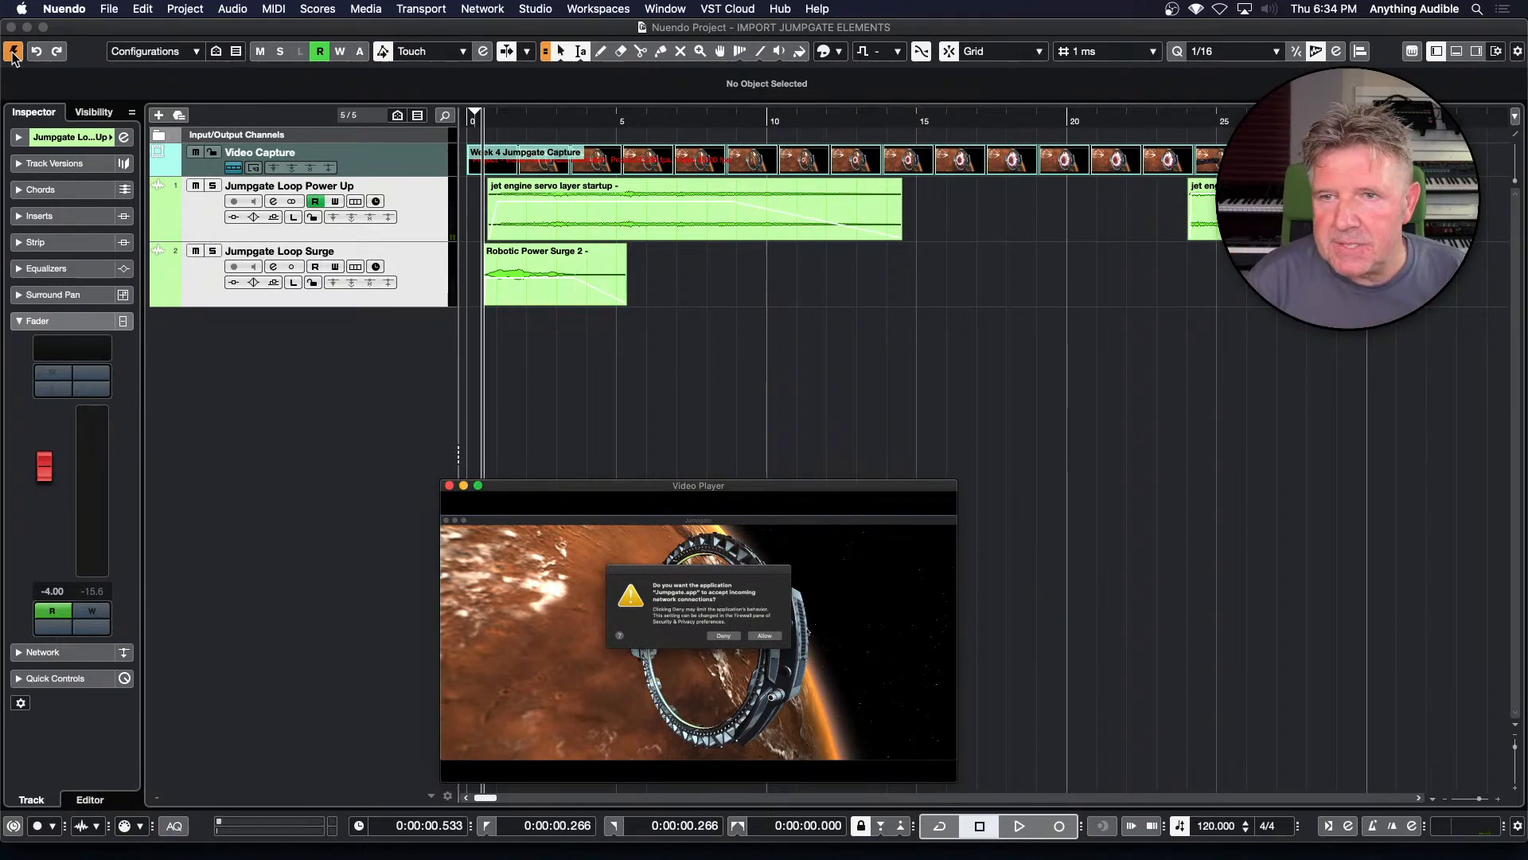
Play the second jet engine event on the Jumpgate Loop Power Up track from 0:00:23.930
{"action": "left_click", "coordinate": [1184, 196]}
{"action": "key", "text": "space"}
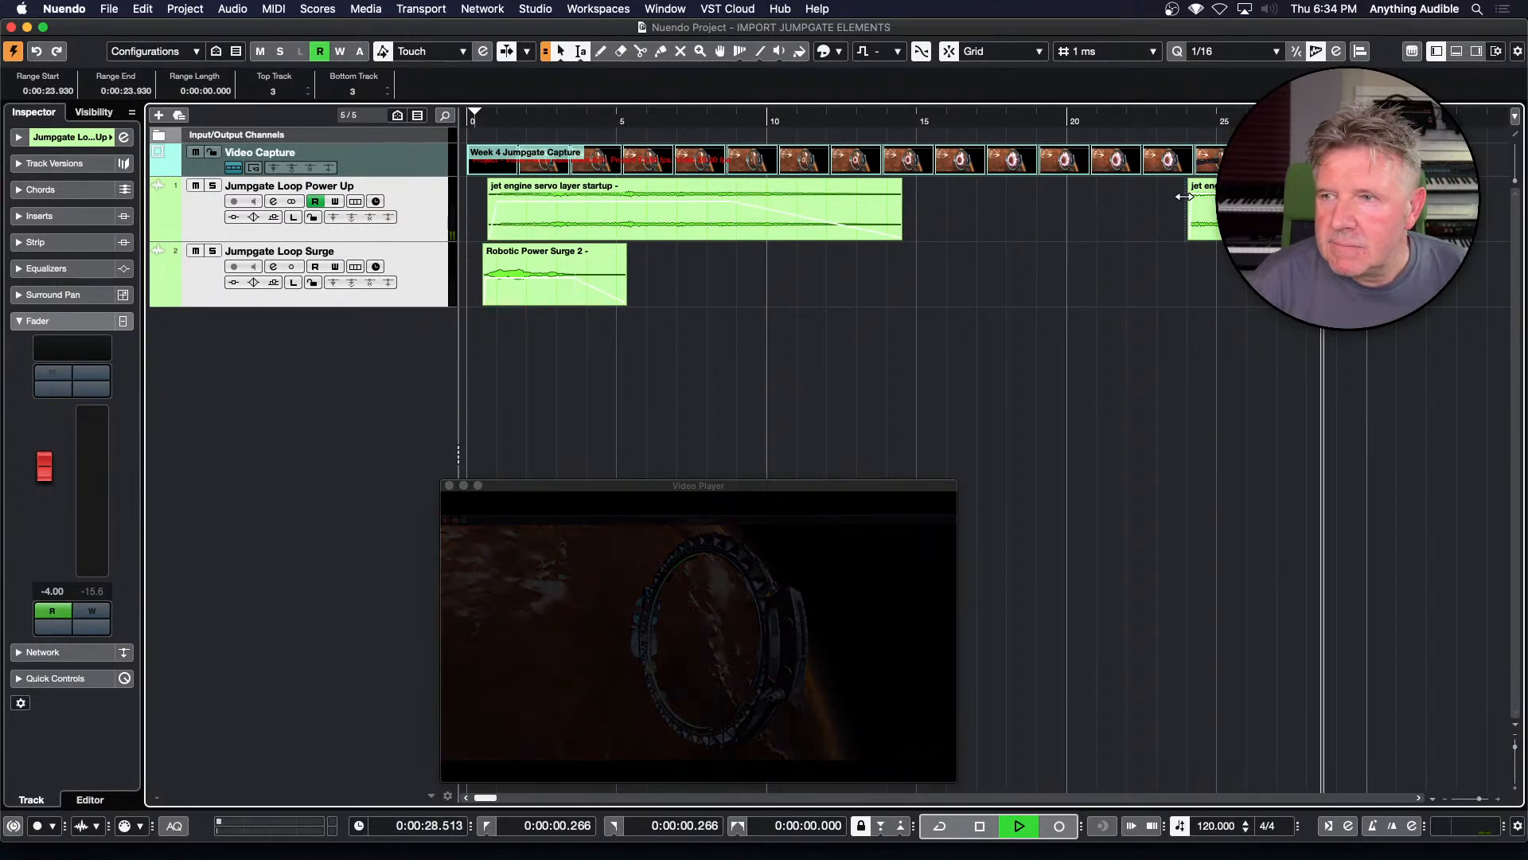
{"action": "key", "text": "space"}
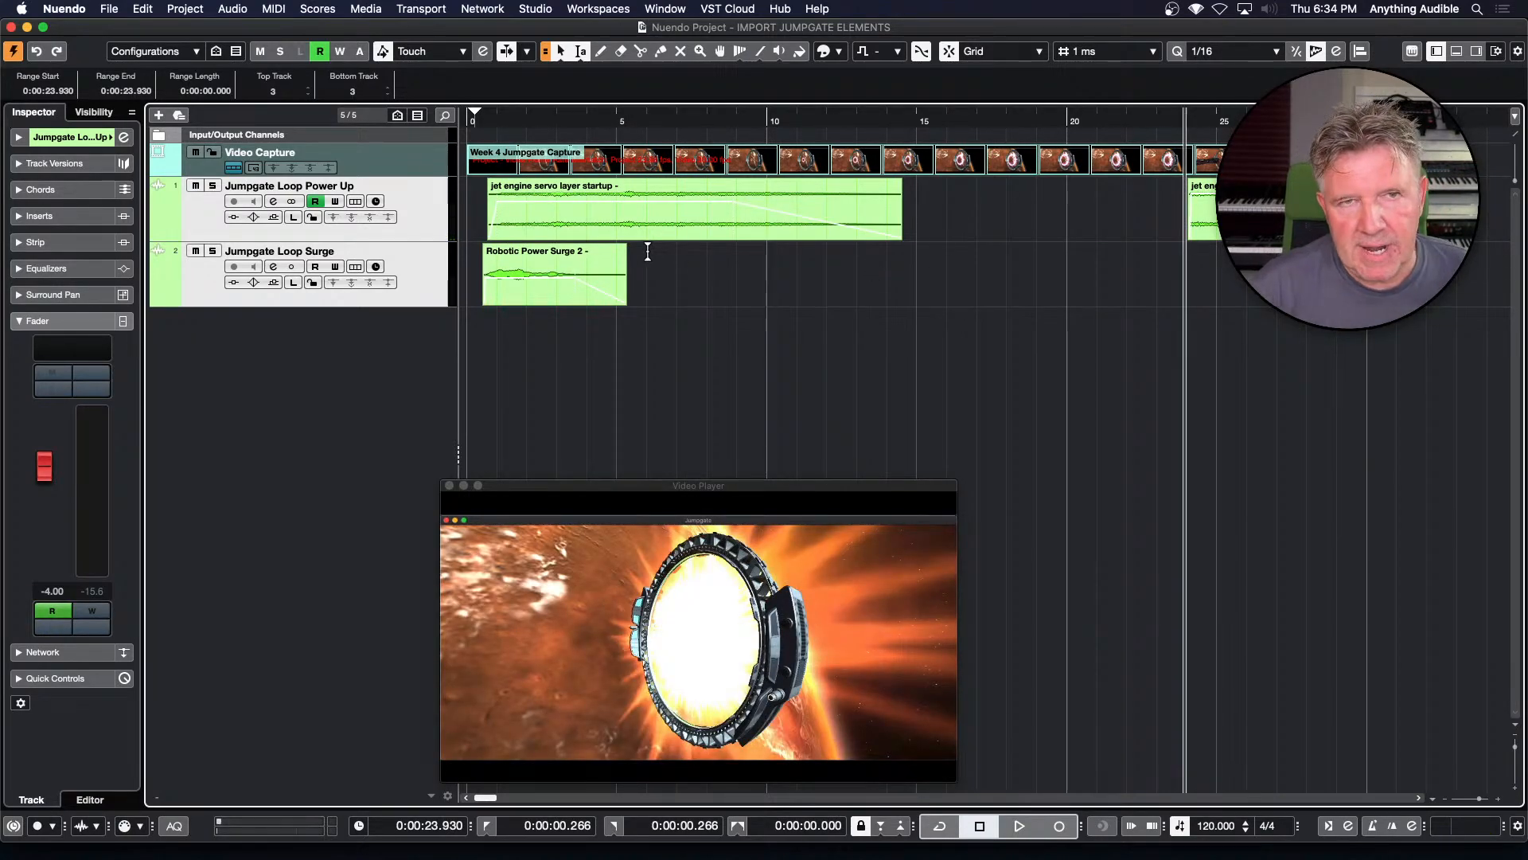
Select the first events on both Jumpgate tracks and show the automation lanes of Jumpgate Loop Power Up
{"action": "left_click", "coordinate": [480, 218]}
{"action": "left_click_drag", "start_coordinate": [935, 270], "coordinate": [504, 213]}
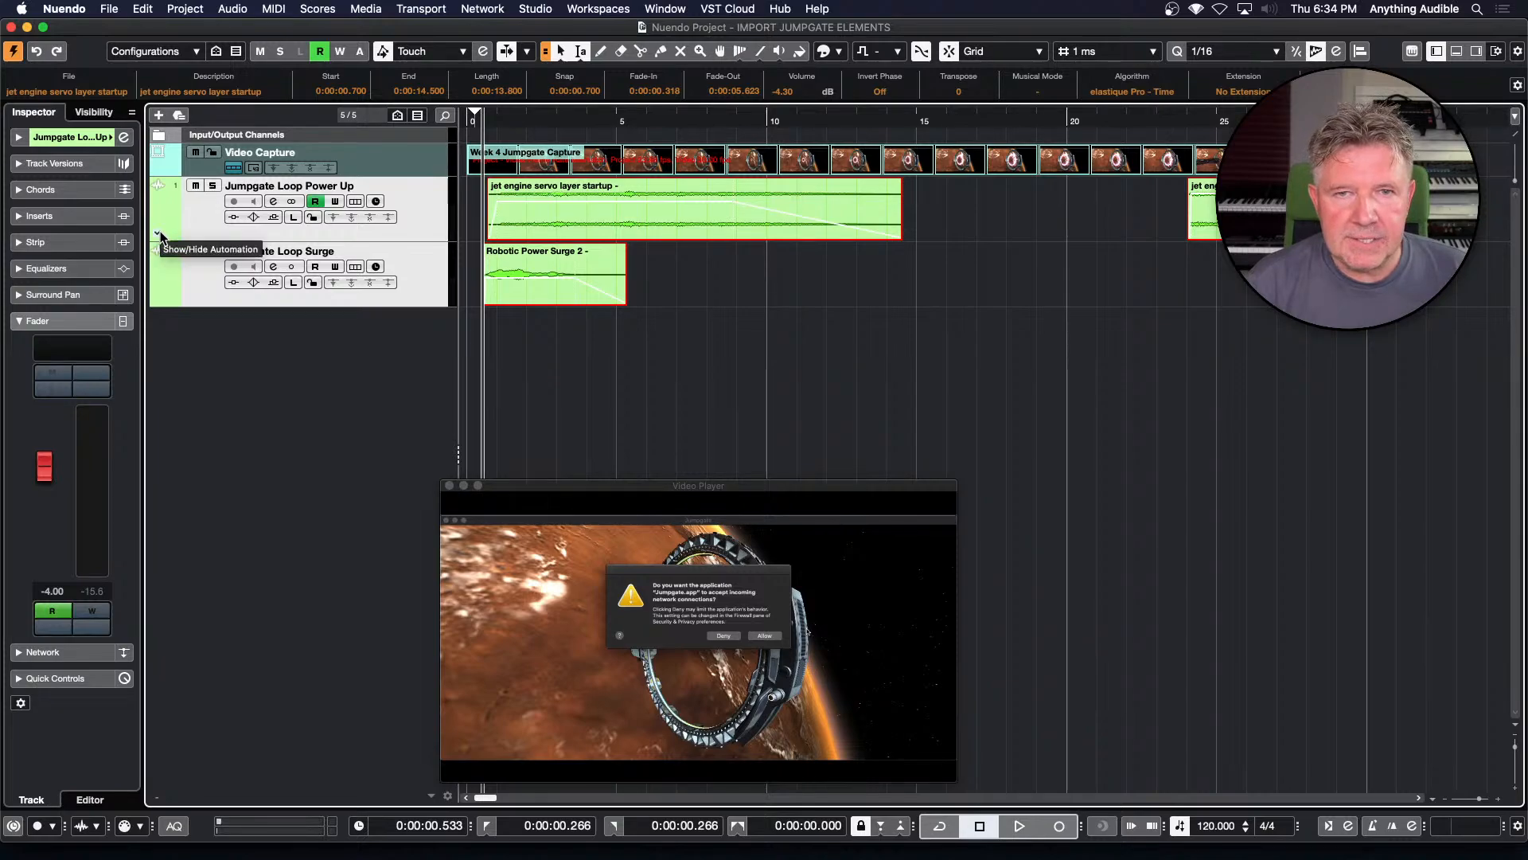
{"action": "left_click", "coordinate": [158, 233]}
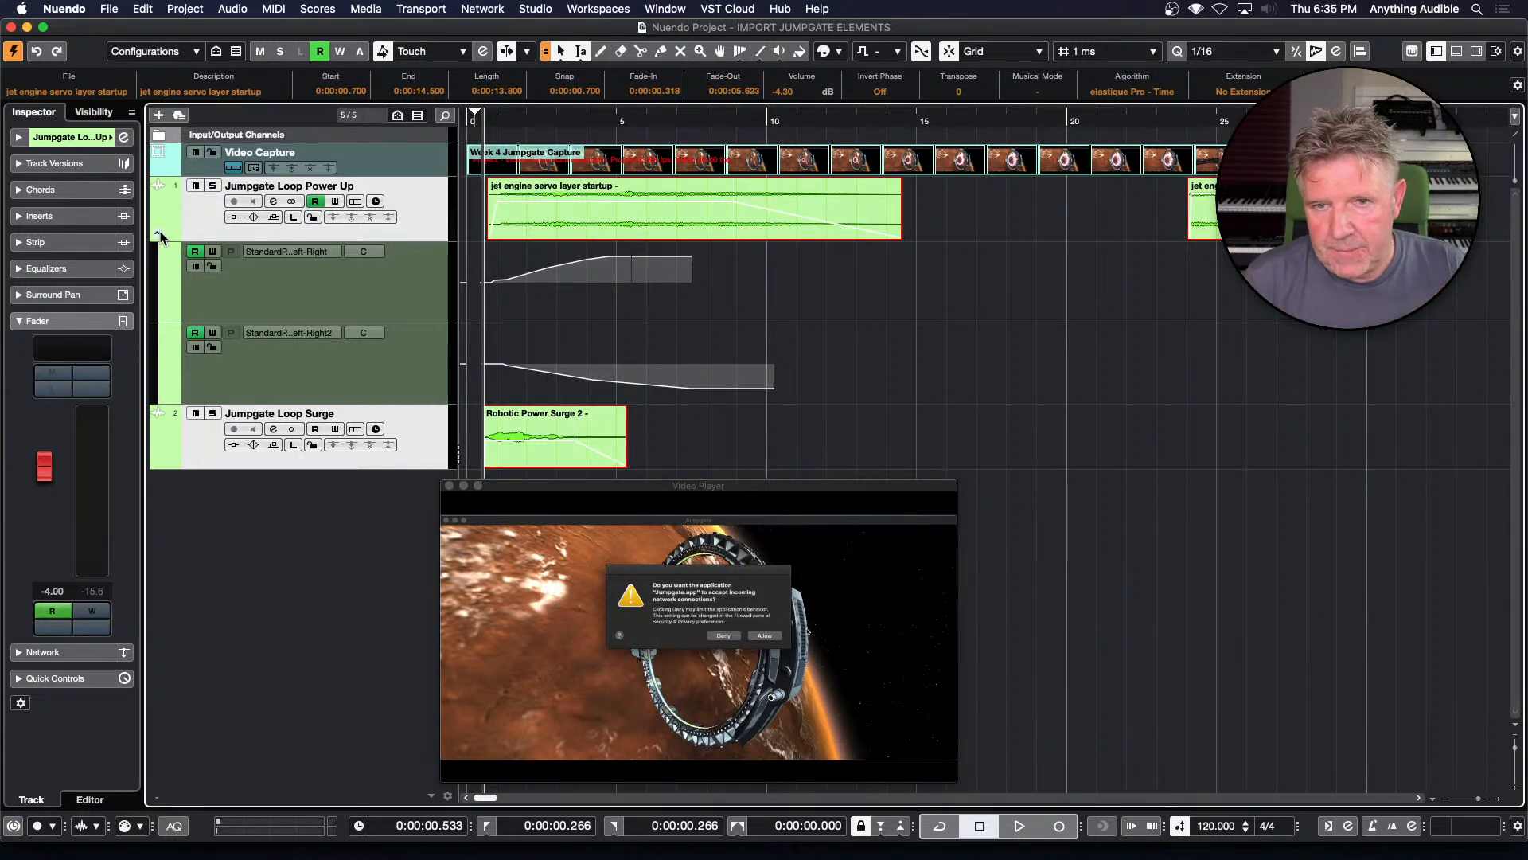
Make Jumpgate Loop Power Up the only selected track and play back its left and right pan automation
{"action": "left_click", "coordinate": [207, 217]}
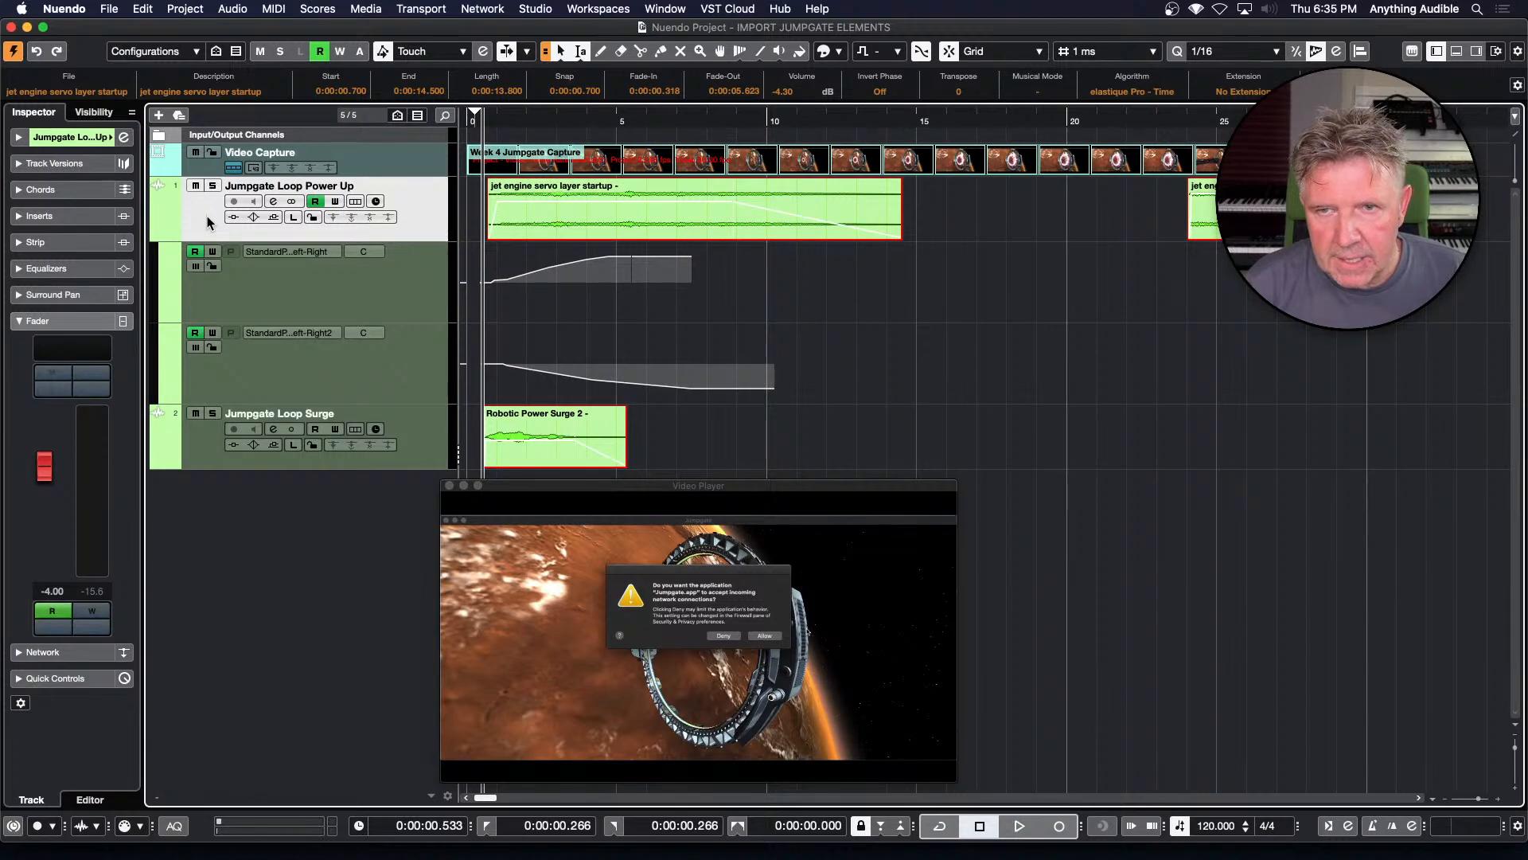
{"action": "key", "text": "space"}
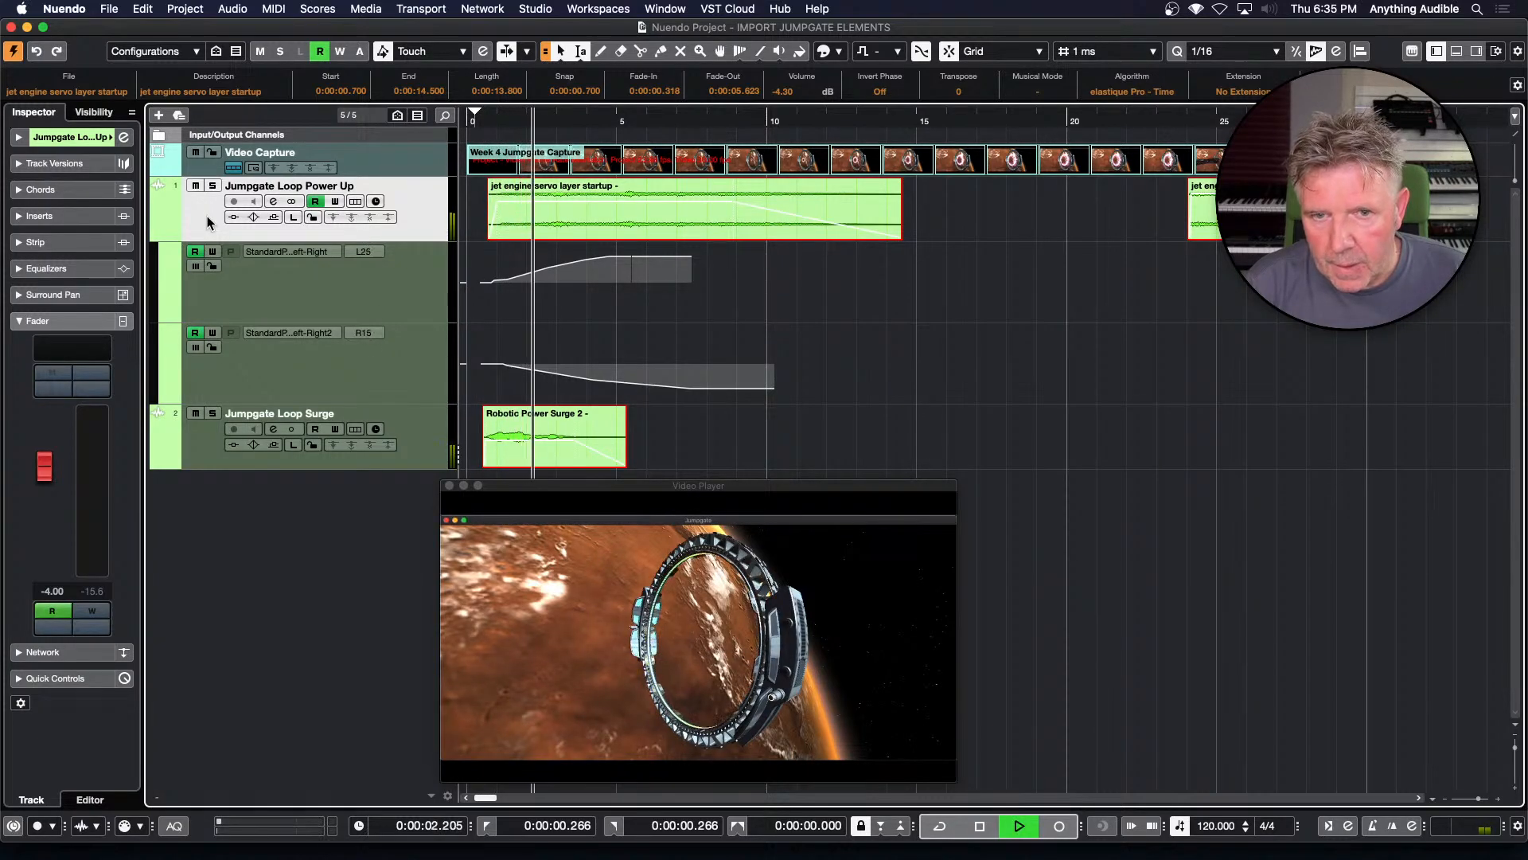
{"action": "key", "text": "space"}
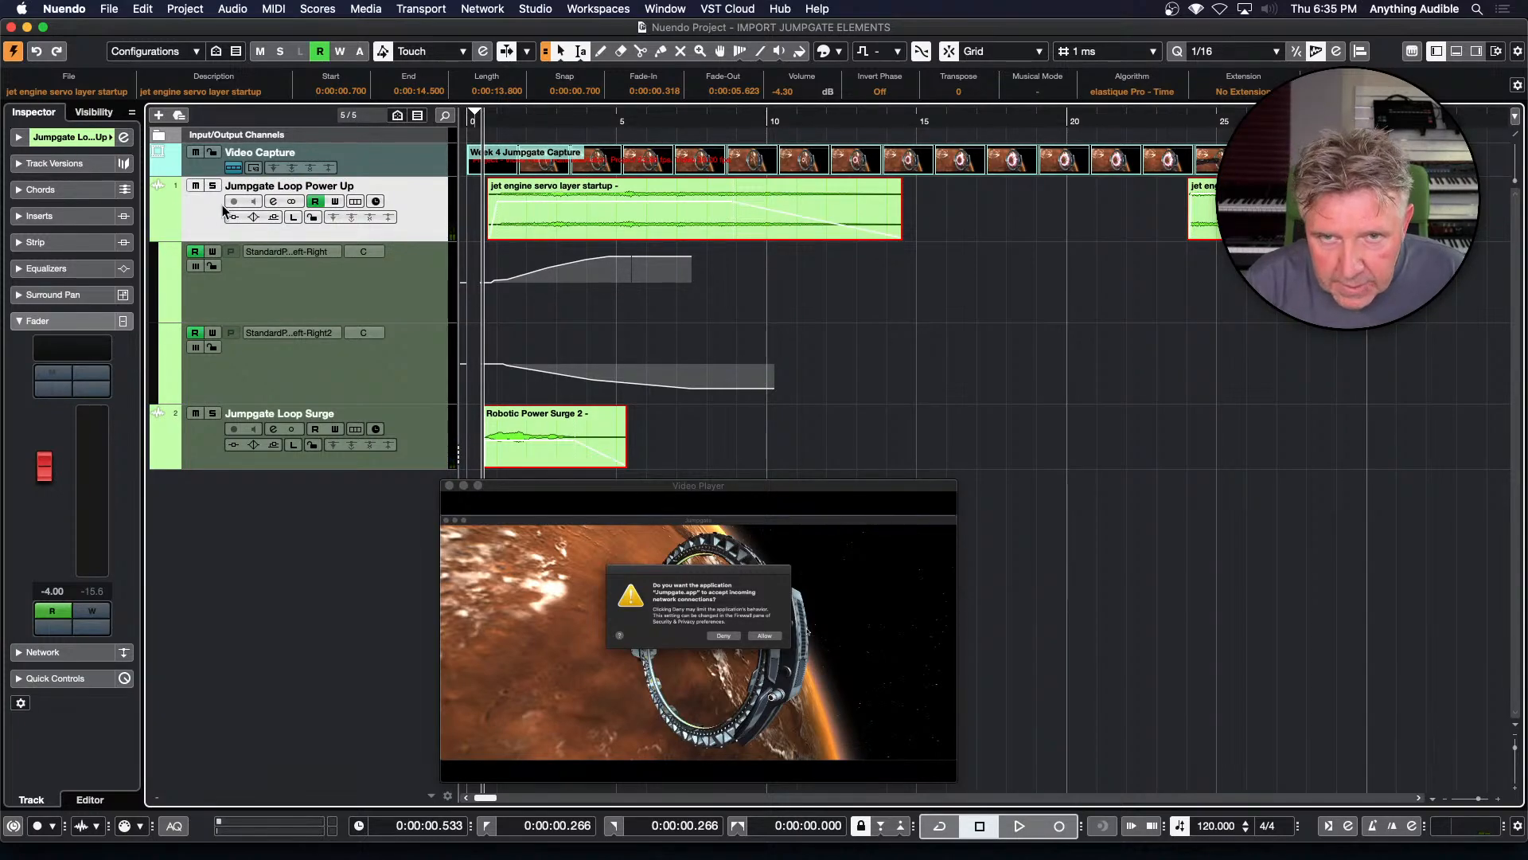
Watch the combined panner of Jumpgate Loop Power Up during playback, and hide the track's automation lanes
{"action": "left_click", "coordinate": [202, 220]}
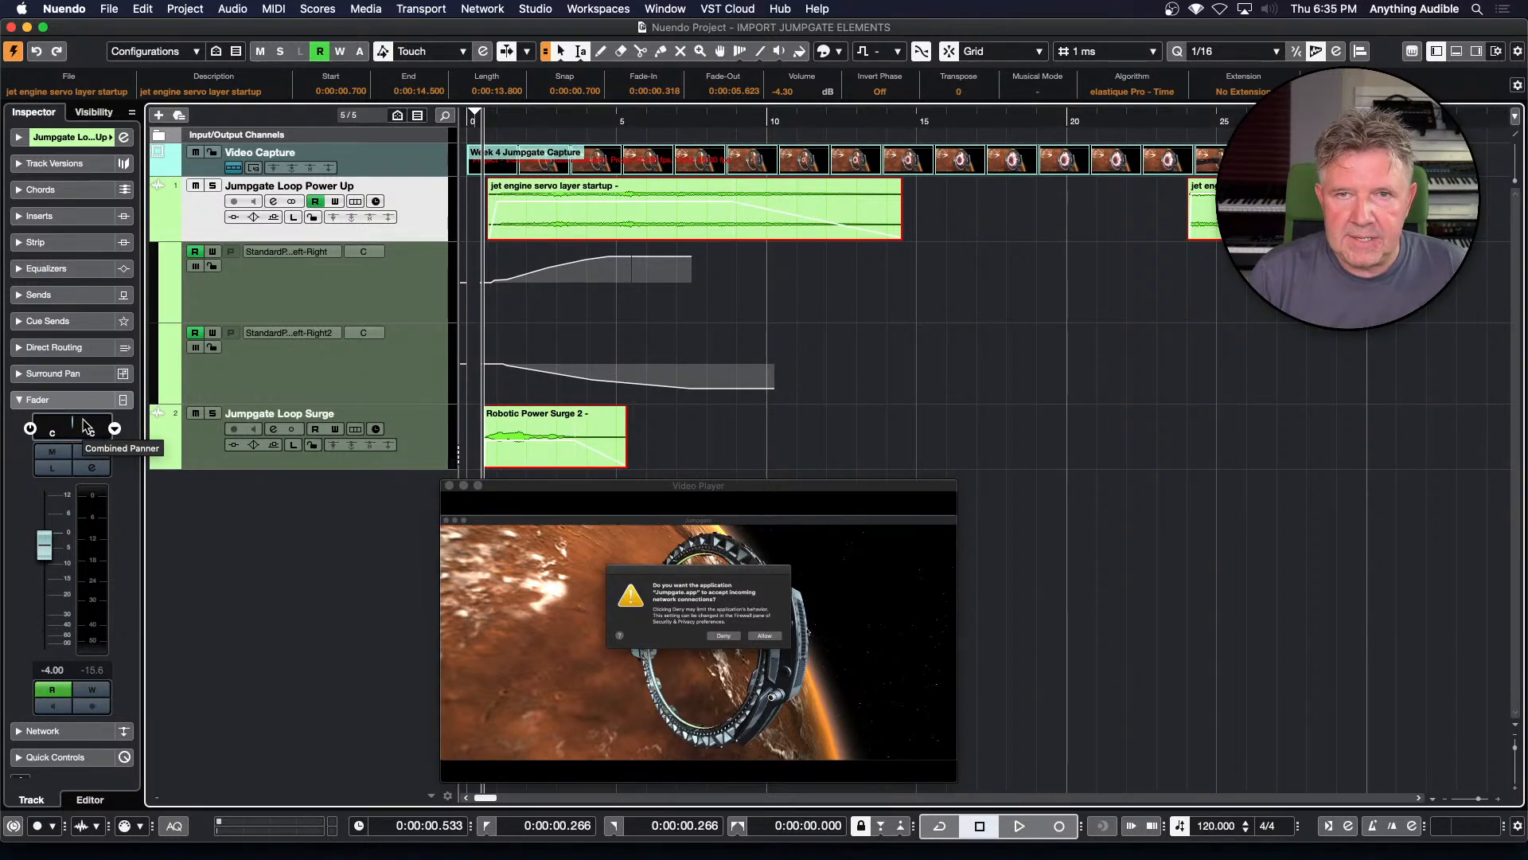
{"action": "key", "text": "space"}
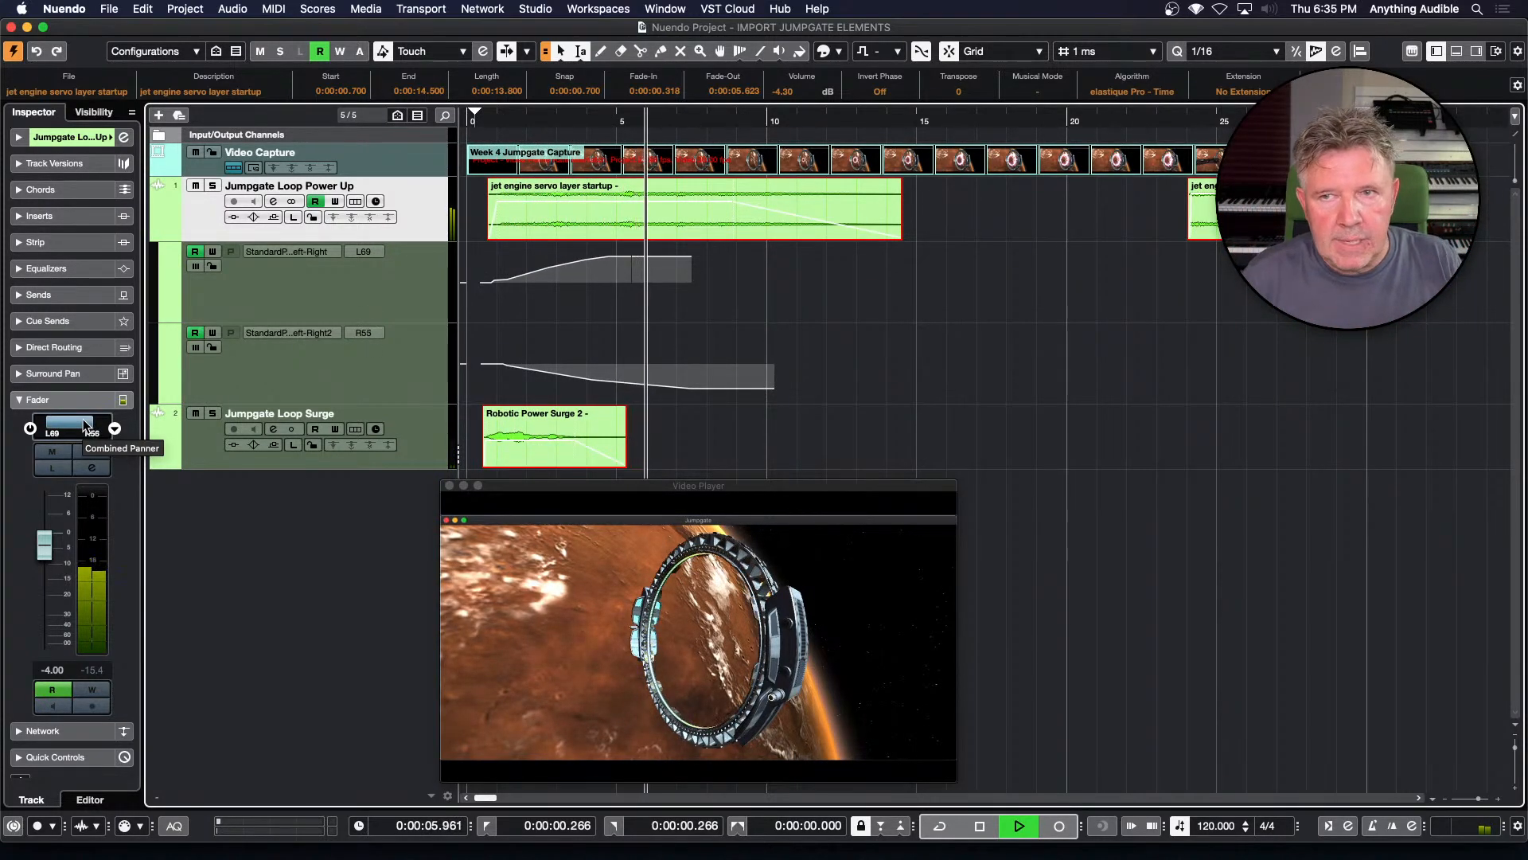
{"action": "key", "text": "space"}
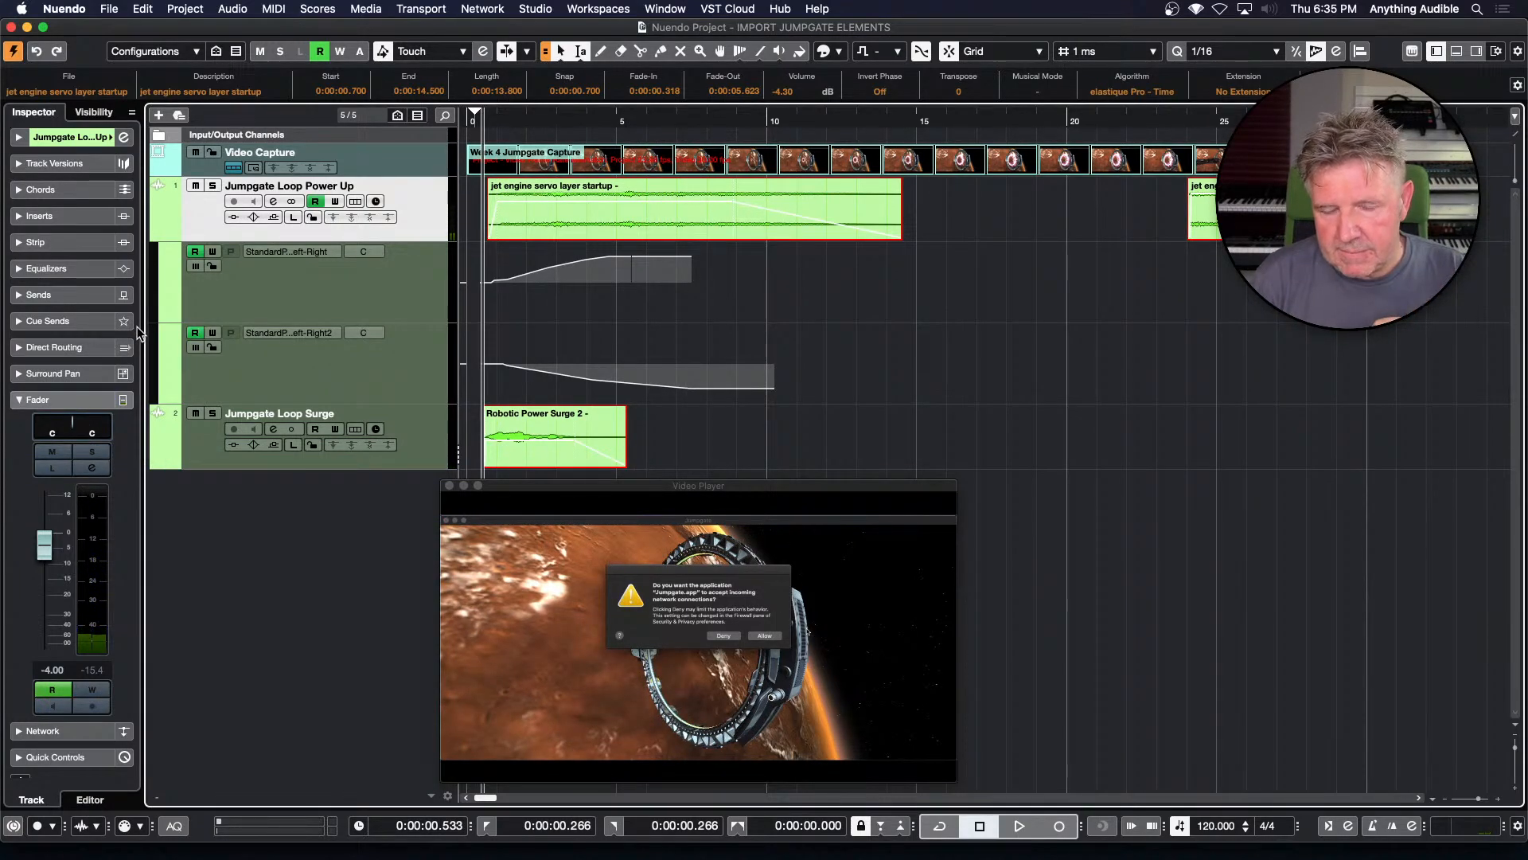
{"action": "left_click", "coordinate": [157, 233]}
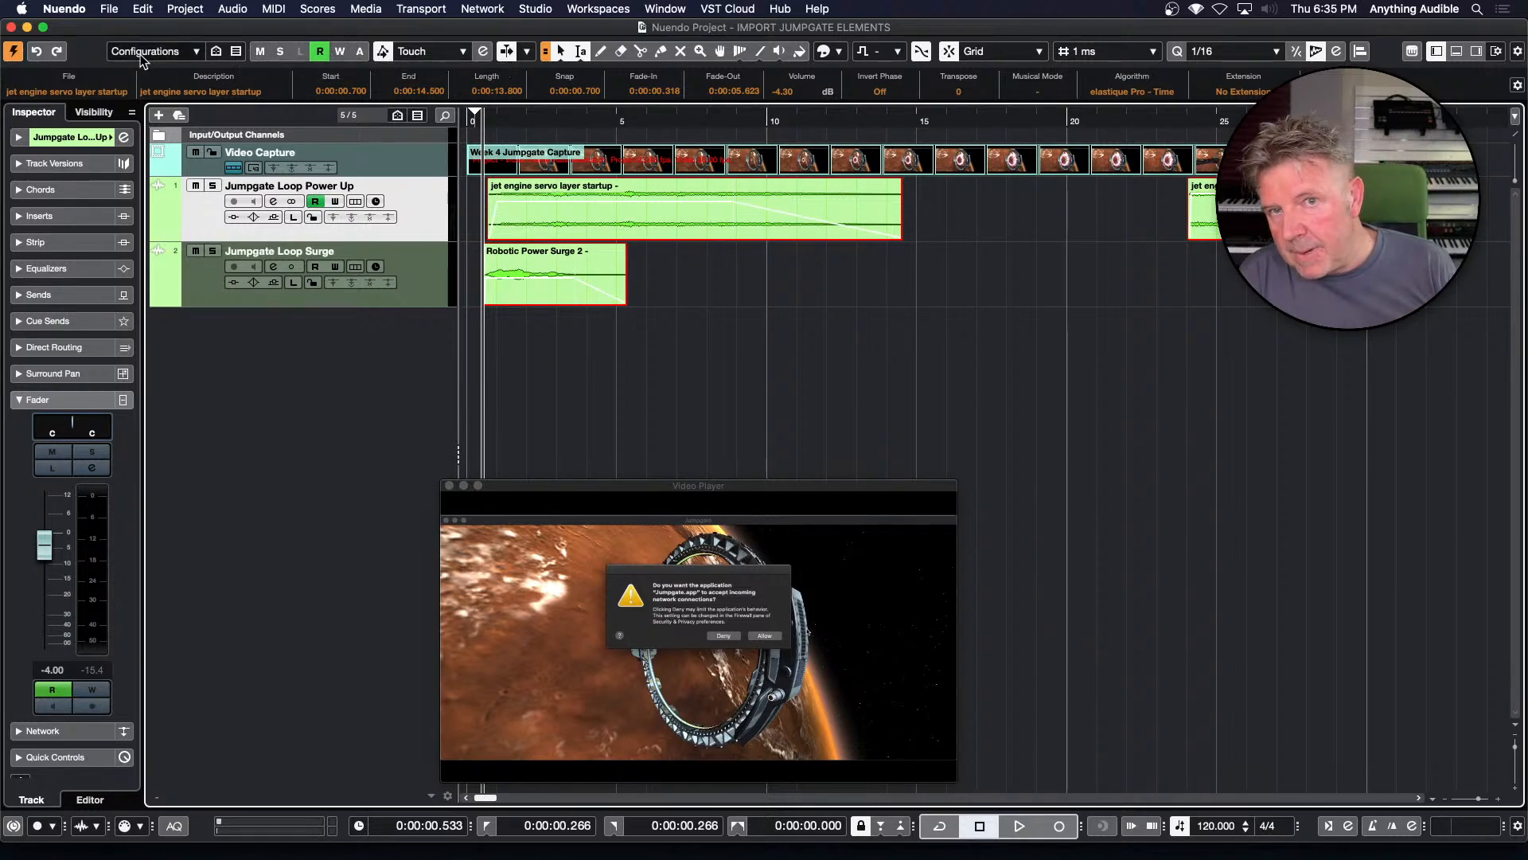
Return to the Episode 10 - Jumpgate project and make it the active project
{"action": "key", "text": "F5"}
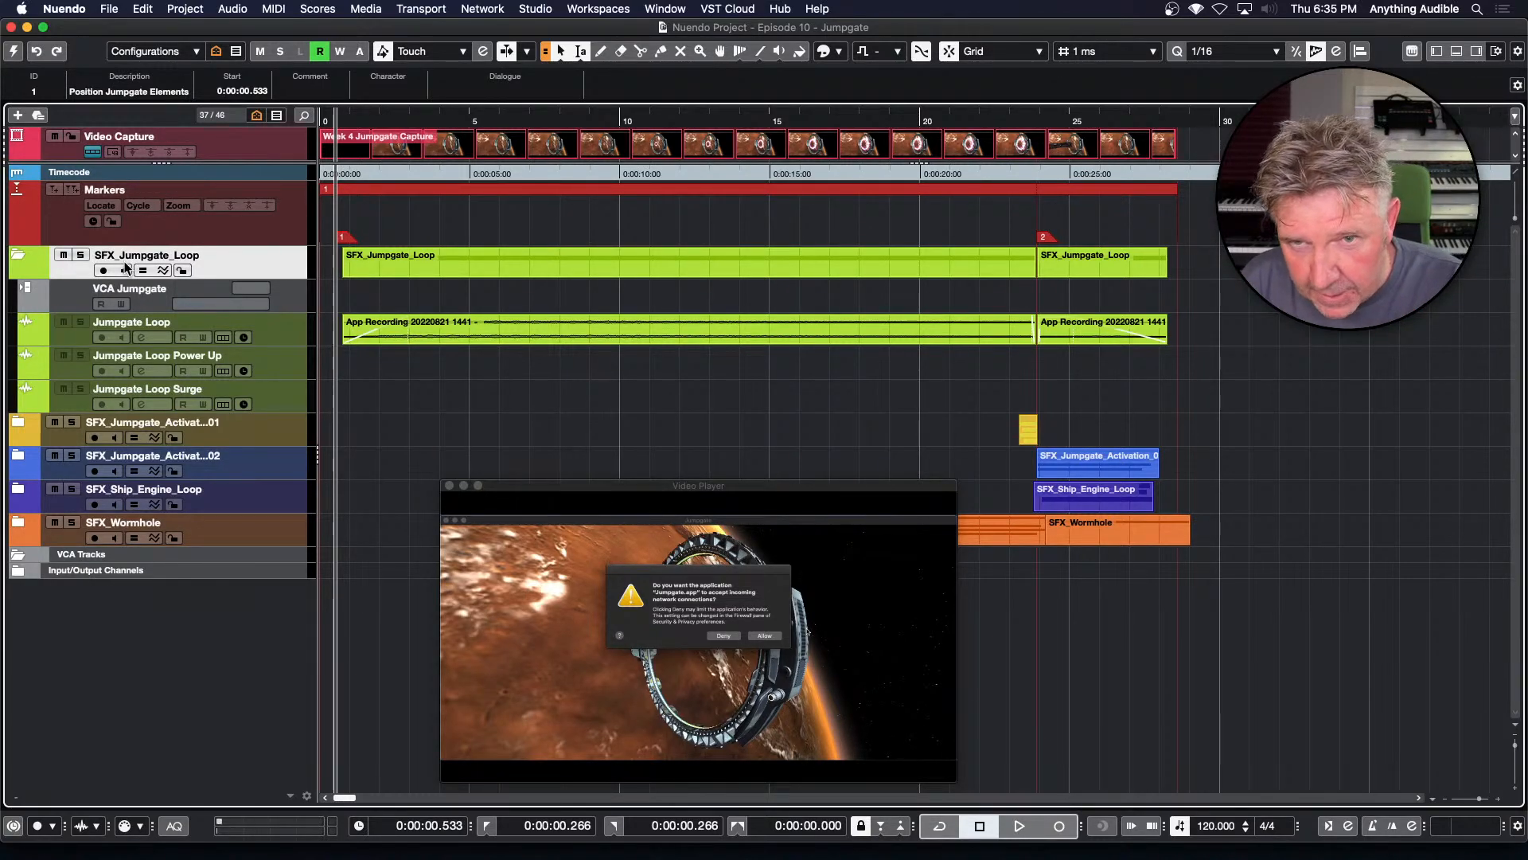
{"action": "left_click", "coordinate": [14, 52]}
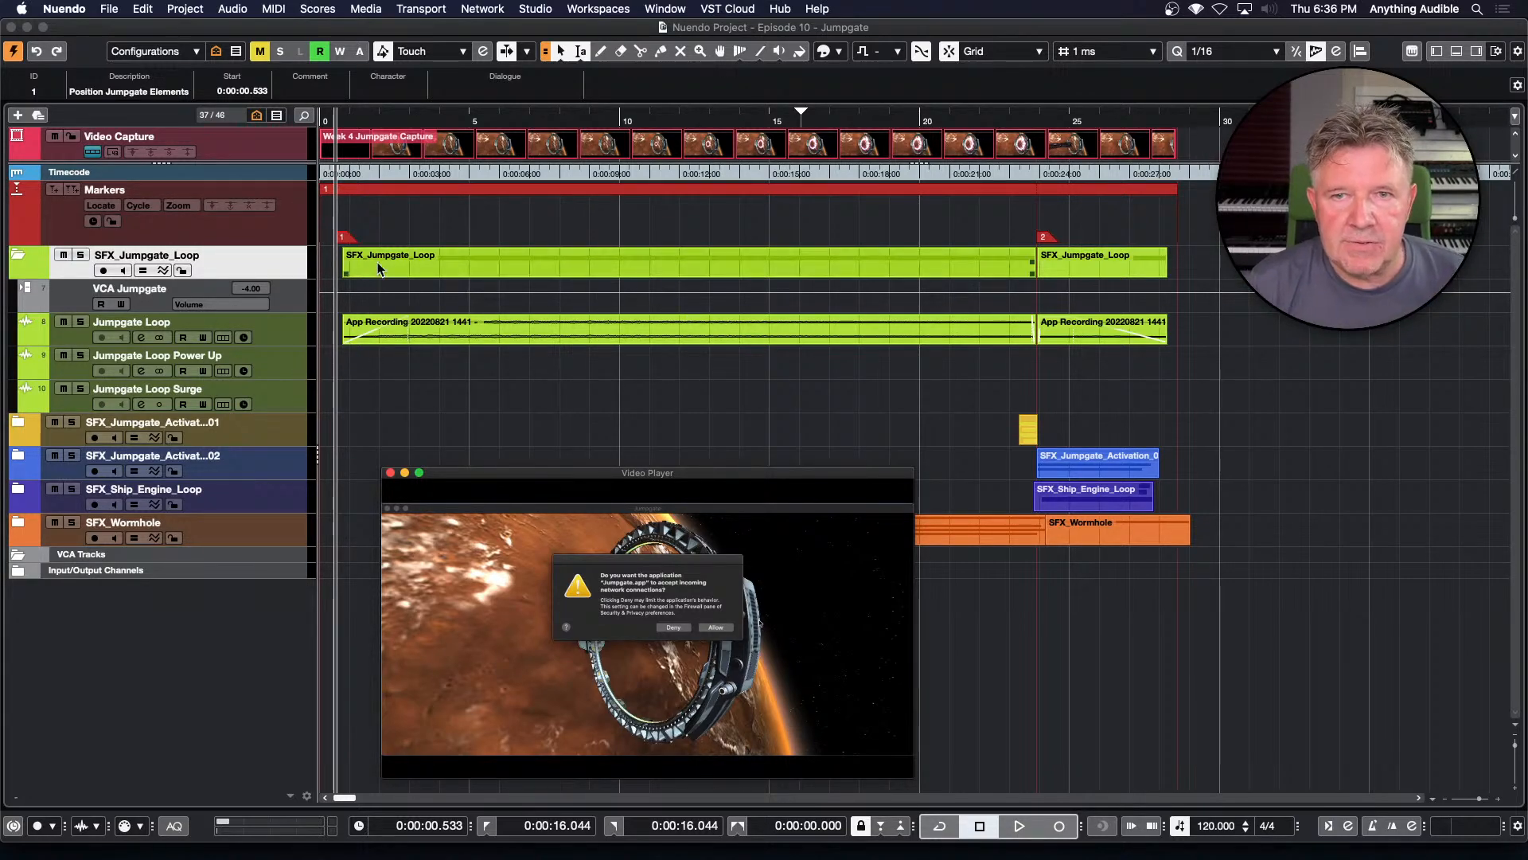
{"action": "left_click", "coordinate": [344, 239]}
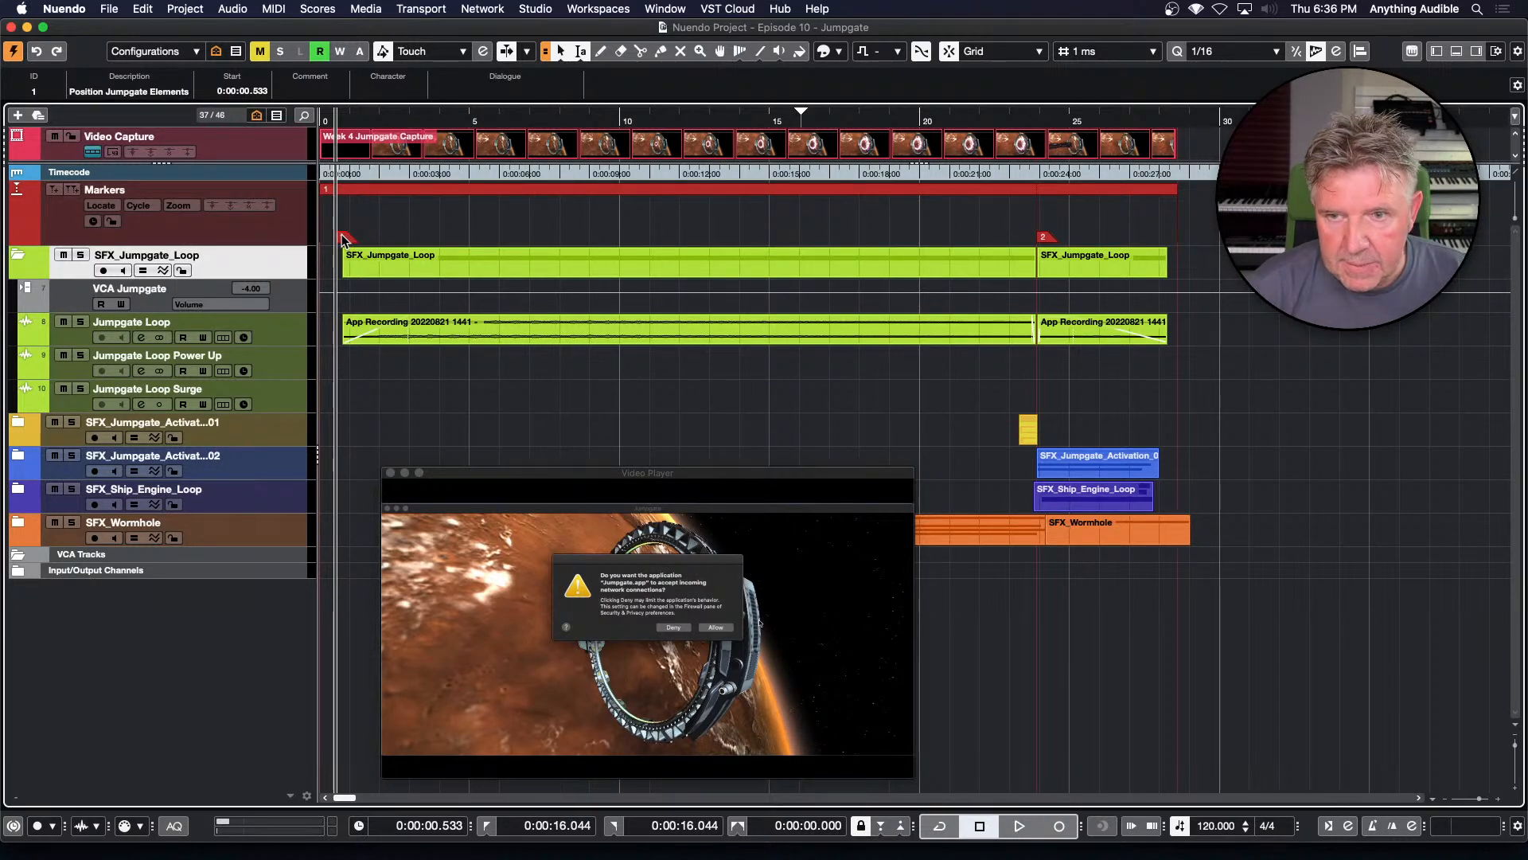
Open MediaBay and limit the displayed media types to Clip Packages
{"action": "key", "text": "F5"}
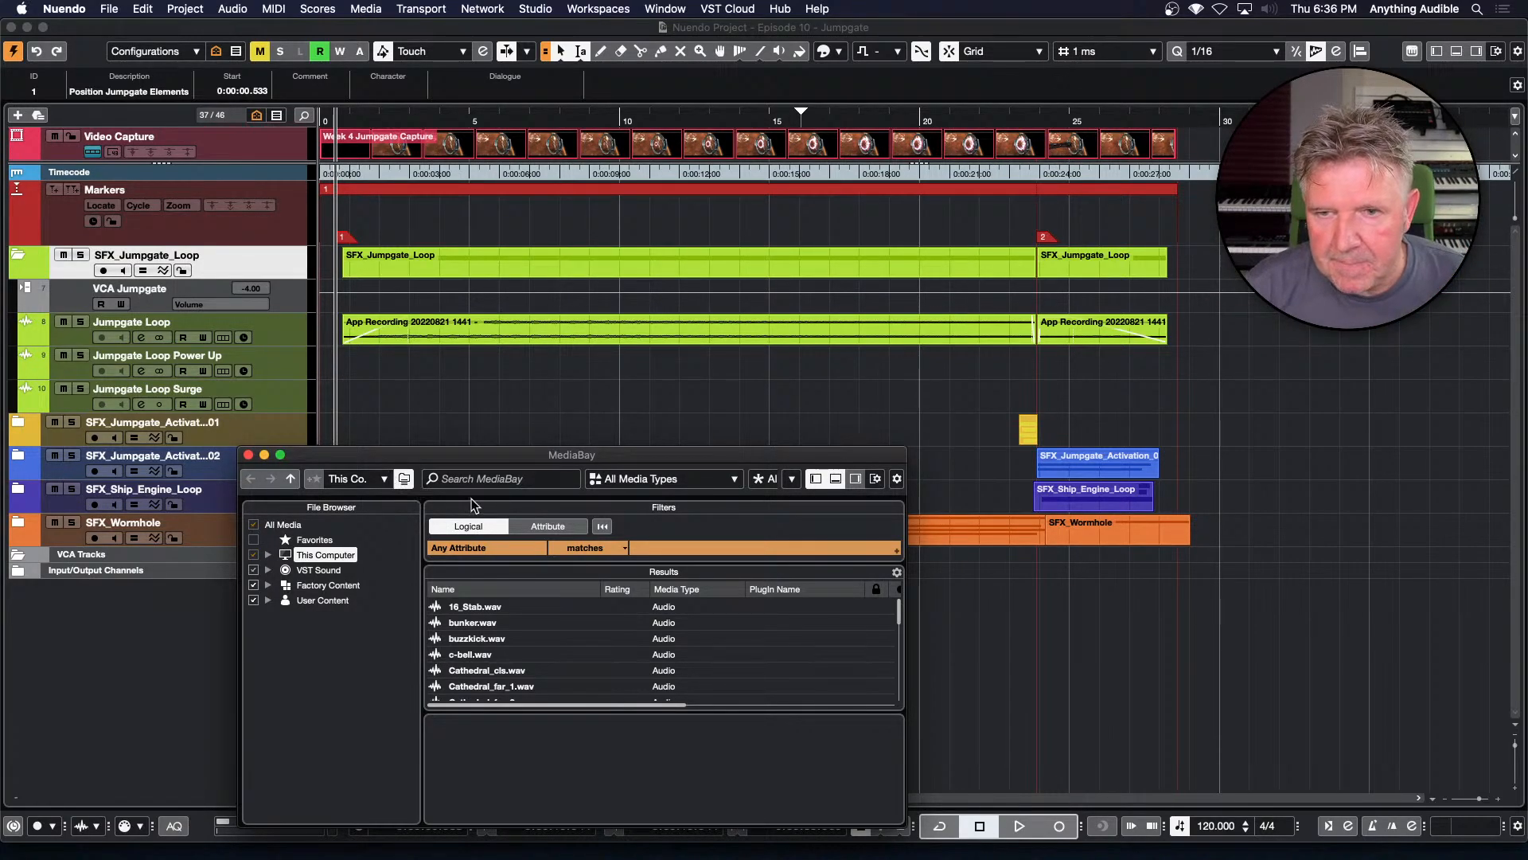
{"action": "left_click", "coordinate": [501, 478]}
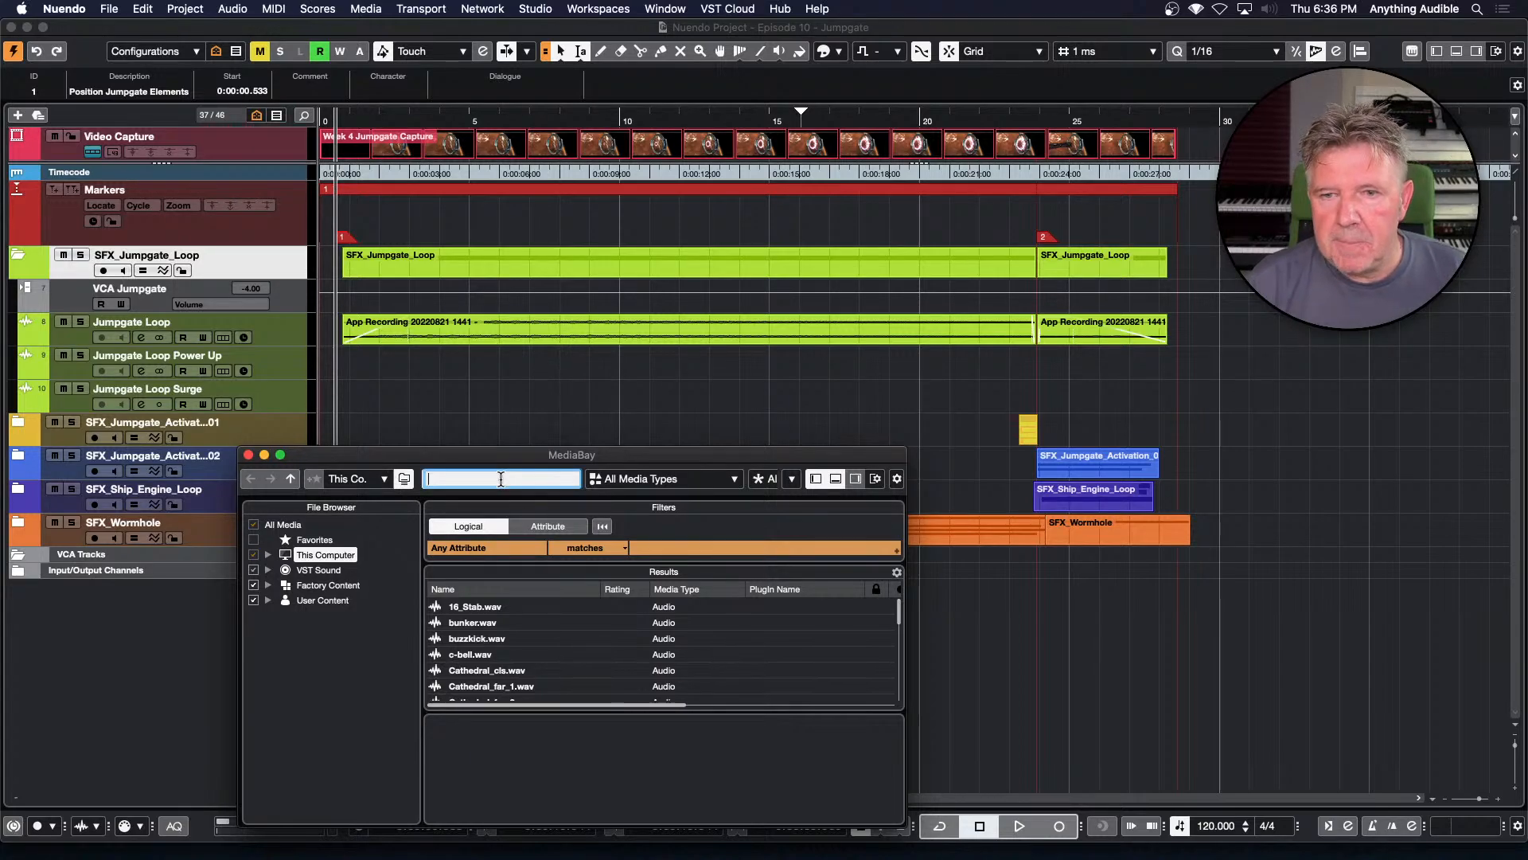
{"action": "left_click", "coordinate": [646, 480]}
{"action": "left_click", "coordinate": [617, 567]}
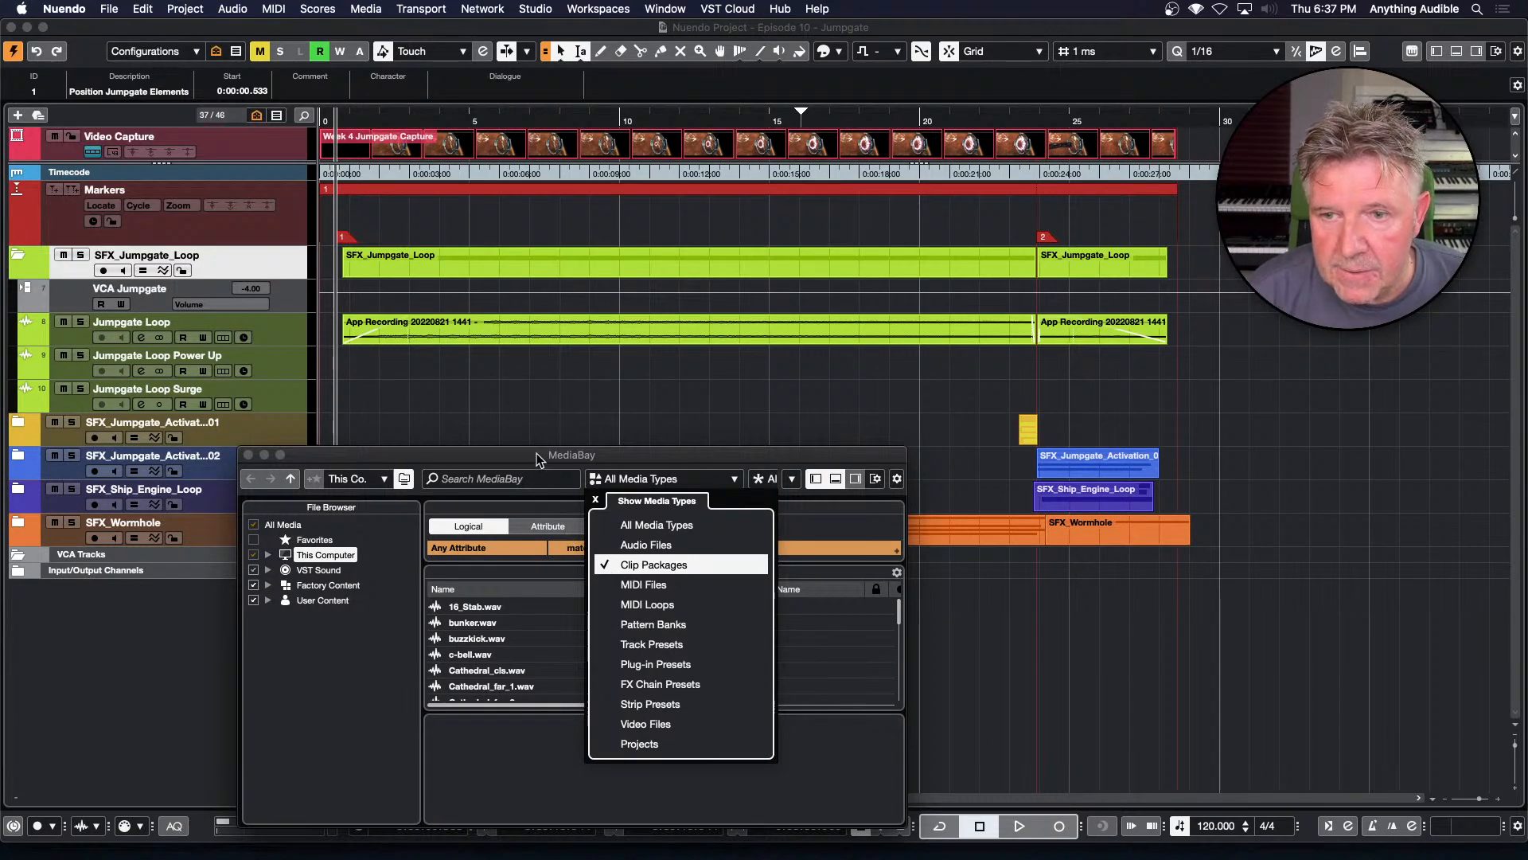
Search MediaBay for "Jumpgate"
{"action": "left_click", "coordinate": [478, 476]}
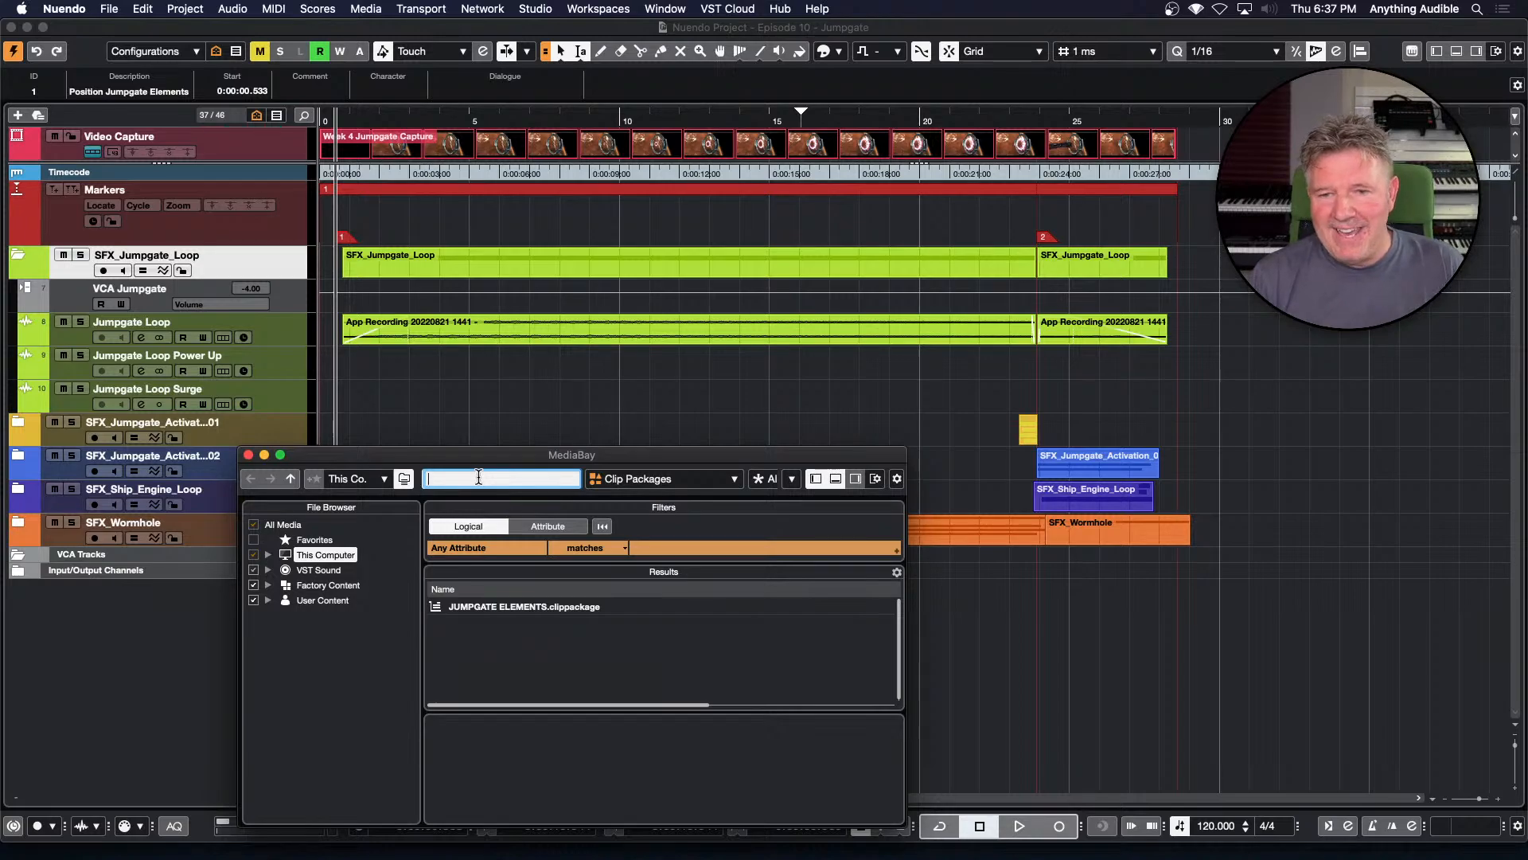
{"action": "type", "text": "Jump"}
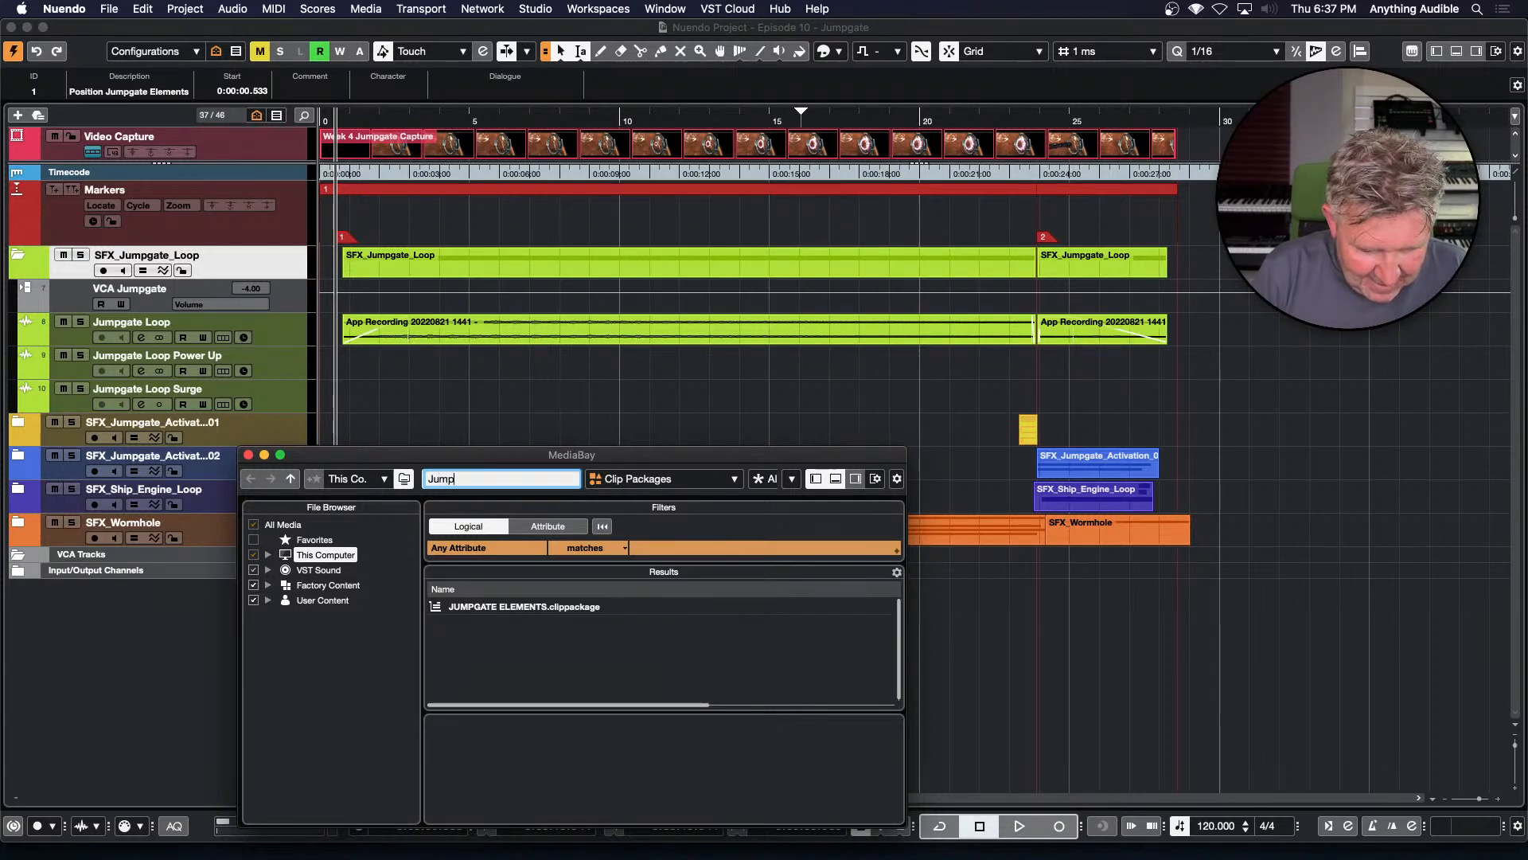
{"action": "type", "text": "gate"}
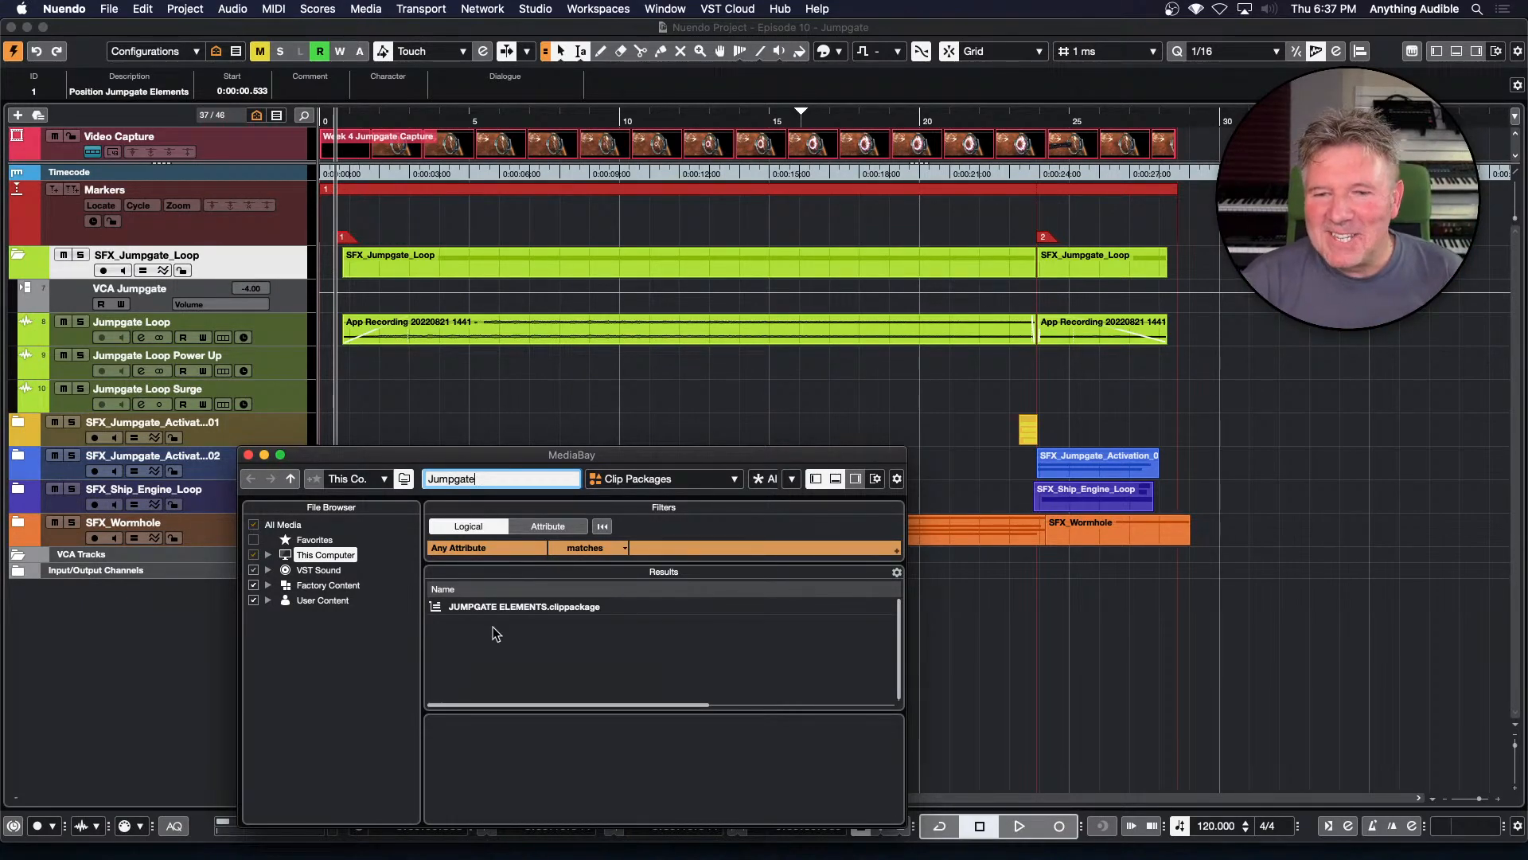
Preview the JUMPGATE ELEMENTS clip package, move the MediaBay window slightly upward, and stop the preview
{"action": "left_click", "coordinate": [490, 604]}
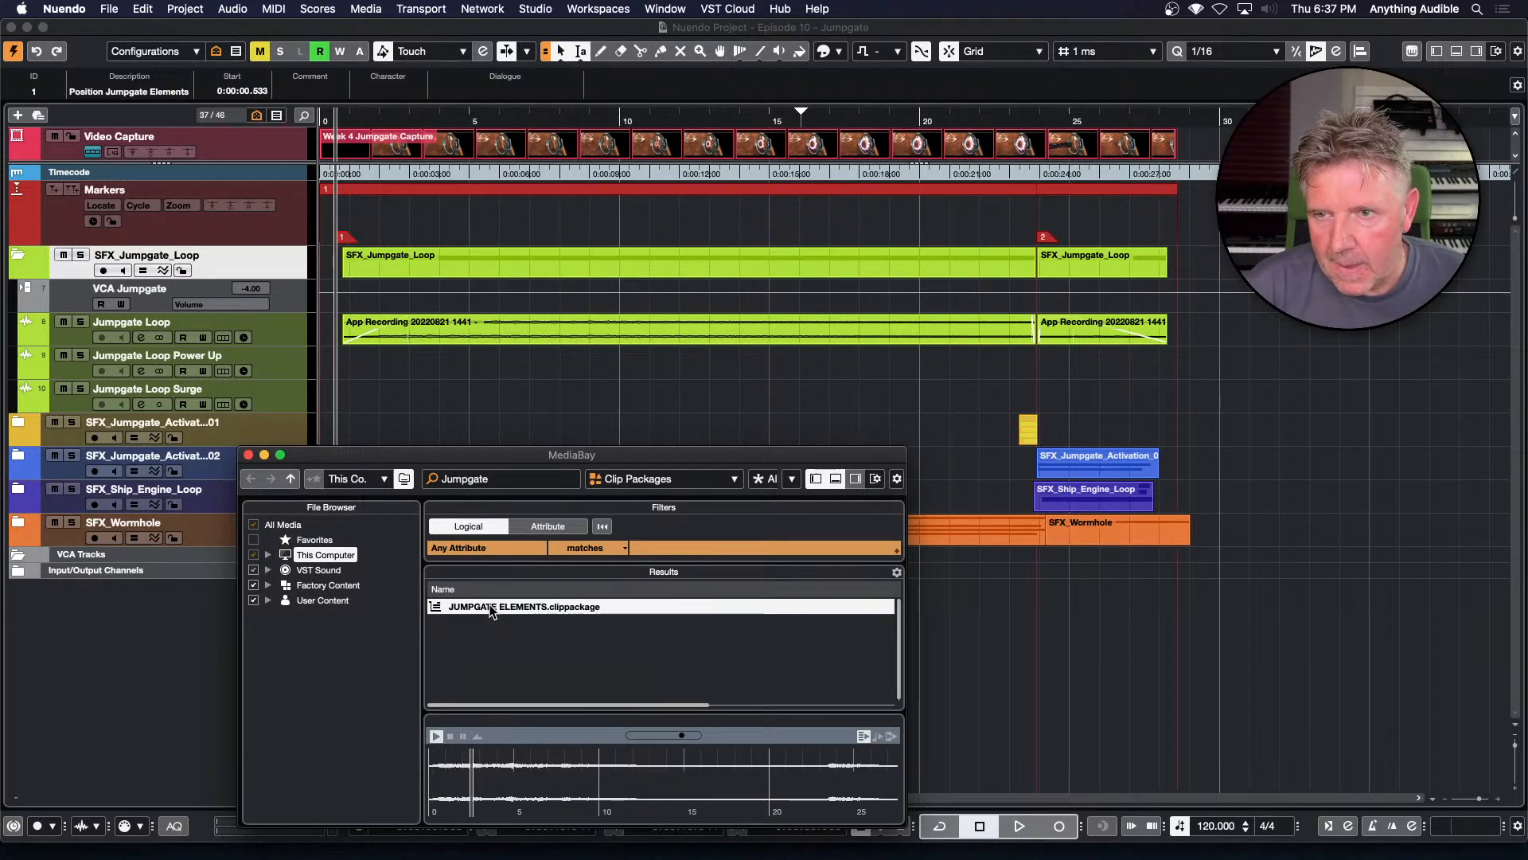
{"action": "left_click_drag", "start_coordinate": [477, 453], "coordinate": [481, 393]}
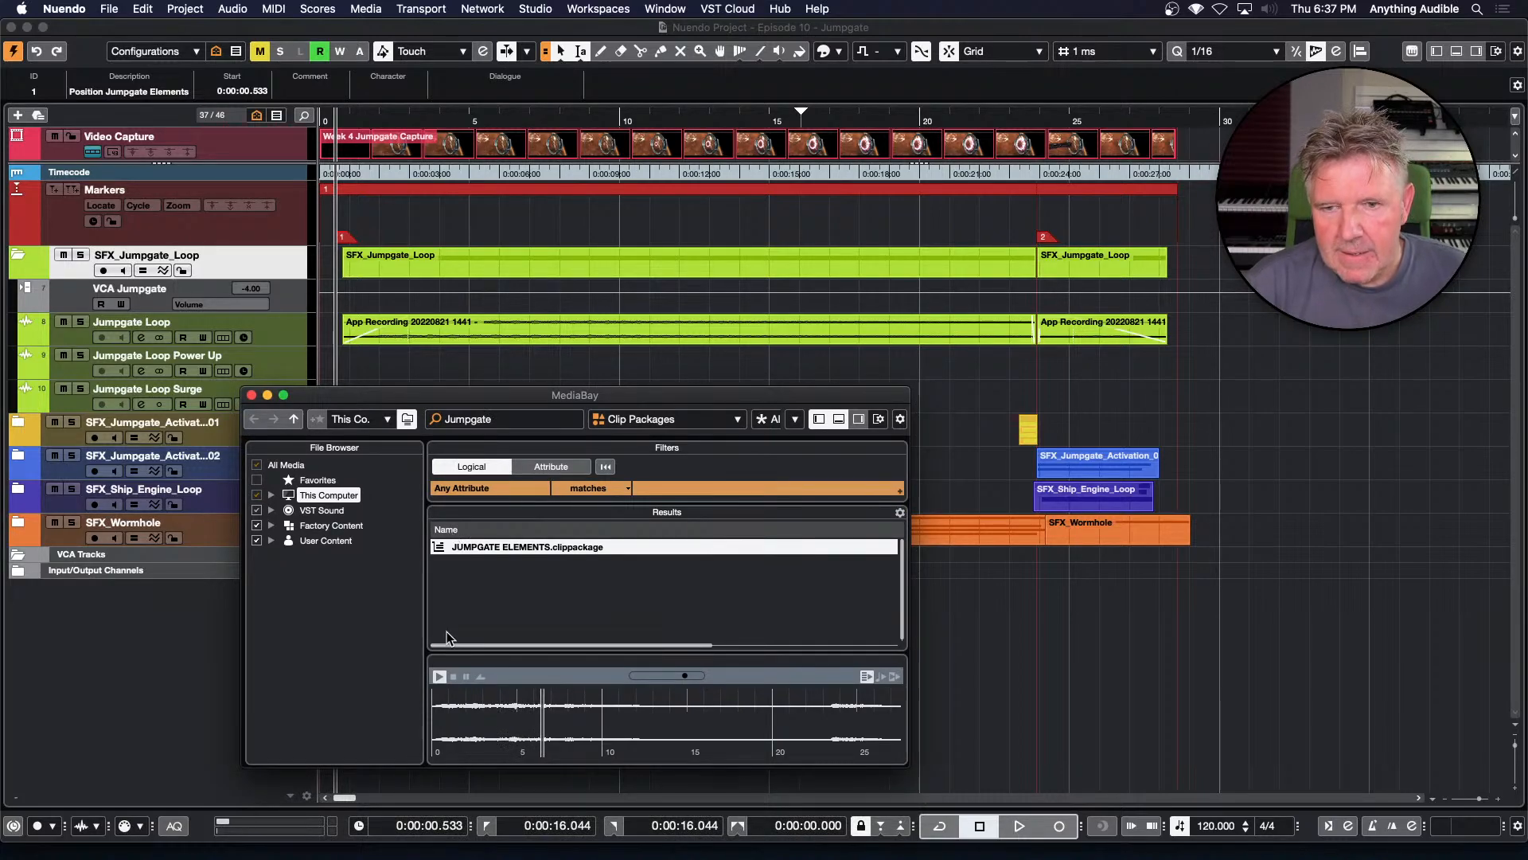
{"action": "left_click", "coordinate": [452, 677]}
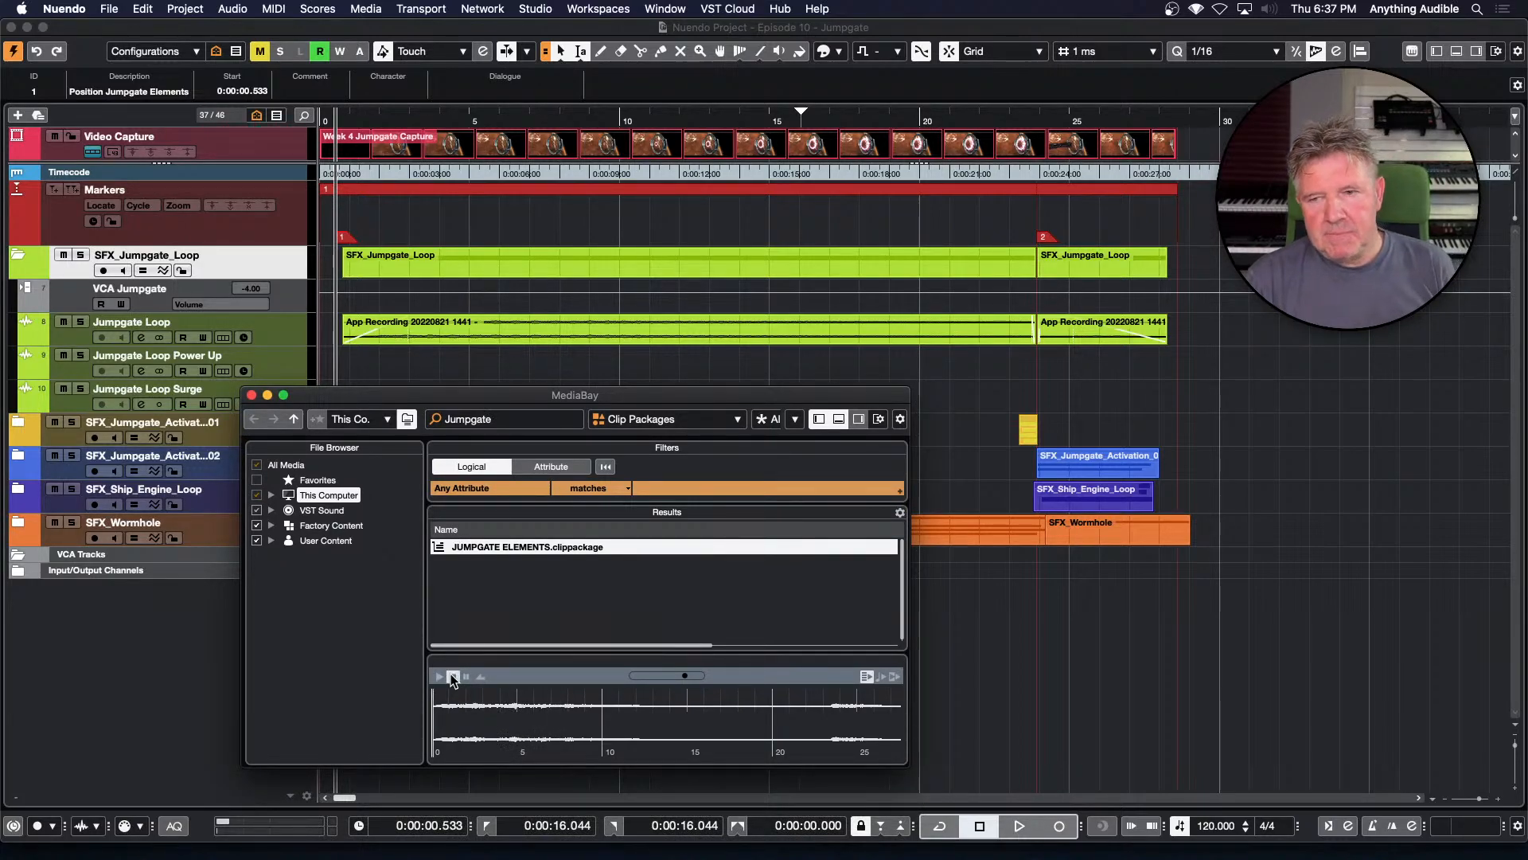
Audition the JUMPGATE ELEMENTS clip package from several points in its preview waveform, stop the preview, and close MediaBay
{"action": "left_click", "coordinate": [575, 703]}
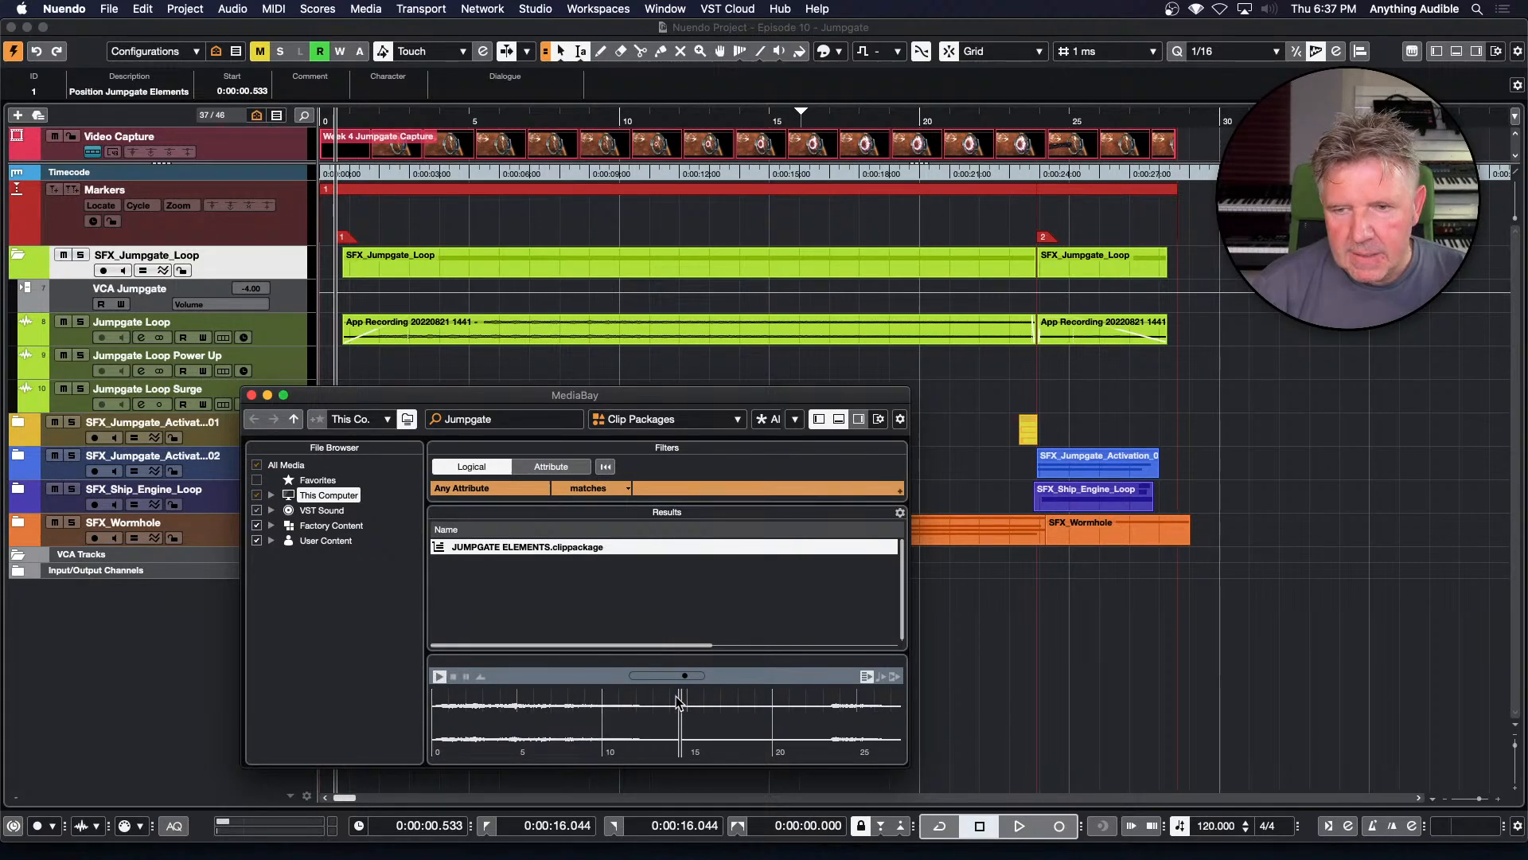
{"action": "left_click", "coordinate": [736, 700]}
{"action": "left_click", "coordinate": [833, 701]}
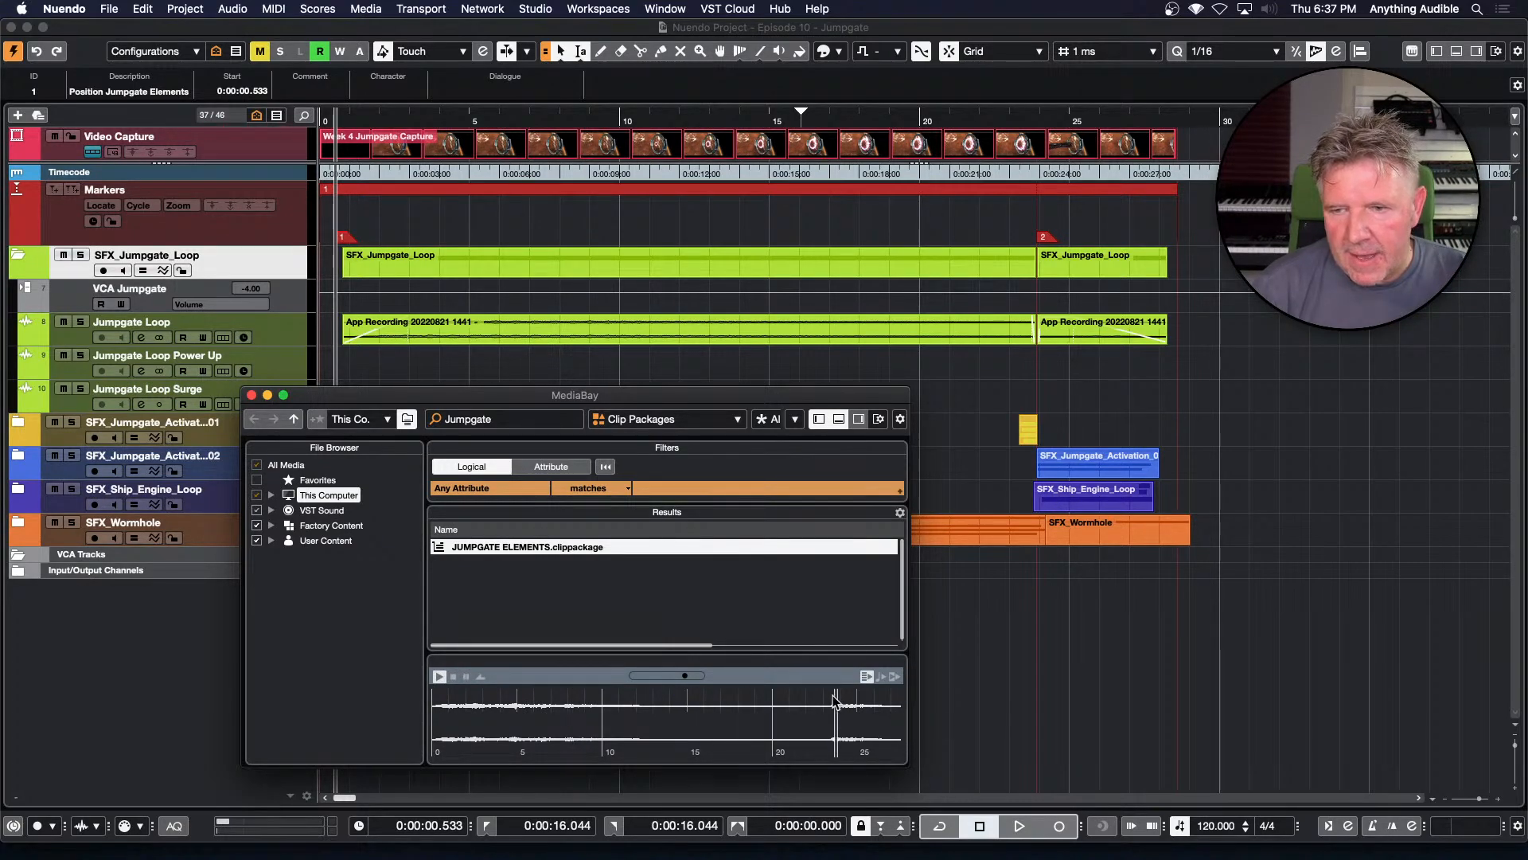
{"action": "left_click", "coordinate": [454, 677]}
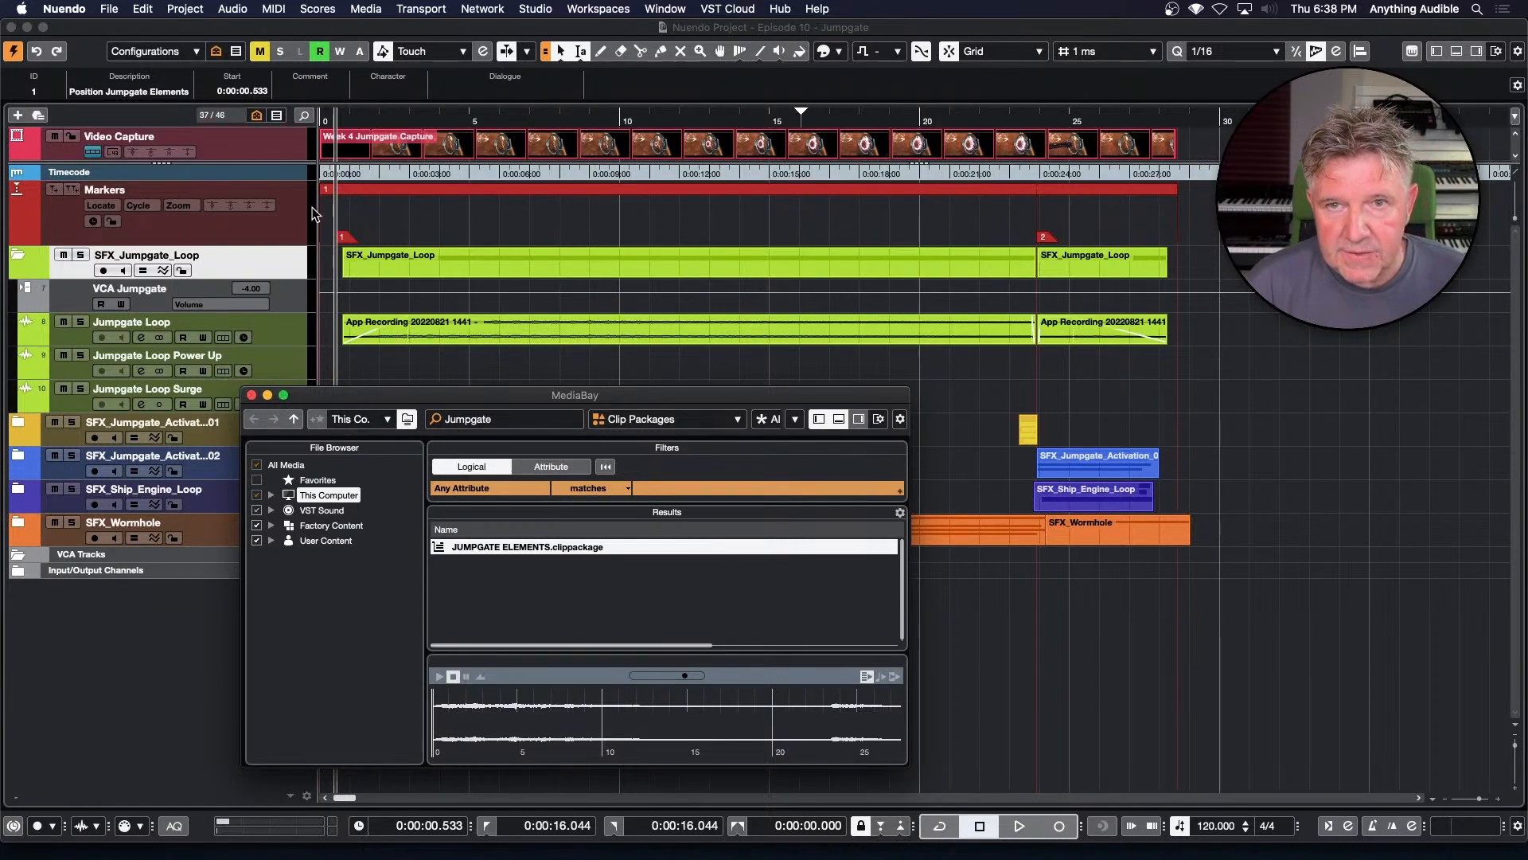
{"action": "key", "text": "F5"}
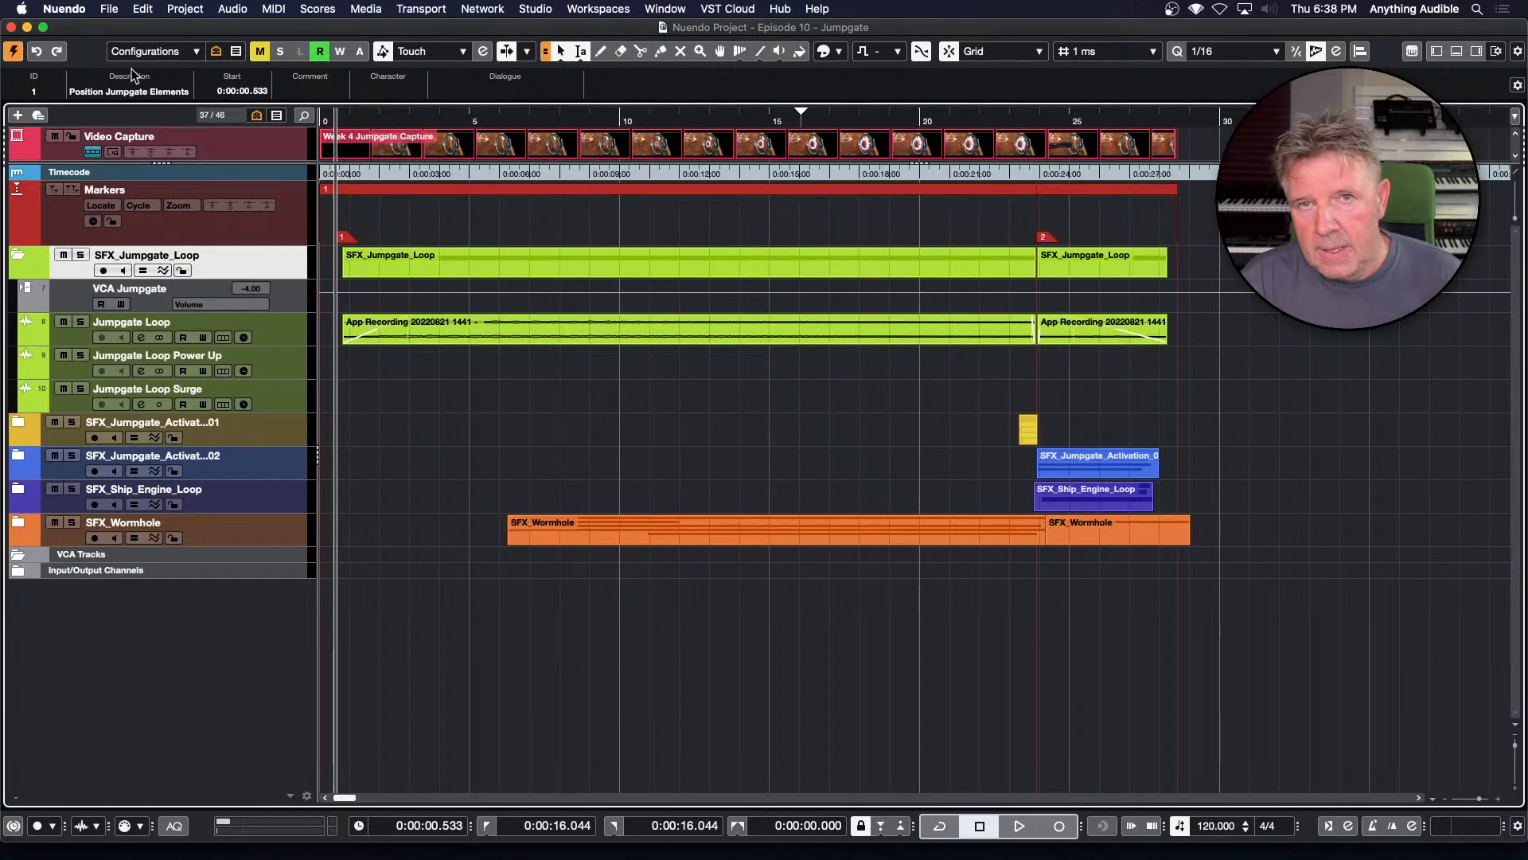
Import the JUMPGATE ELEMENTS clip package from the Clip Packages folder into the project, including its automation
{"action": "left_click", "coordinate": [110, 10]}
{"action": "mouse_move", "coordinate": [128, 240]}
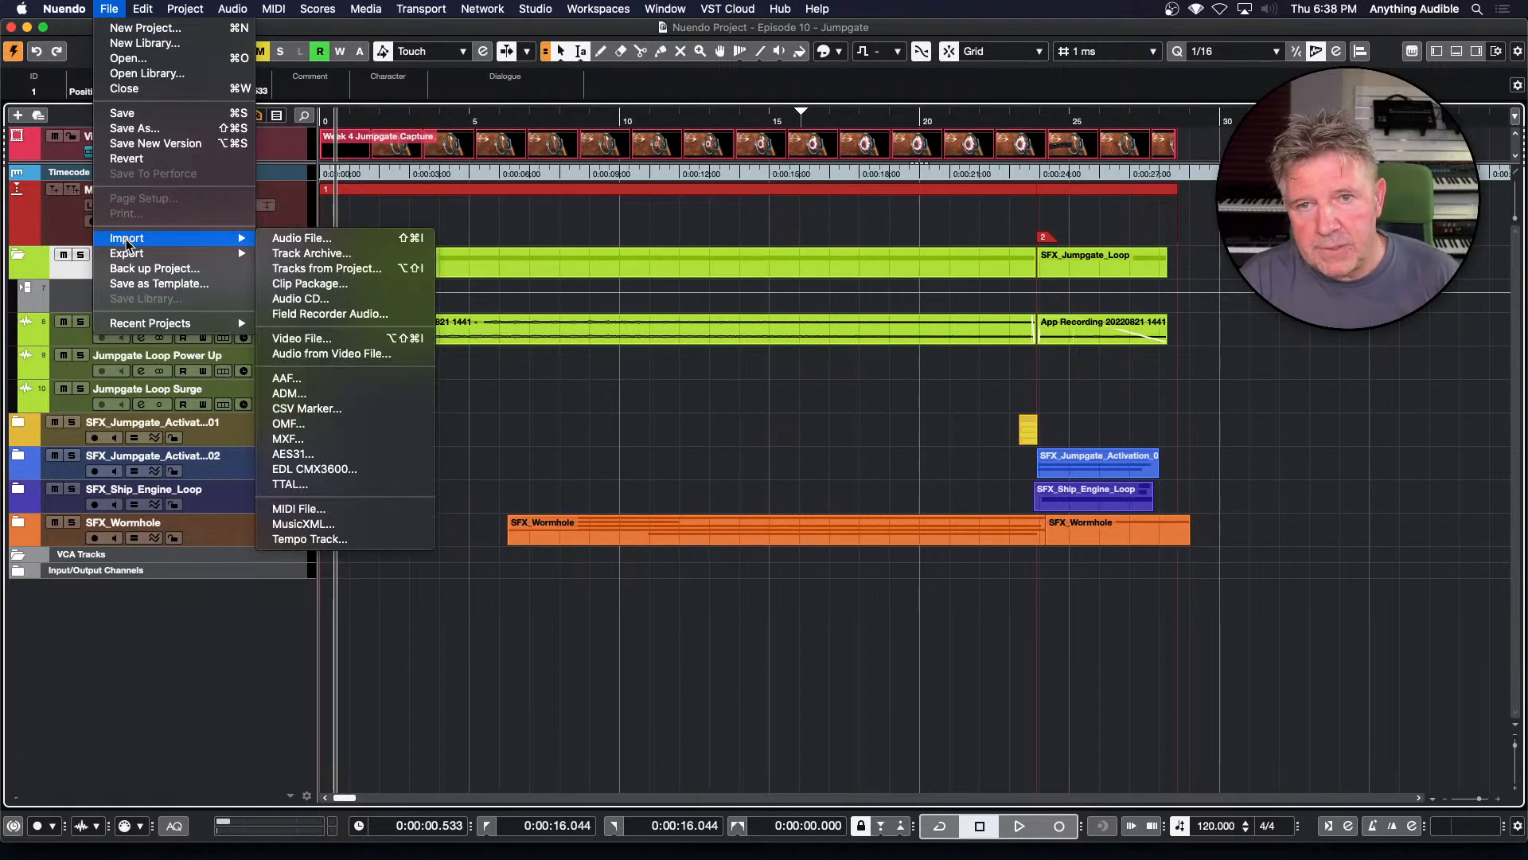
{"action": "left_click", "coordinate": [386, 285]}
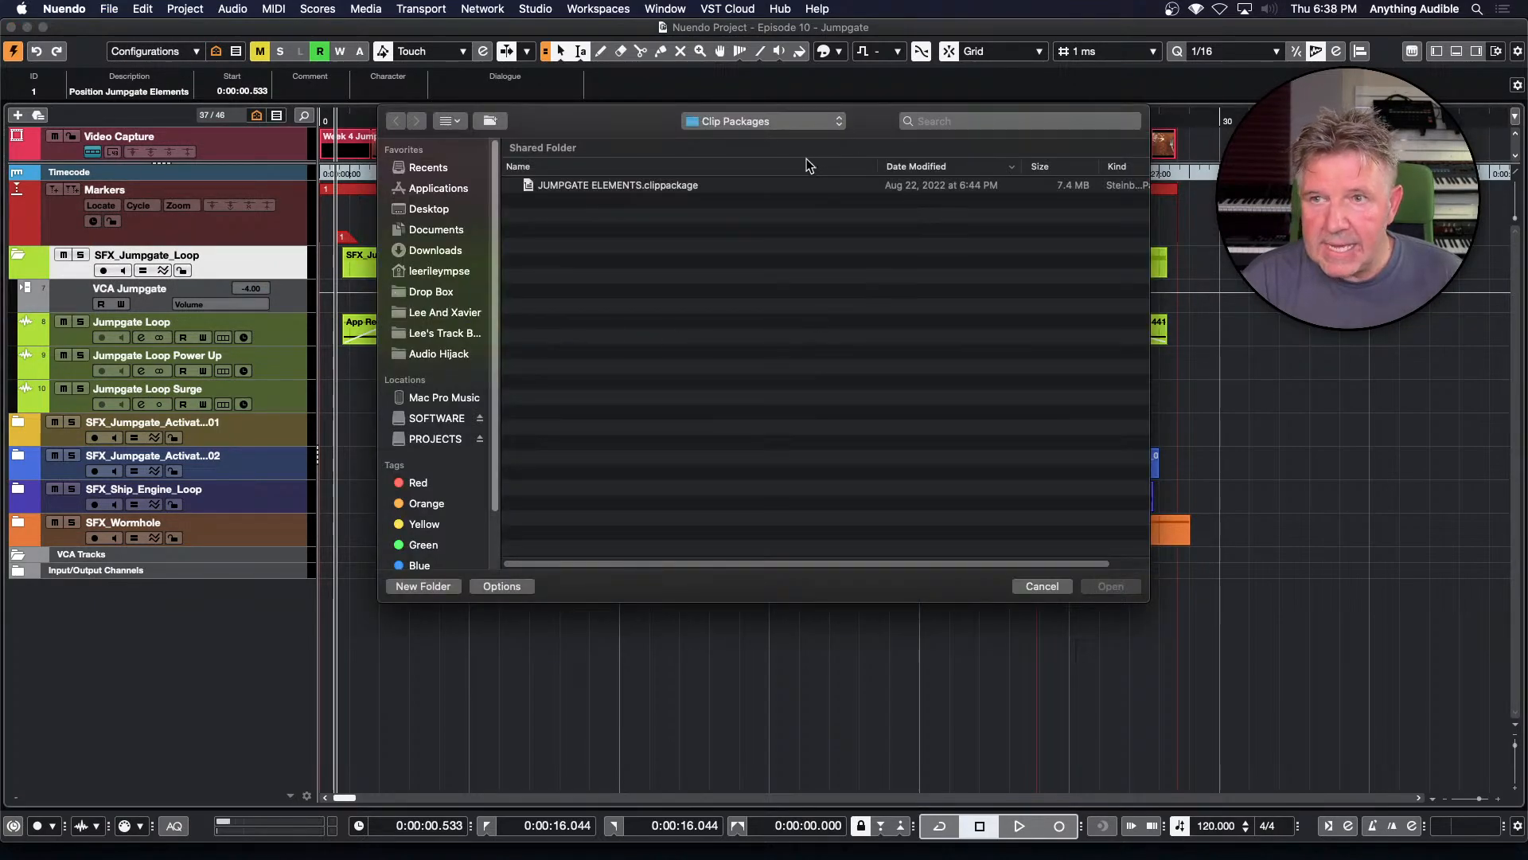
{"action": "left_click", "coordinate": [806, 127]}
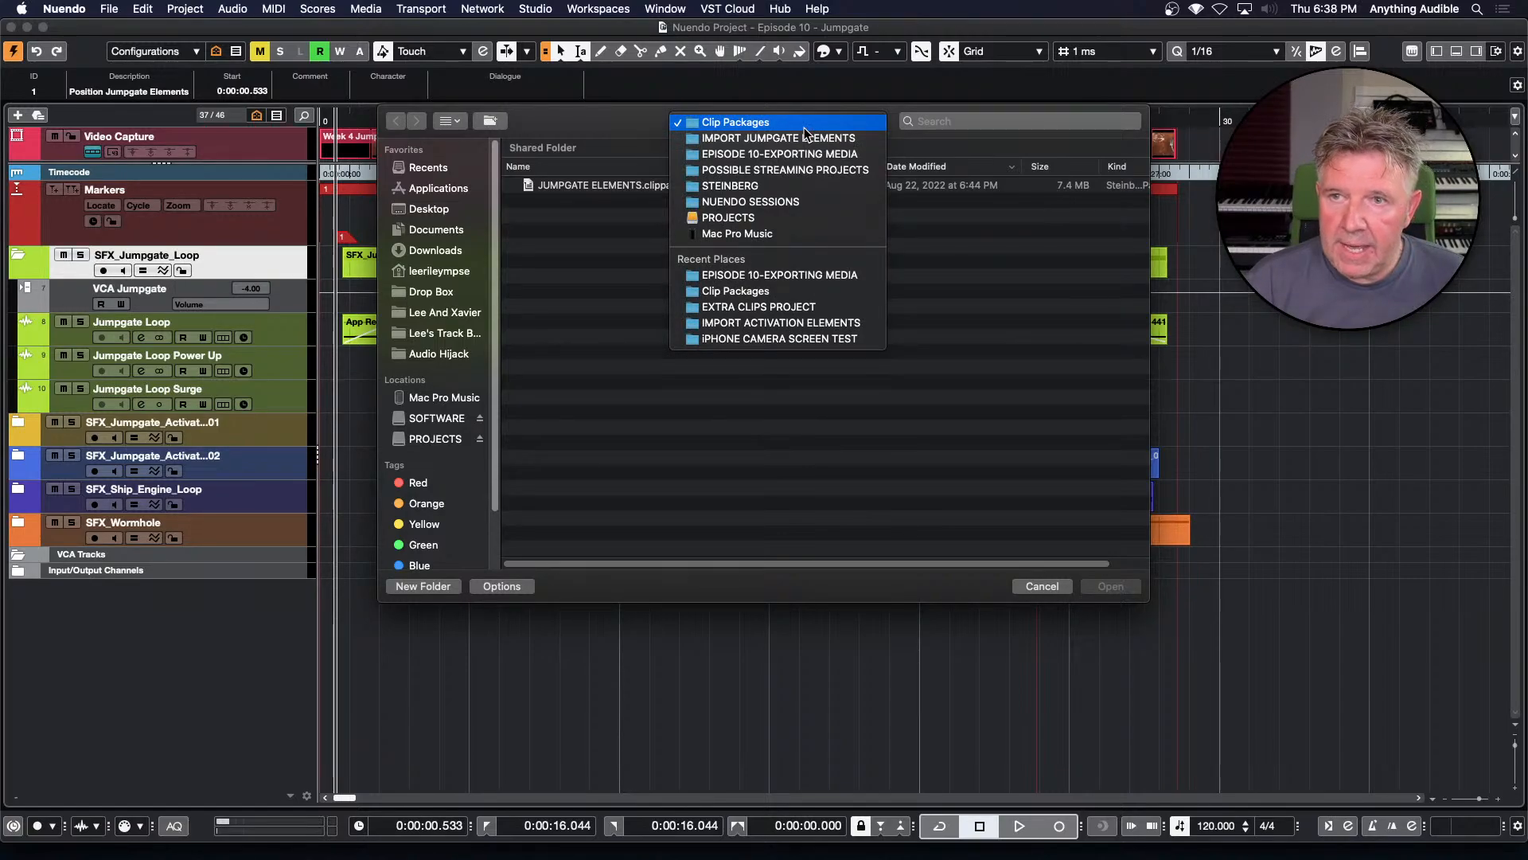
{"action": "left_click", "coordinate": [609, 119]}
{"action": "left_click", "coordinate": [604, 185]}
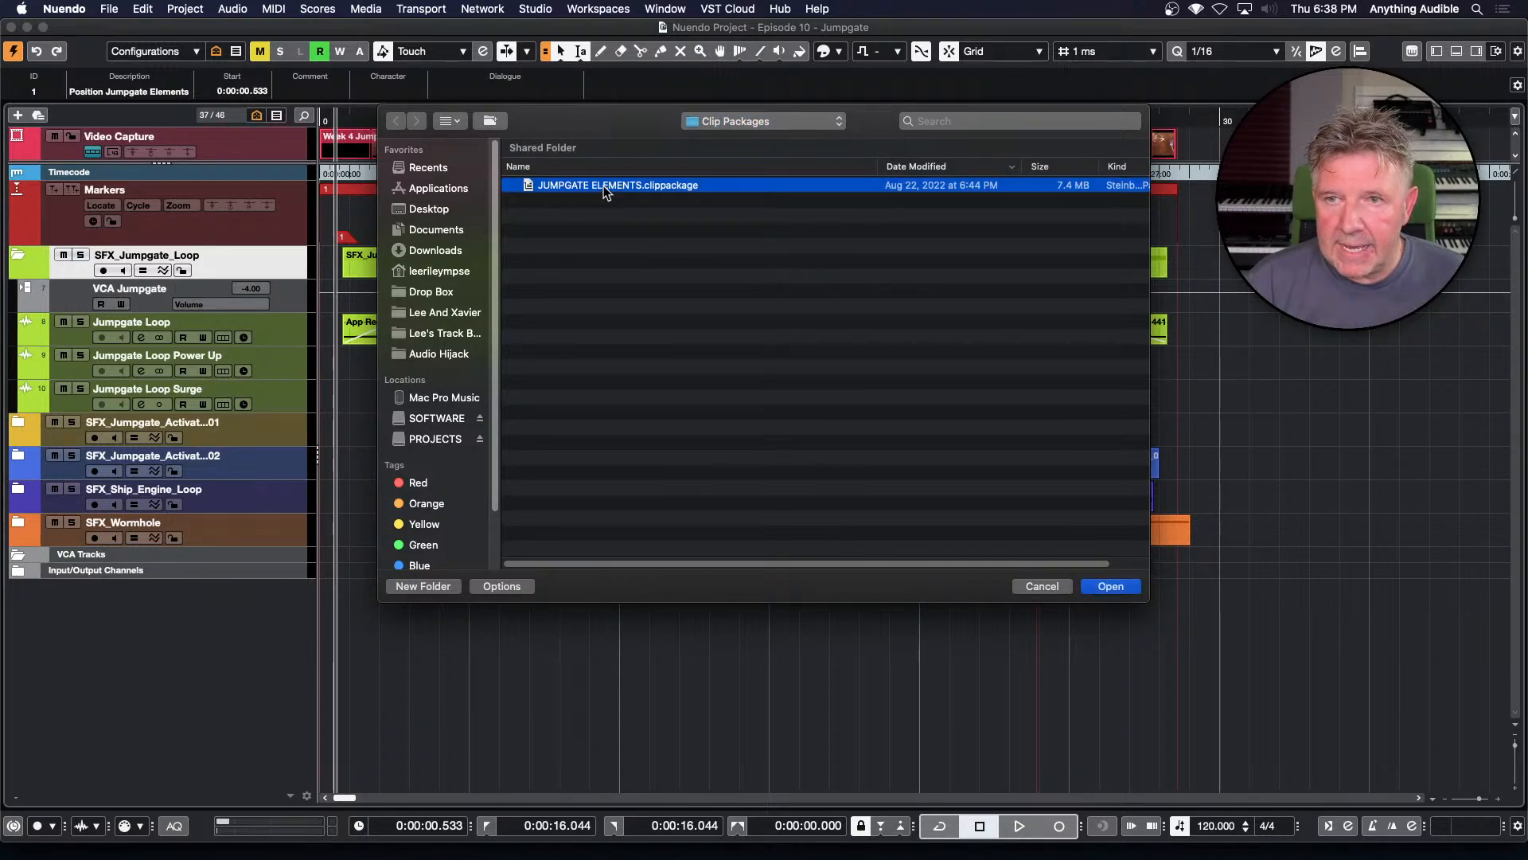
{"action": "left_click", "coordinate": [1111, 586]}
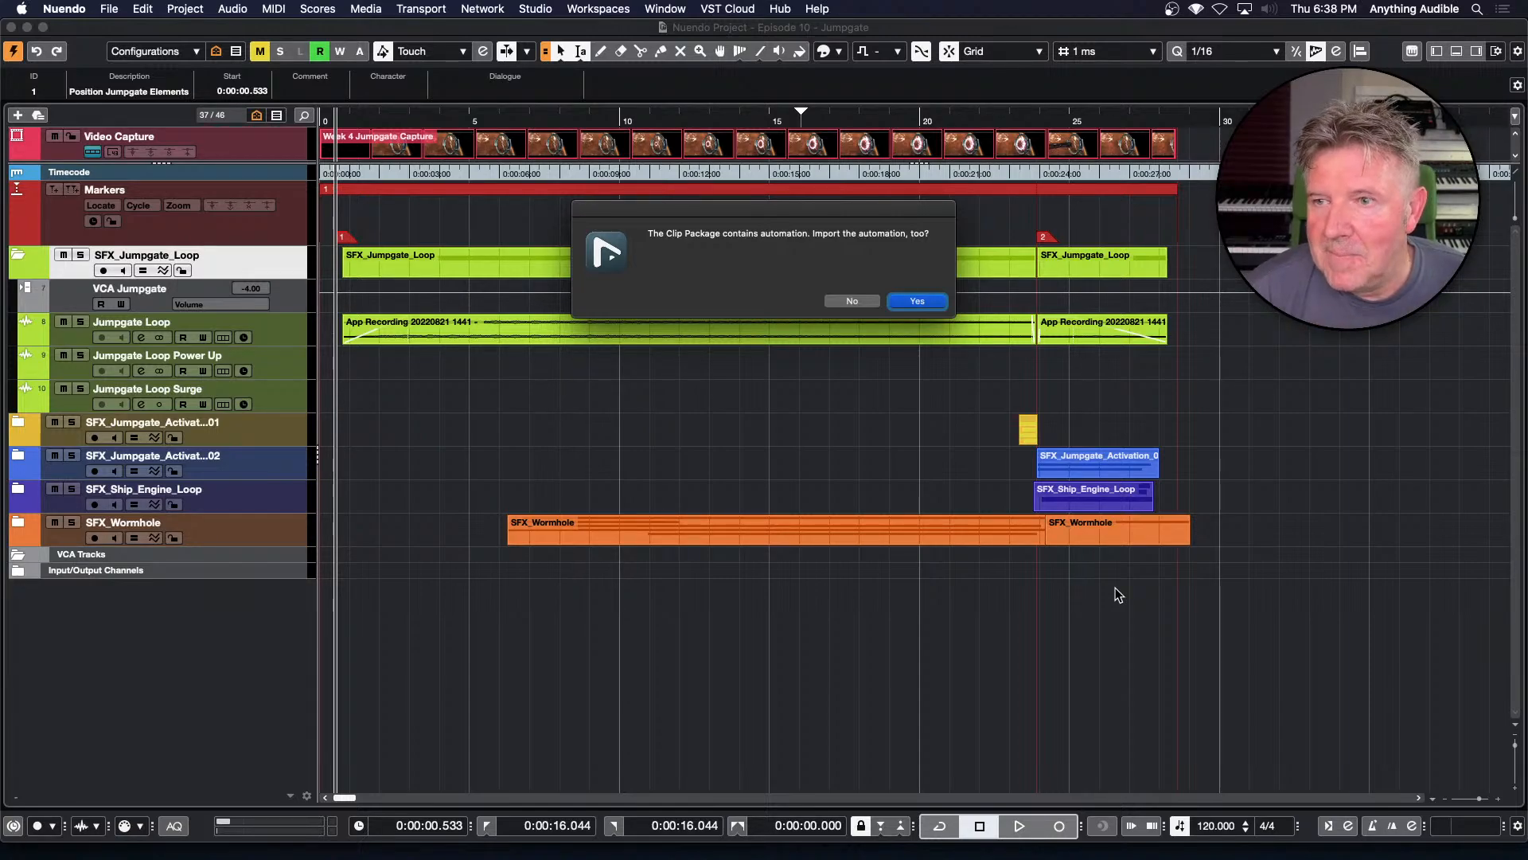
{"action": "left_click", "coordinate": [920, 301]}
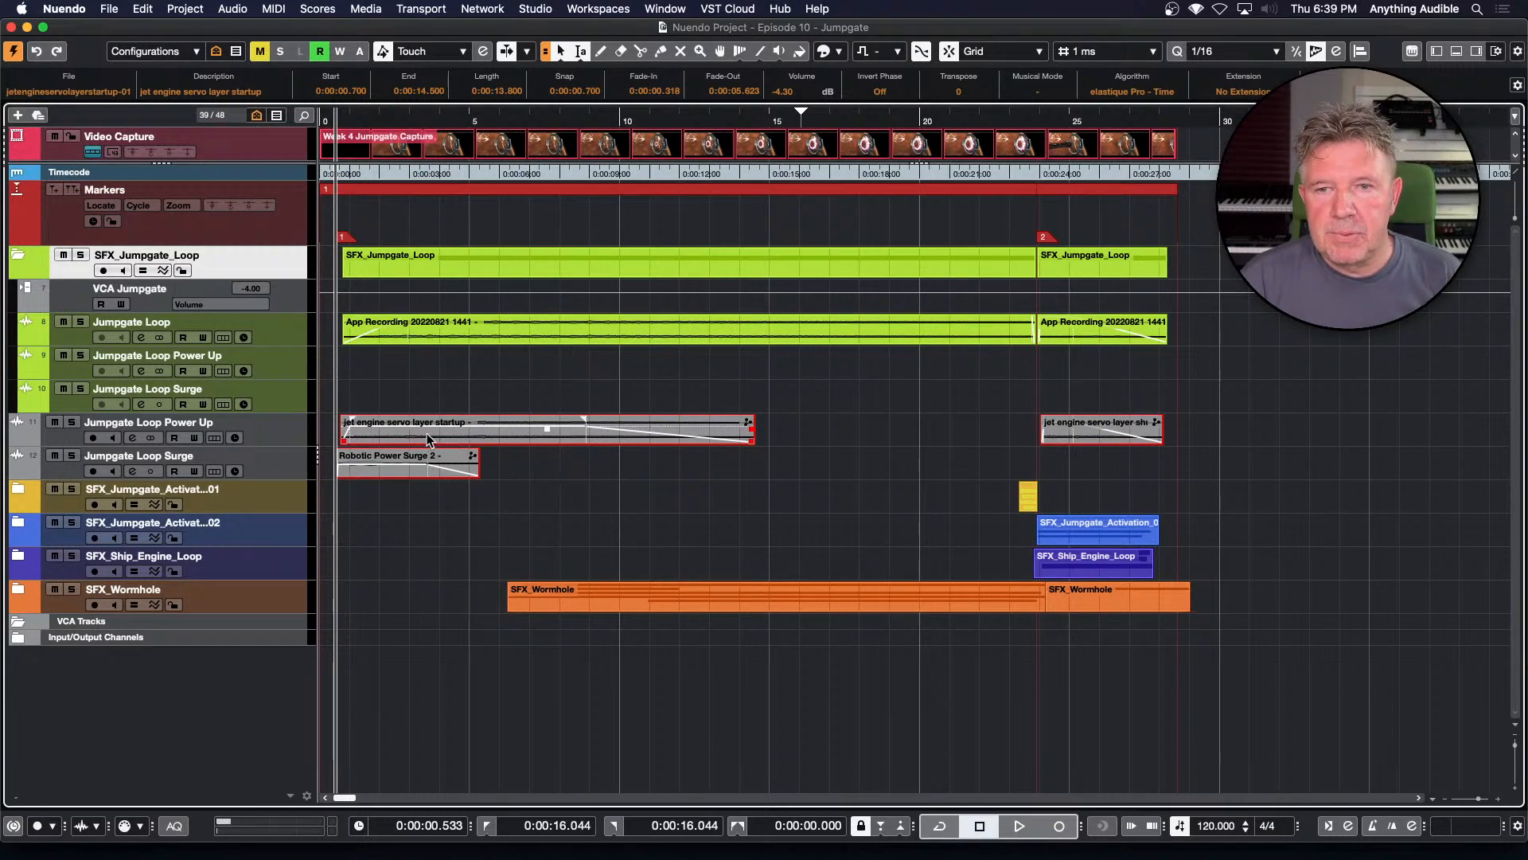
Move all imported events up onto the existing Jumpgate Loop Power Up and Jumpgate Loop Surge tracks in the SFX_Jumpgate_Loop folder
{"action": "left_click", "coordinate": [393, 468]}
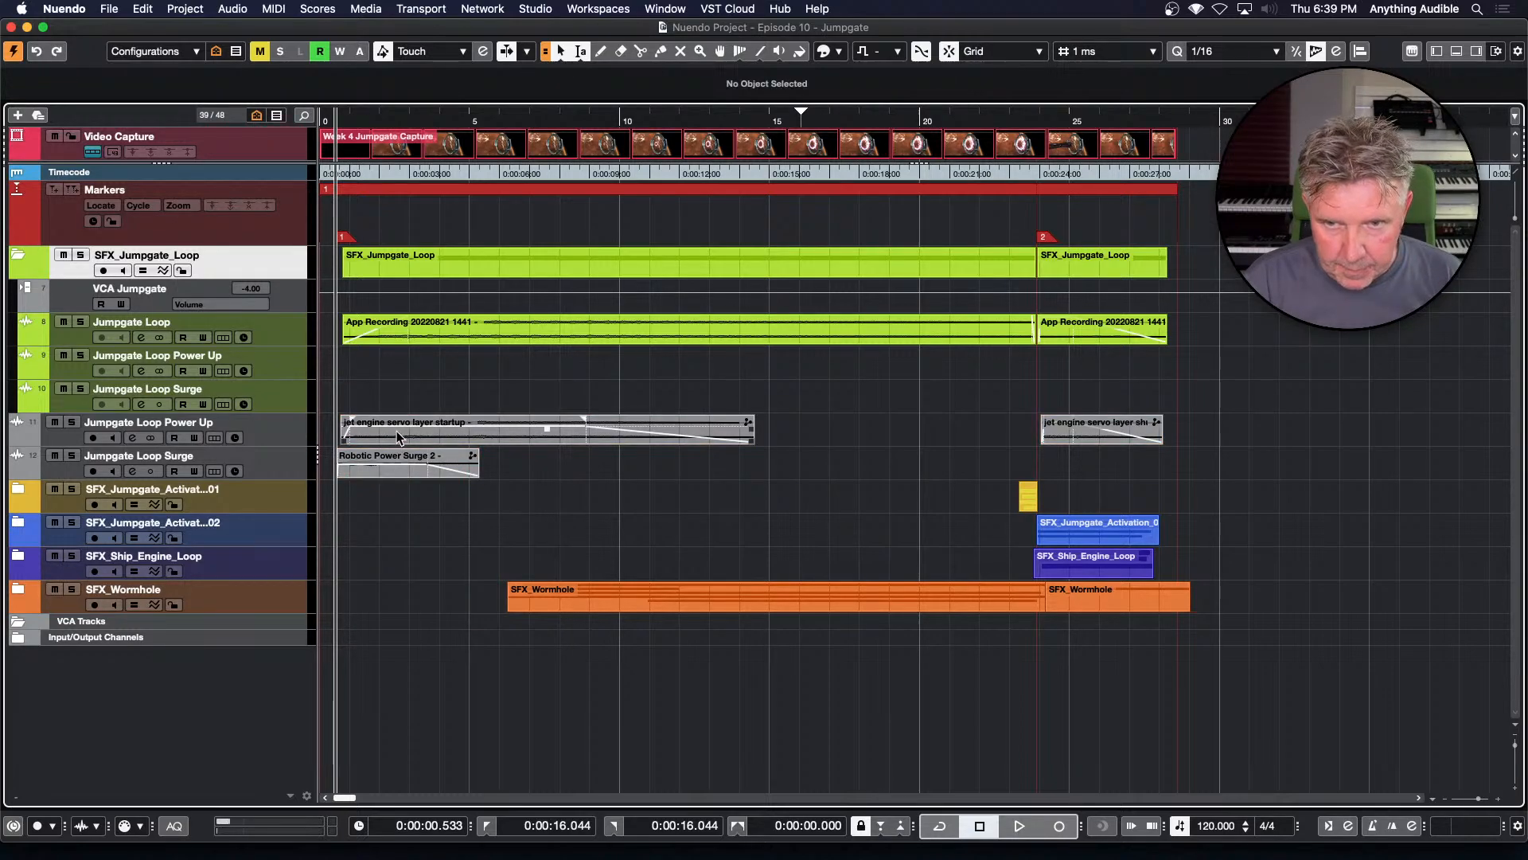
{"action": "left_click", "coordinate": [397, 436]}
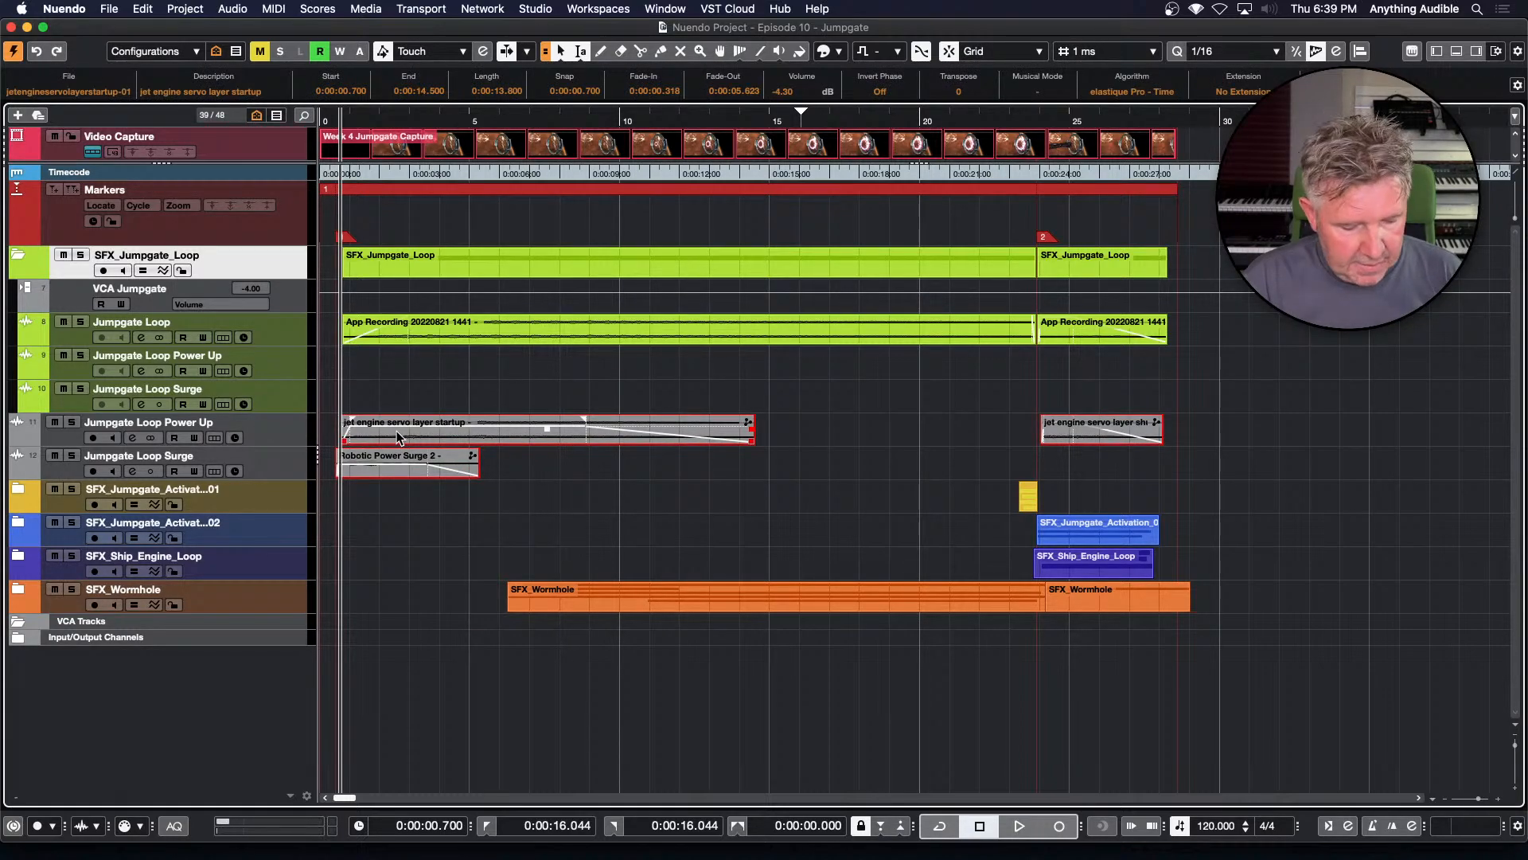
{"action": "left_click_drag", "start_coordinate": [398, 436], "coordinate": [400, 361]}
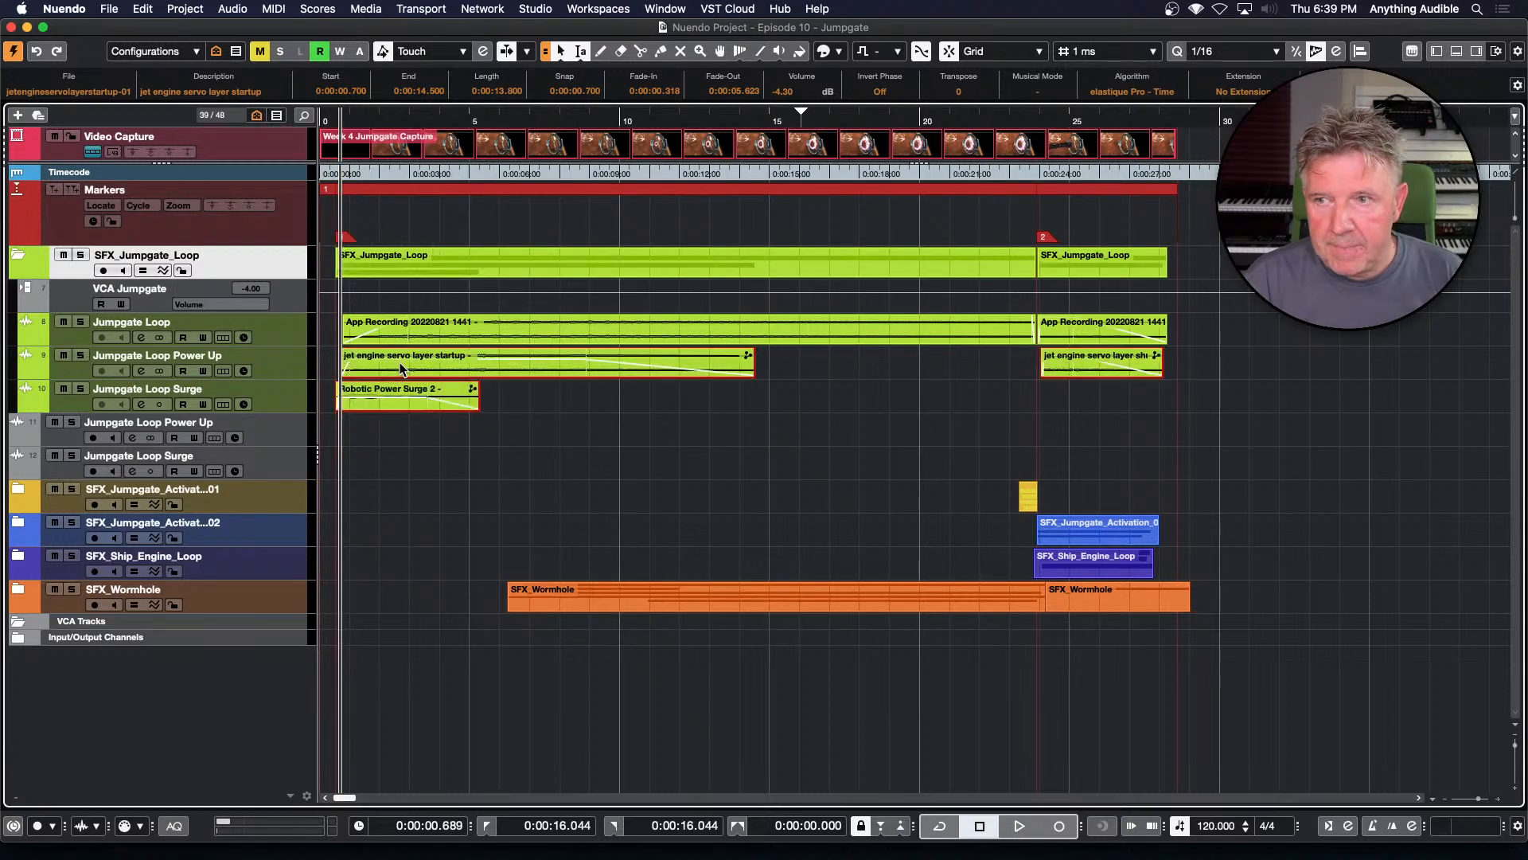
Compare the automation lanes of the imported Jumpgate Loop Power Up track with those of the existing one in the SFX_Jumpgate_Loop folder
{"action": "left_click", "coordinate": [274, 430]}
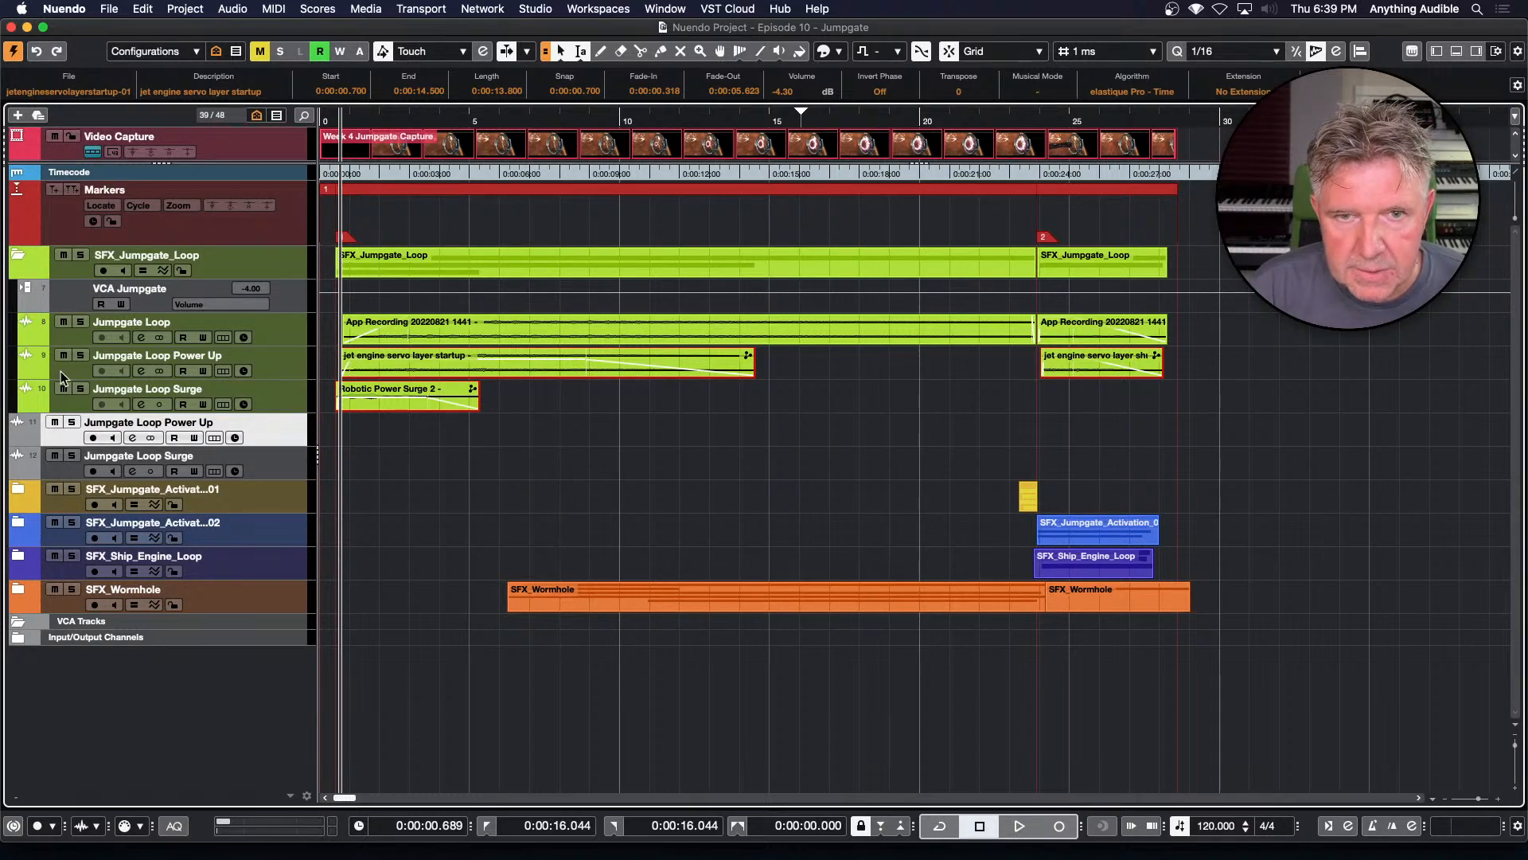
{"action": "left_click", "coordinate": [26, 371]}
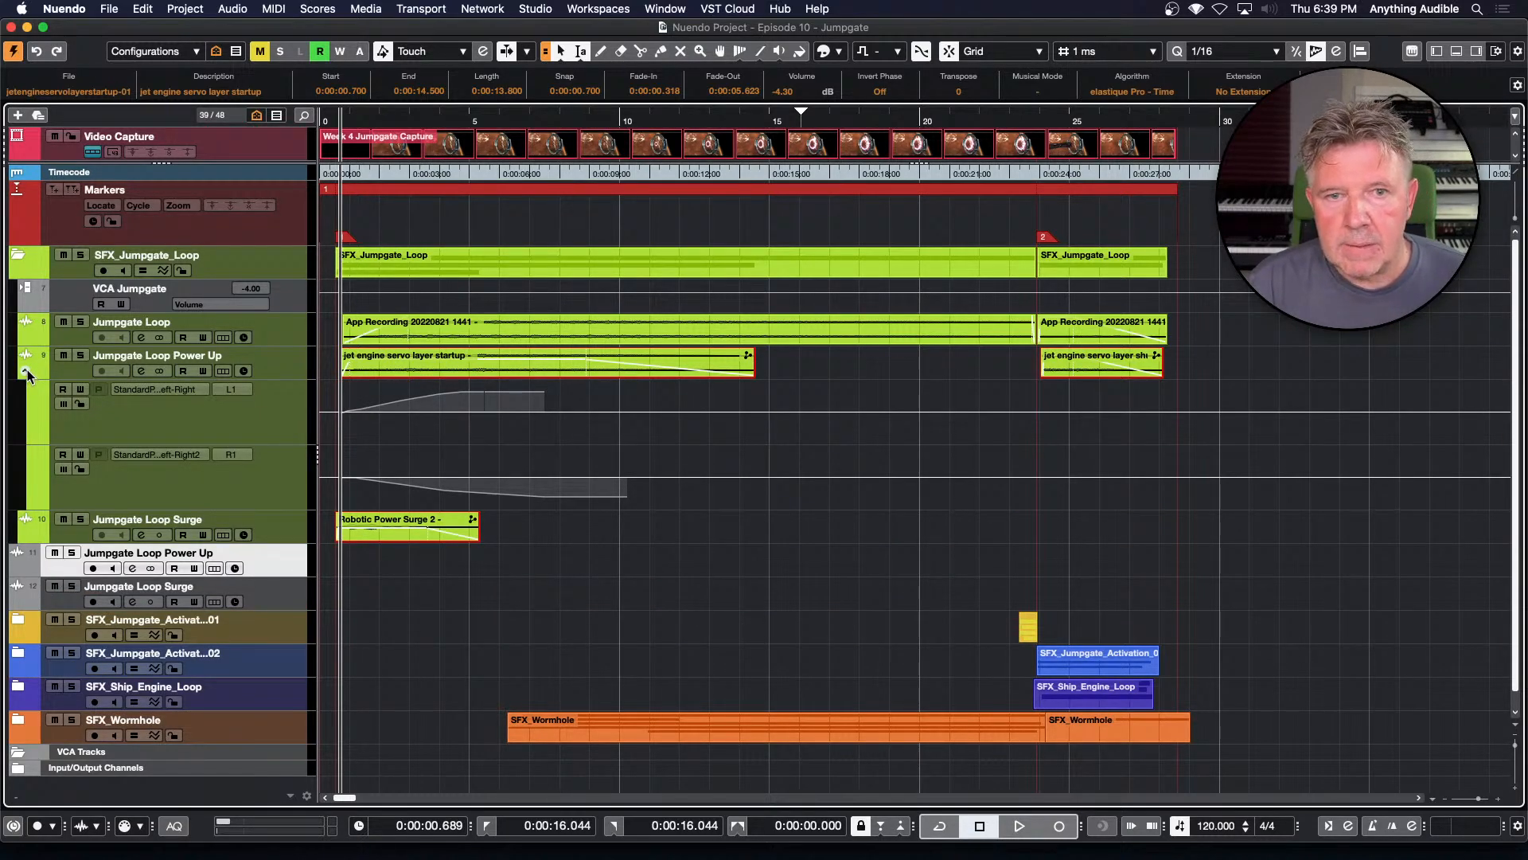
{"action": "left_click", "coordinate": [26, 372]}
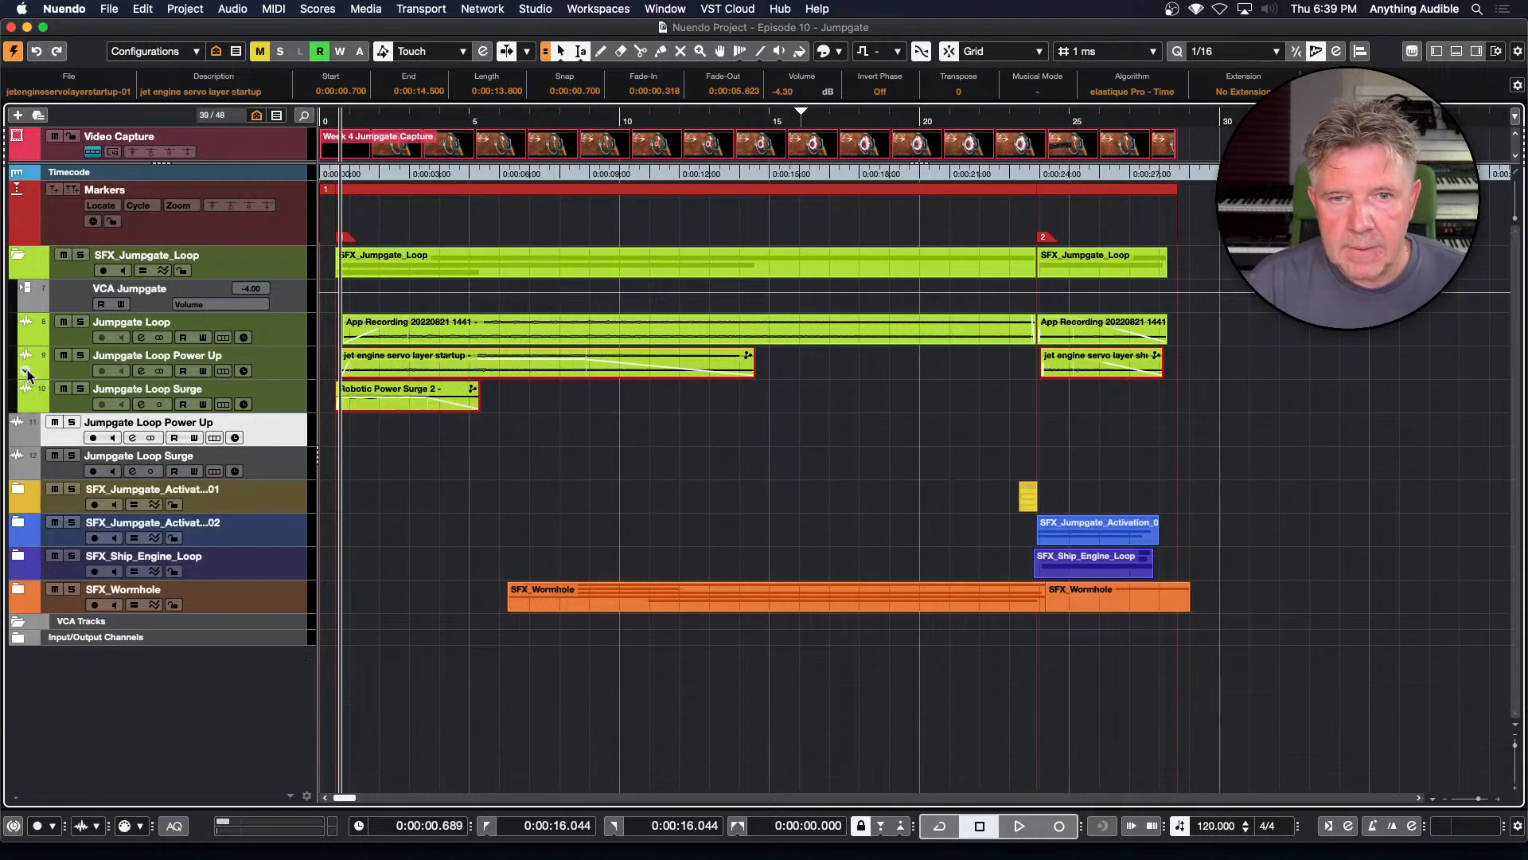
{"action": "left_click", "coordinate": [16, 439]}
{"action": "left_click", "coordinate": [15, 439]}
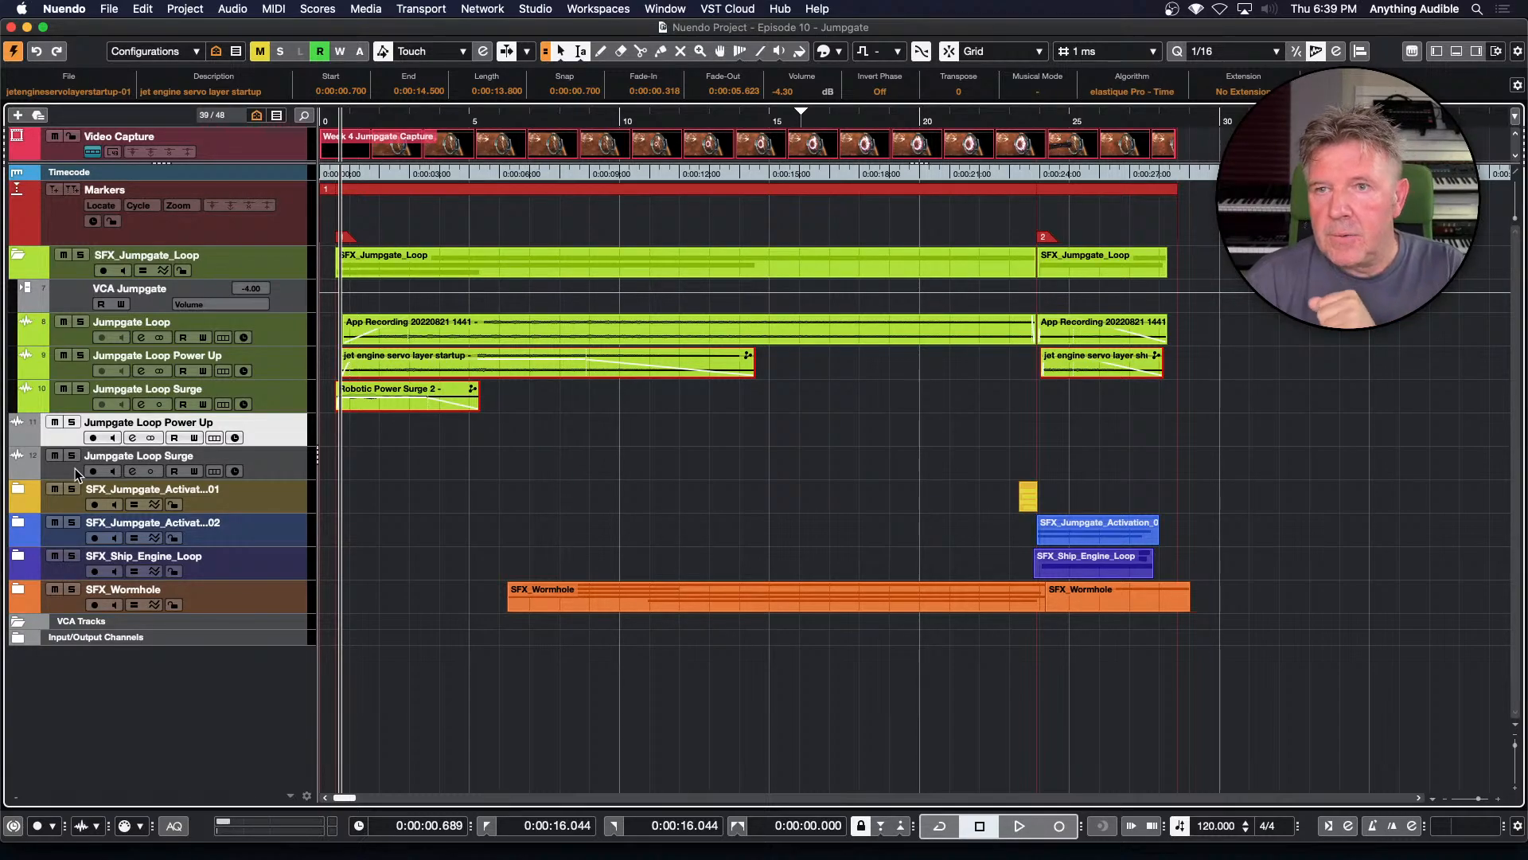
{"action": "left_click", "coordinate": [17, 439]}
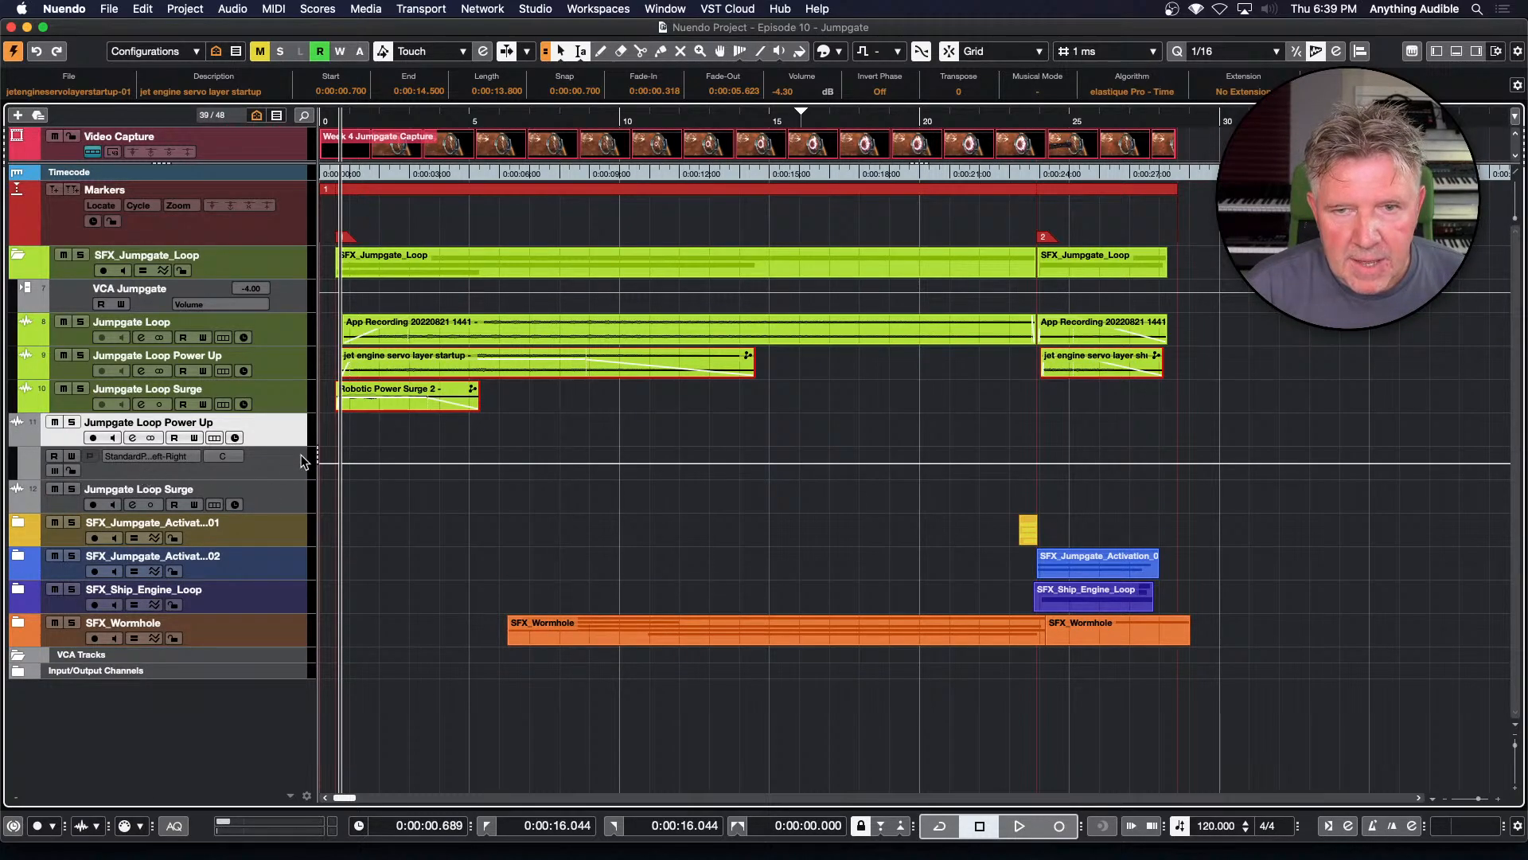
{"action": "left_click", "coordinate": [17, 439]}
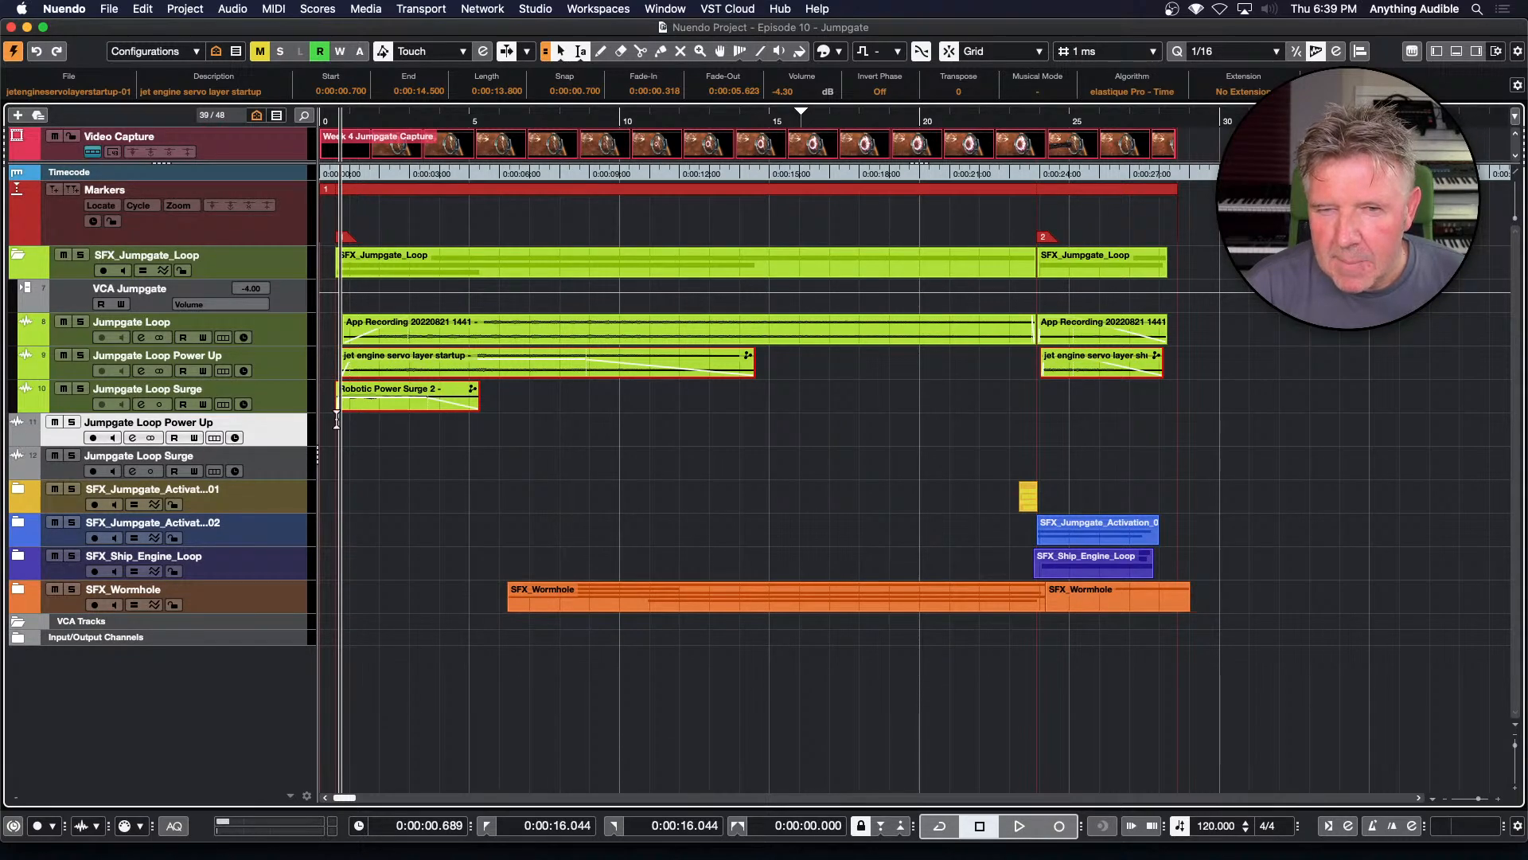
{"action": "left_click", "coordinate": [388, 361]}
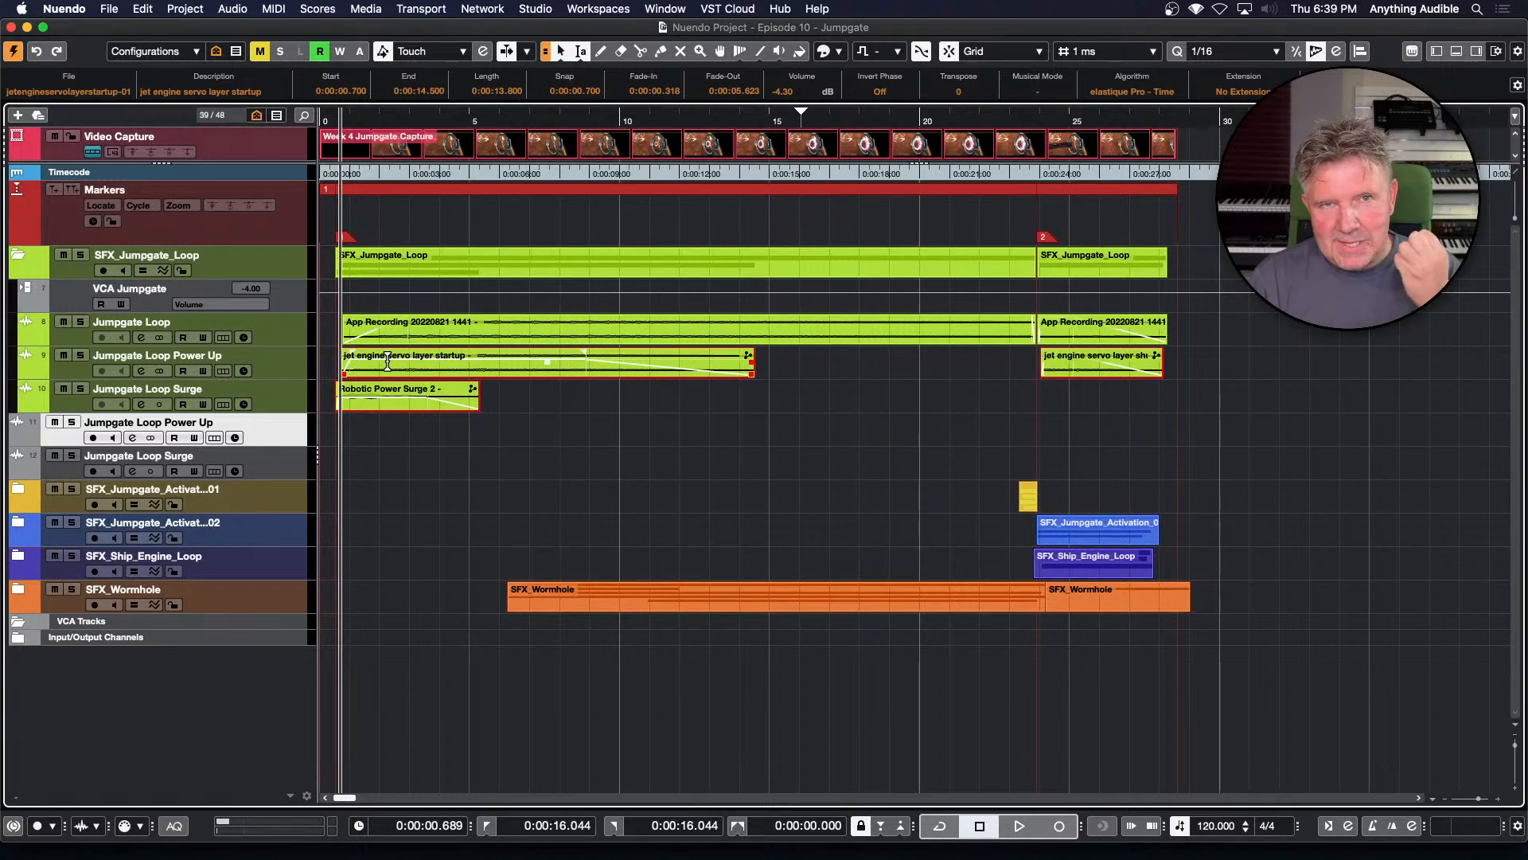
{"action": "left_click", "coordinate": [26, 371]}
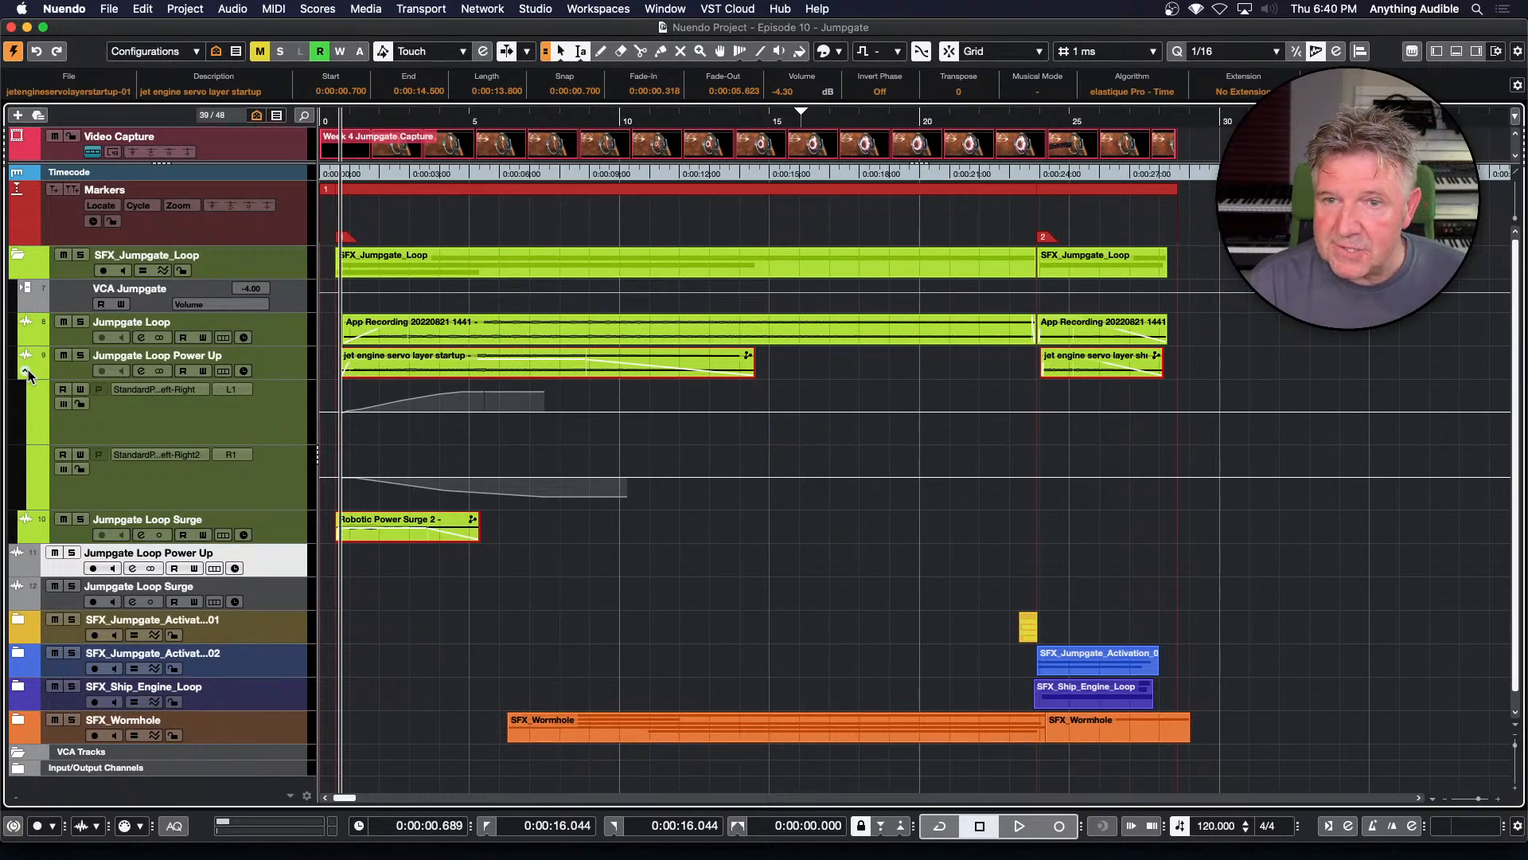
{"action": "left_click", "coordinate": [26, 371]}
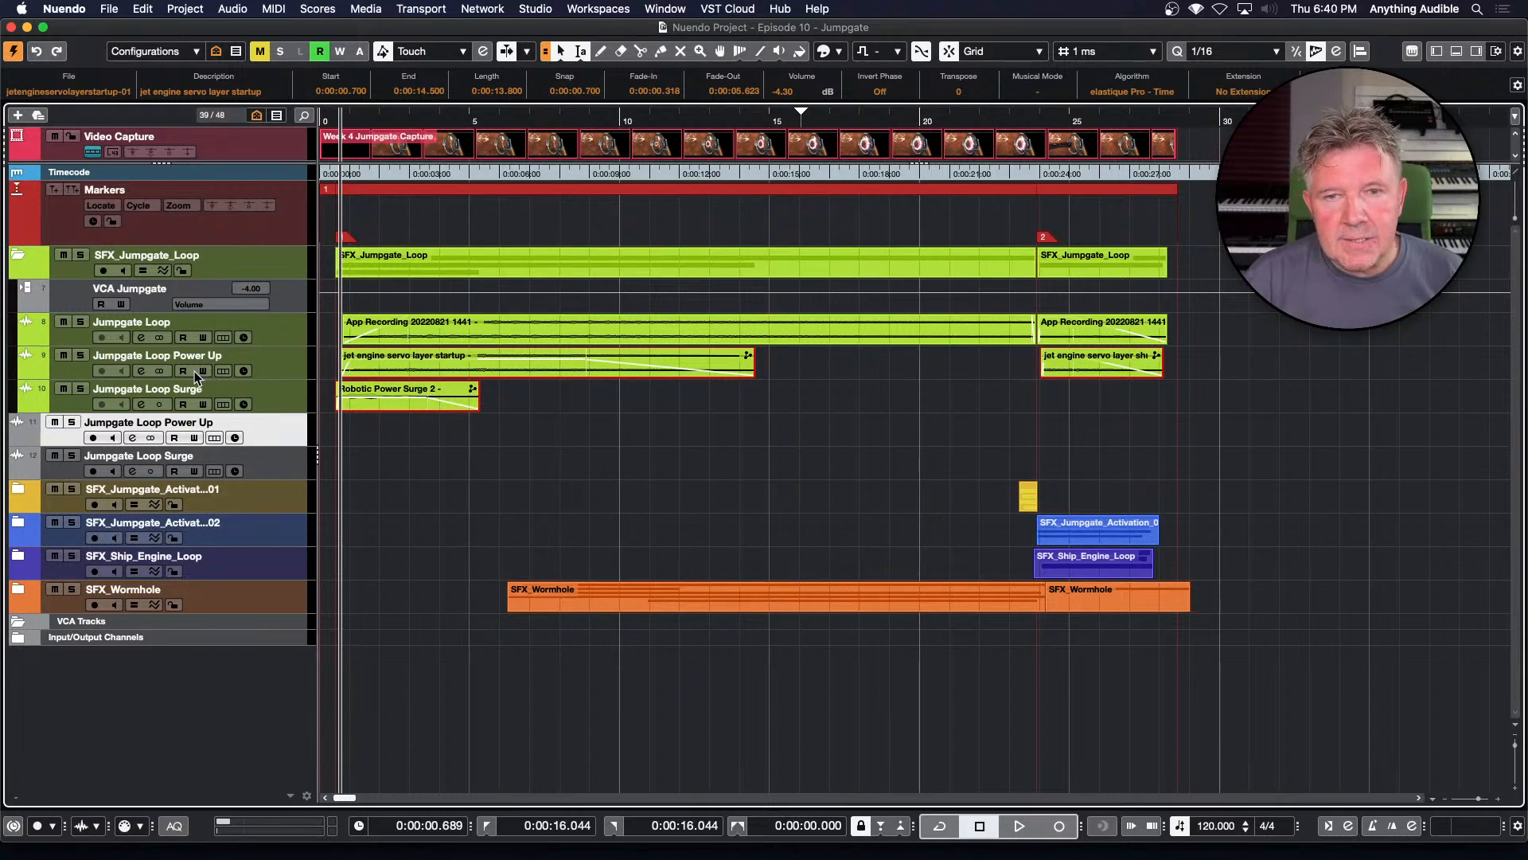
Enable automation reading on the Power Up track in the SFX_Jumpgate_Loop folder and delete the two emptied imported tracks
{"action": "left_click", "coordinate": [183, 371]}
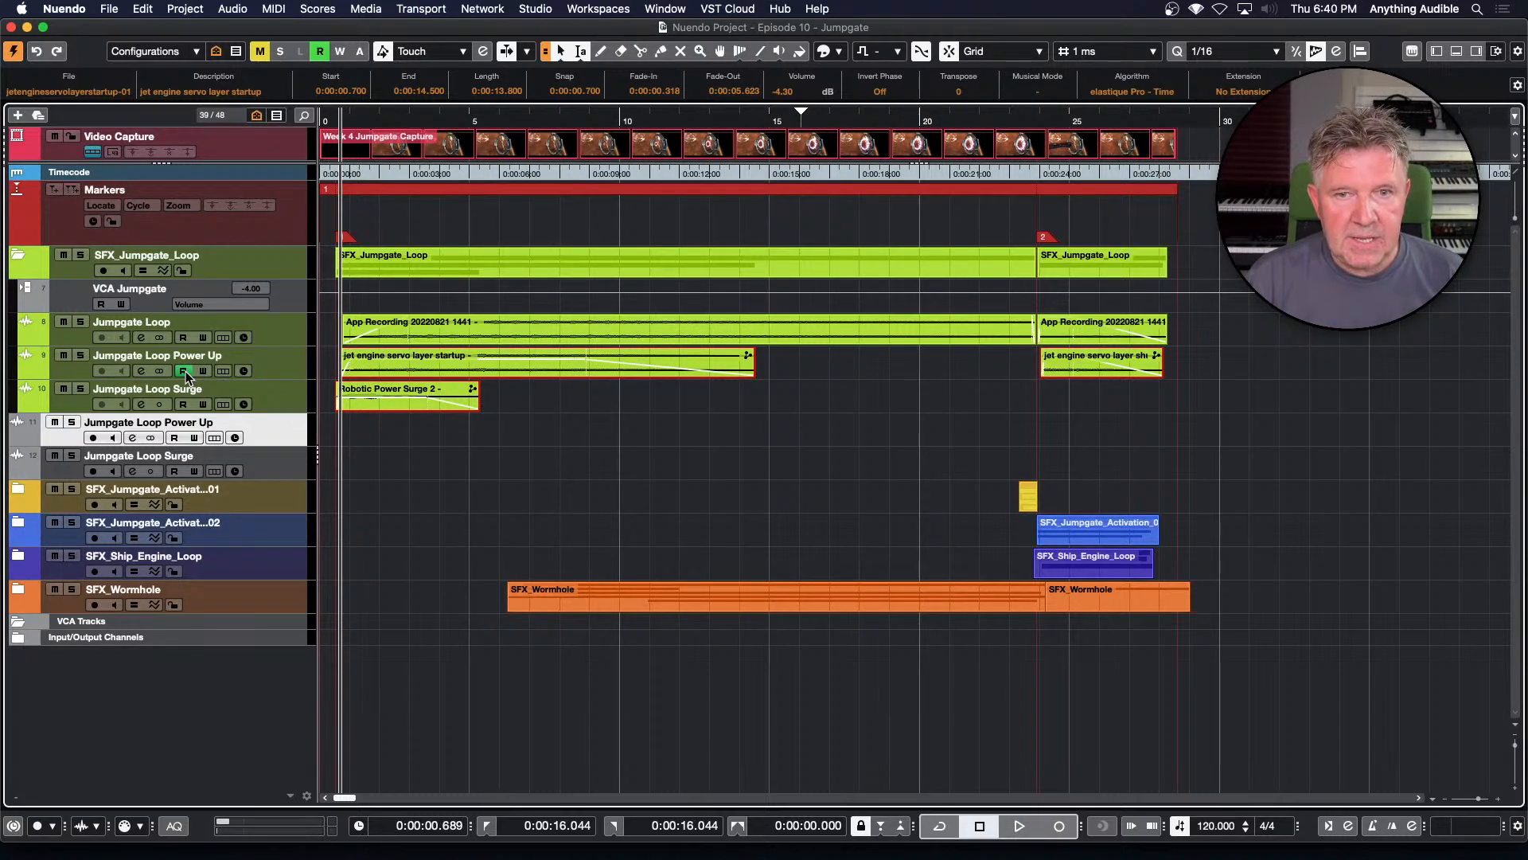
{"action": "left_click", "coordinate": [69, 467], "text": "shift"}
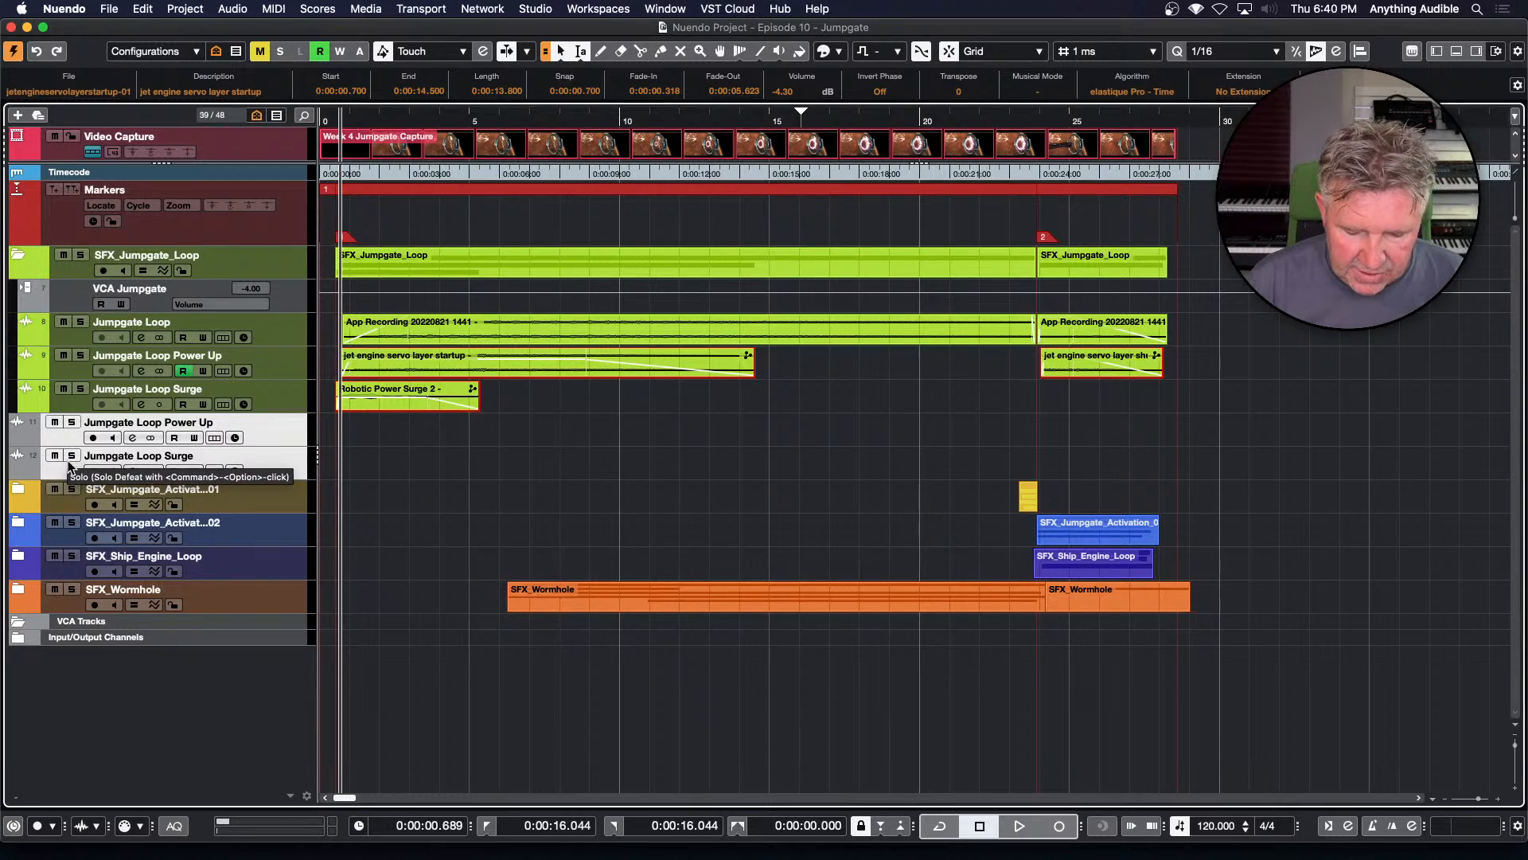
{"action": "key", "text": "BackSpace"}
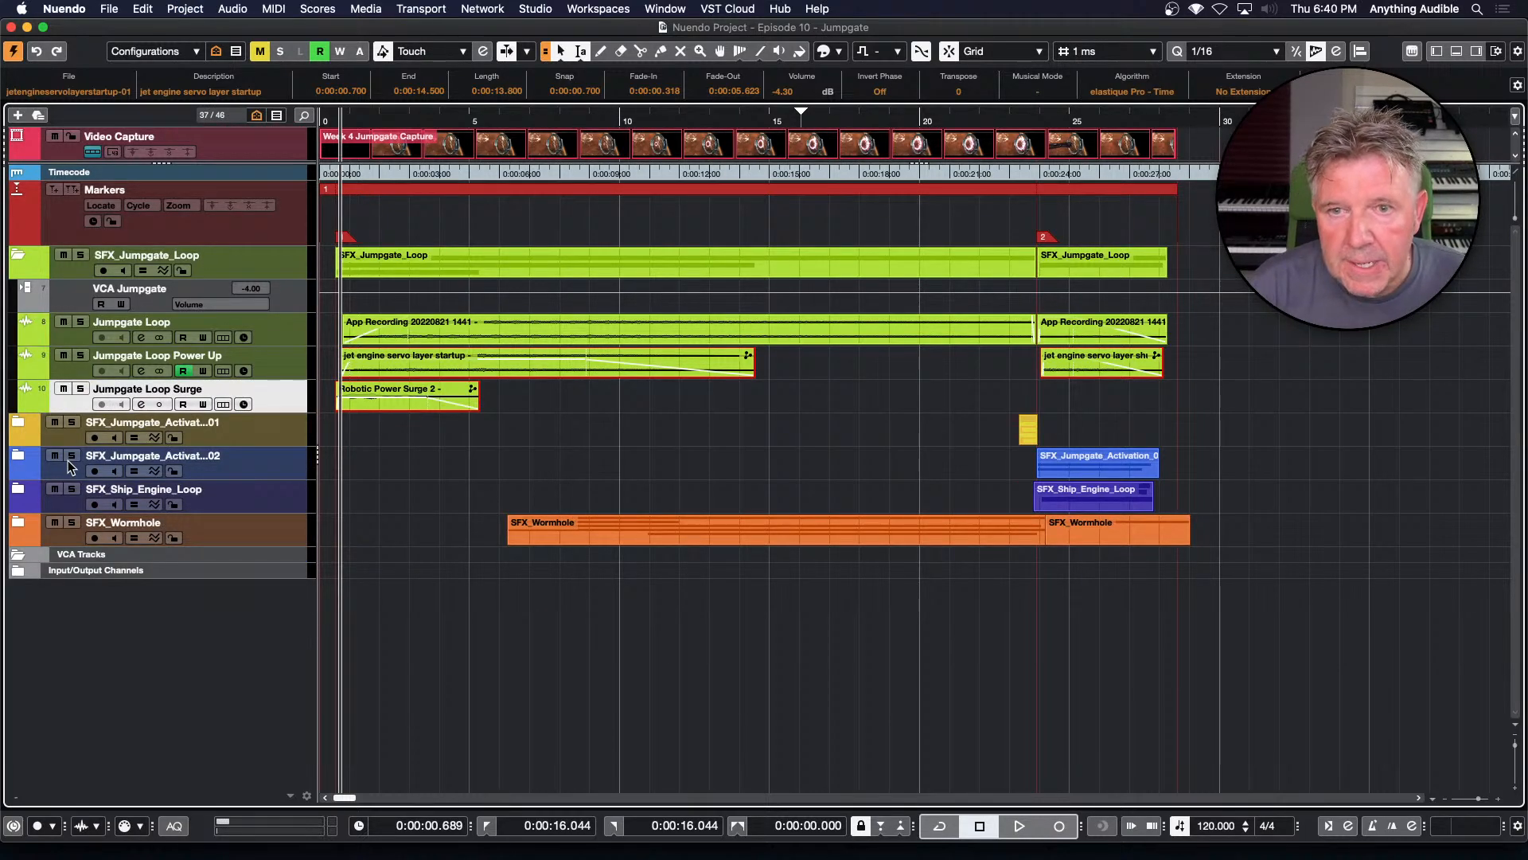
Show the Inspector's fader section for the Jumpgate Loop Power Up track and reveal the track's panning automation lanes
{"action": "left_click", "coordinate": [1437, 51]}
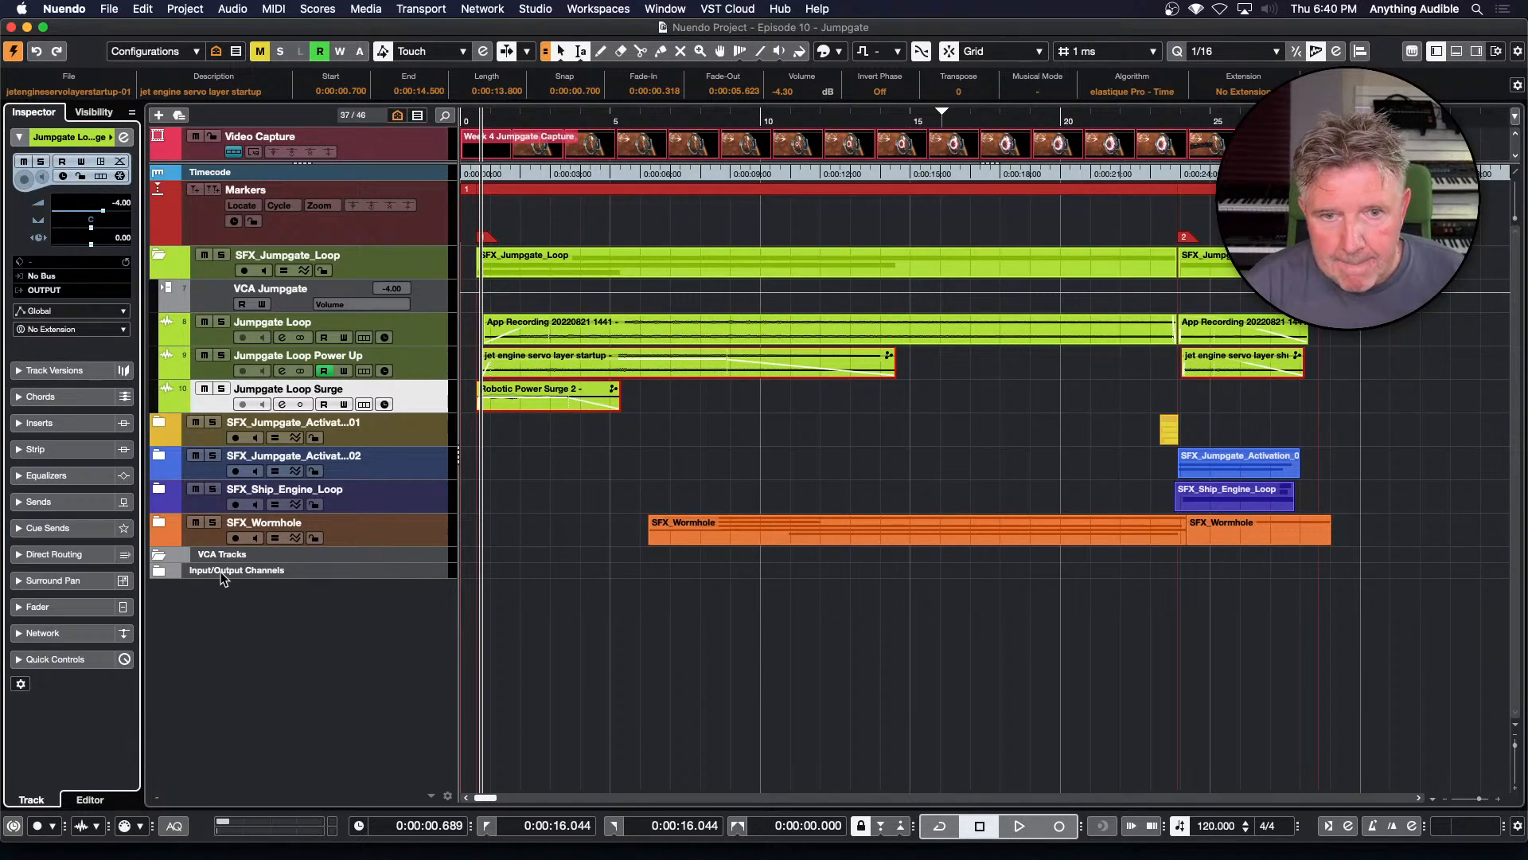
{"action": "left_click", "coordinate": [97, 607]}
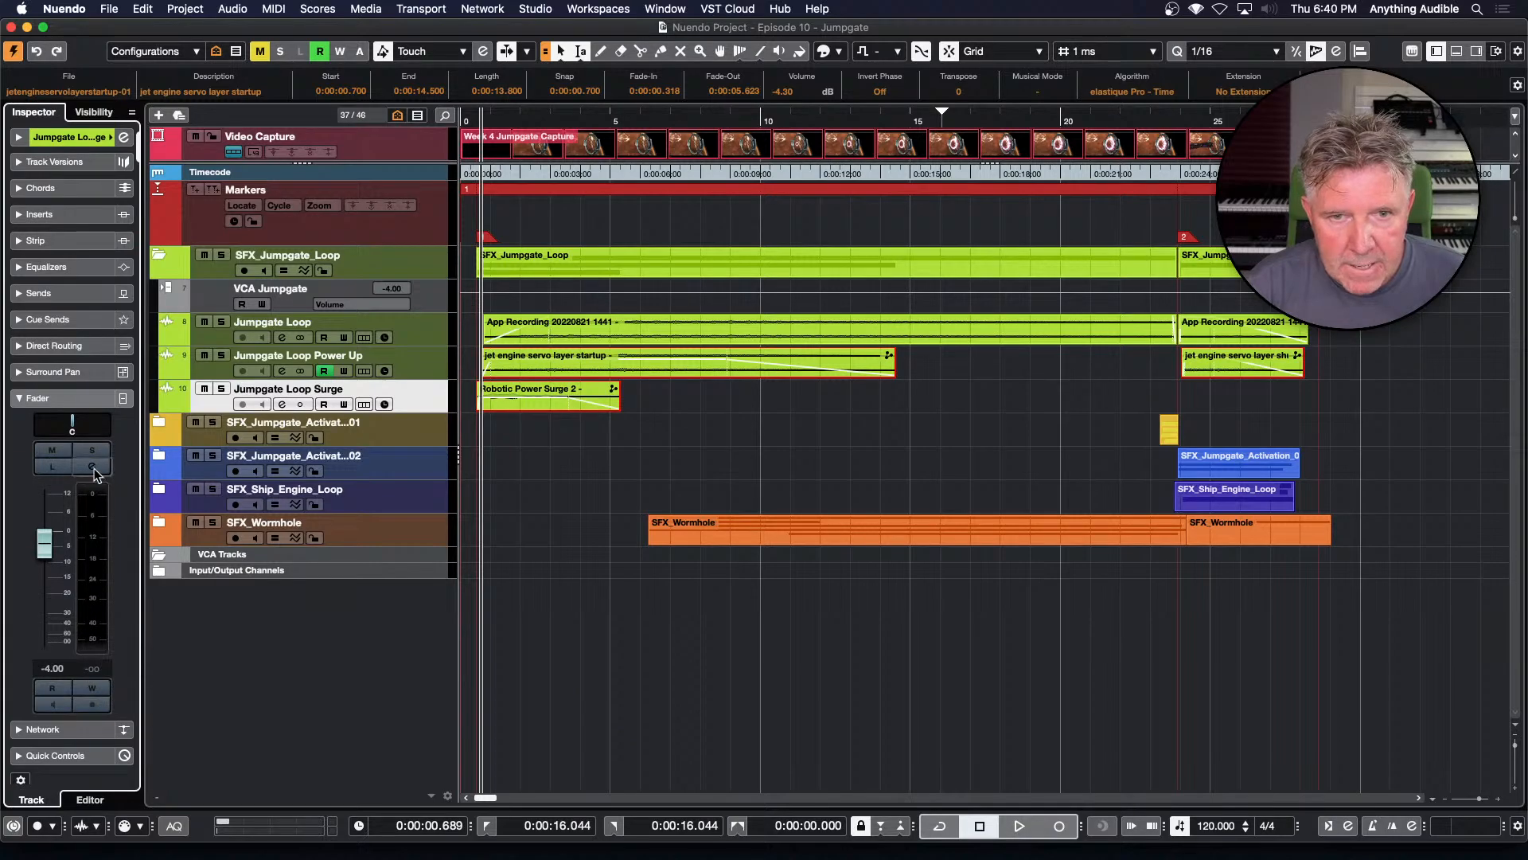
{"action": "left_click", "coordinate": [223, 371]}
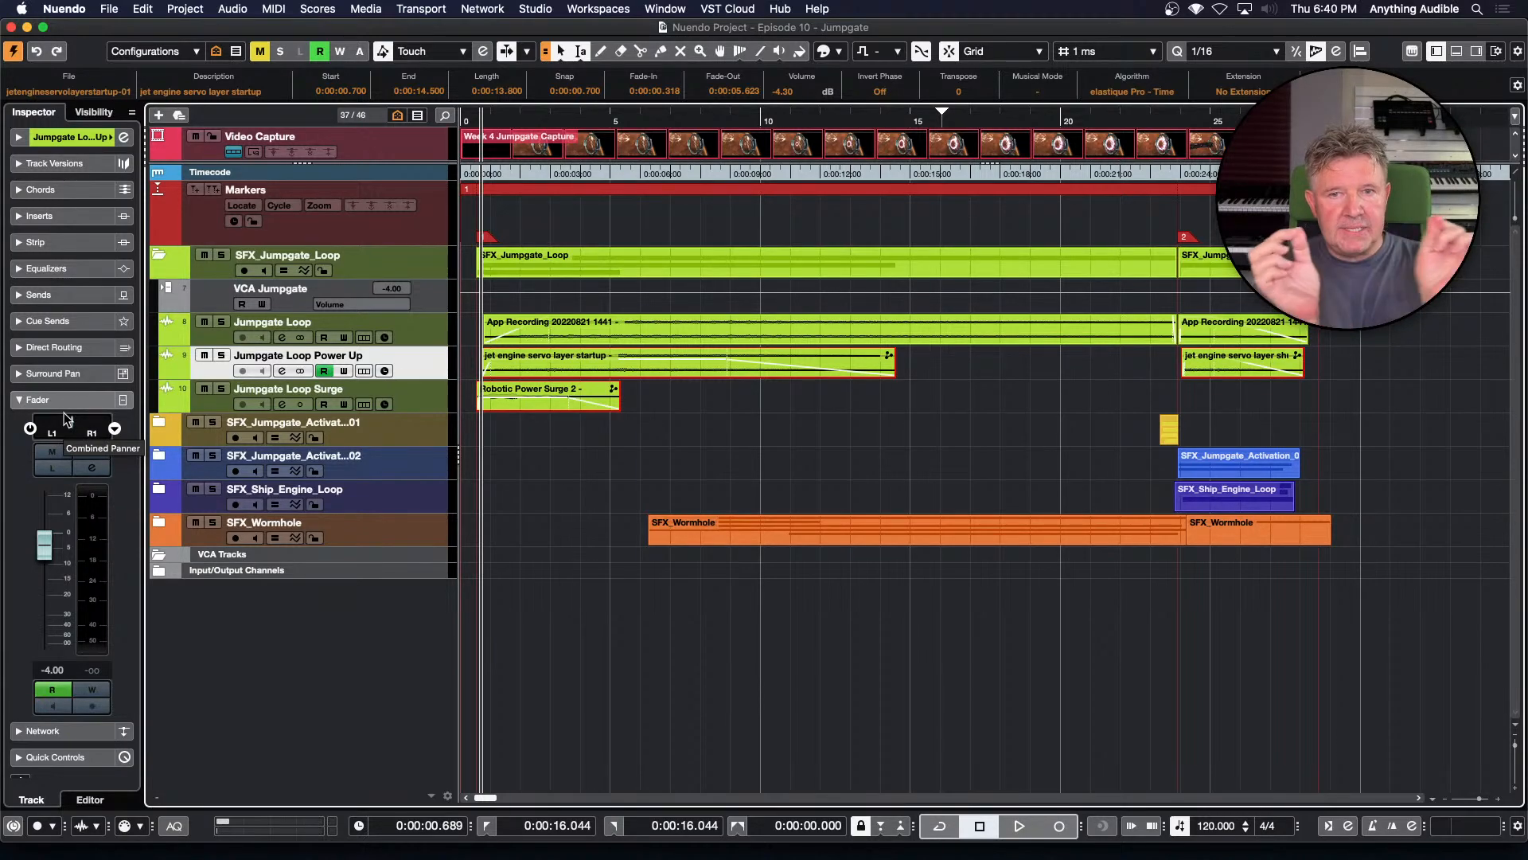
{"action": "left_click", "coordinate": [168, 371]}
Play the project against picture in the Video Player, stop playback, and hide the Power Up track's automation lanes
{"action": "key", "text": "space"}
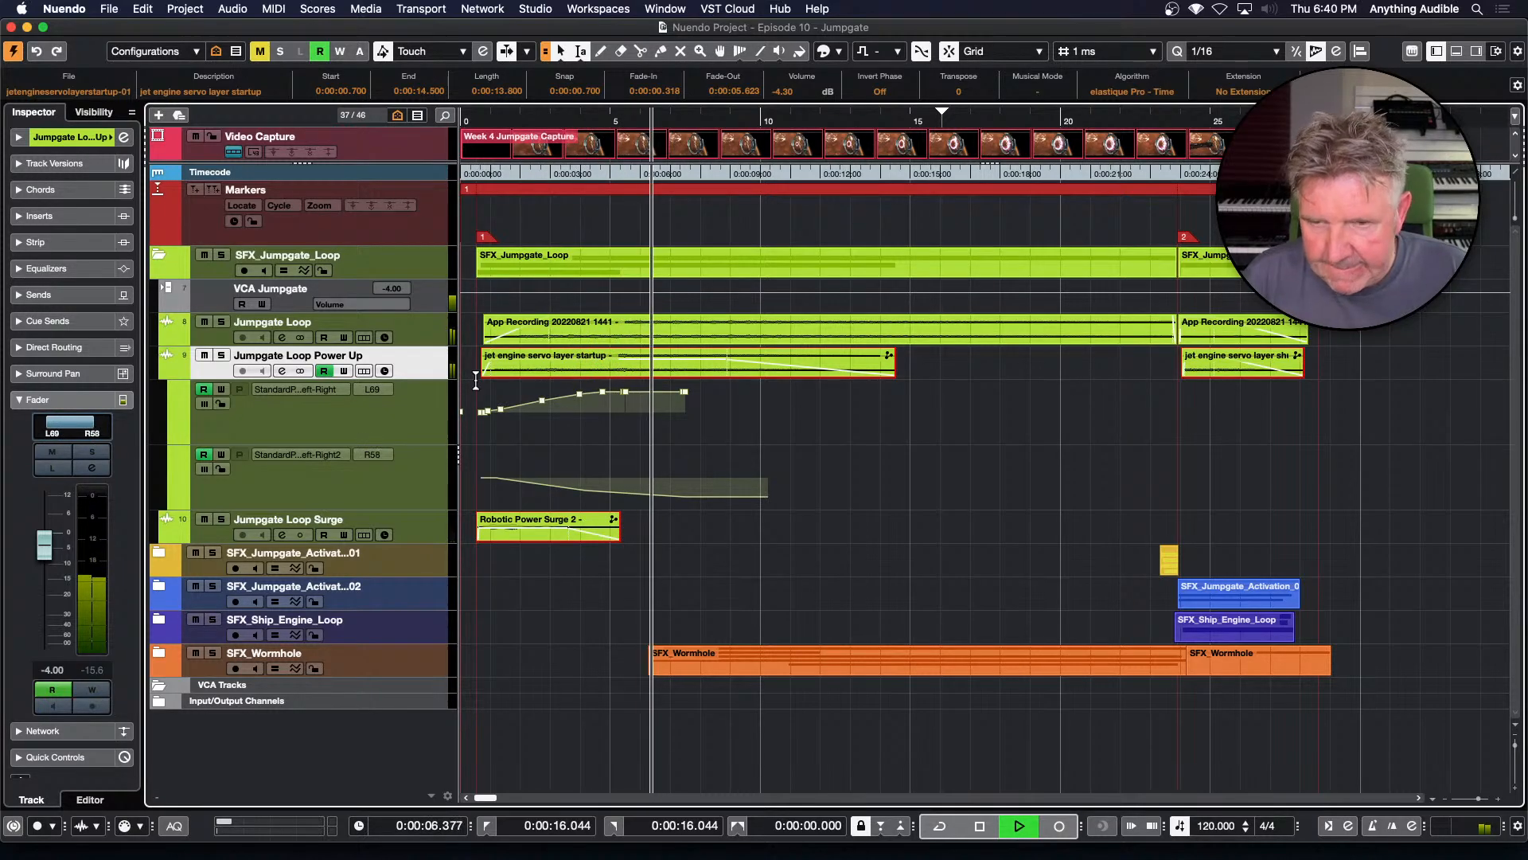
{"action": "key", "text": "F8"}
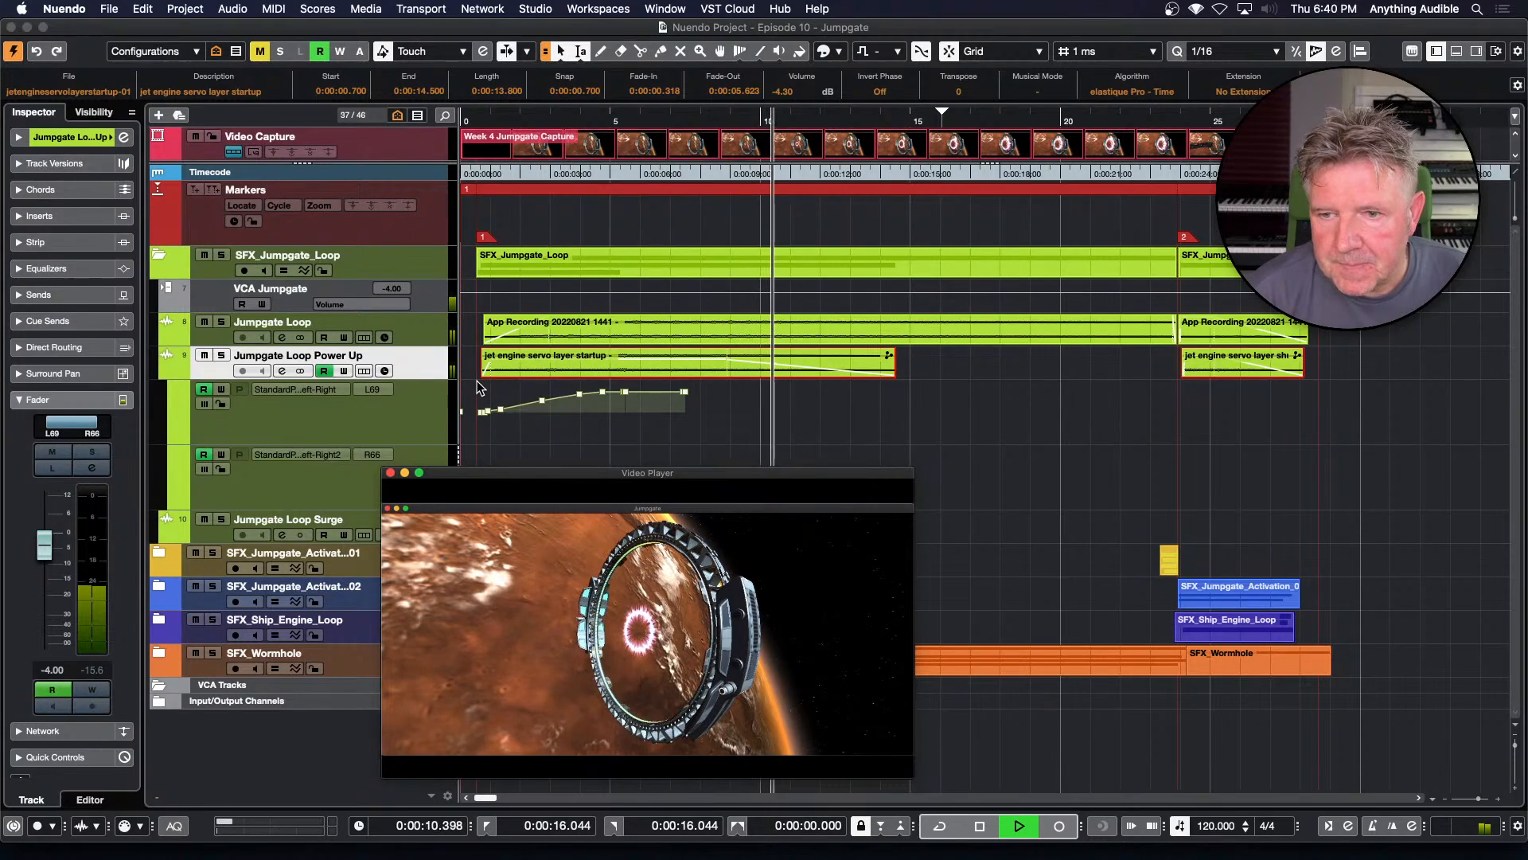
{"action": "key", "text": "space"}
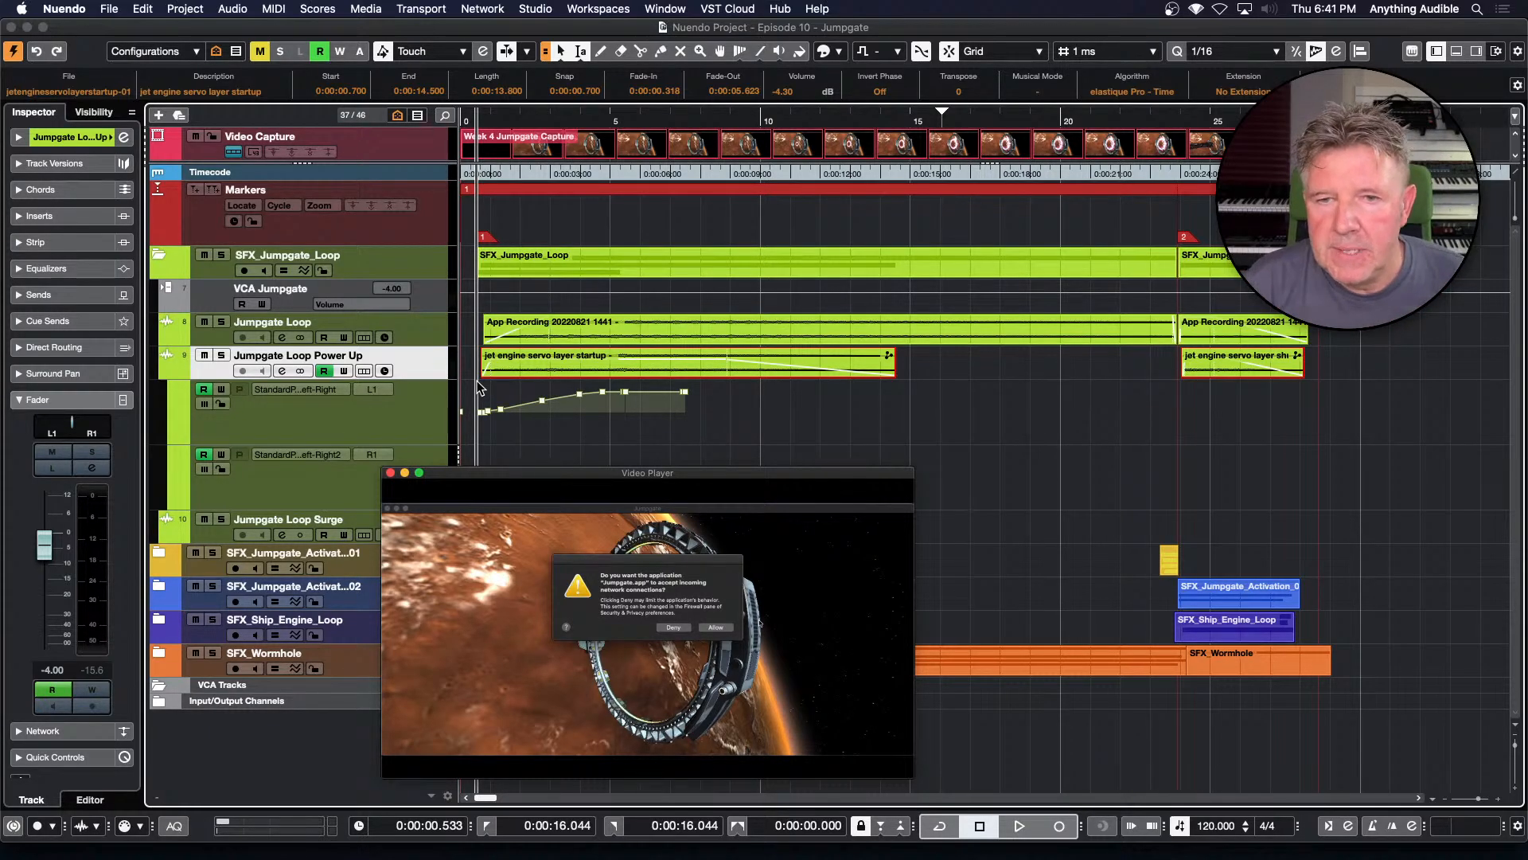
{"action": "left_click", "coordinate": [166, 370]}
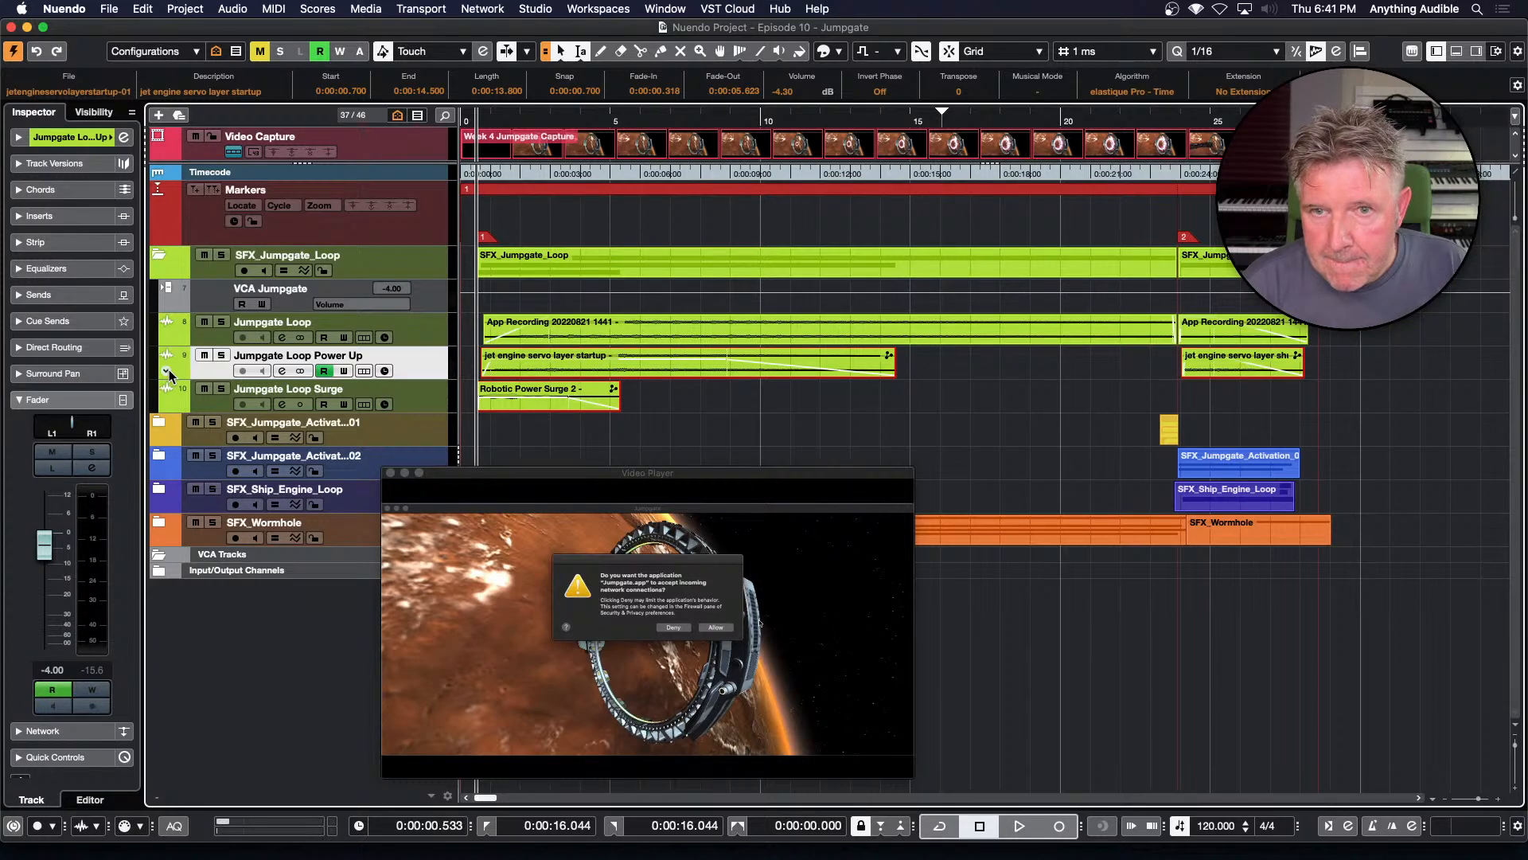
Collapse the SFX_Jumpgate_Loop folder, expand the SFX_Jumpgate_Activation_02 folder, and select all events on its five SFX tracks
{"action": "left_click", "coordinate": [158, 257]}
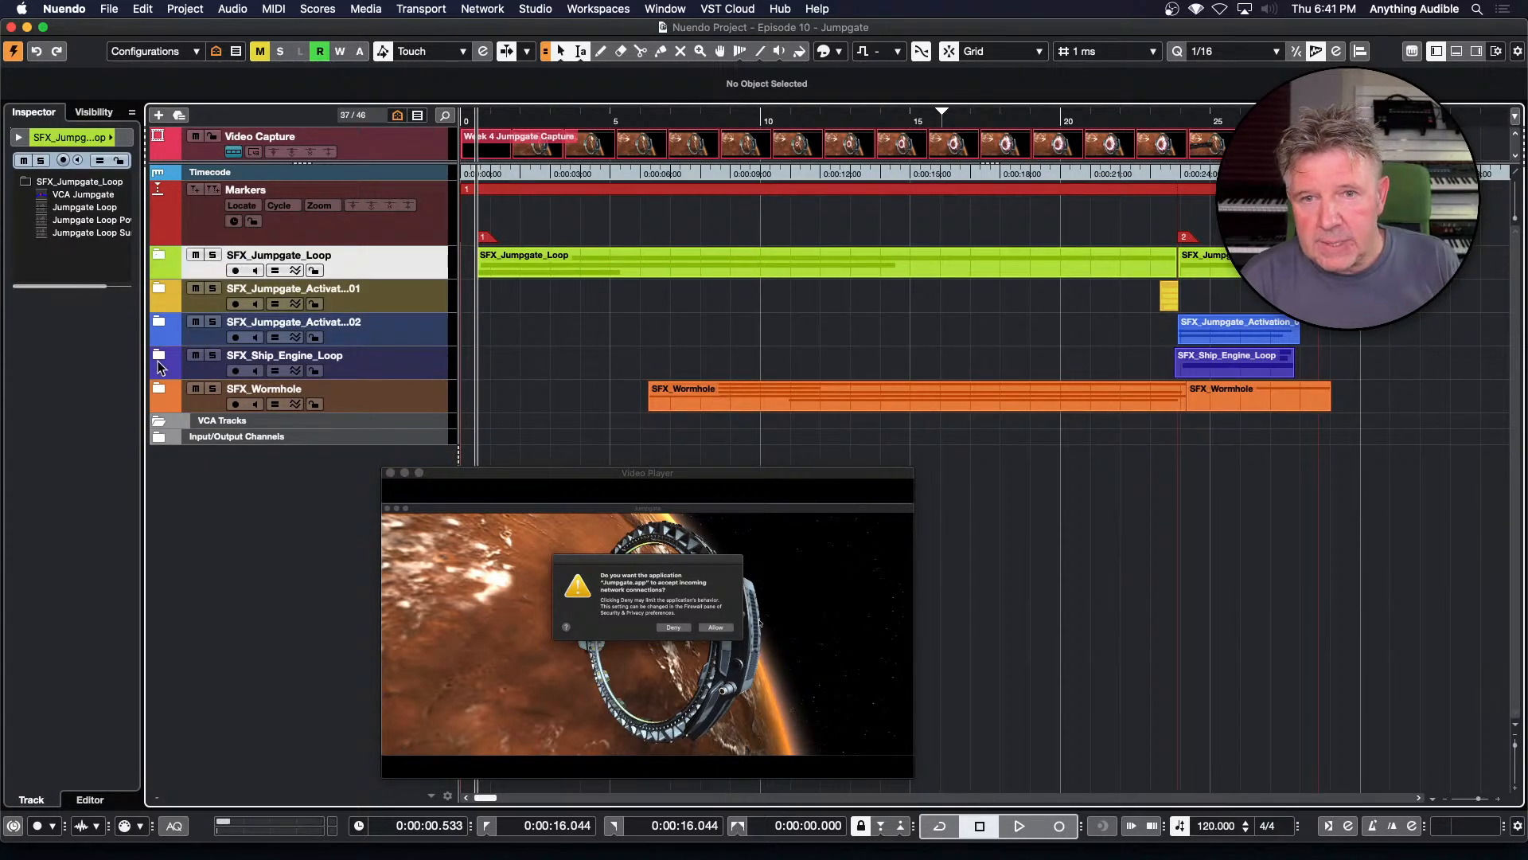
{"action": "left_click", "coordinate": [158, 321]}
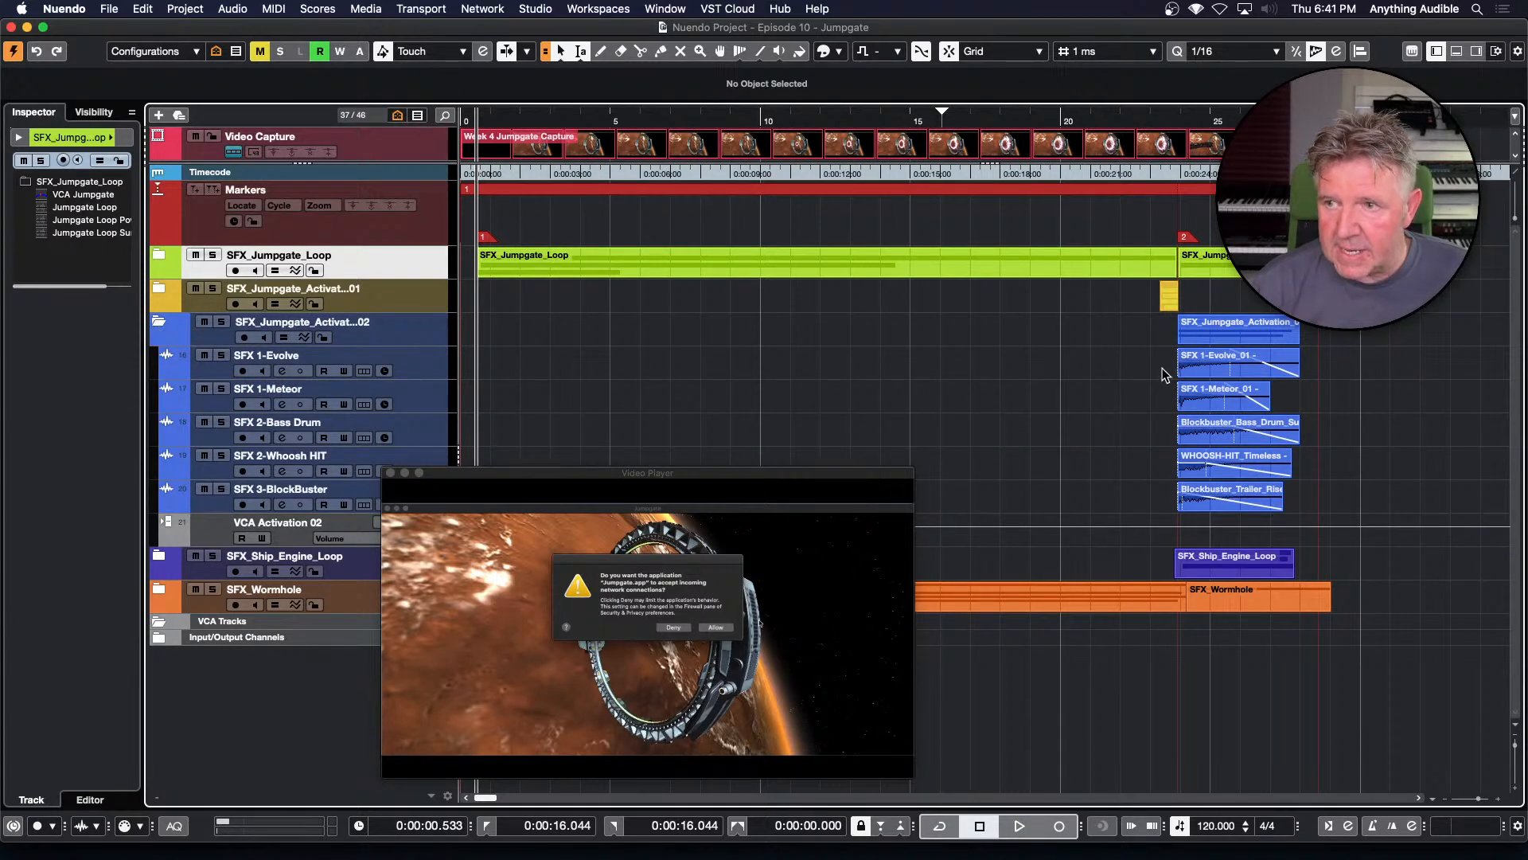
{"action": "left_click_drag", "start_coordinate": [1163, 368], "coordinate": [1313, 511]}
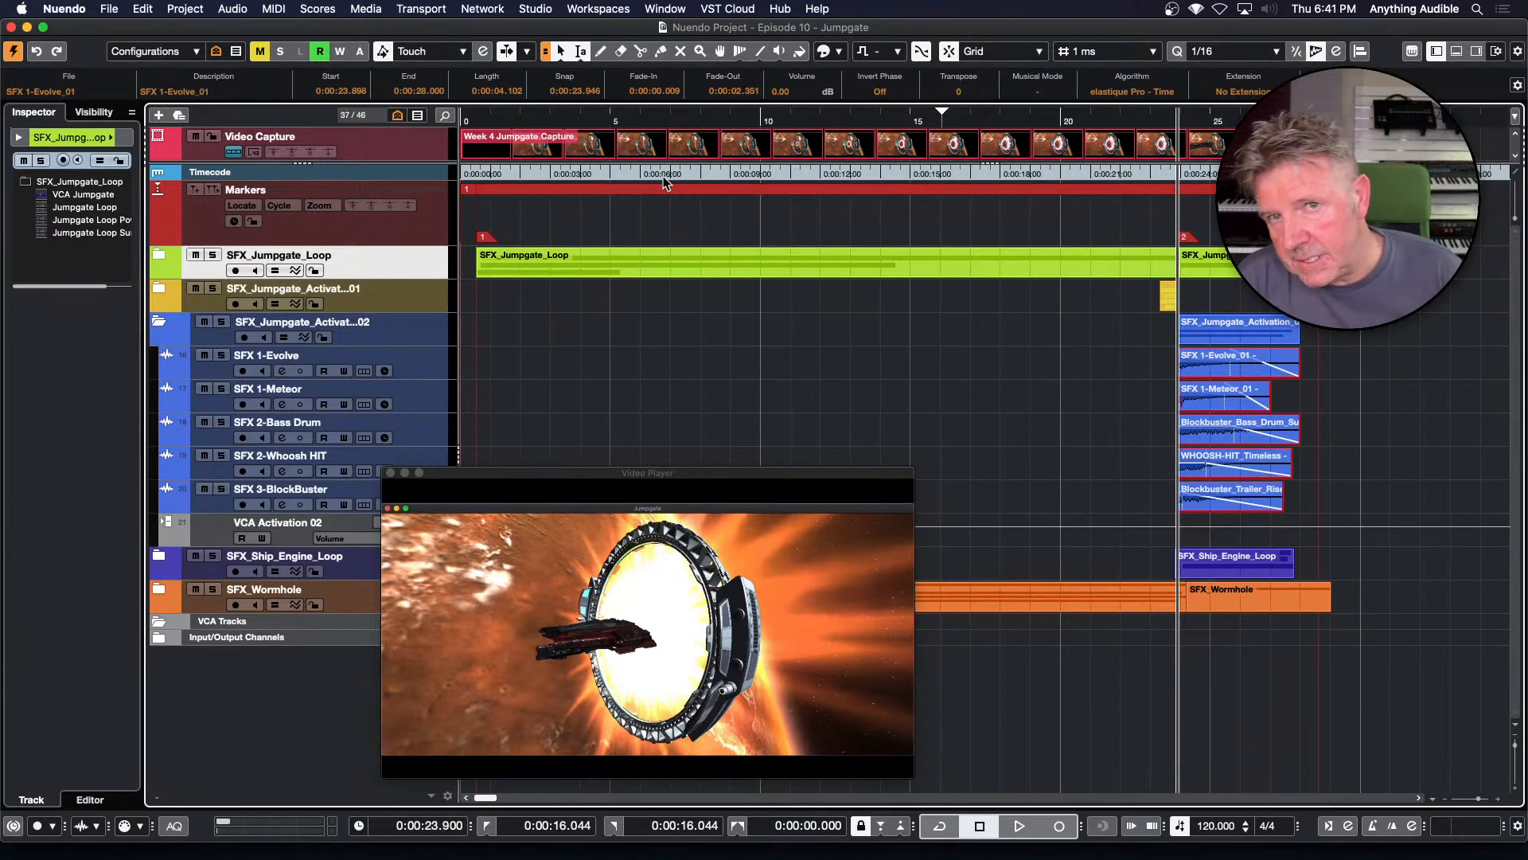
Open the clip package export for the selected Activation 02 events and toggle its Attribute Inspector off and on
{"action": "left_click", "coordinate": [109, 8]}
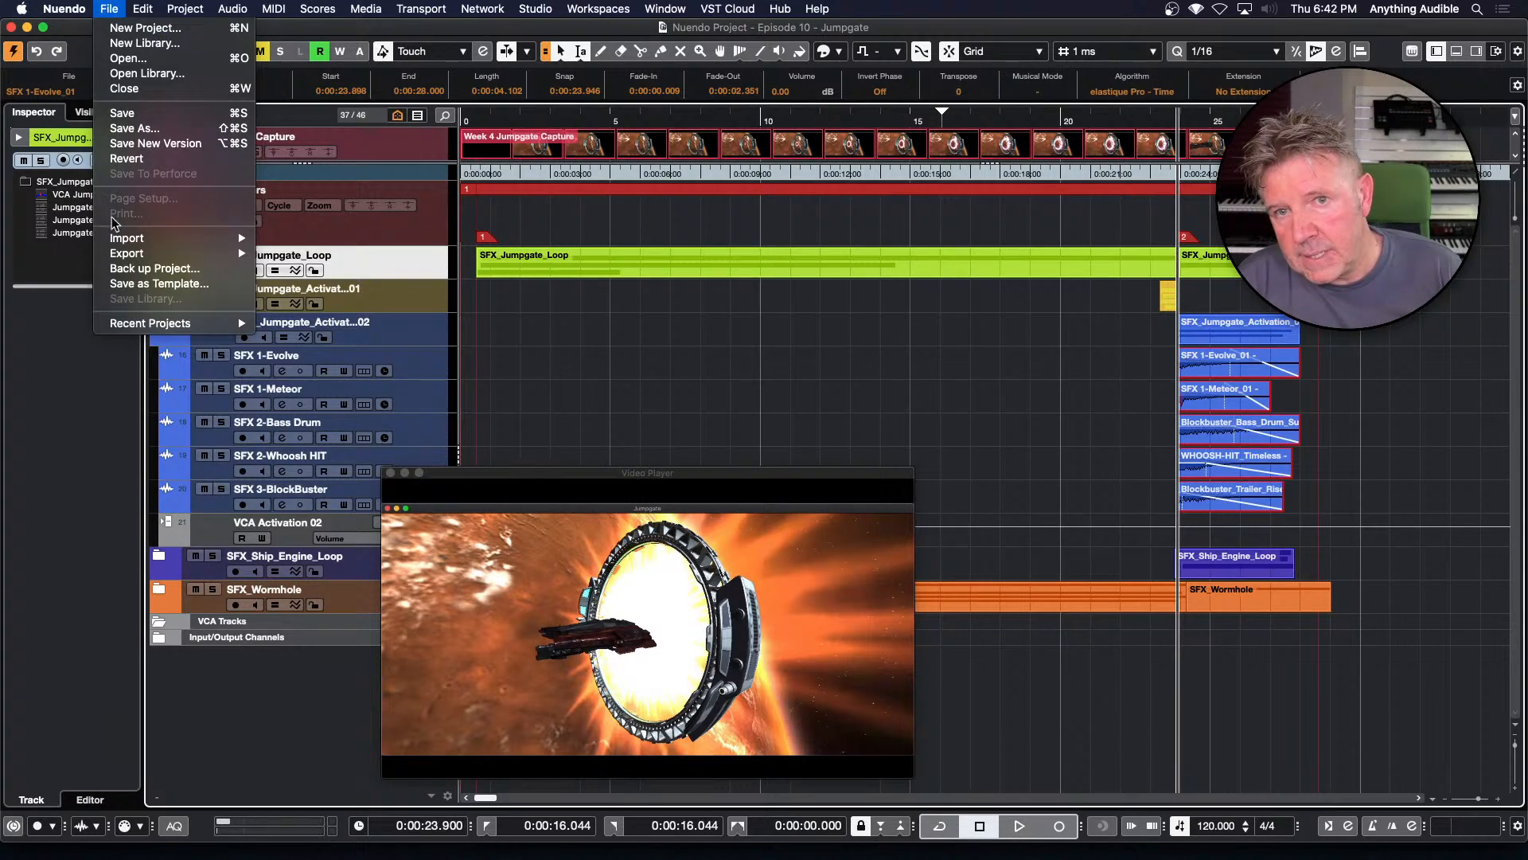
{"action": "mouse_move", "coordinate": [117, 254]}
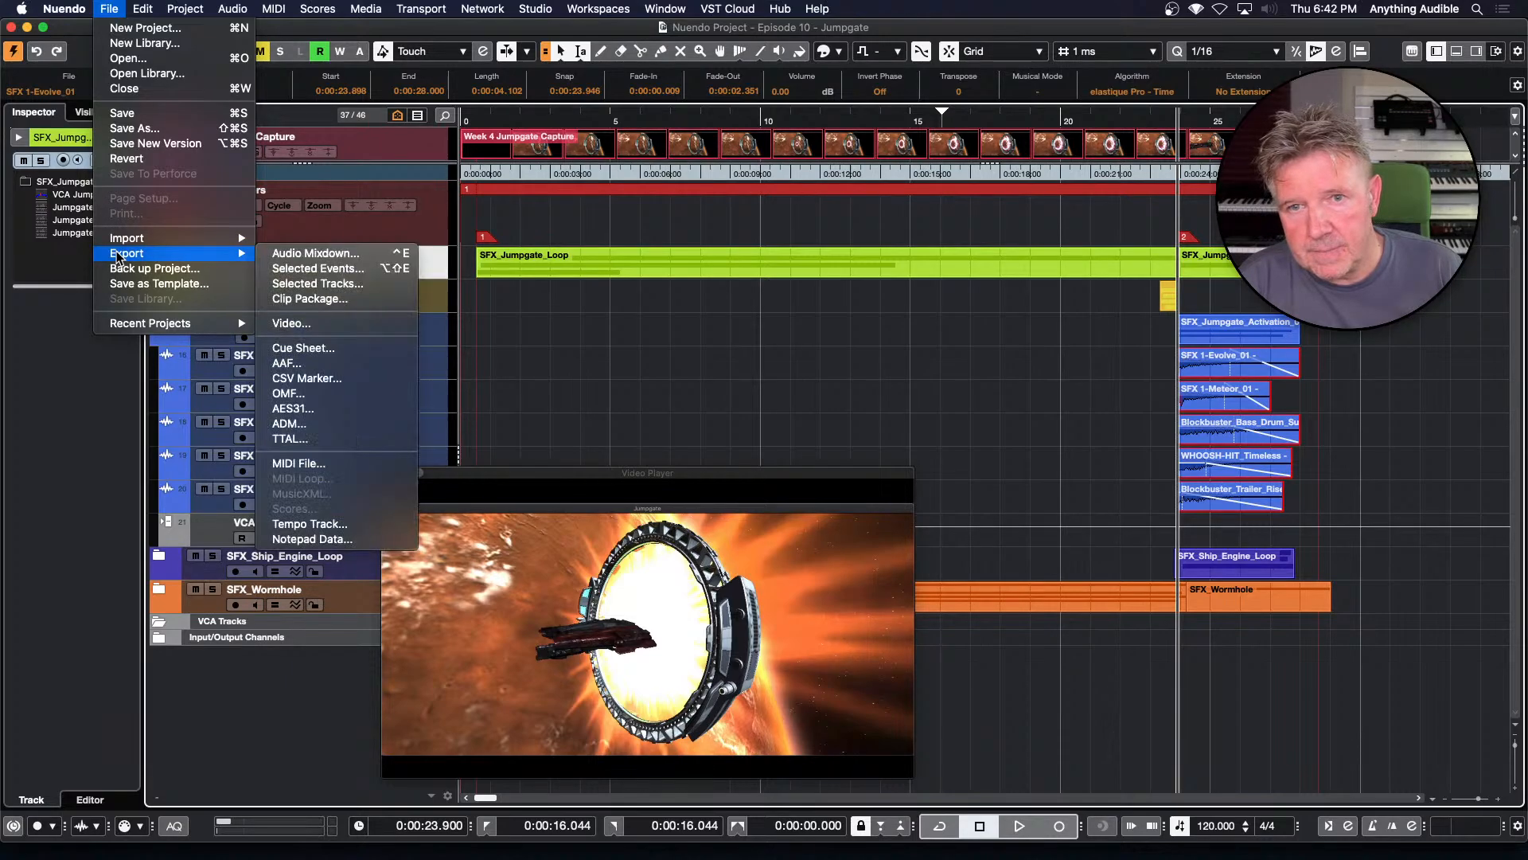
{"action": "left_click", "coordinate": [369, 303]}
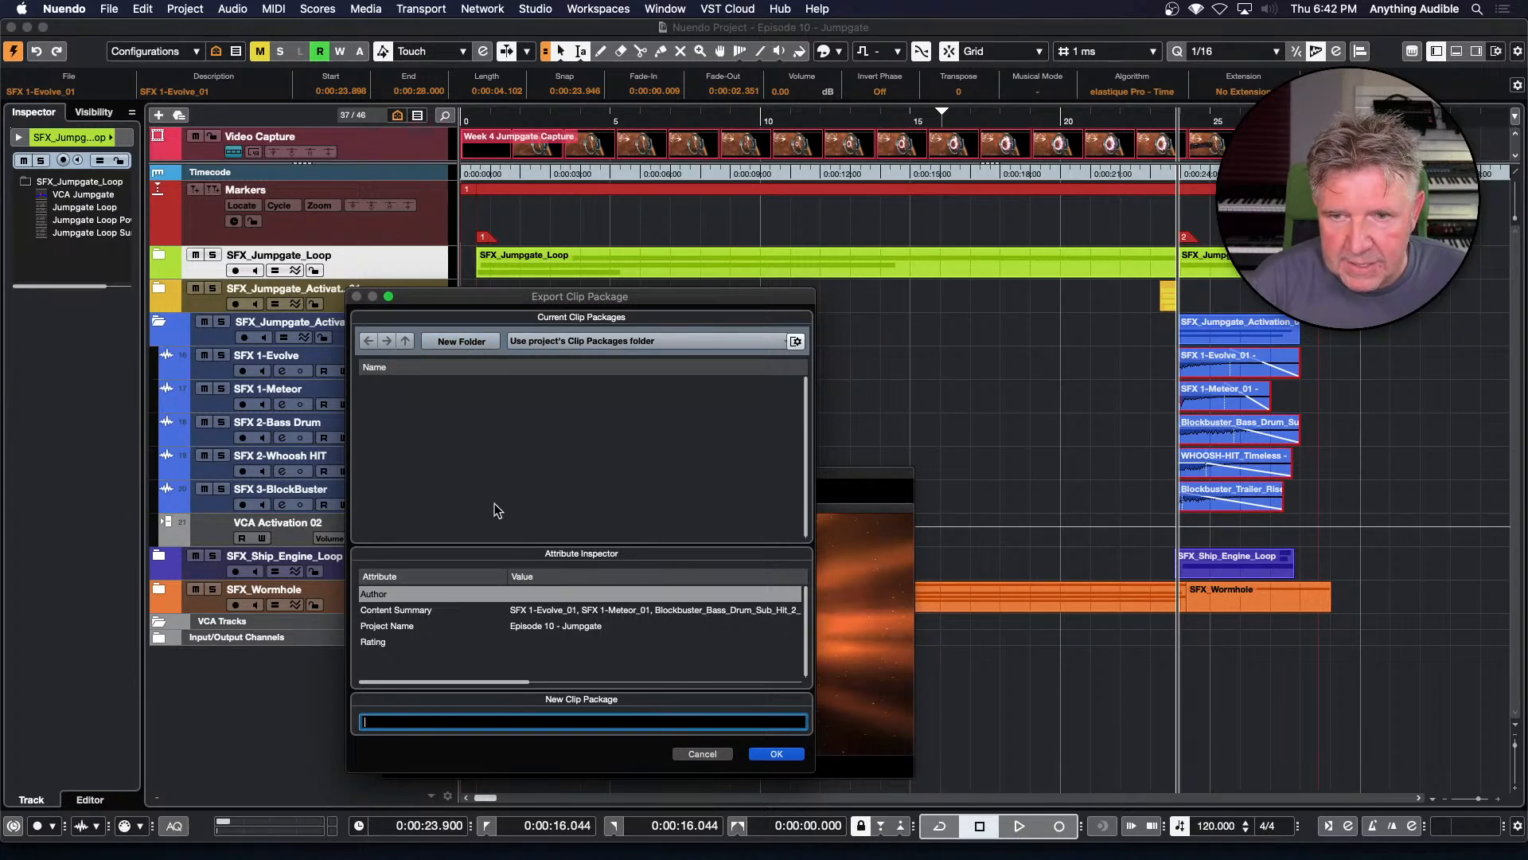
{"action": "left_click", "coordinate": [797, 340]}
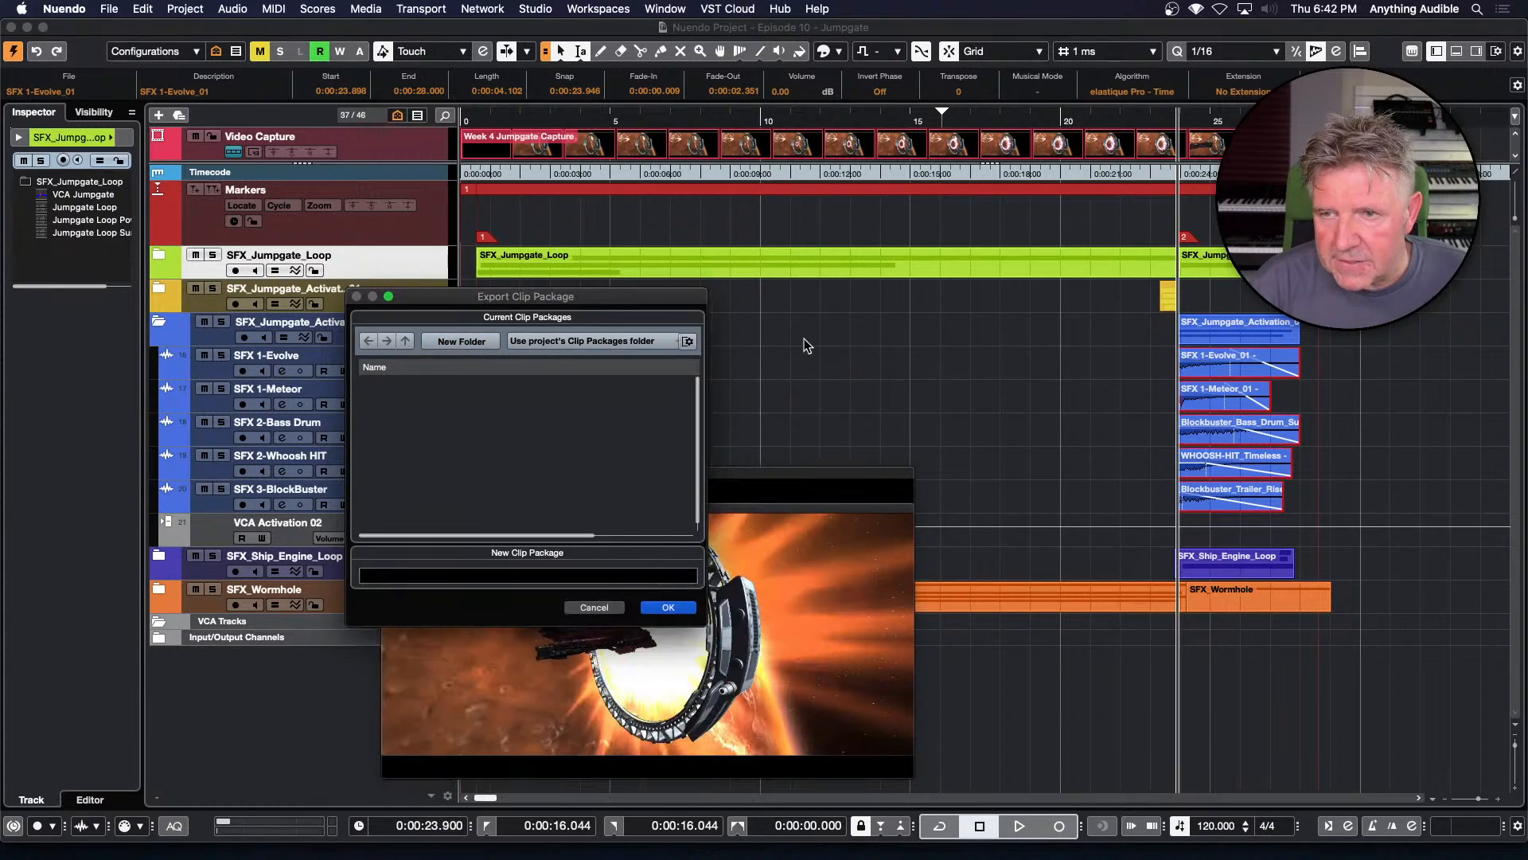
{"action": "left_click", "coordinate": [691, 340]}
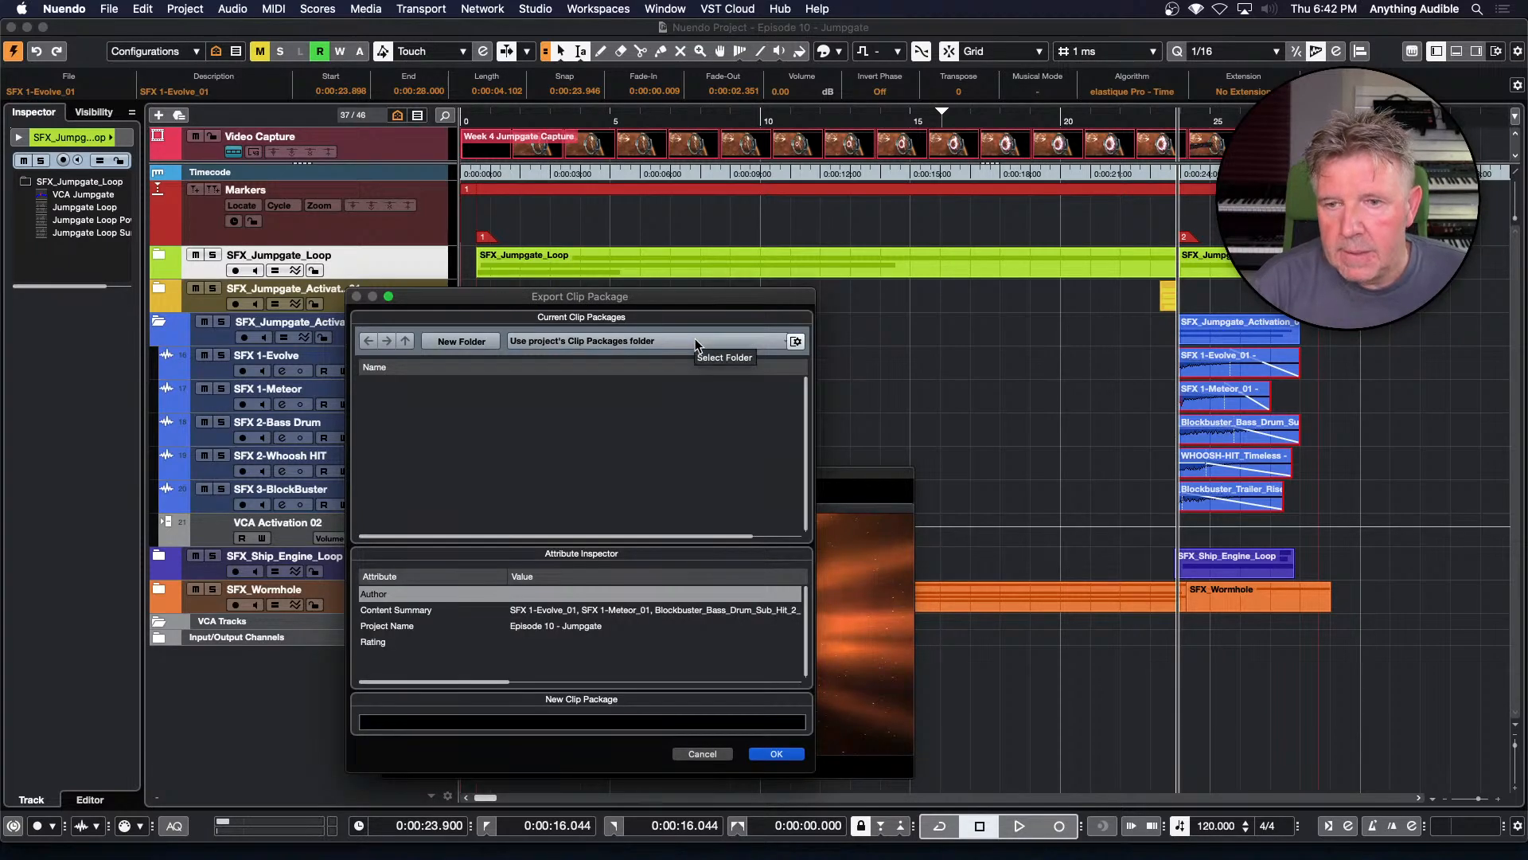
View the author choices for the clip package, try a five-star rating, and clear the rating again
{"action": "left_click", "coordinate": [531, 595]}
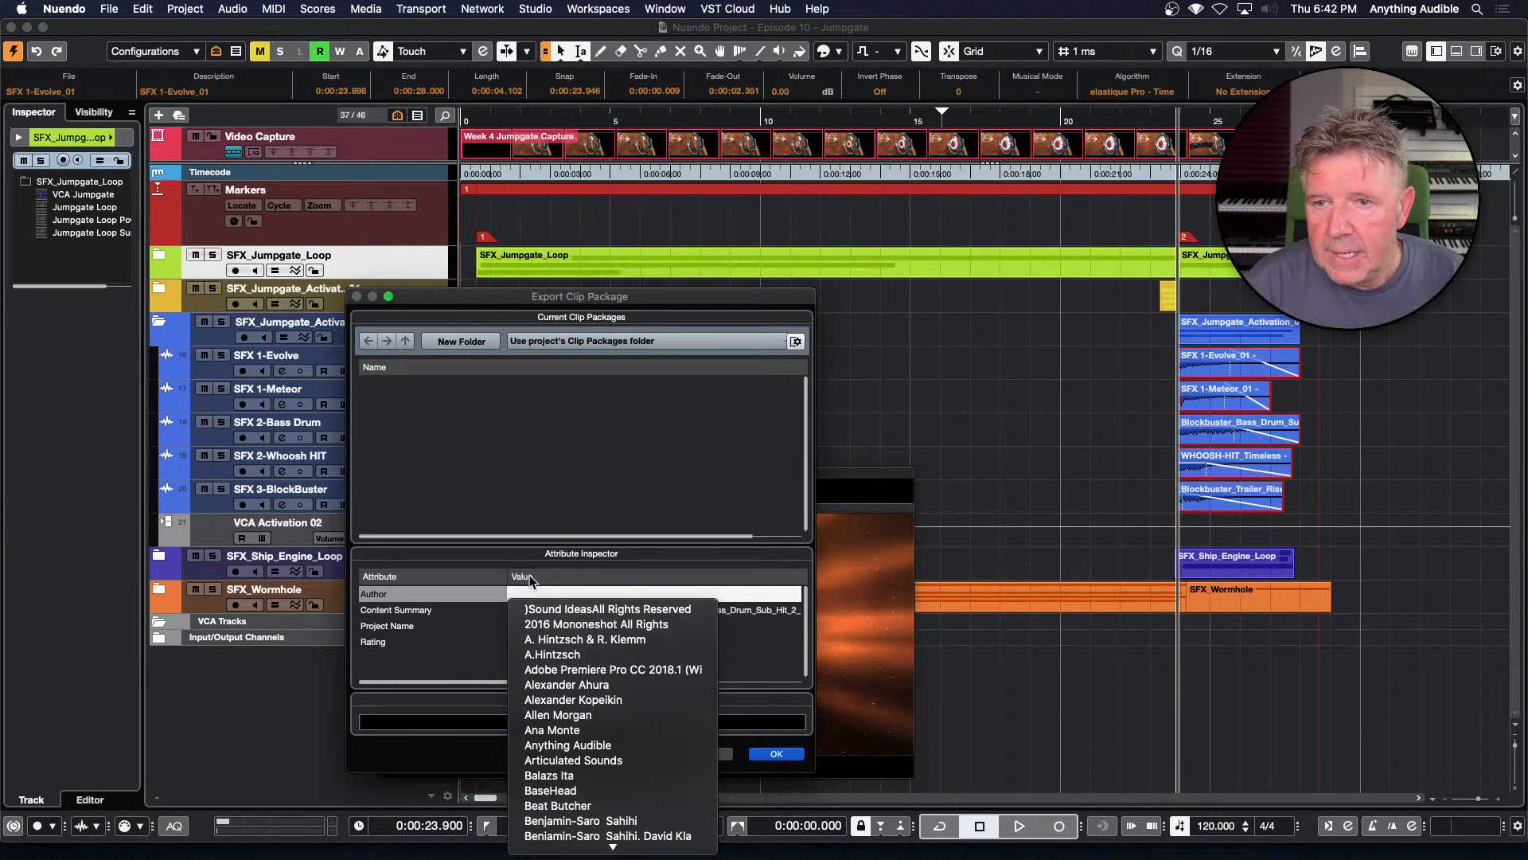
{"action": "left_click", "coordinate": [527, 458]}
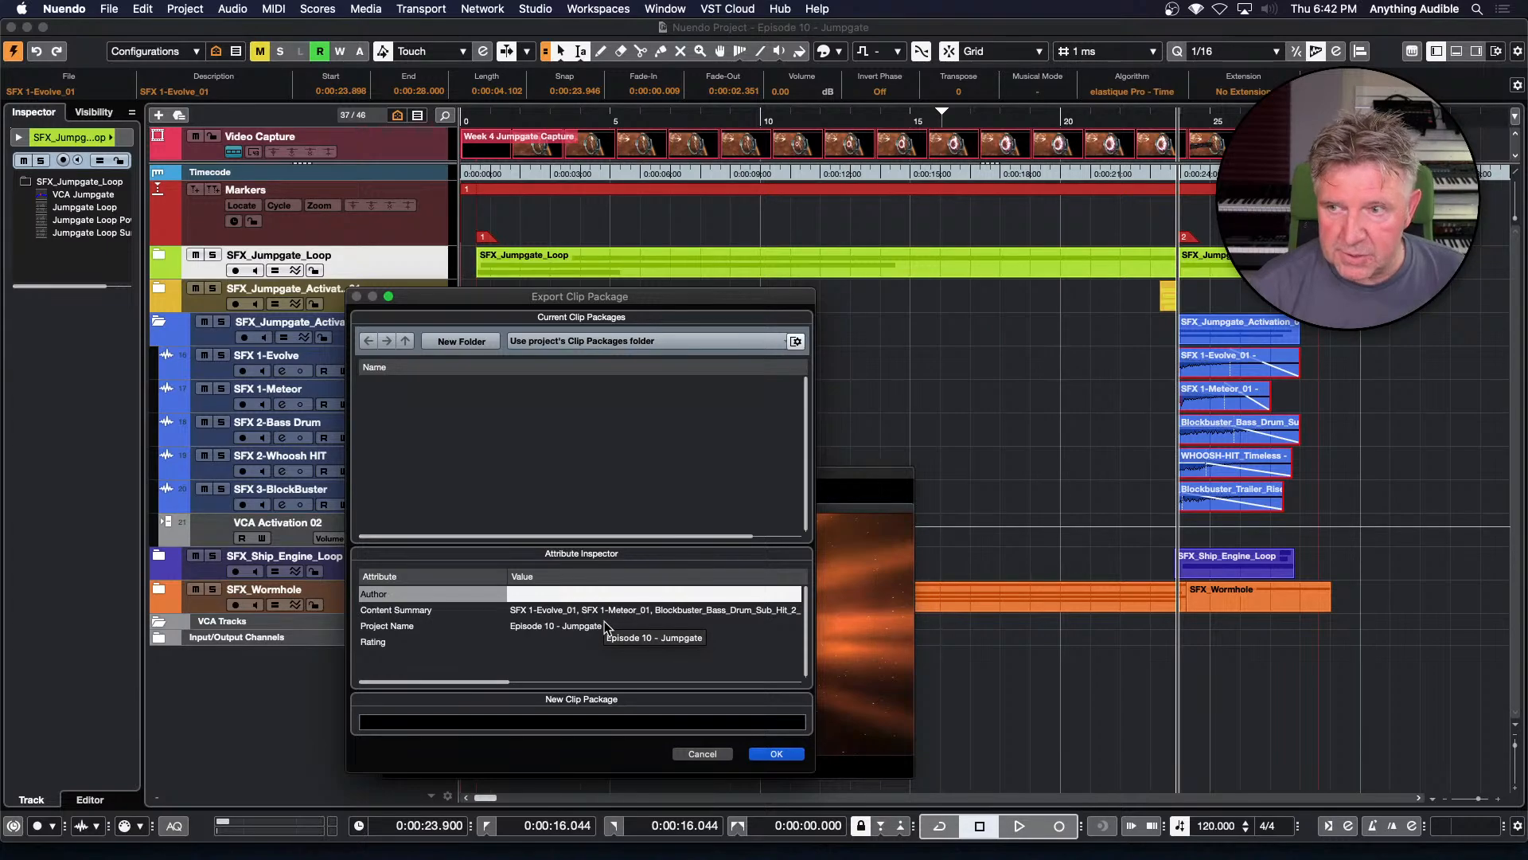
{"action": "left_click", "coordinate": [511, 643]}
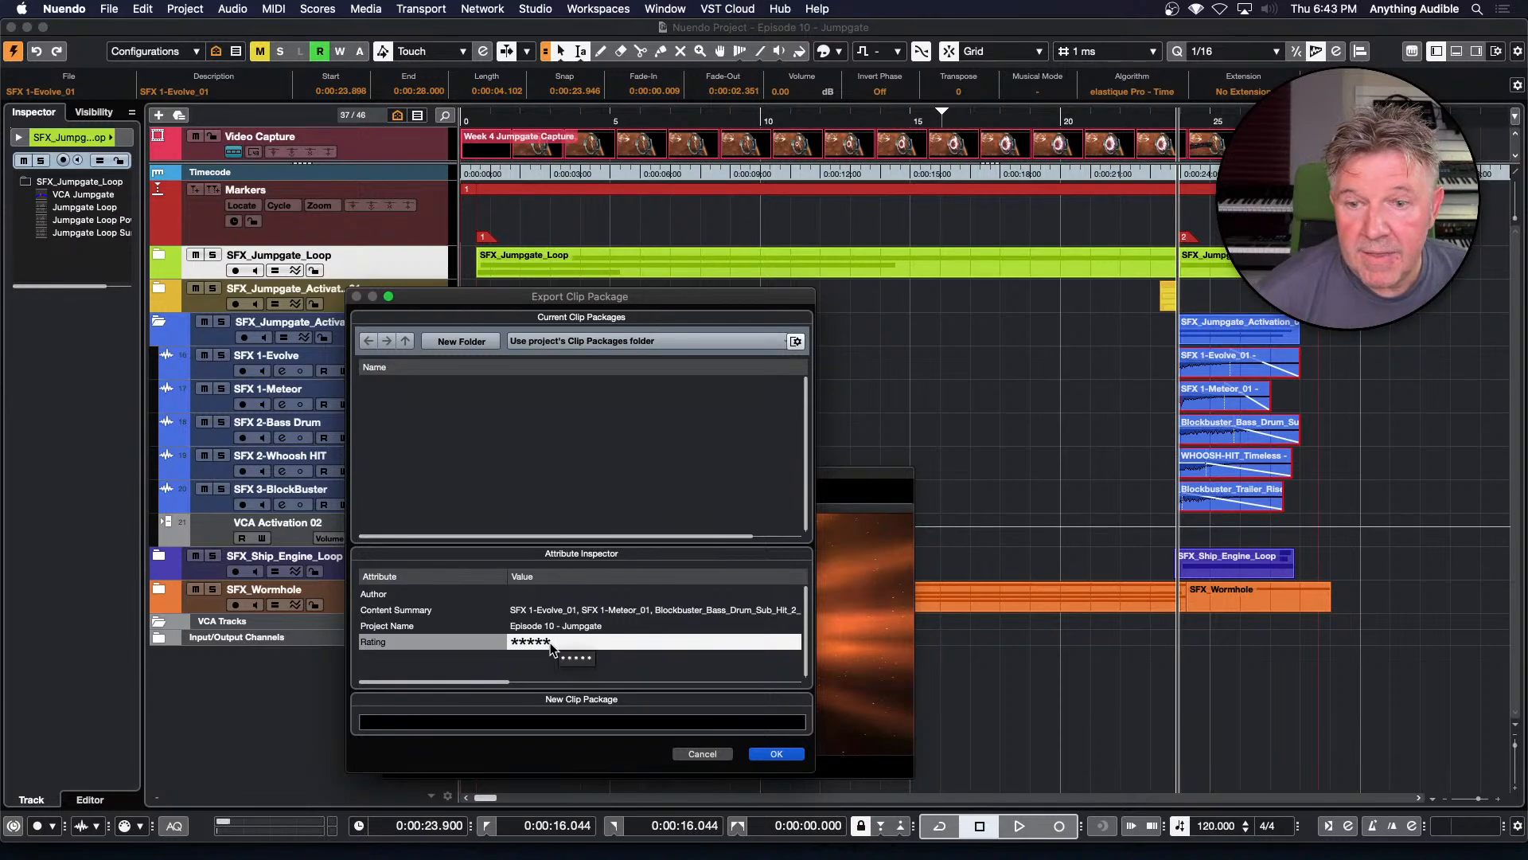
{"action": "left_click_drag", "start_coordinate": [548, 643], "coordinate": [495, 642]}
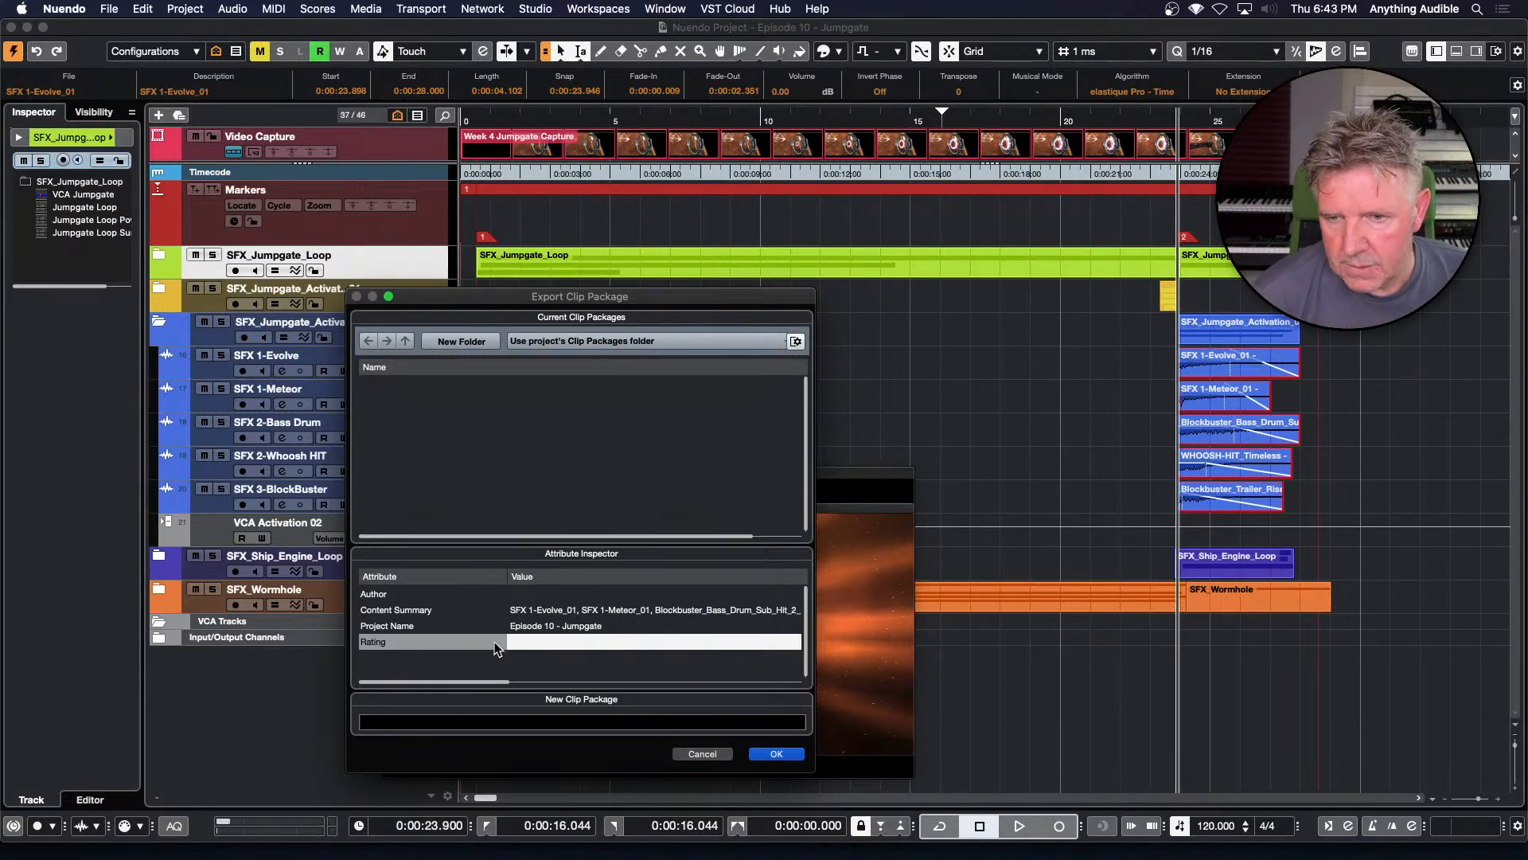
Check the new-folder prompt and the destination folder choices for the clip package, and cancel the export
{"action": "left_click", "coordinate": [457, 722]}
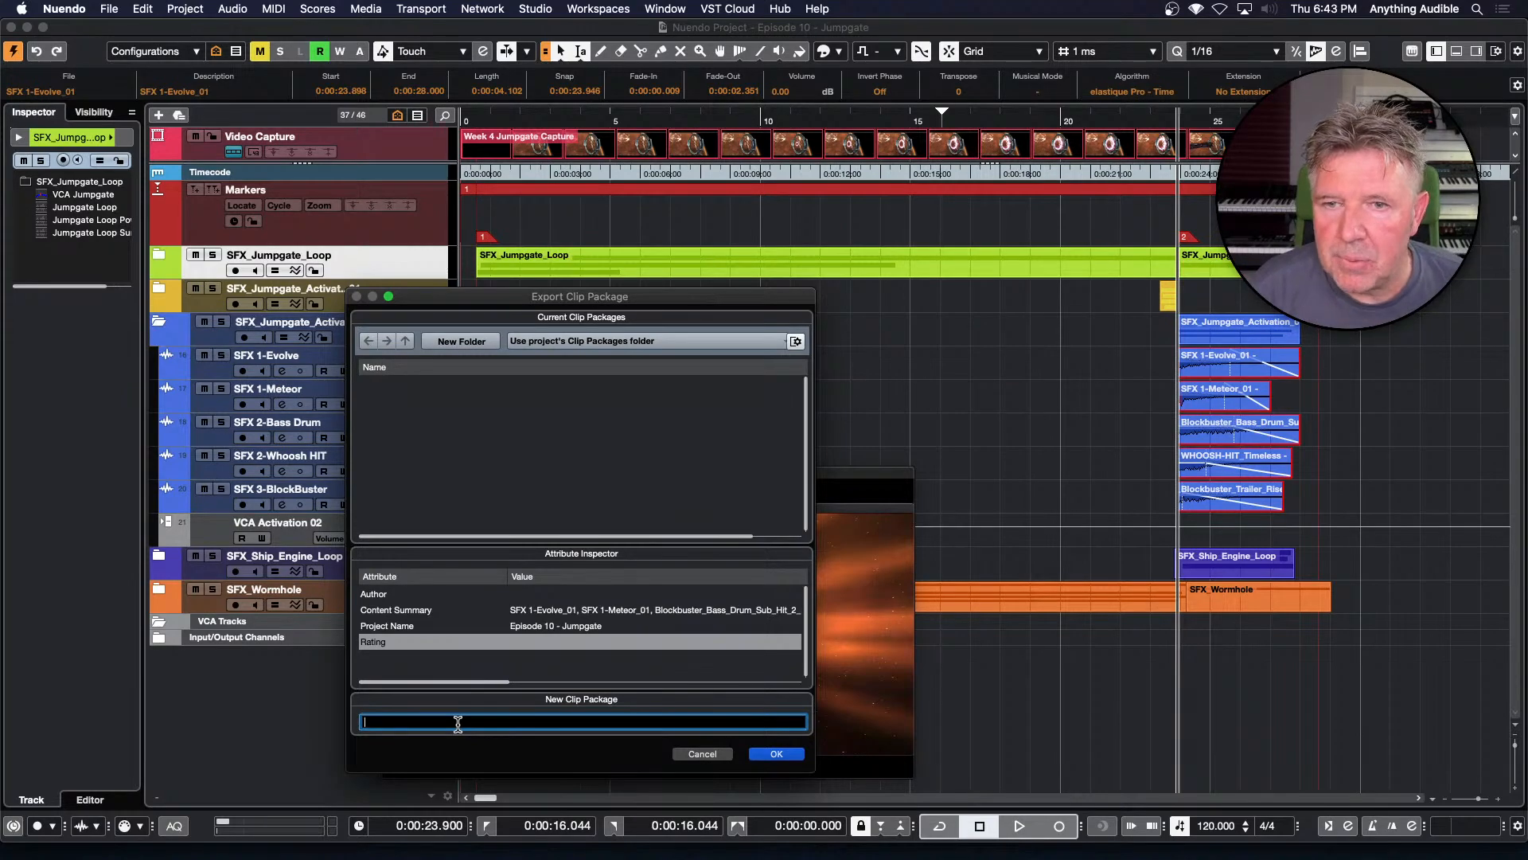
{"action": "left_click", "coordinate": [492, 341]}
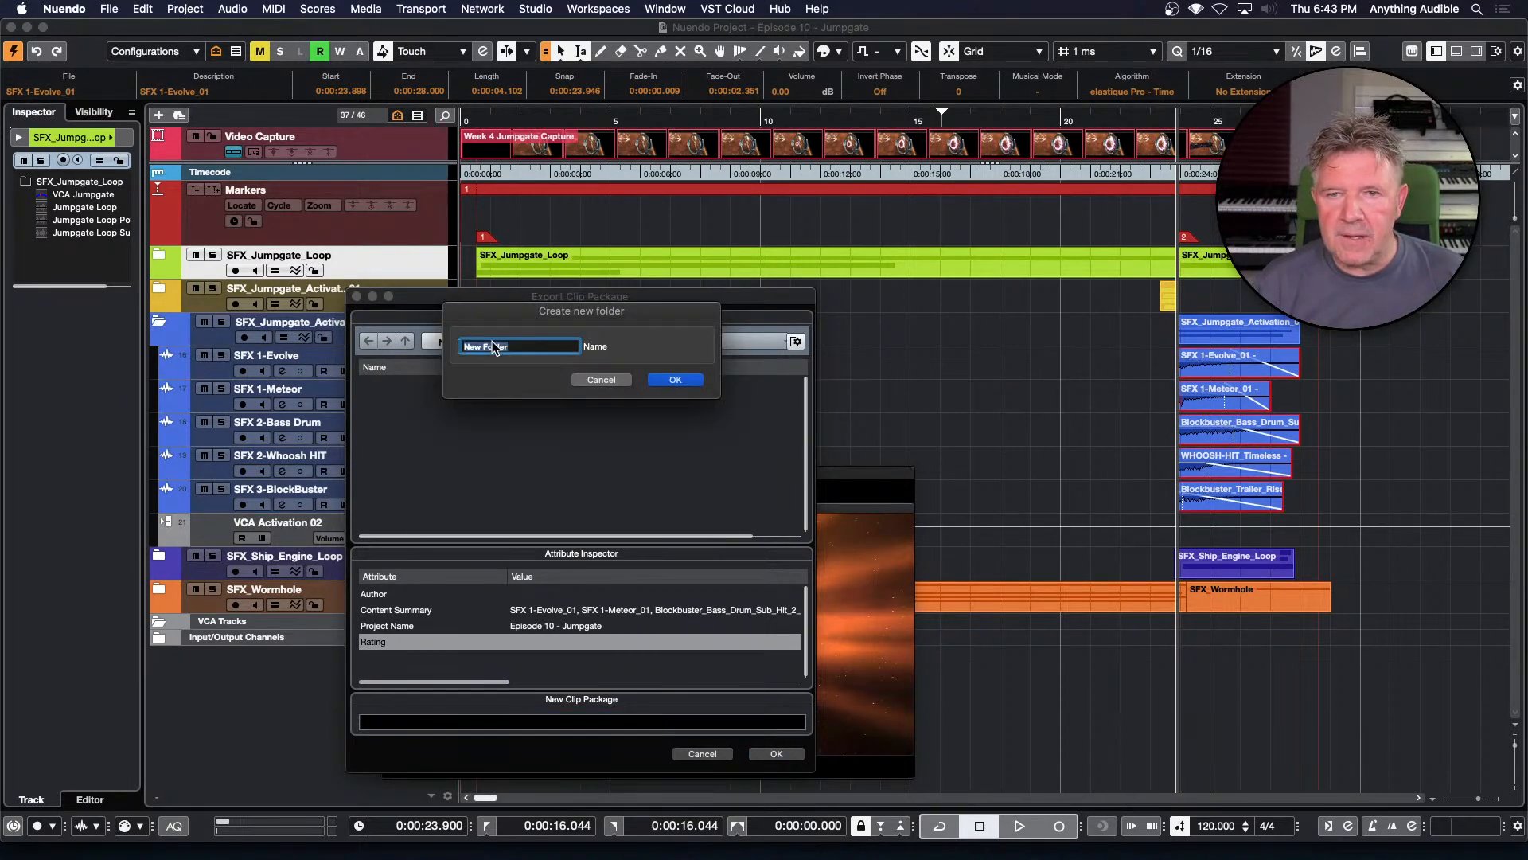
{"action": "left_click", "coordinate": [599, 379]}
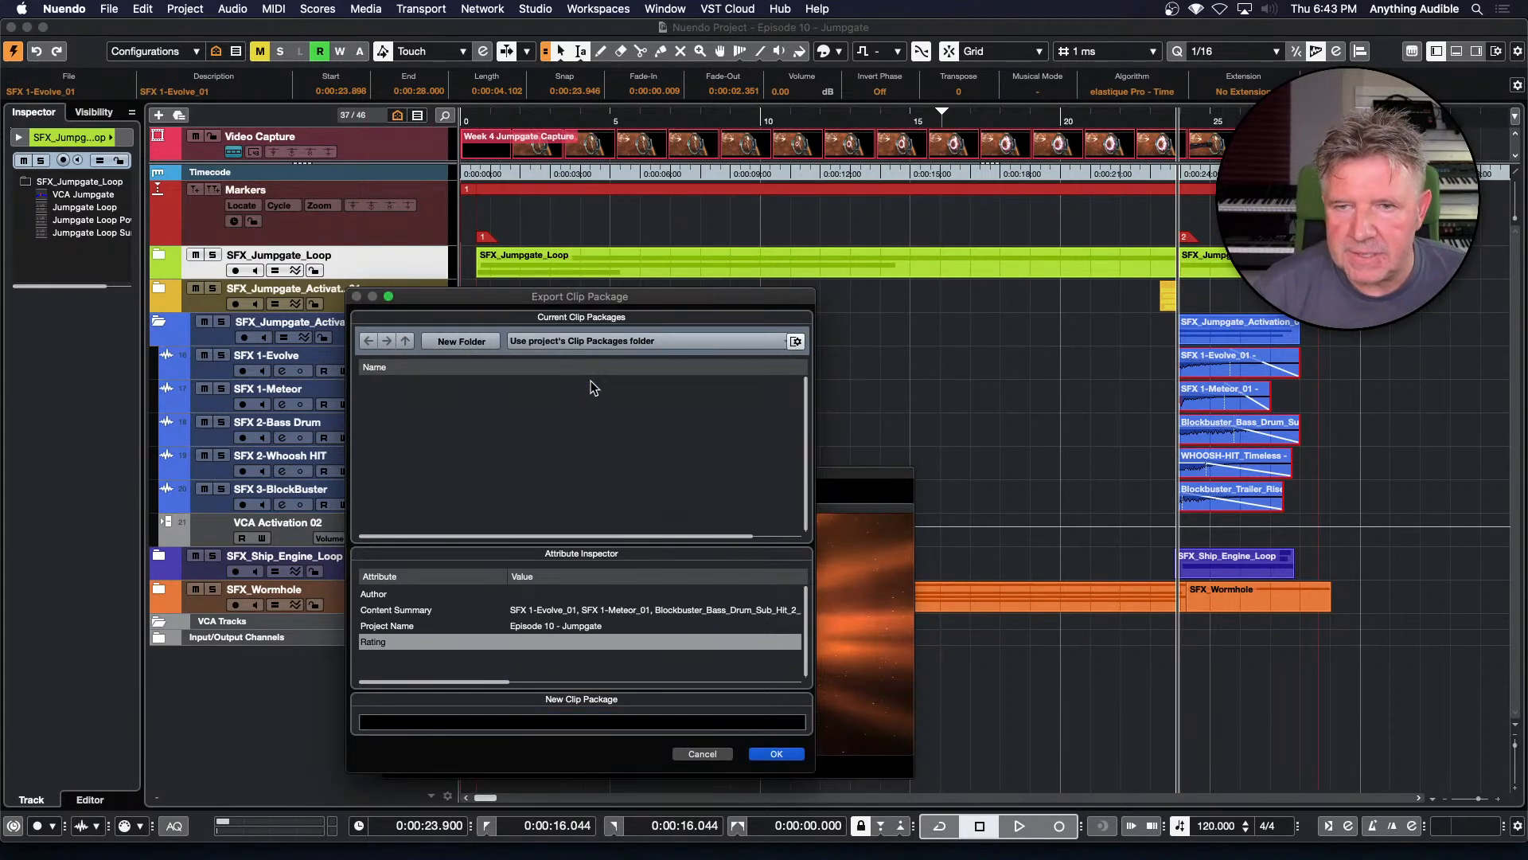
{"action": "left_click", "coordinate": [710, 342]}
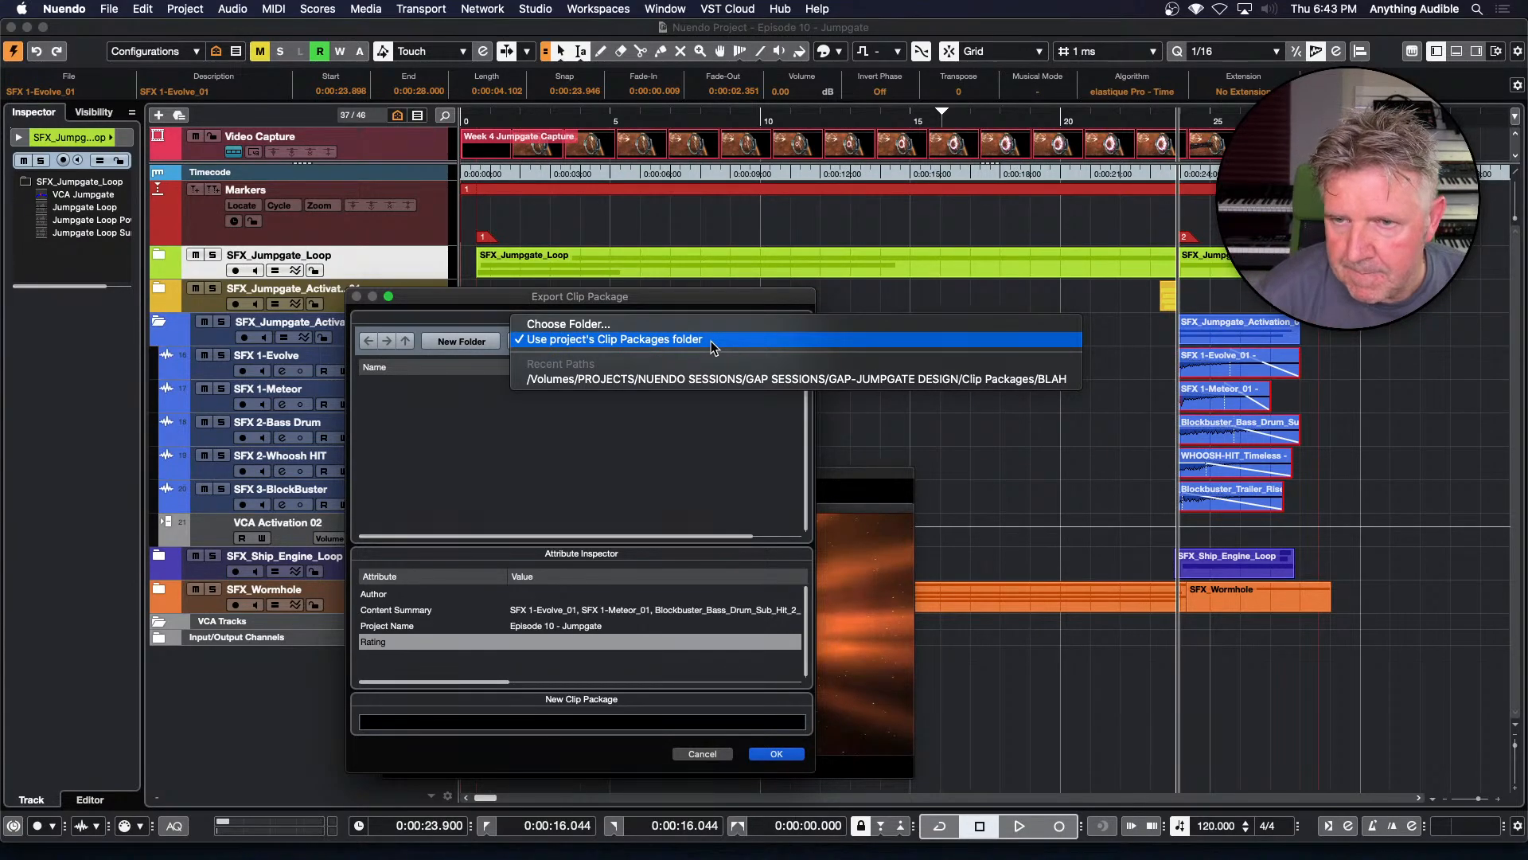
{"action": "left_click", "coordinate": [705, 452]}
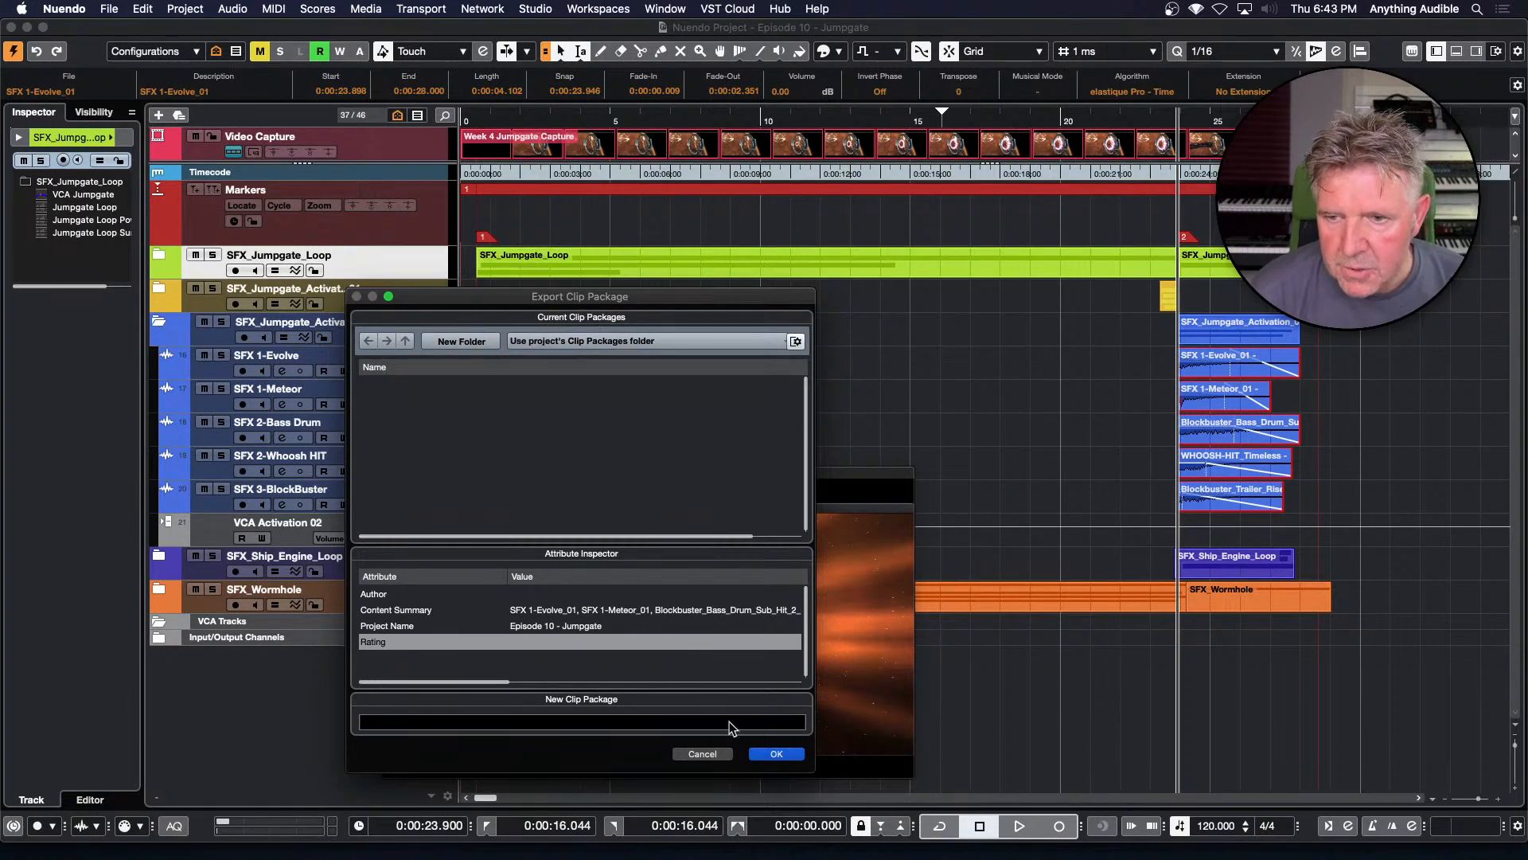
{"action": "left_click", "coordinate": [702, 753]}
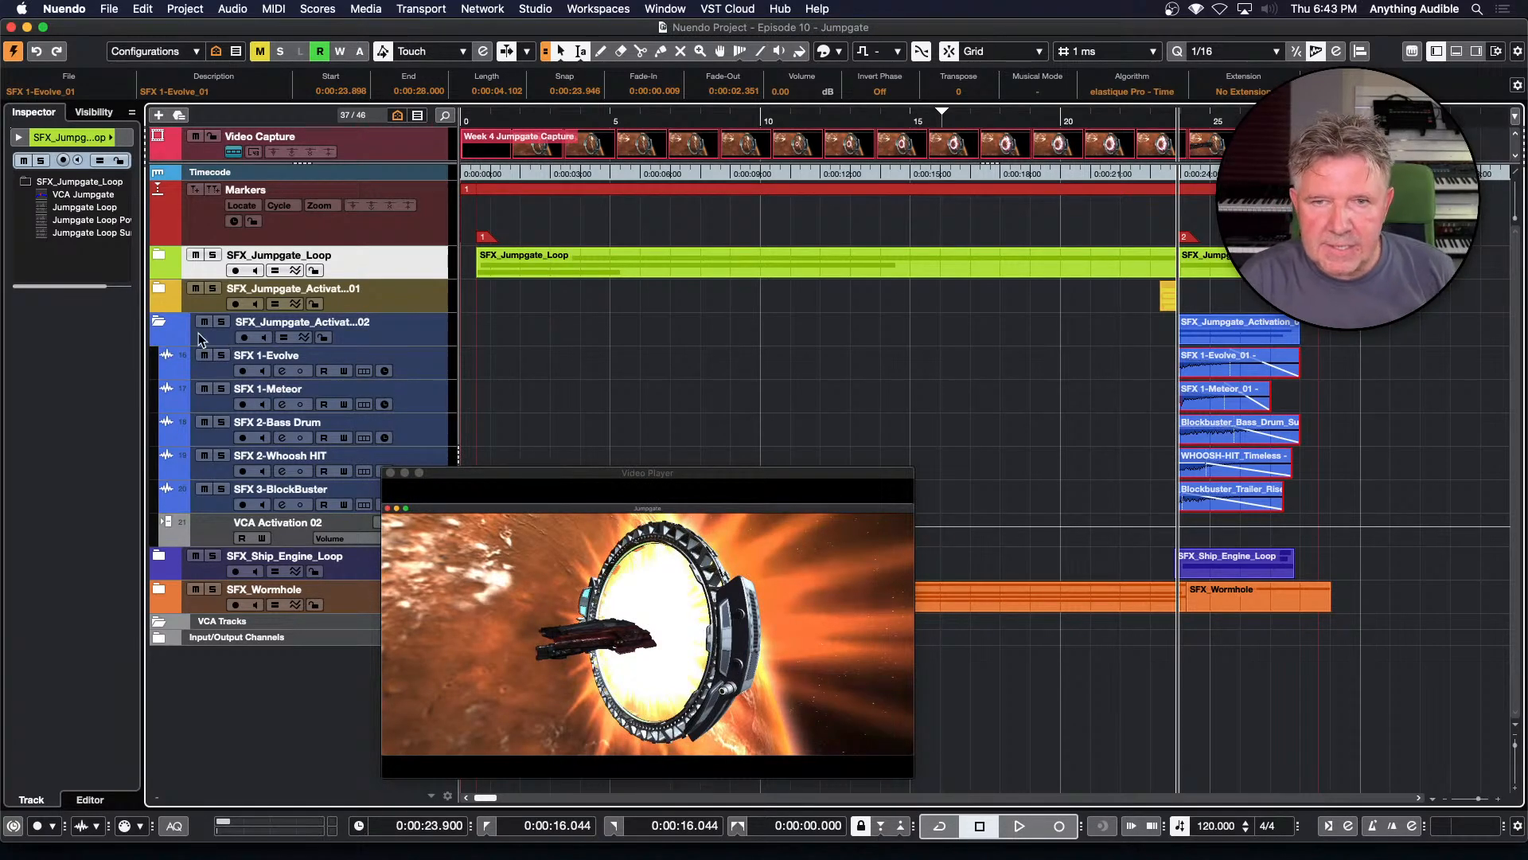
Collapse the SFX_Jumpgate_Activation_02 folder, hide the Video Player, and check the JUMPGATE ELEMENTS clip package in the Pool
{"action": "left_click", "coordinate": [160, 323]}
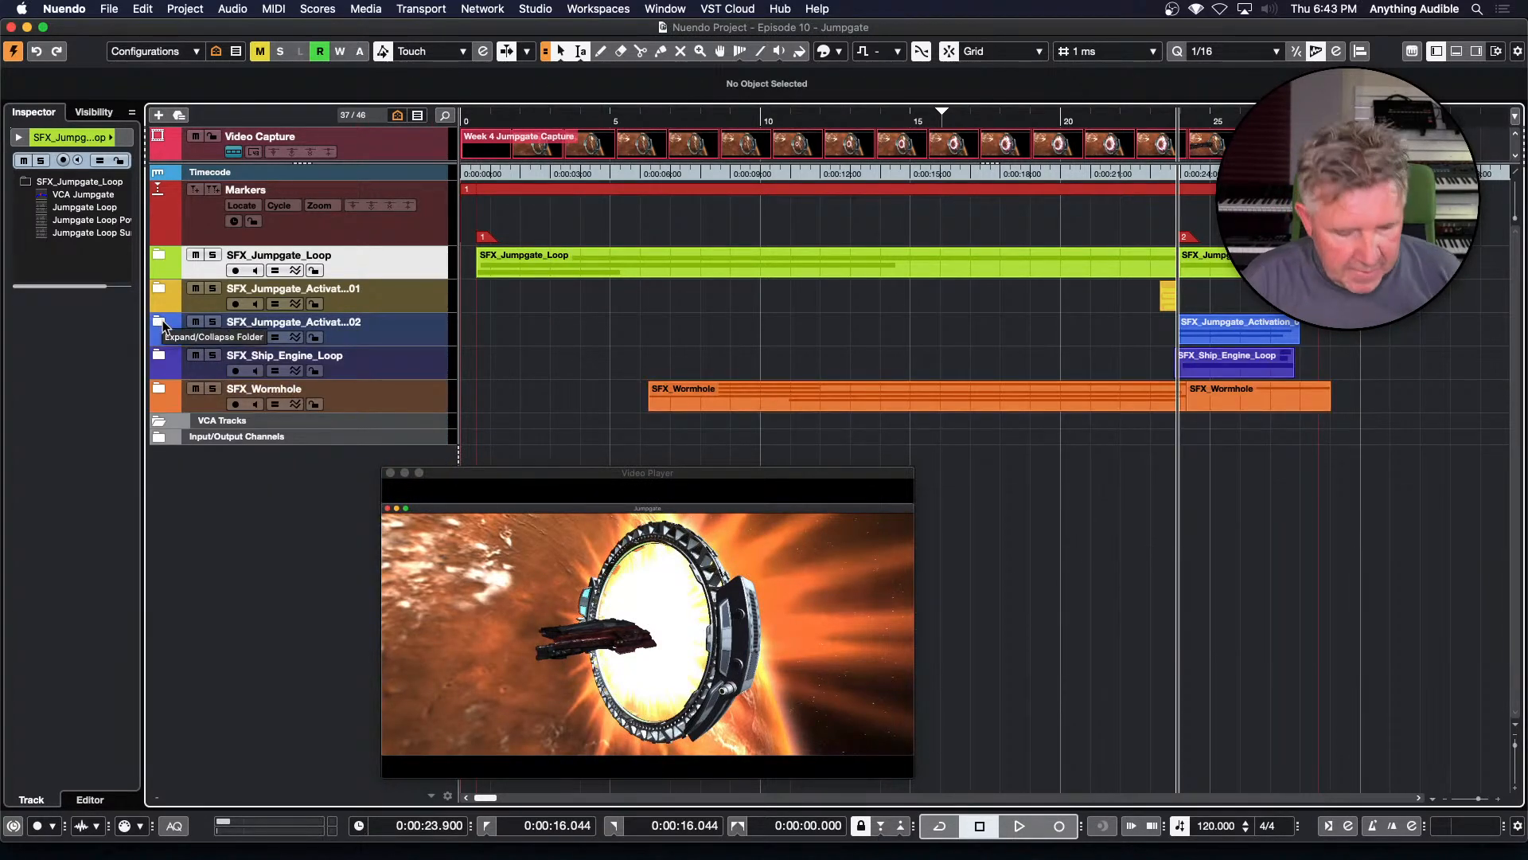
{"action": "key", "text": "super+p"}
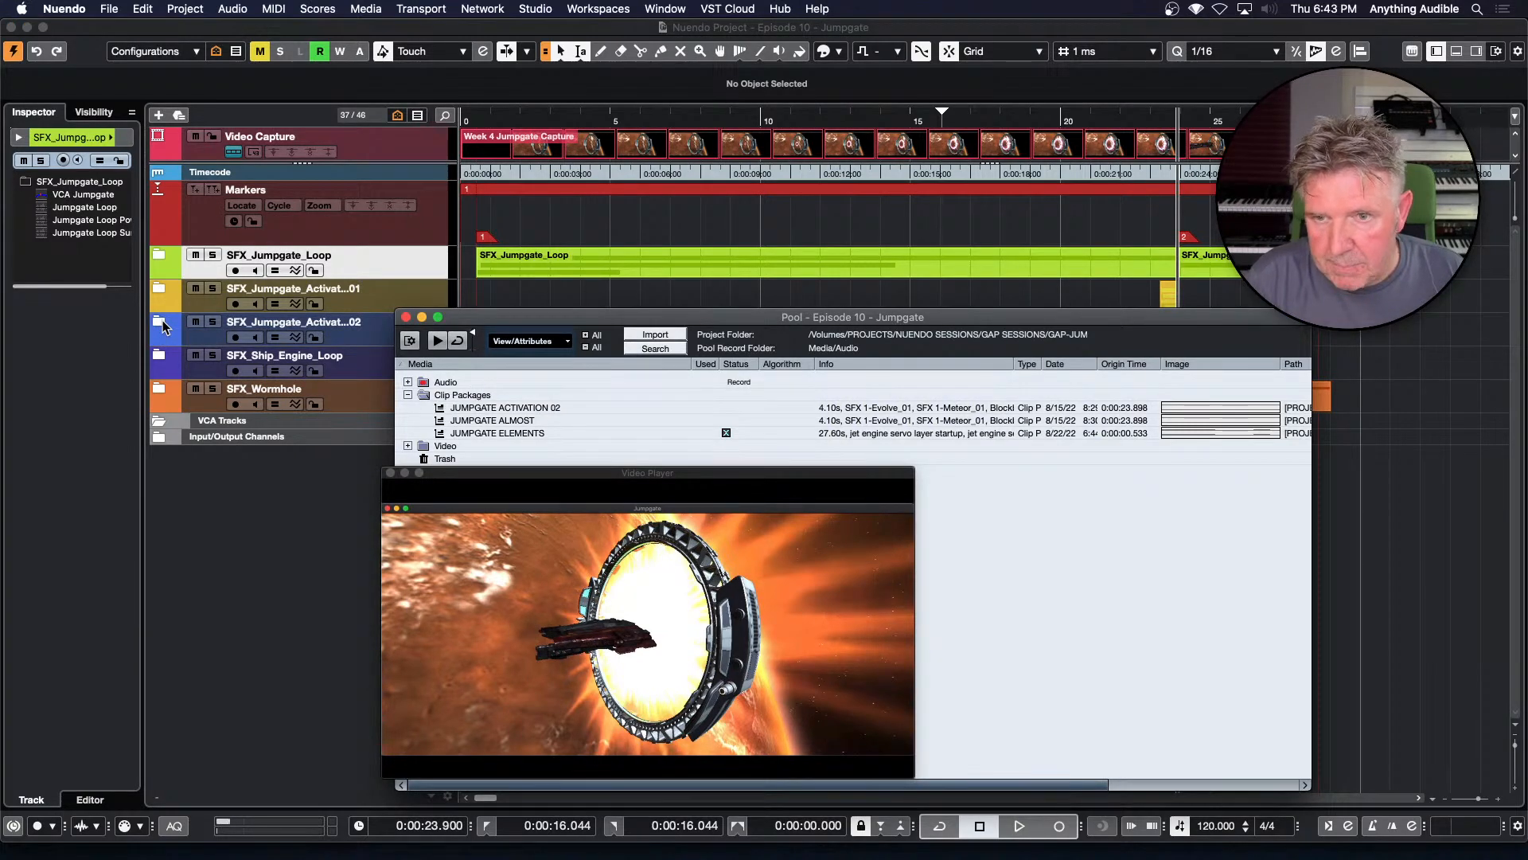
{"action": "key", "text": "F8"}
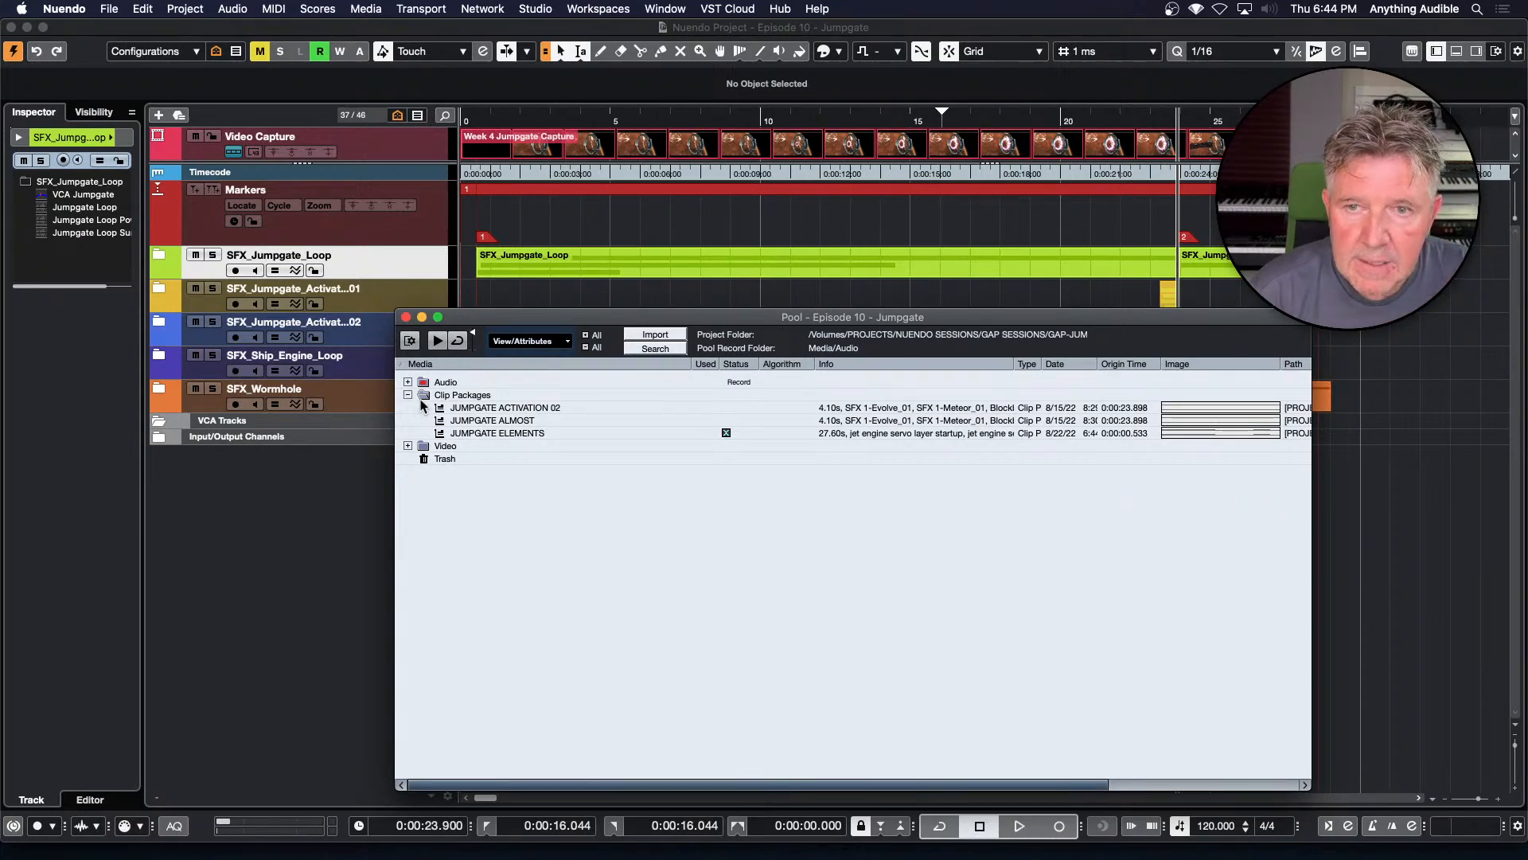
{"action": "left_click", "coordinate": [480, 433]}
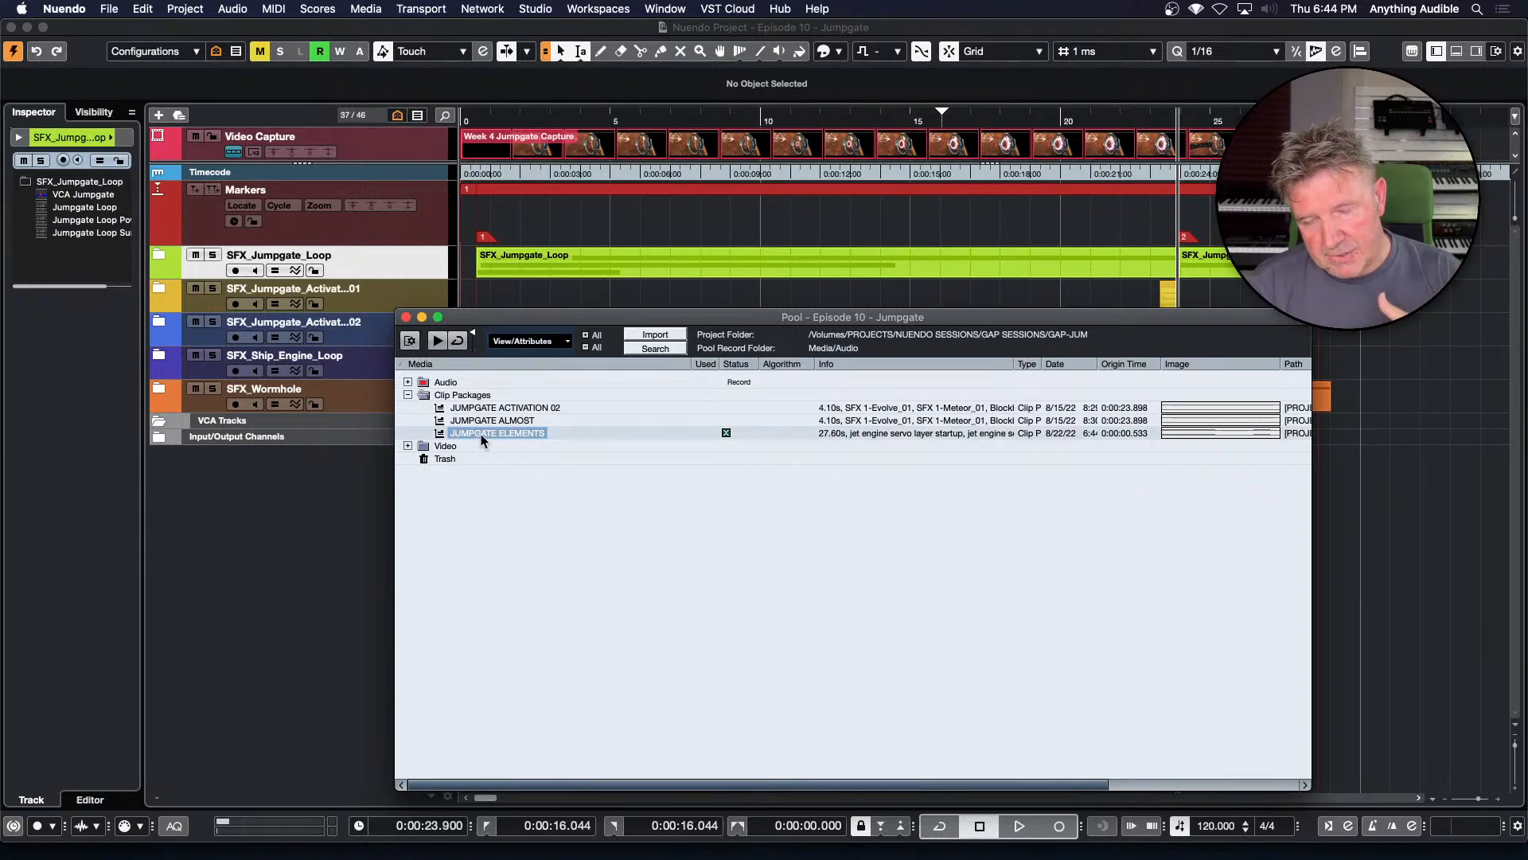
{"action": "left_click", "coordinate": [405, 317]}
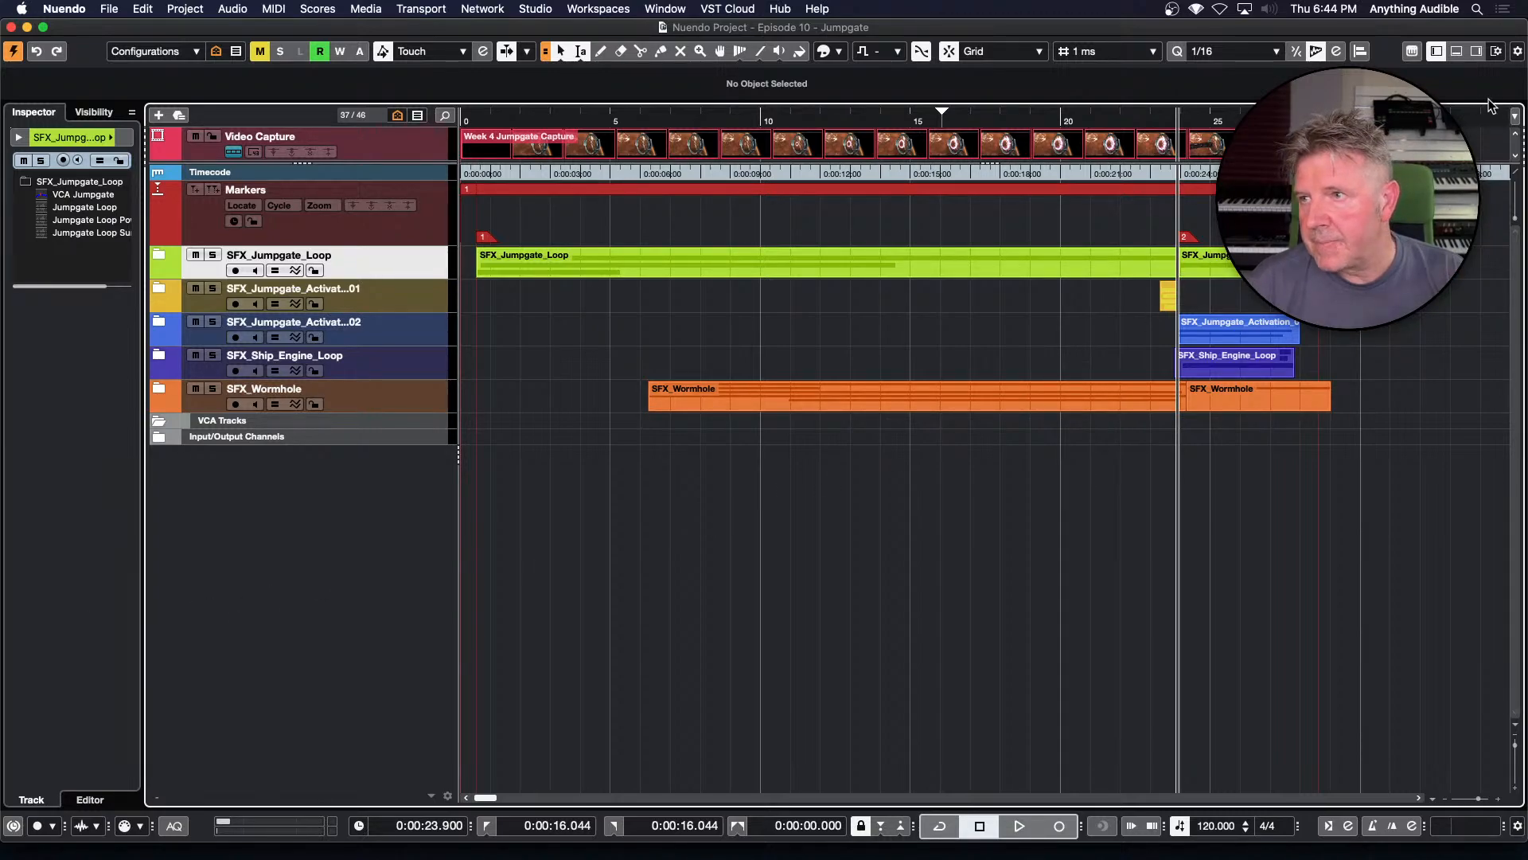
Hide the Inspector and open the Audio Mixdown export settings for the project
{"action": "left_click", "coordinate": [1437, 52]}
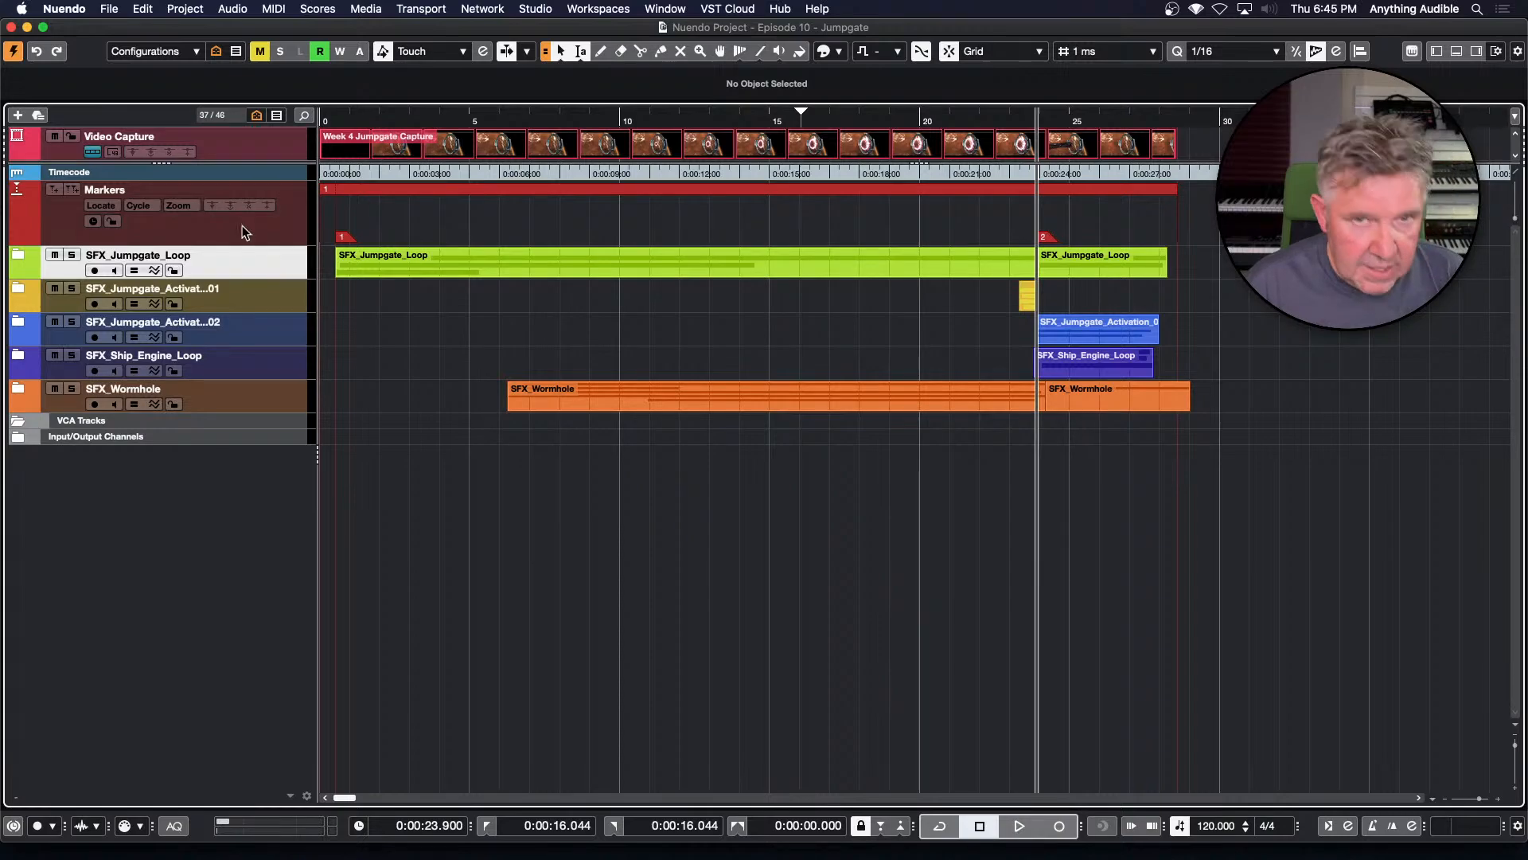
{"action": "left_click", "coordinate": [107, 9]}
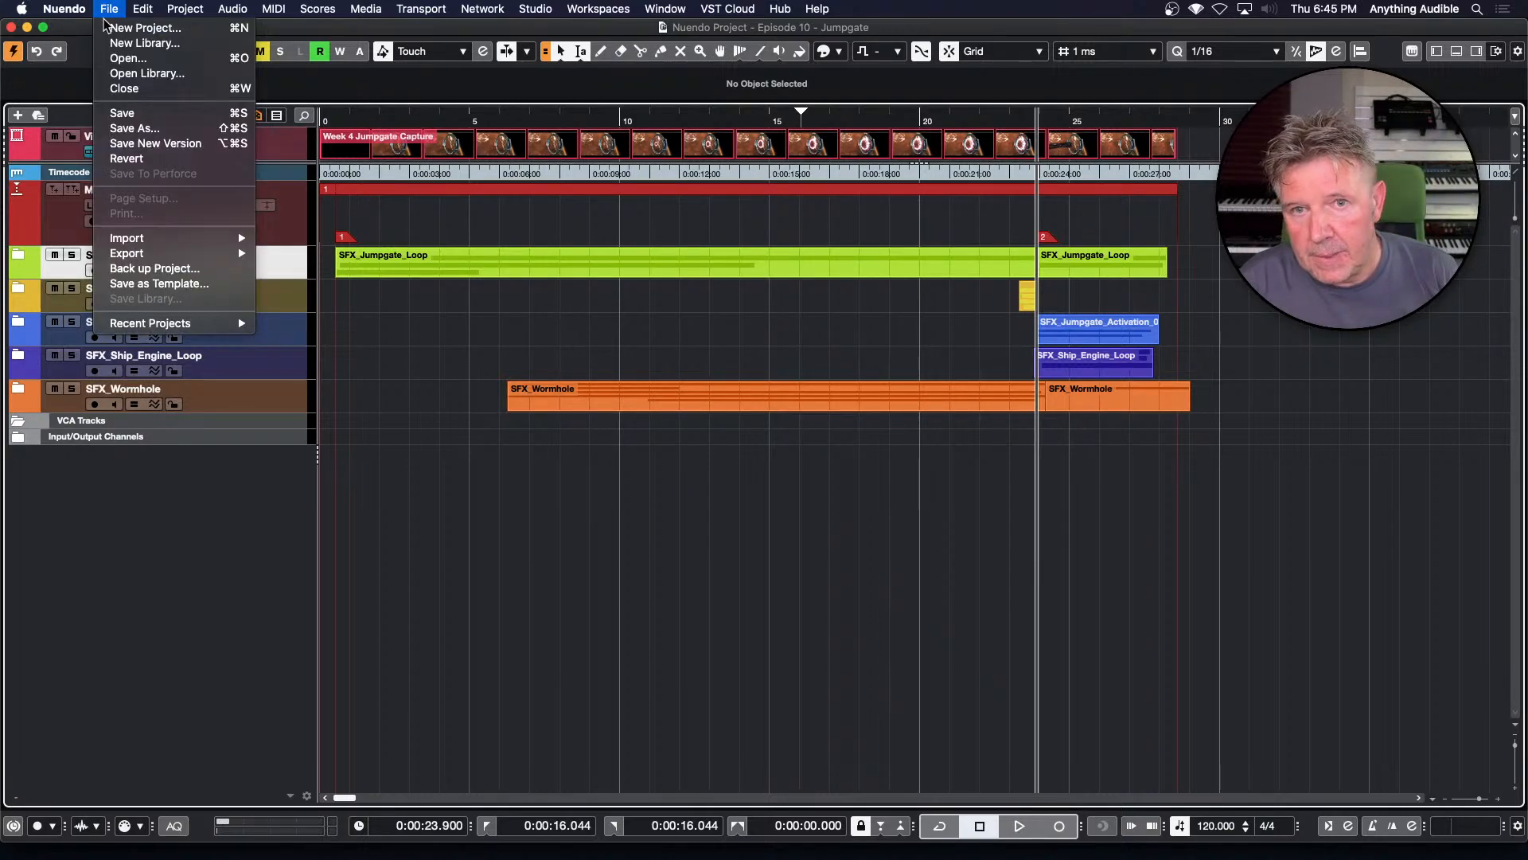
{"action": "mouse_move", "coordinate": [159, 253]}
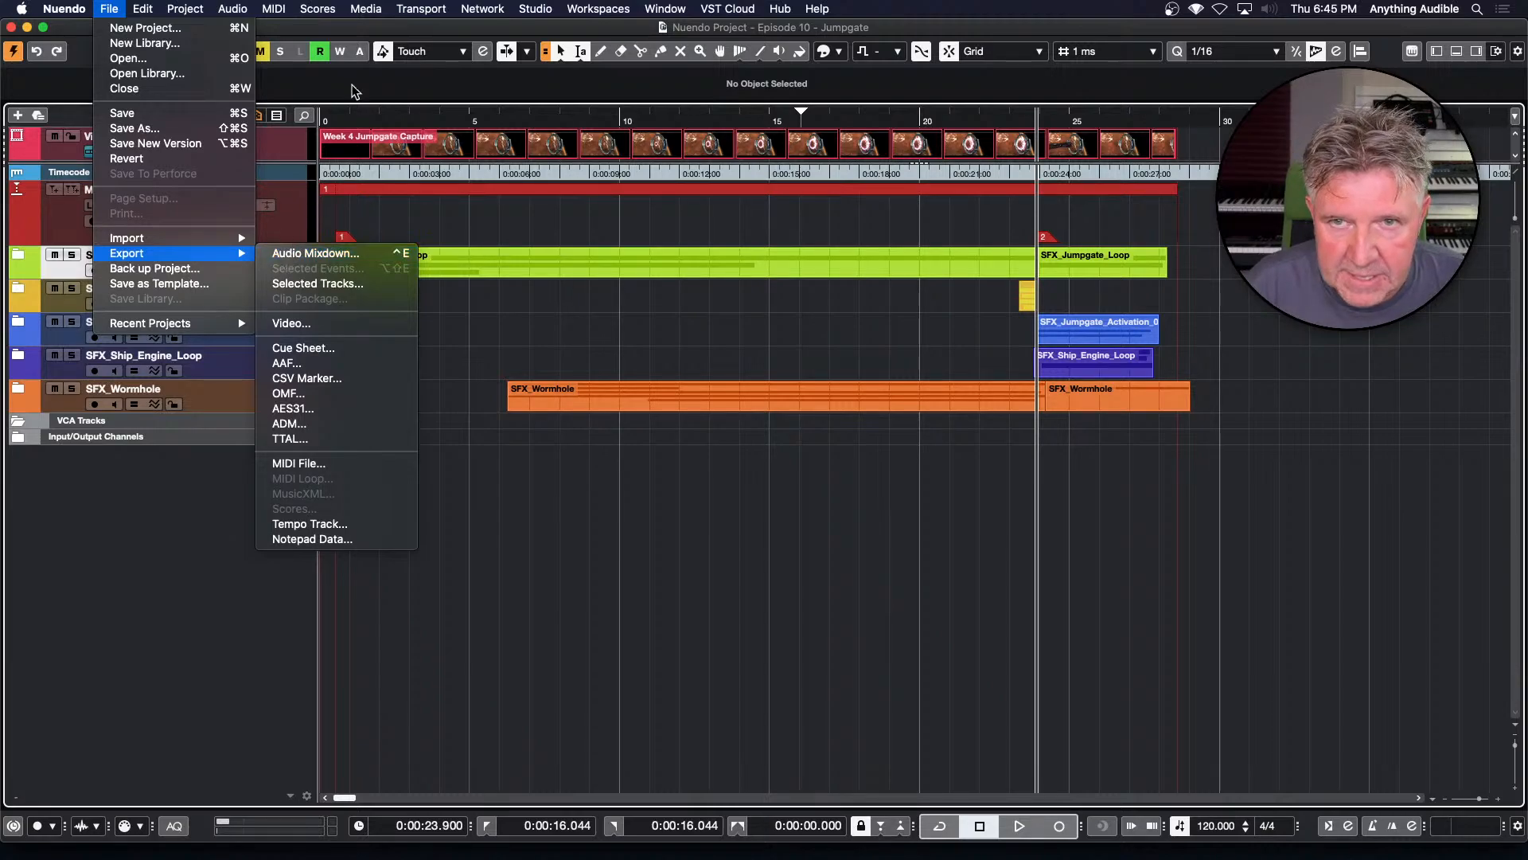
{"action": "left_click", "coordinate": [369, 30]}
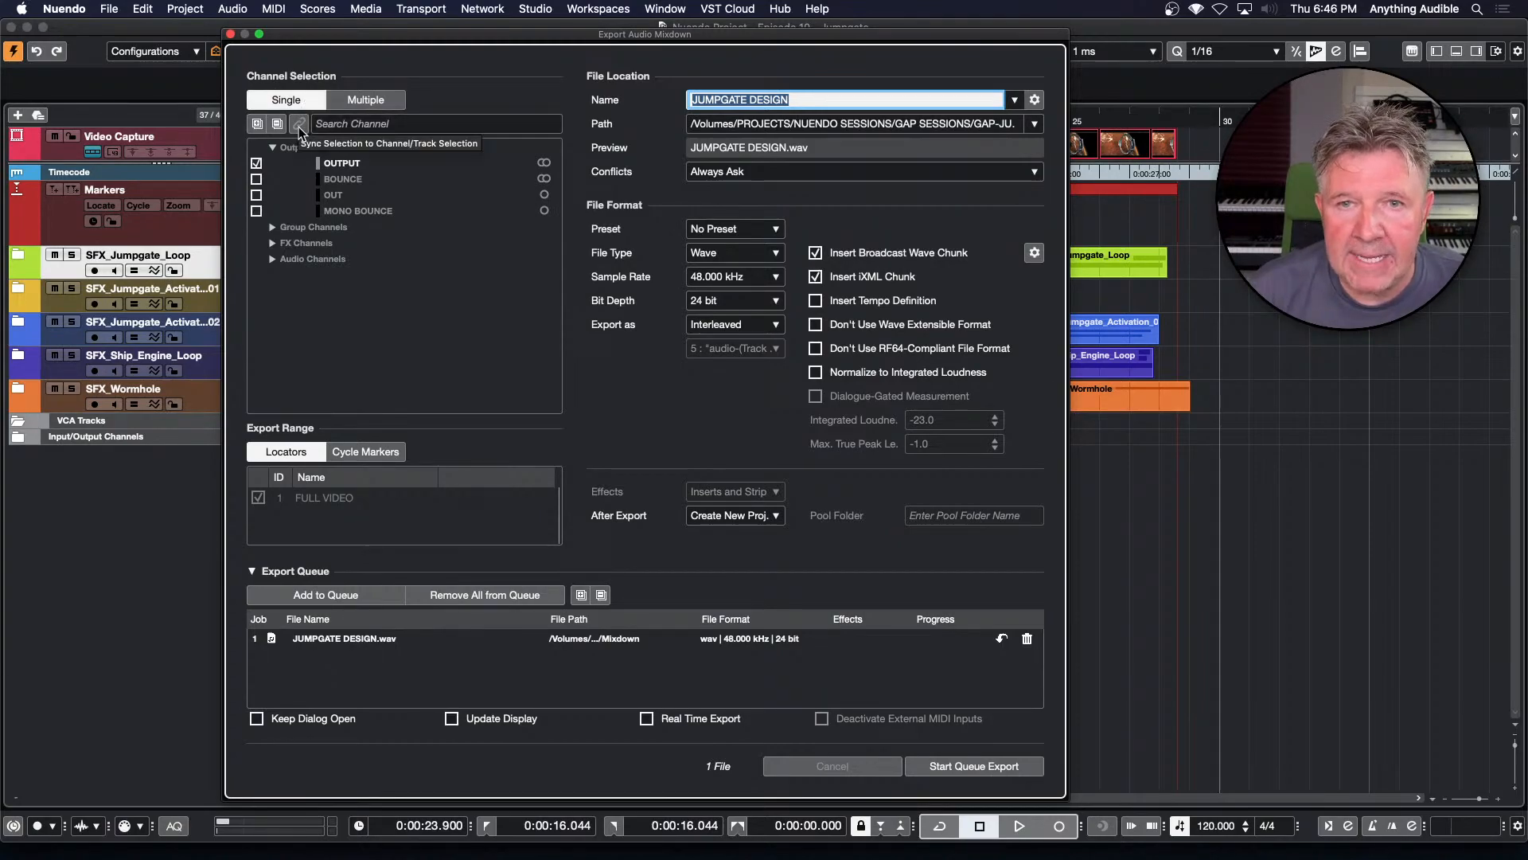
Examine which group, FX and audio channels are available for the mixdown export, leaving each channel list collapsed
{"action": "left_click", "coordinate": [272, 226]}
{"action": "left_click", "coordinate": [271, 227]}
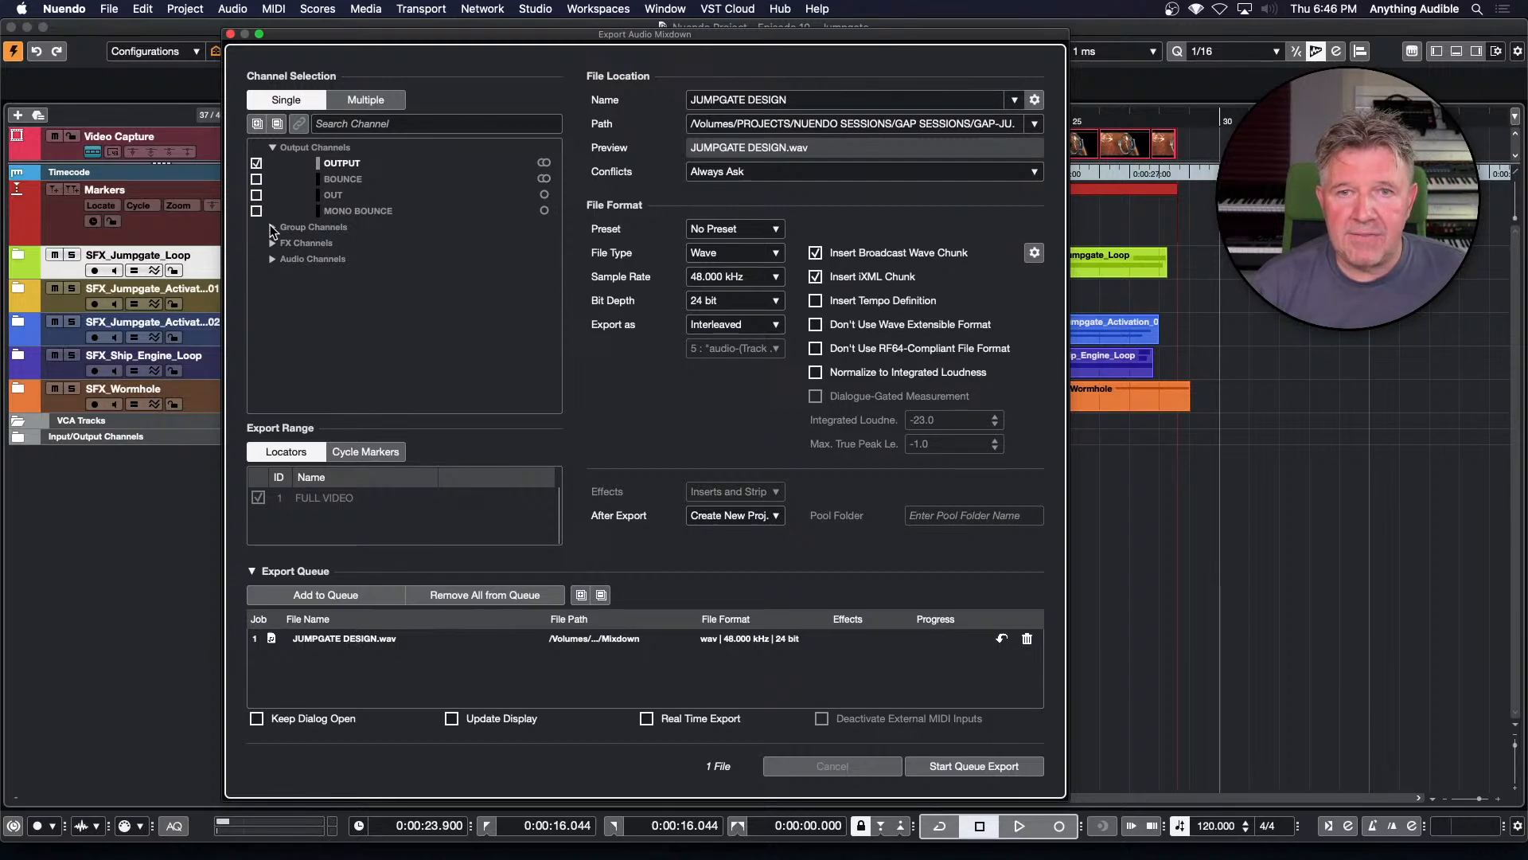
{"action": "left_click", "coordinate": [274, 245]}
{"action": "left_click", "coordinate": [274, 245]}
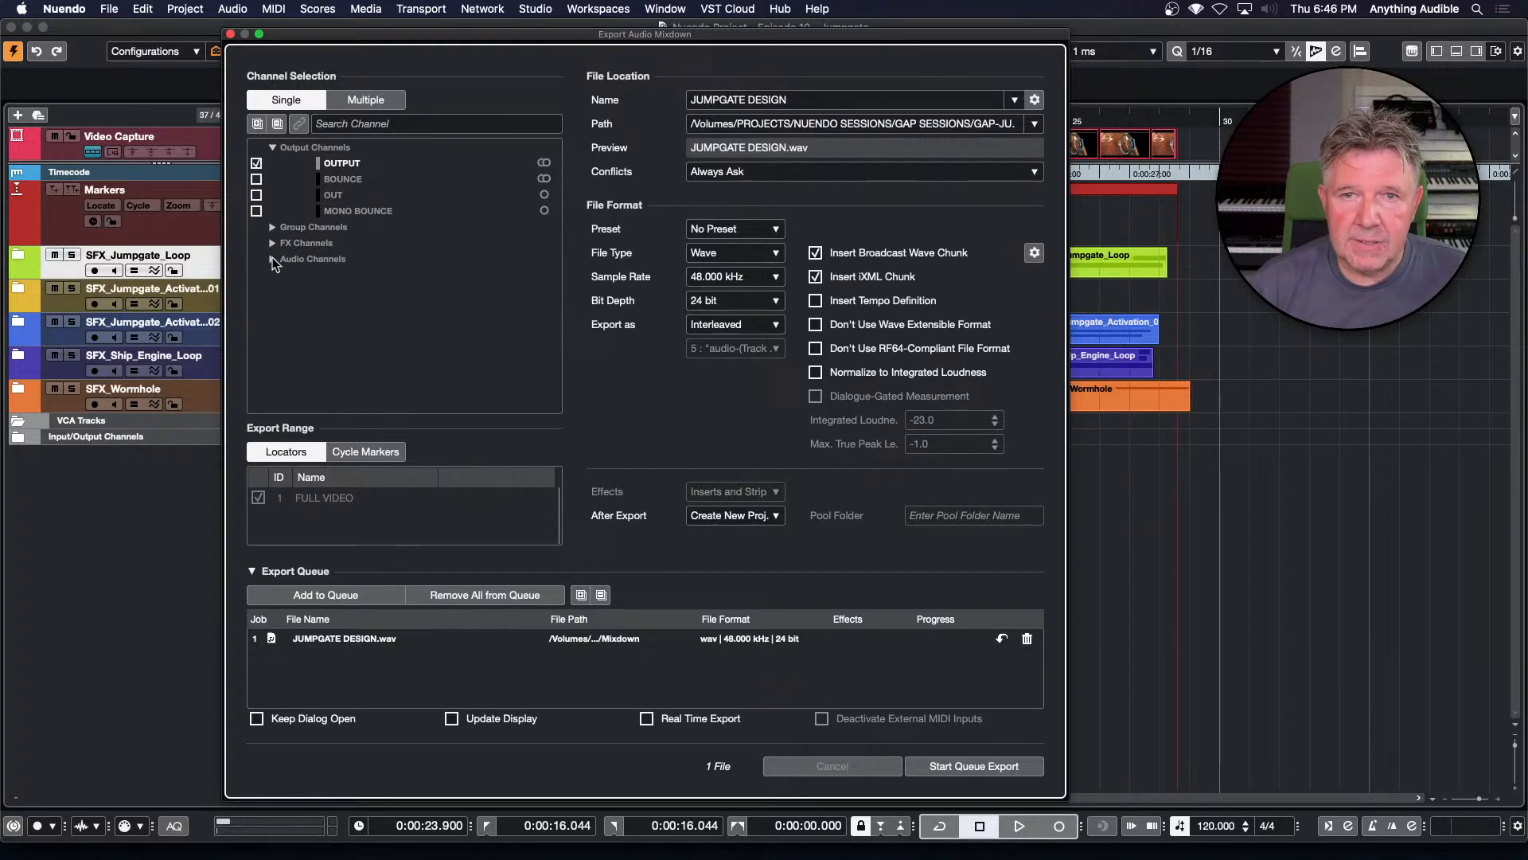
{"action": "left_click", "coordinate": [273, 258]}
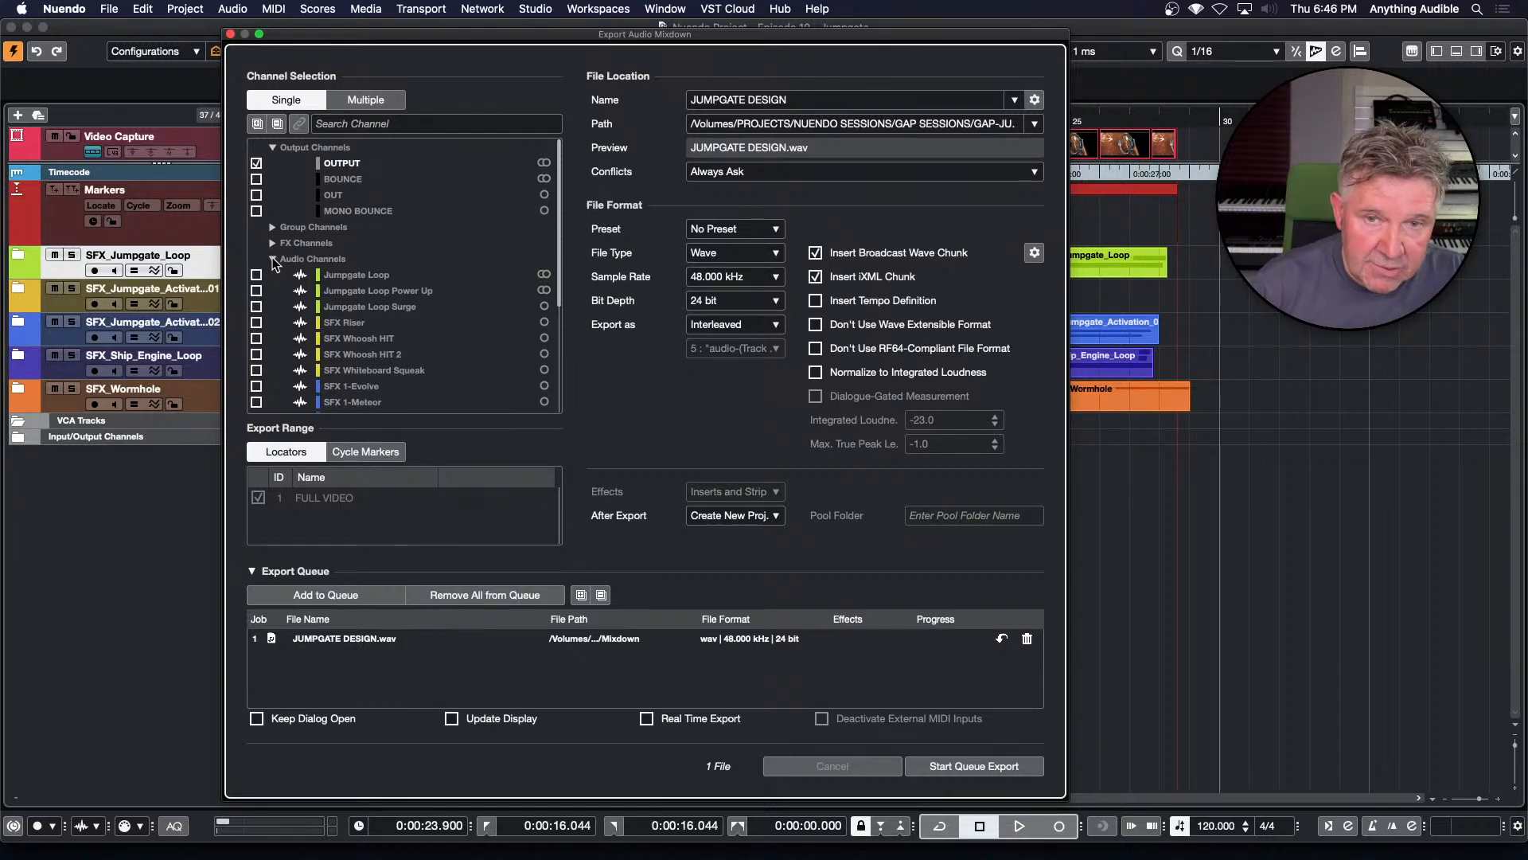
{"action": "left_click", "coordinate": [272, 257]}
{"action": "left_click", "coordinate": [271, 242]}
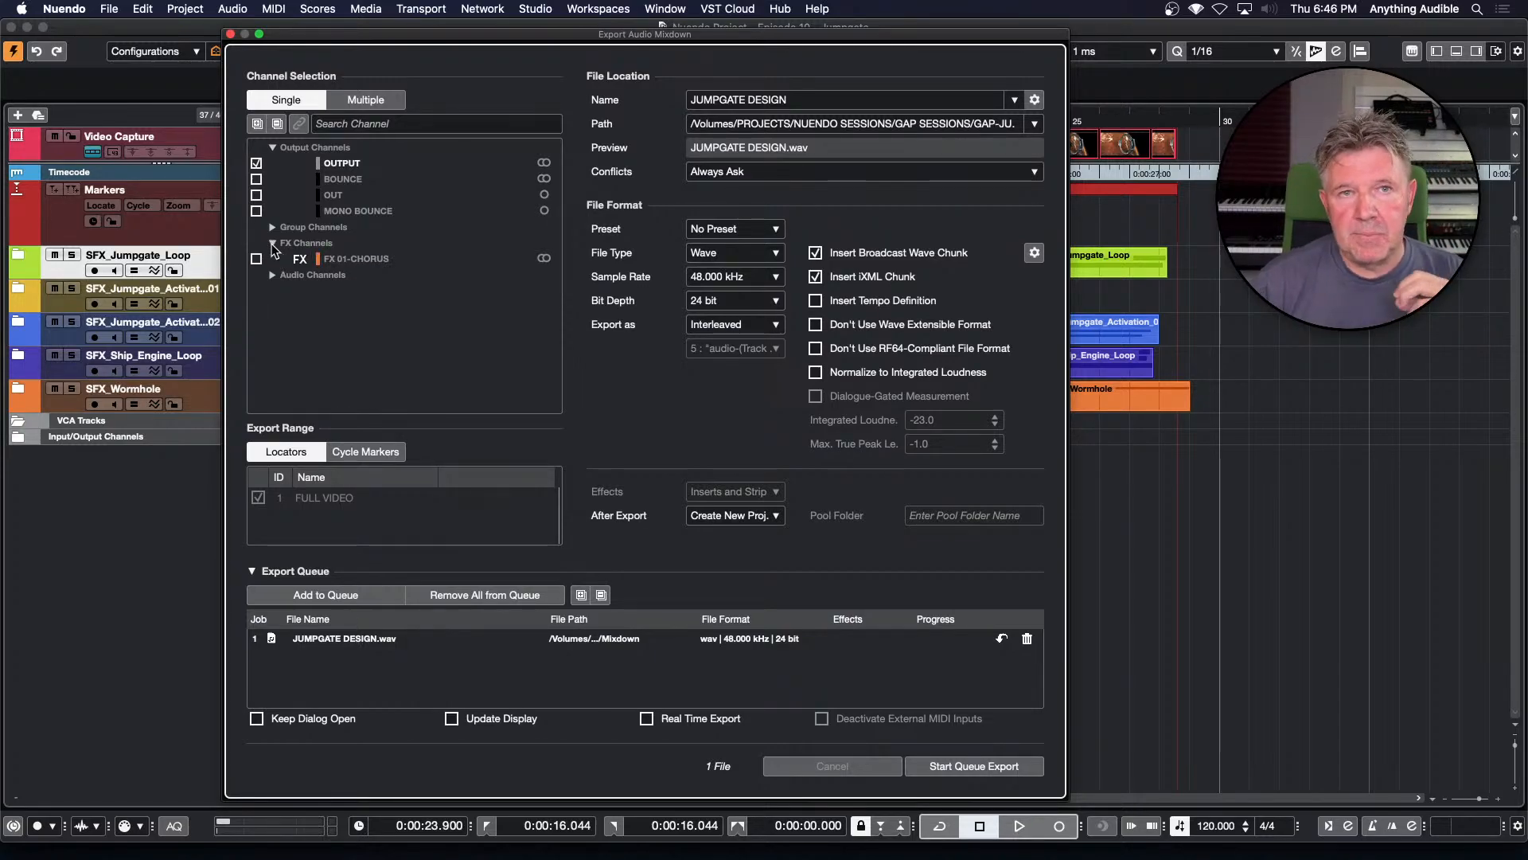
{"action": "left_click", "coordinate": [272, 243]}
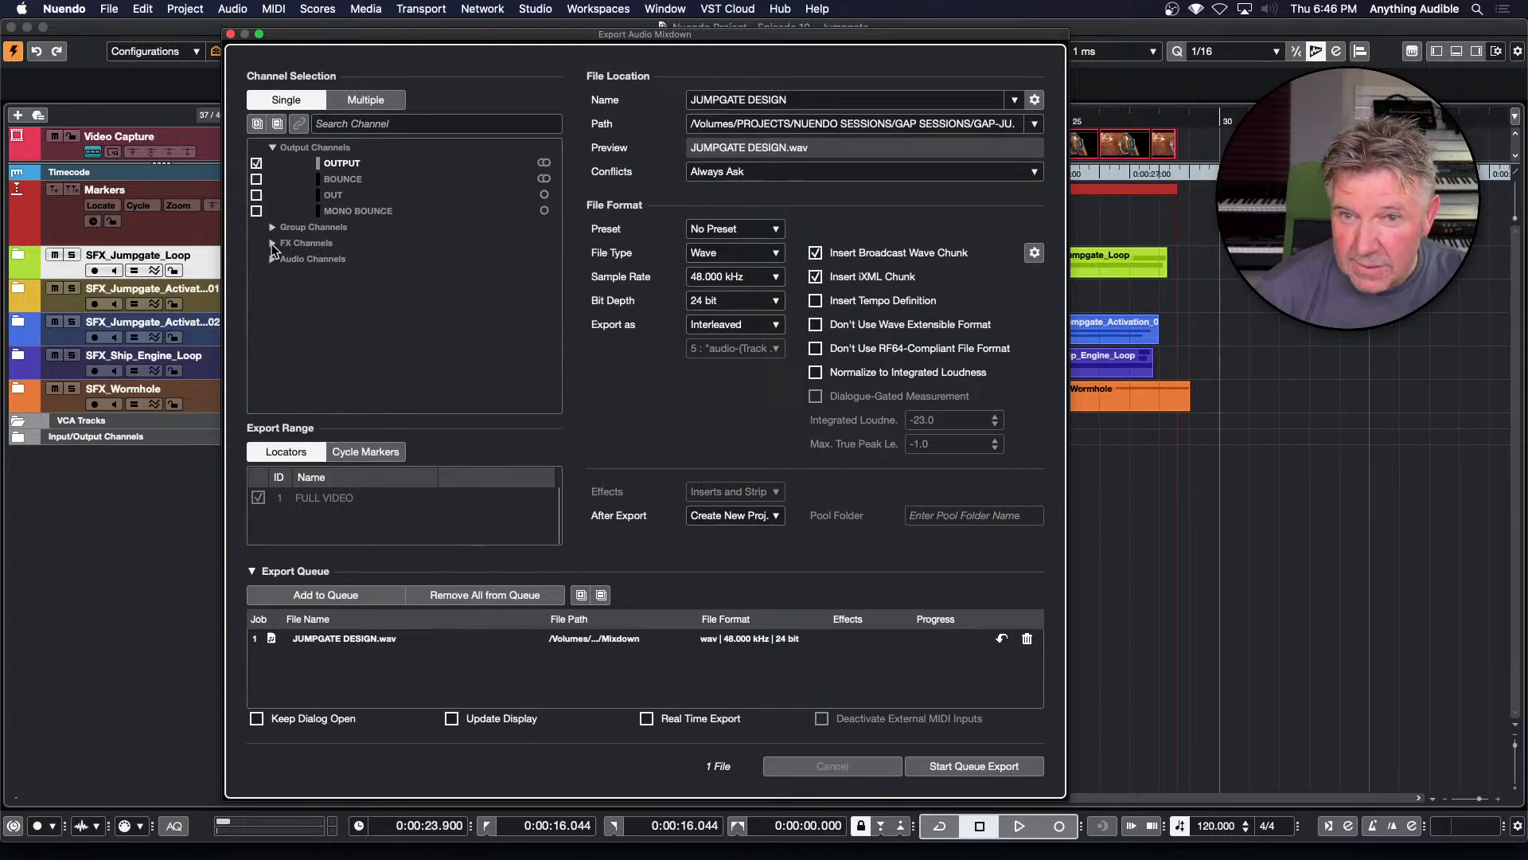
{"action": "left_click", "coordinate": [272, 227]}
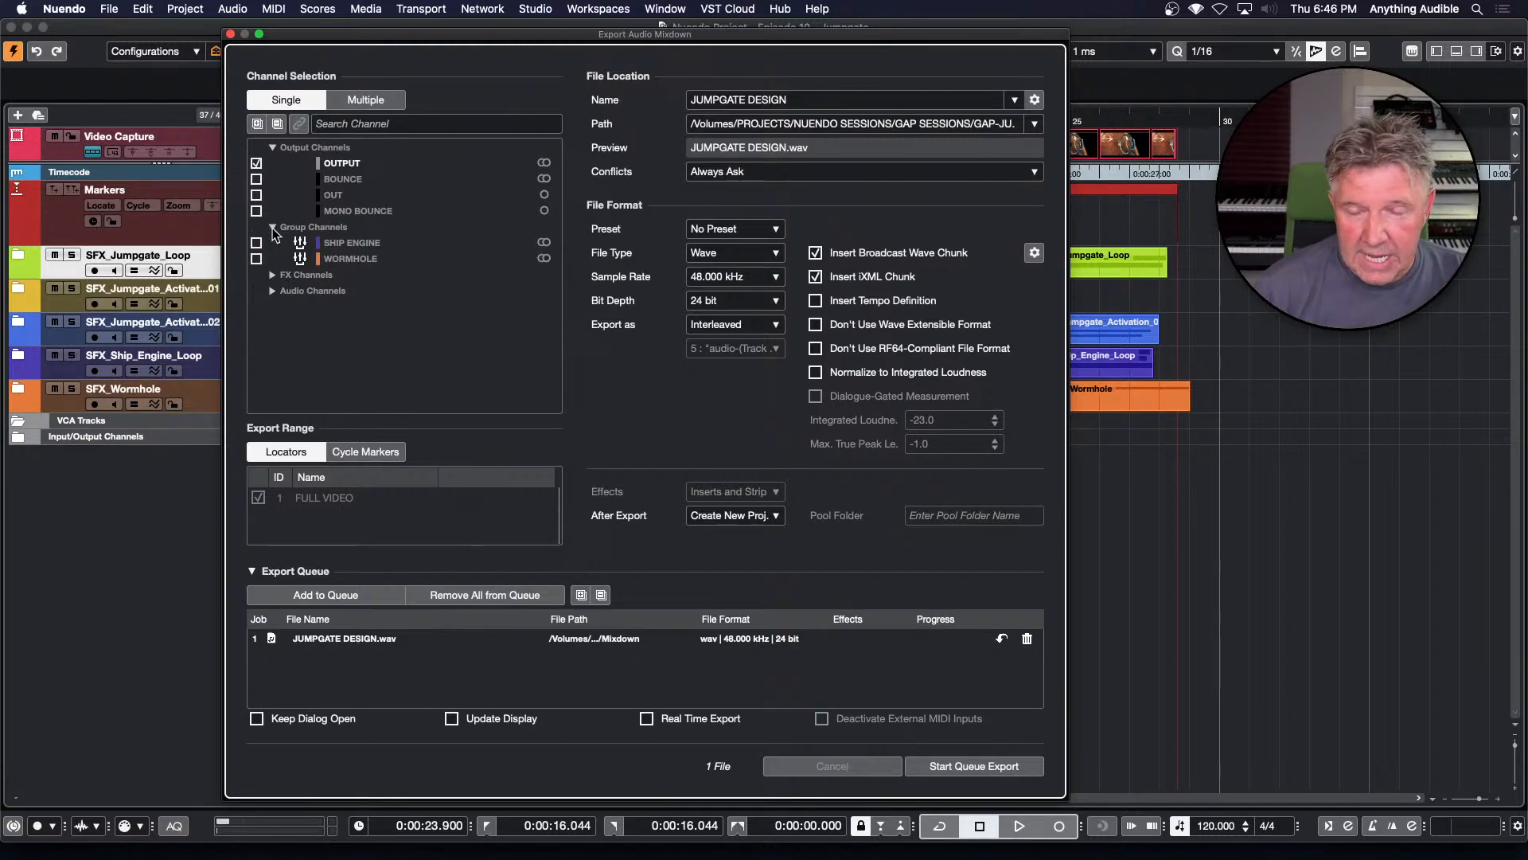
{"action": "left_click", "coordinate": [272, 228]}
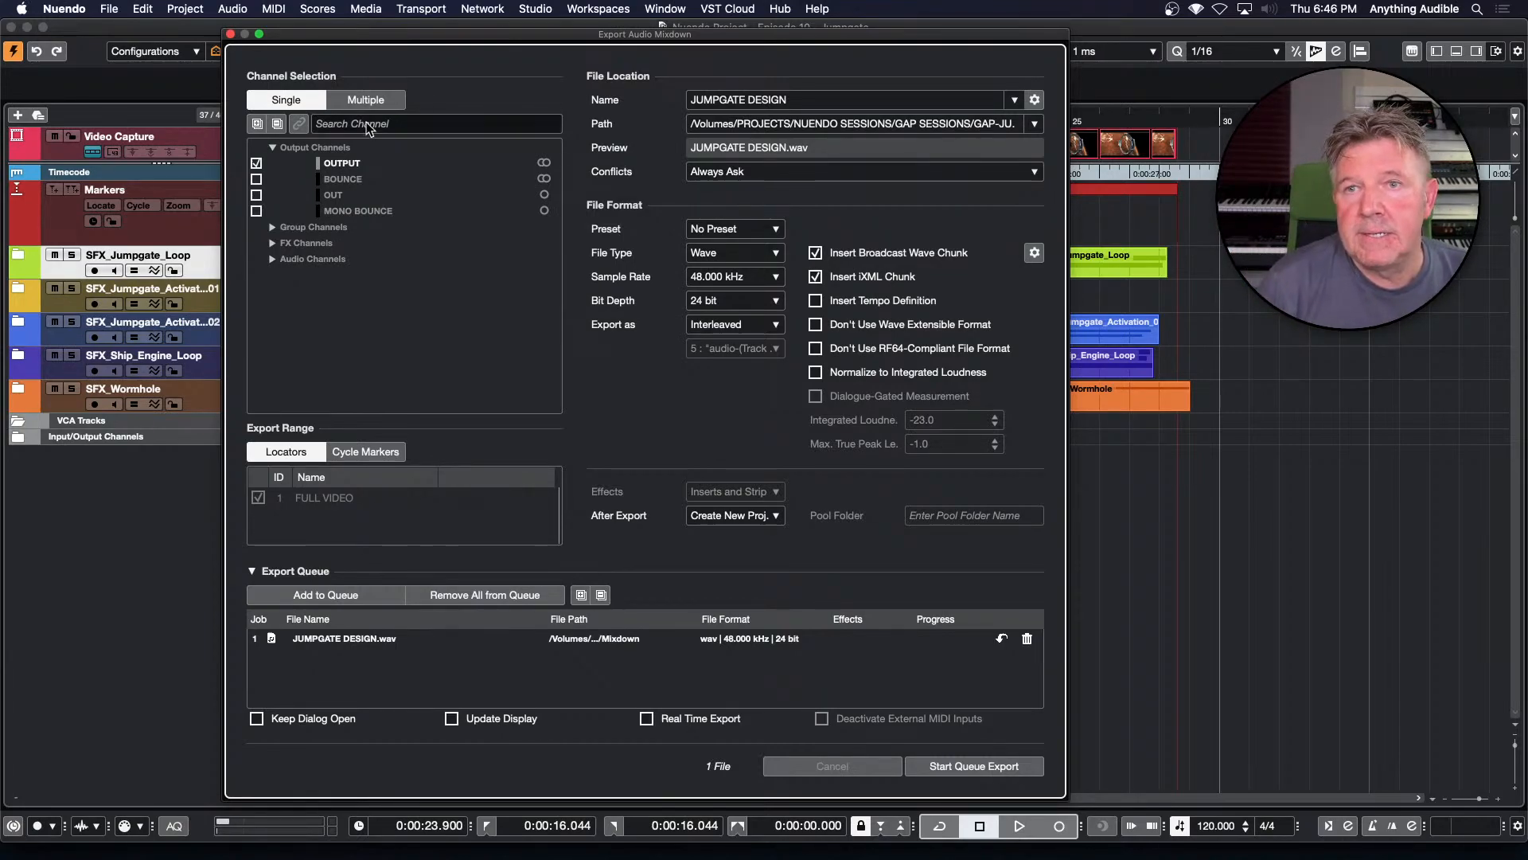
{"action": "left_click", "coordinate": [543, 11]}
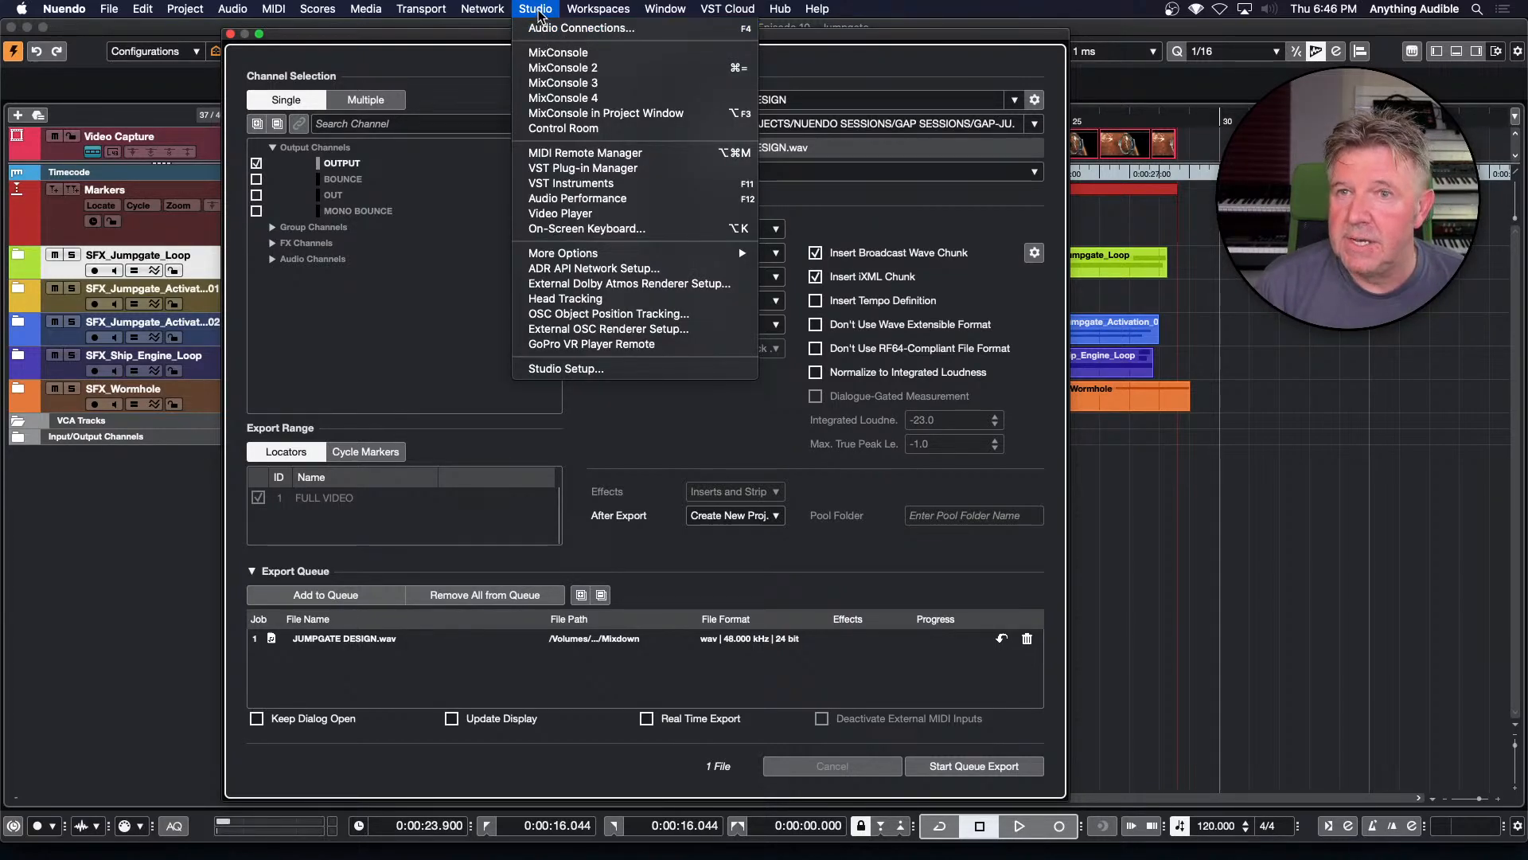
{"action": "left_click", "coordinate": [541, 11]}
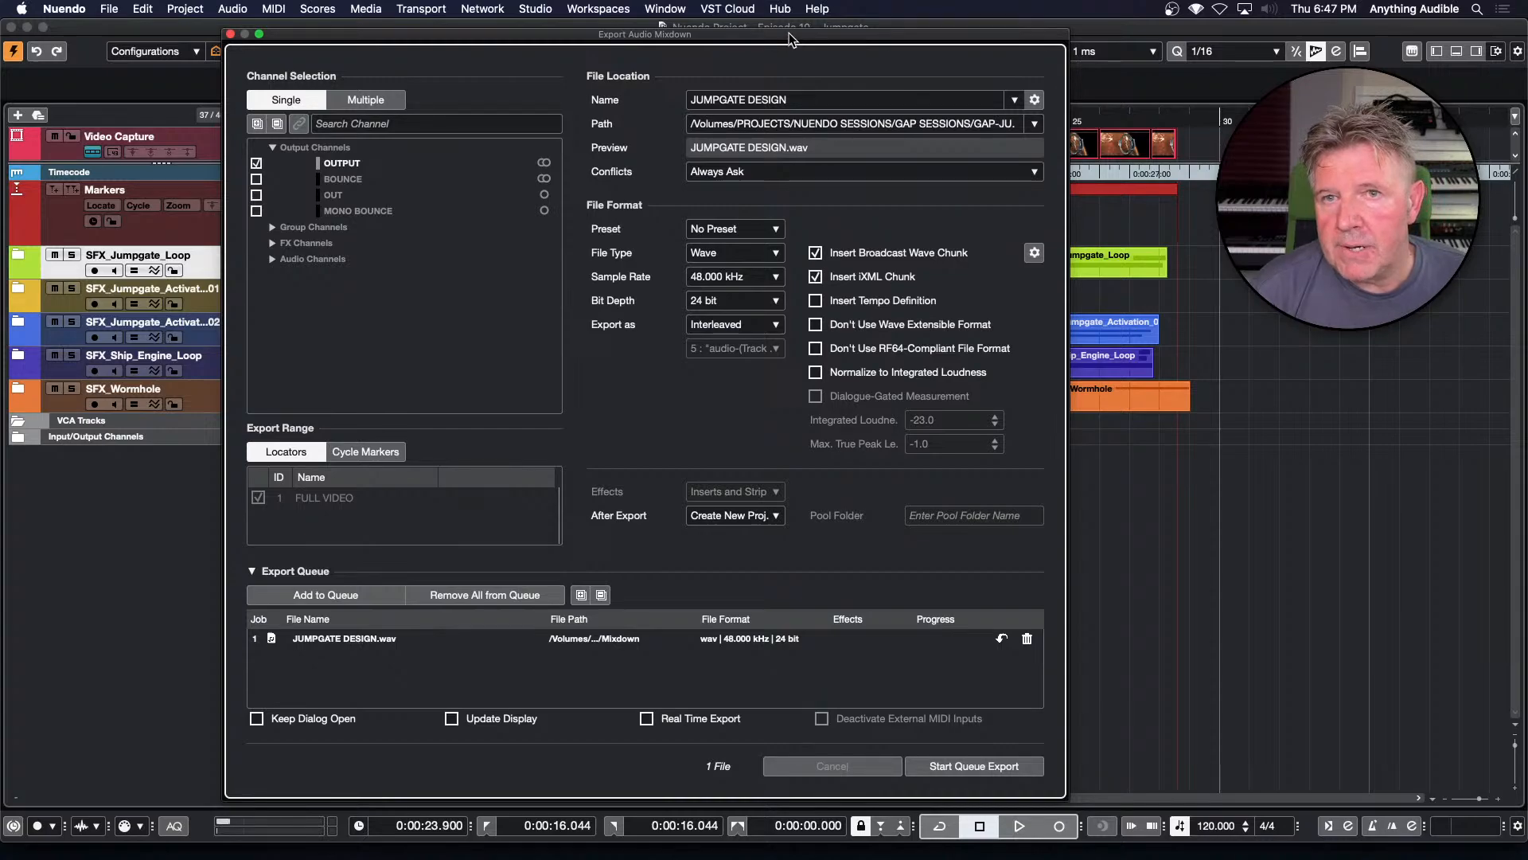
Examine the mixdown's naming scheme, name options and destination path choices, leaving the name JUMPGATE DESIGN and the path as they are
{"action": "left_click_drag", "start_coordinate": [790, 31], "coordinate": [785, 51]}
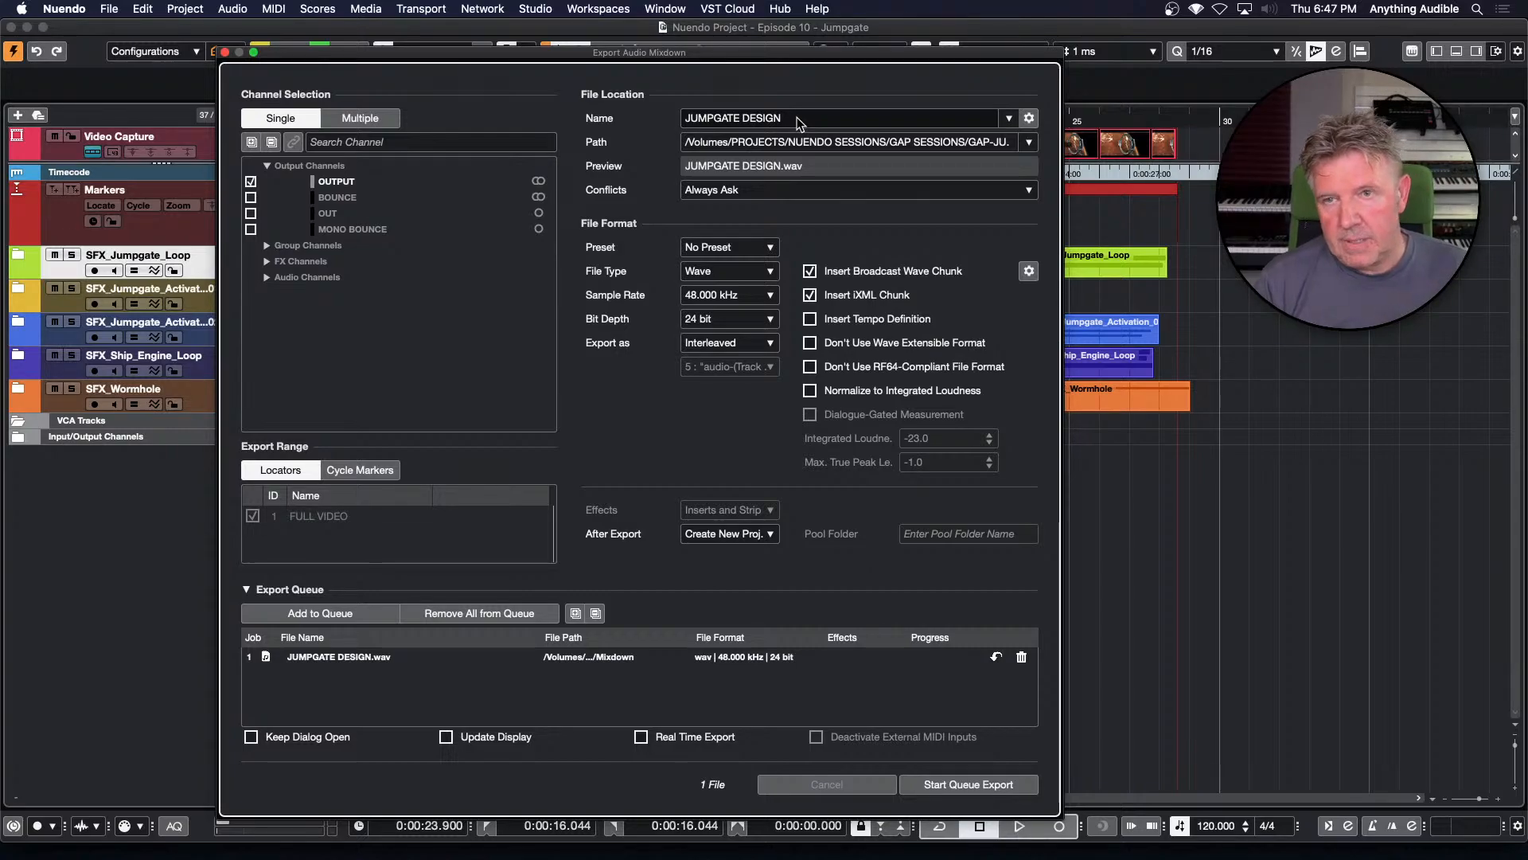
{"action": "left_click", "coordinate": [1027, 121]}
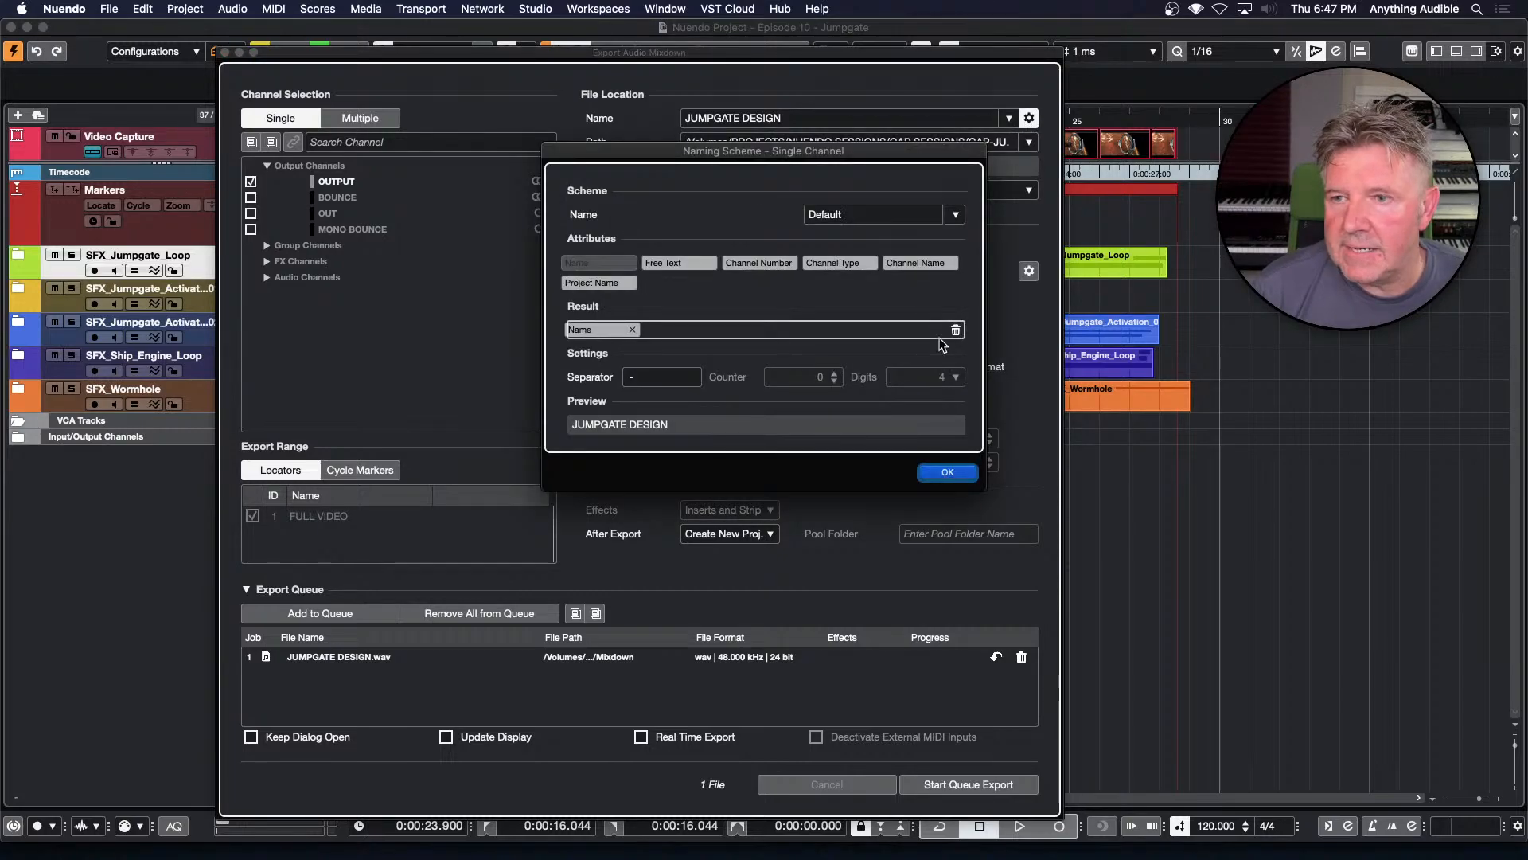
{"action": "left_click", "coordinate": [947, 471]}
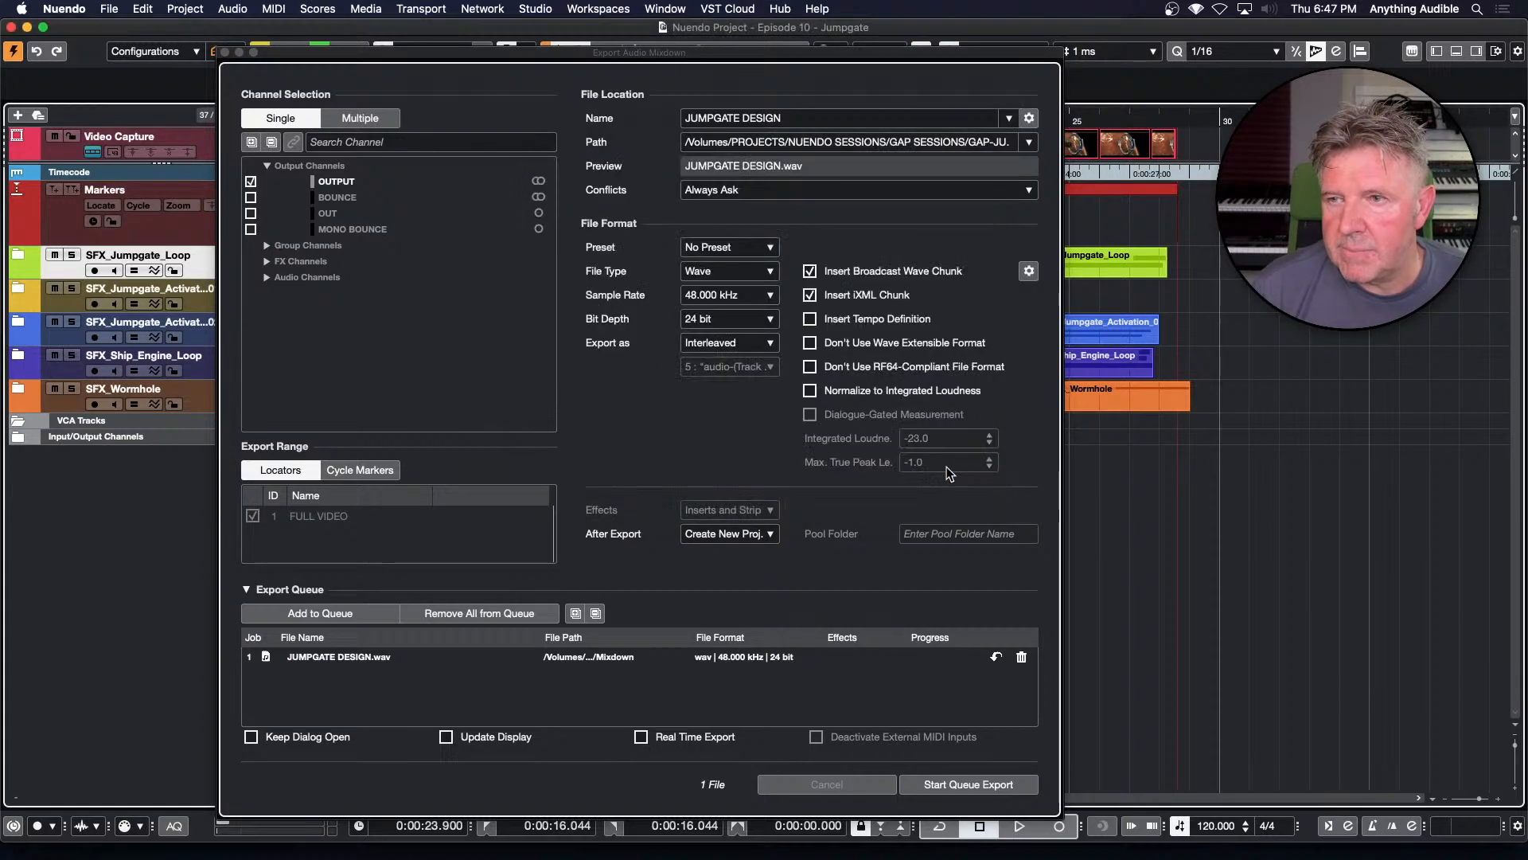
{"action": "left_click", "coordinate": [1013, 117]}
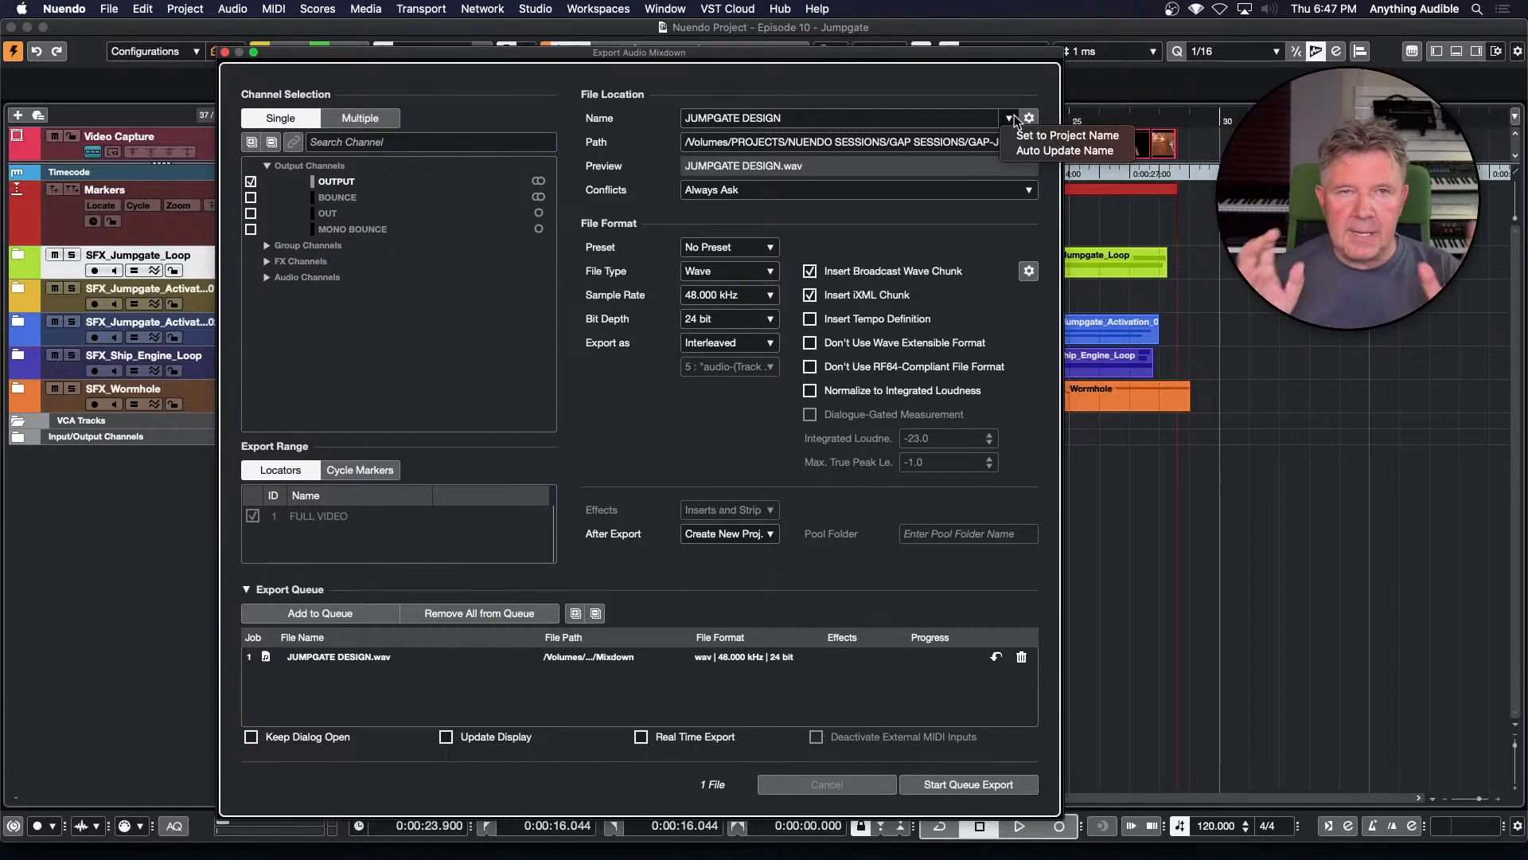
{"action": "left_click", "coordinate": [885, 117]}
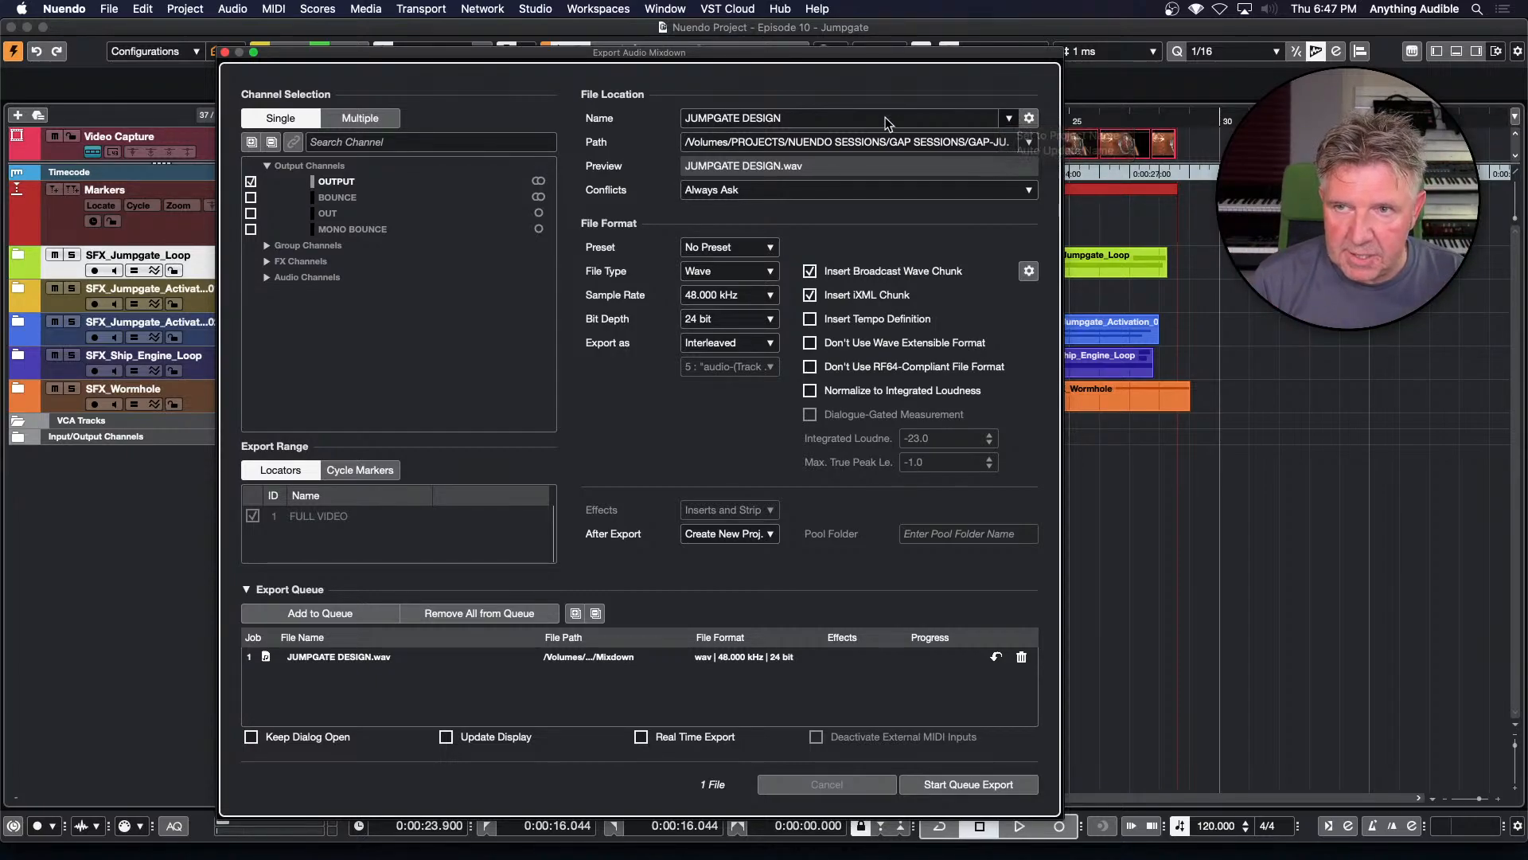
{"action": "left_click", "coordinate": [888, 121]}
{"action": "left_click", "coordinate": [979, 93]}
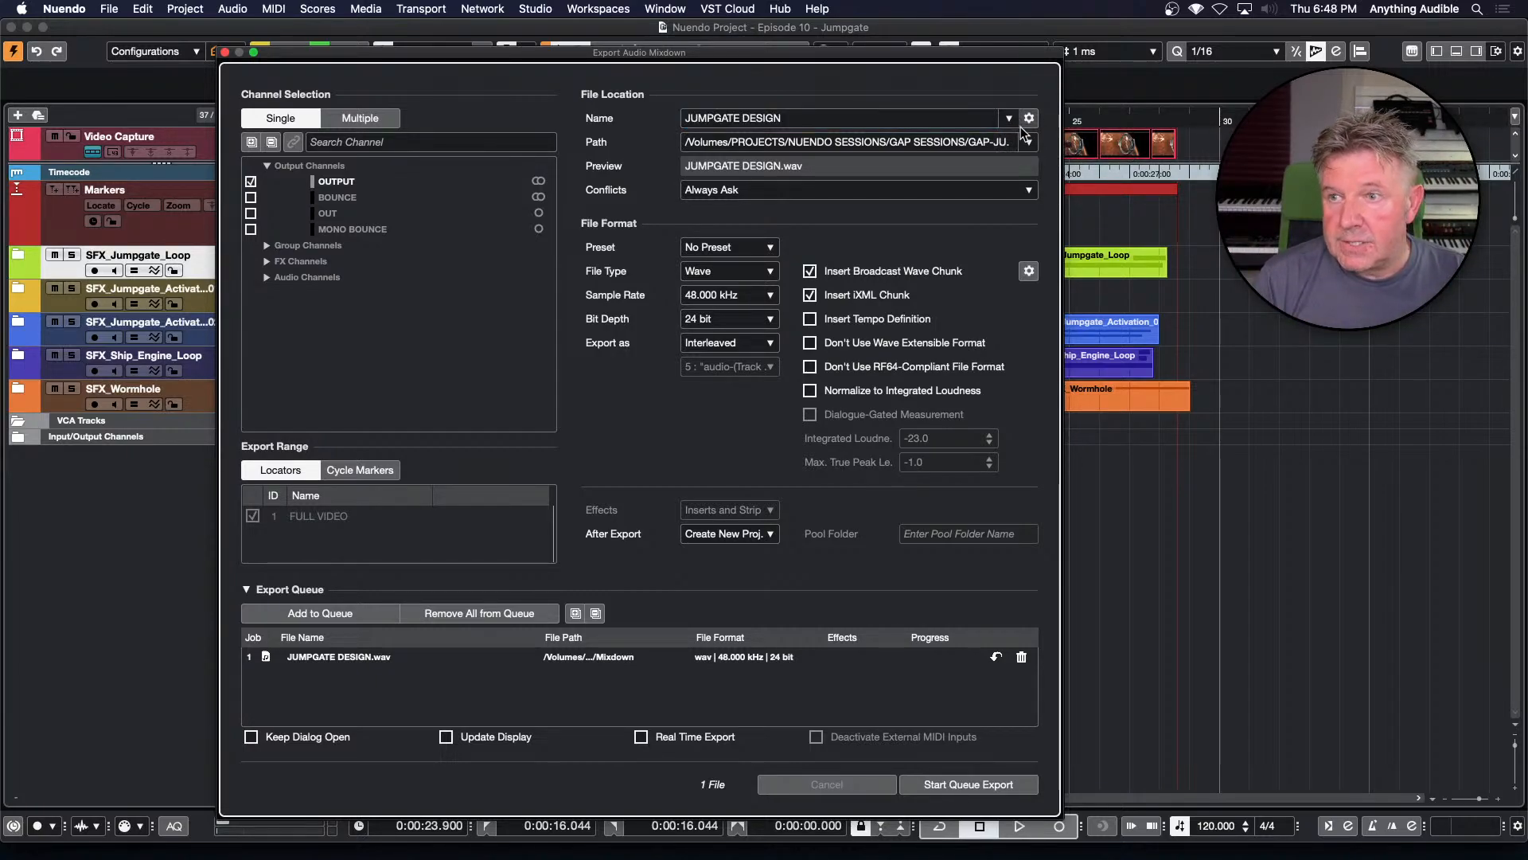
{"action": "left_click", "coordinate": [1010, 120]}
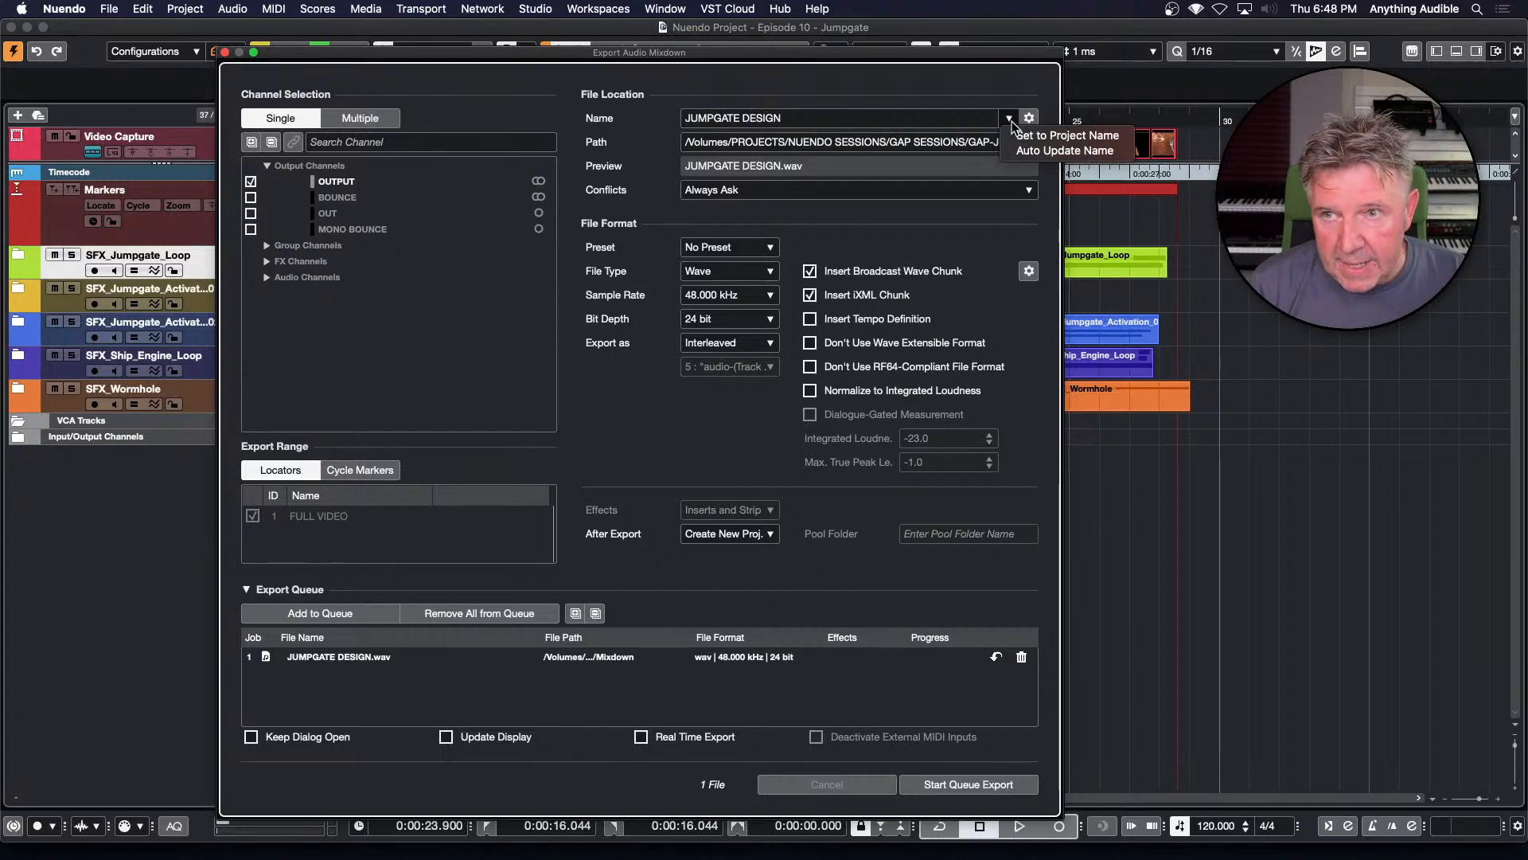
{"action": "left_click", "coordinate": [968, 88]}
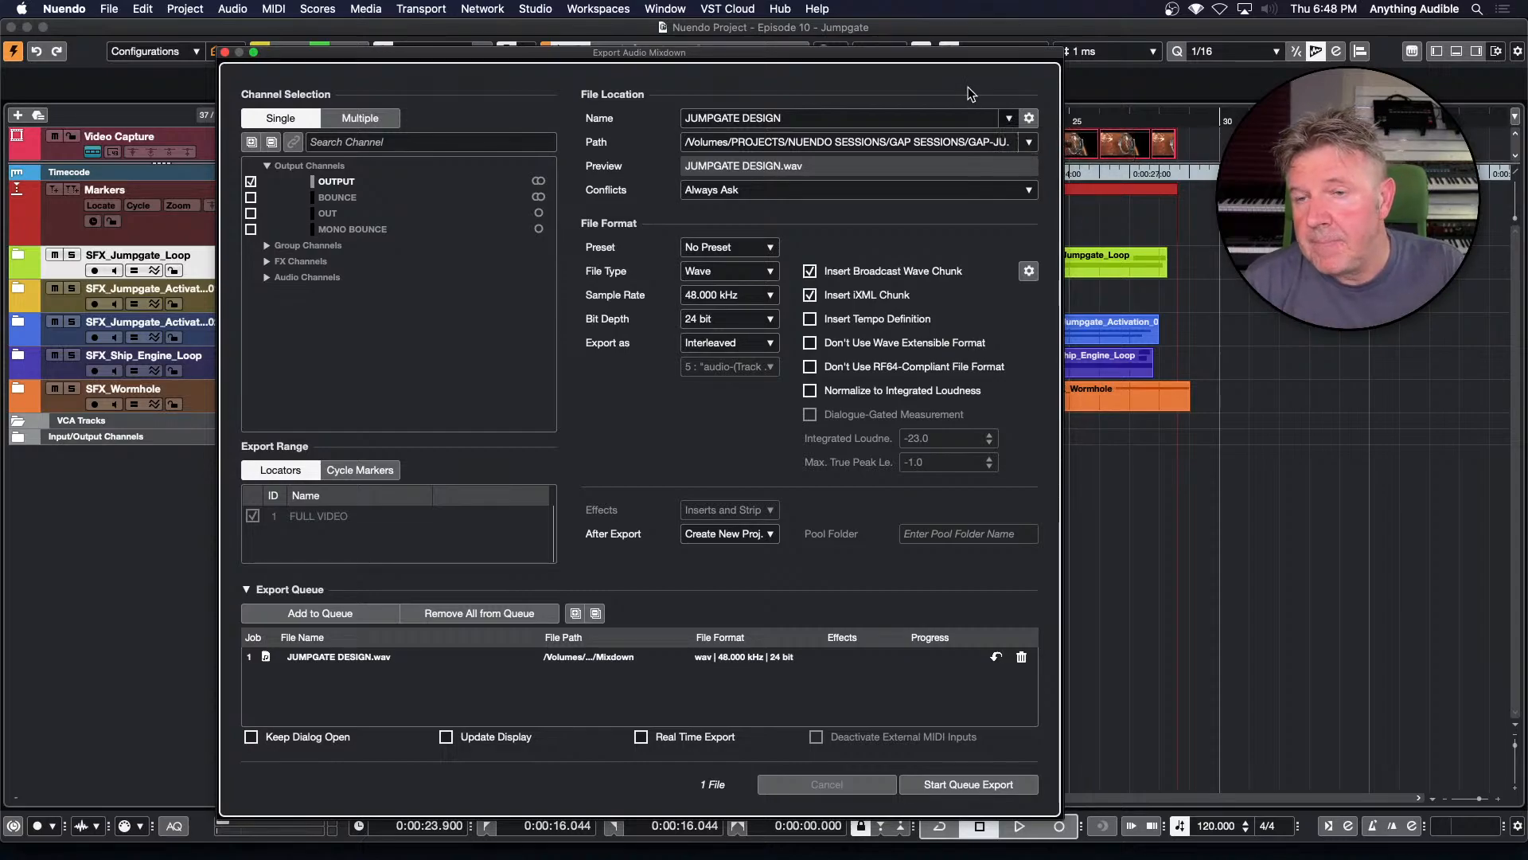
{"action": "left_click", "coordinate": [1031, 142]}
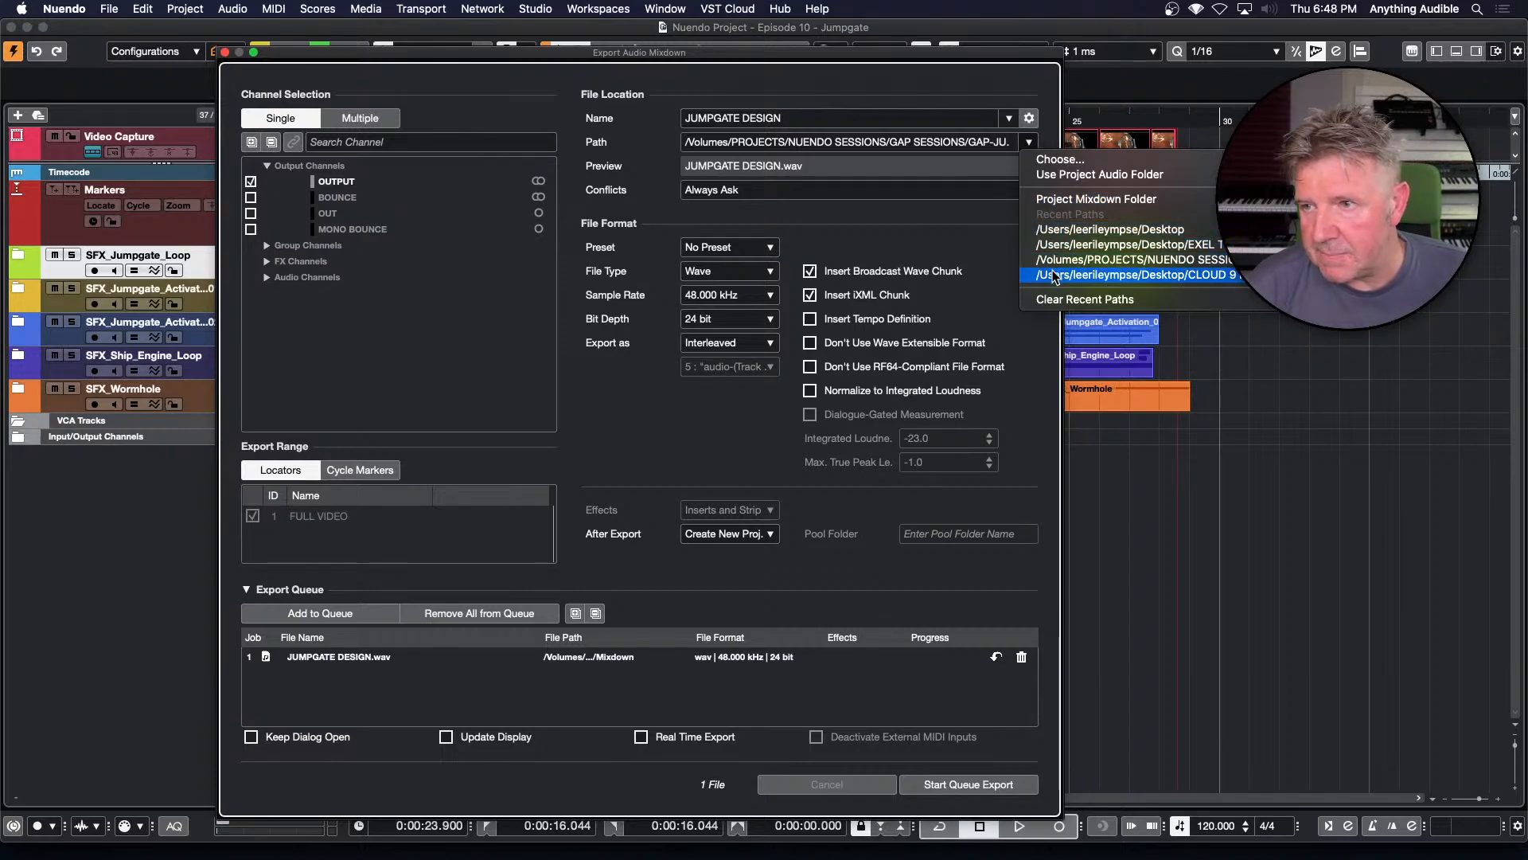
{"action": "left_click", "coordinate": [1040, 64]}
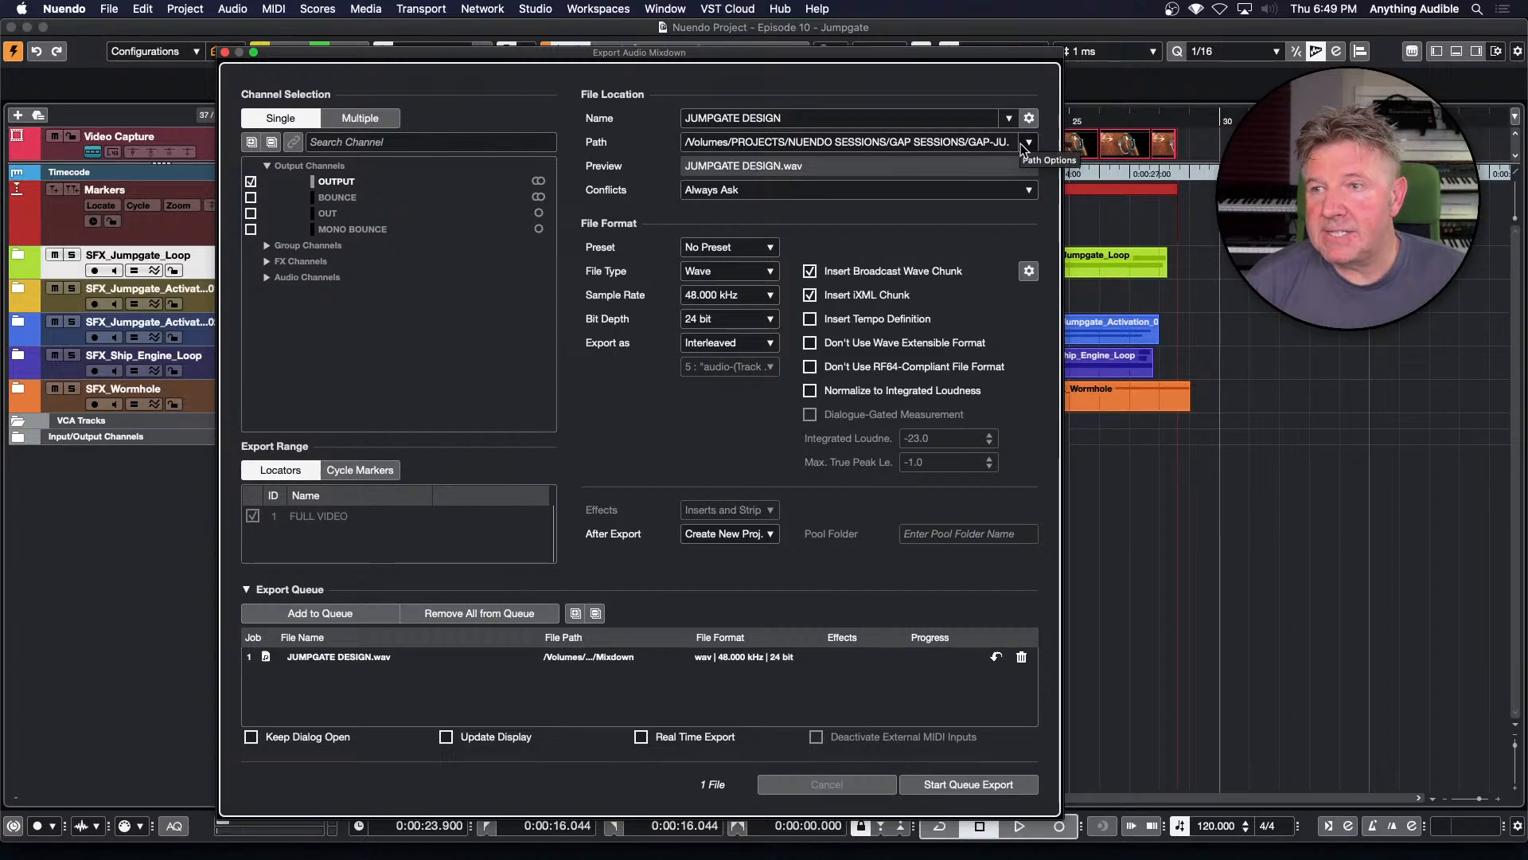
Add the Project Name attribute to the single-channel naming scheme, try it ahead of Name, and place it after Name
{"action": "left_click", "coordinate": [1030, 118]}
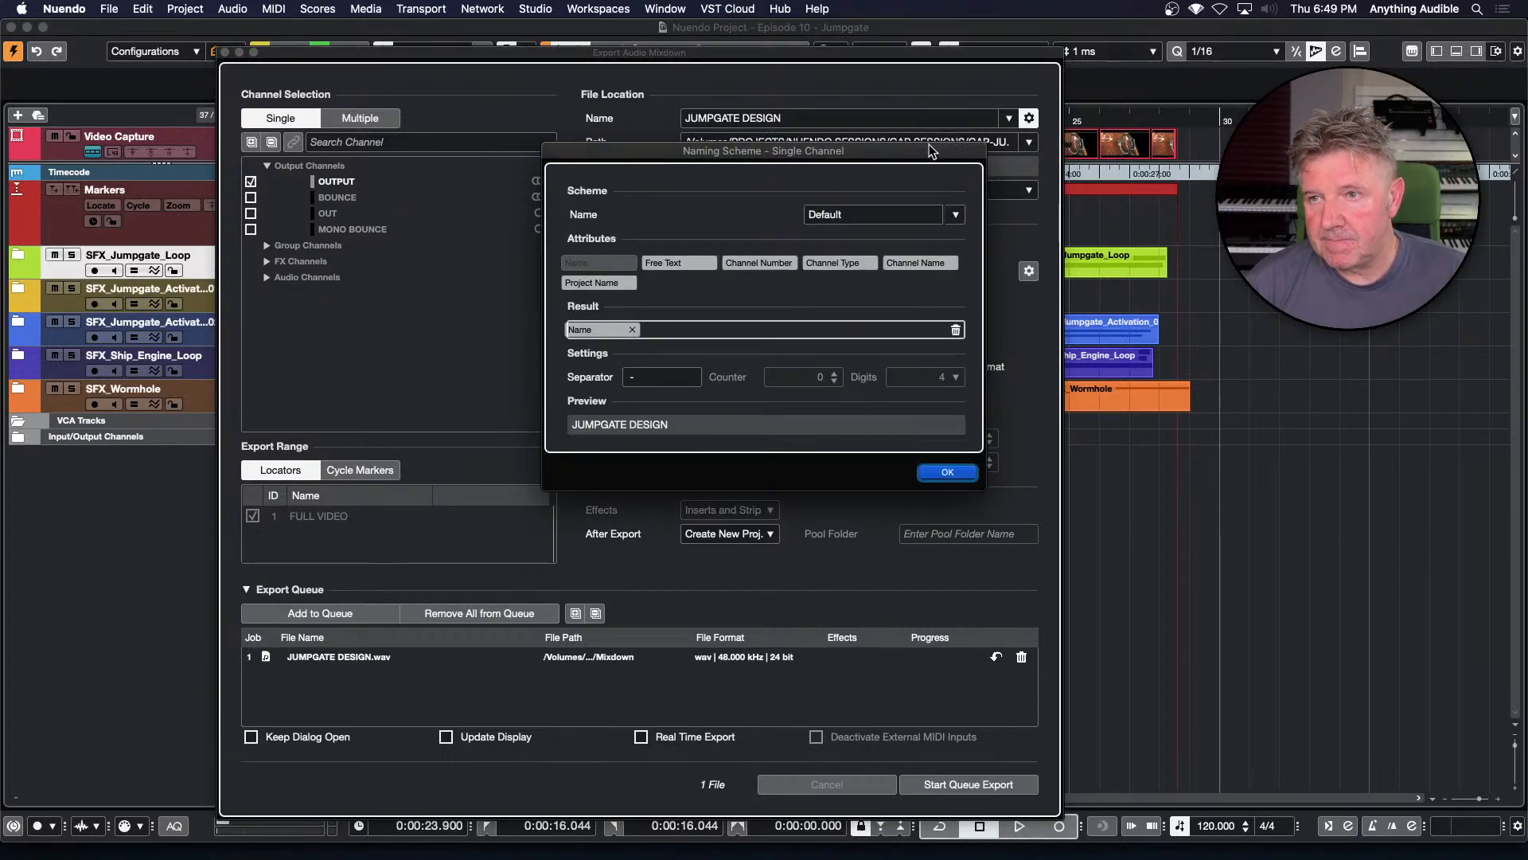
{"action": "left_click_drag", "start_coordinate": [929, 147], "coordinate": [857, 211]}
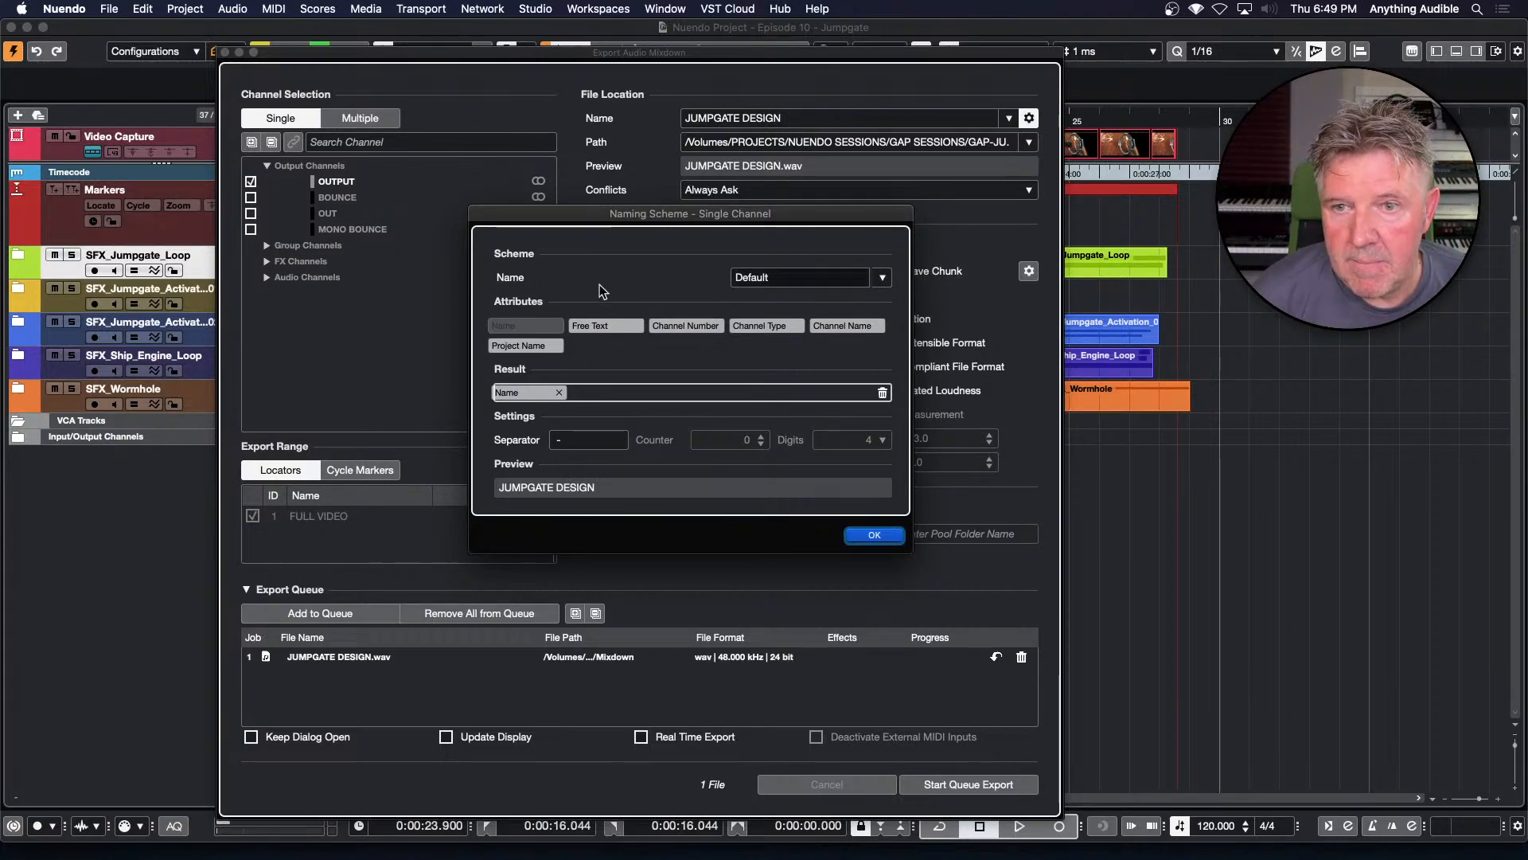
{"action": "left_click", "coordinate": [537, 345]}
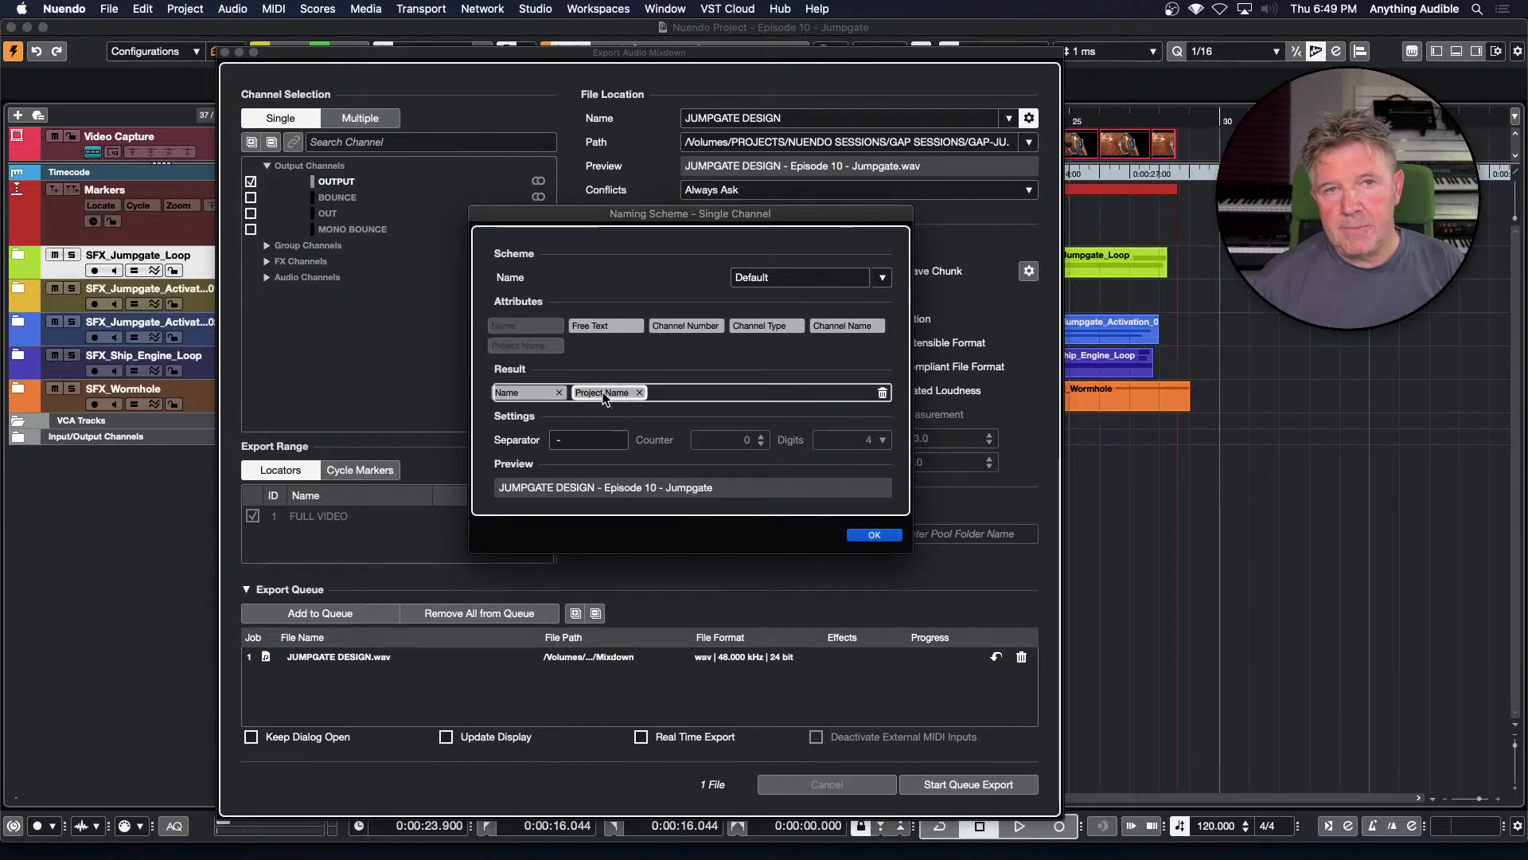
{"action": "left_click", "coordinate": [639, 393]}
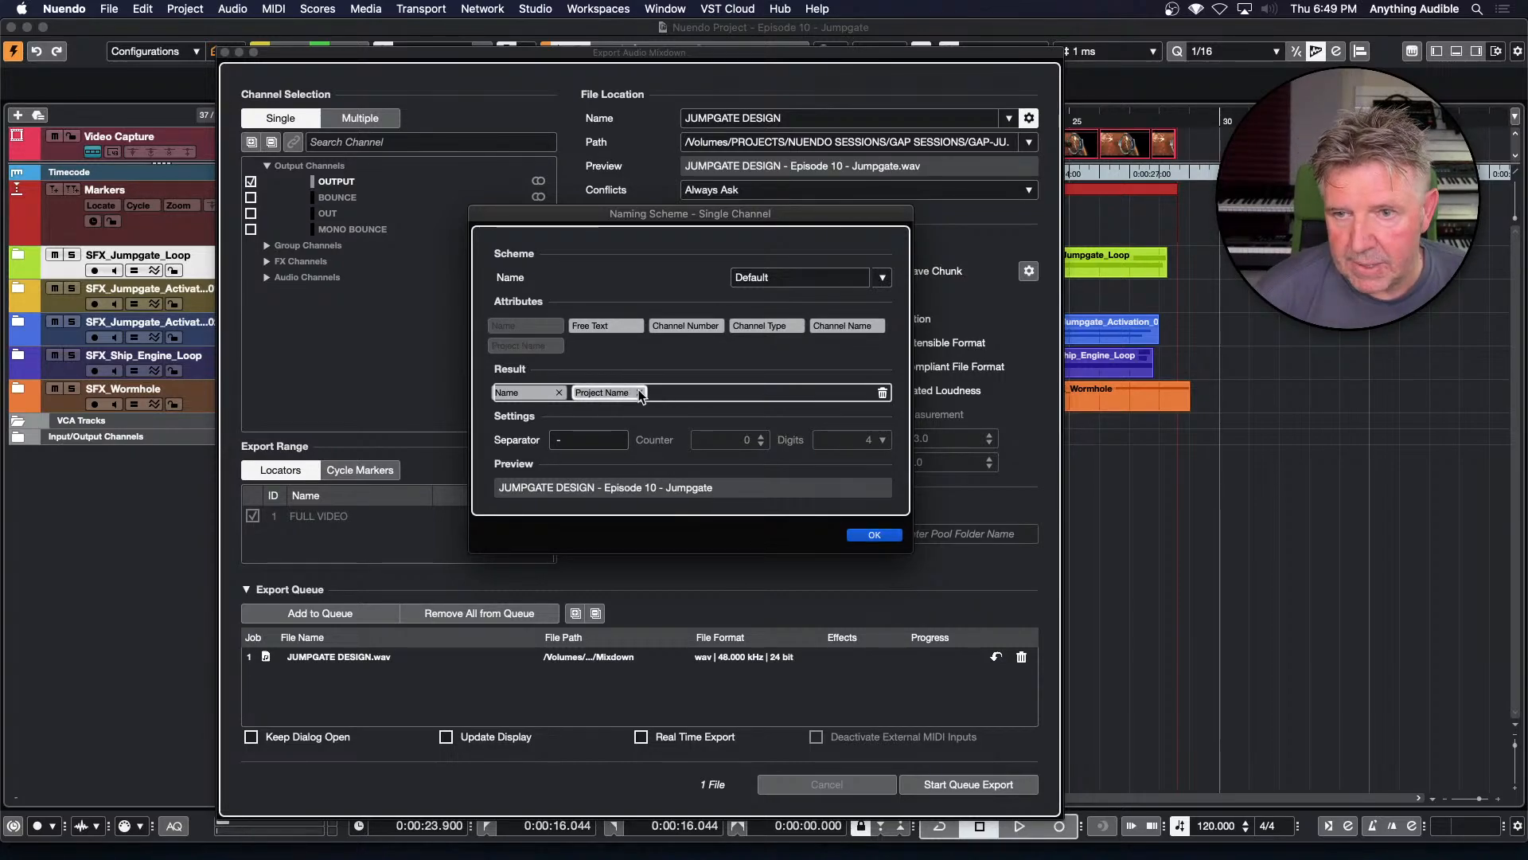
{"action": "left_click_drag", "start_coordinate": [538, 345], "coordinate": [597, 393]}
{"action": "left_click", "coordinate": [639, 393]}
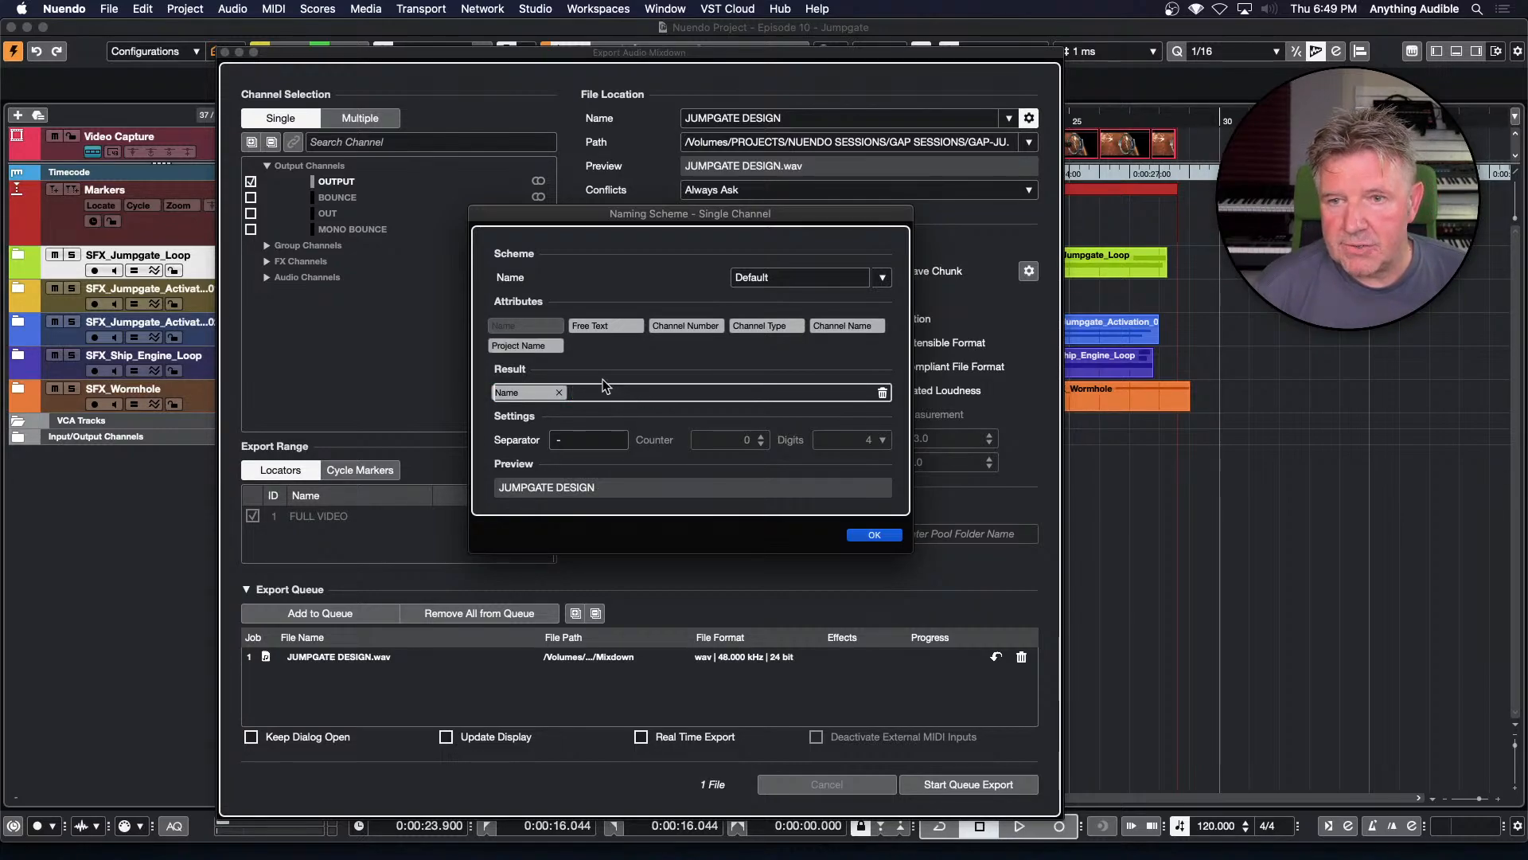
{"action": "left_click_drag", "start_coordinate": [536, 345], "coordinate": [502, 396]}
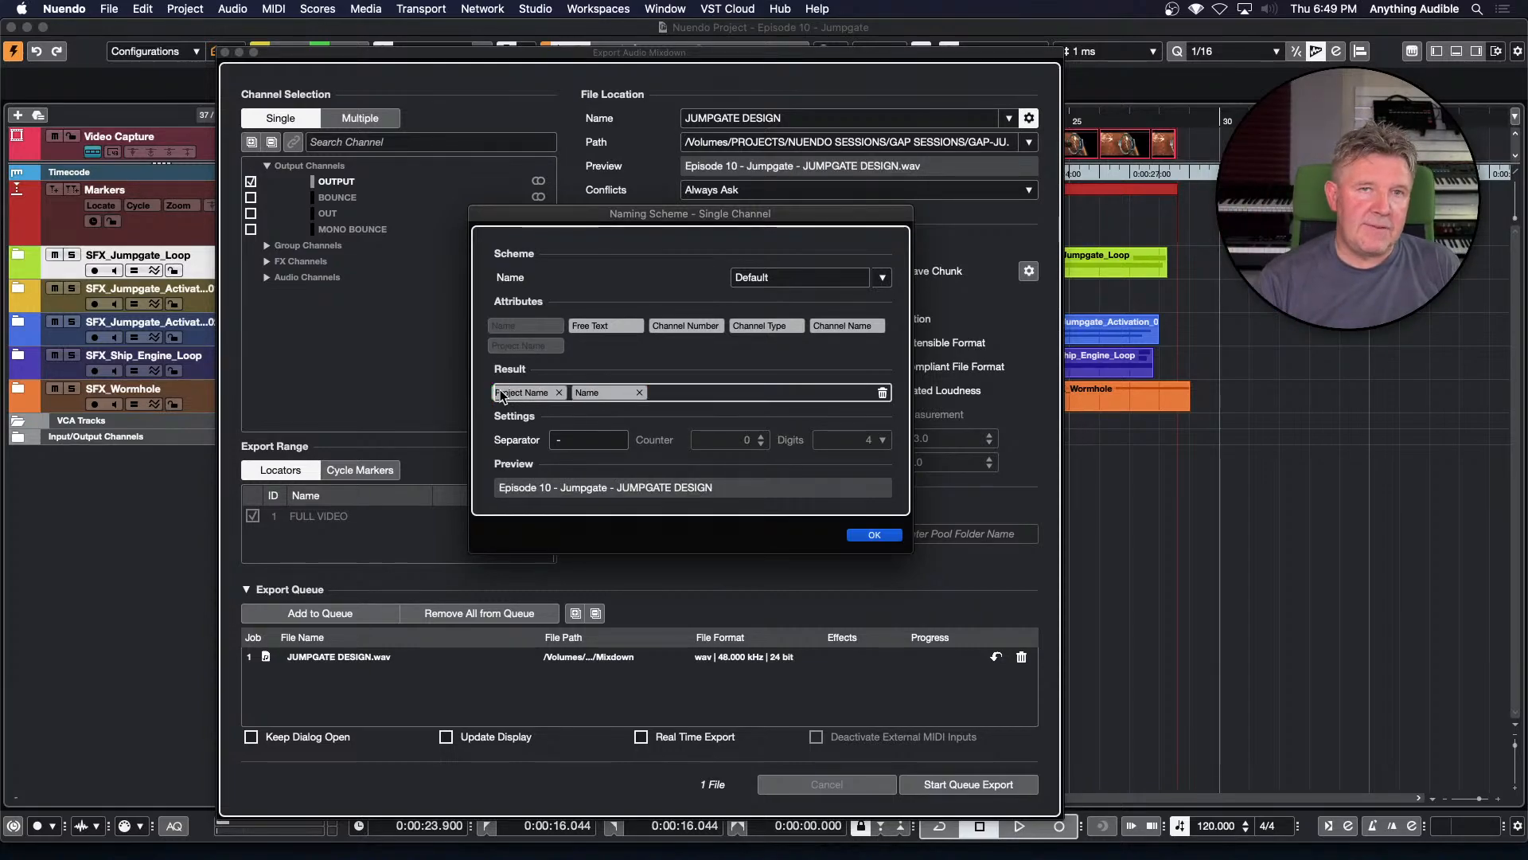
{"action": "left_click_drag", "start_coordinate": [512, 390], "coordinate": [661, 393]}
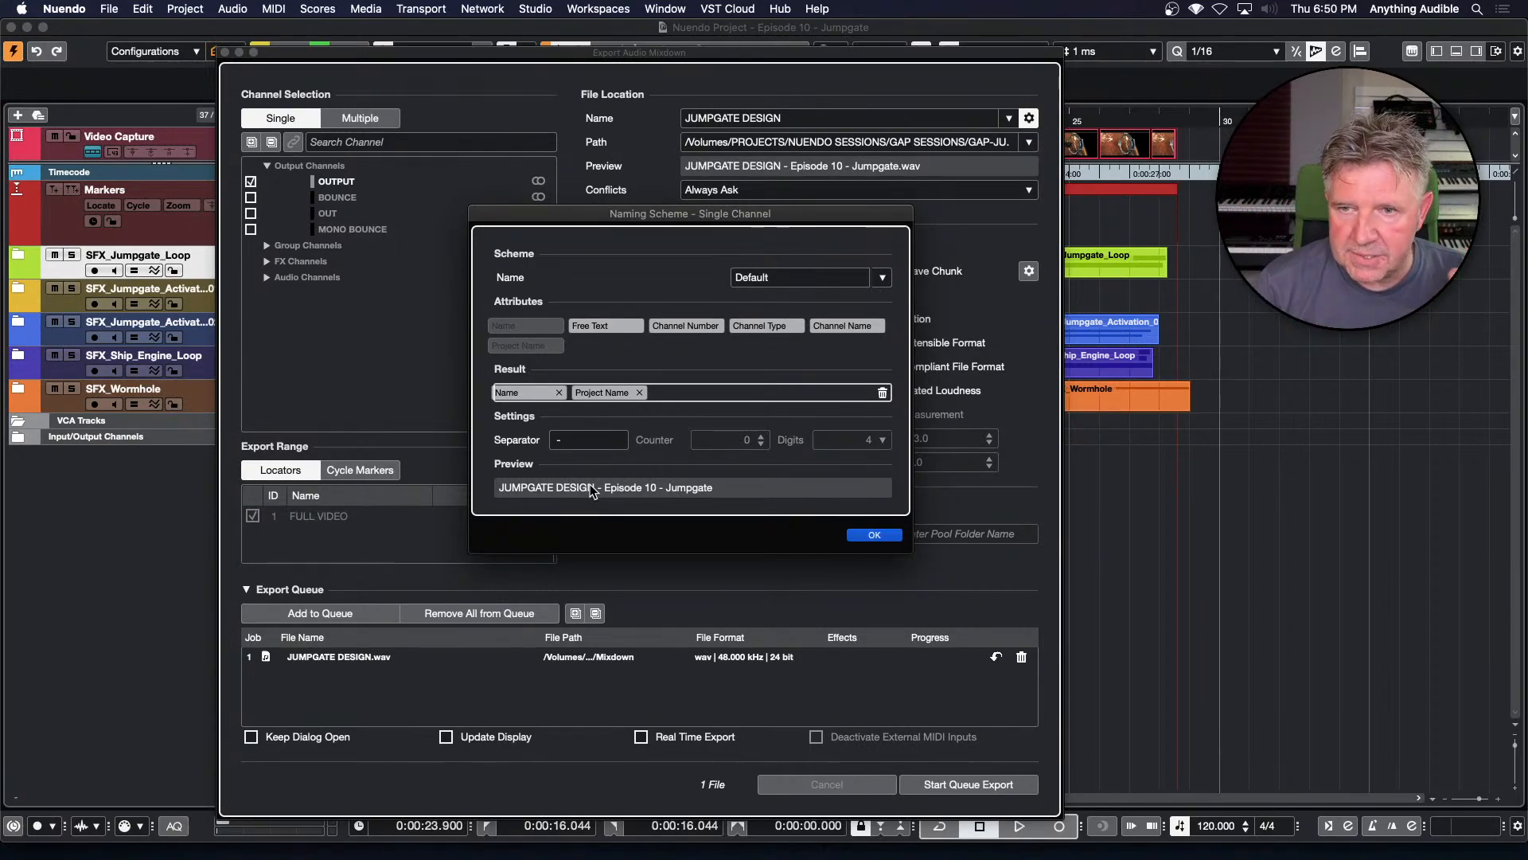
Try the Free Text and Channel Type attributes in turn at the end of the naming scheme, removing each again
{"action": "left_click", "coordinate": [624, 328]}
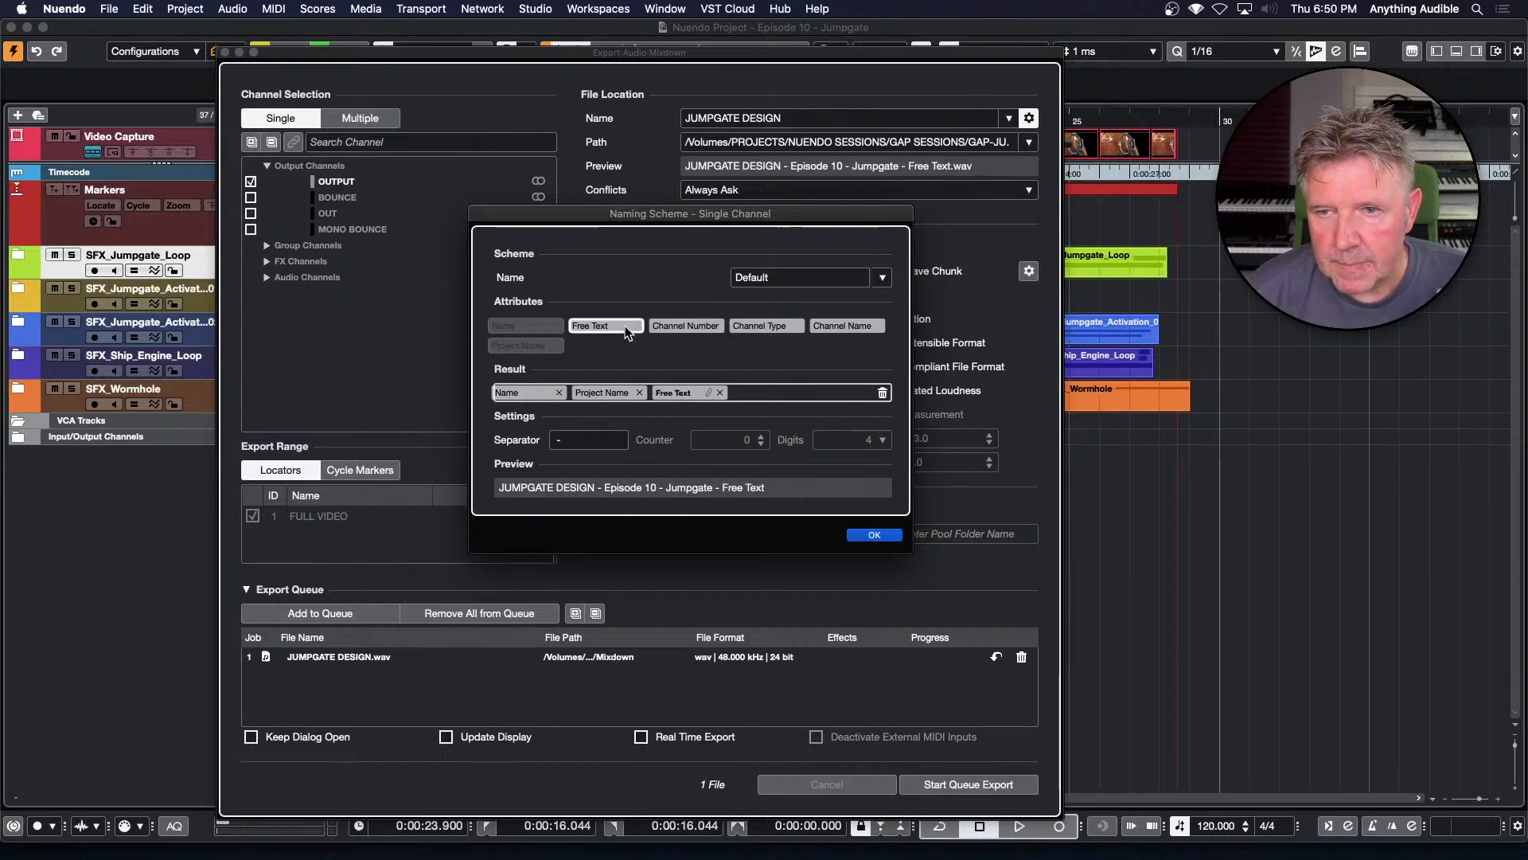
{"action": "double_click", "coordinate": [678, 393]}
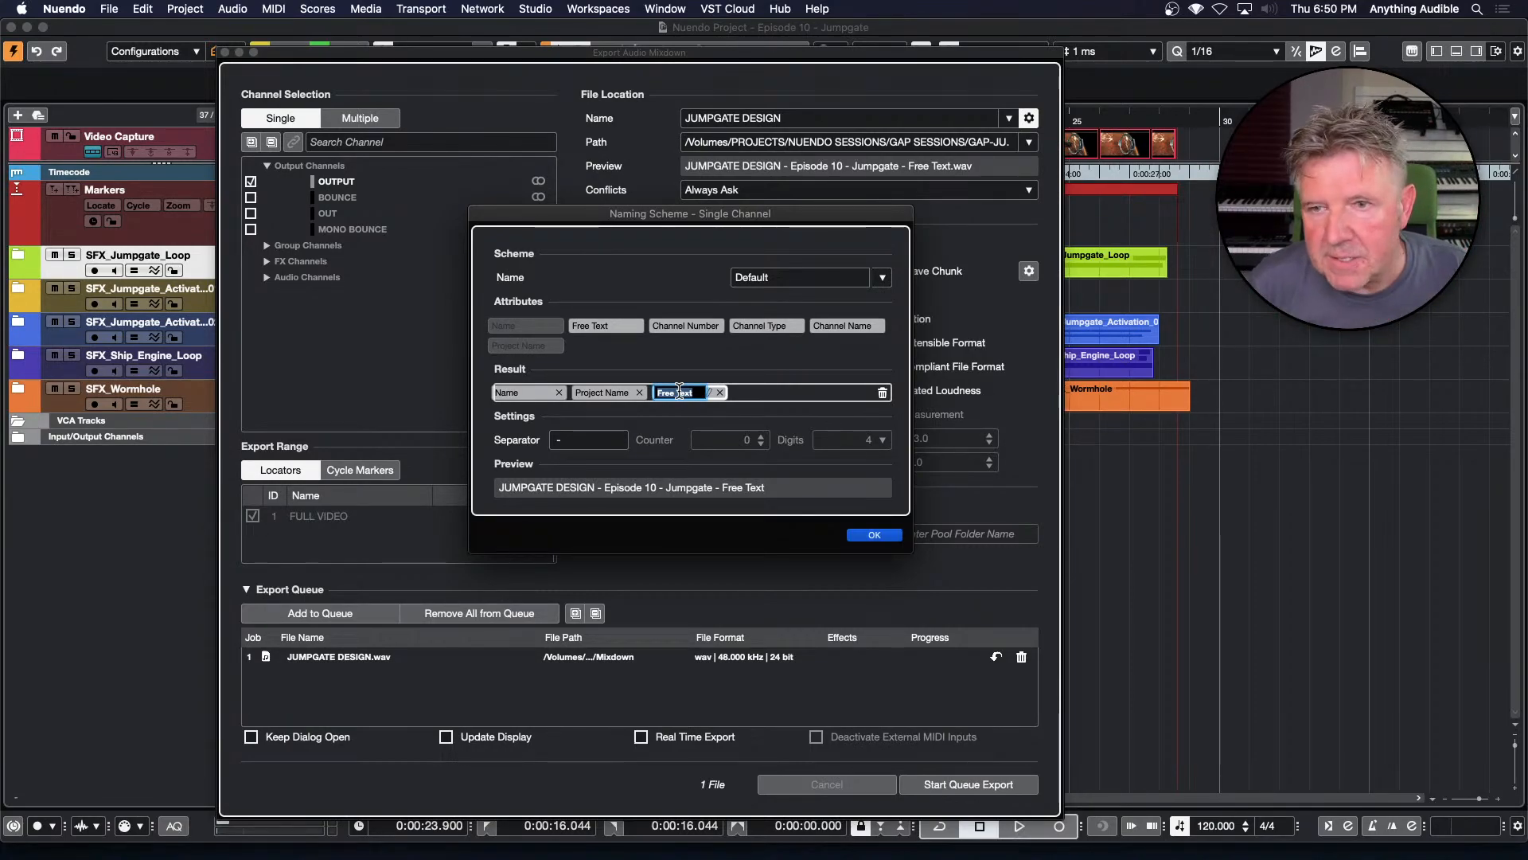
{"action": "left_click", "coordinate": [720, 392]}
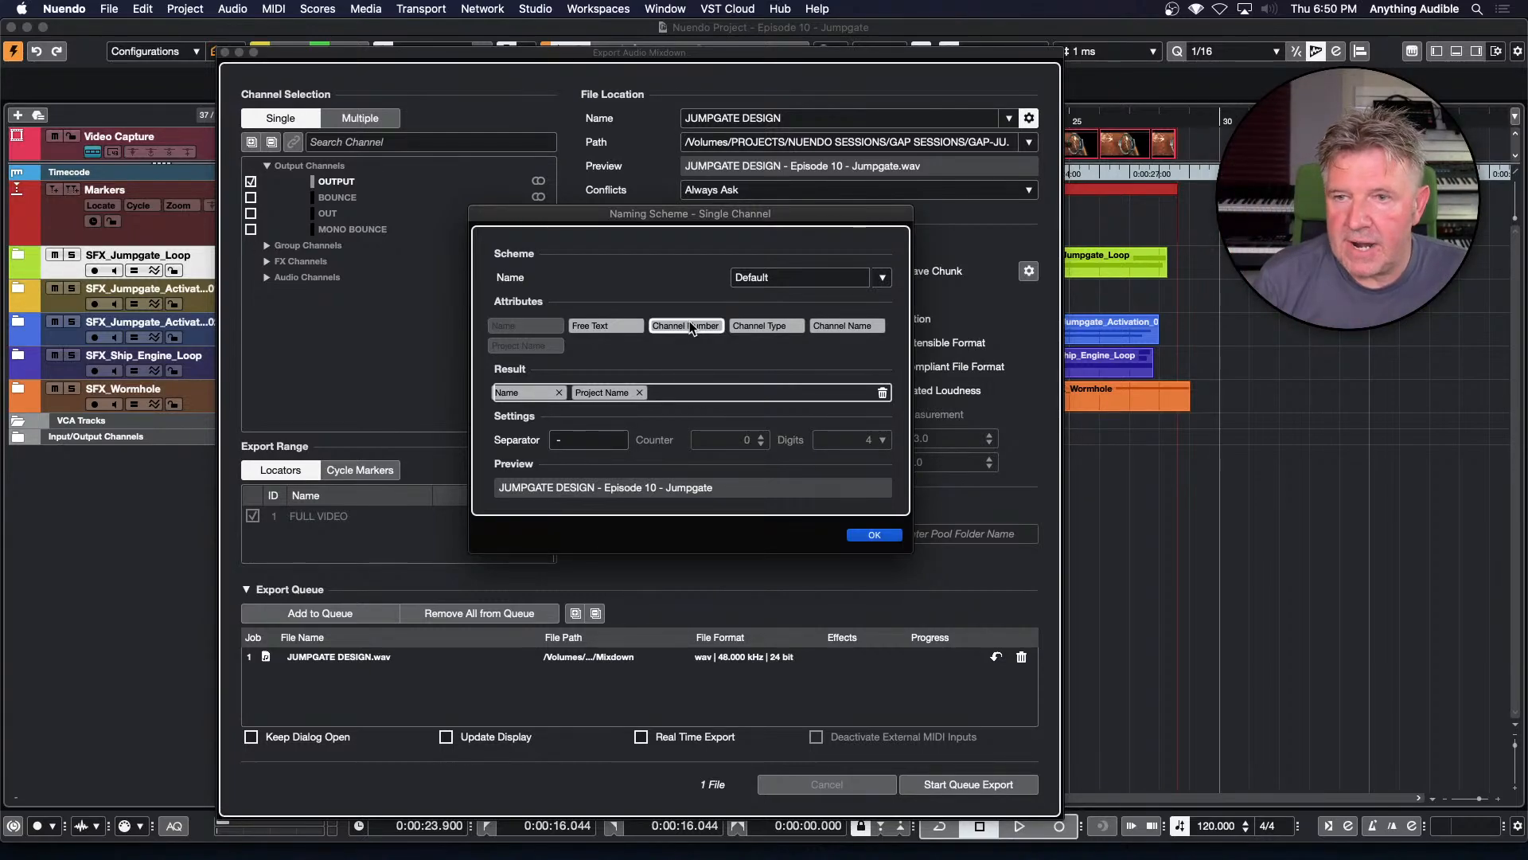
{"action": "left_click", "coordinate": [762, 327]}
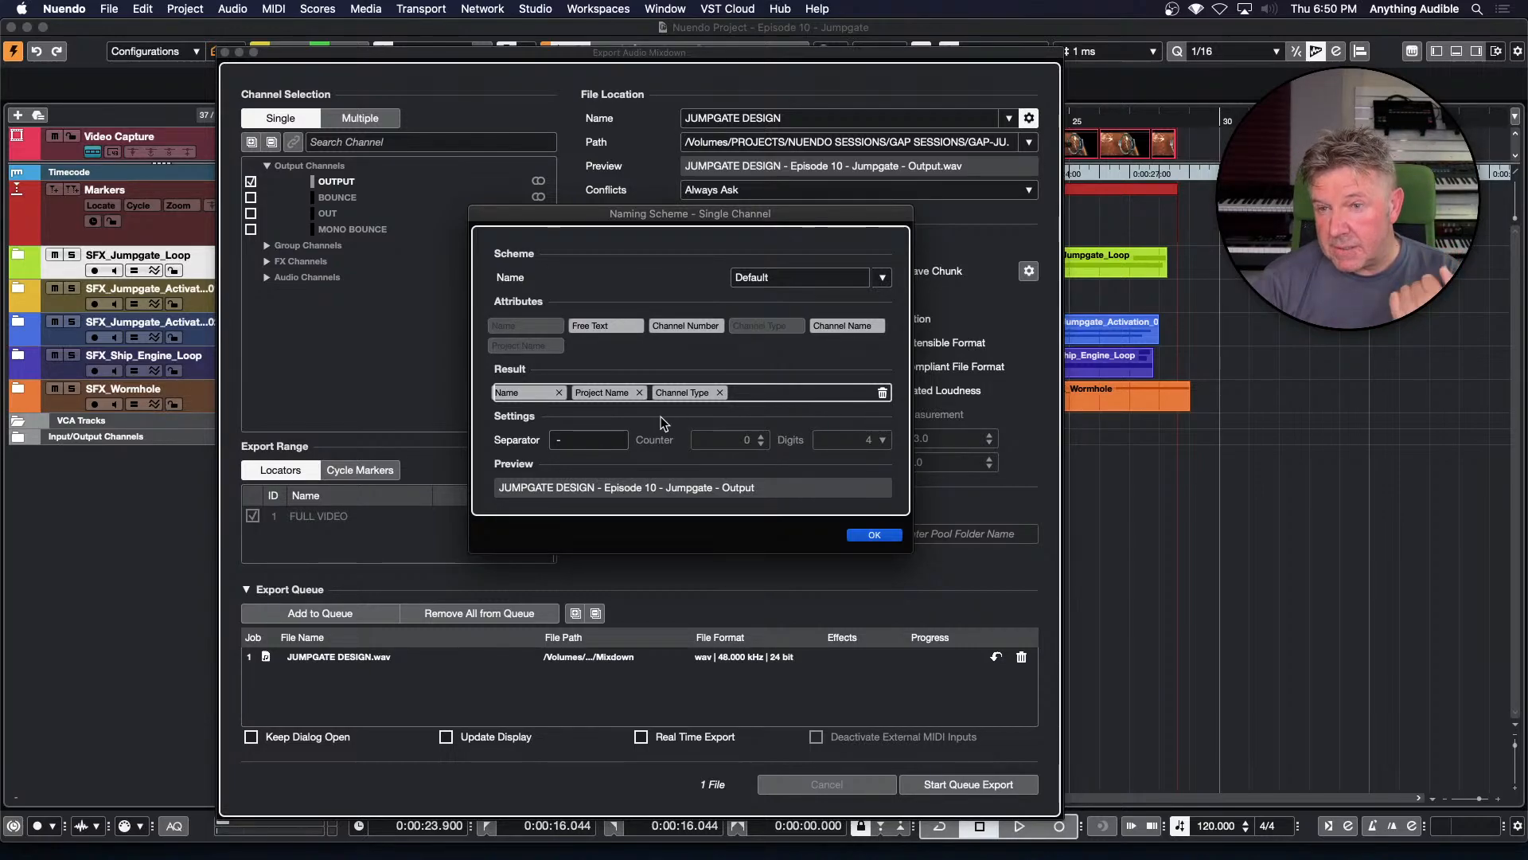
{"action": "left_click", "coordinate": [720, 392]}
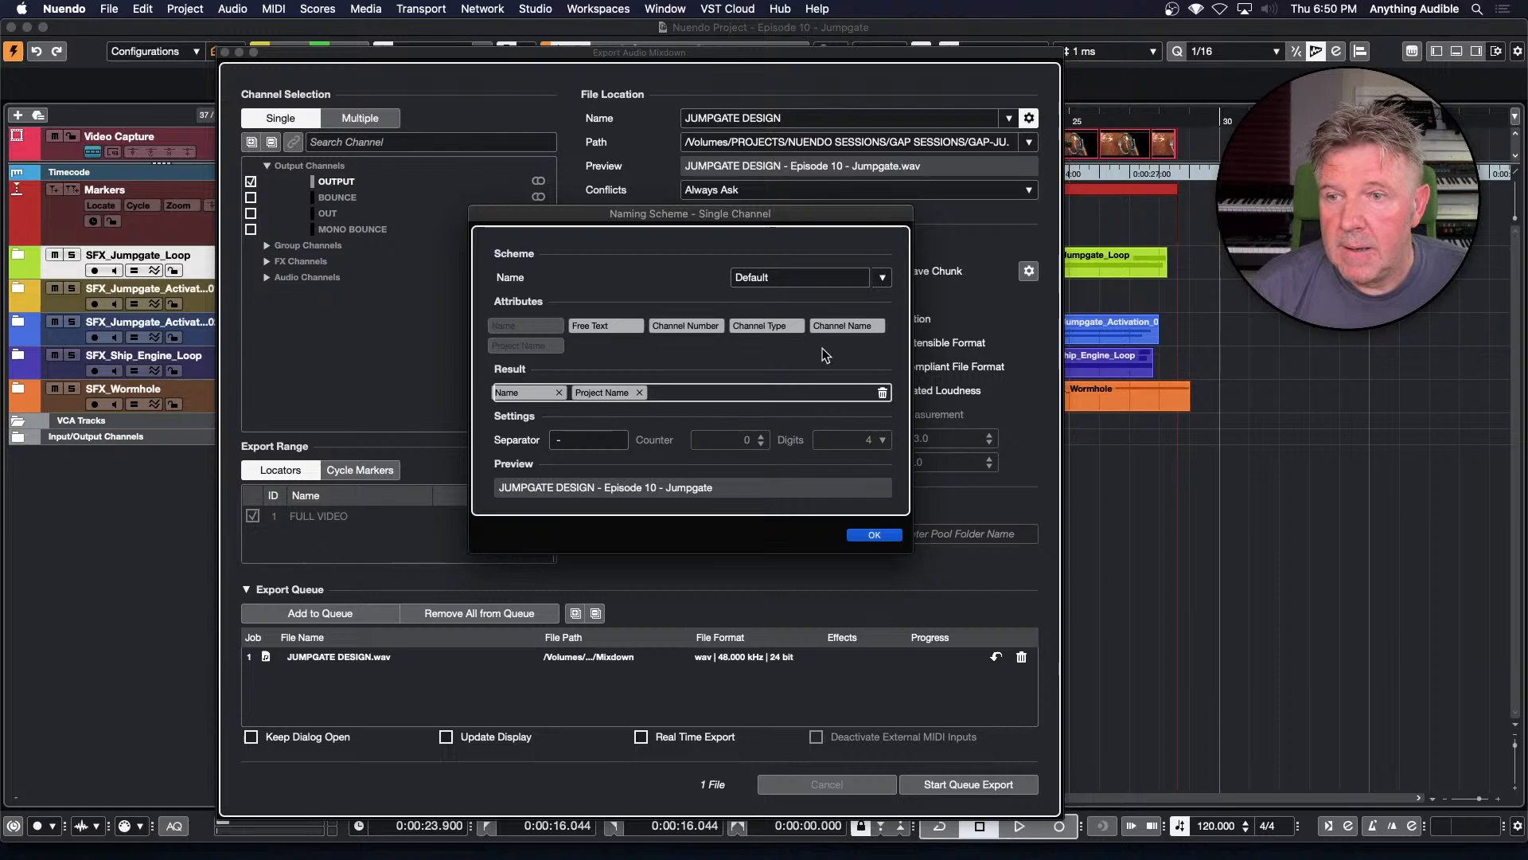
Add the Channel Name attribute after Project Name and confirm the naming scheme
{"action": "left_click", "coordinate": [866, 326]}
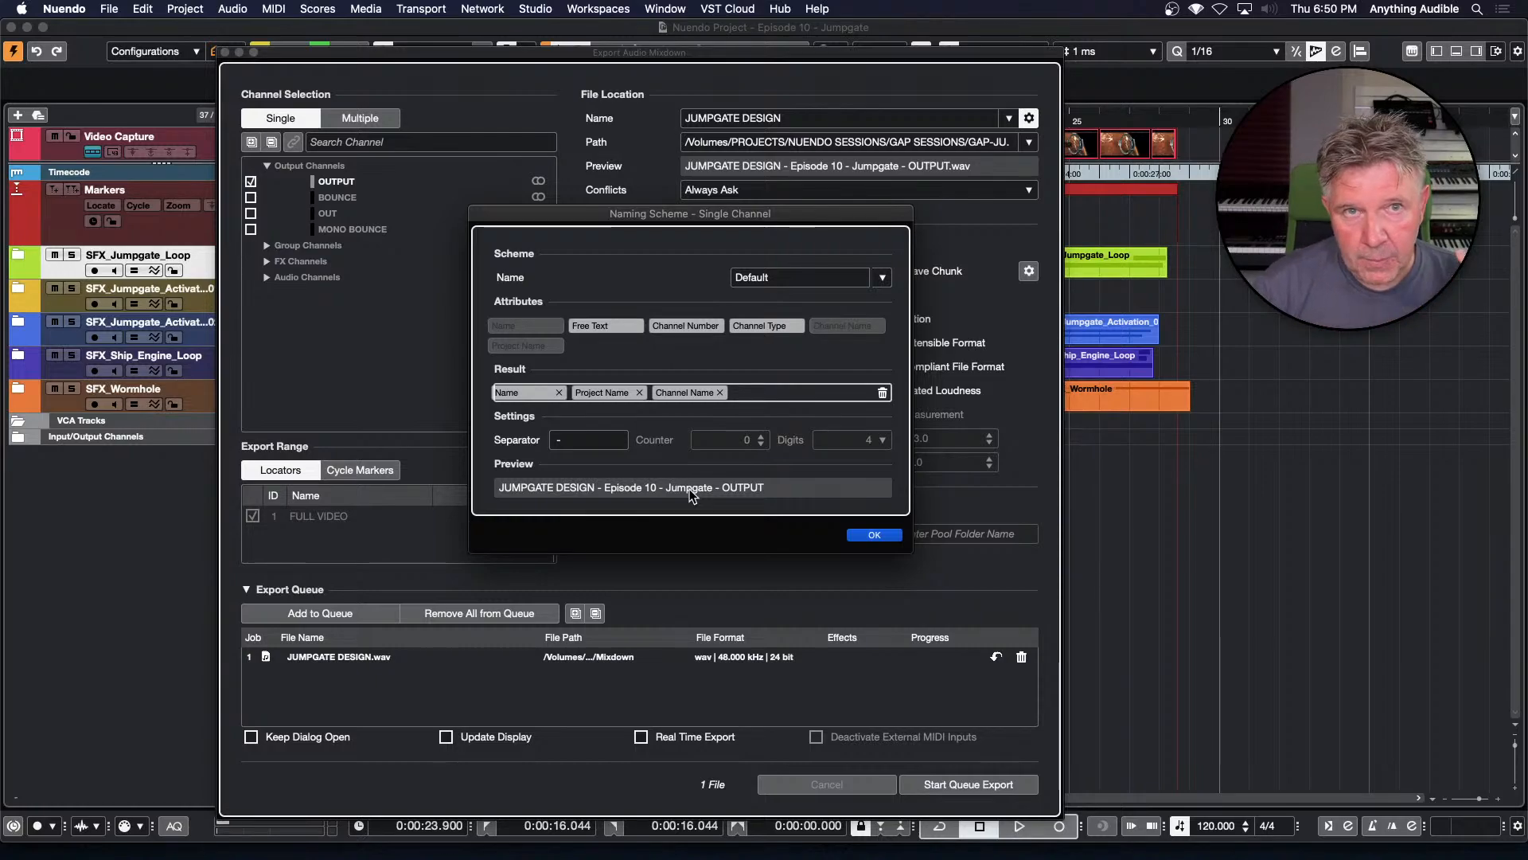
{"action": "left_click", "coordinate": [876, 534]}
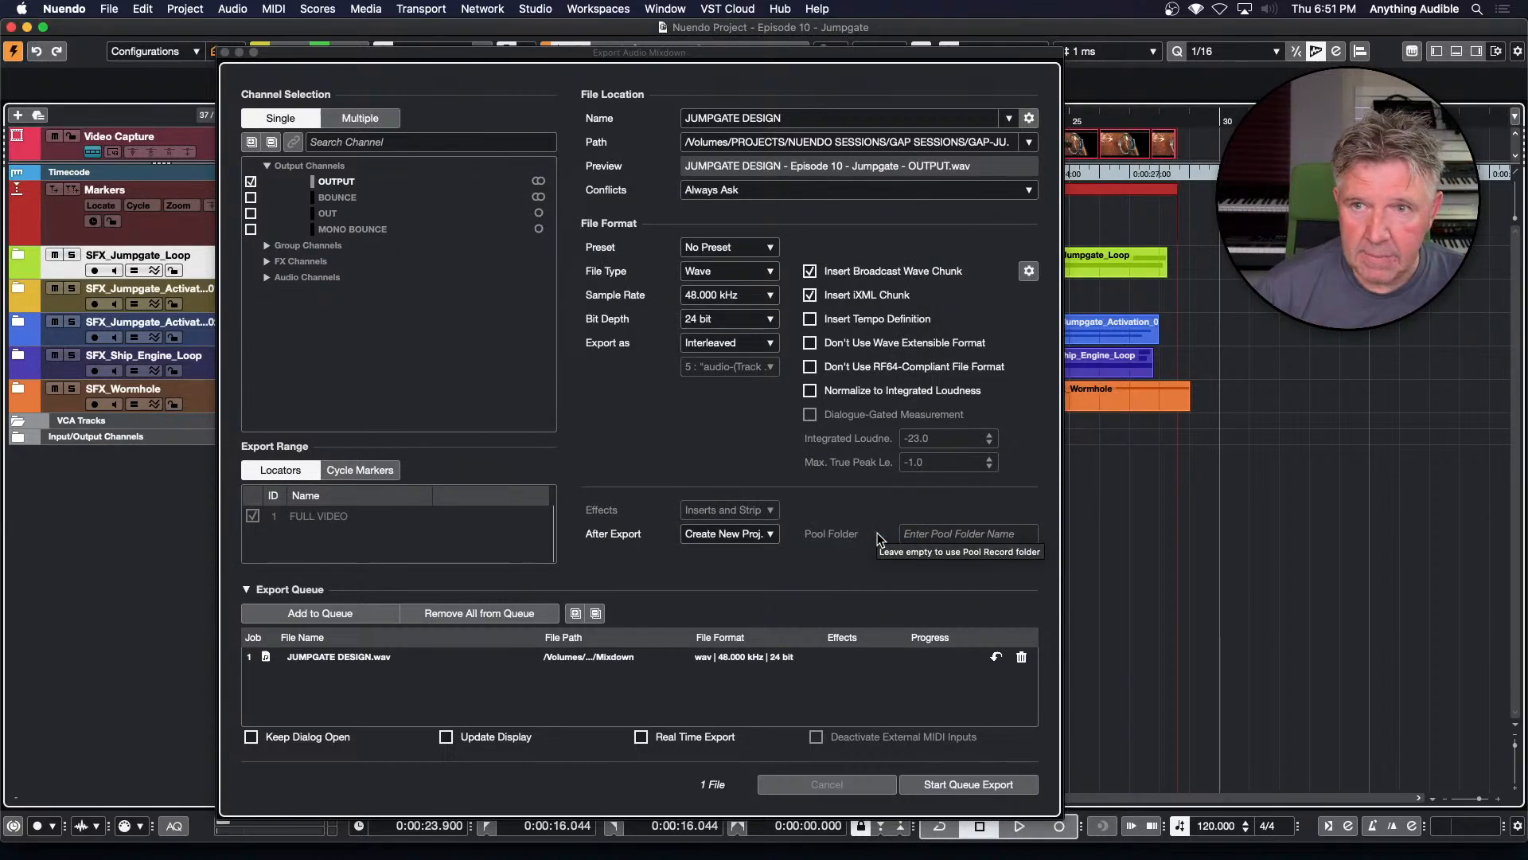
Check the file format preset options and set the export file type to MPEG 1 Layer 3
{"action": "left_click", "coordinate": [772, 248]}
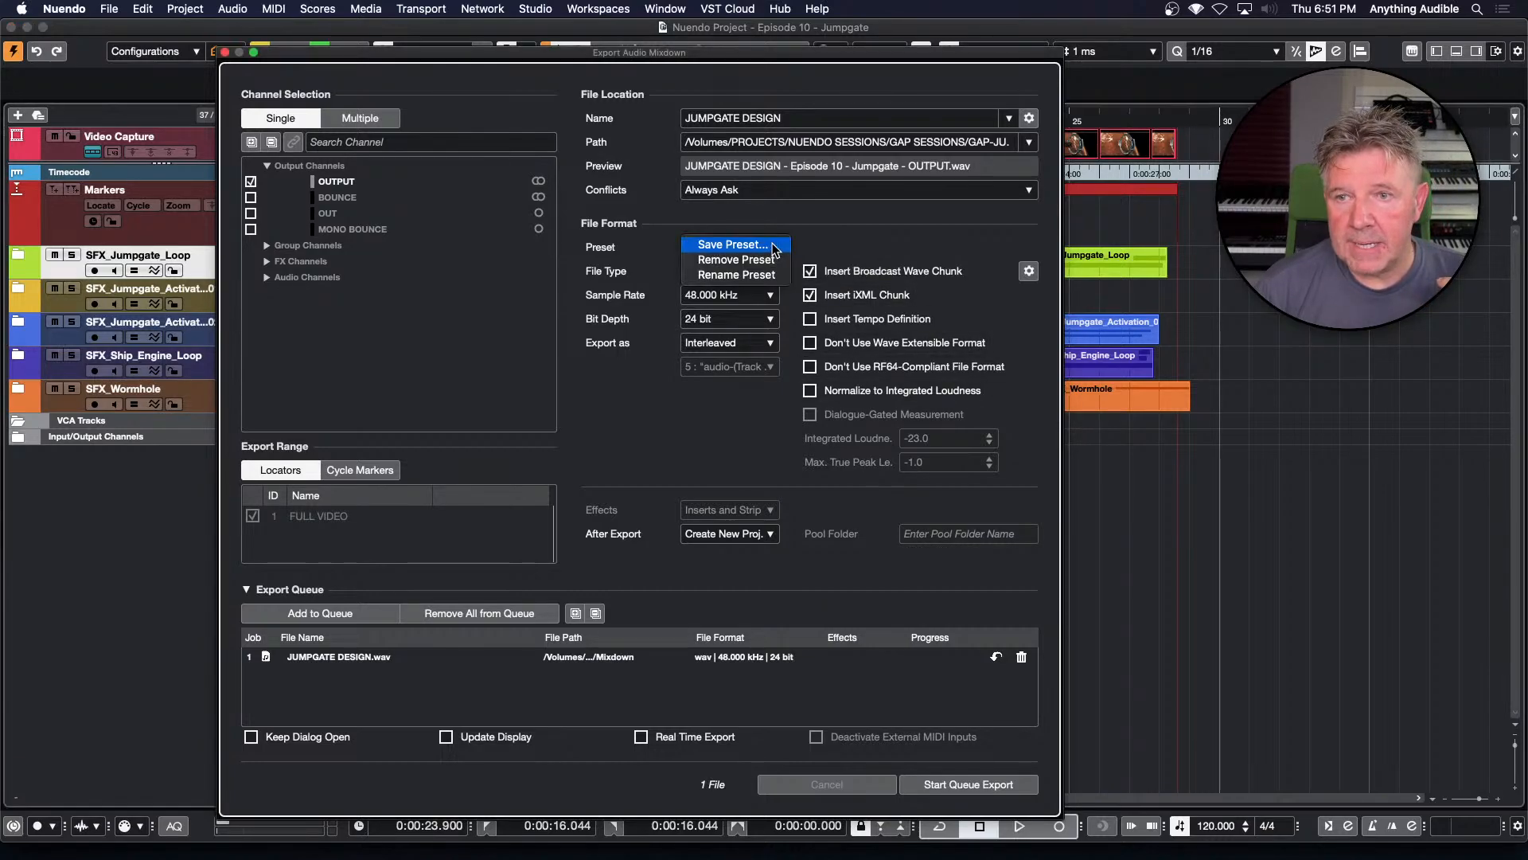
{"action": "left_click", "coordinate": [832, 247]}
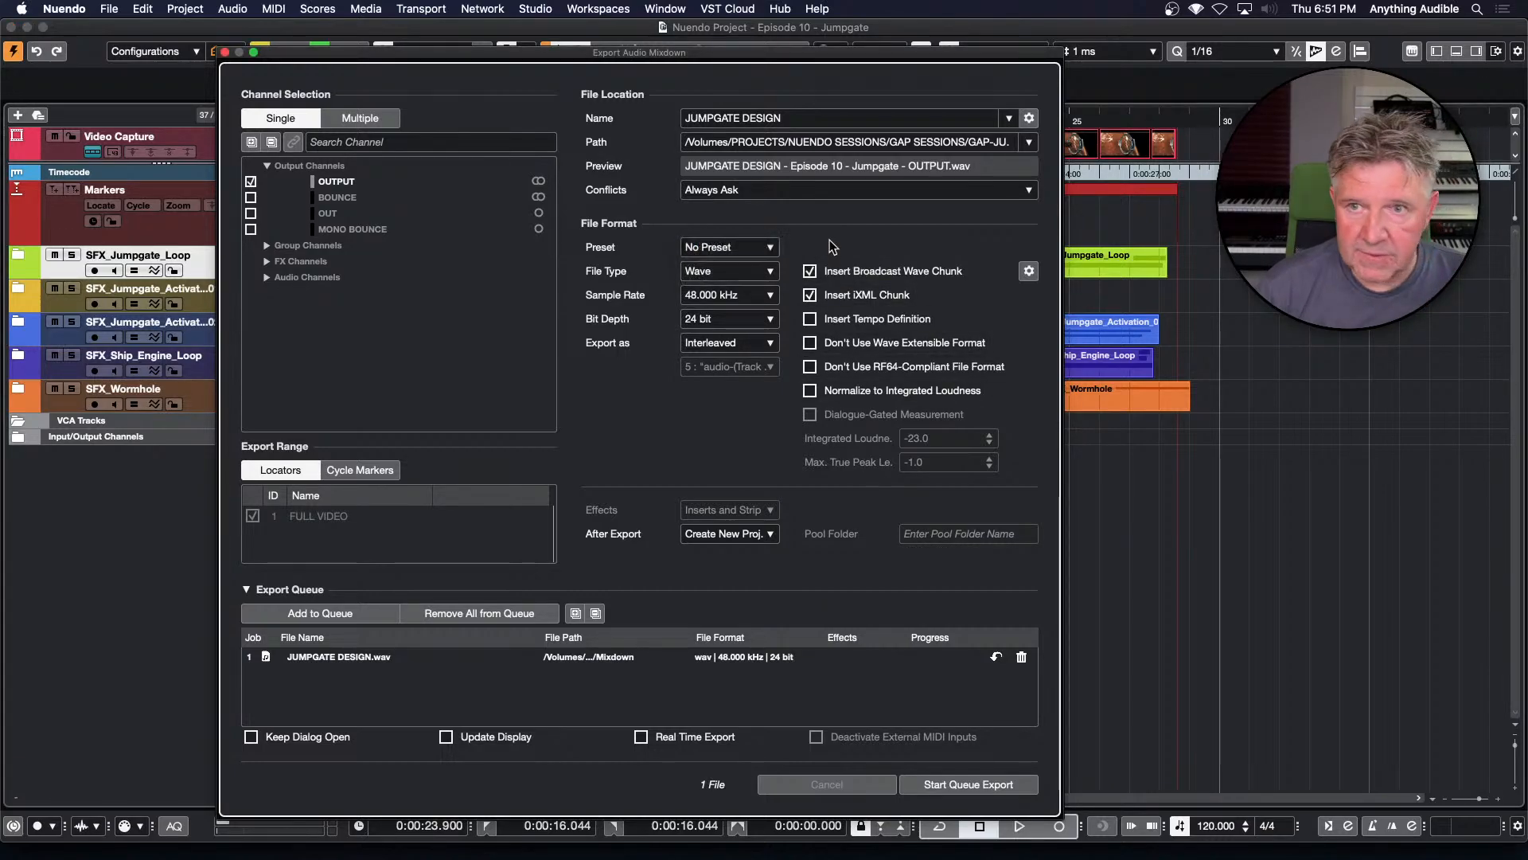
{"action": "left_click", "coordinate": [772, 273]}
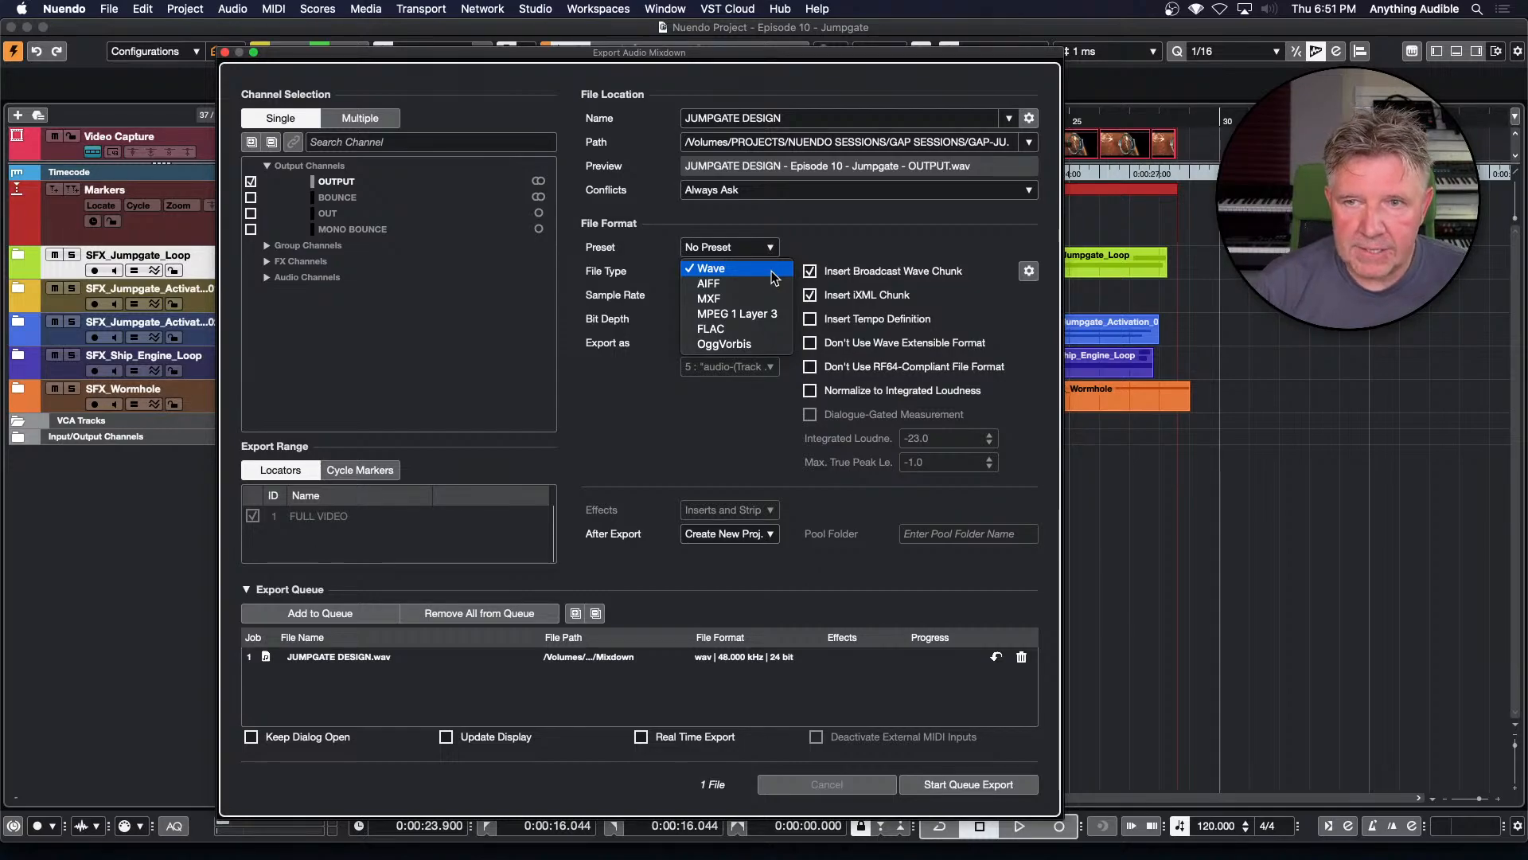
{"action": "left_click", "coordinate": [771, 316]}
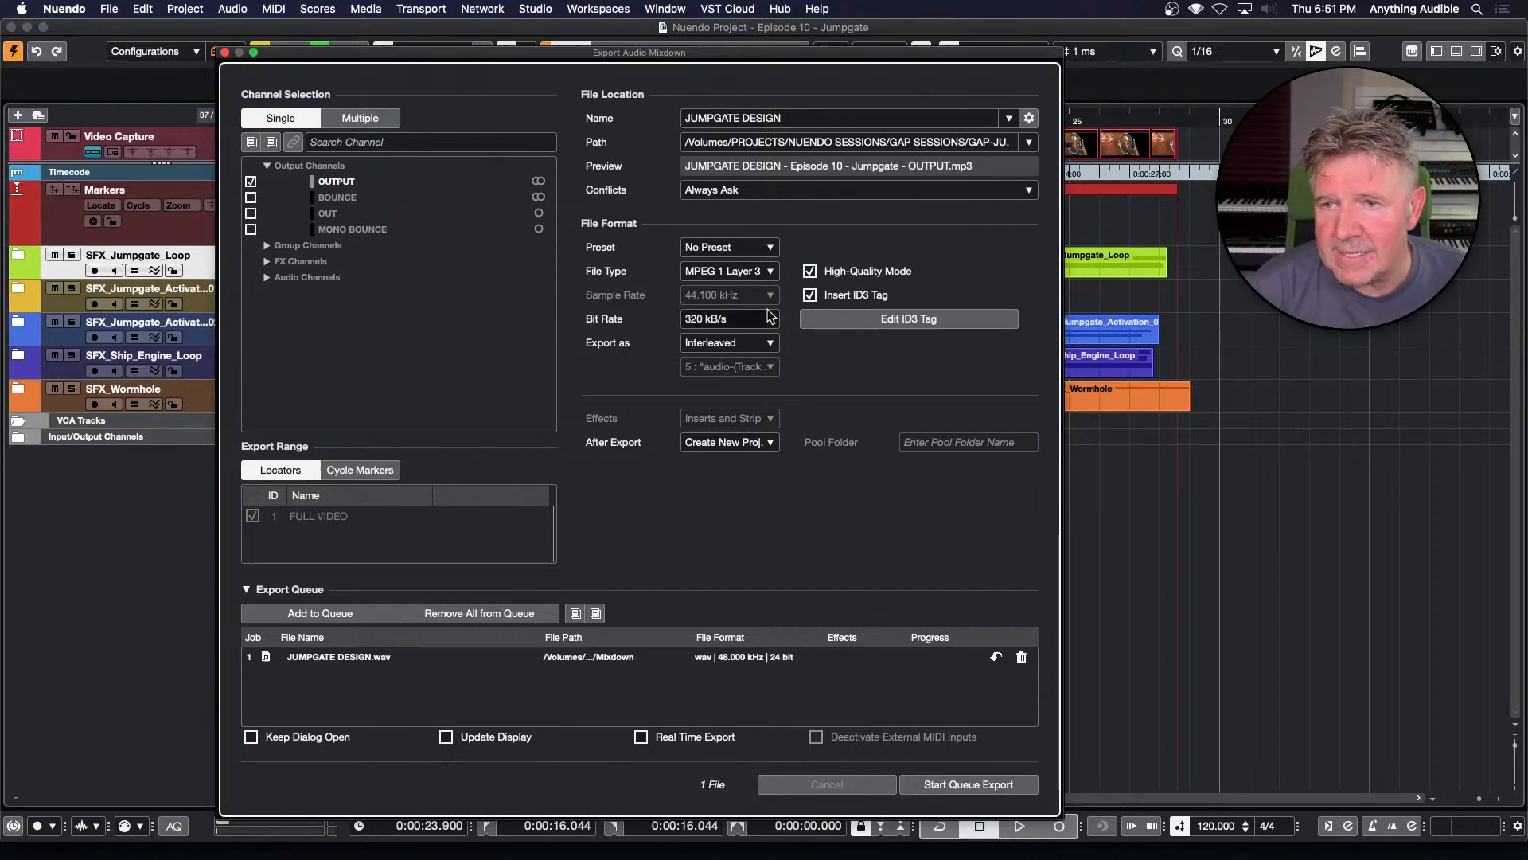
Check the available MP3 bit rates, and turn High-Quality Mode off and back on to compare the sample rate option
{"action": "left_click", "coordinate": [771, 320]}
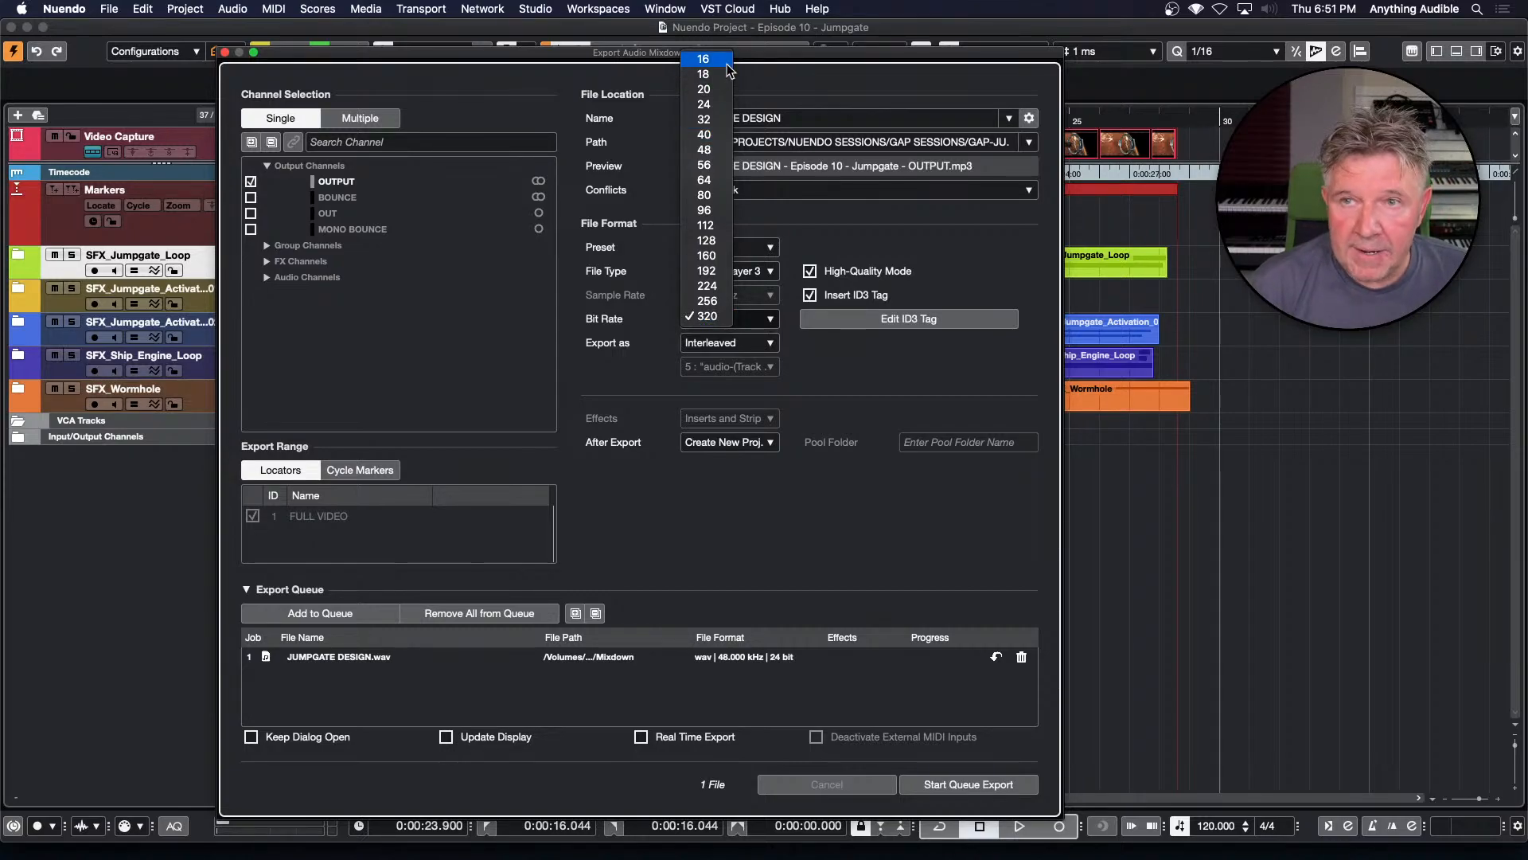
{"action": "left_click", "coordinate": [815, 347]}
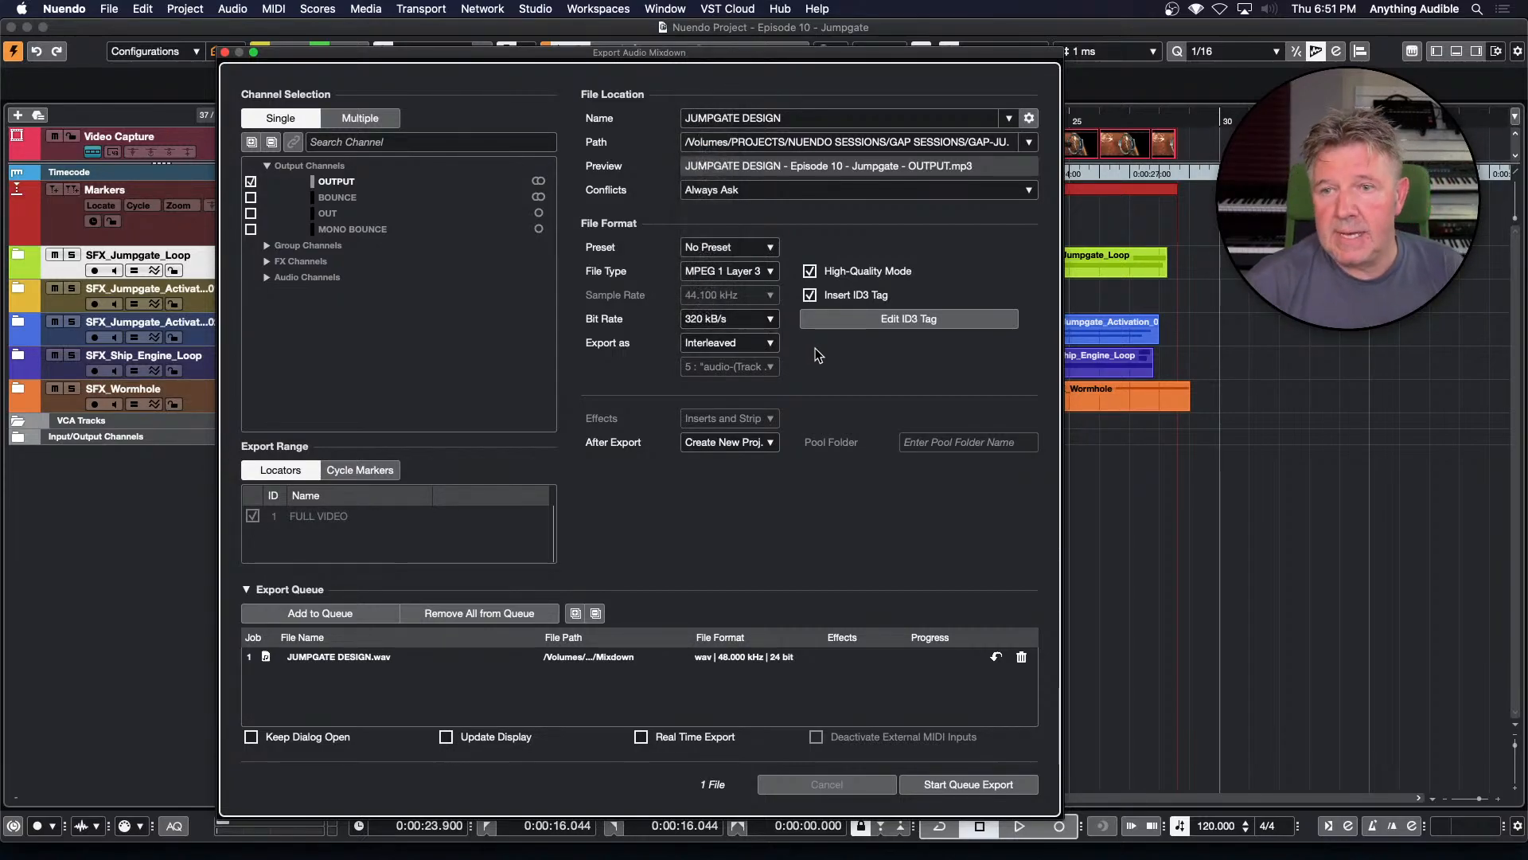
{"action": "left_click", "coordinate": [771, 321]}
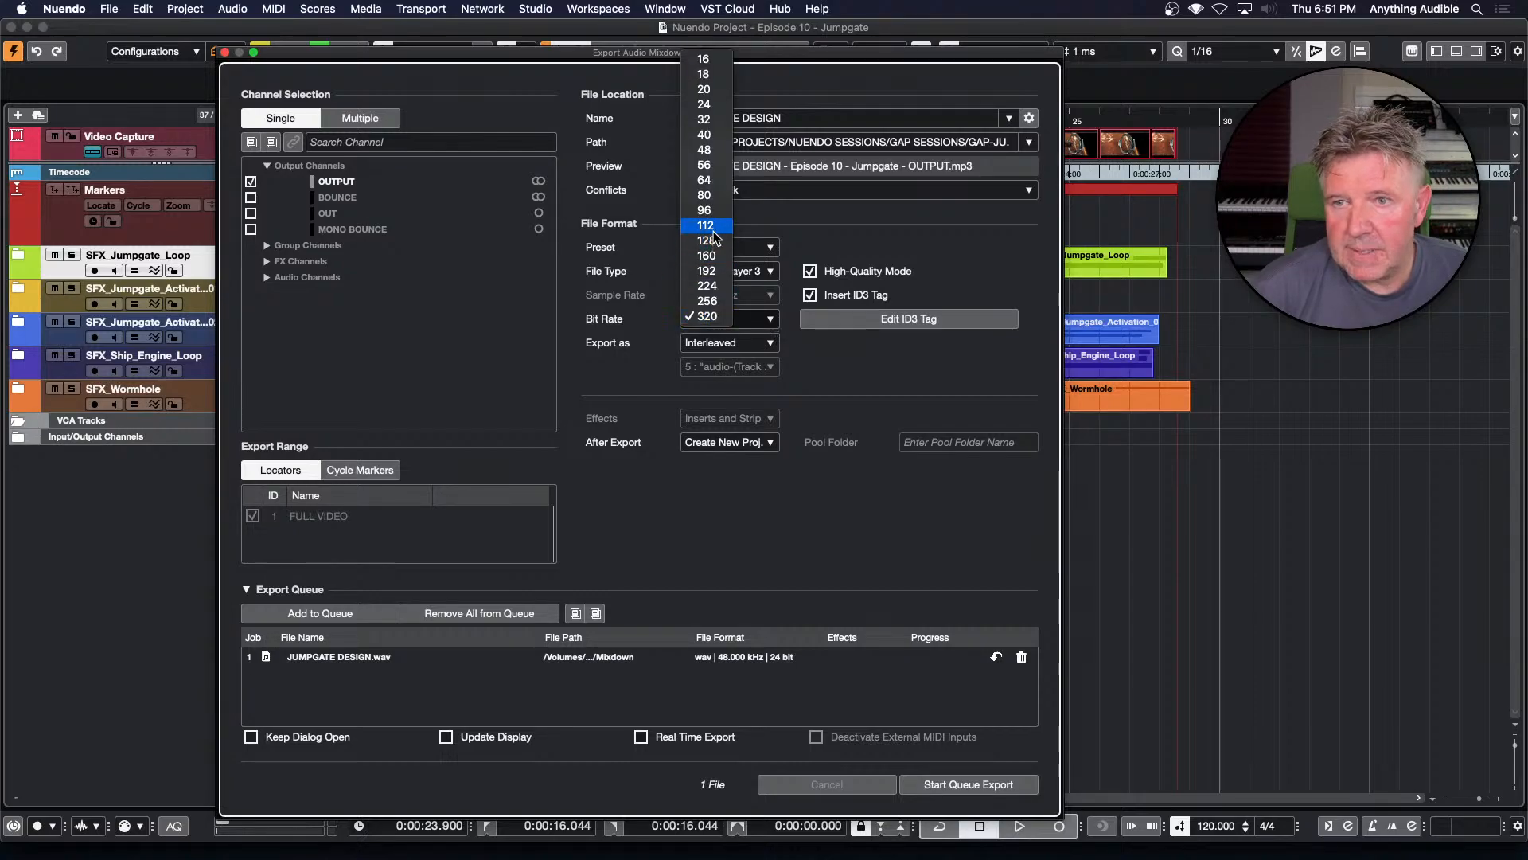
{"action": "left_click", "coordinate": [866, 372]}
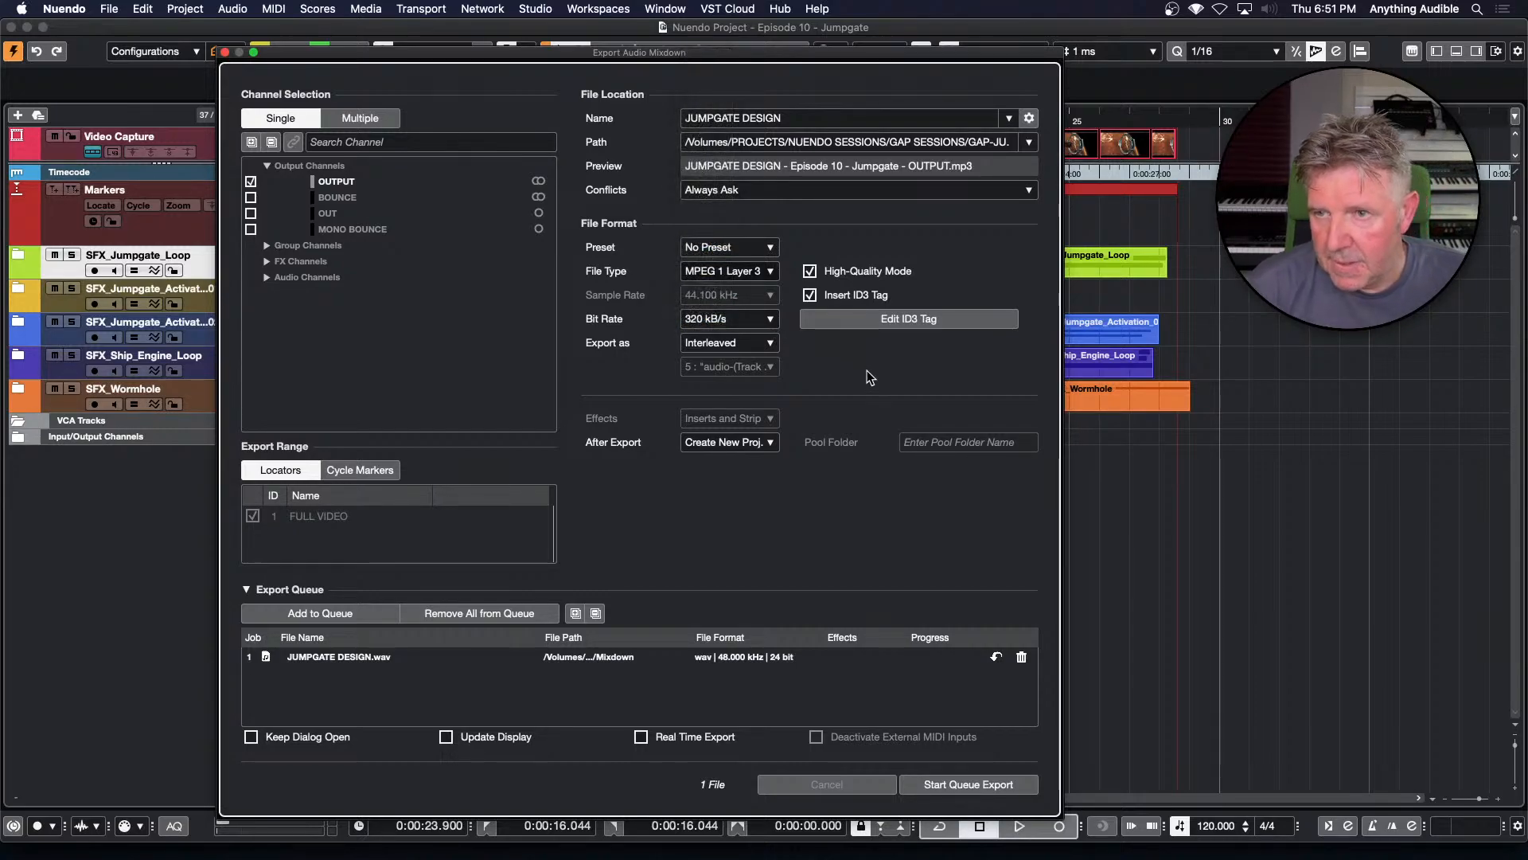
{"action": "left_click", "coordinate": [811, 271]}
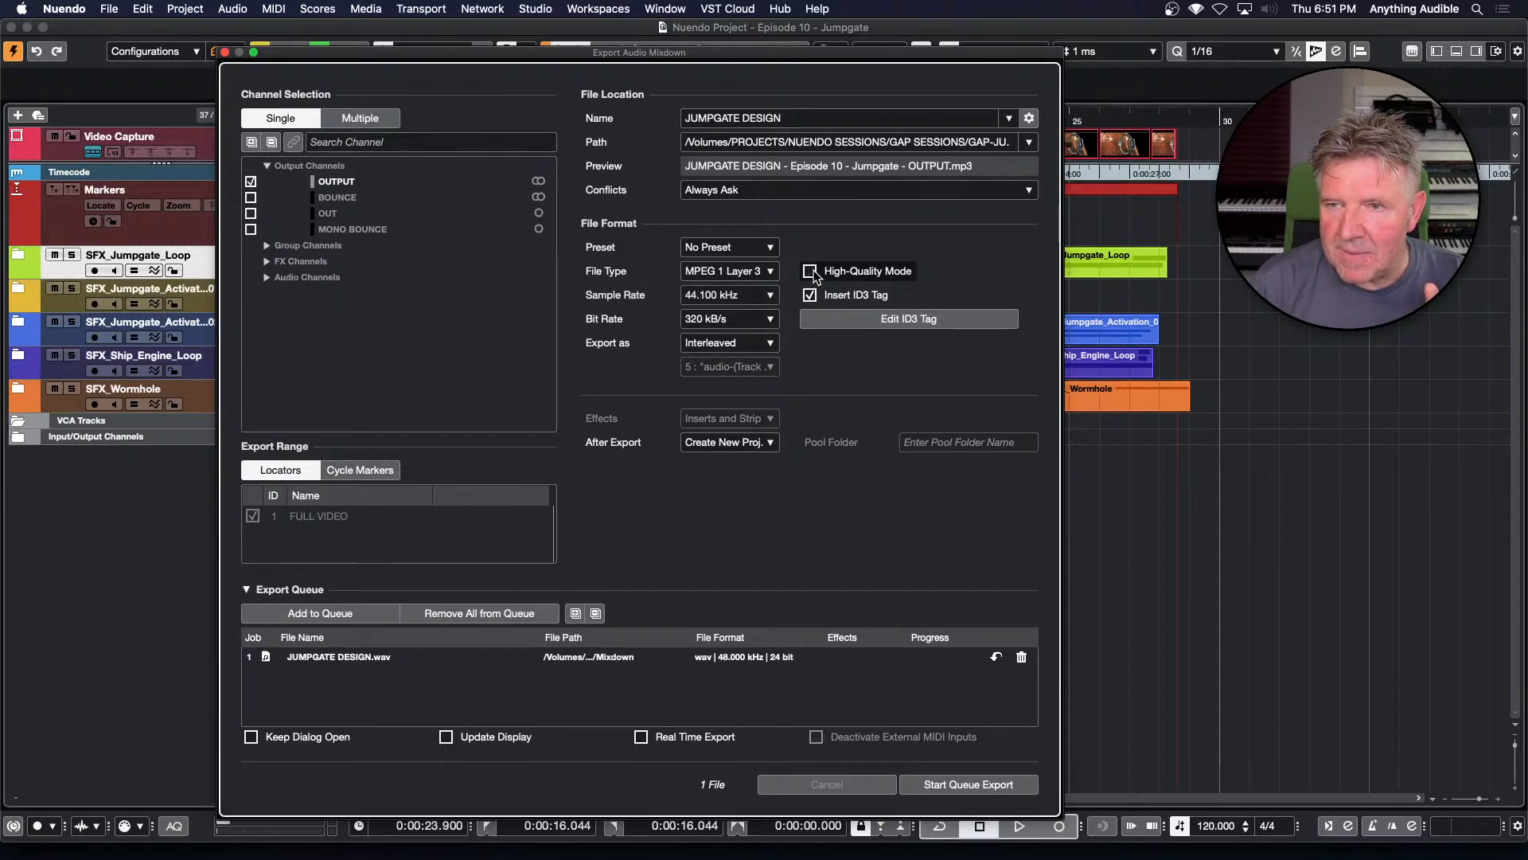
{"action": "left_click", "coordinate": [811, 271]}
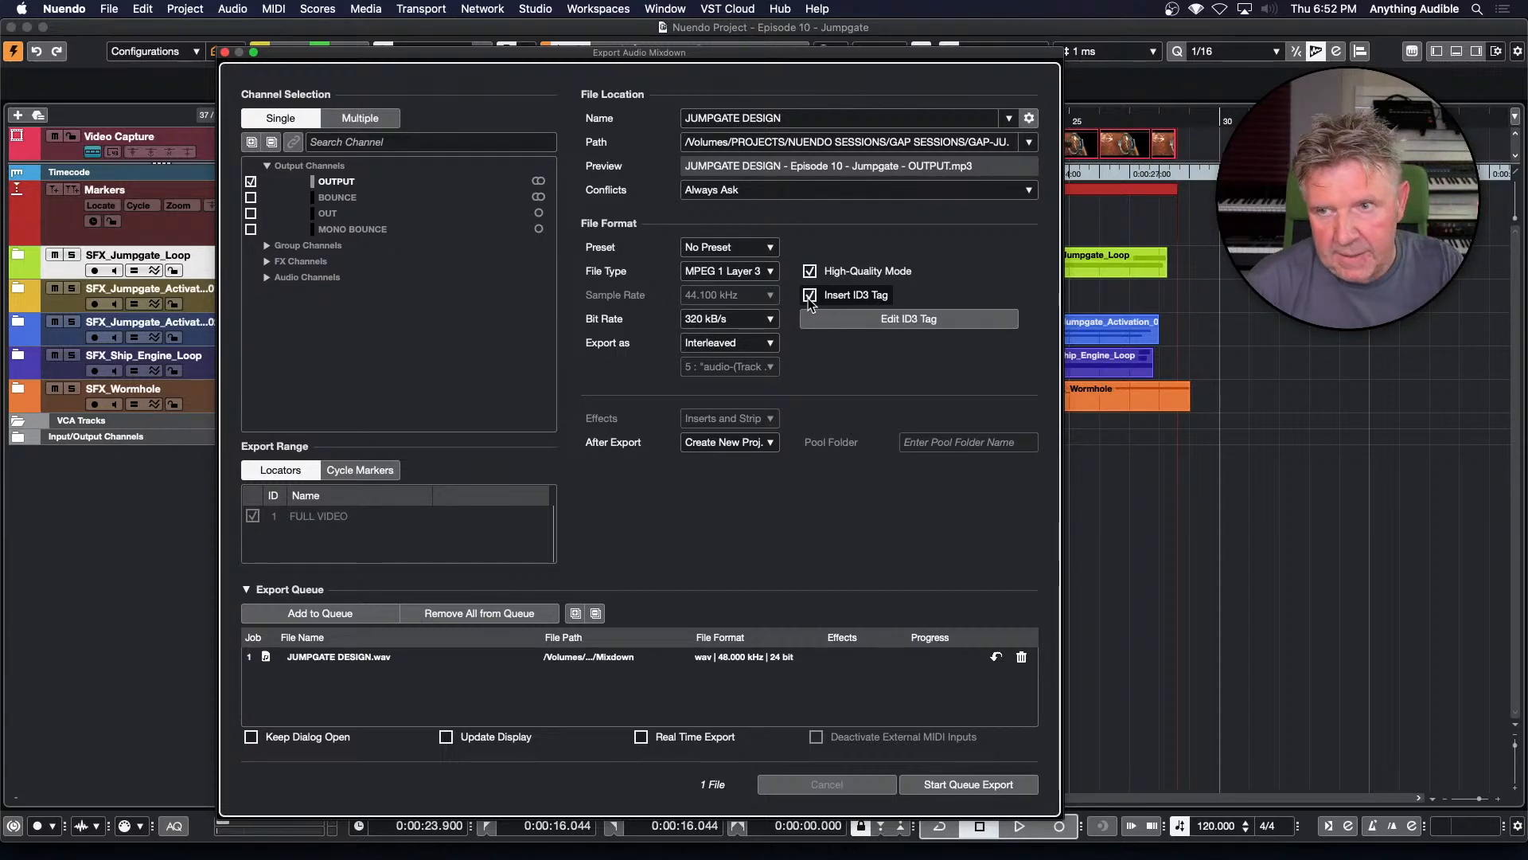
Review the ID3 tag fields, and set the export file type to Wave after trying AIFF
{"action": "left_click", "coordinate": [872, 318]}
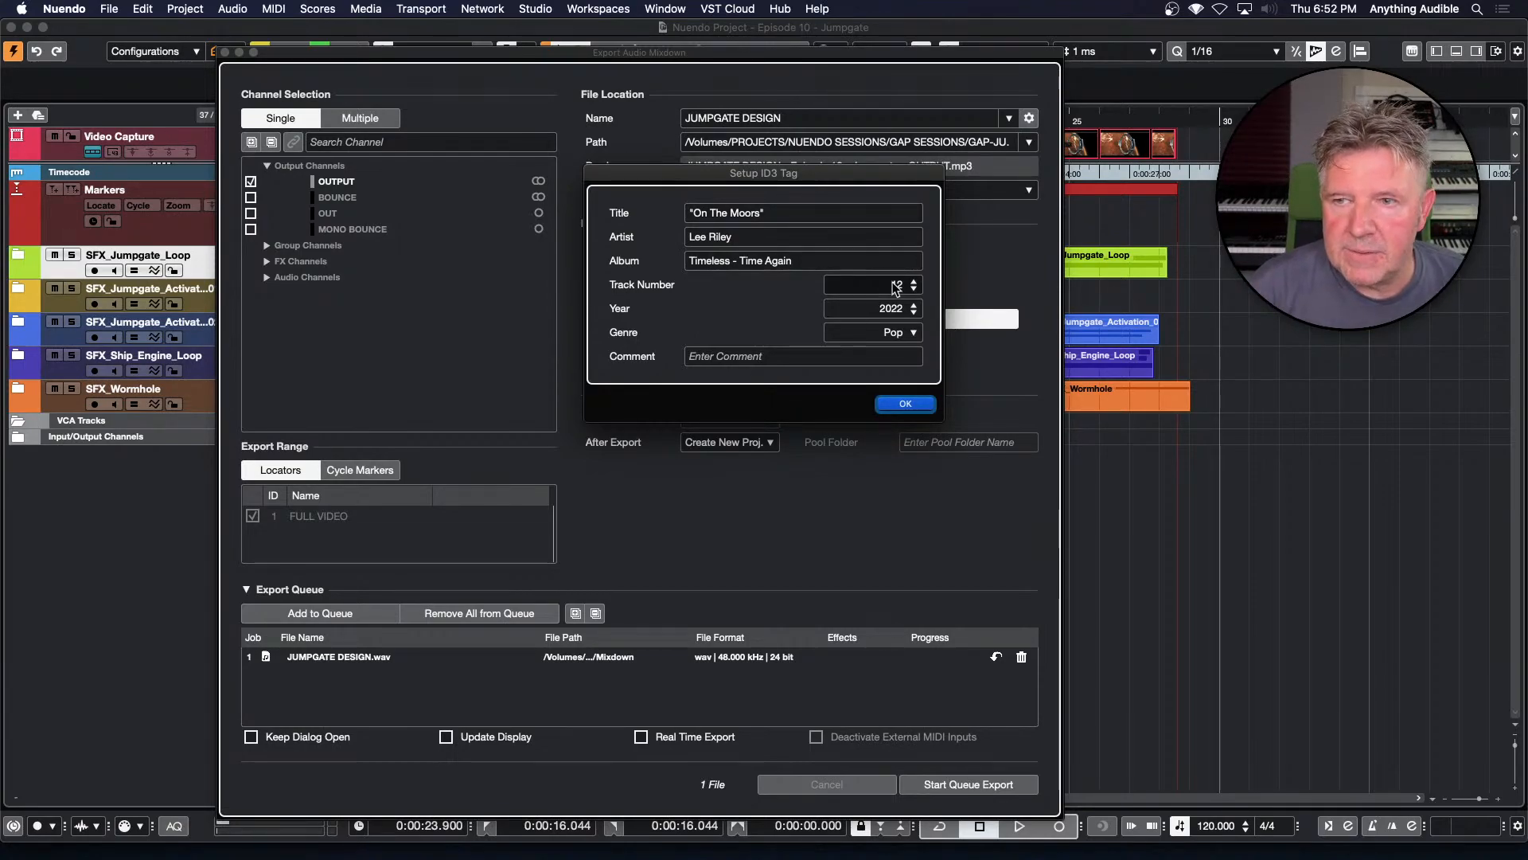
{"action": "left_click", "coordinate": [903, 404]}
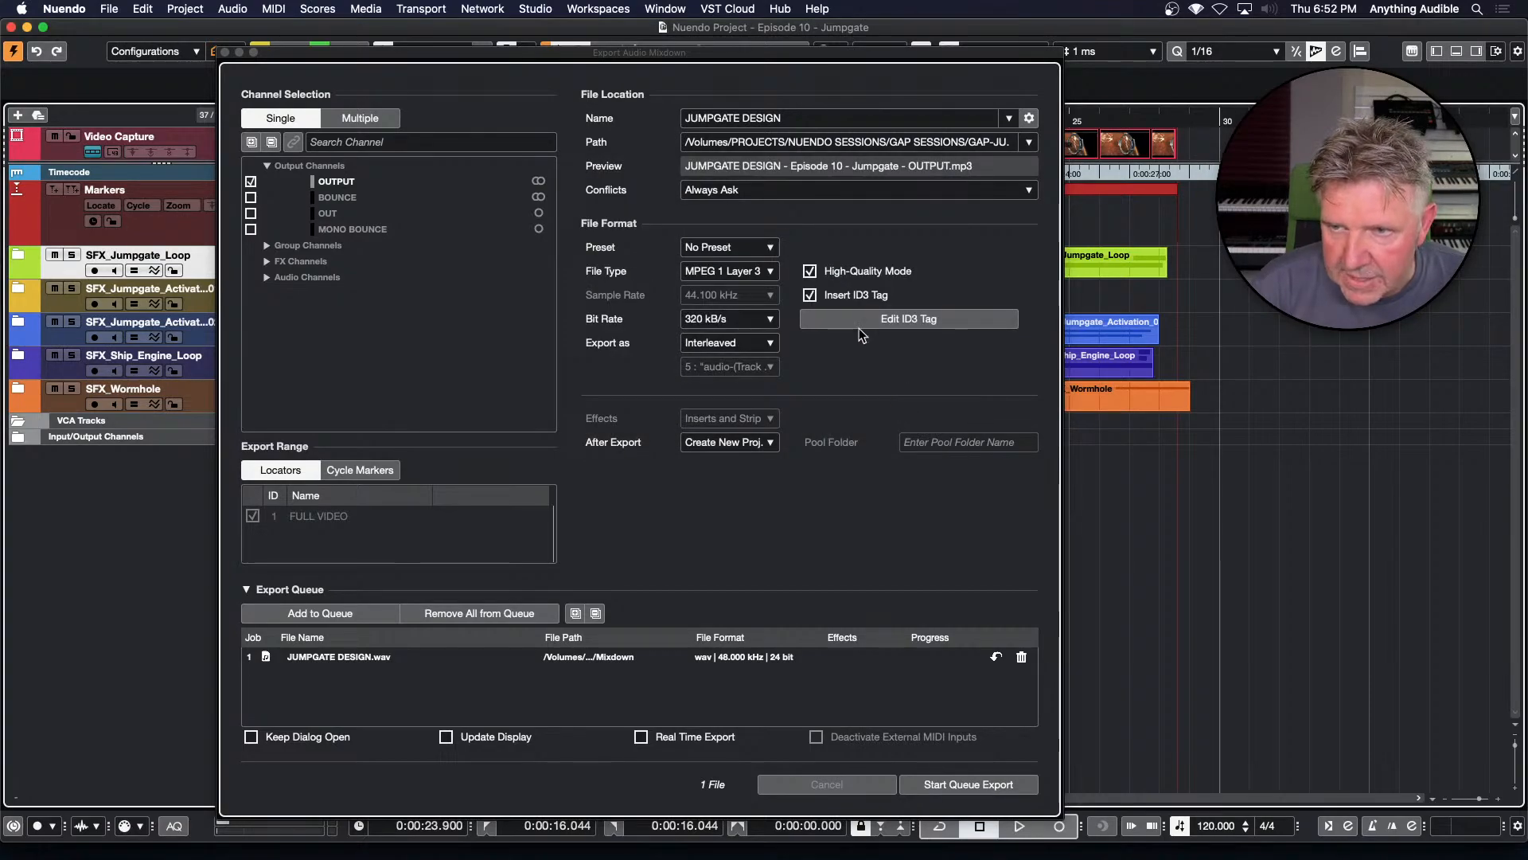
{"action": "left_click", "coordinate": [770, 271]}
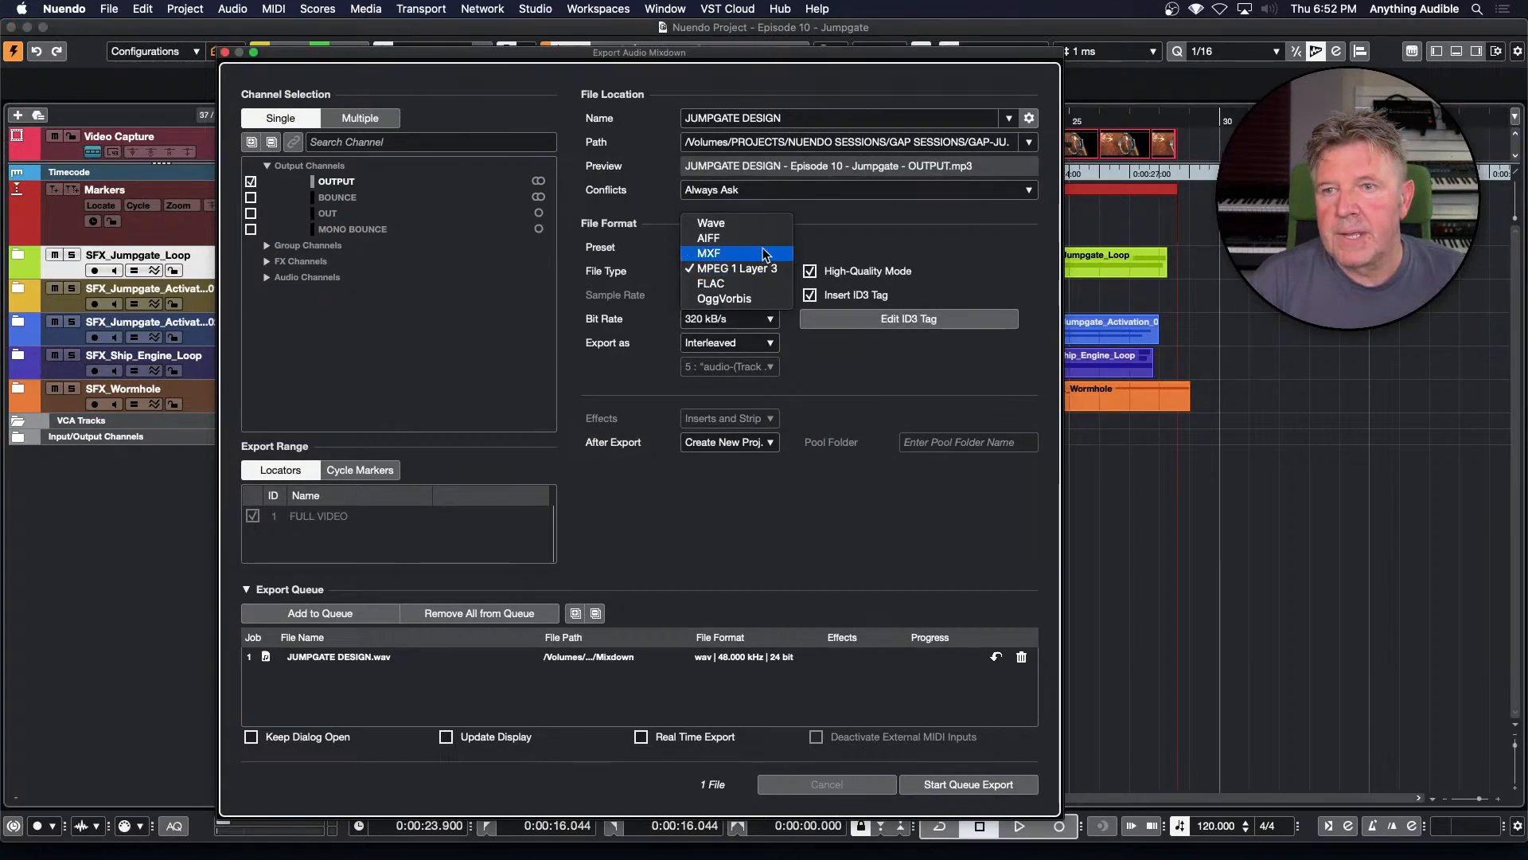
{"action": "left_click", "coordinate": [760, 238]}
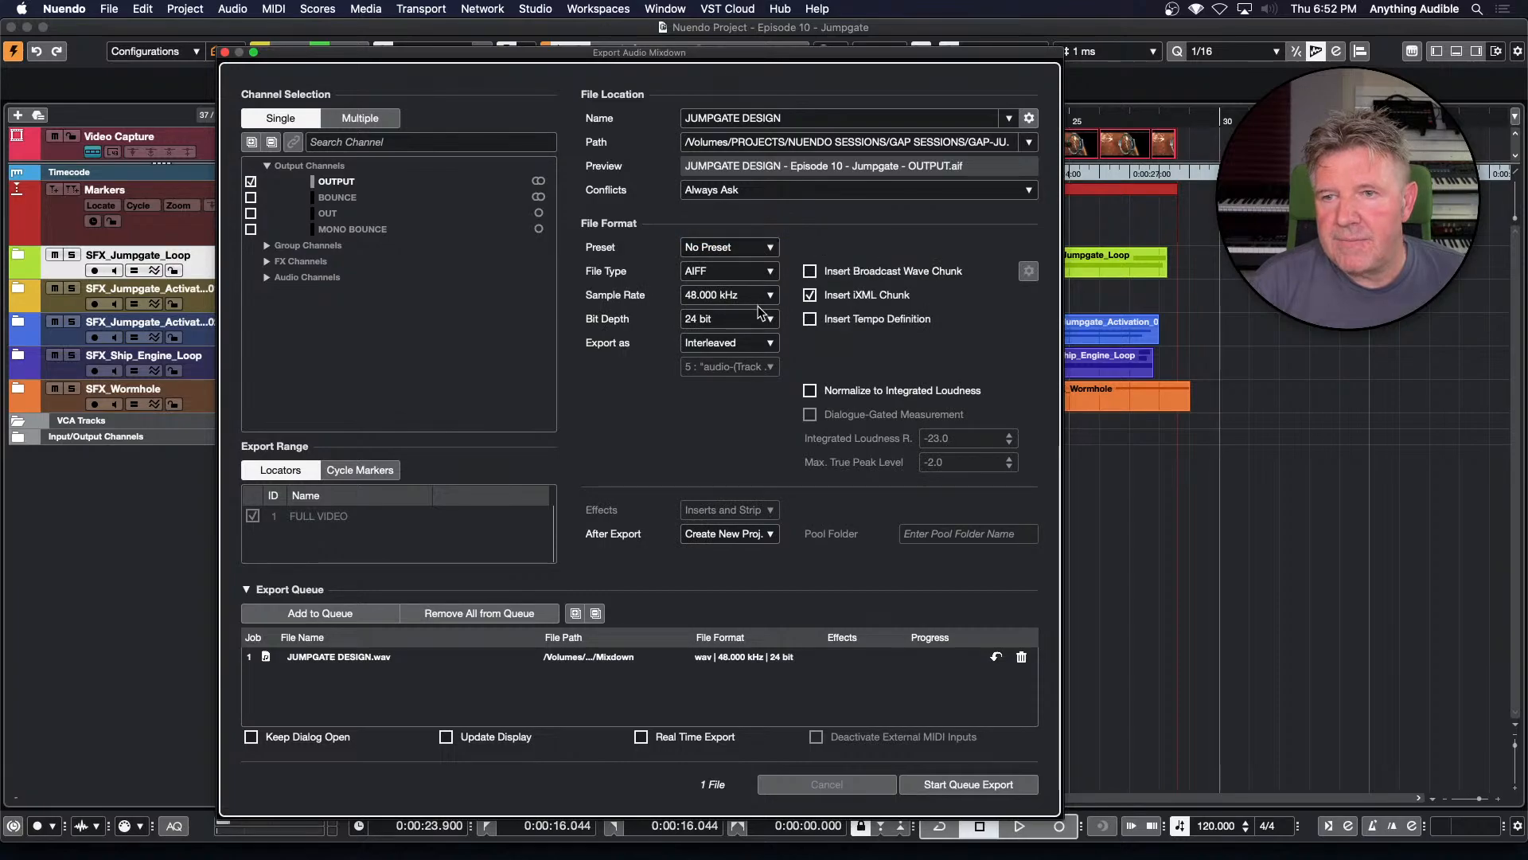
{"action": "left_click", "coordinate": [770, 270]}
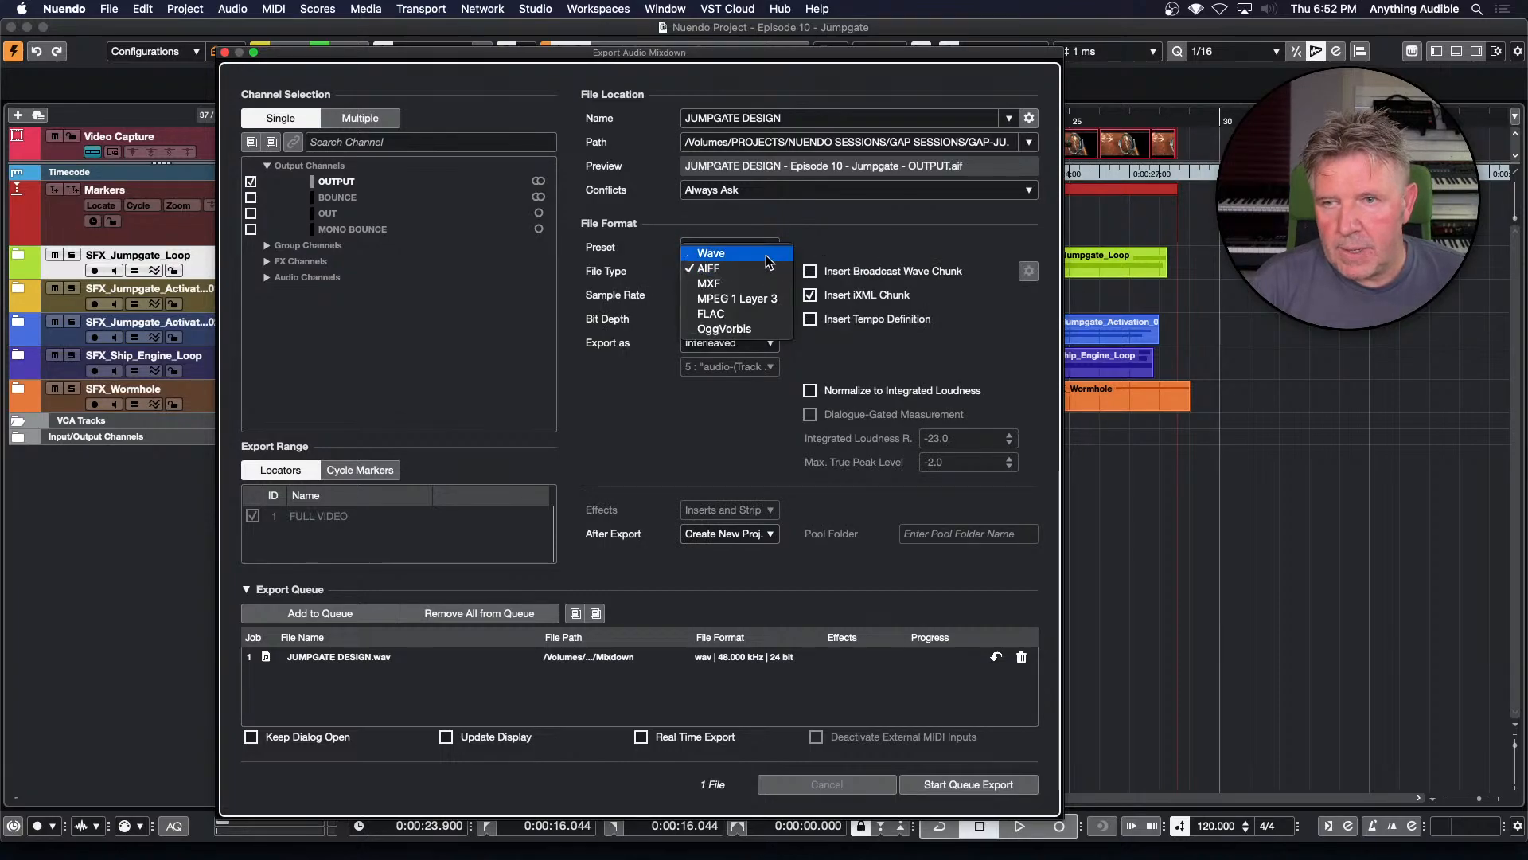
{"action": "left_click", "coordinate": [766, 252]}
Check the available sample rates, bit depths and Export as channel options for the Wave file without changing them
{"action": "left_click", "coordinate": [769, 292]}
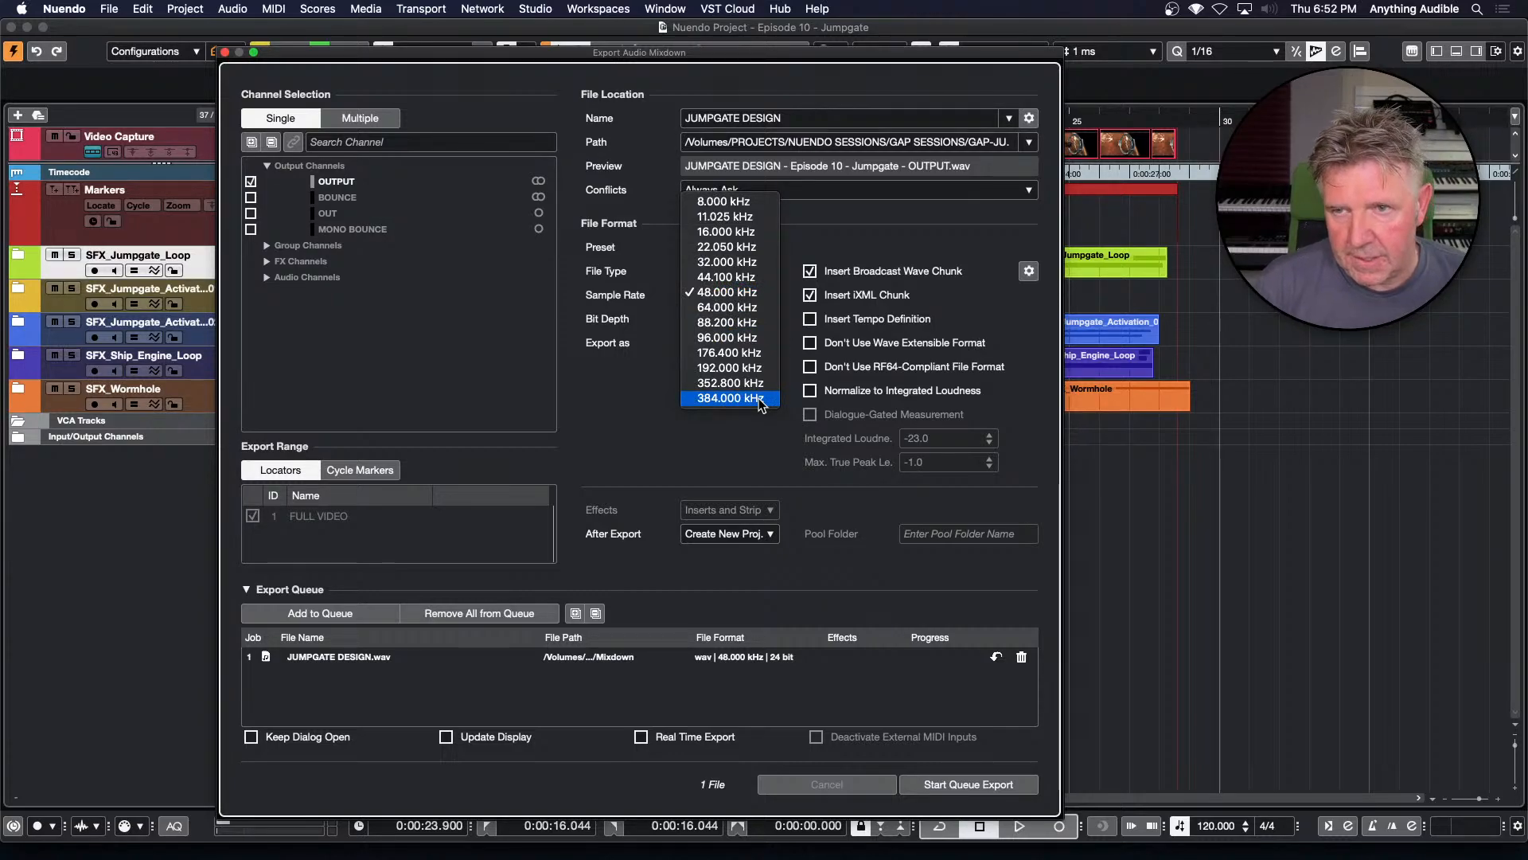
{"action": "left_click", "coordinate": [816, 247]}
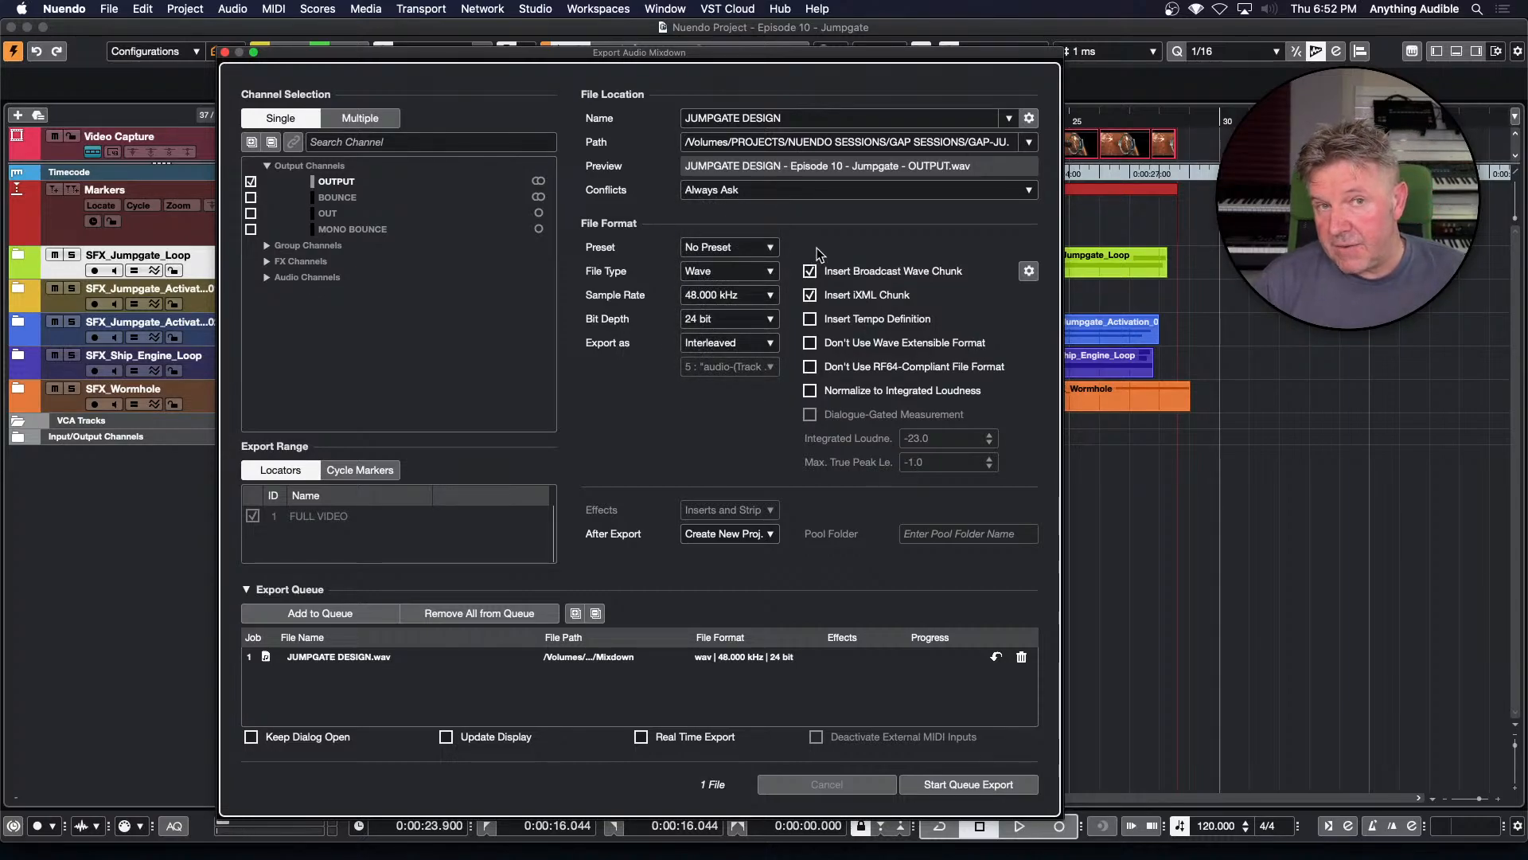
{"action": "left_click", "coordinate": [771, 319]}
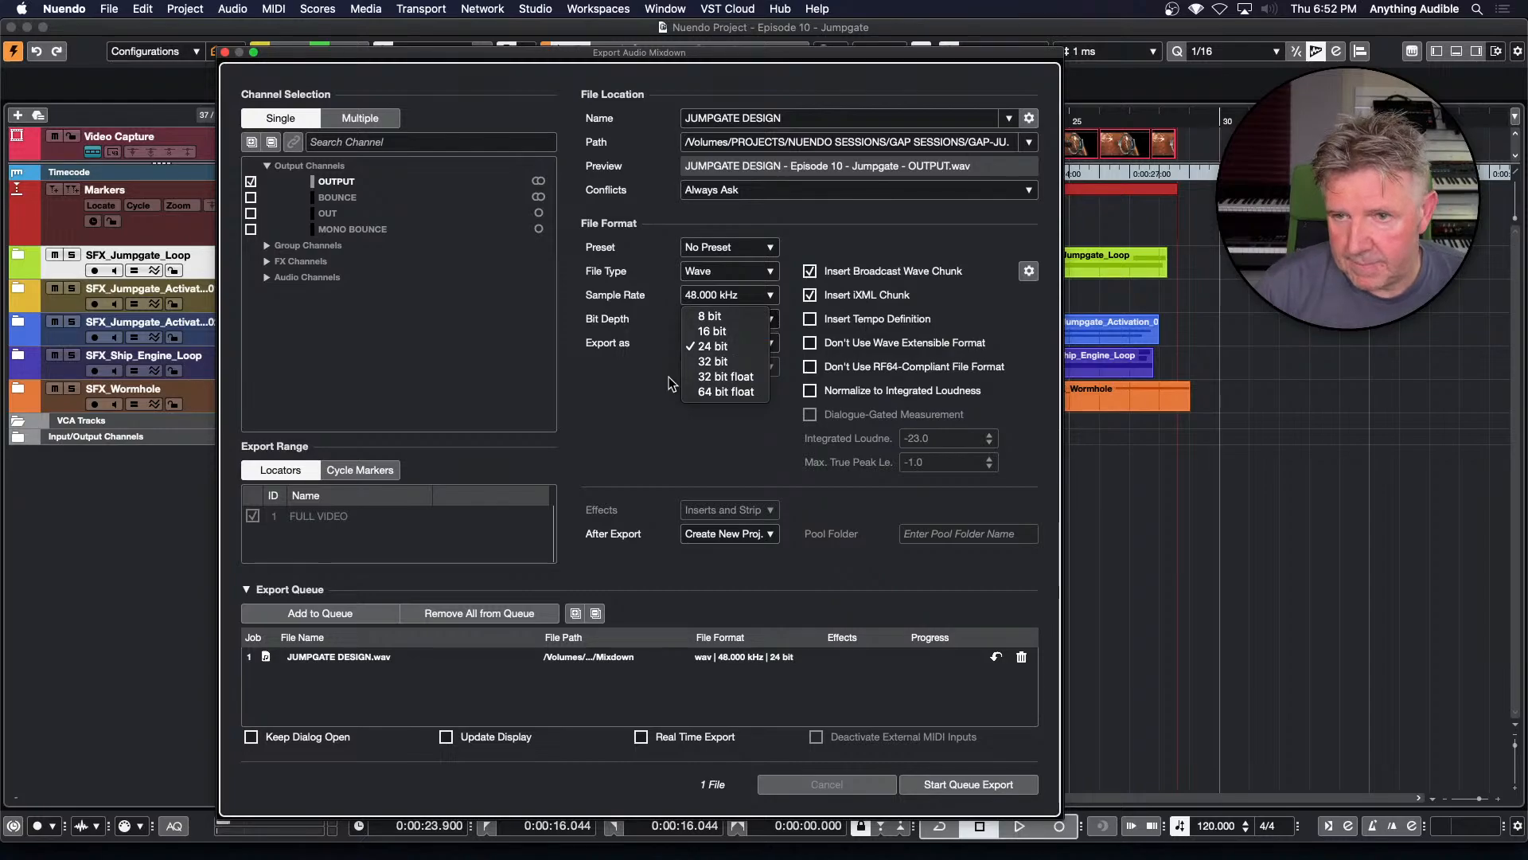
{"action": "left_click", "coordinate": [640, 385]}
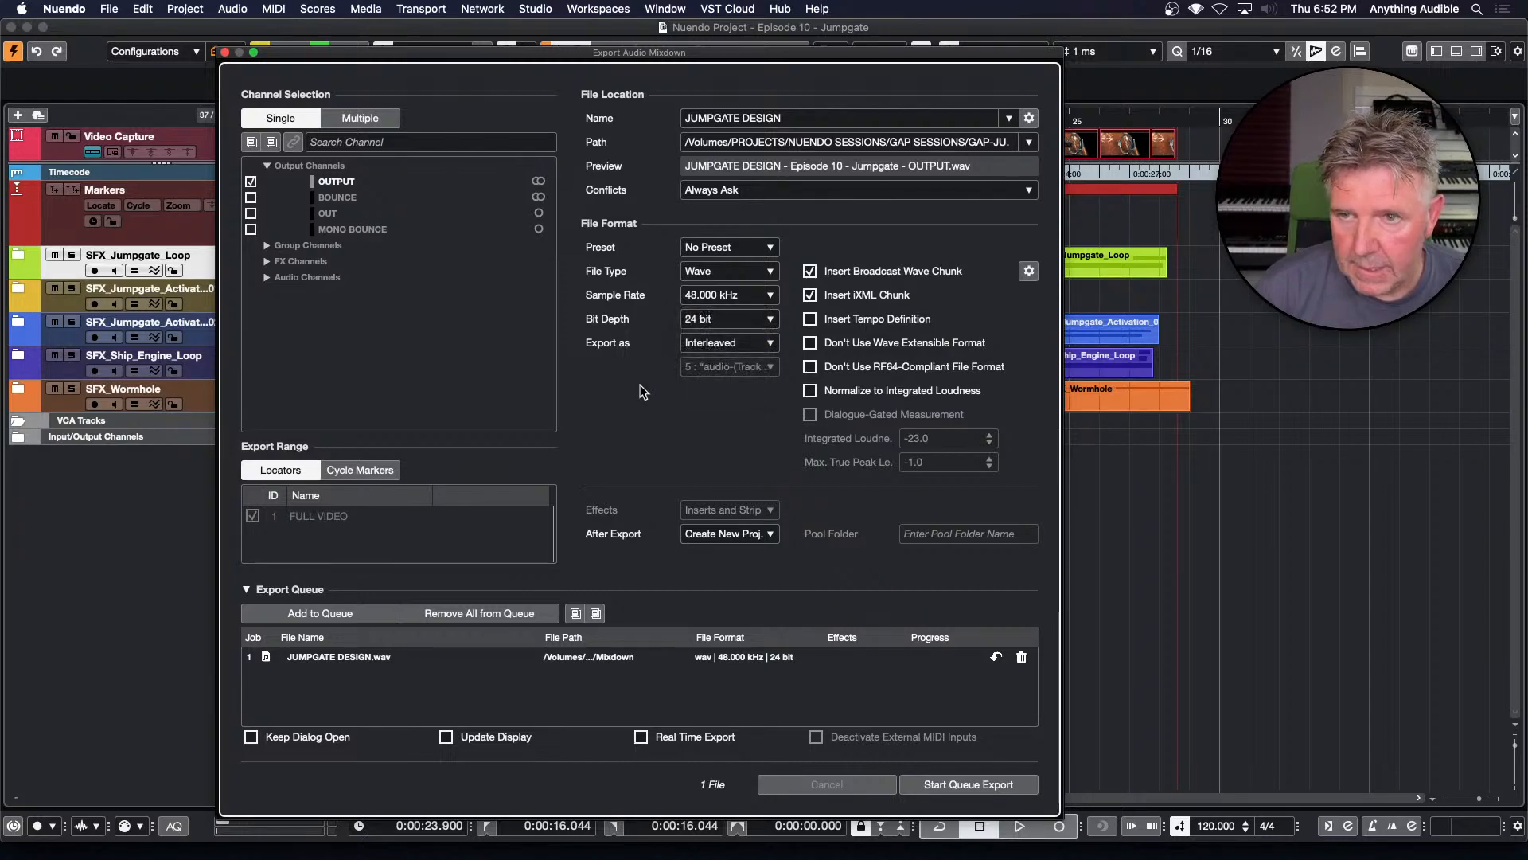
{"action": "left_click", "coordinate": [769, 344]}
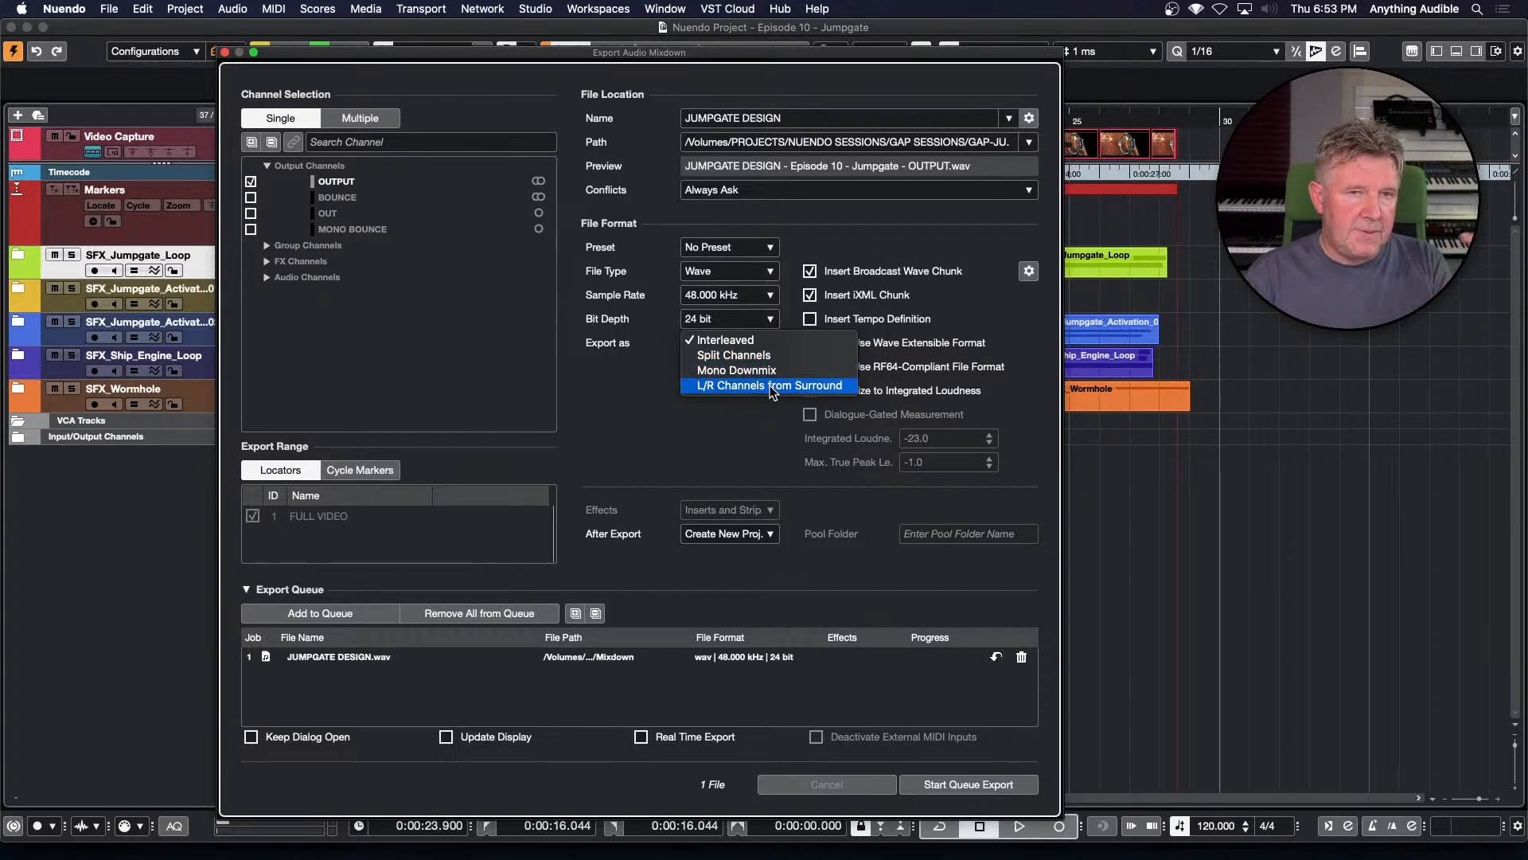
{"action": "left_click", "coordinate": [646, 371]}
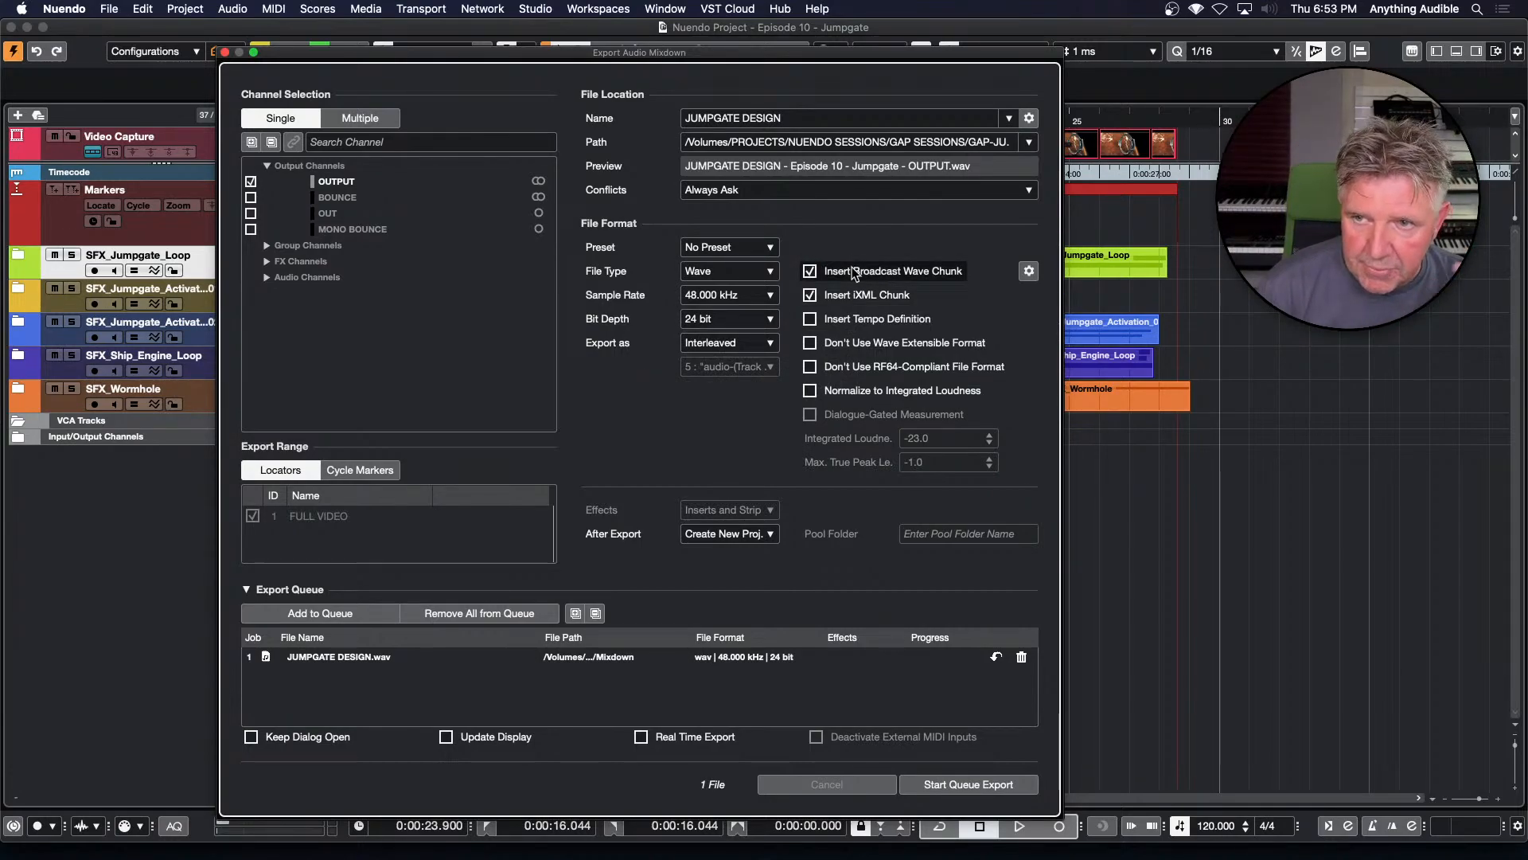
Turn Insert Broadcast Wave Chunk off and back on, and review the chunk's originator, description, date and timecode settings
{"action": "left_click", "coordinate": [811, 271]}
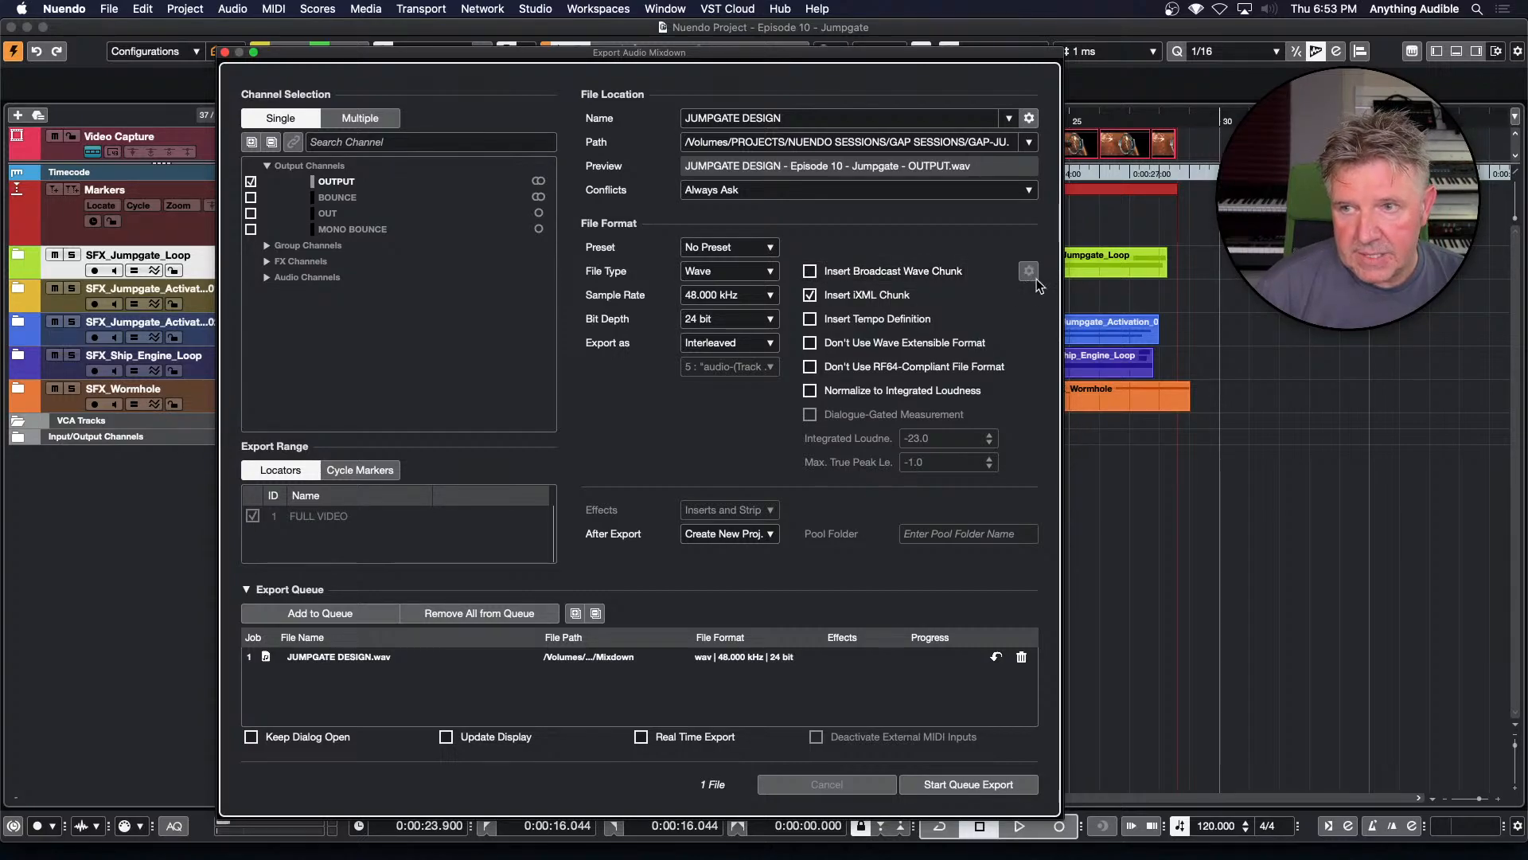
{"action": "left_click", "coordinate": [810, 272]}
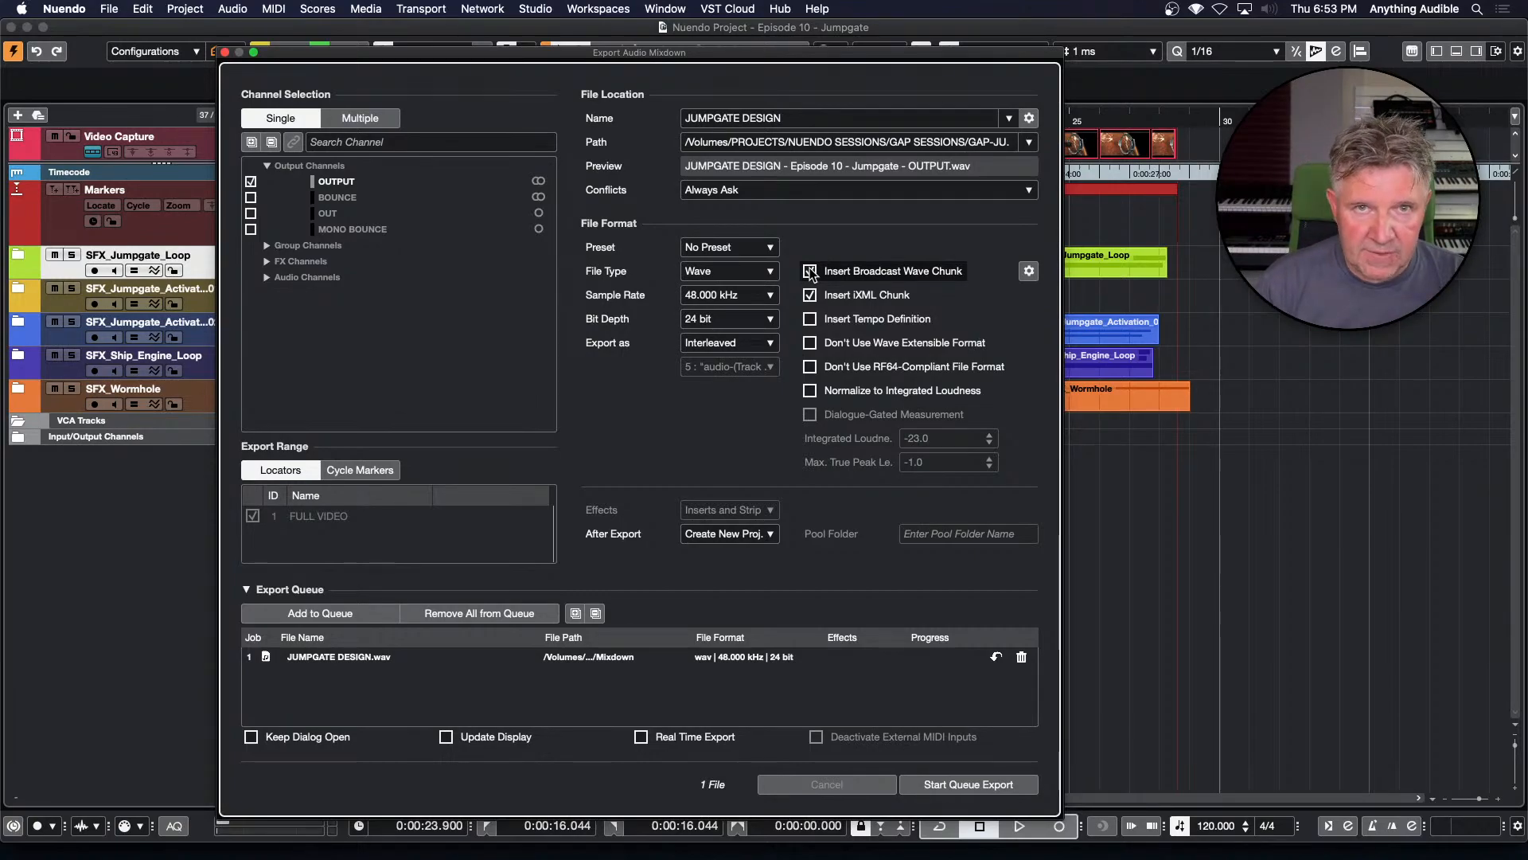
{"action": "left_click", "coordinate": [810, 271]}
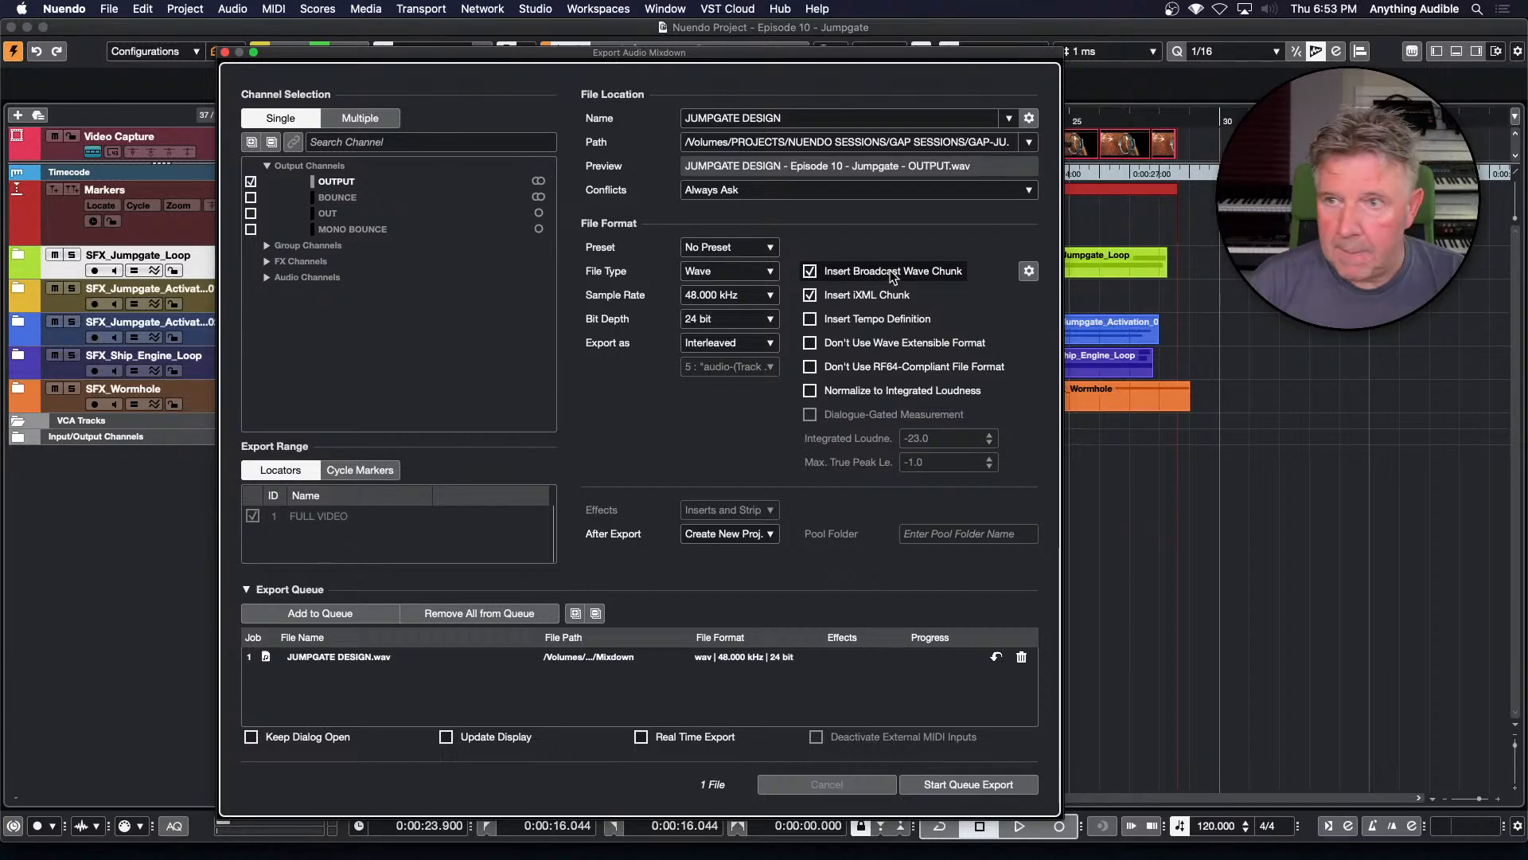
{"action": "left_click", "coordinate": [1028, 270]}
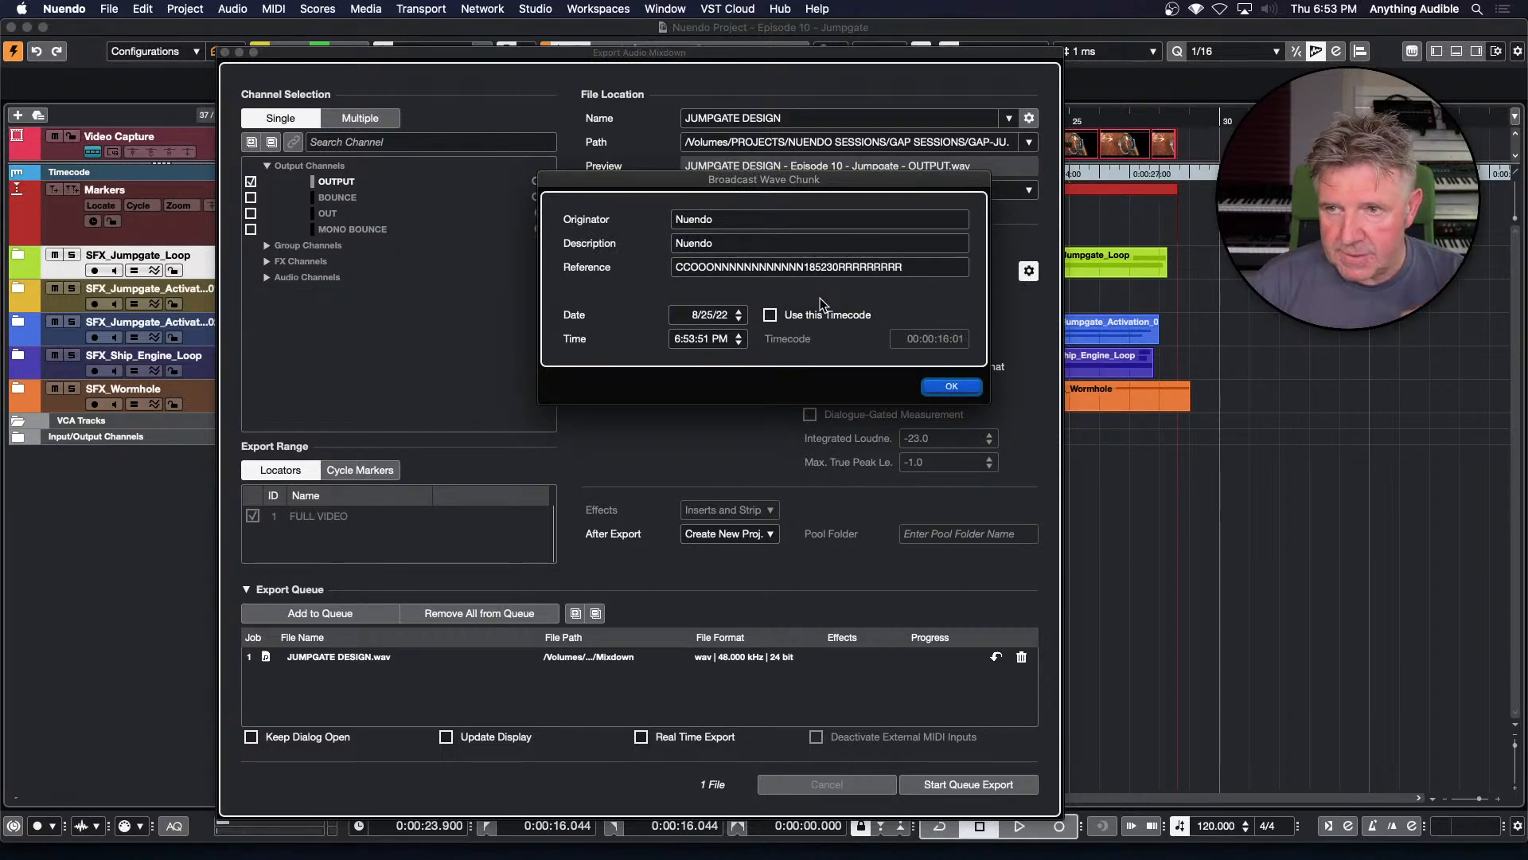
{"action": "left_click", "coordinate": [952, 387]}
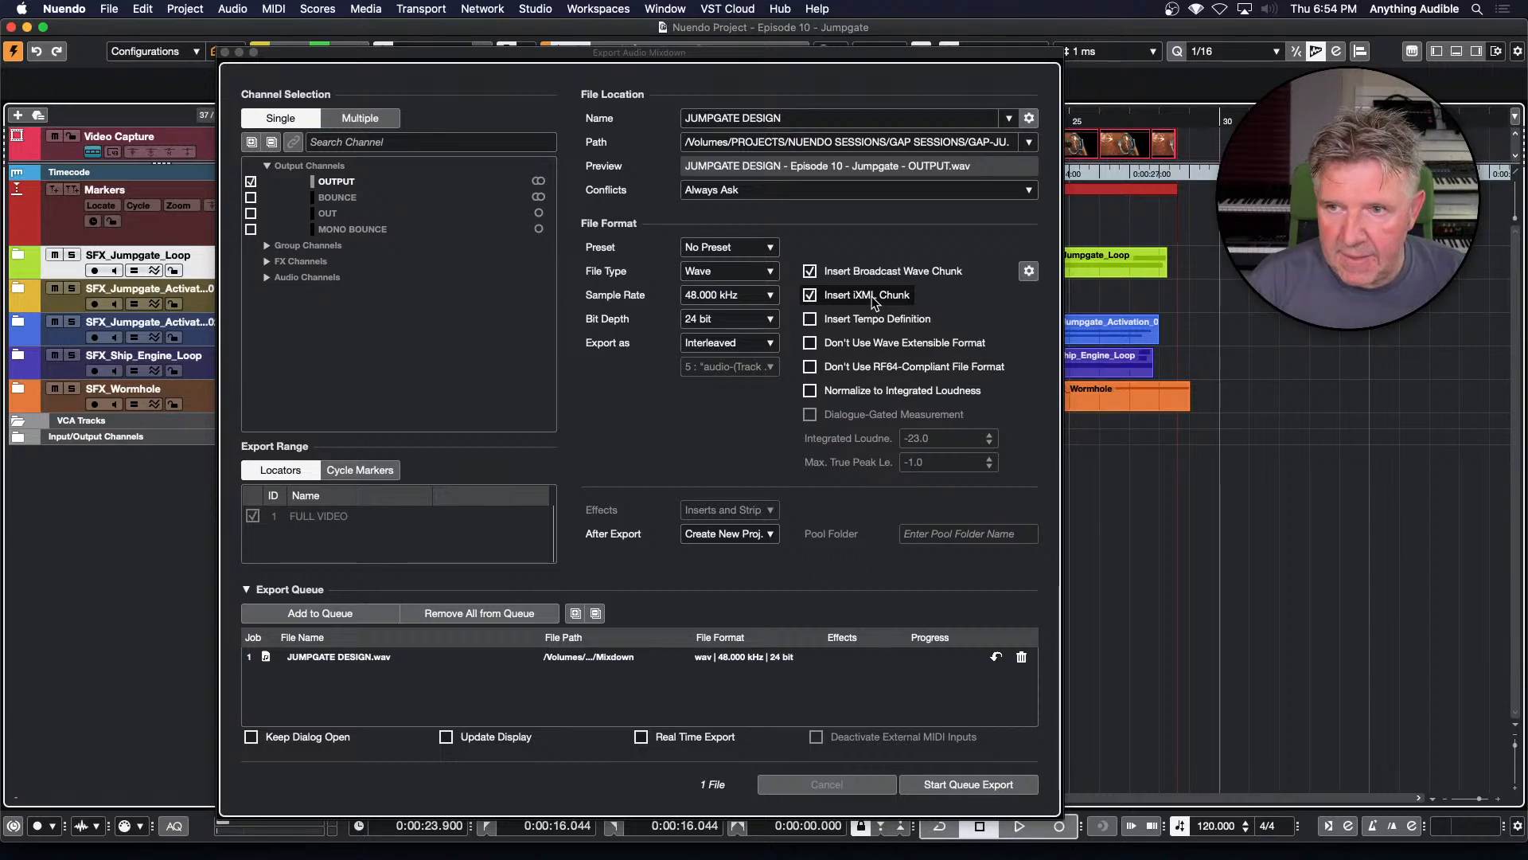
Turn Insert iXML Chunk off and back on, and try Normalize to Integrated Loudness before disabling it again
{"action": "left_click", "coordinate": [810, 295]}
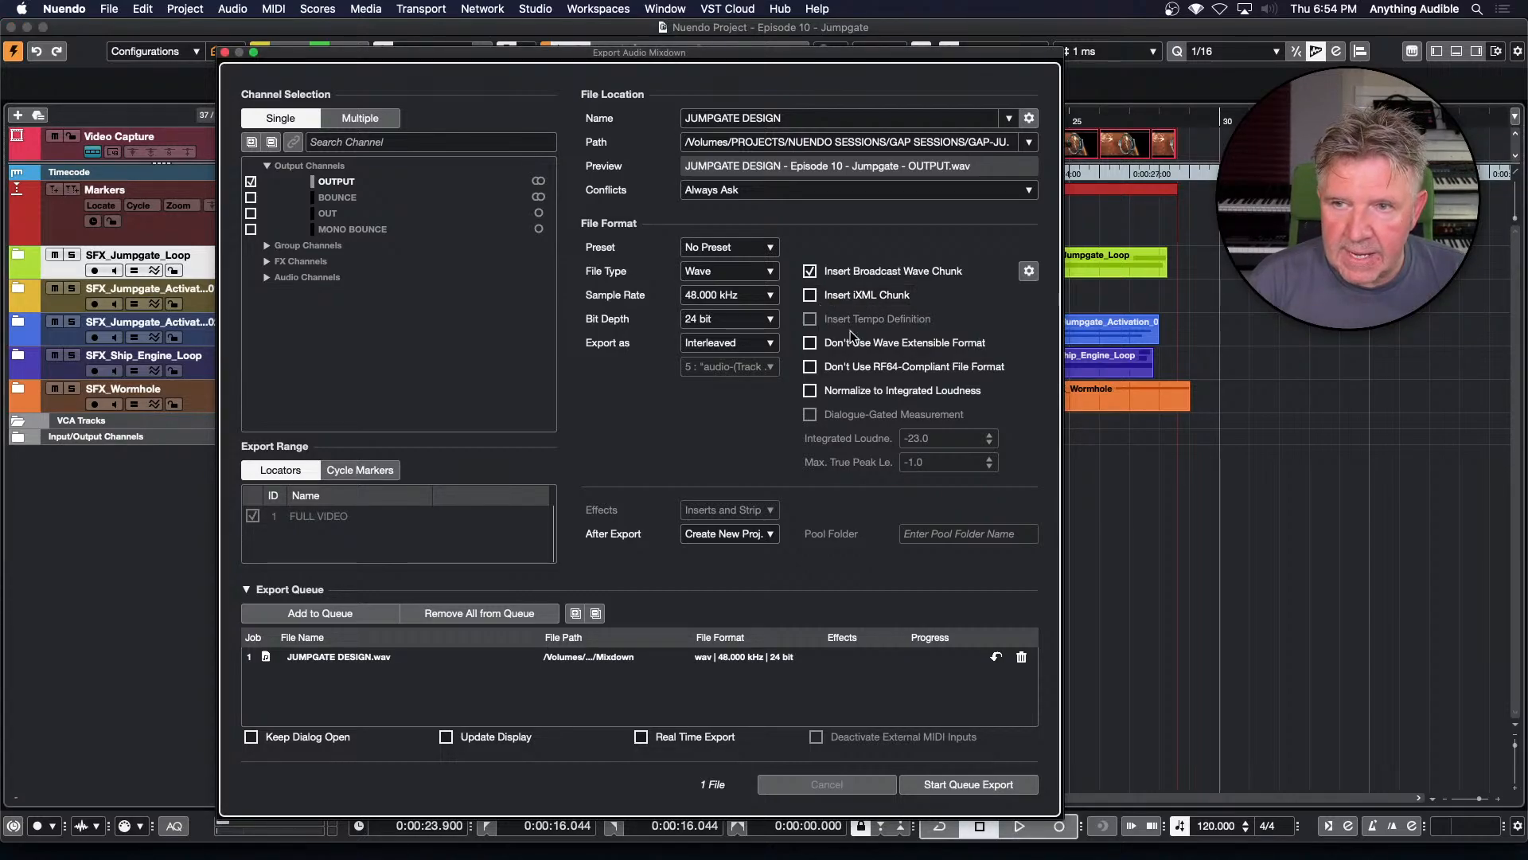
{"action": "left_click", "coordinate": [813, 296]}
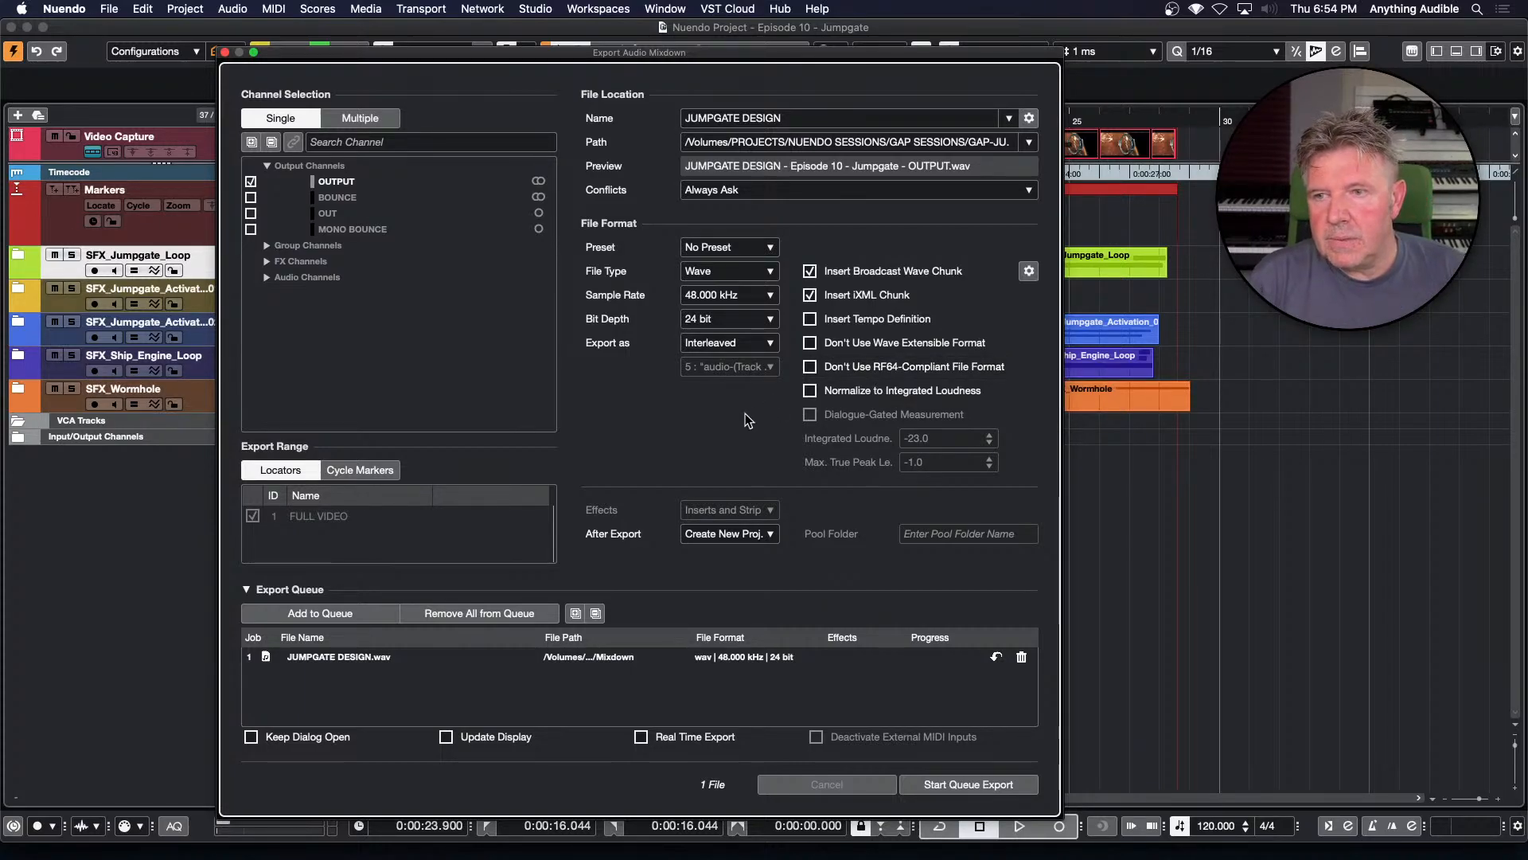
{"action": "left_click", "coordinate": [810, 390]}
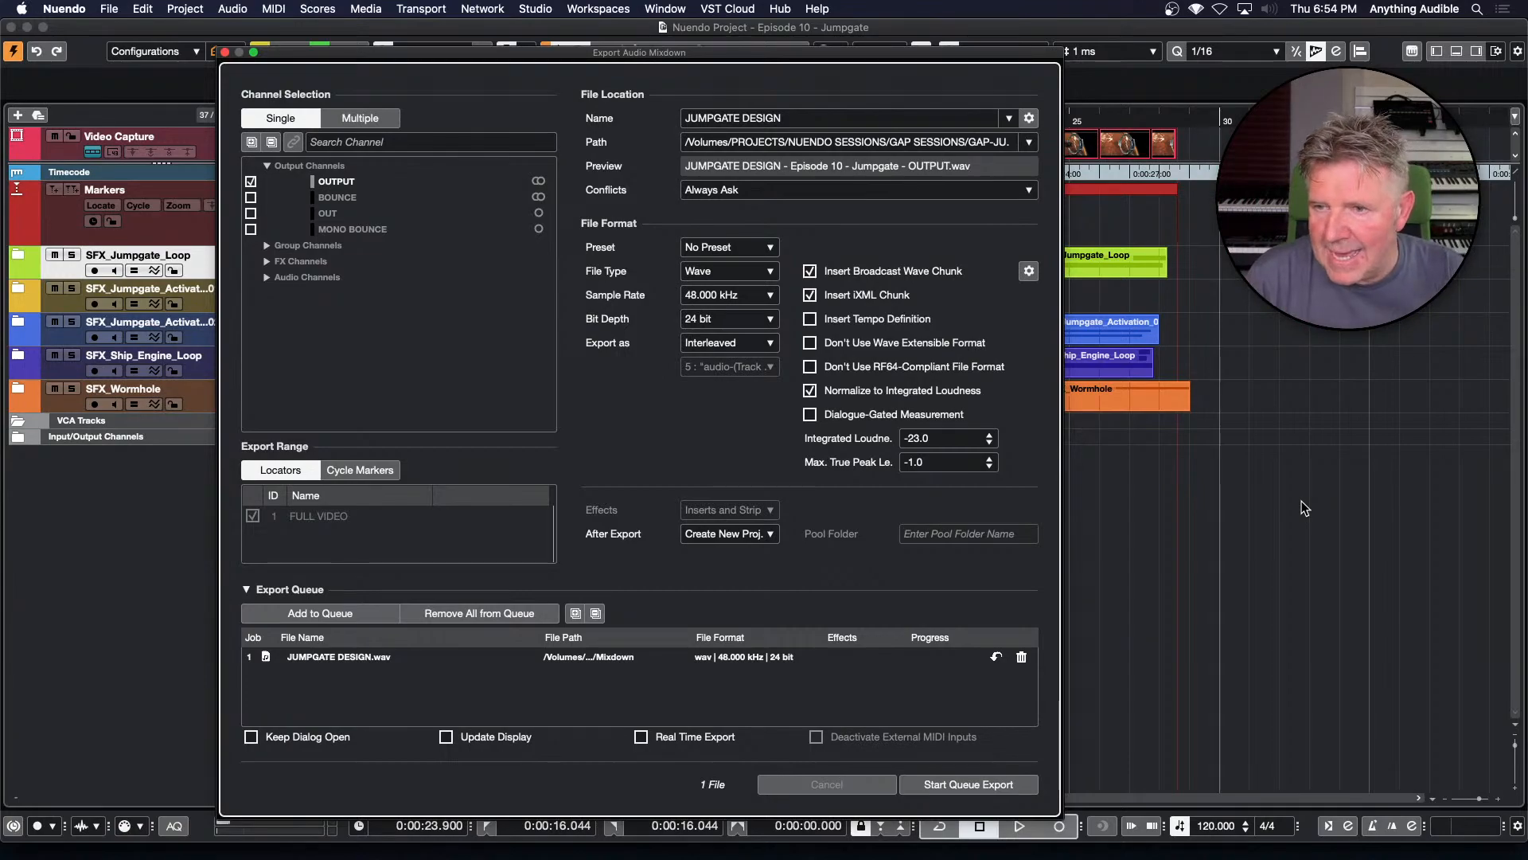
{"action": "double_click", "coordinate": [943, 461]}
{"action": "key", "text": "Return"}
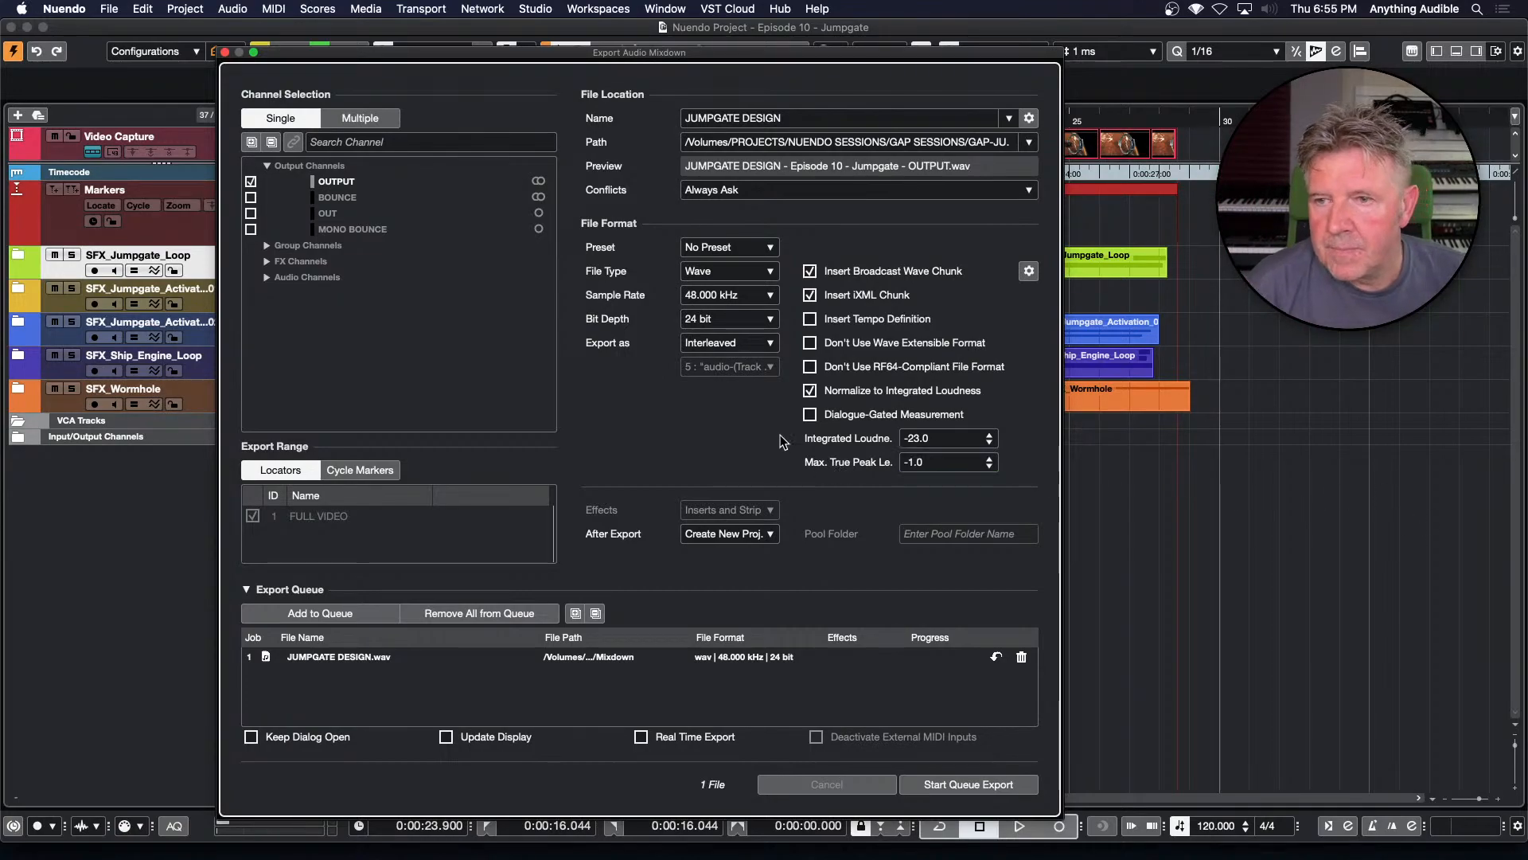
{"action": "left_click", "coordinate": [809, 390]}
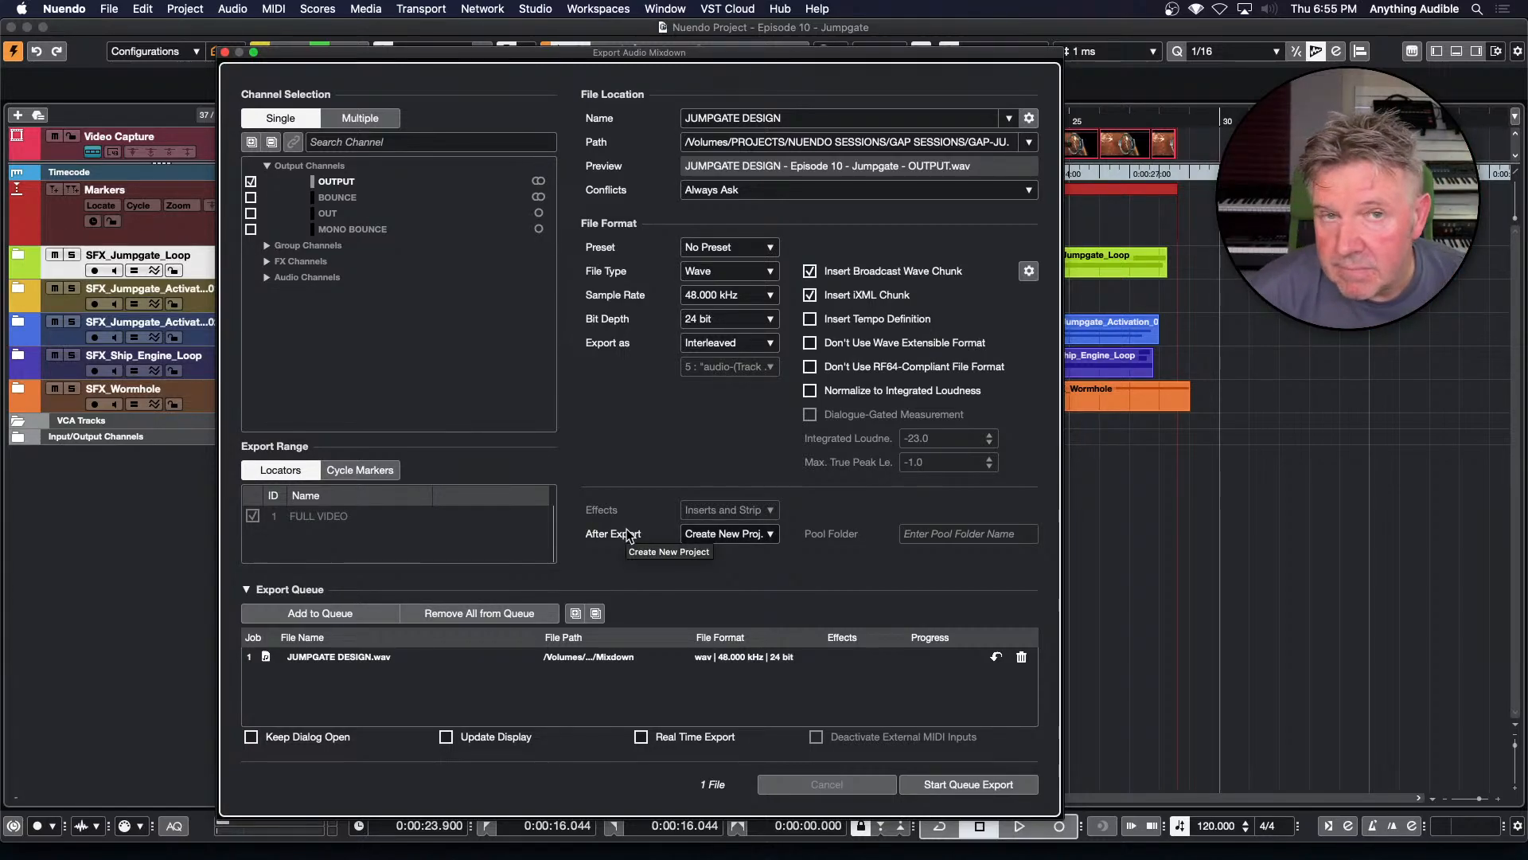
Check the After Export options, and replace the old export queue job with one using the current naming and format settings
{"action": "left_click", "coordinate": [713, 533]}
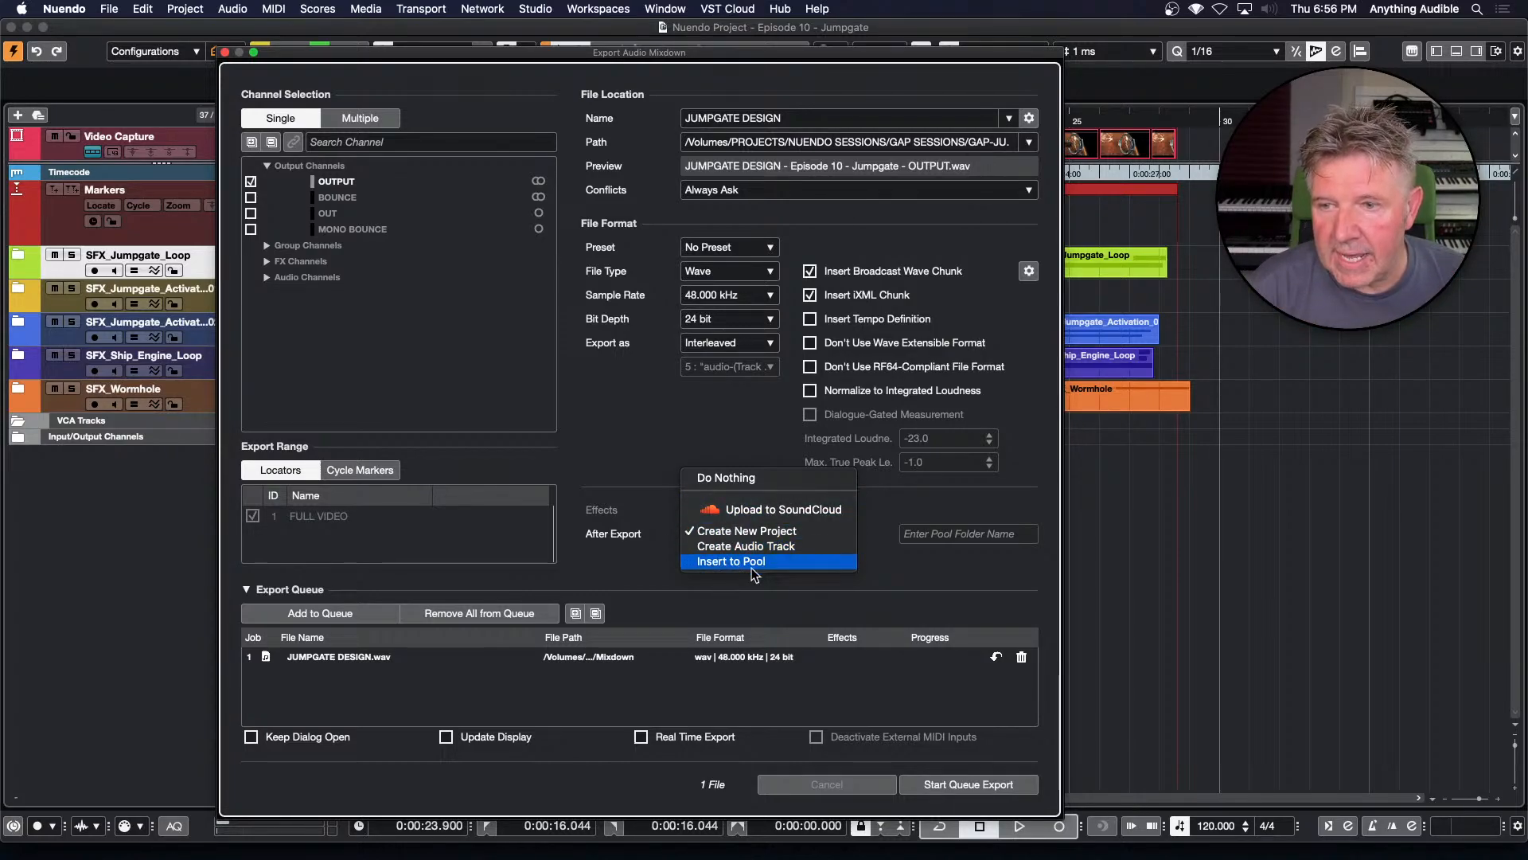
{"action": "left_click", "coordinate": [877, 543]}
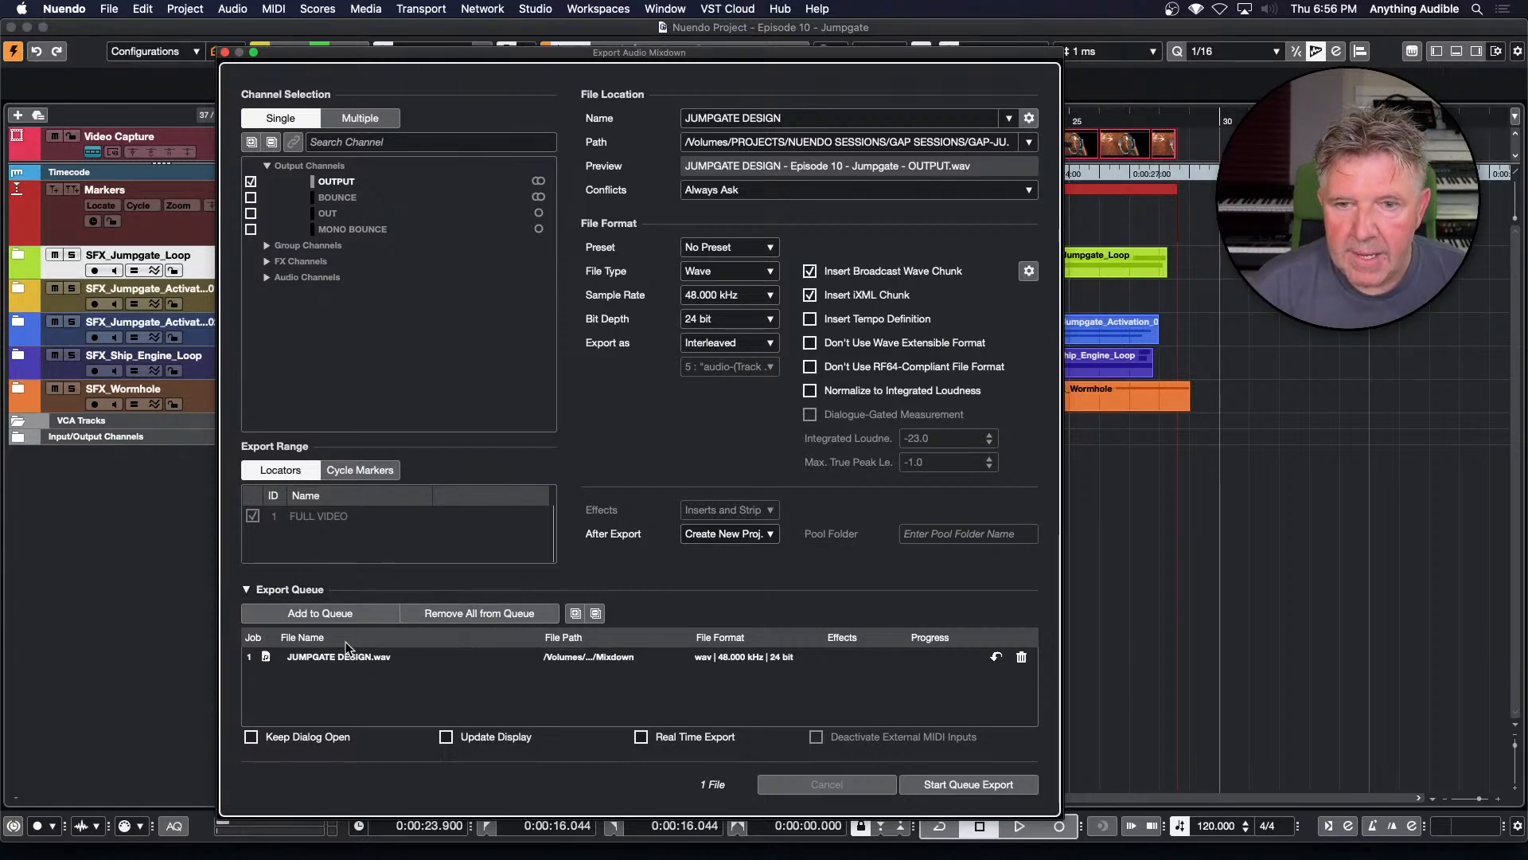
{"action": "left_click", "coordinate": [448, 613]}
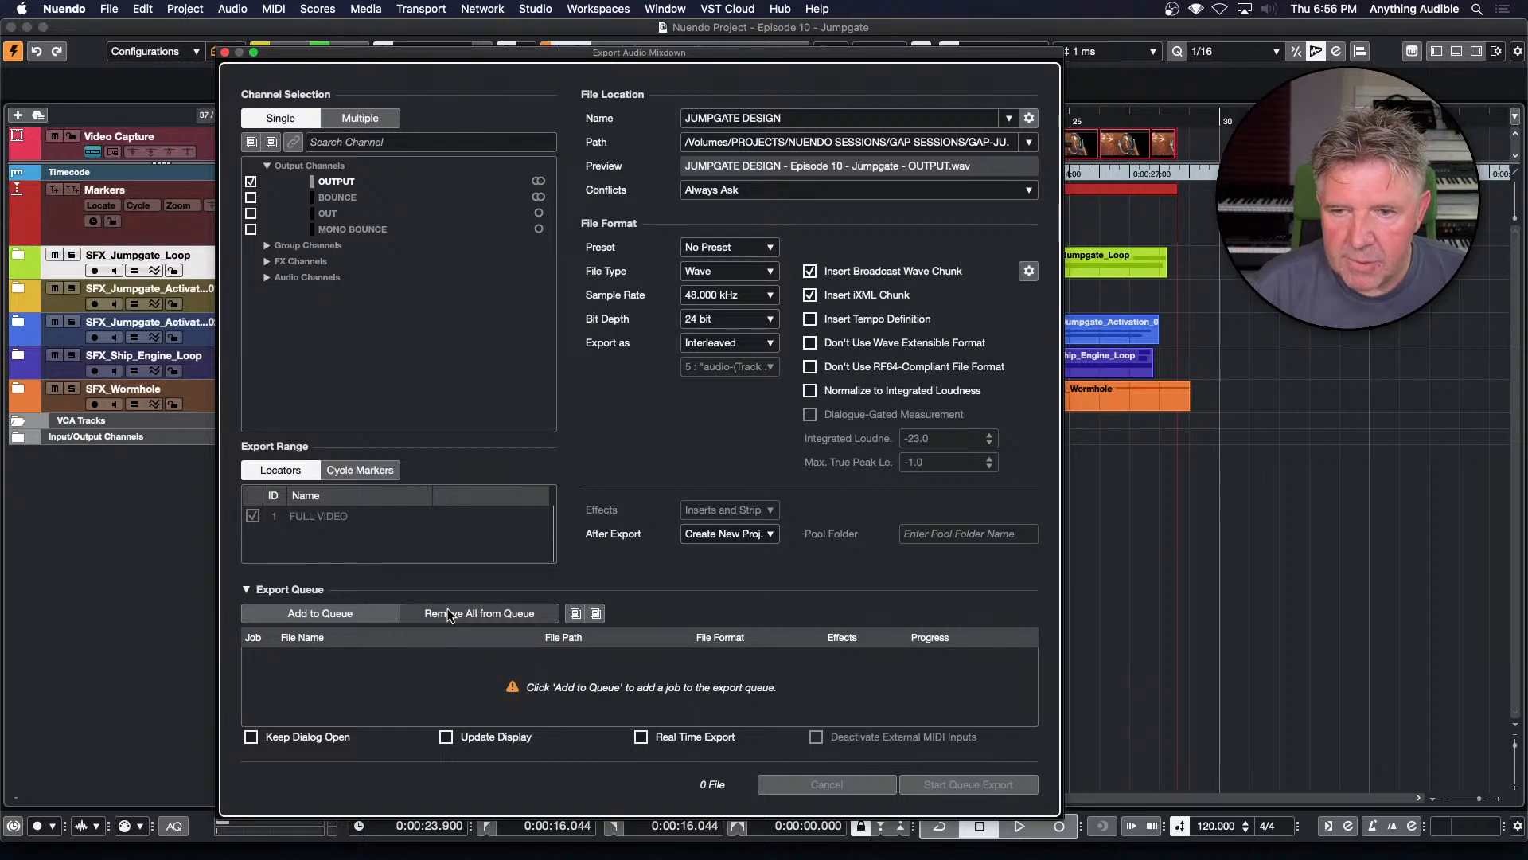
{"action": "left_click", "coordinate": [355, 611]}
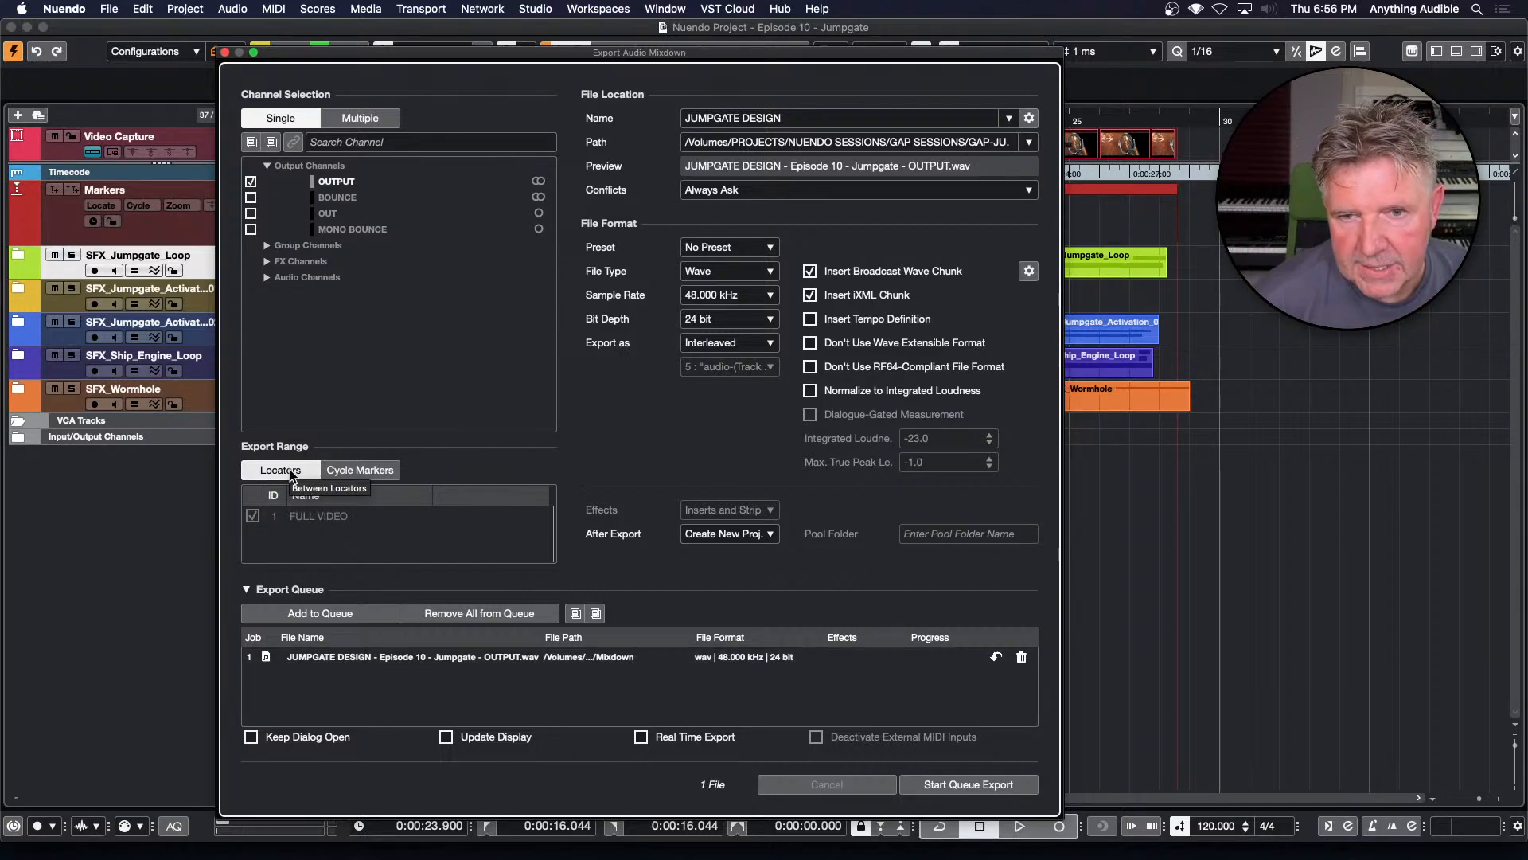
Compare the Cycle Markers export range with Locators, return to Locators and close the Export Audio Mixdown dialog
{"action": "left_click", "coordinate": [346, 476]}
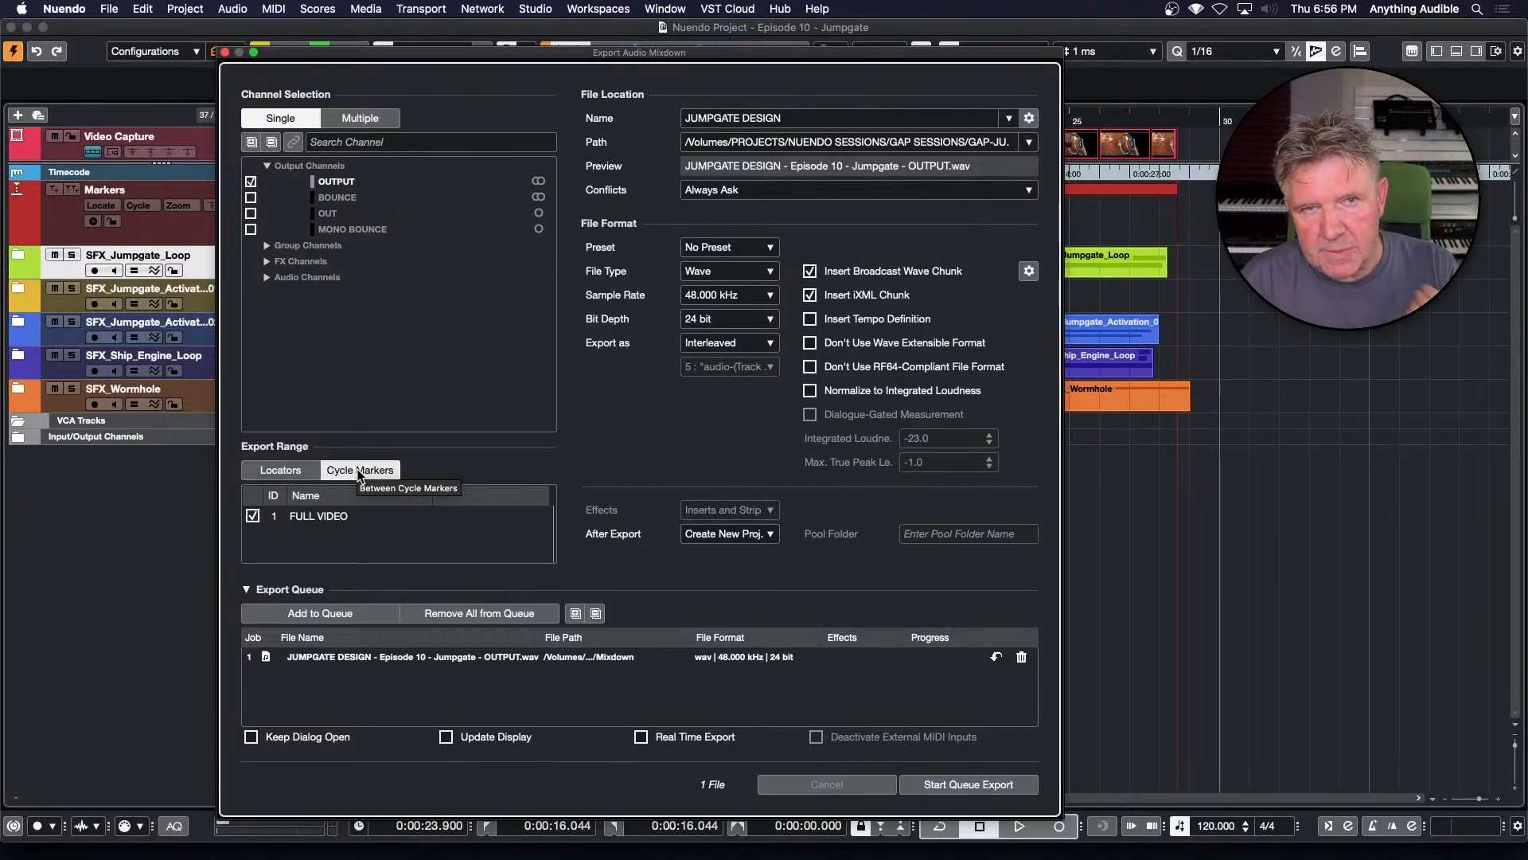
{"action": "left_click", "coordinate": [280, 473]}
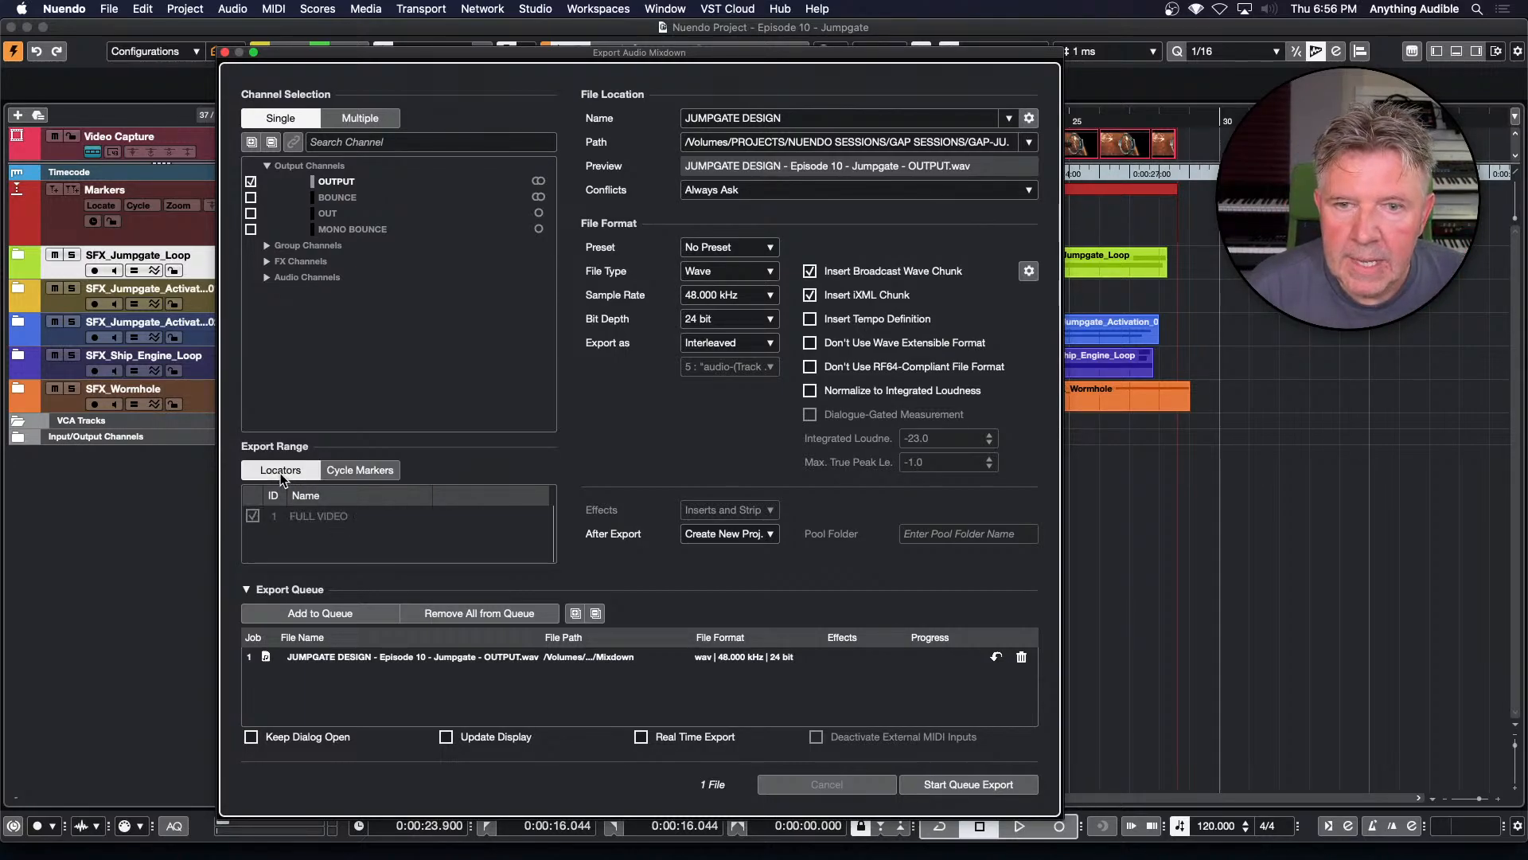
{"action": "left_click", "coordinate": [226, 53]}
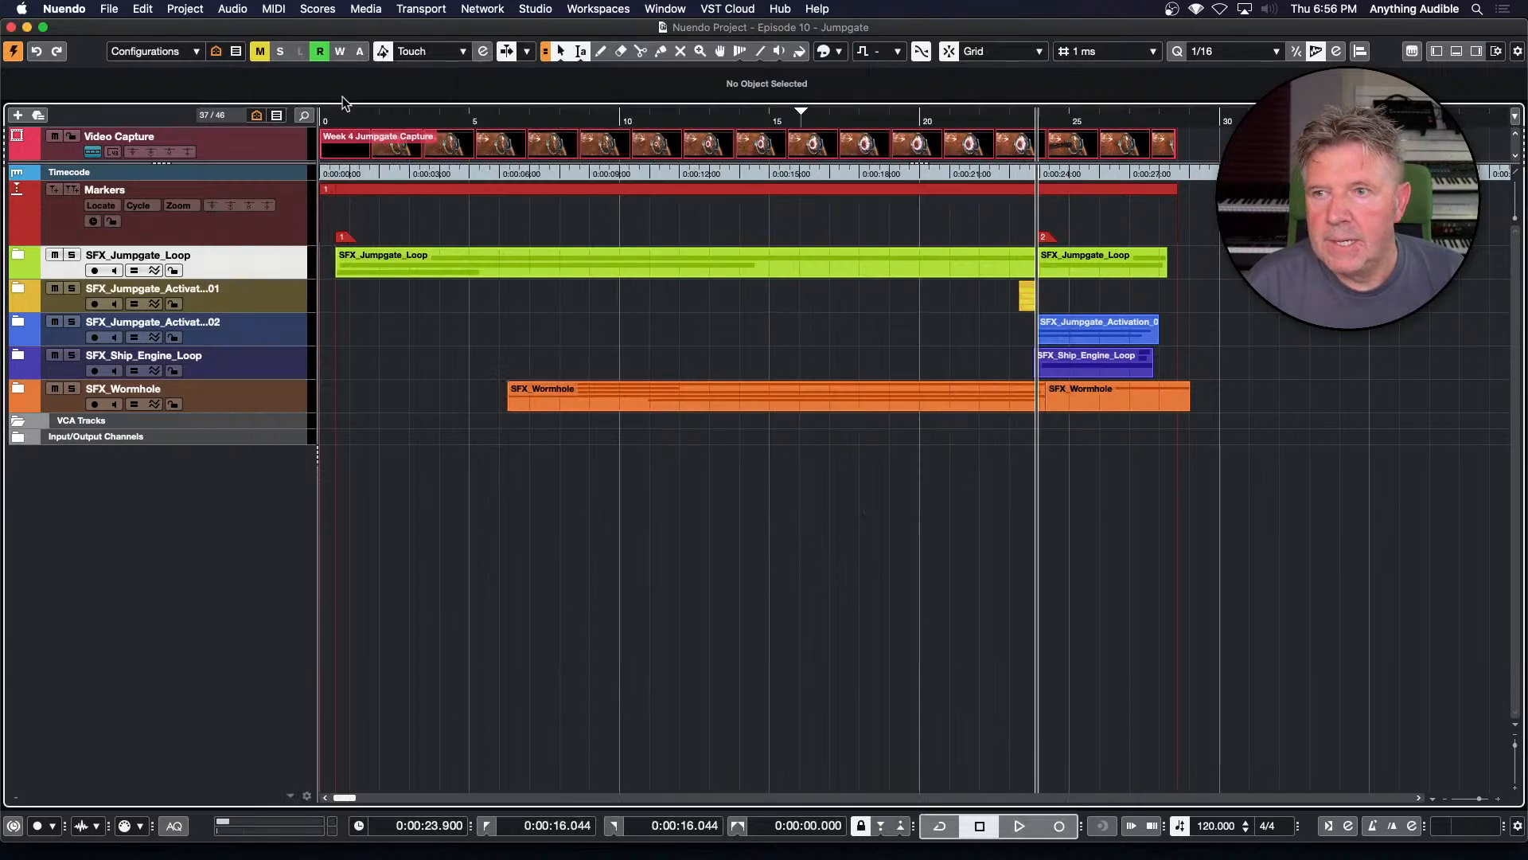
Set the locators around the SFX_Jumpgate_Activation_02 event and run the queued audio mixdown export
{"action": "left_click", "coordinate": [1070, 343]}
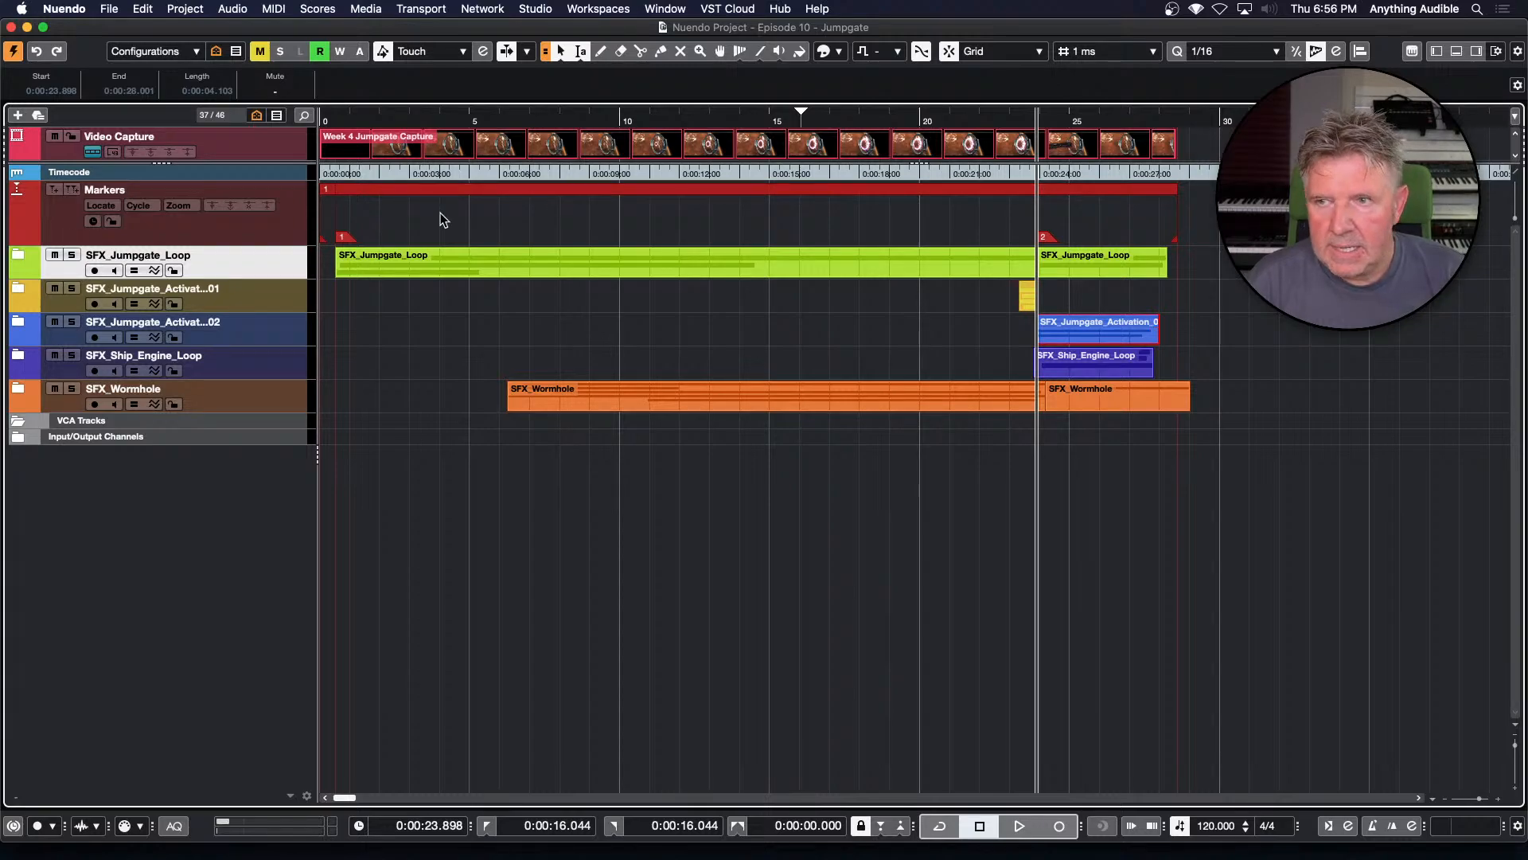
{"action": "key", "text": "p"}
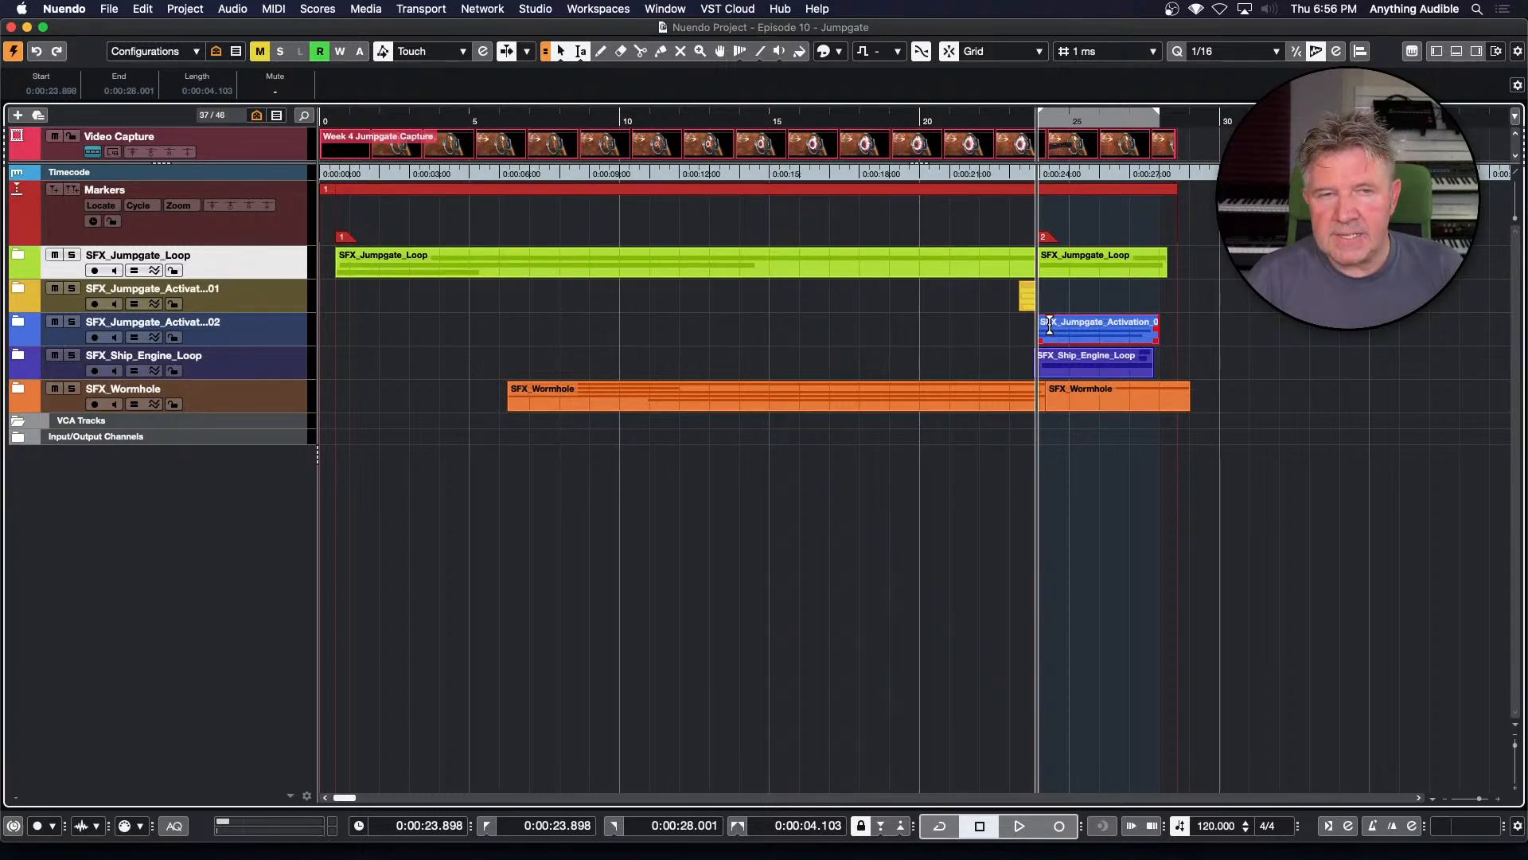
{"action": "key", "text": "shift+super+e"}
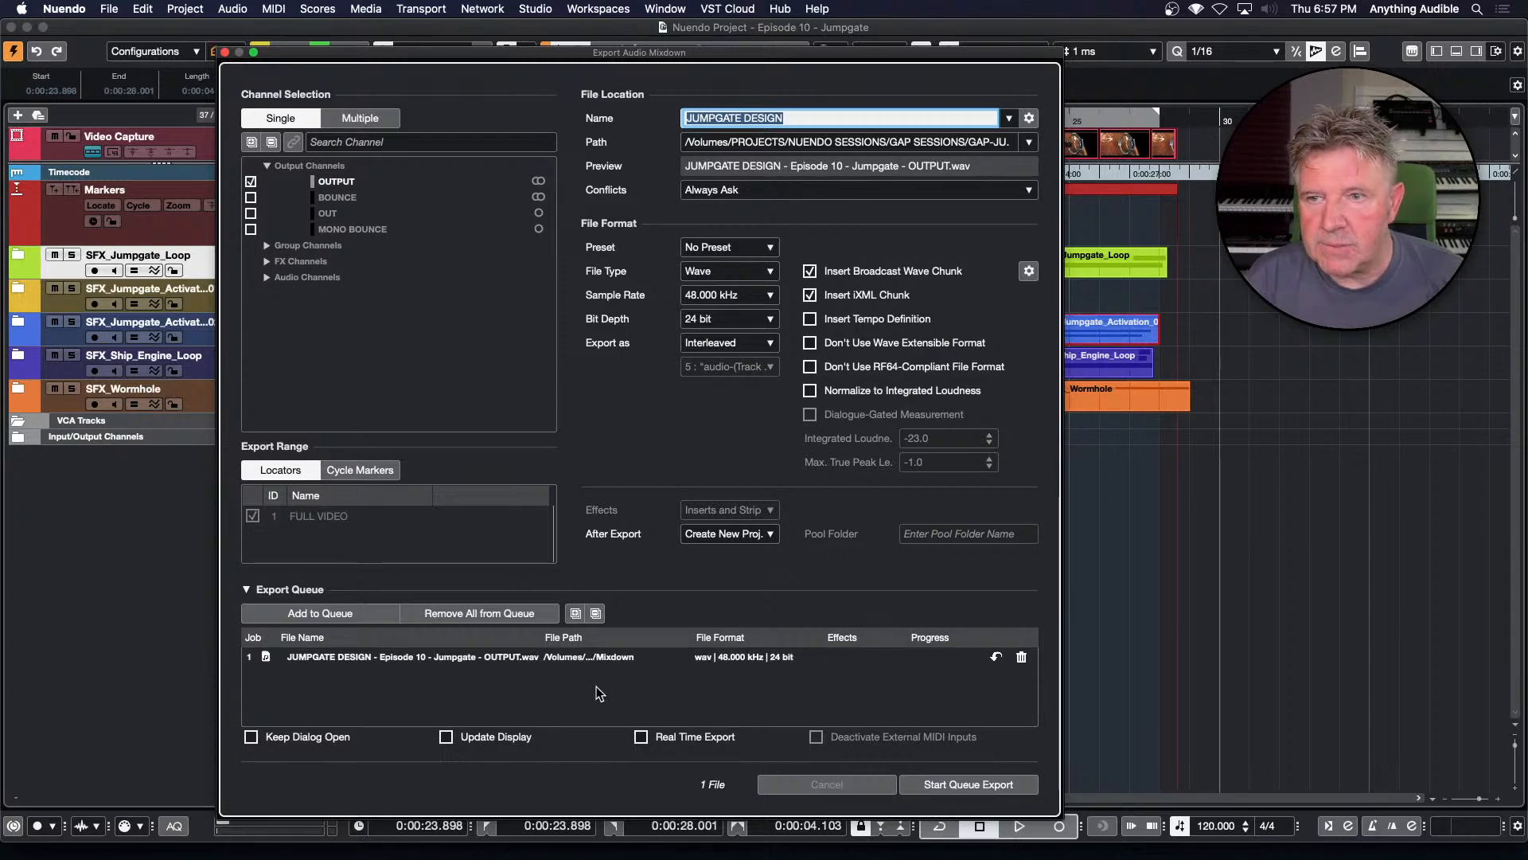
{"action": "left_click", "coordinate": [947, 787]}
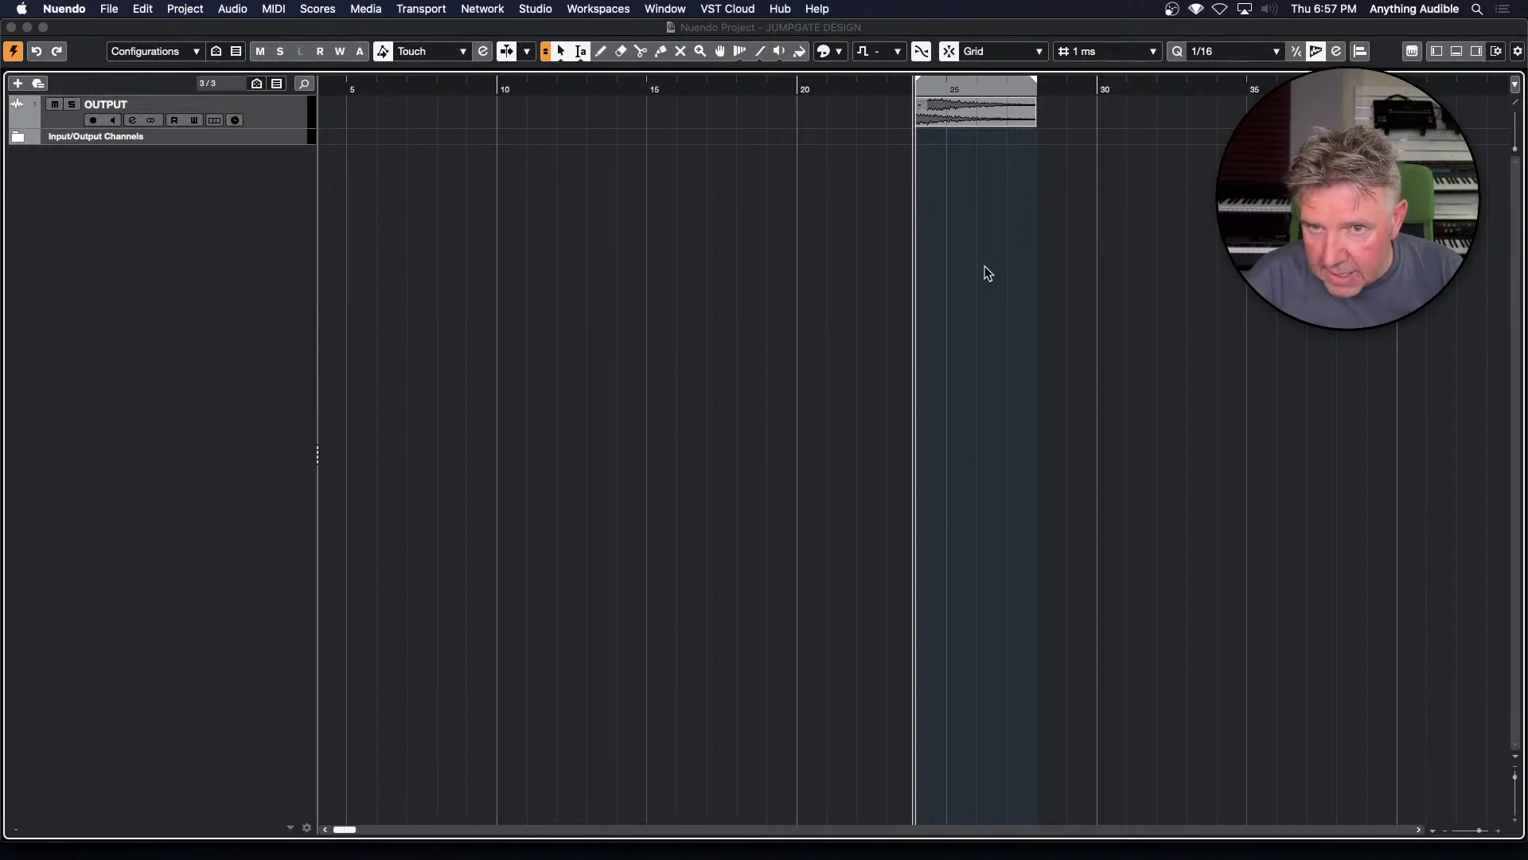
Select the exported clip on the OUTPUT track of the JUMPGATE DESIGN project and play it back
{"action": "left_click", "coordinate": [937, 130]}
{"action": "key", "text": "space"}
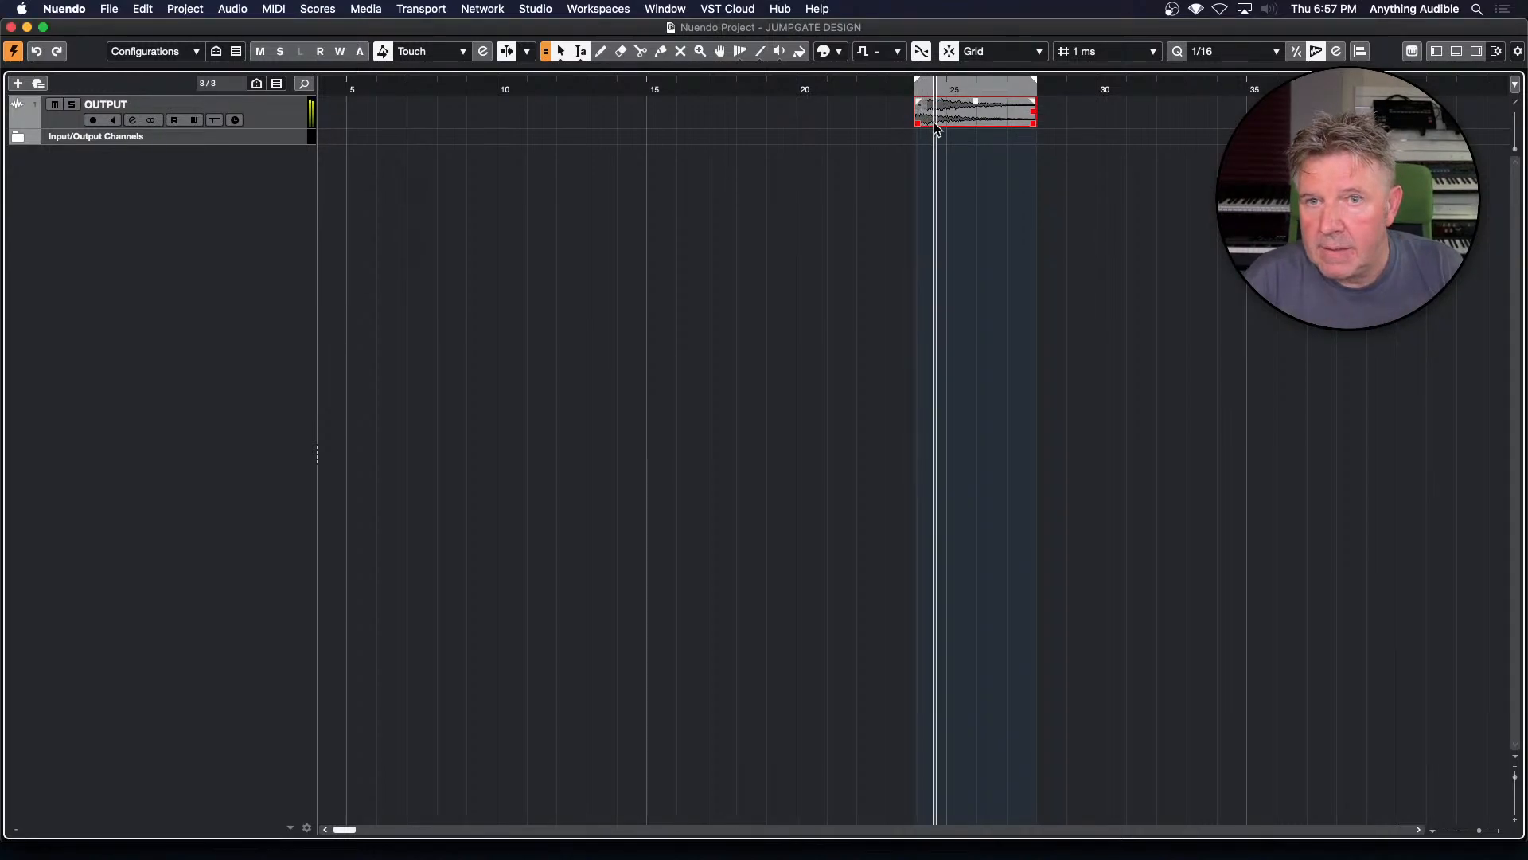
{"action": "key", "text": "space"}
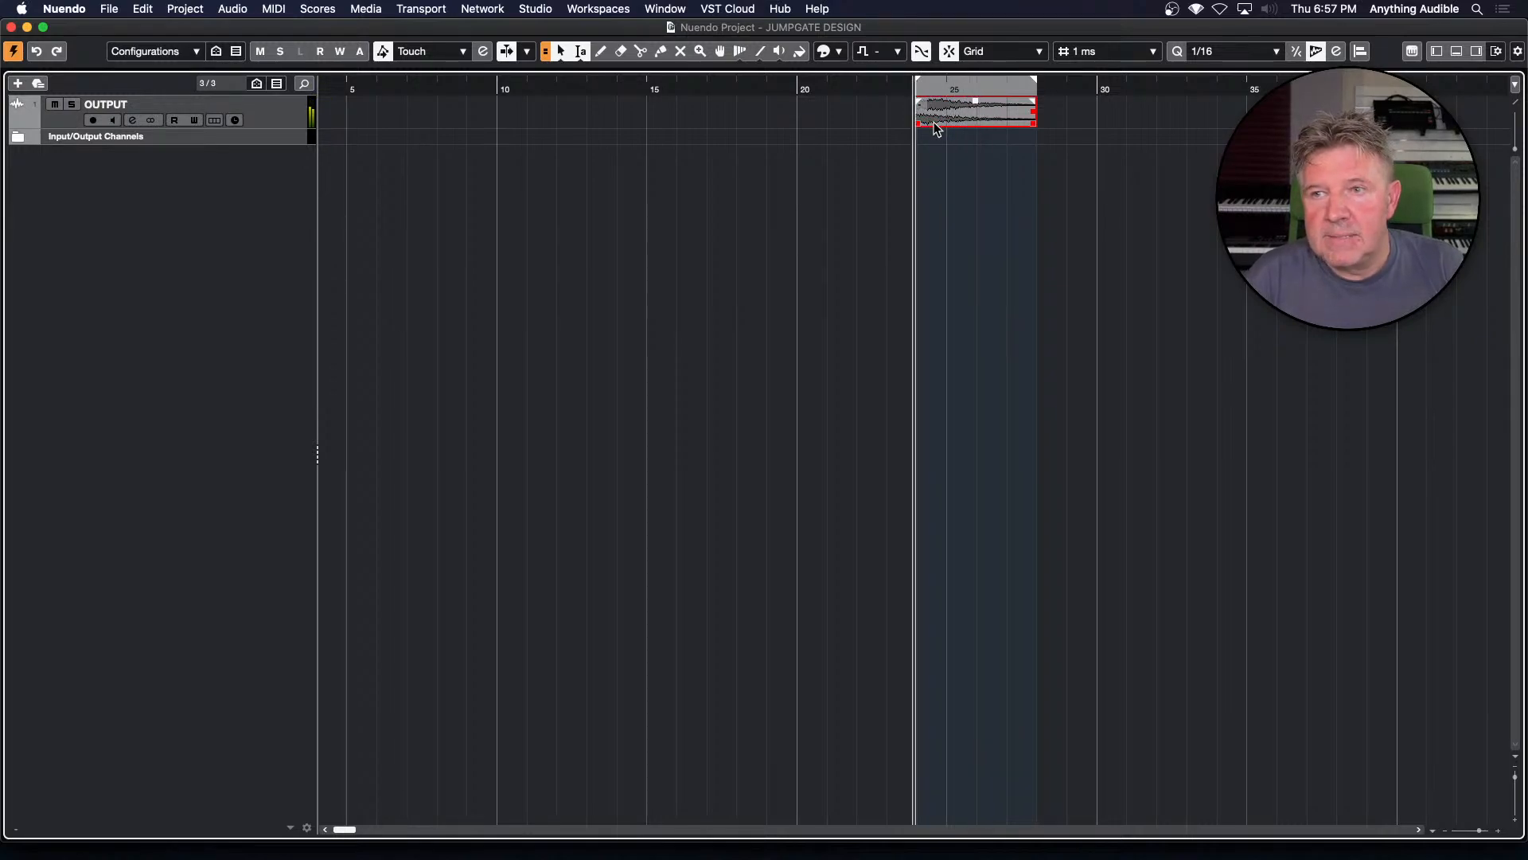
{"action": "key", "text": "space"}
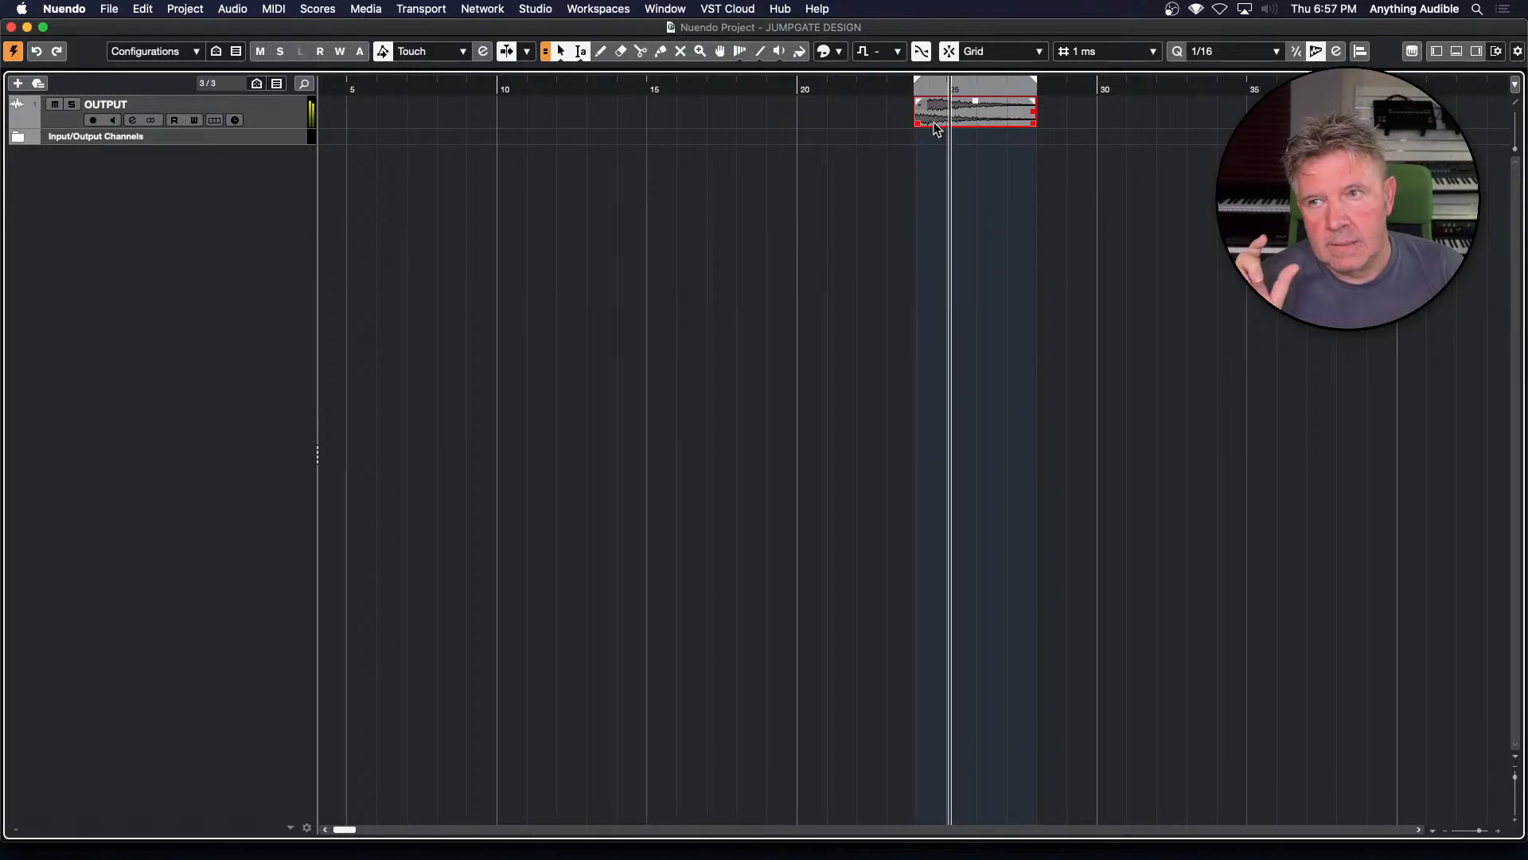
Stop playback and show the info line for the exported clip in the JUMPGATE DESIGN project
{"action": "key", "text": "space"}
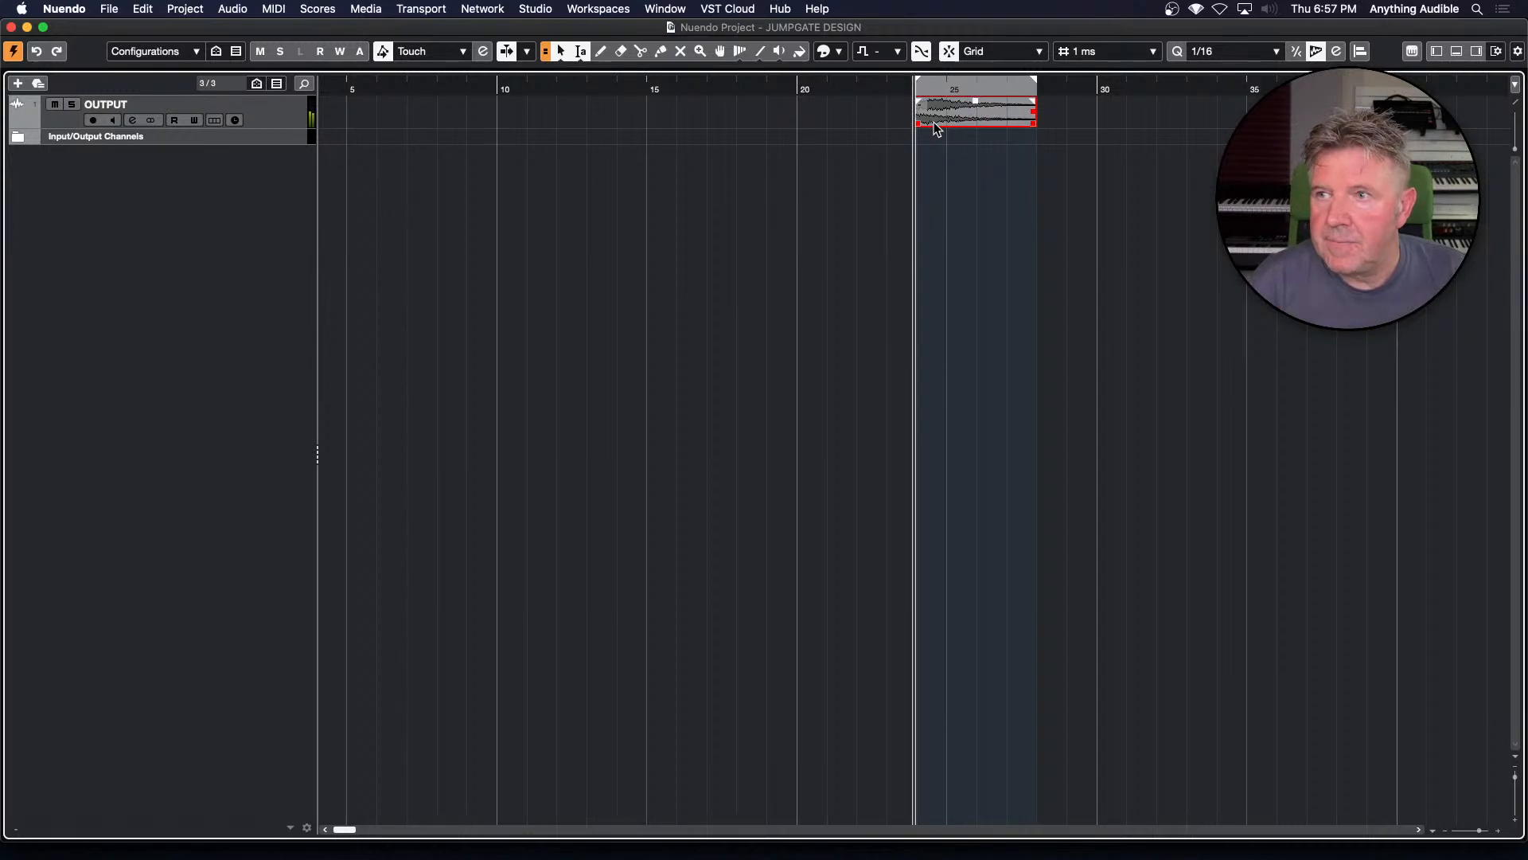
{"action": "left_click", "coordinate": [1497, 51]}
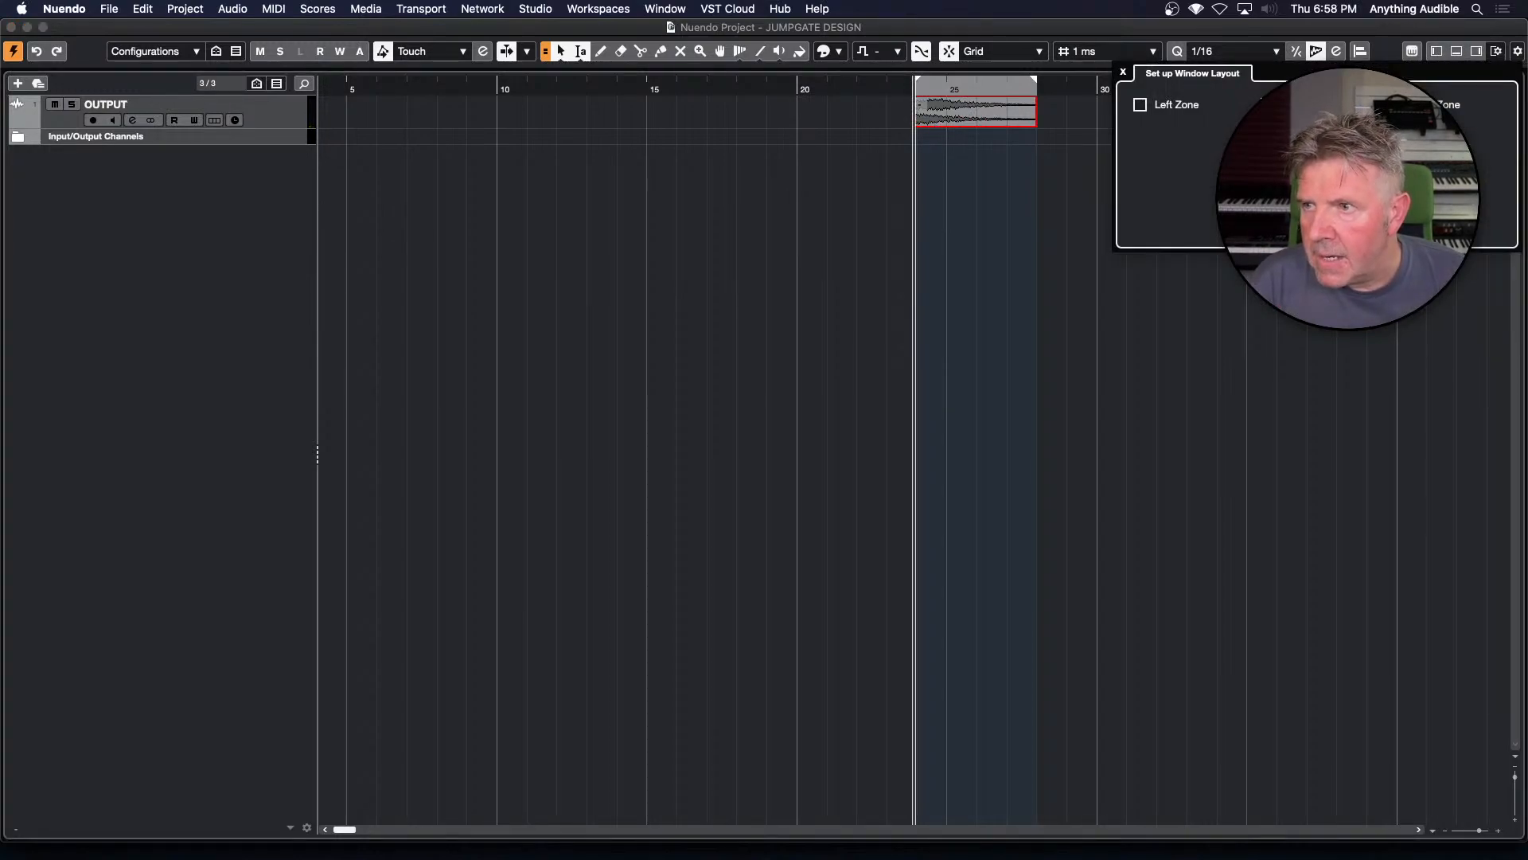
{"action": "left_click", "coordinate": [1268, 130]}
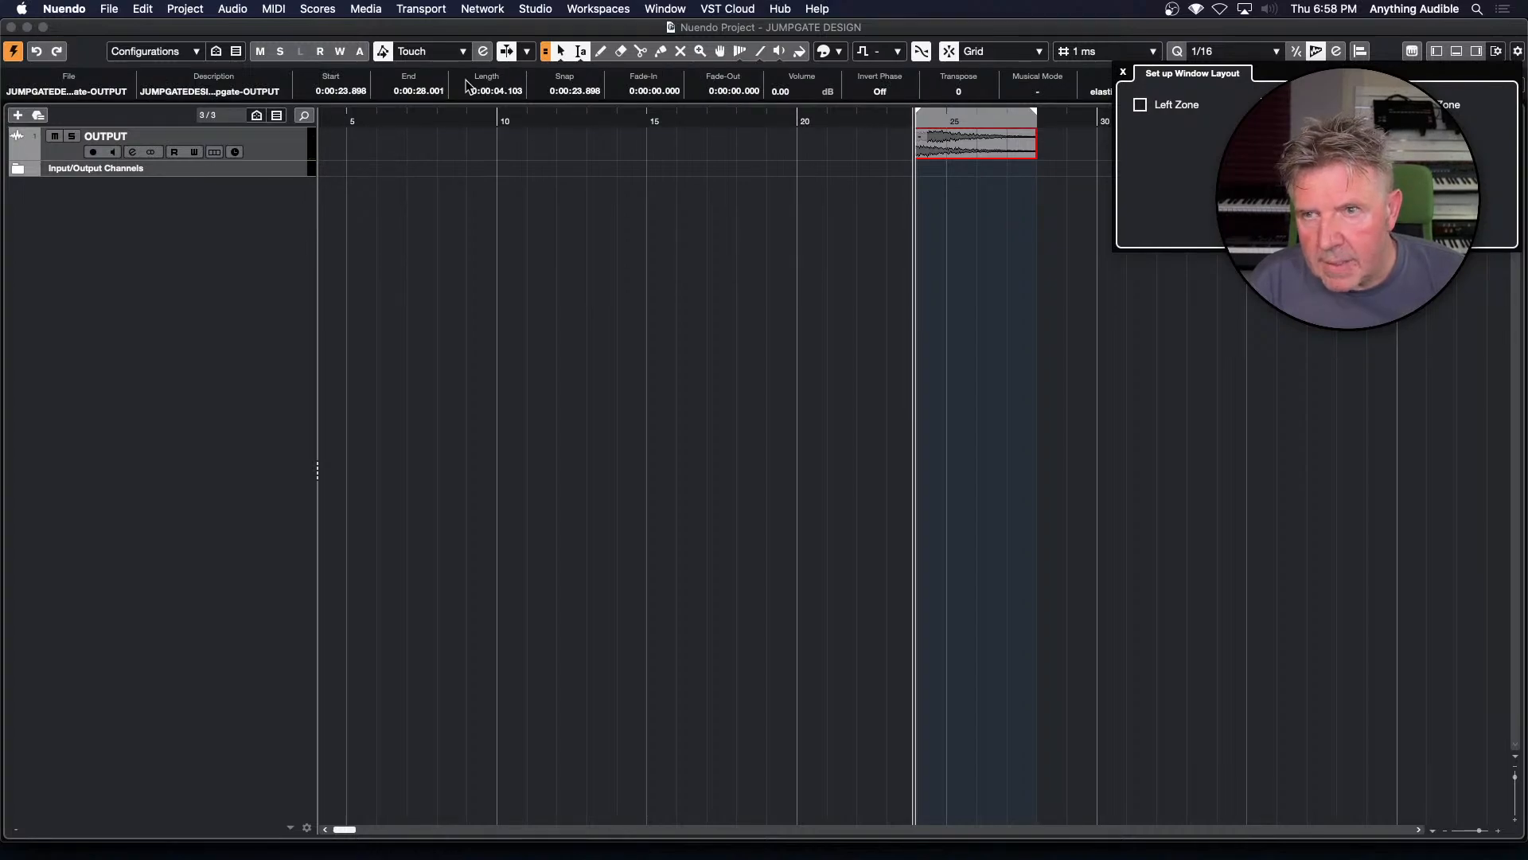
{"action": "left_click", "coordinate": [176, 85]}
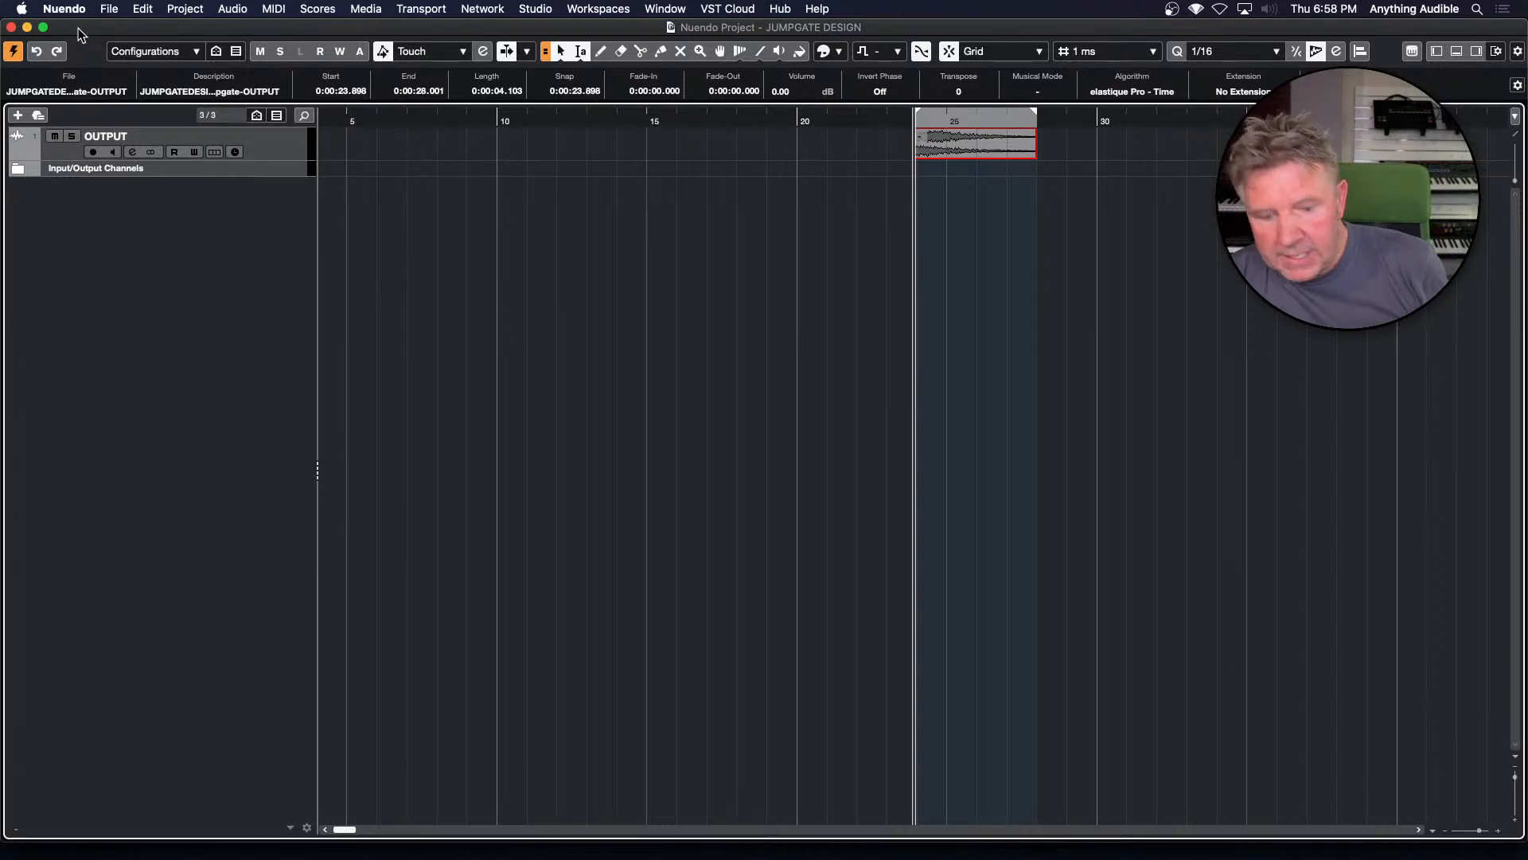
Close the JUMPGATE DESIGN project and reactivate the Episode 10 - Jumpgate project
{"action": "key", "text": "super+w"}
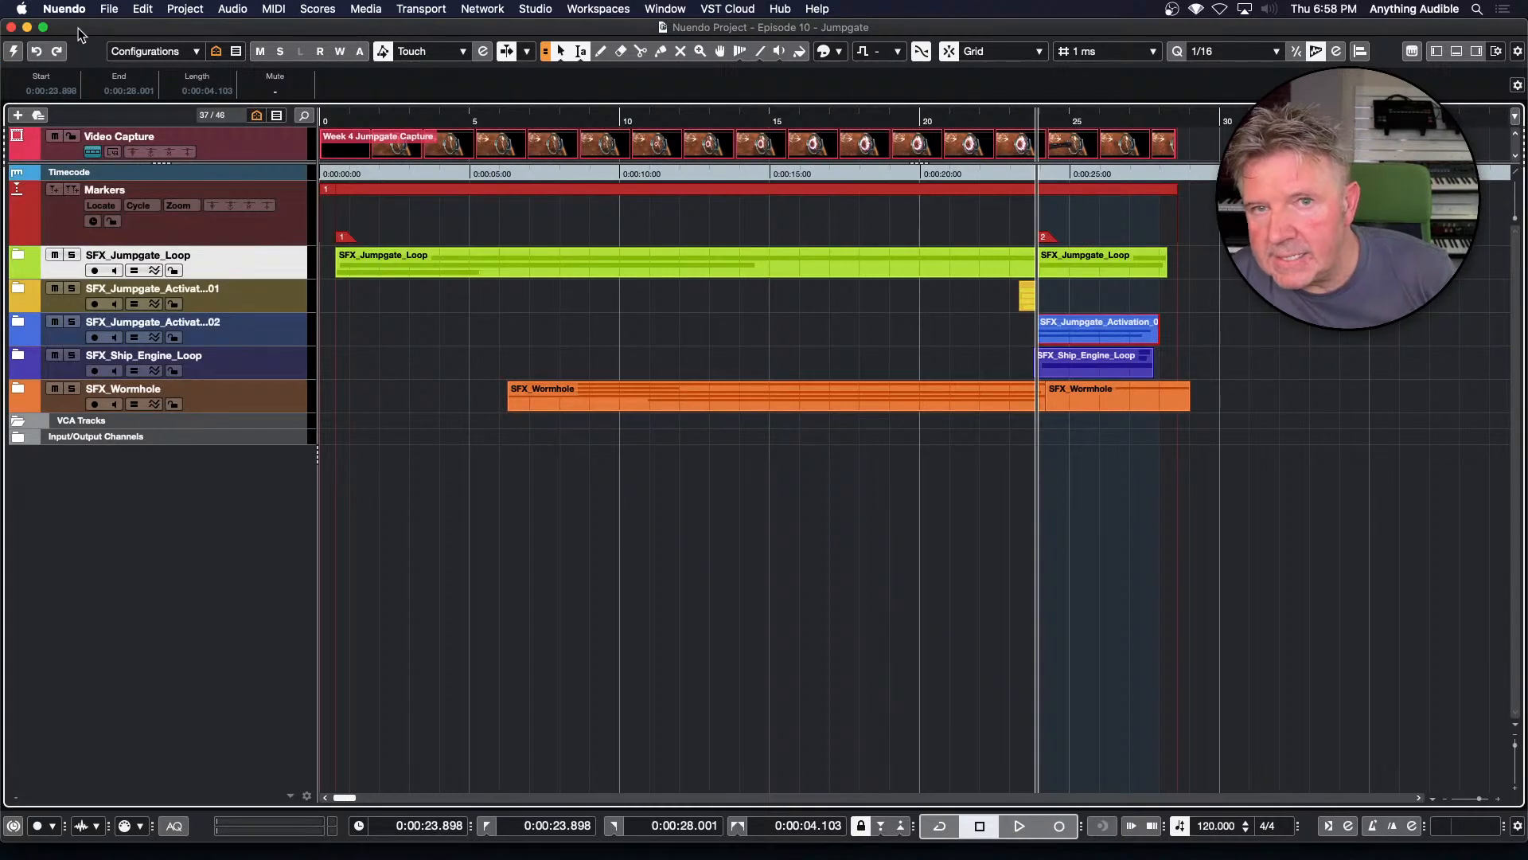
{"action": "left_click", "coordinate": [14, 52]}
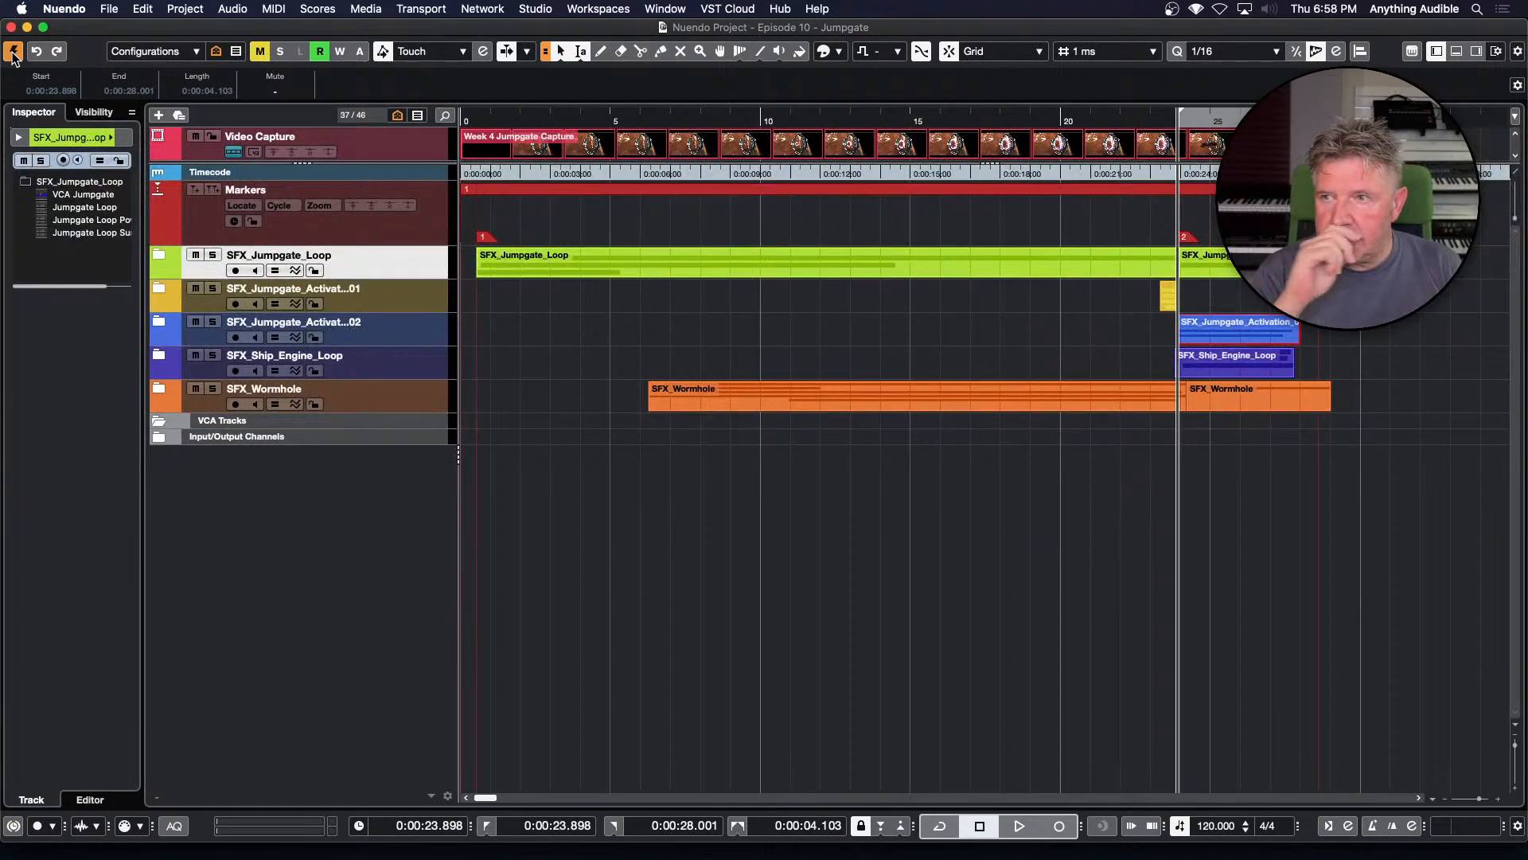
Set the locators to an about 4.9-second range on the Markers track, then collapse them to a single point at about 0:00:16.449
{"action": "left_click", "coordinate": [1026, 211]}
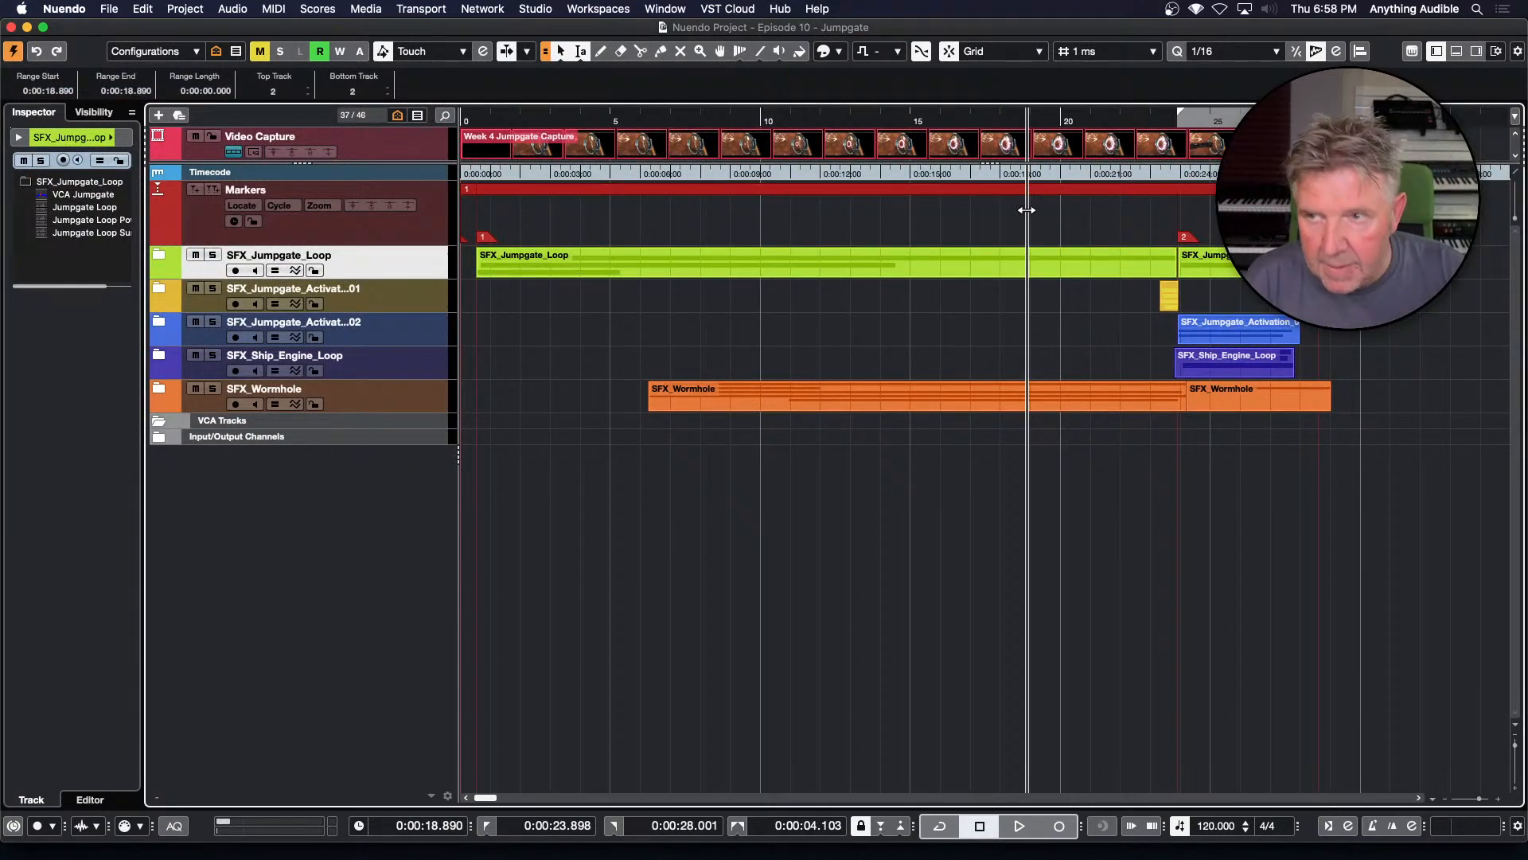
{"action": "key", "text": "p"}
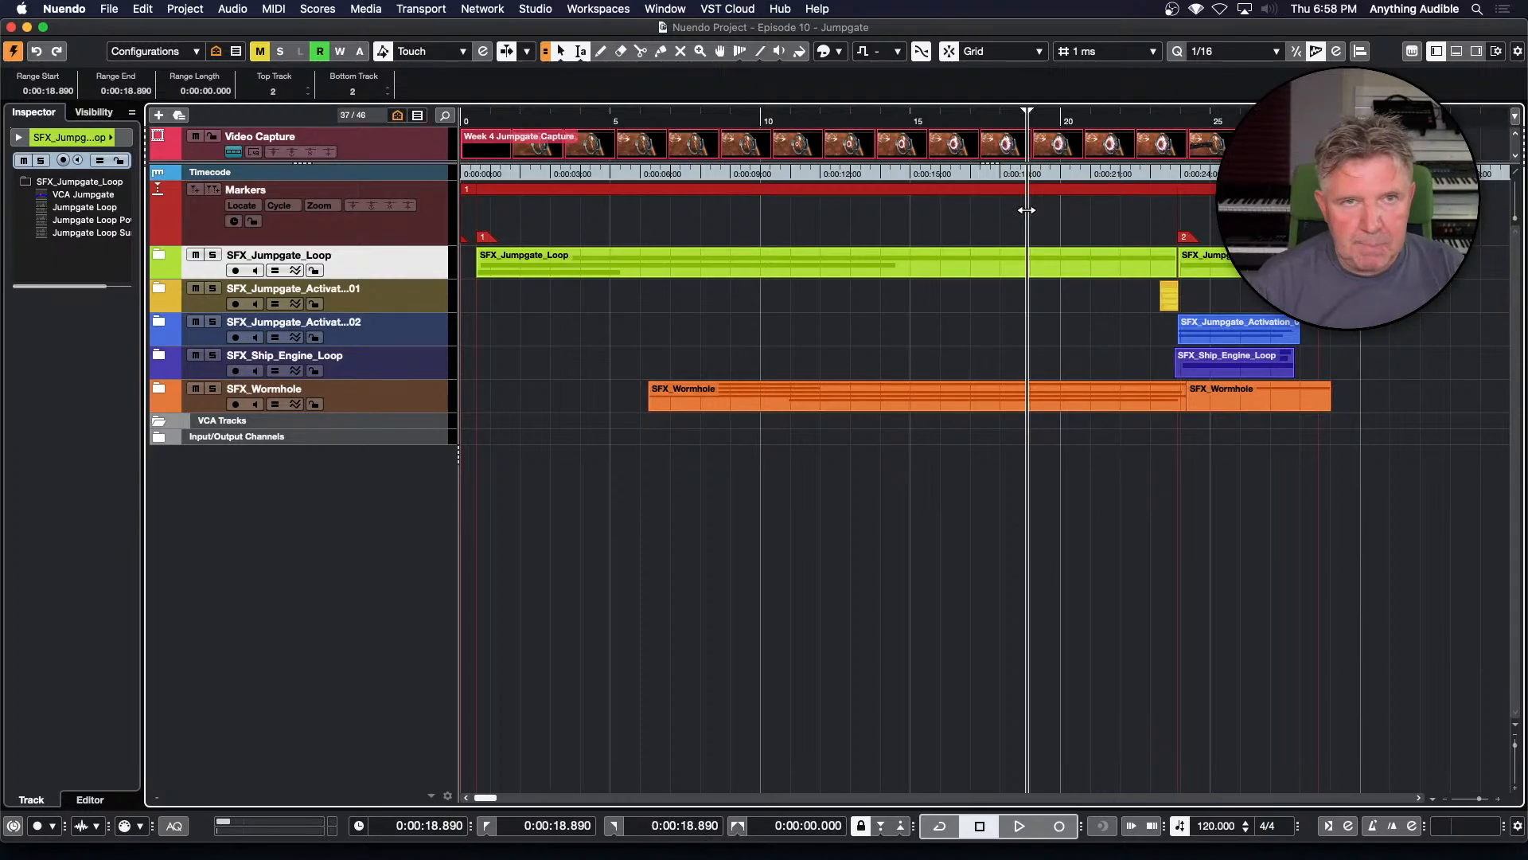
{"action": "left_click_drag", "start_coordinate": [991, 211], "coordinate": [1138, 221]}
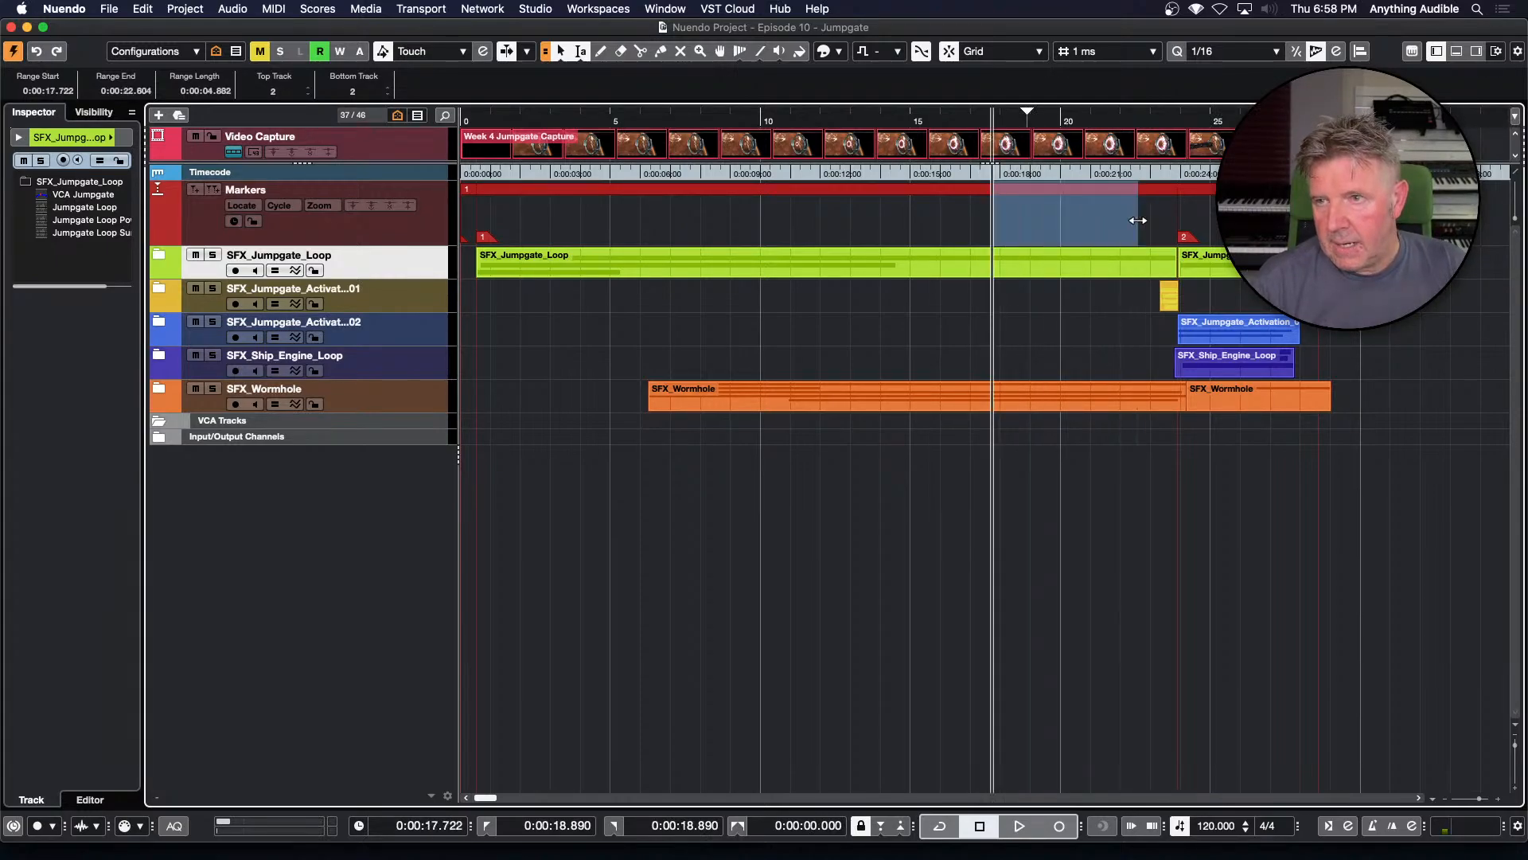
{"action": "key", "text": "p"}
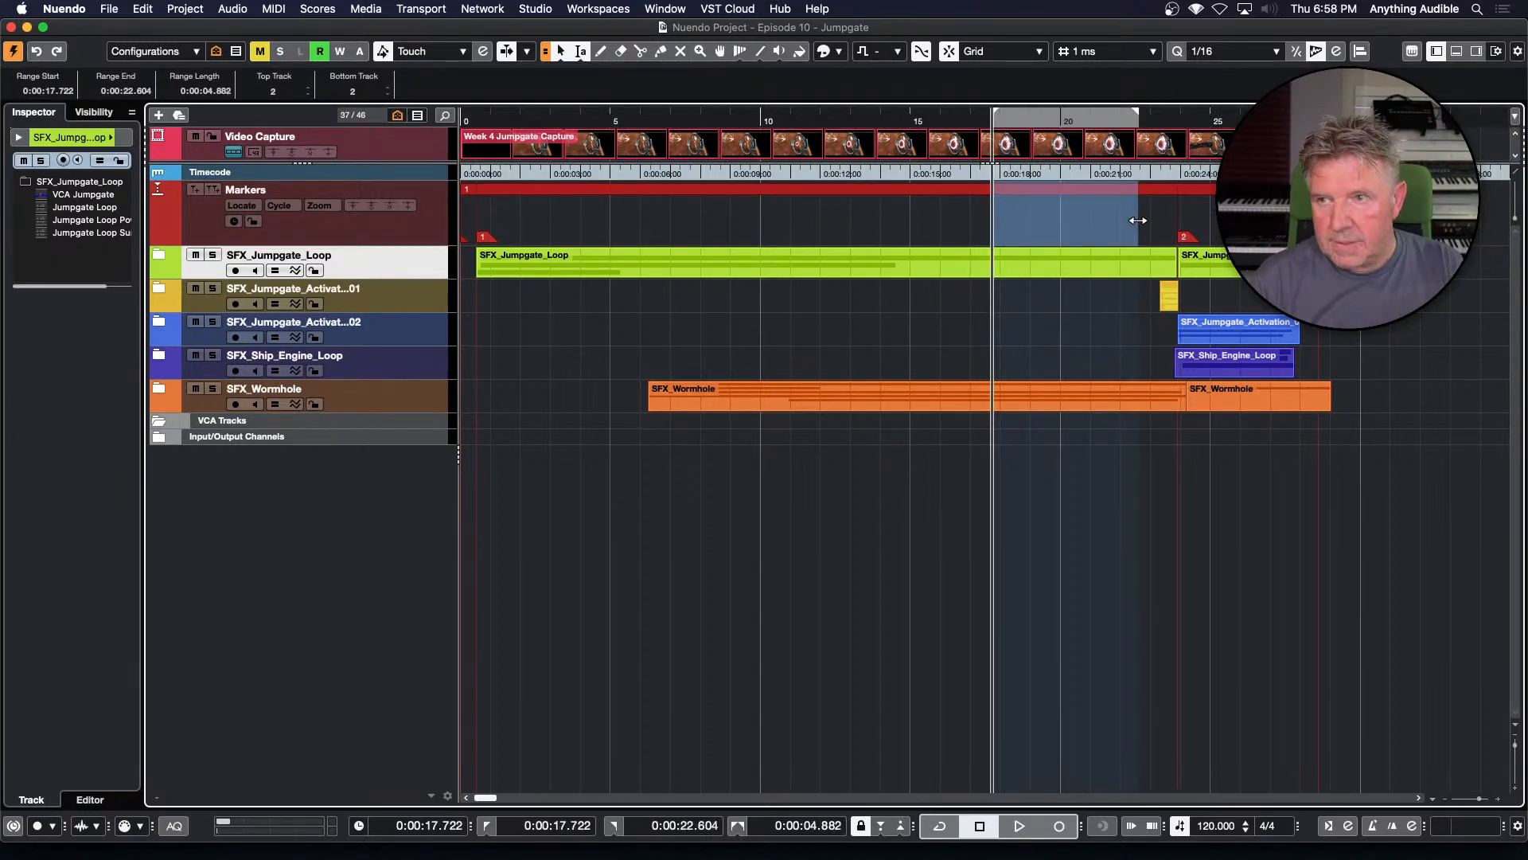
{"action": "left_click", "coordinate": [953, 209]}
{"action": "key", "text": "p"}
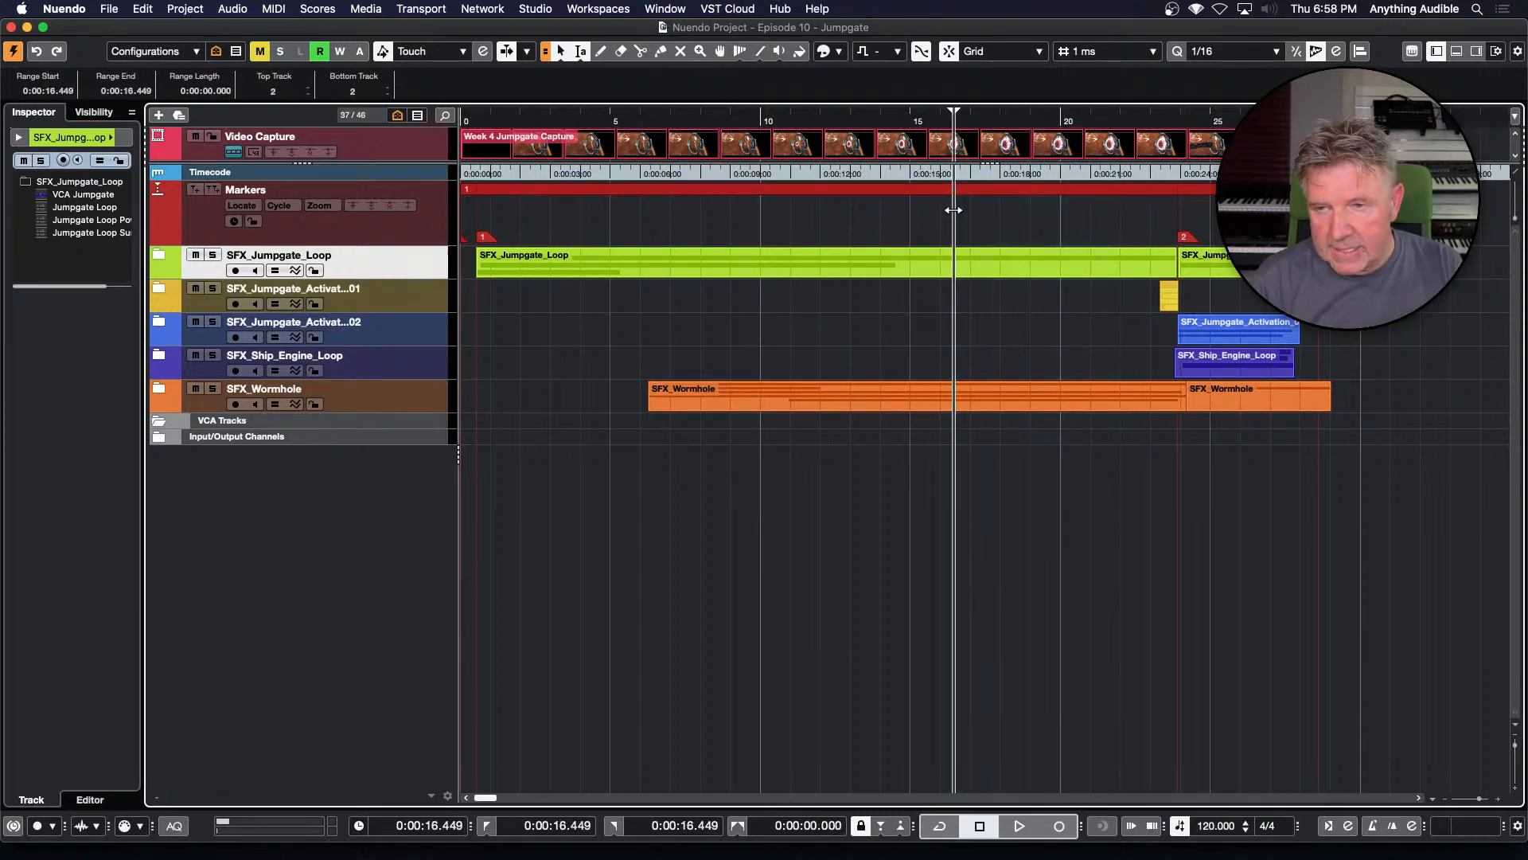
Set the audio mixdown export range to the FULL VIDEO cycle marker and replace the old queue job with a new one
{"action": "left_click", "coordinate": [912, 212]}
{"action": "left_click", "coordinate": [881, 220]}
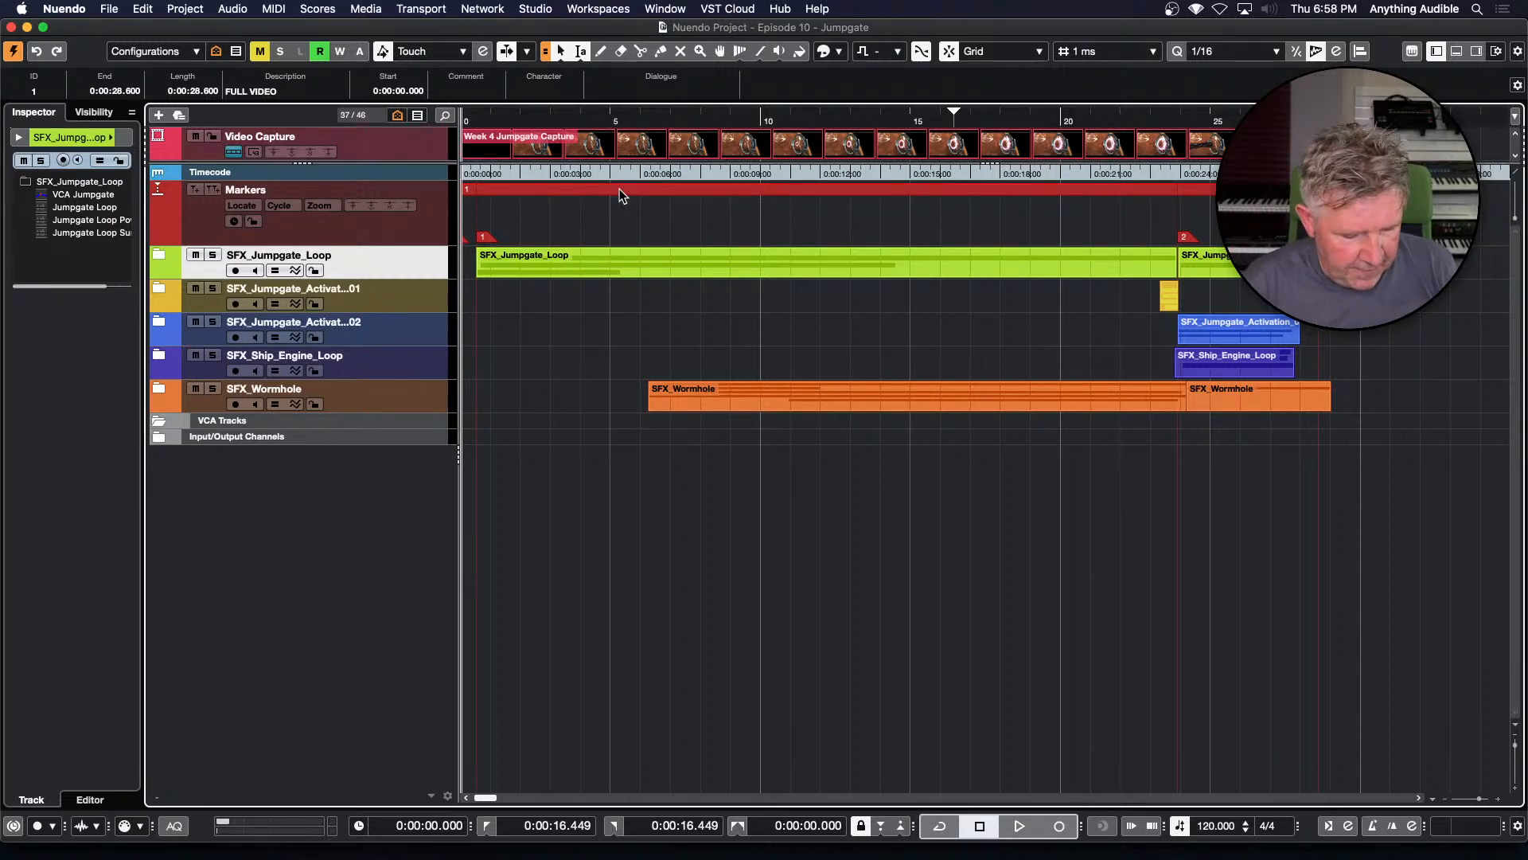
{"action": "key", "text": "super+e"}
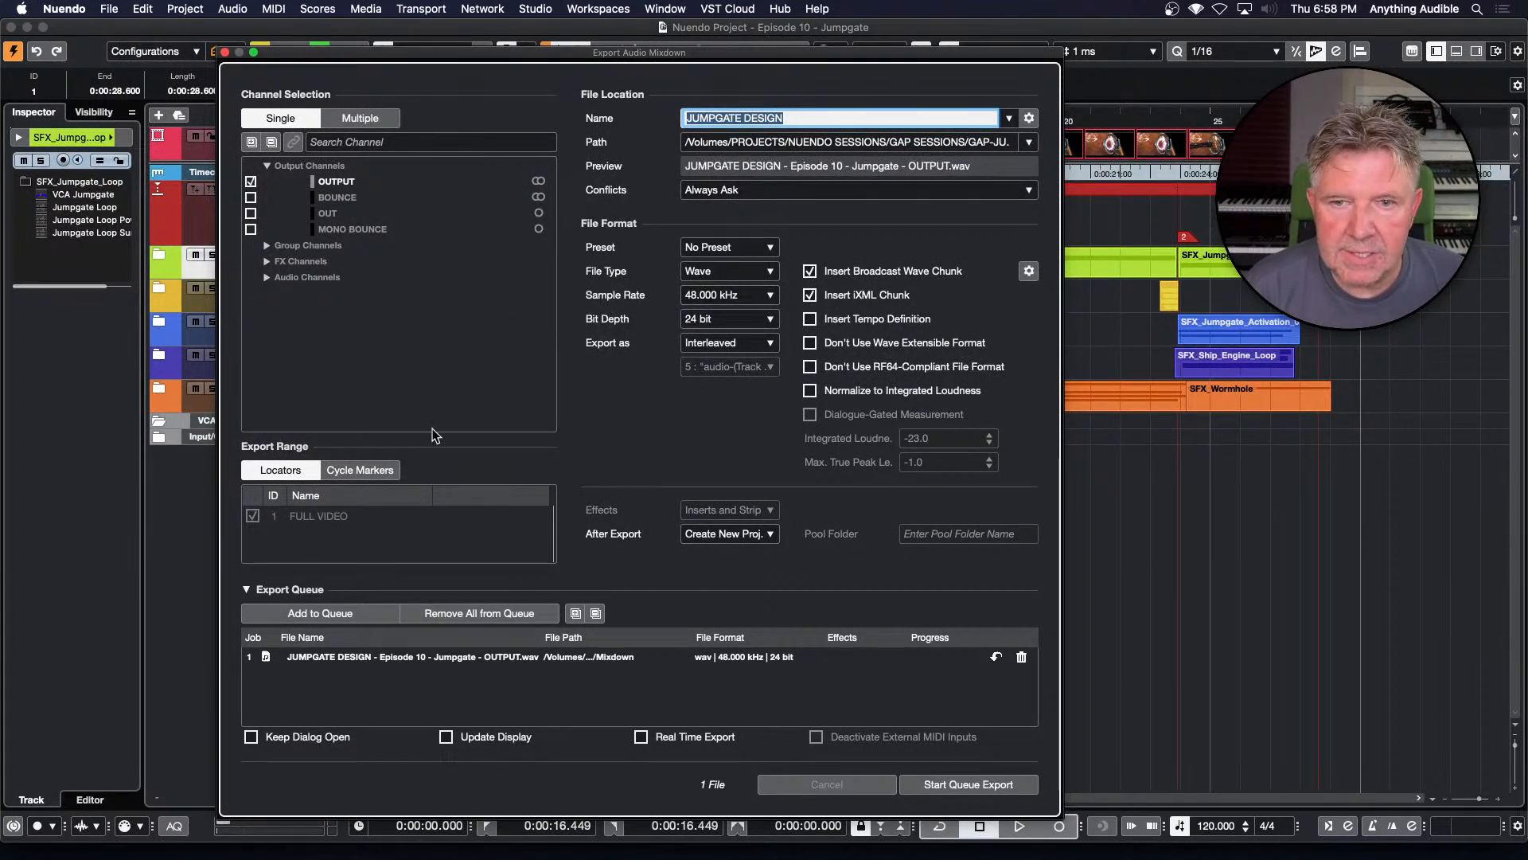
{"action": "left_click", "coordinate": [385, 470]}
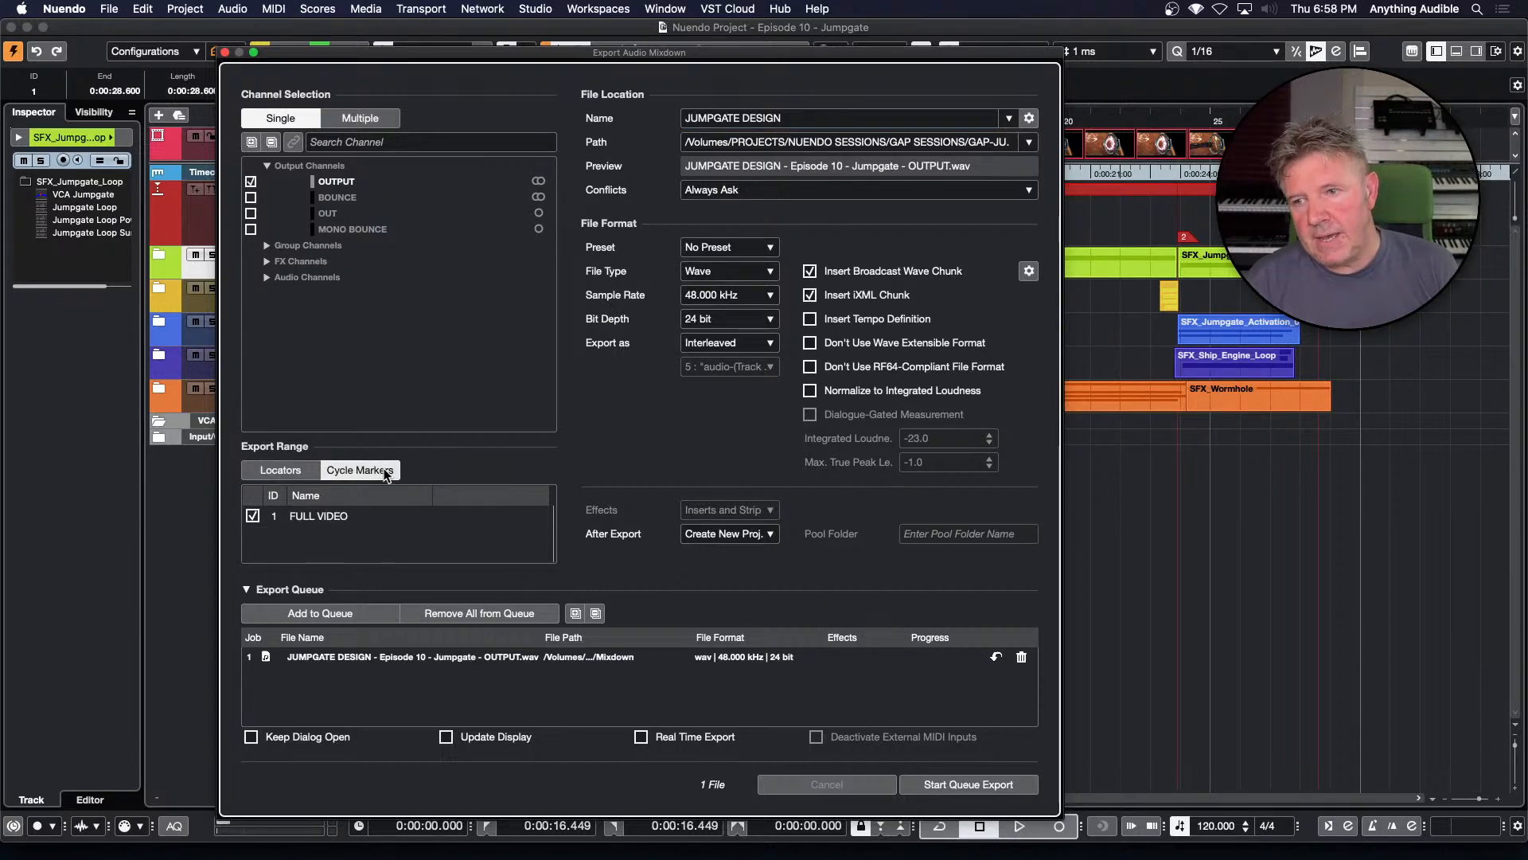
{"action": "left_click", "coordinate": [449, 613]}
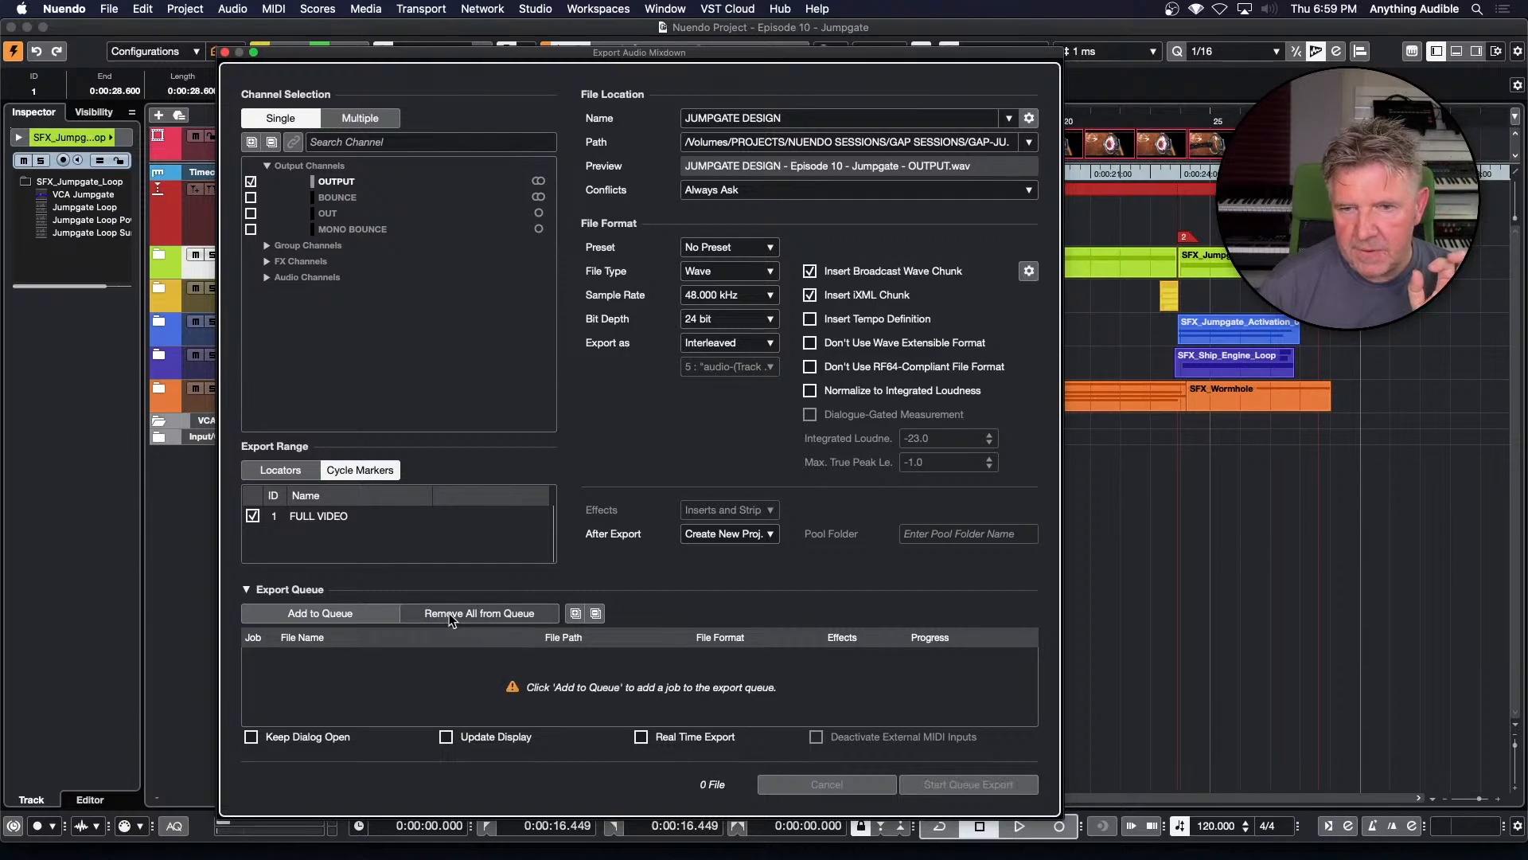
{"action": "left_click", "coordinate": [375, 612]}
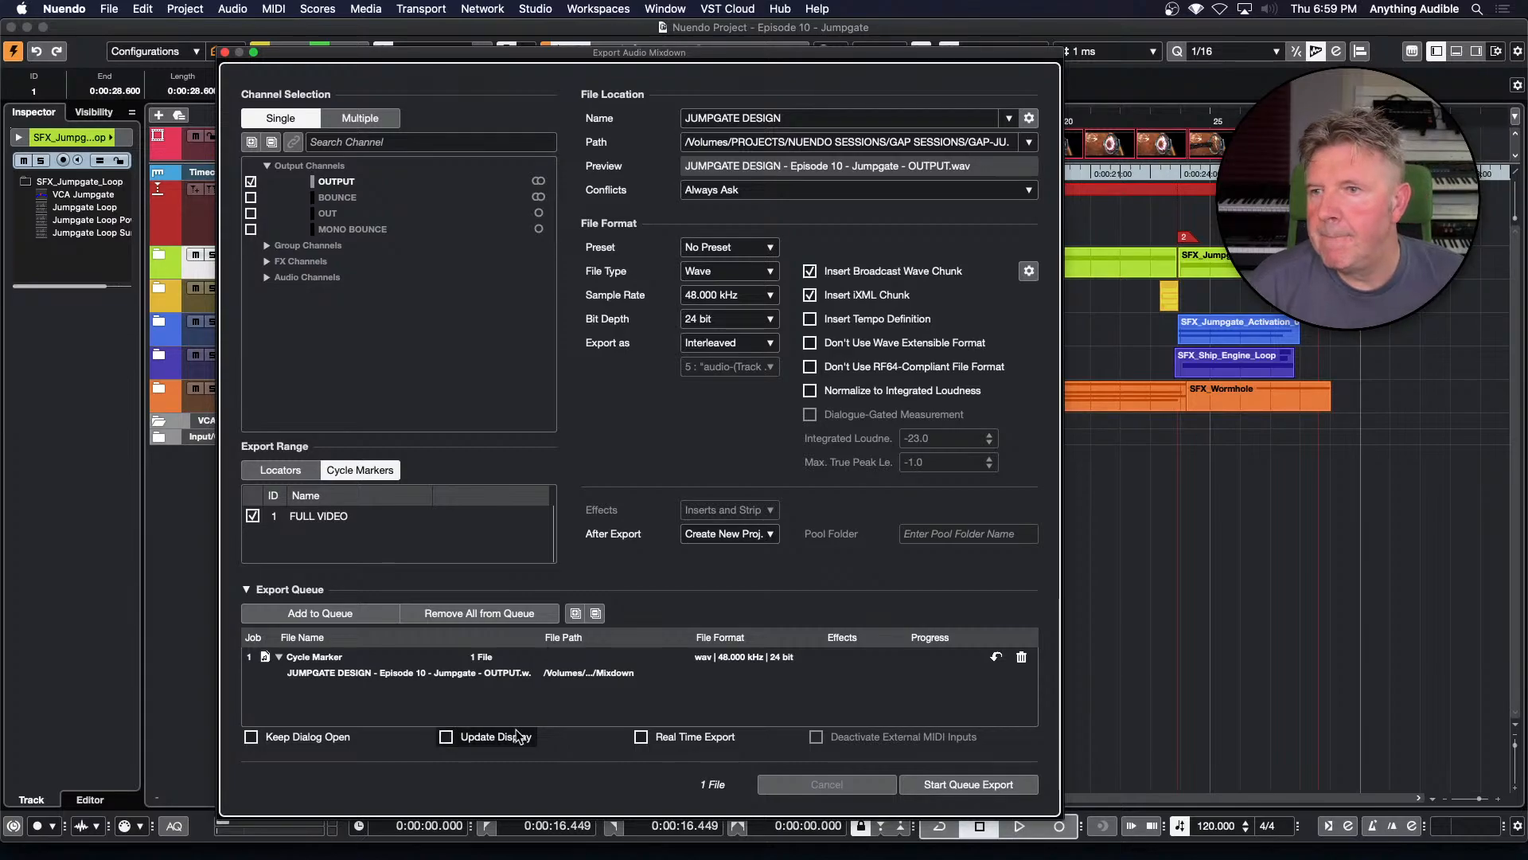
Show the project window's Master meter and enable Update Display and Real Time Export for the queued mixdown
{"action": "left_click", "coordinate": [1291, 703]}
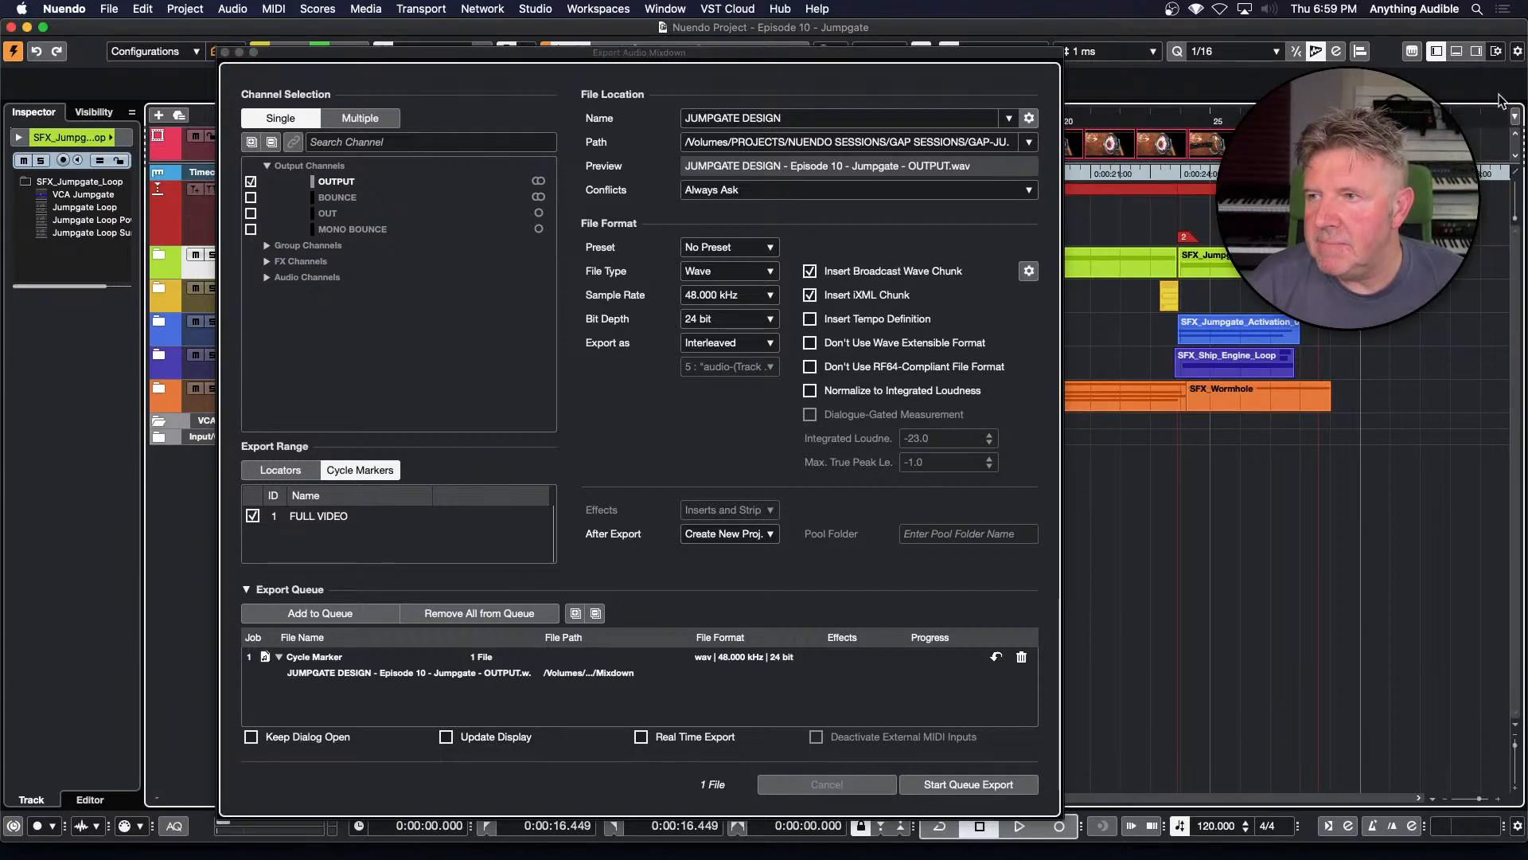
{"action": "left_click", "coordinate": [1477, 51]}
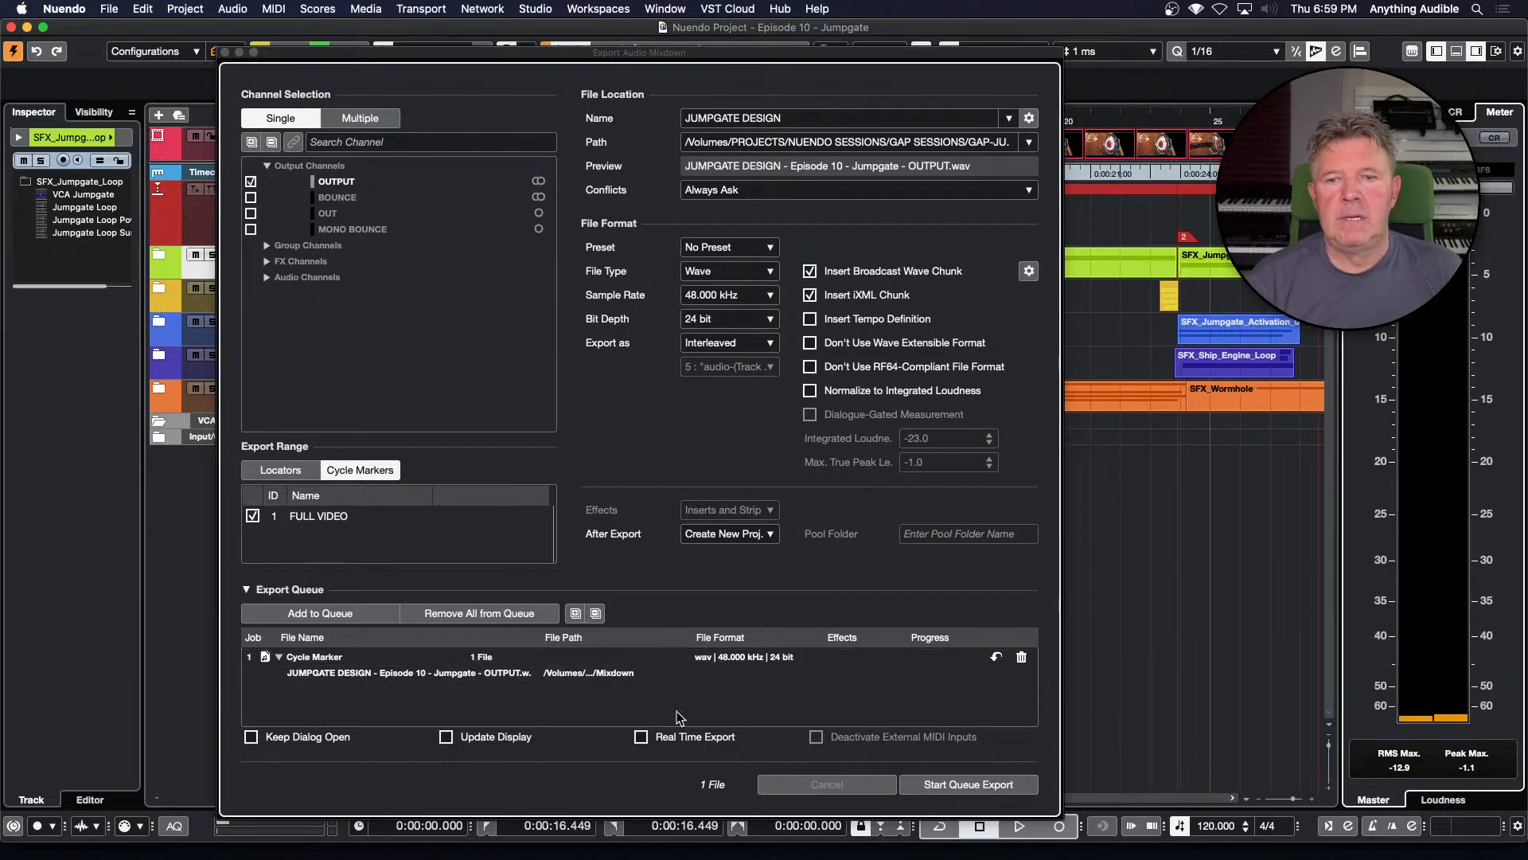
{"action": "left_click", "coordinate": [447, 737]}
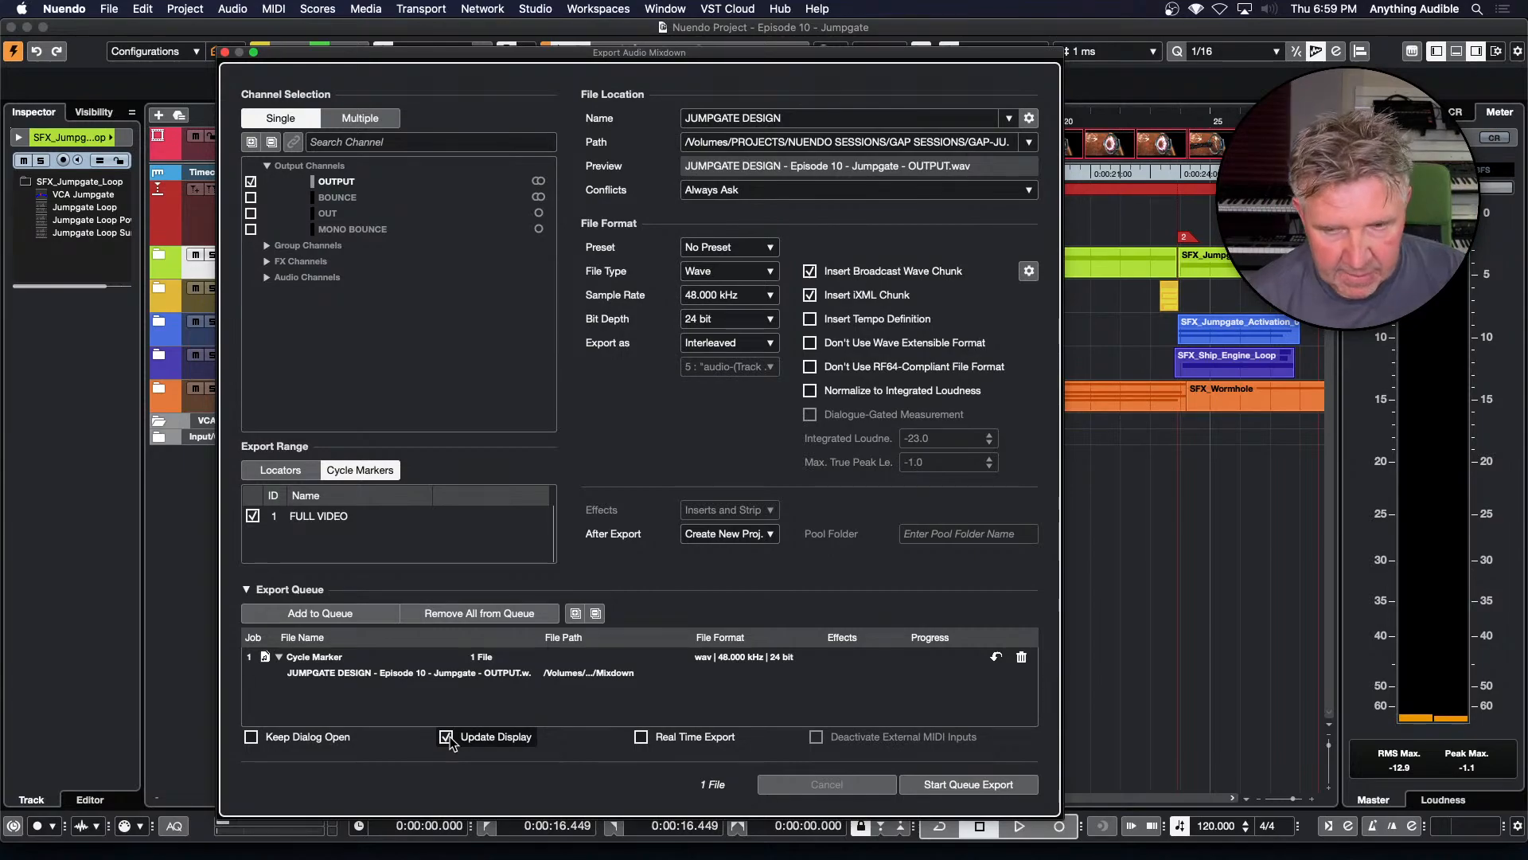
{"action": "left_click", "coordinate": [641, 737]}
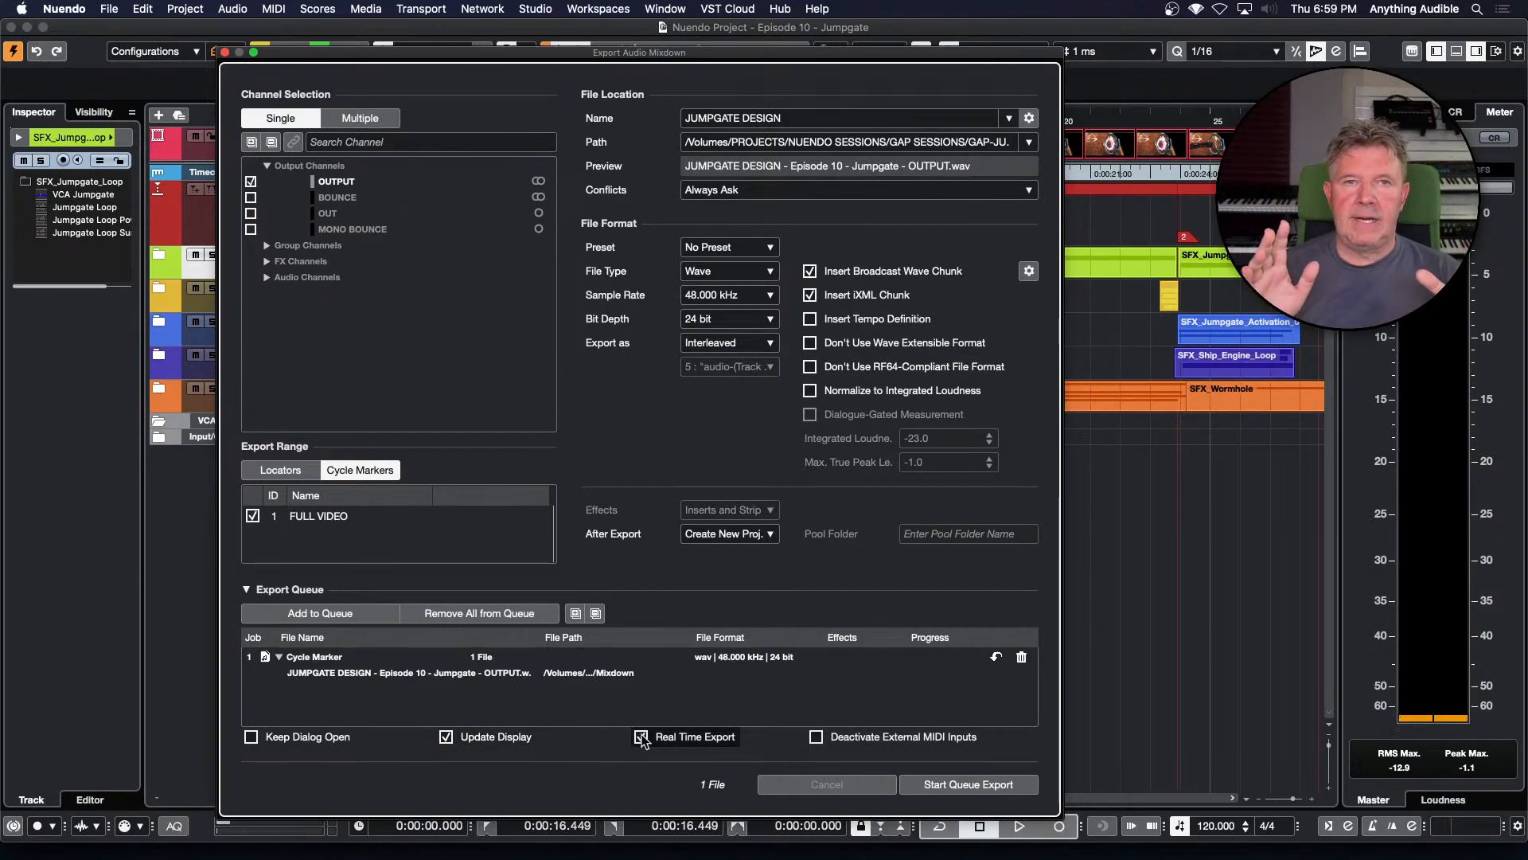
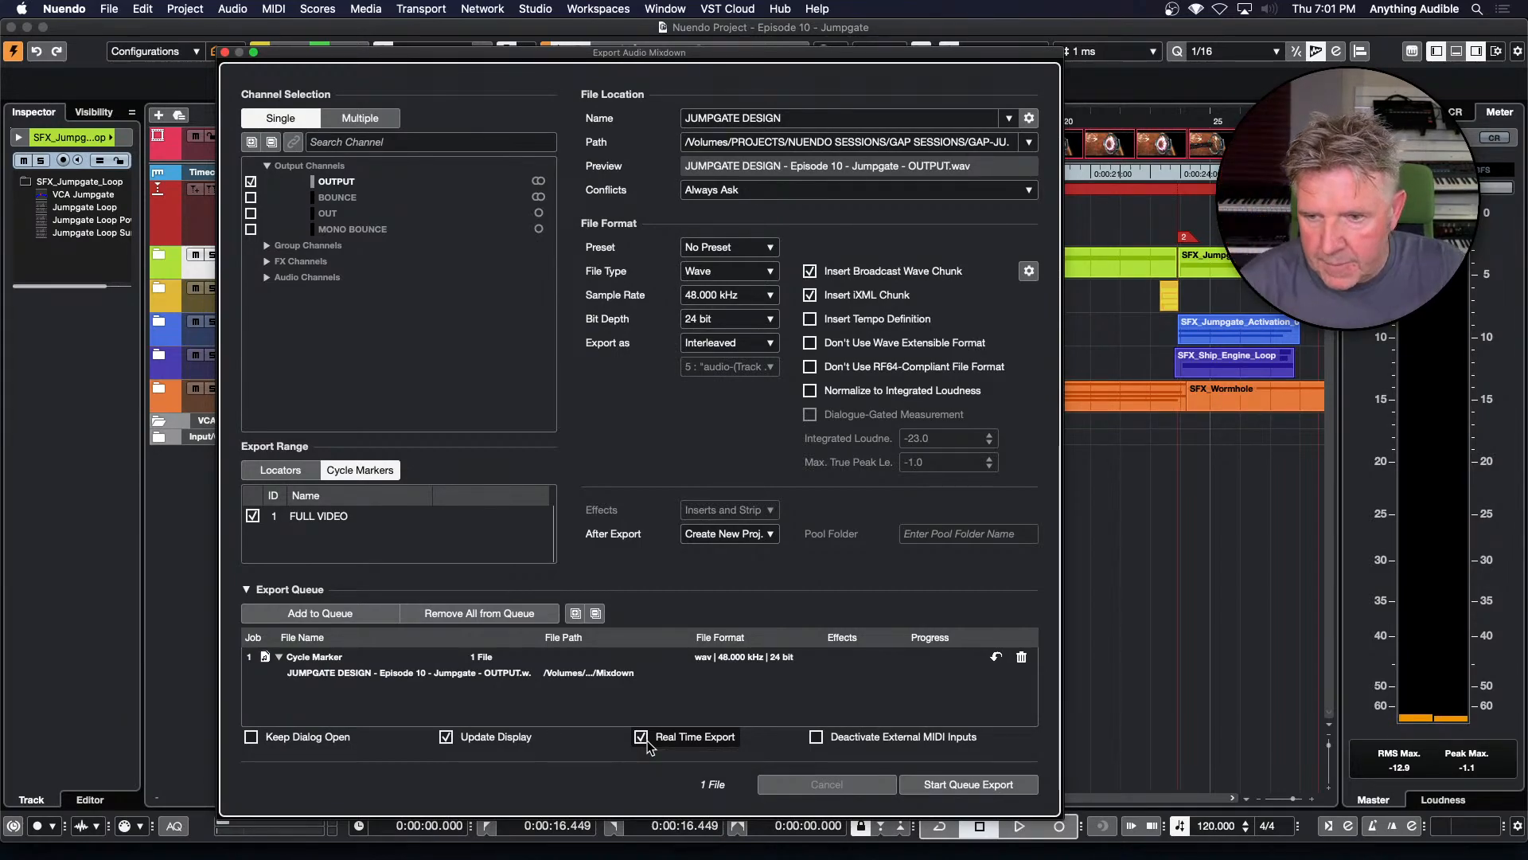
{"action": "left_click", "coordinate": [818, 739]}
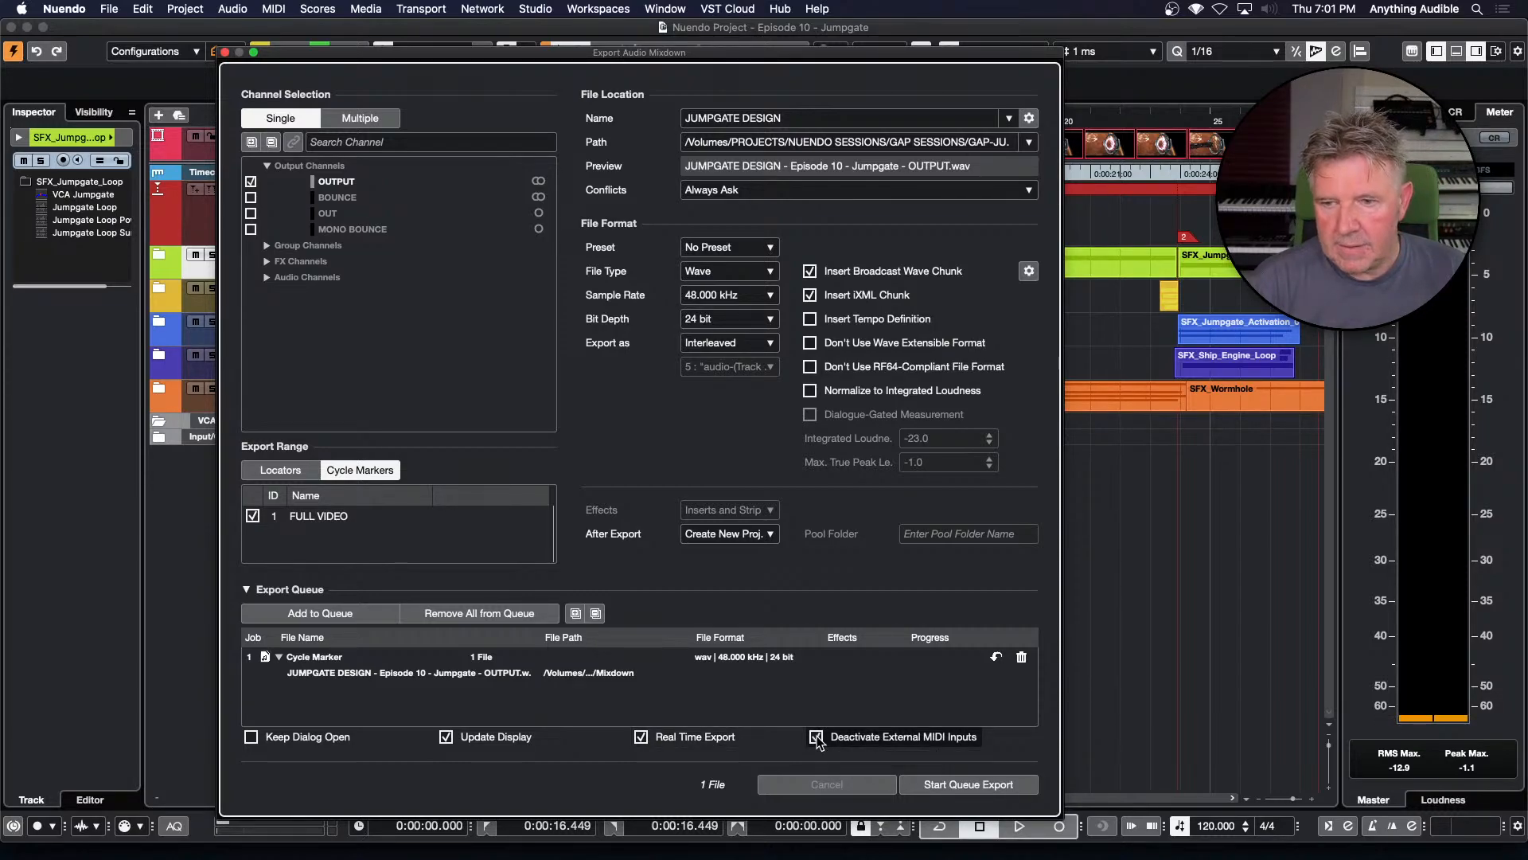
{"action": "left_click", "coordinate": [641, 737]}
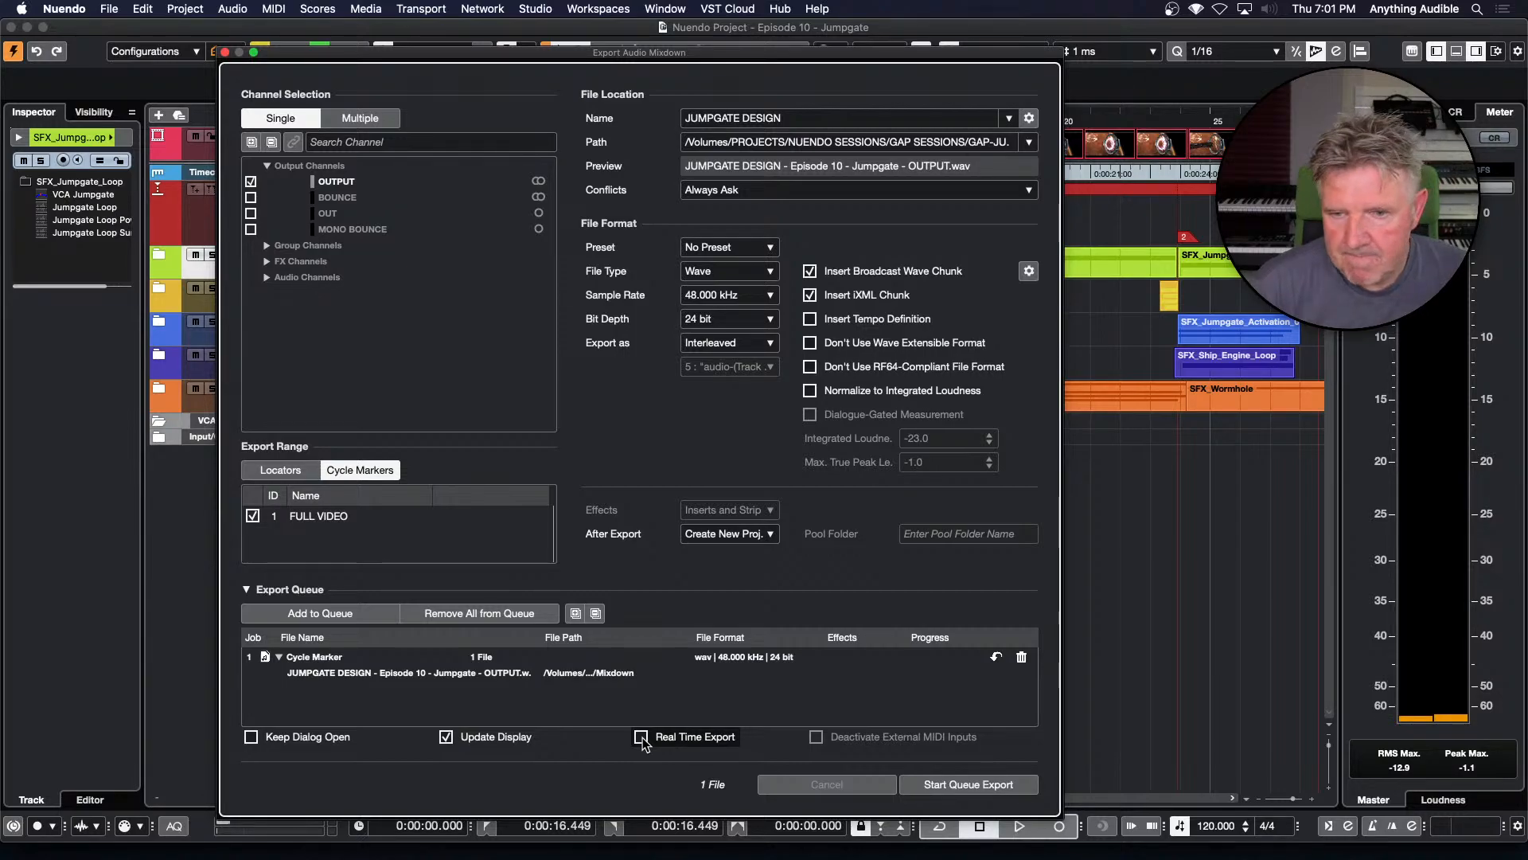
{"action": "left_click", "coordinate": [642, 737]}
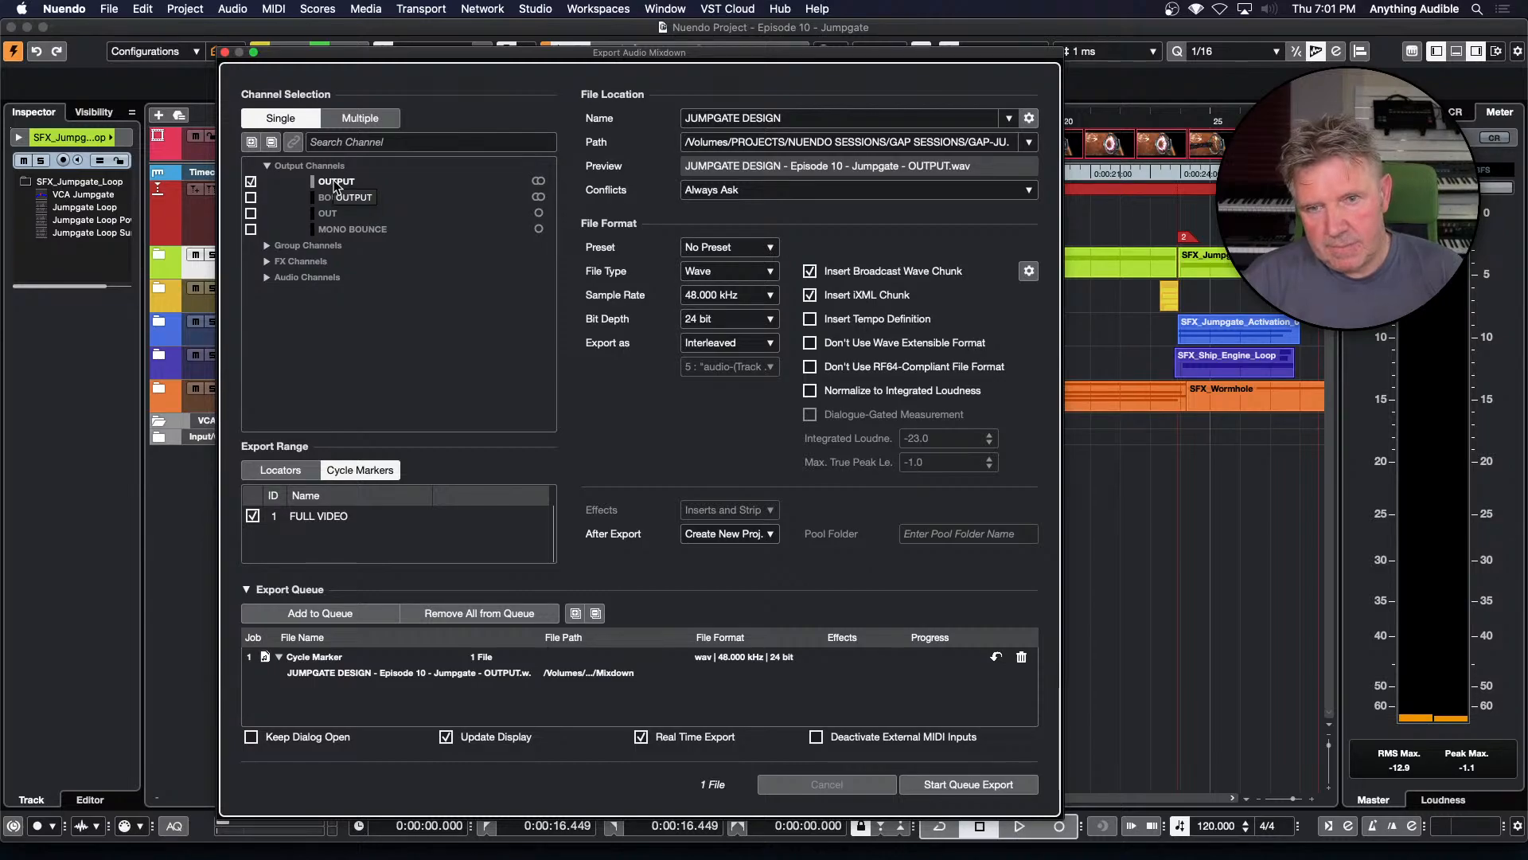
Run the queued real-time export and play back the start of the exported clip on the OUTPUT track
{"action": "left_click", "coordinate": [953, 785]}
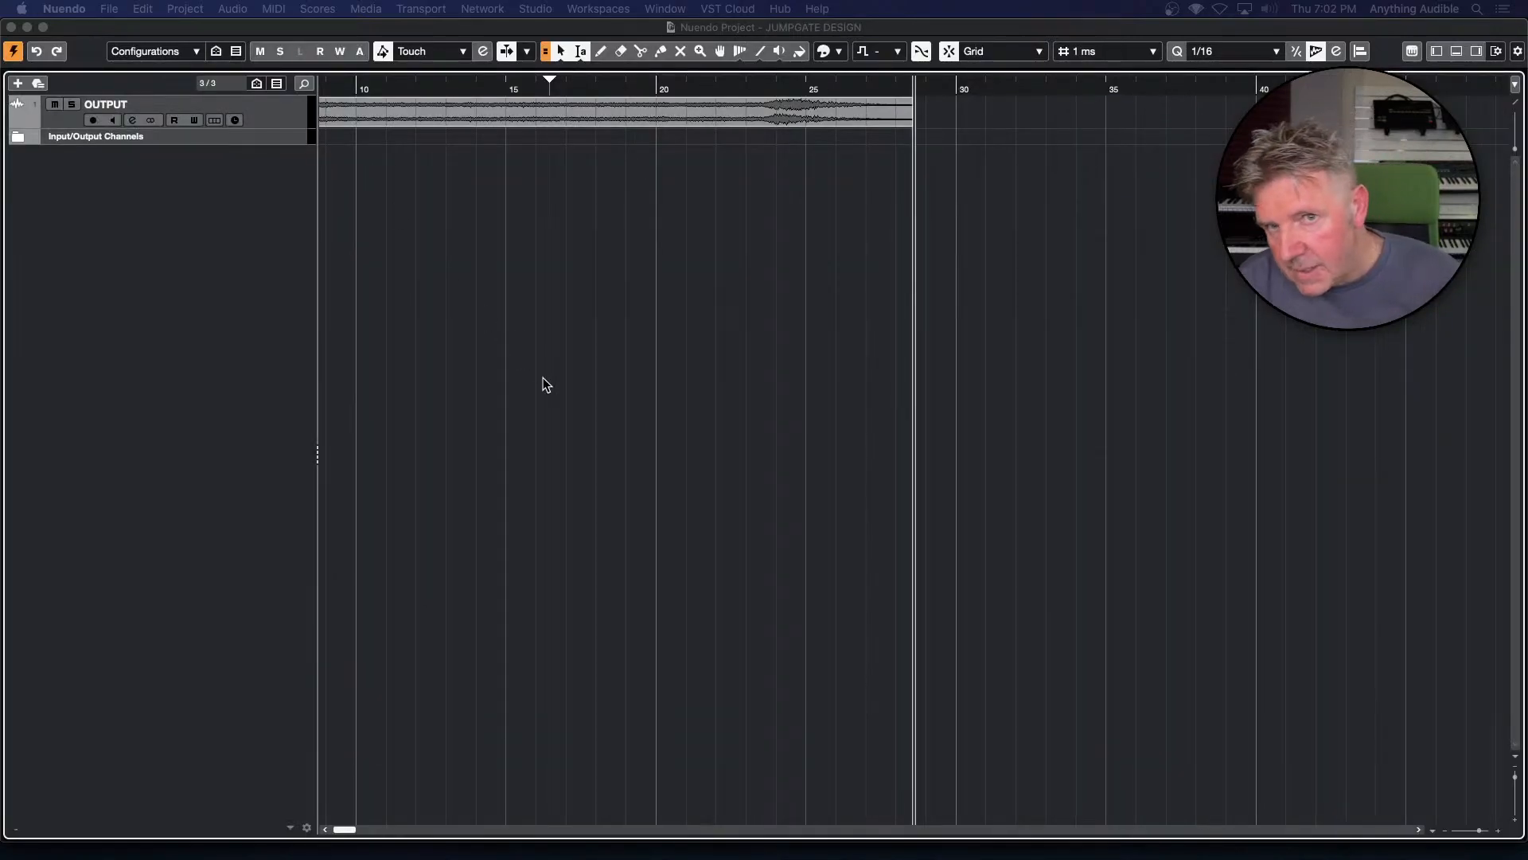
{"action": "left_click", "coordinate": [536, 116]}
{"action": "key", "text": "space"}
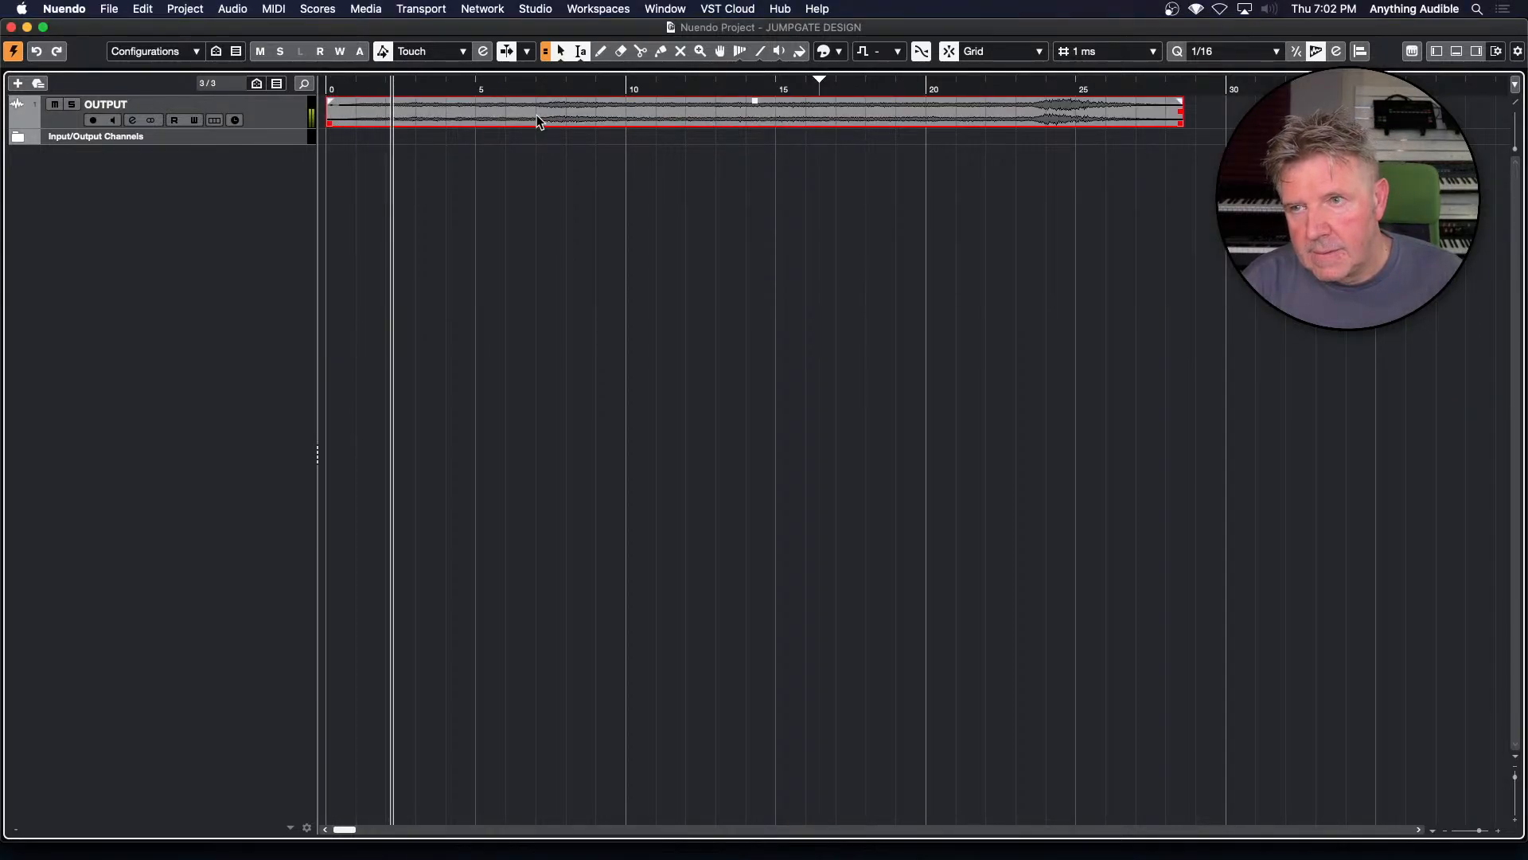
{"action": "key", "text": "space"}
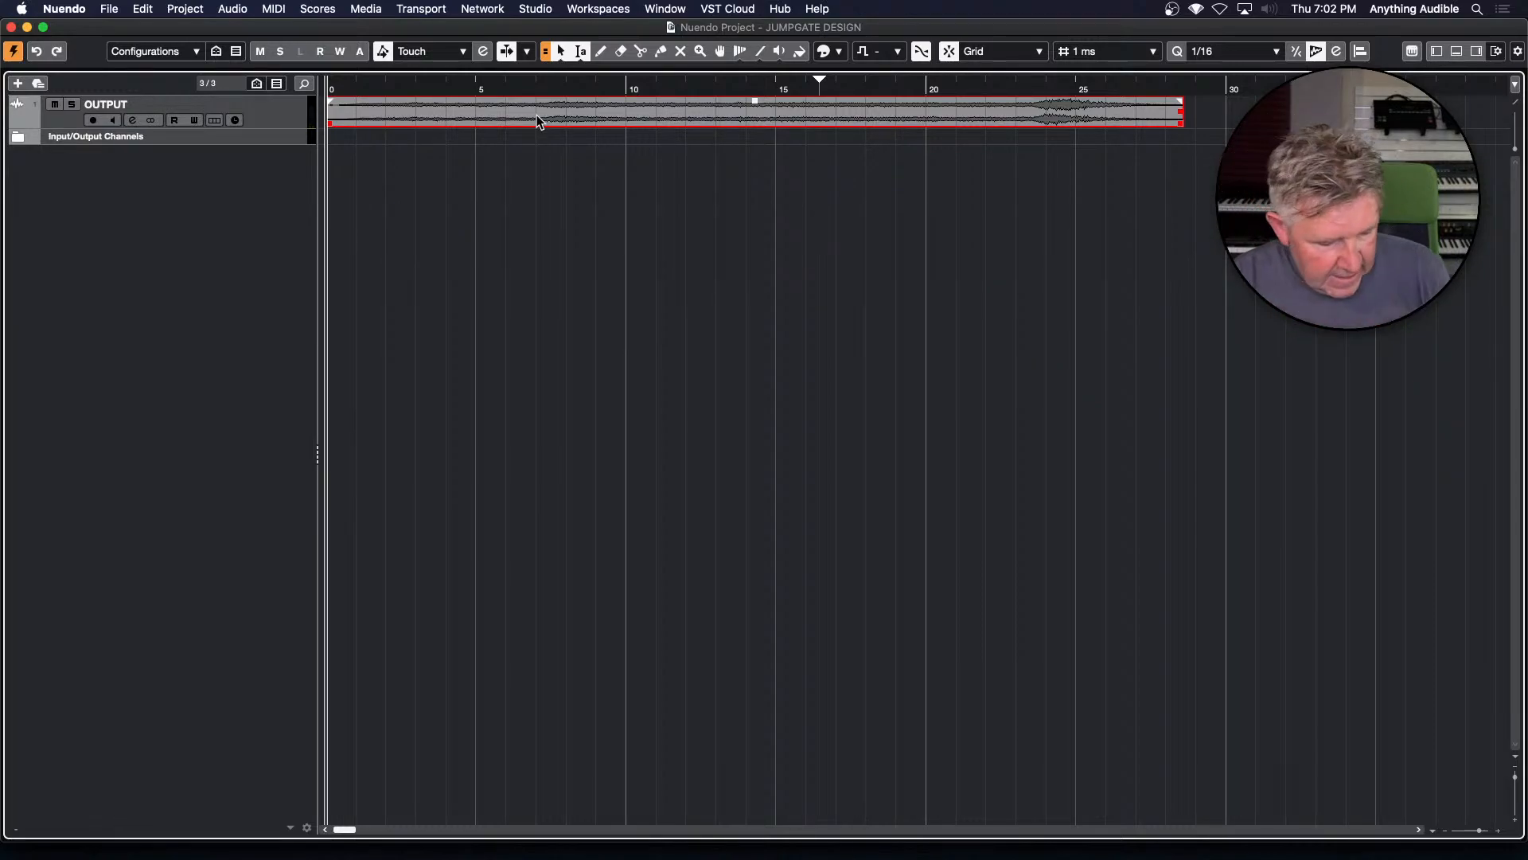
Switch back to the Episode 10 - Jumpgate project window and hide its meter zone and Inspector zone
{"action": "key", "text": "super+grave"}
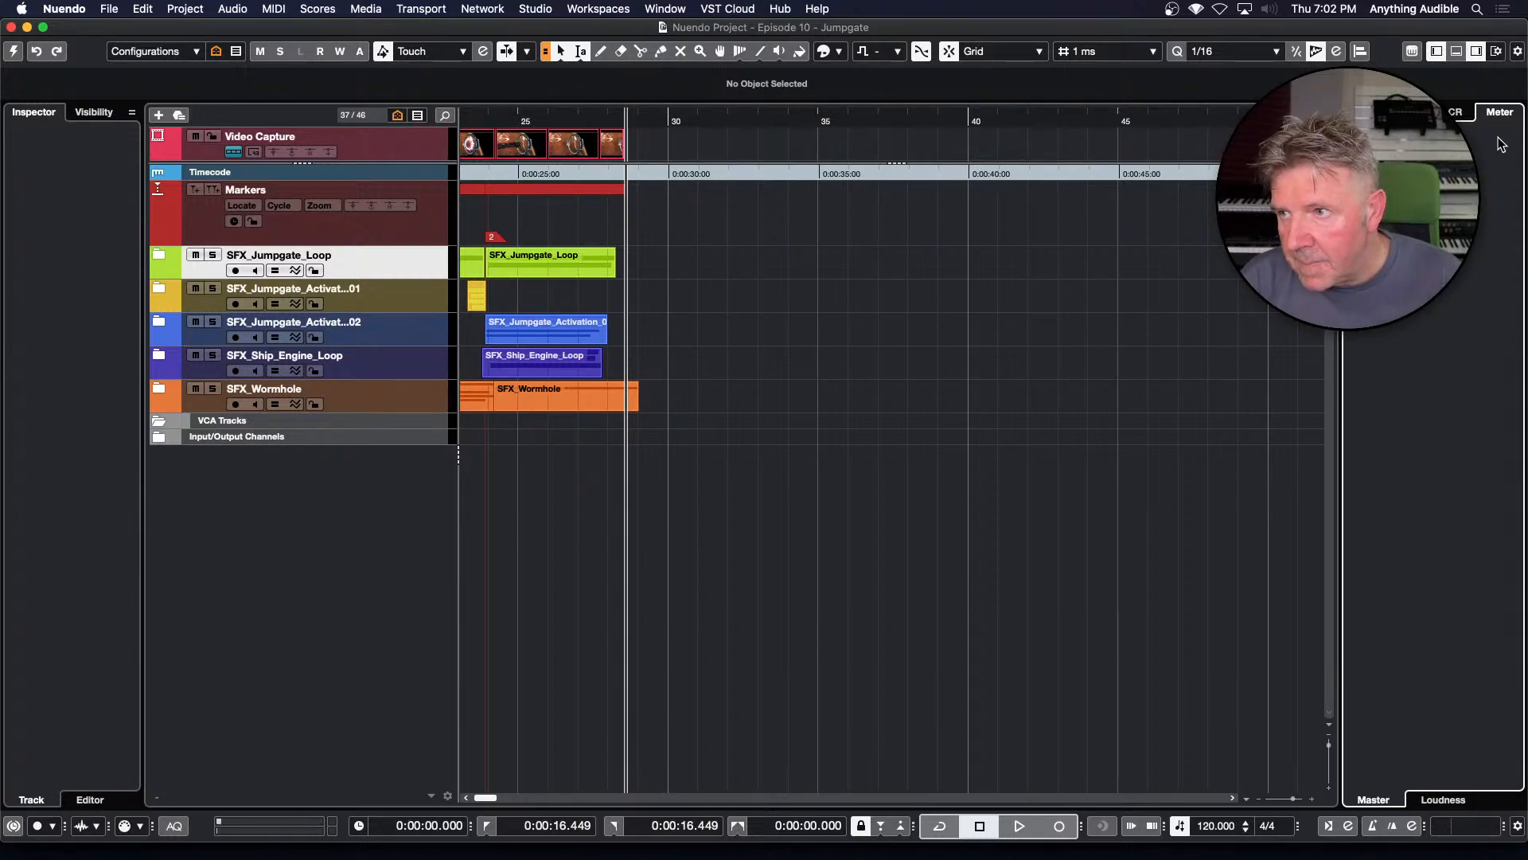
{"action": "left_click", "coordinate": [1476, 51]}
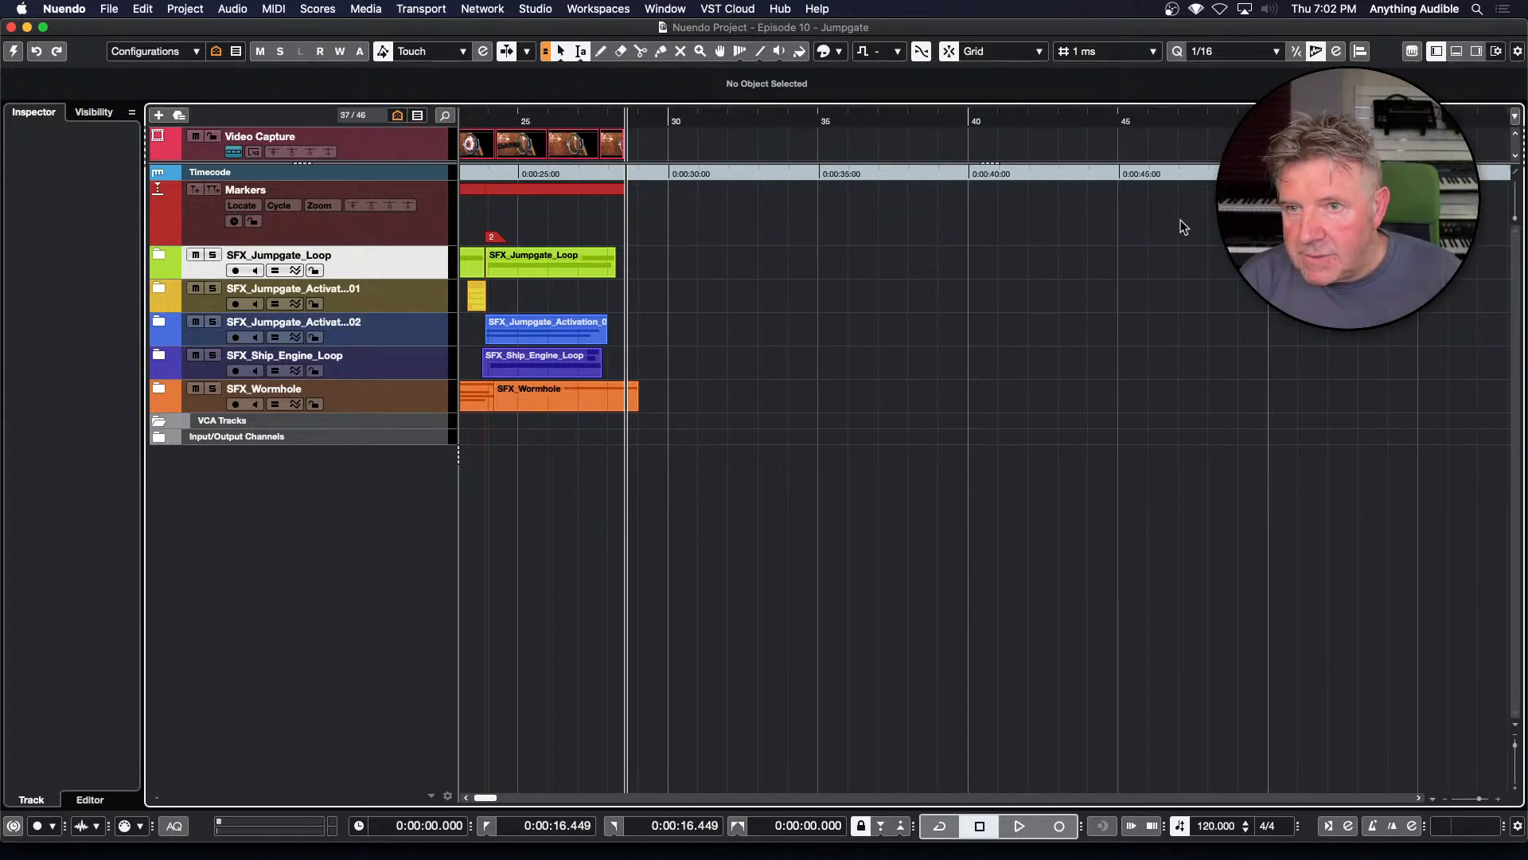
{"action": "key", "text": "h"}
{"action": "key", "text": "h"}
{"action": "key", "text": "h"}
{"action": "key", "text": "h"}
{"action": "key", "text": "h"}
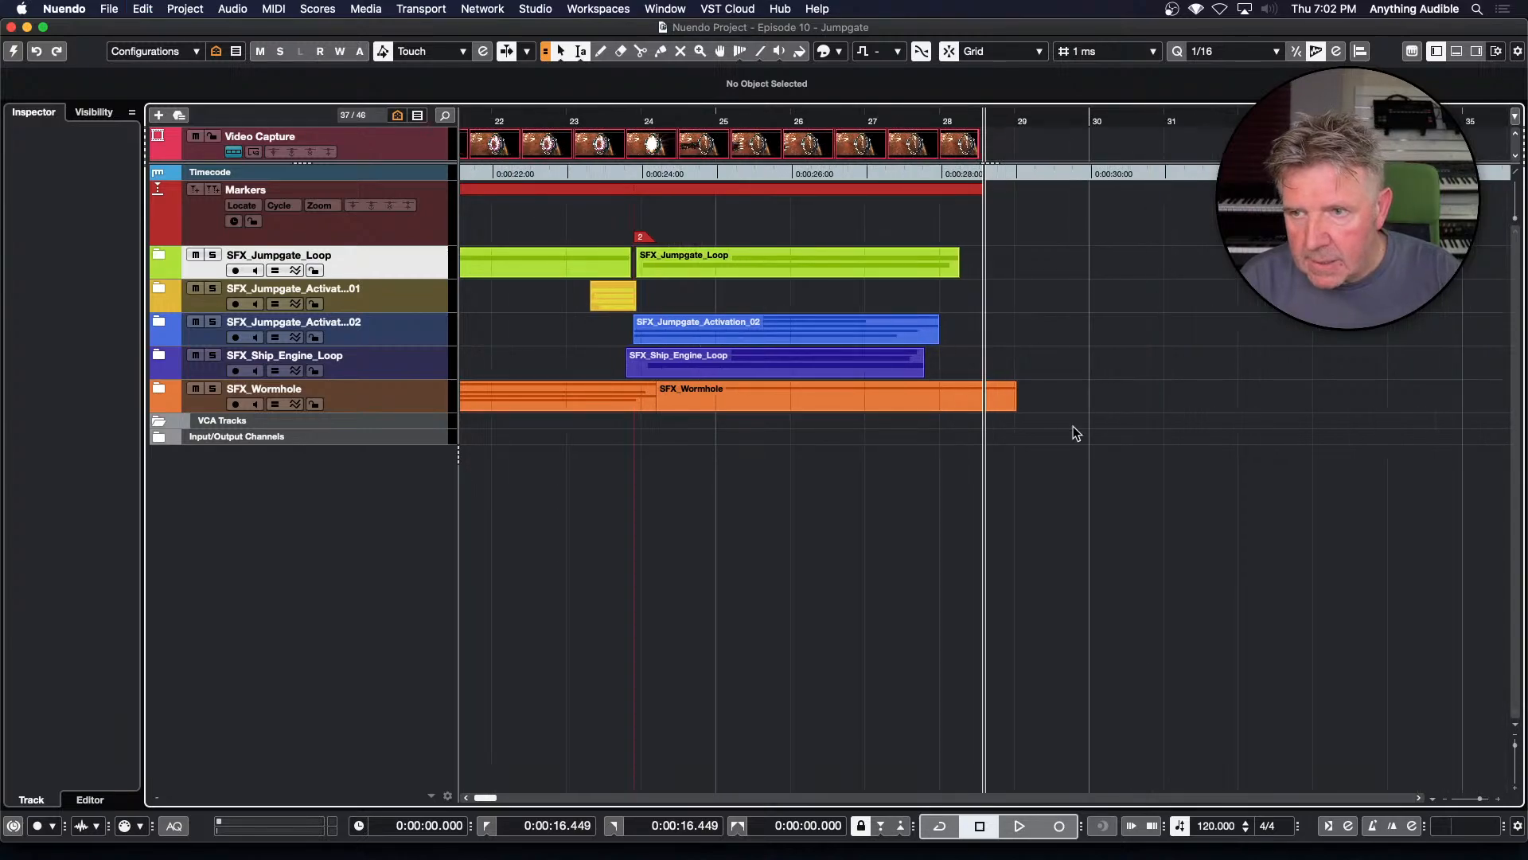
{"action": "left_click", "coordinate": [1436, 51]}
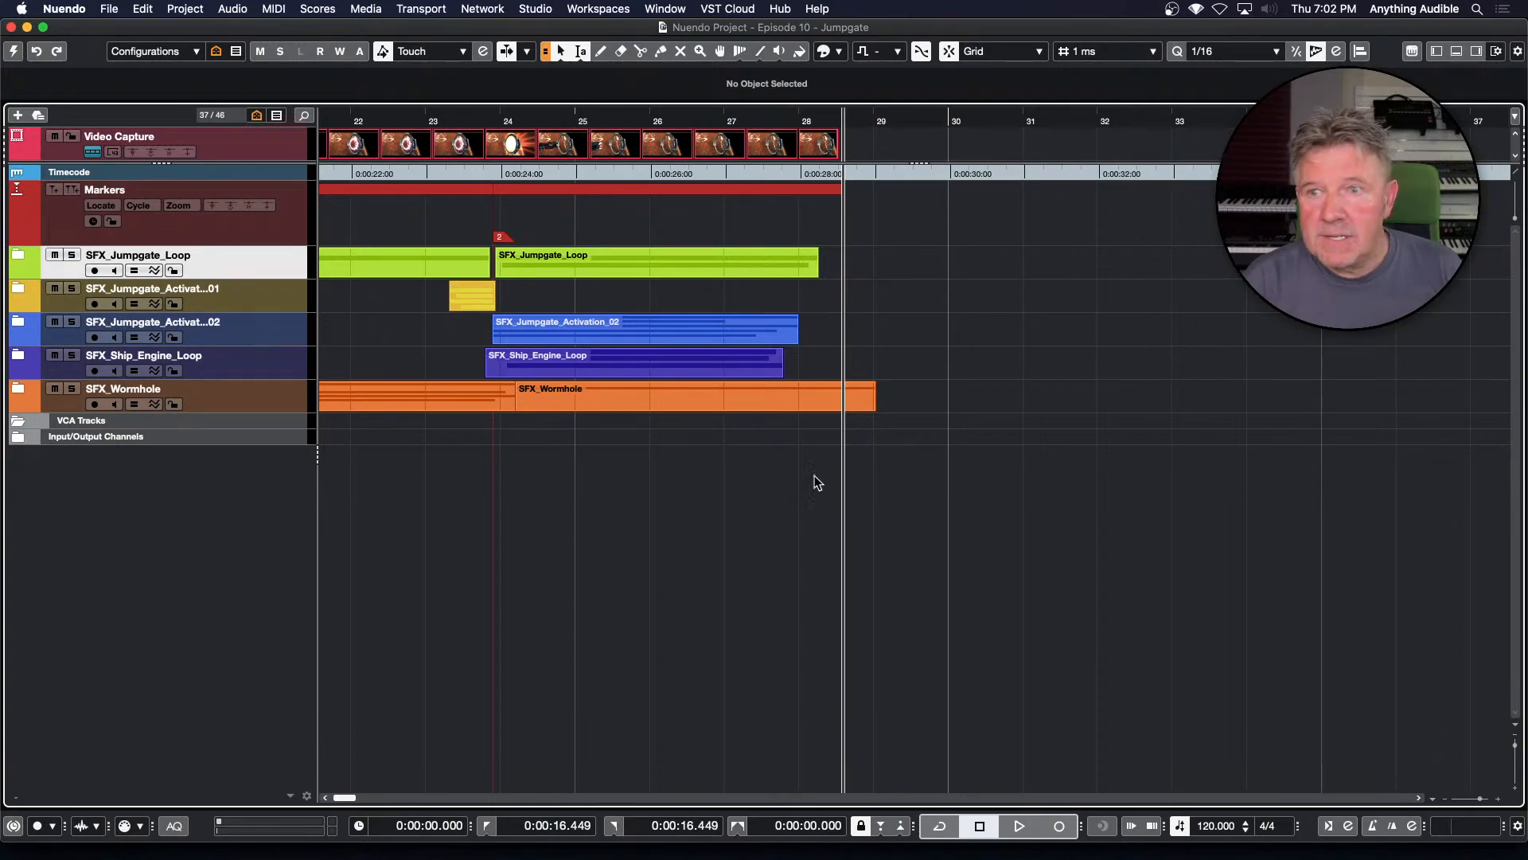
Bring the jumpgate arrangement into view from the start of the timeline
{"action": "scroll", "coordinate": [802, 494], "scroll_direction": "left", "scroll_amount": 8}
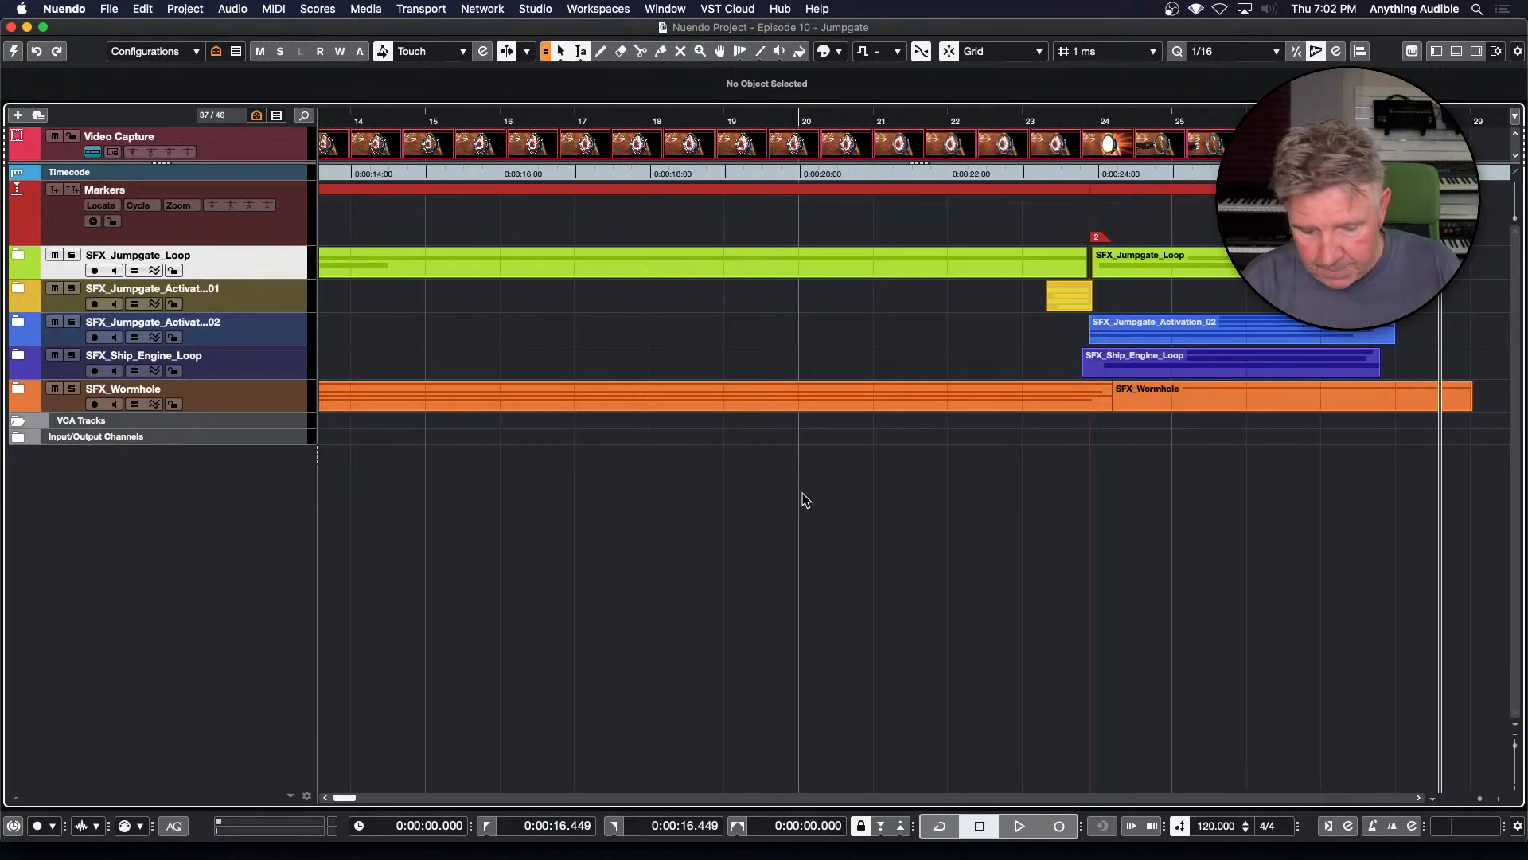
{"action": "key", "text": "g"}
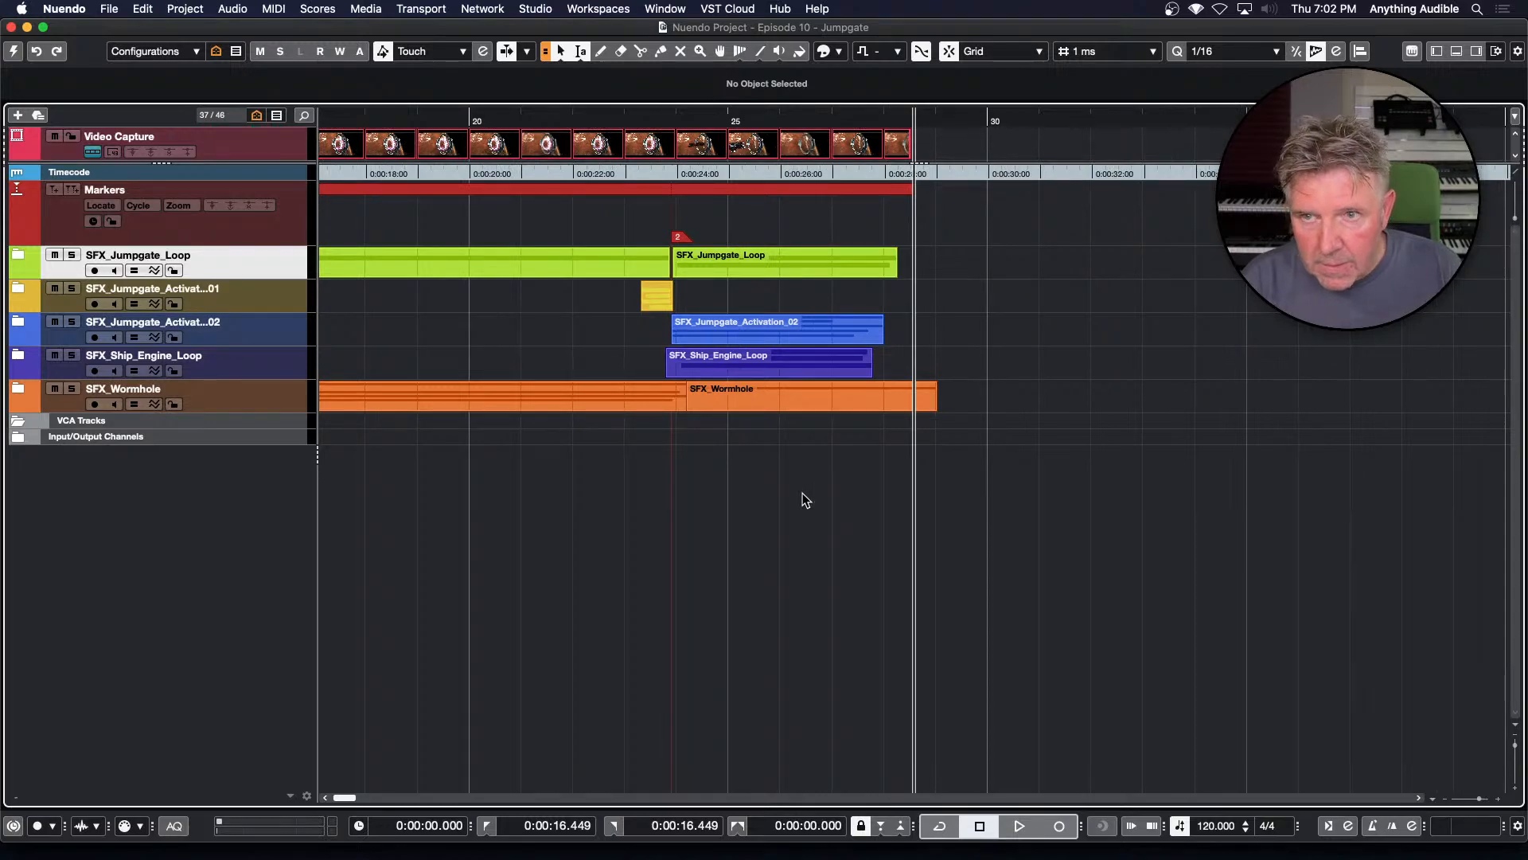
{"action": "scroll", "coordinate": [803, 500], "scroll_direction": "left", "scroll_amount": 6}
{"action": "key", "text": "g"}
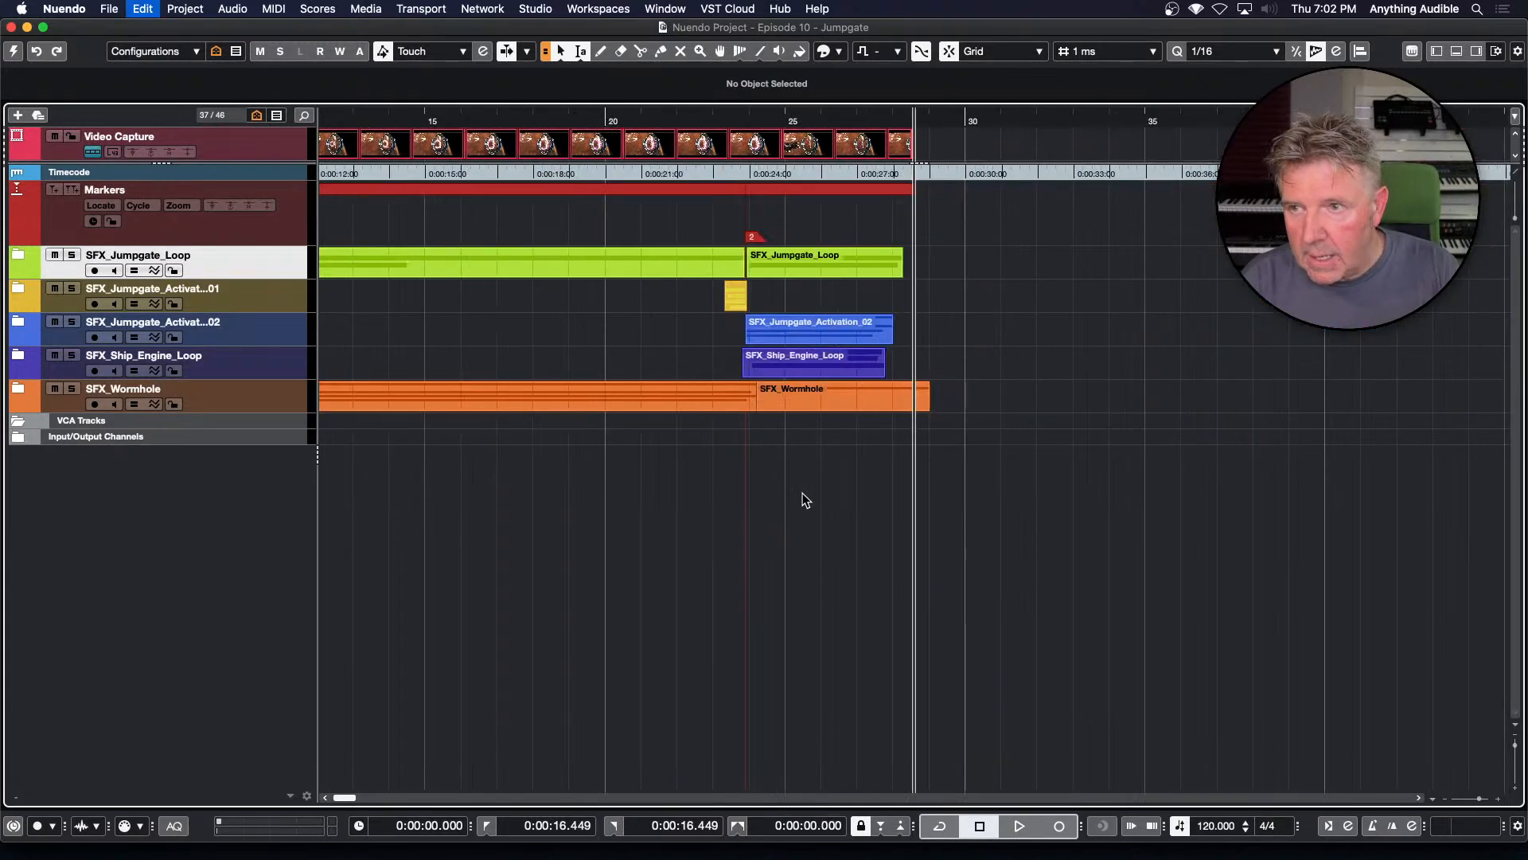
{"action": "scroll", "coordinate": [802, 499], "scroll_direction": "left", "scroll_amount": 6}
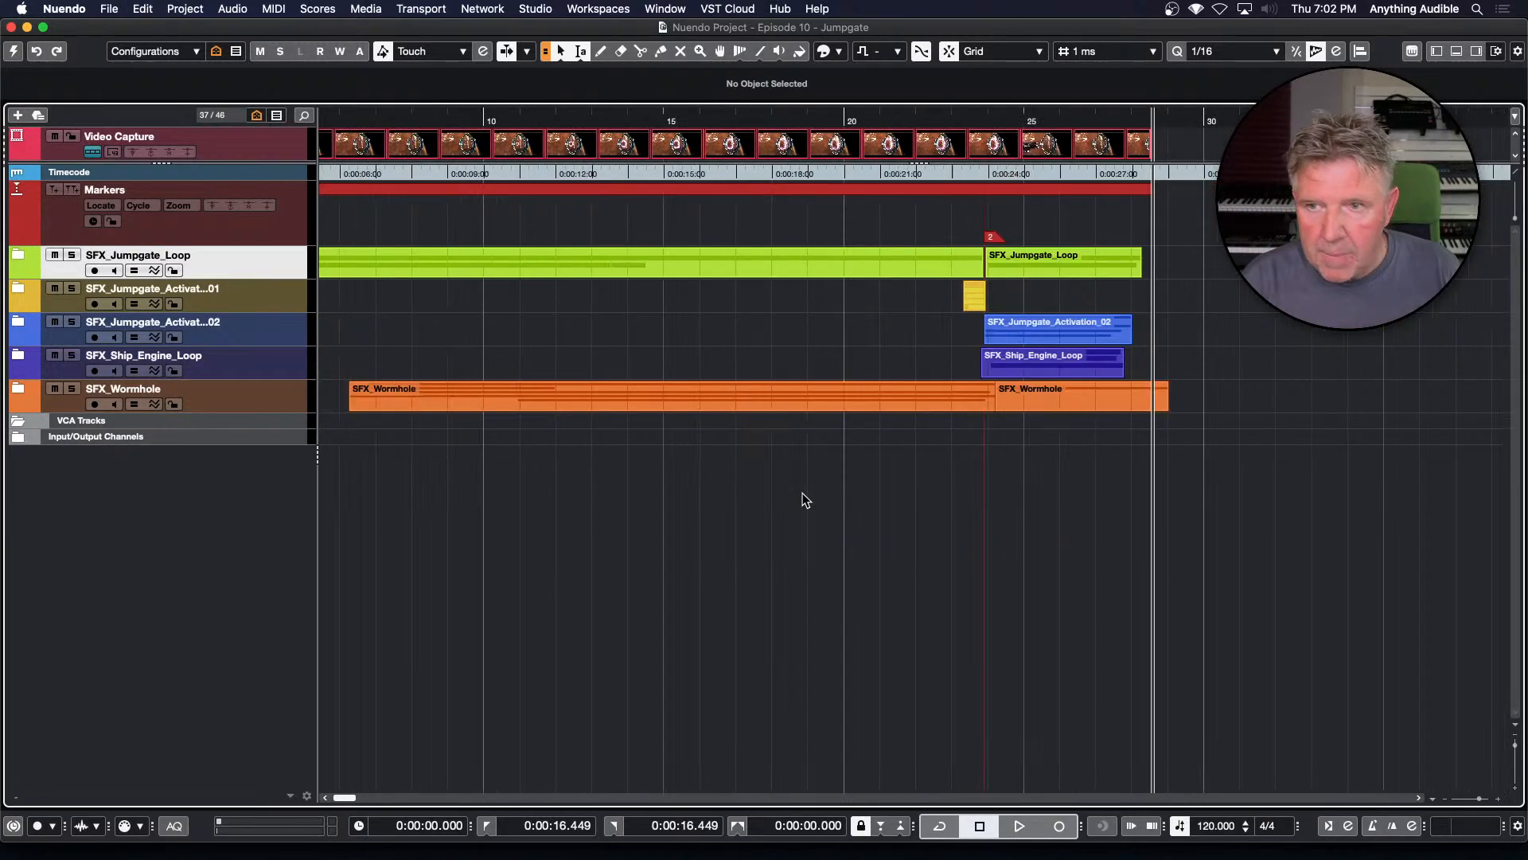
{"action": "scroll", "coordinate": [803, 500], "scroll_direction": "left", "scroll_amount": 5}
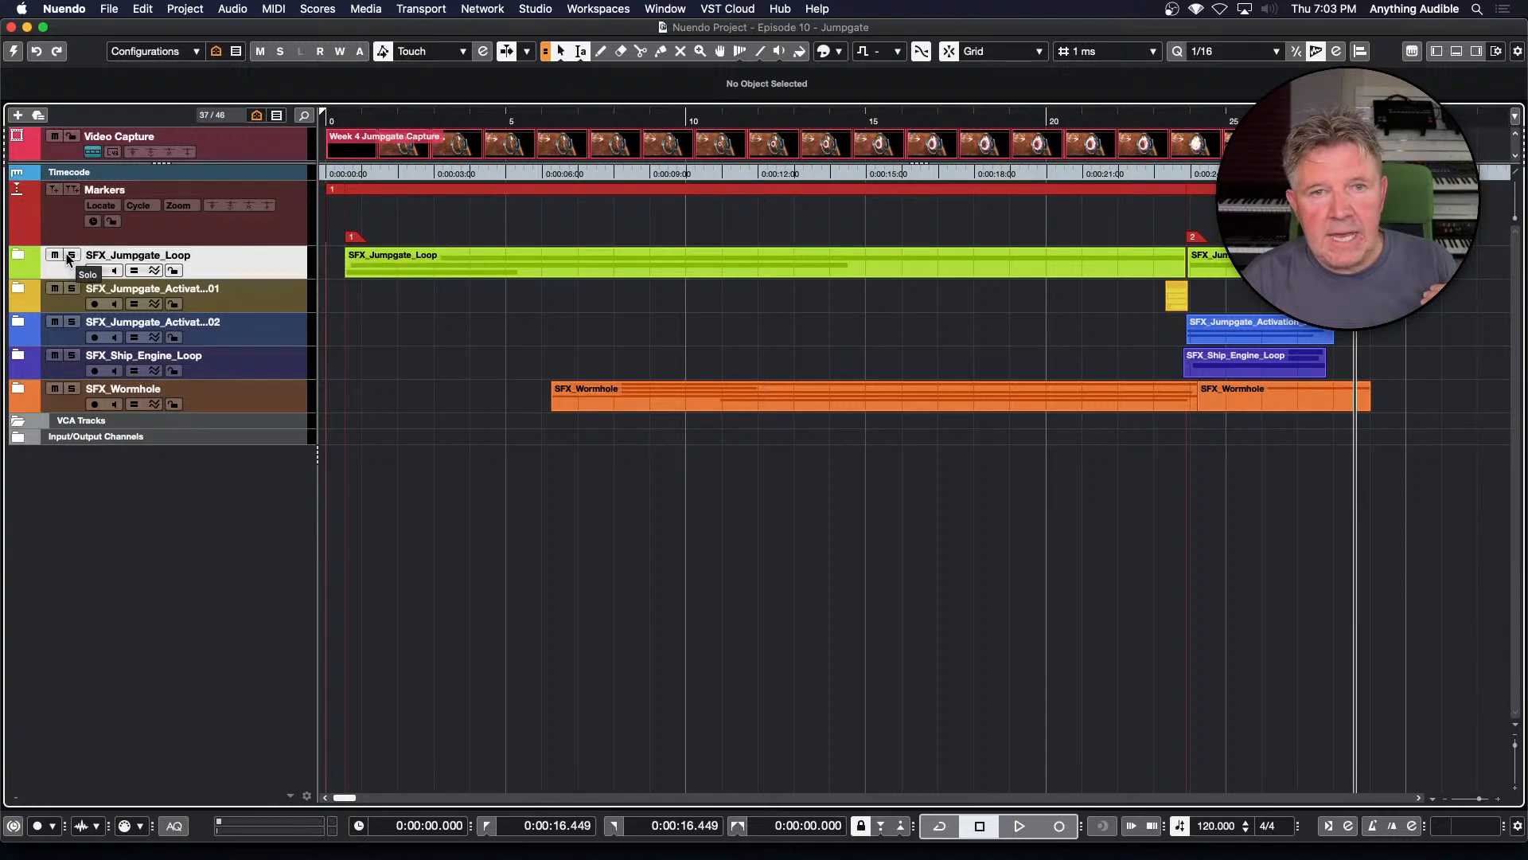
Expand the SFX_Jumpgate_Loop, Jumpgate Activation 01 and Activation 02 folder tracks and select the first SFX_Jumpgate_Loop part
{"action": "left_click", "coordinate": [15, 259]}
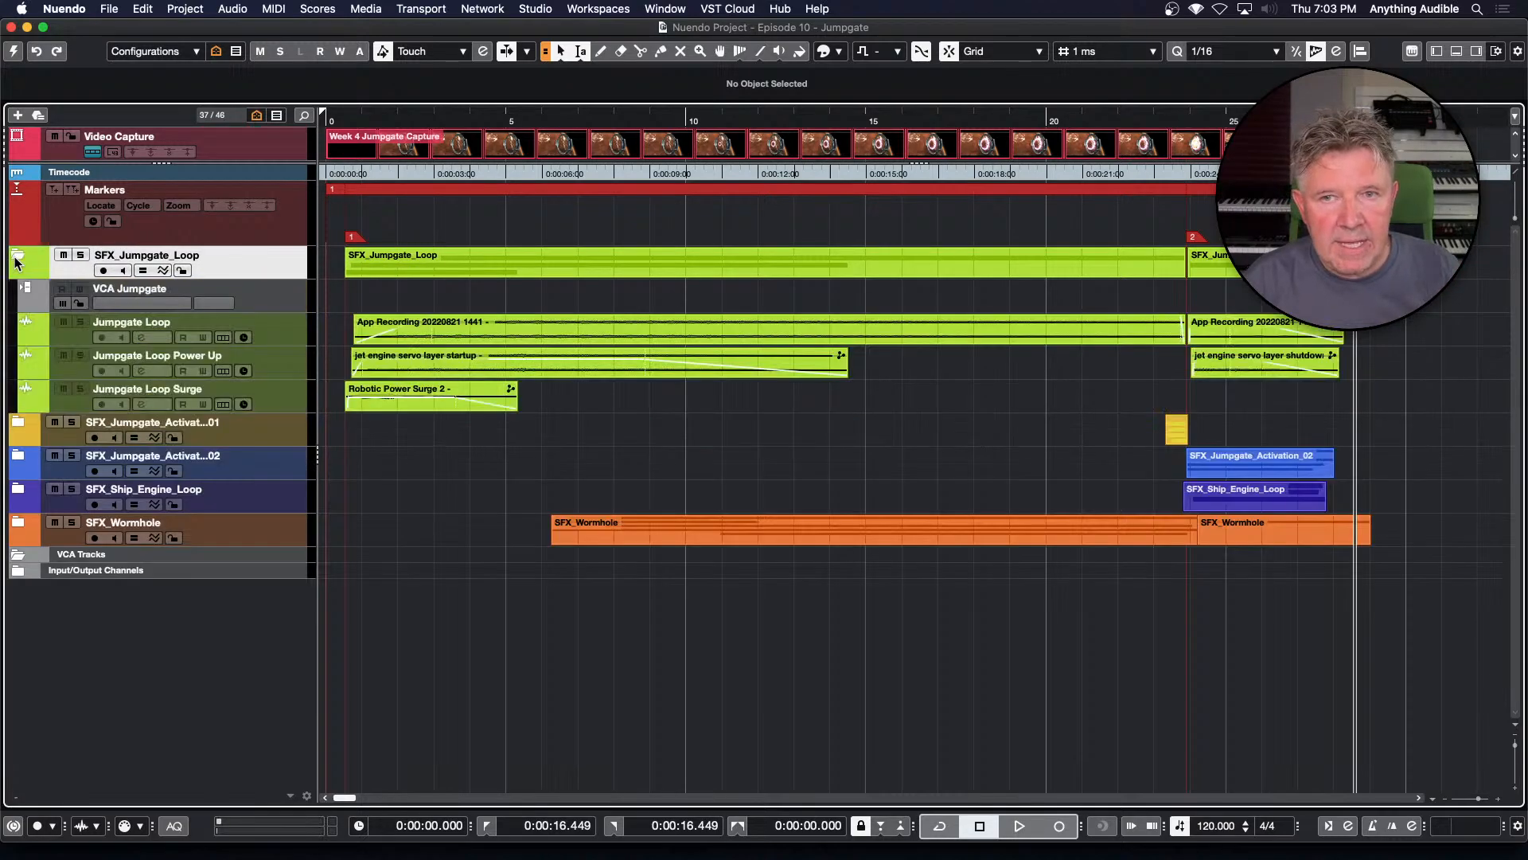
{"action": "left_click", "coordinate": [17, 422]}
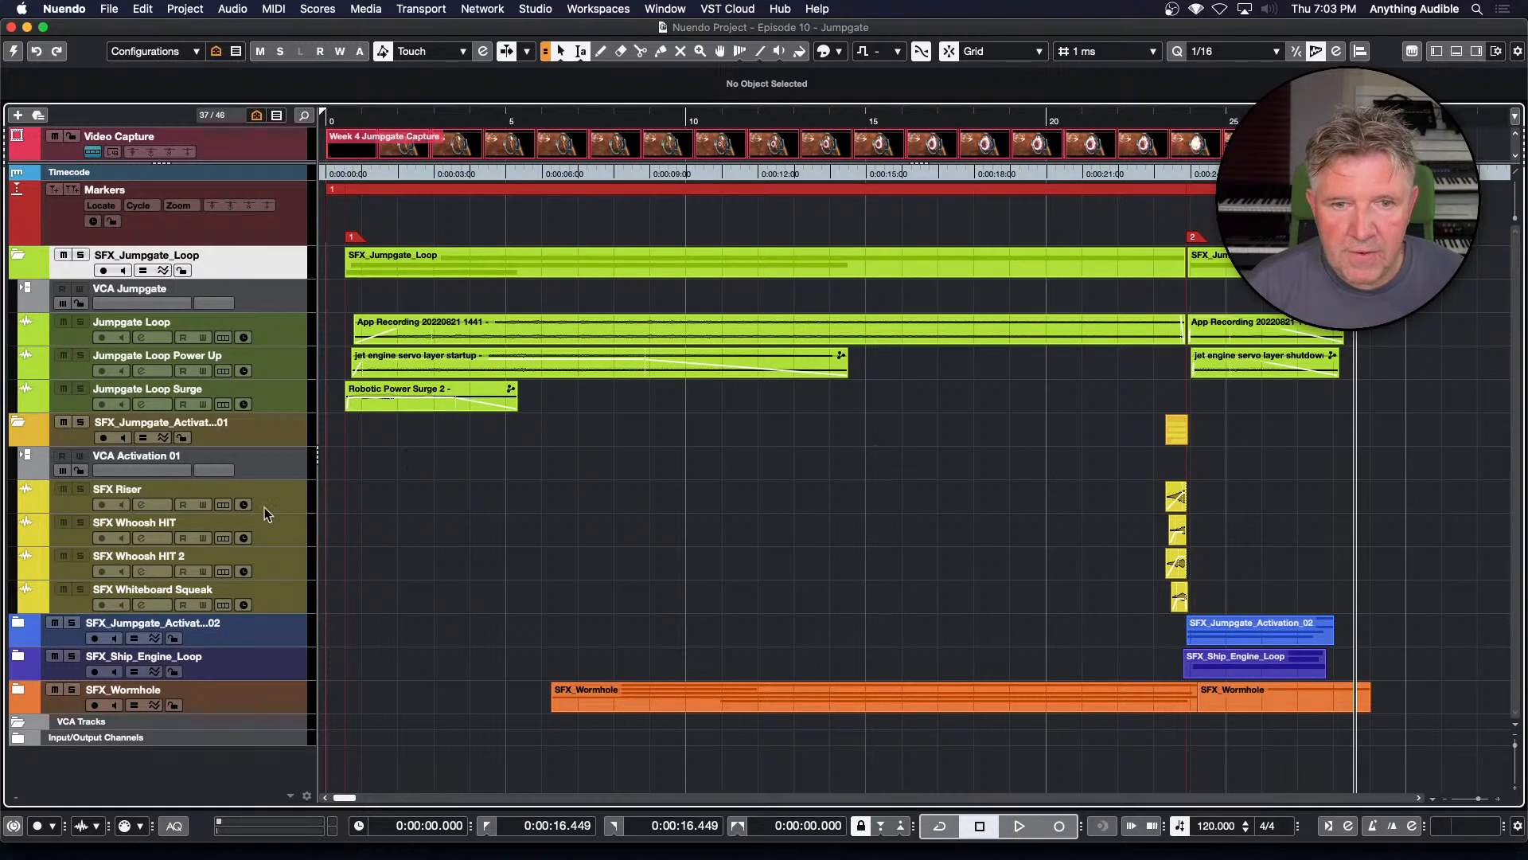
{"action": "left_click", "coordinate": [17, 623]}
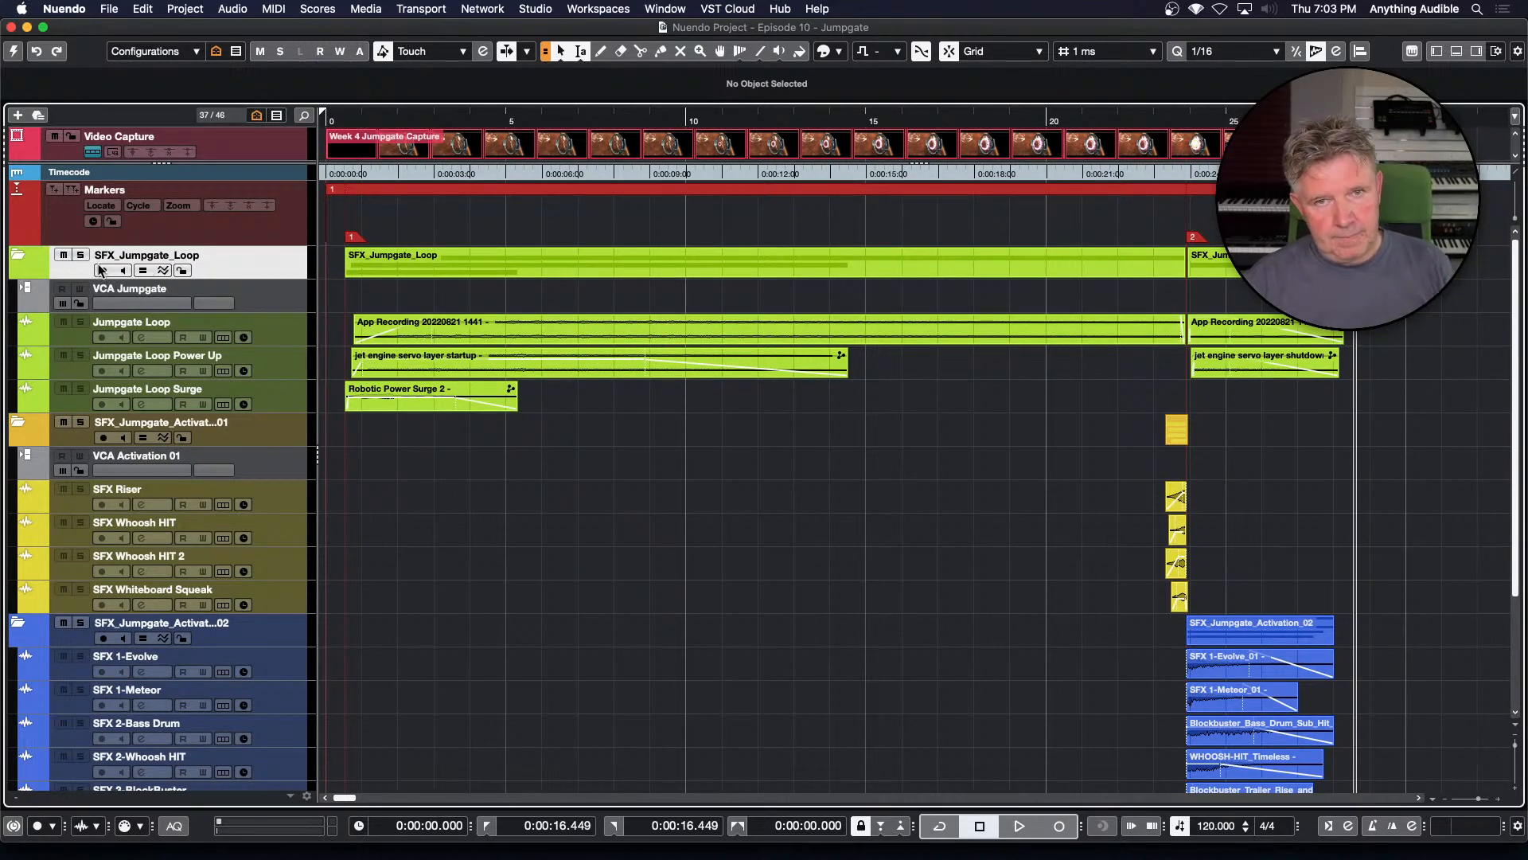
{"action": "left_click", "coordinate": [386, 265]}
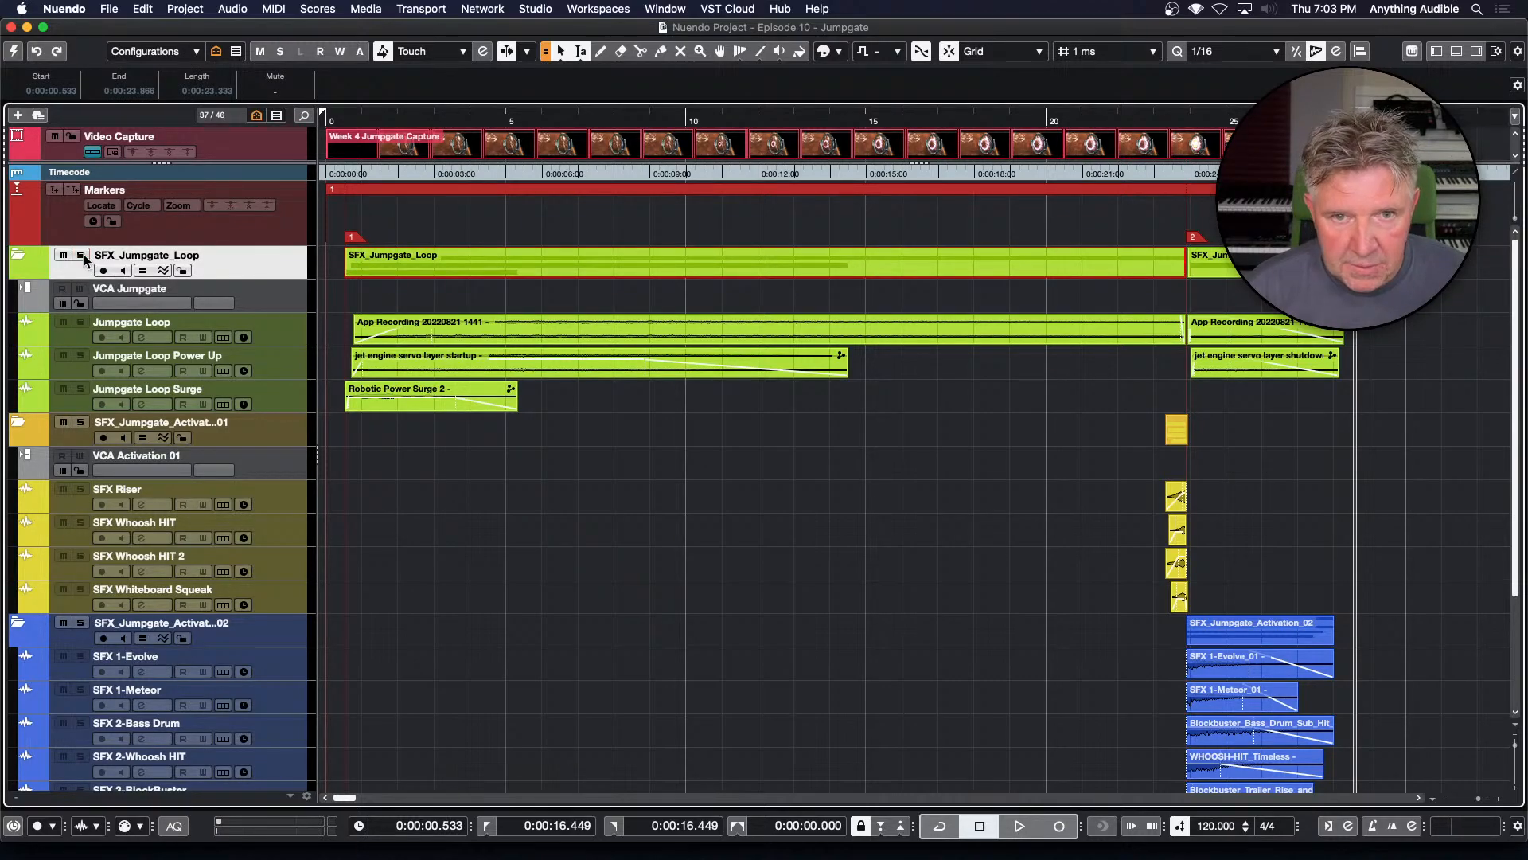
Activate the Jumpgate project and hide its Inspector to widen the track view
{"action": "left_click", "coordinate": [13, 53]}
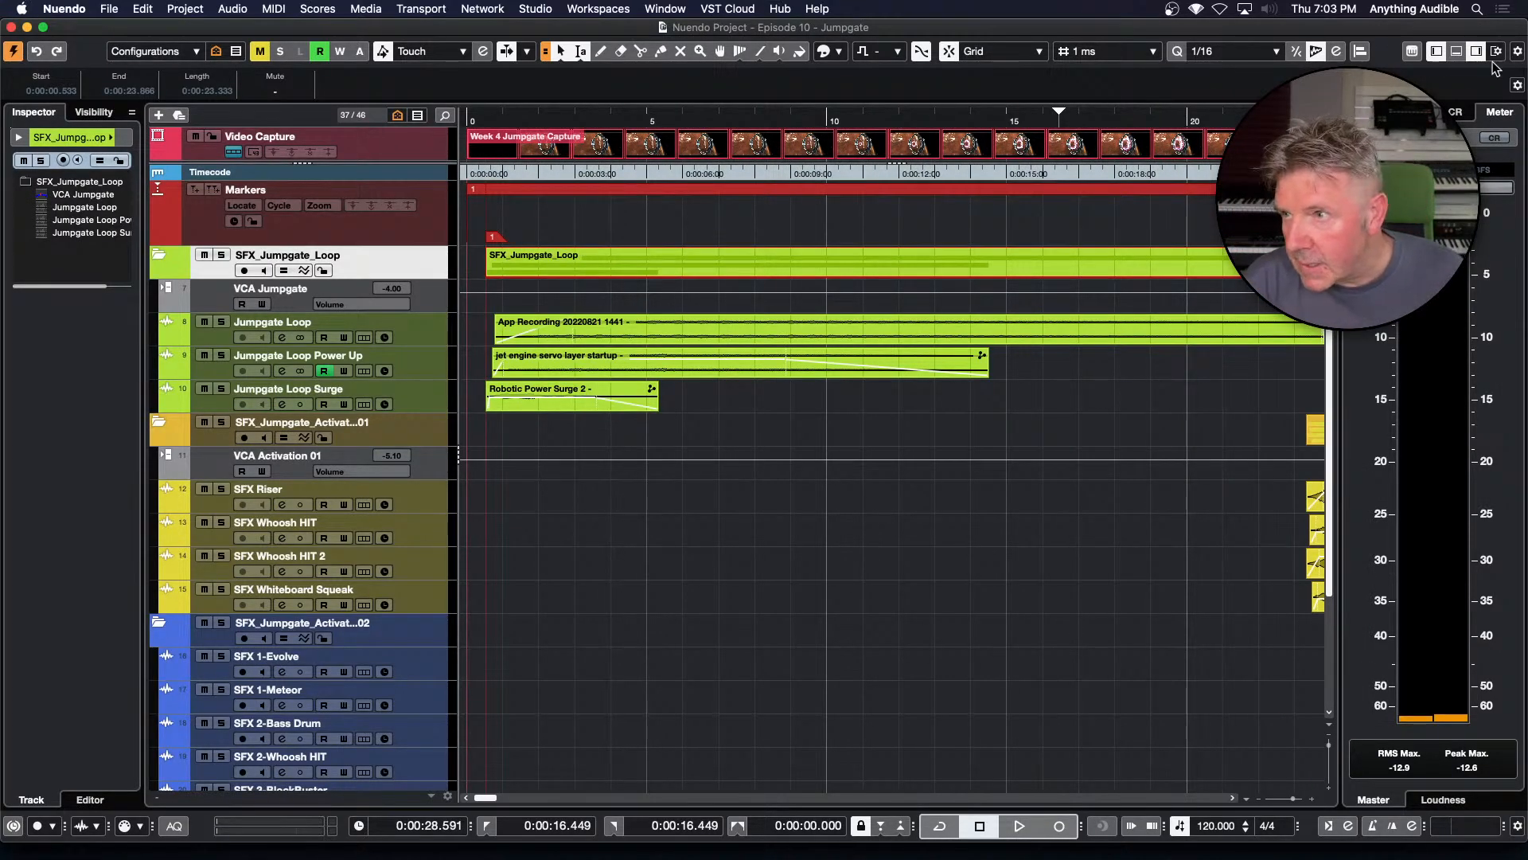
{"action": "left_click", "coordinate": [1436, 52]}
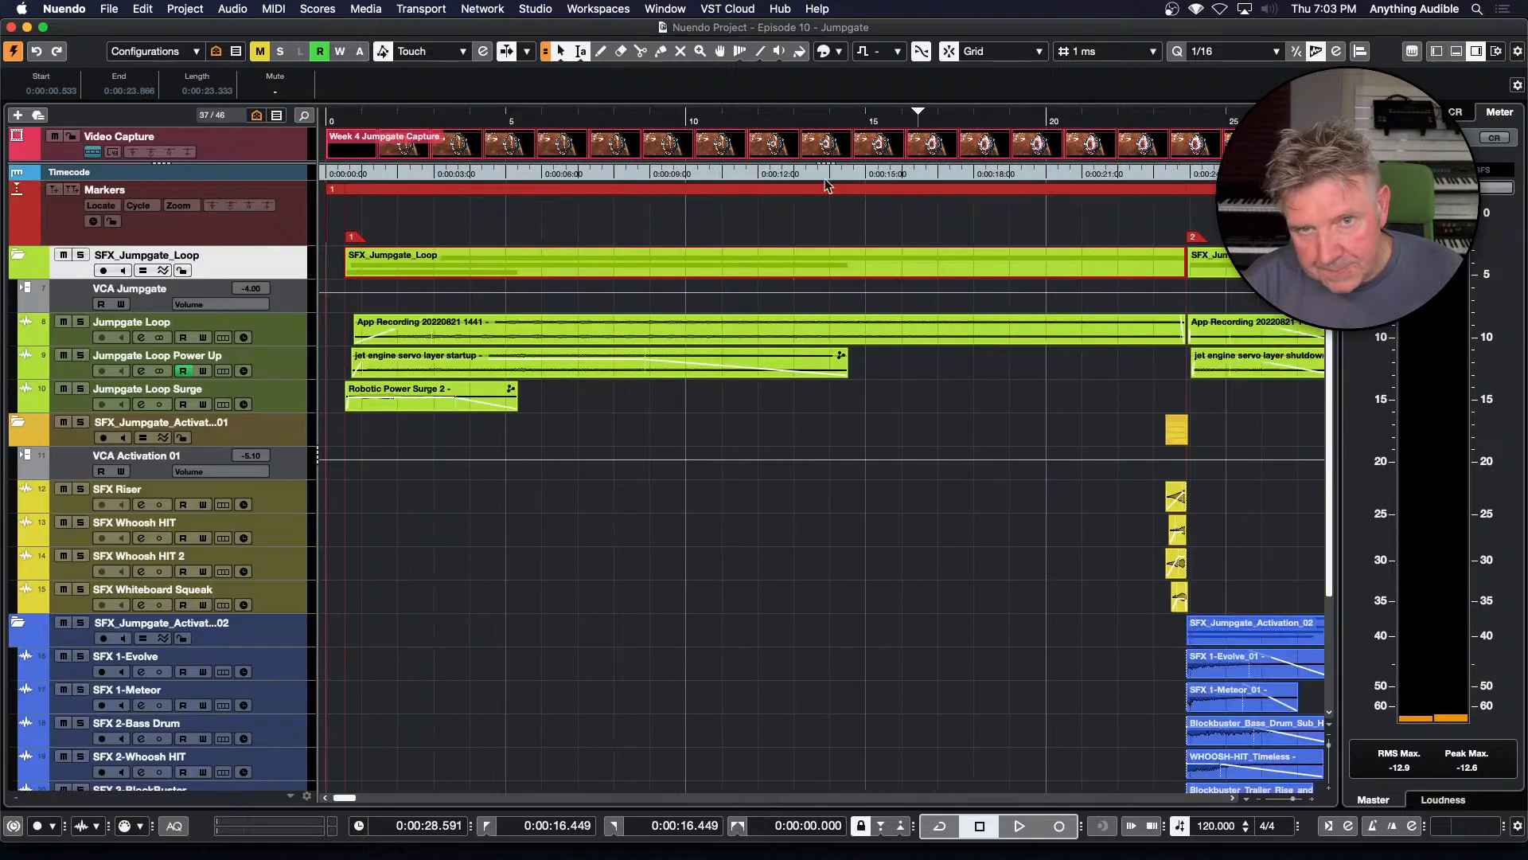
Audition the SFX_Jumpgate_Loop folder in solo from its start, and clear its solo once playback is stopped
{"action": "left_click", "coordinate": [81, 255]}
{"action": "left_click", "coordinate": [81, 255]}
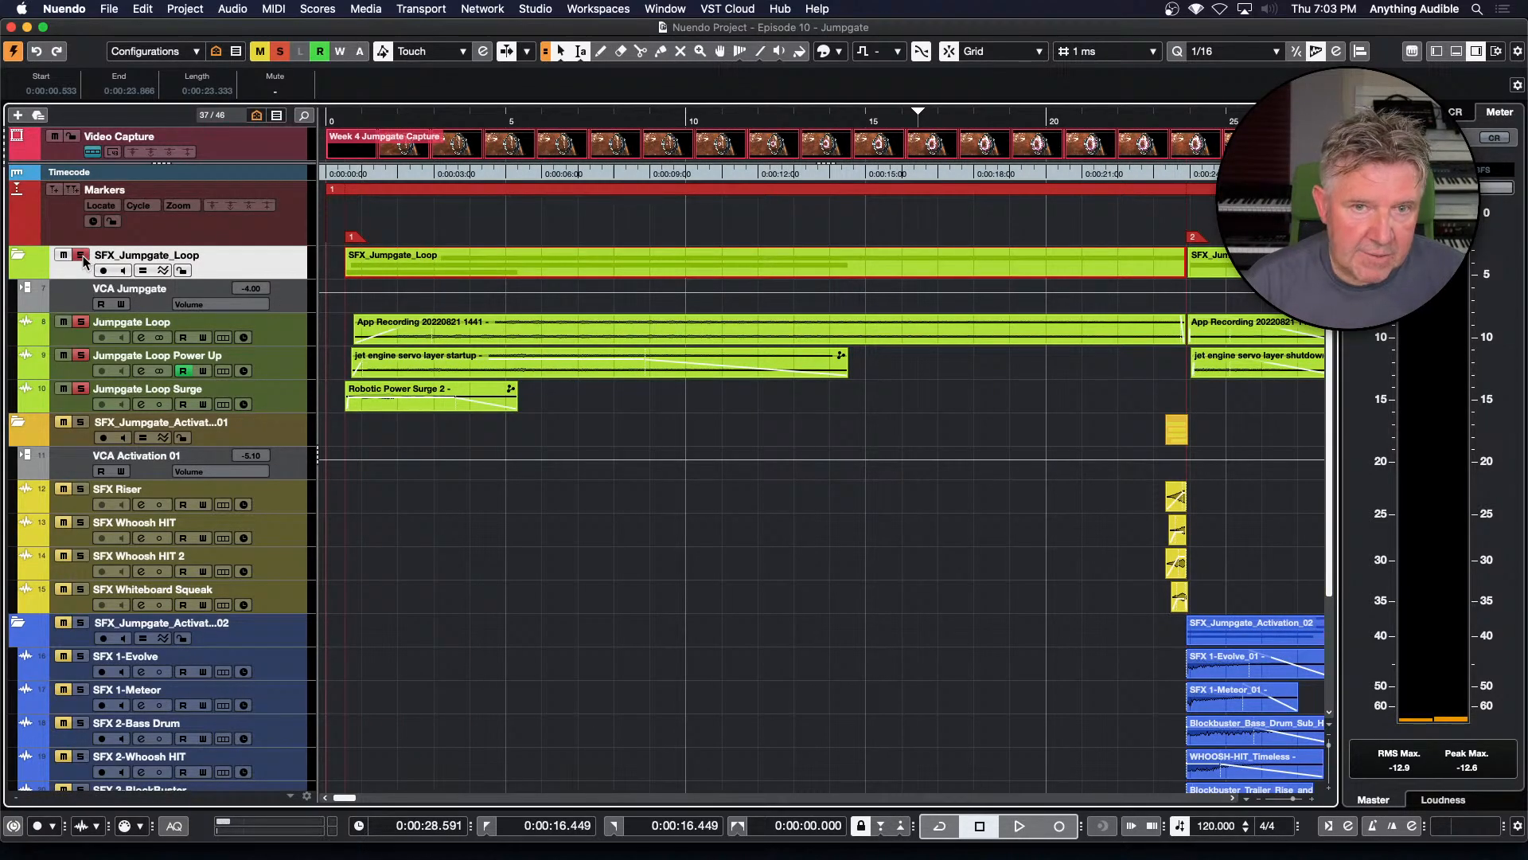
{"action": "left_click", "coordinate": [81, 255]}
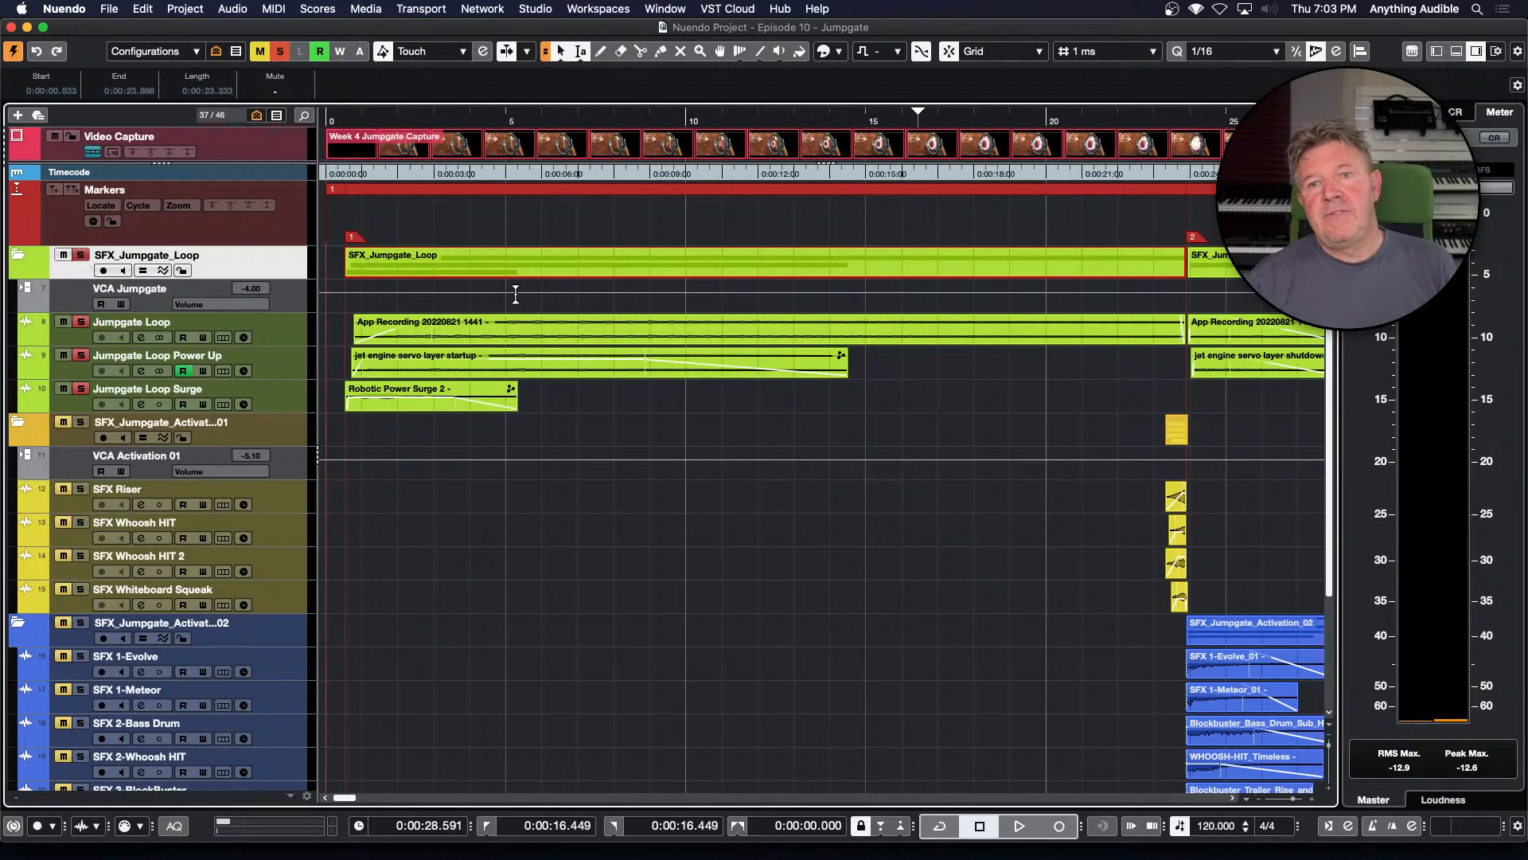
{"action": "key", "text": "space"}
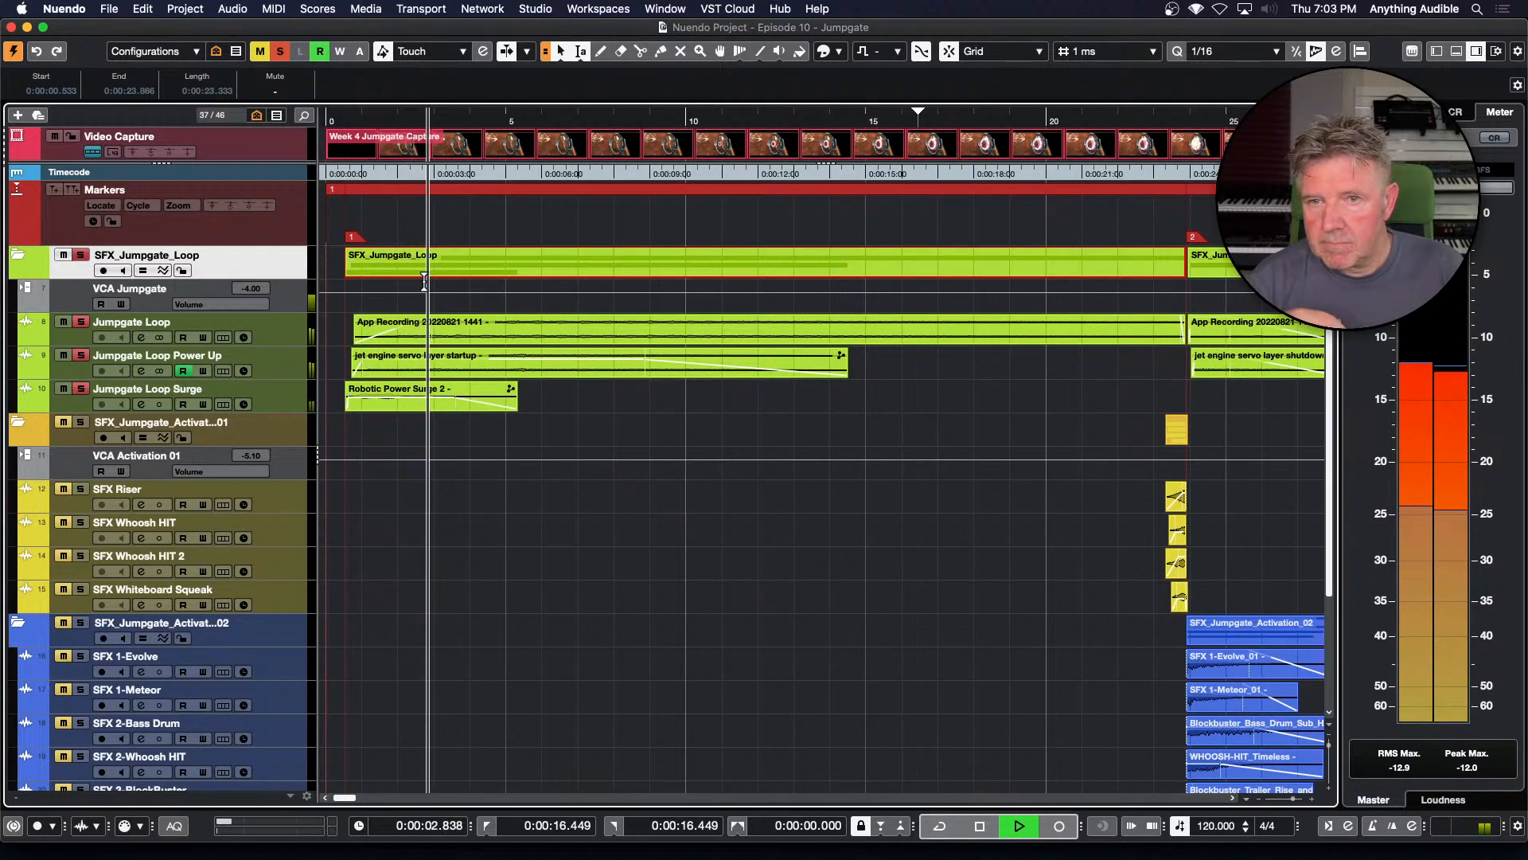
{"action": "key", "text": "space"}
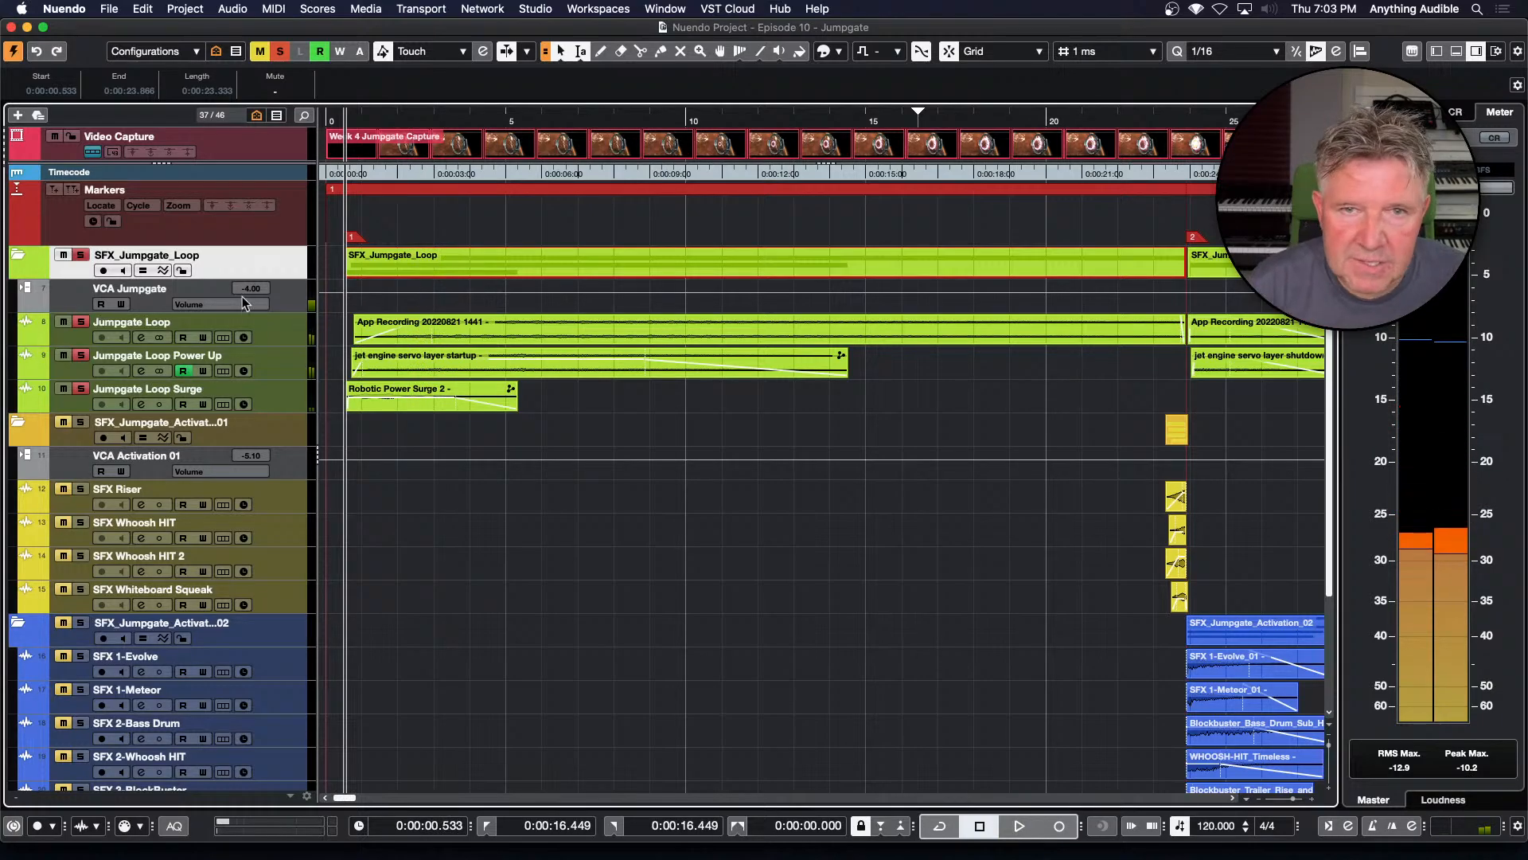
{"action": "left_click", "coordinate": [79, 254]}
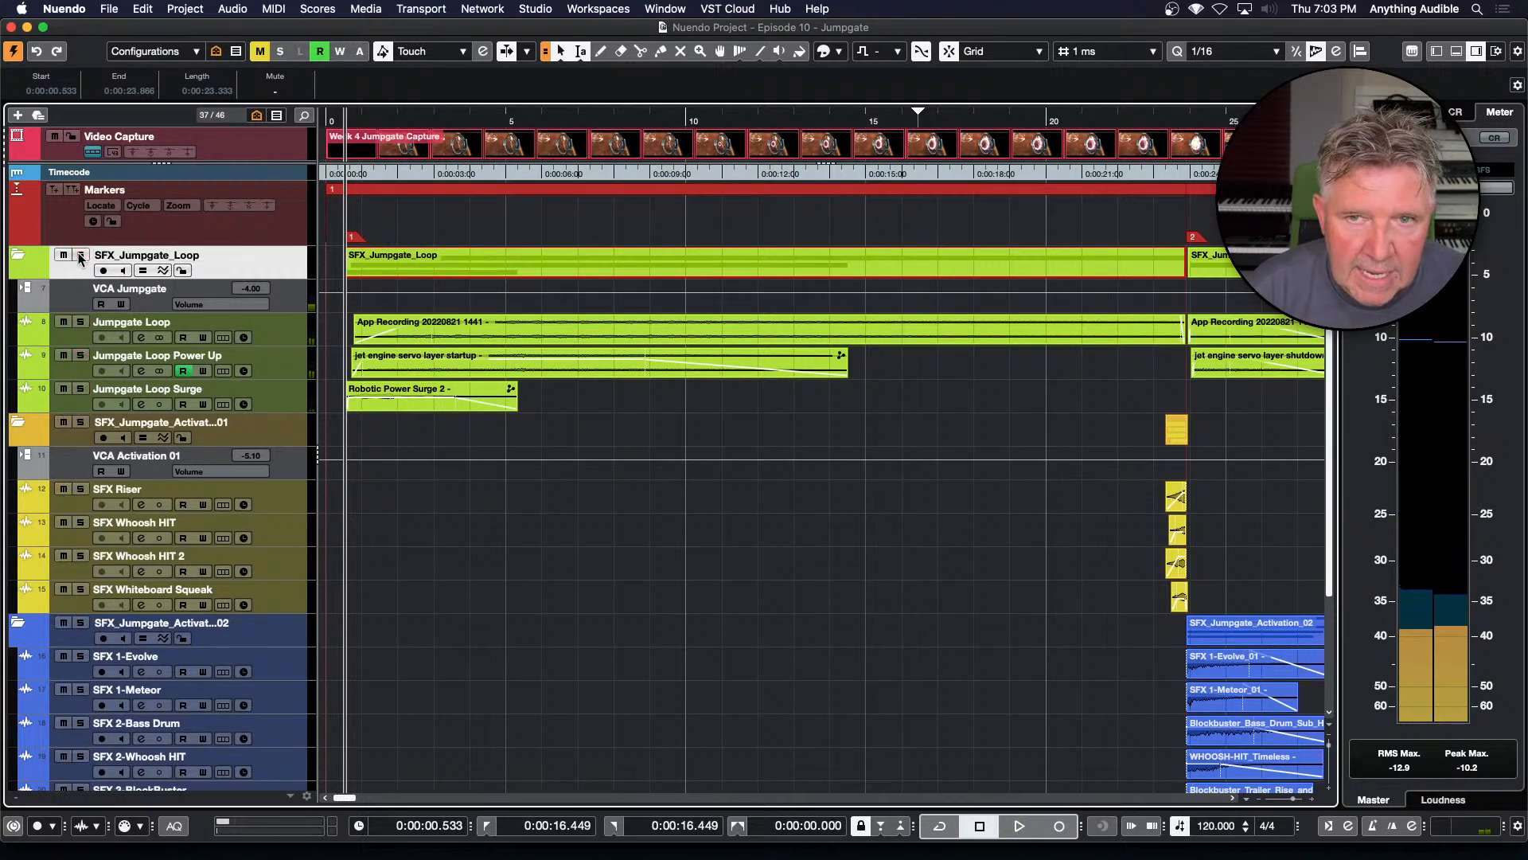
Audition the Jumpgate Activation 01 folder in solo from about 0:00:23.170, and clear its solo once playback is stopped
{"action": "left_click", "coordinate": [80, 422]}
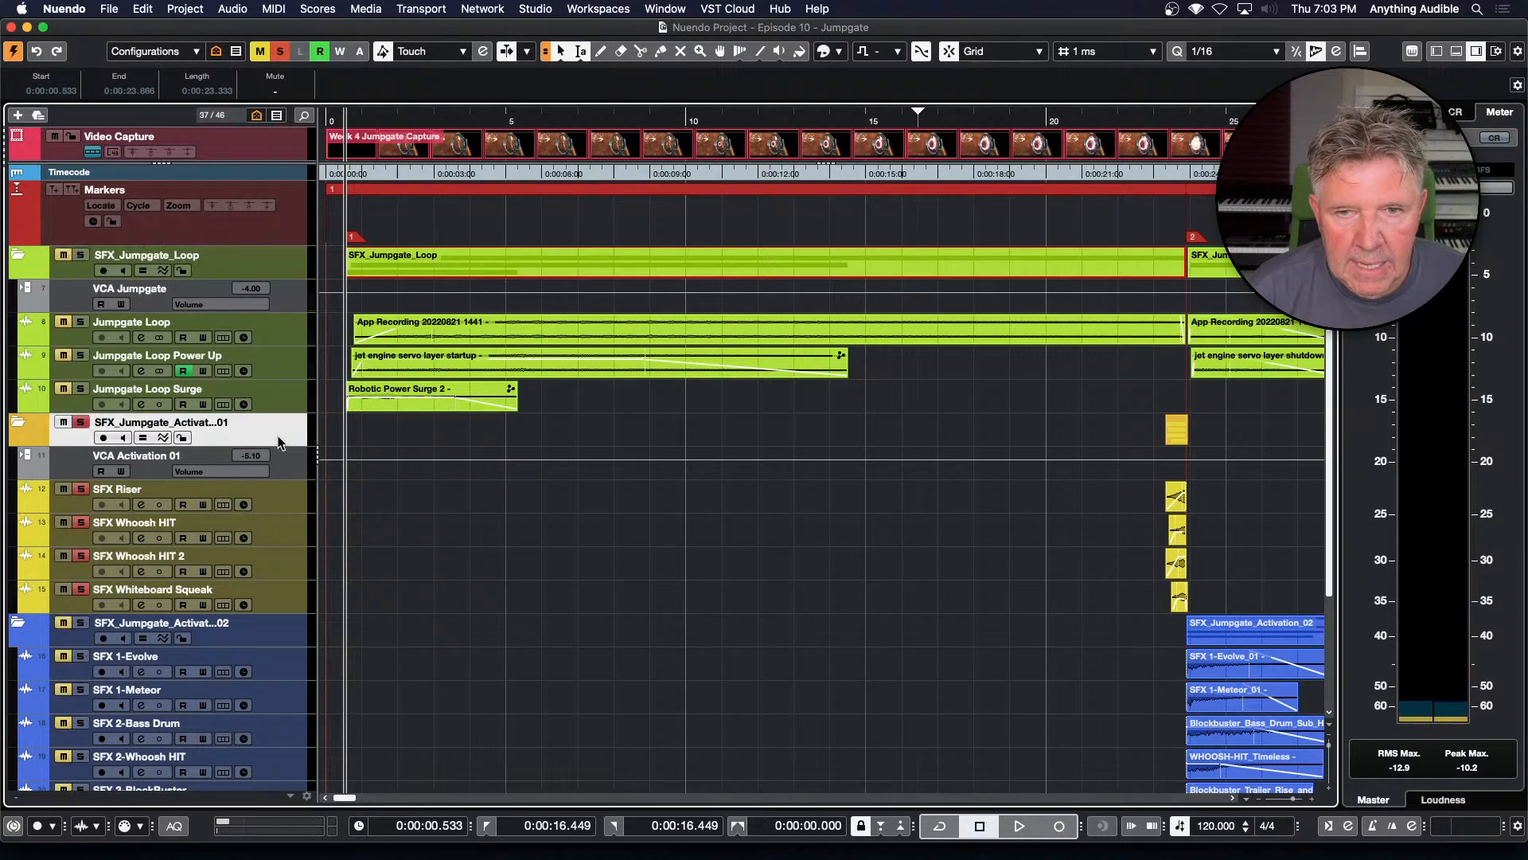
{"action": "left_click", "coordinate": [1162, 491]}
{"action": "key", "text": "space"}
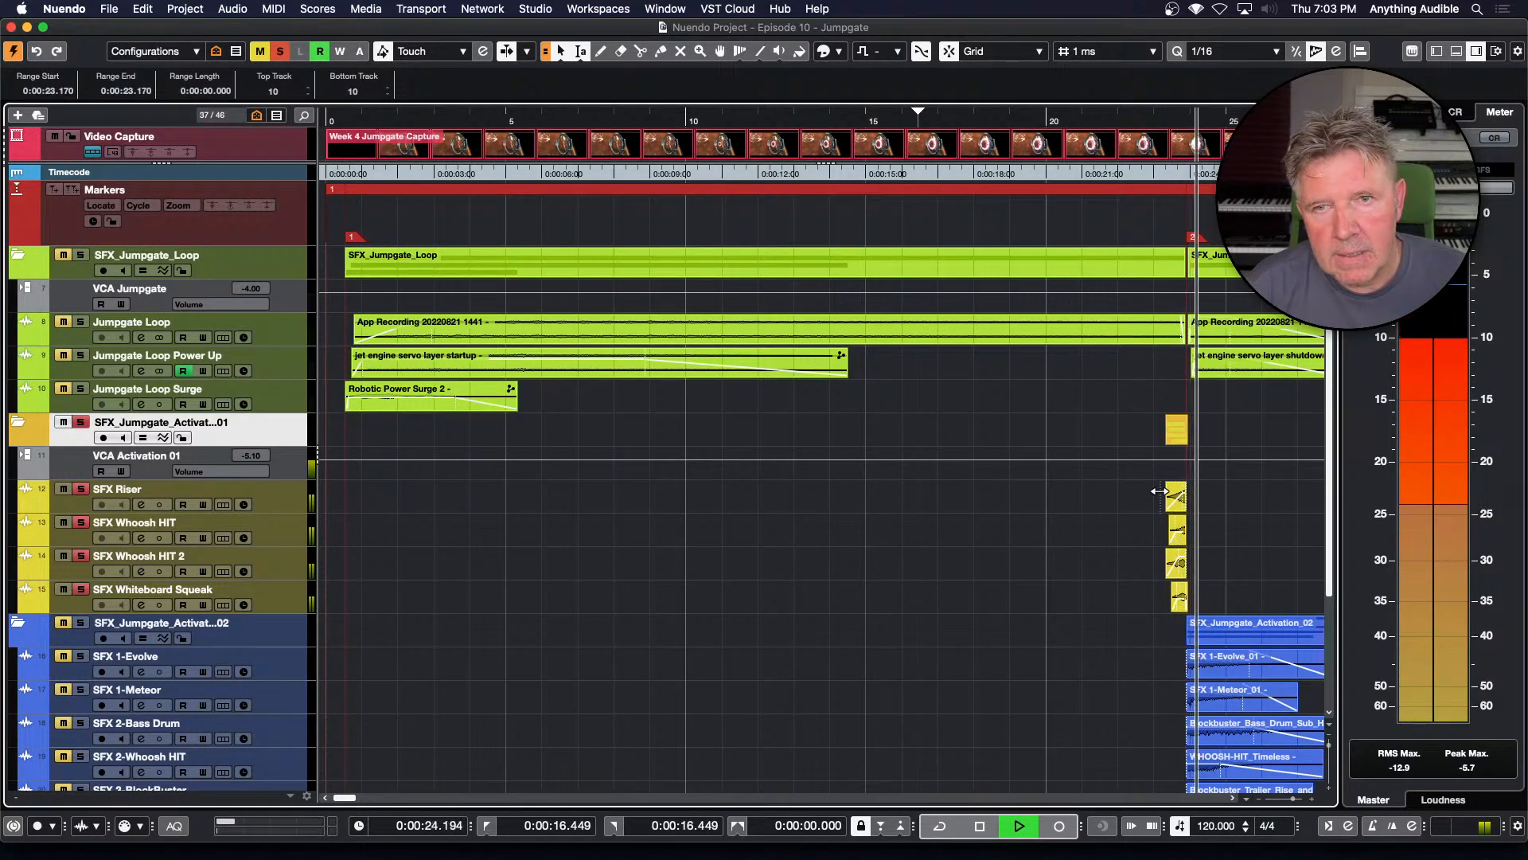
{"action": "key", "text": "space"}
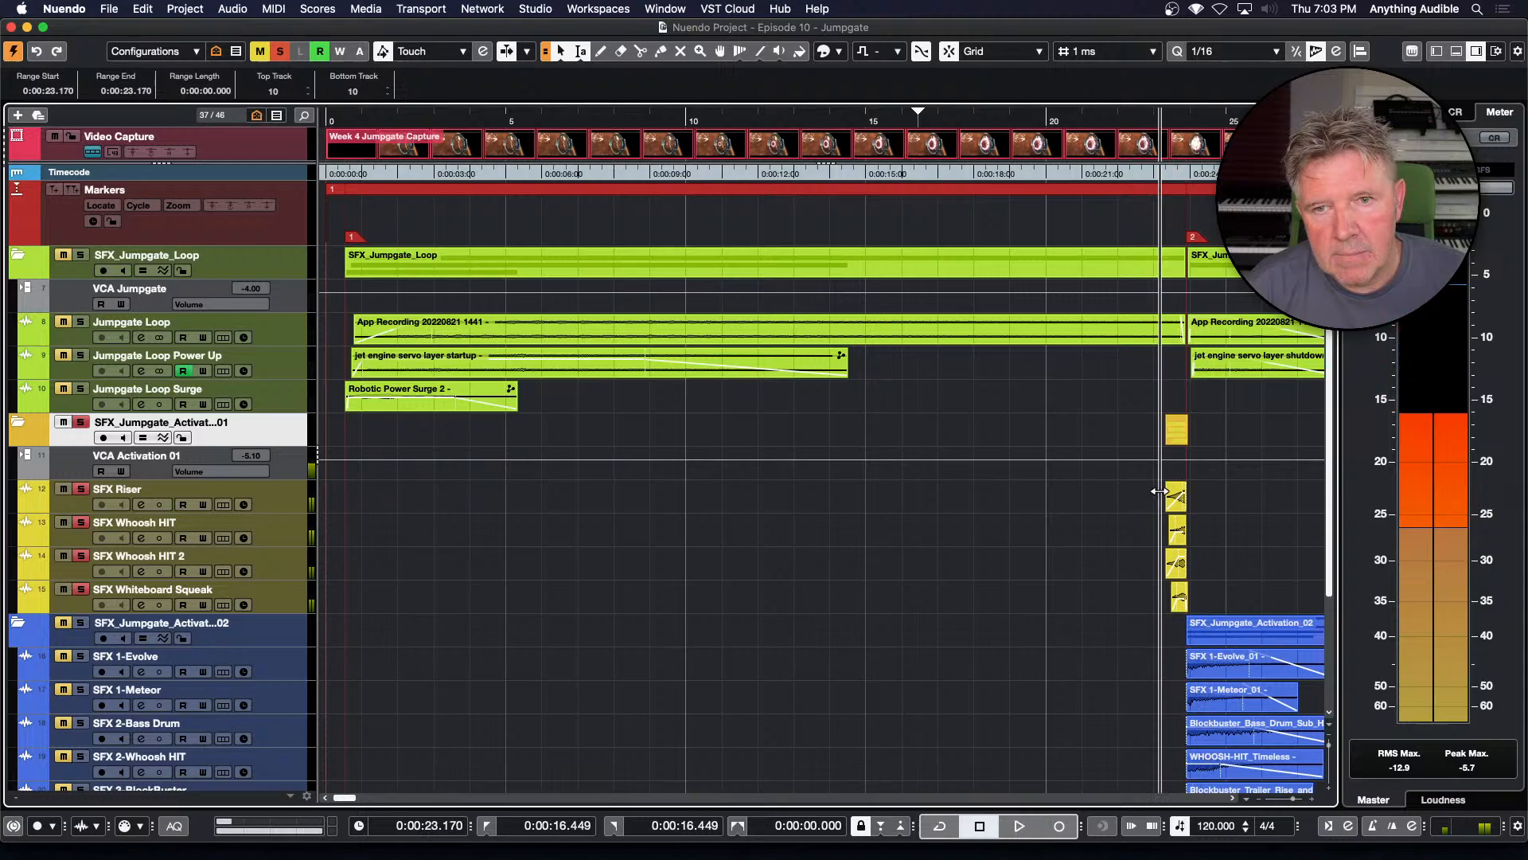
{"action": "left_click", "coordinate": [79, 422]}
Audition the Jumpgate Activation 02 folder in solo from about 0:00:22.750, and clear its solo once playback is stopped
{"action": "left_click", "coordinate": [79, 623]}
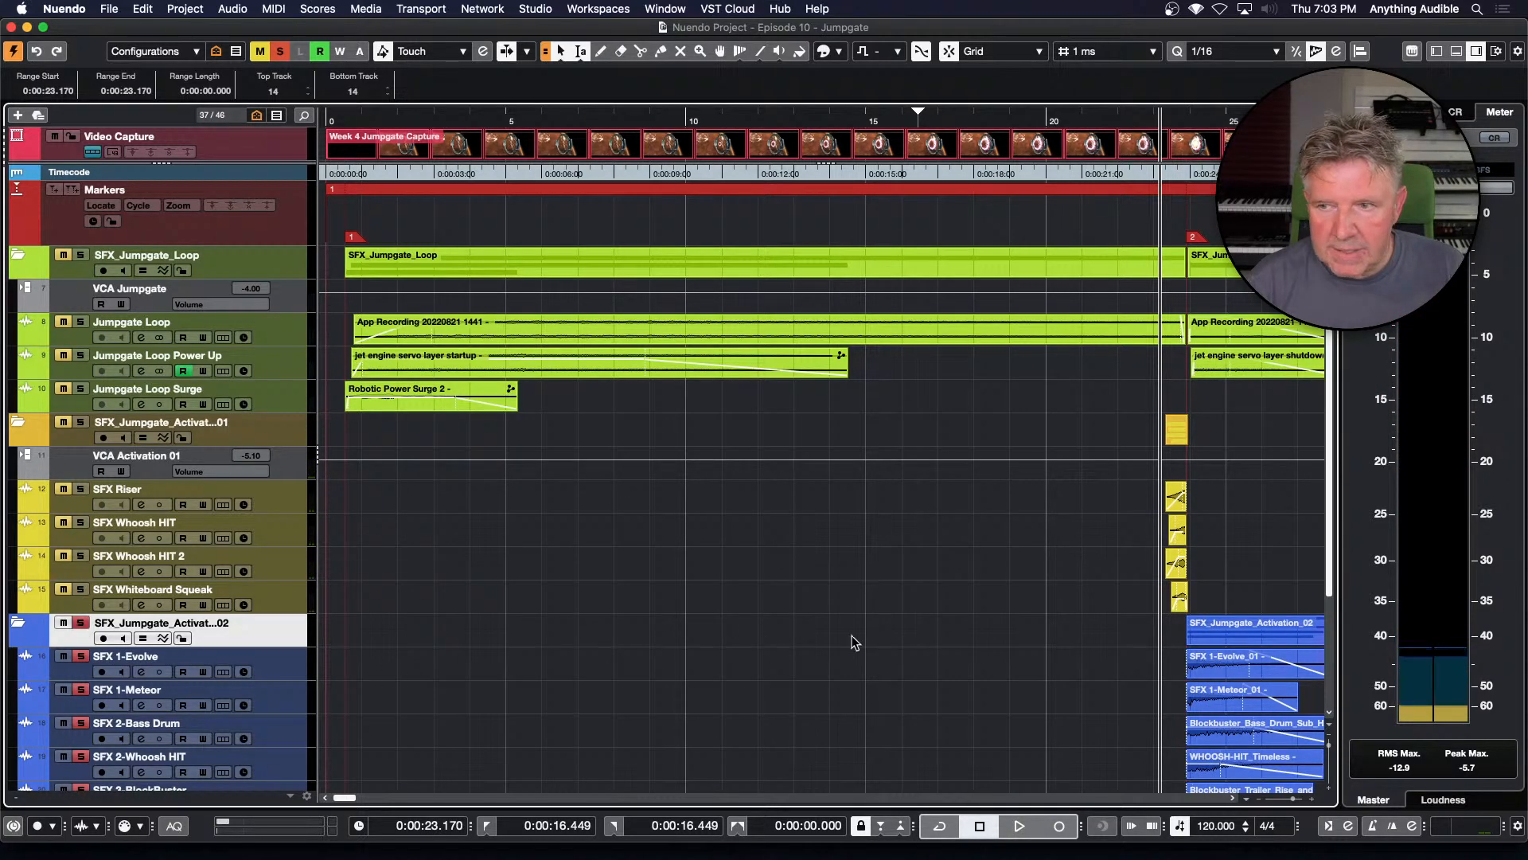
{"action": "left_click", "coordinate": [1122, 628]}
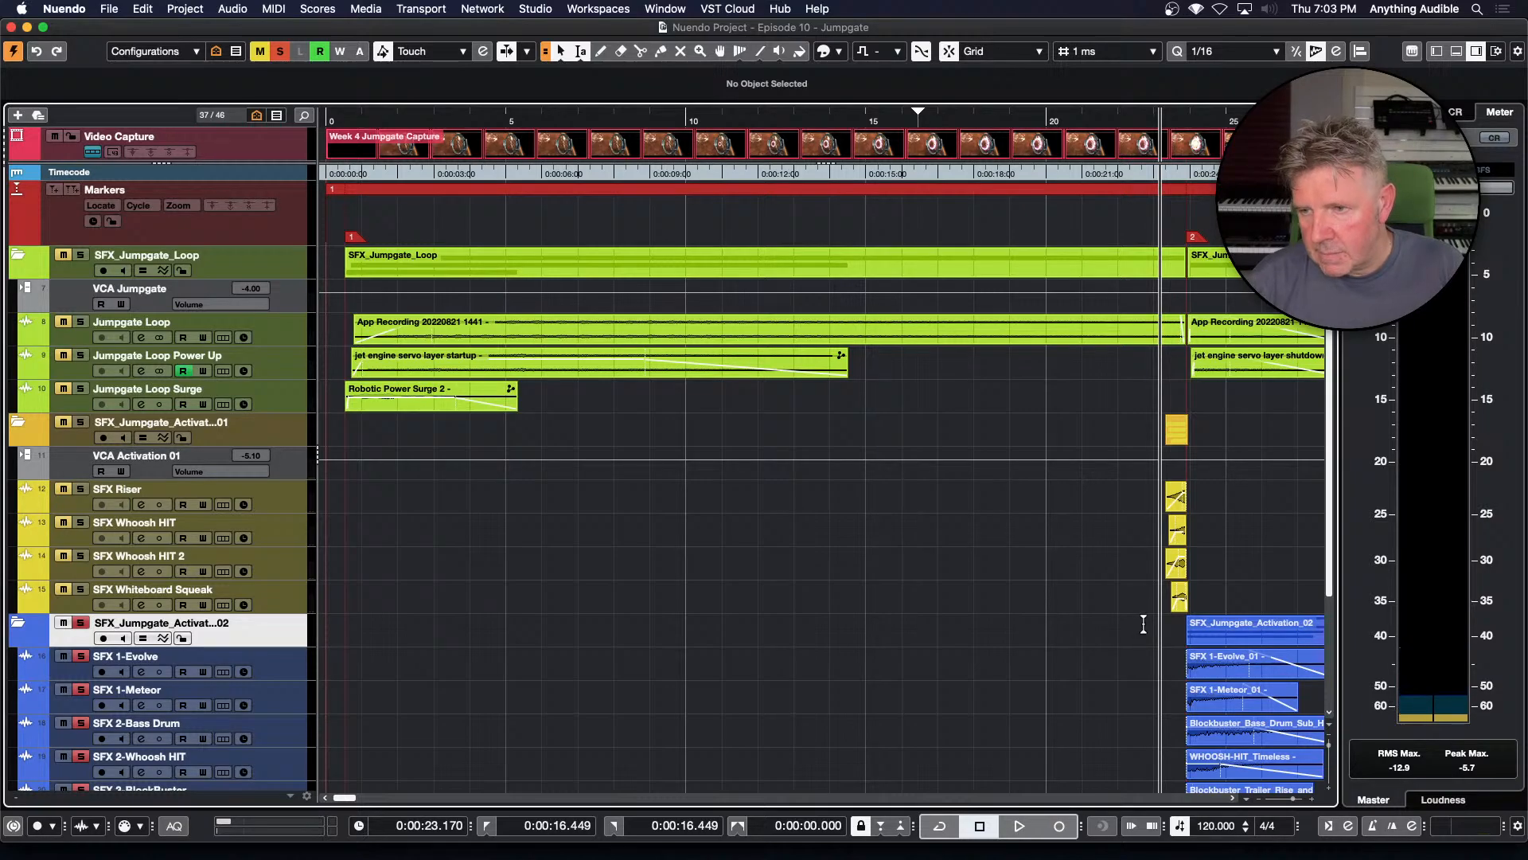
{"action": "left_click", "coordinate": [1144, 625]}
{"action": "key", "text": "space"}
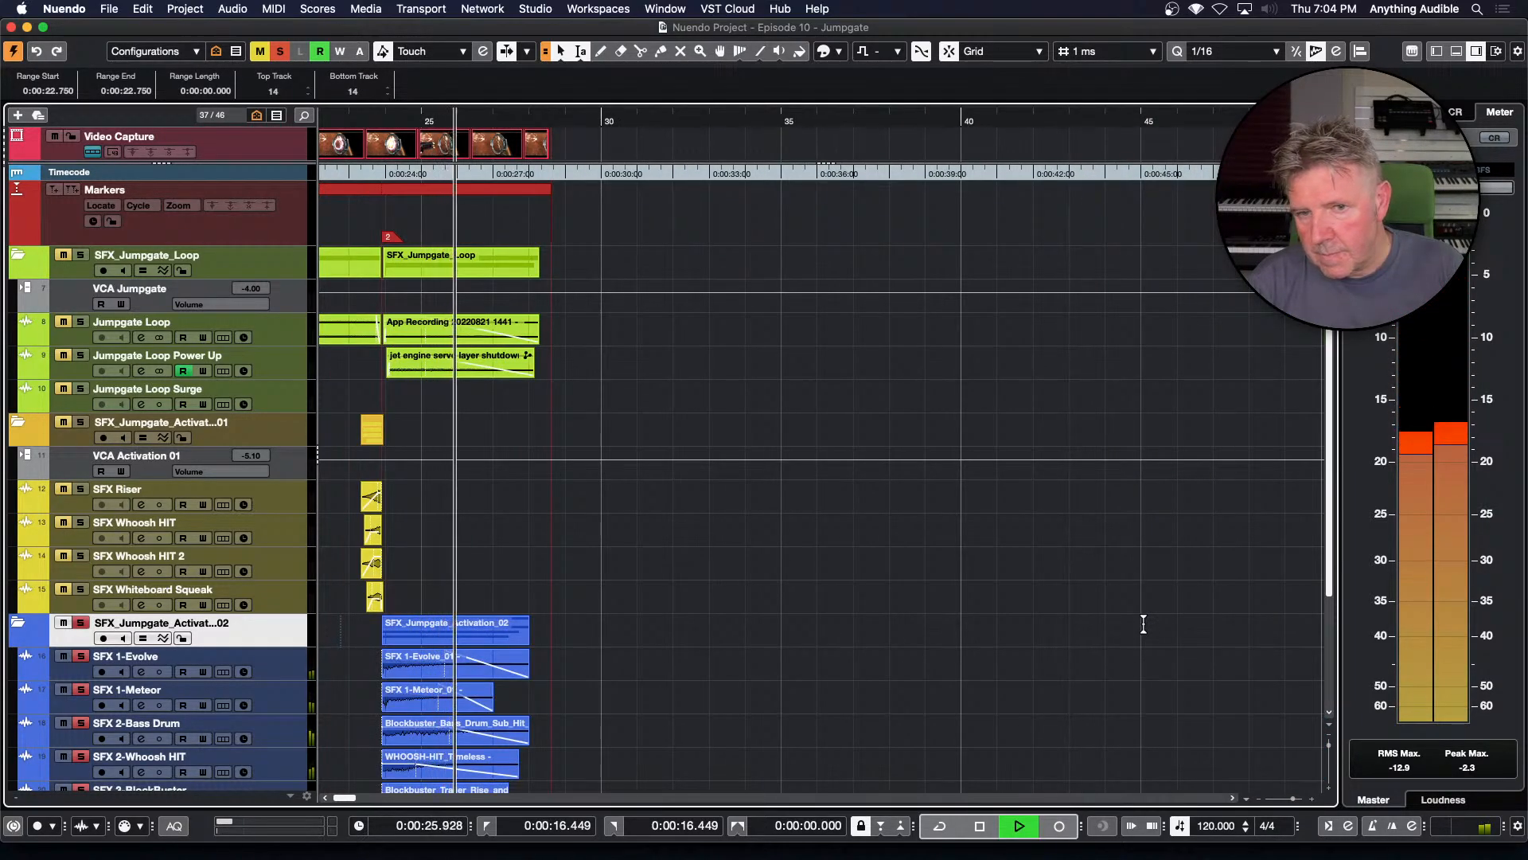
{"action": "key", "text": "space"}
{"action": "scroll", "coordinate": [801, 626], "scroll_direction": "down", "scroll_amount": 3}
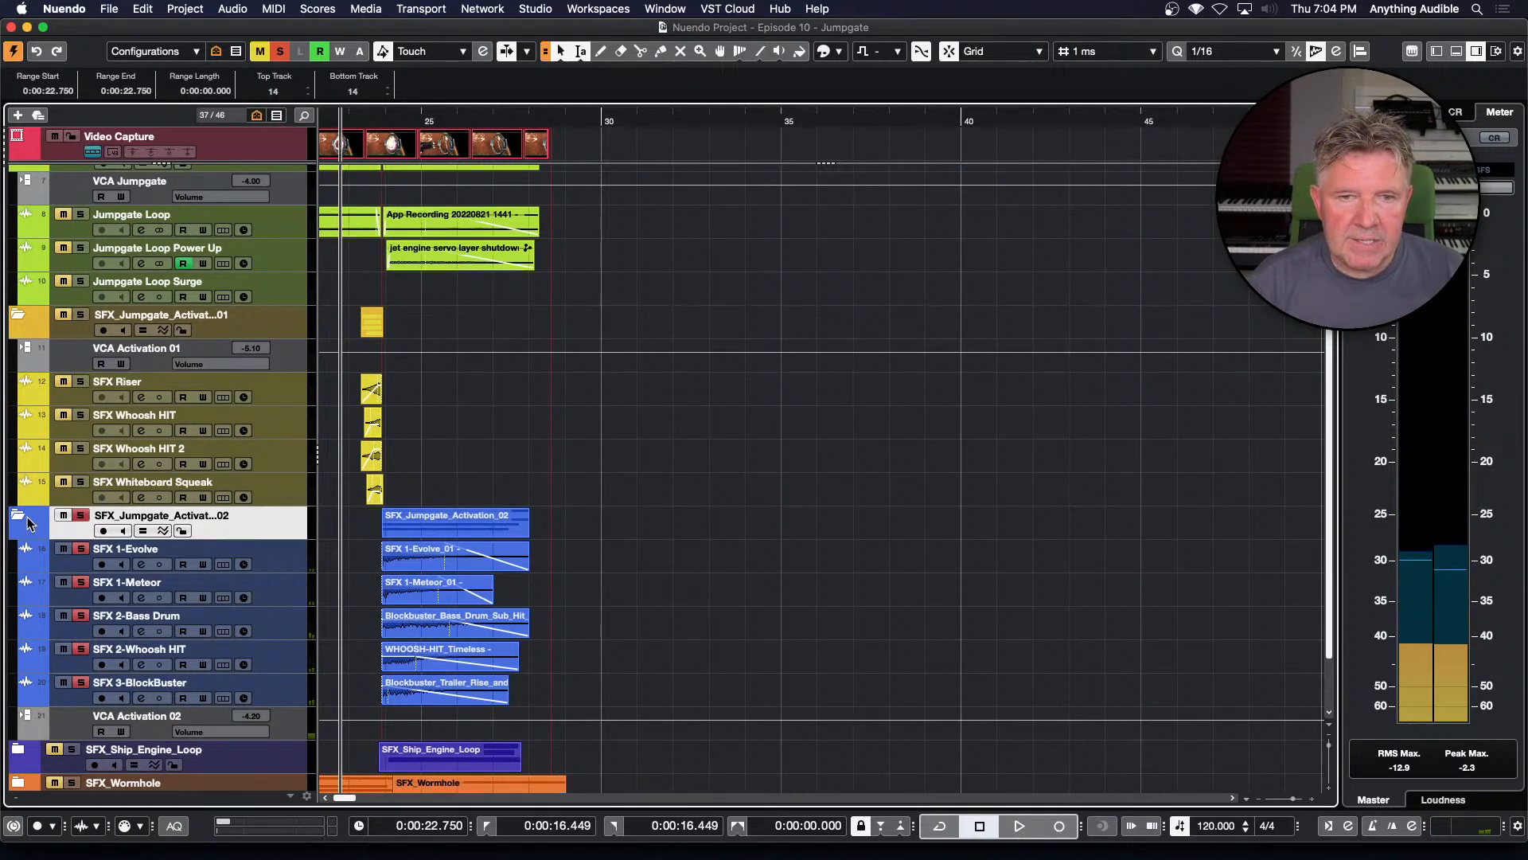
{"action": "left_click", "coordinate": [81, 515]}
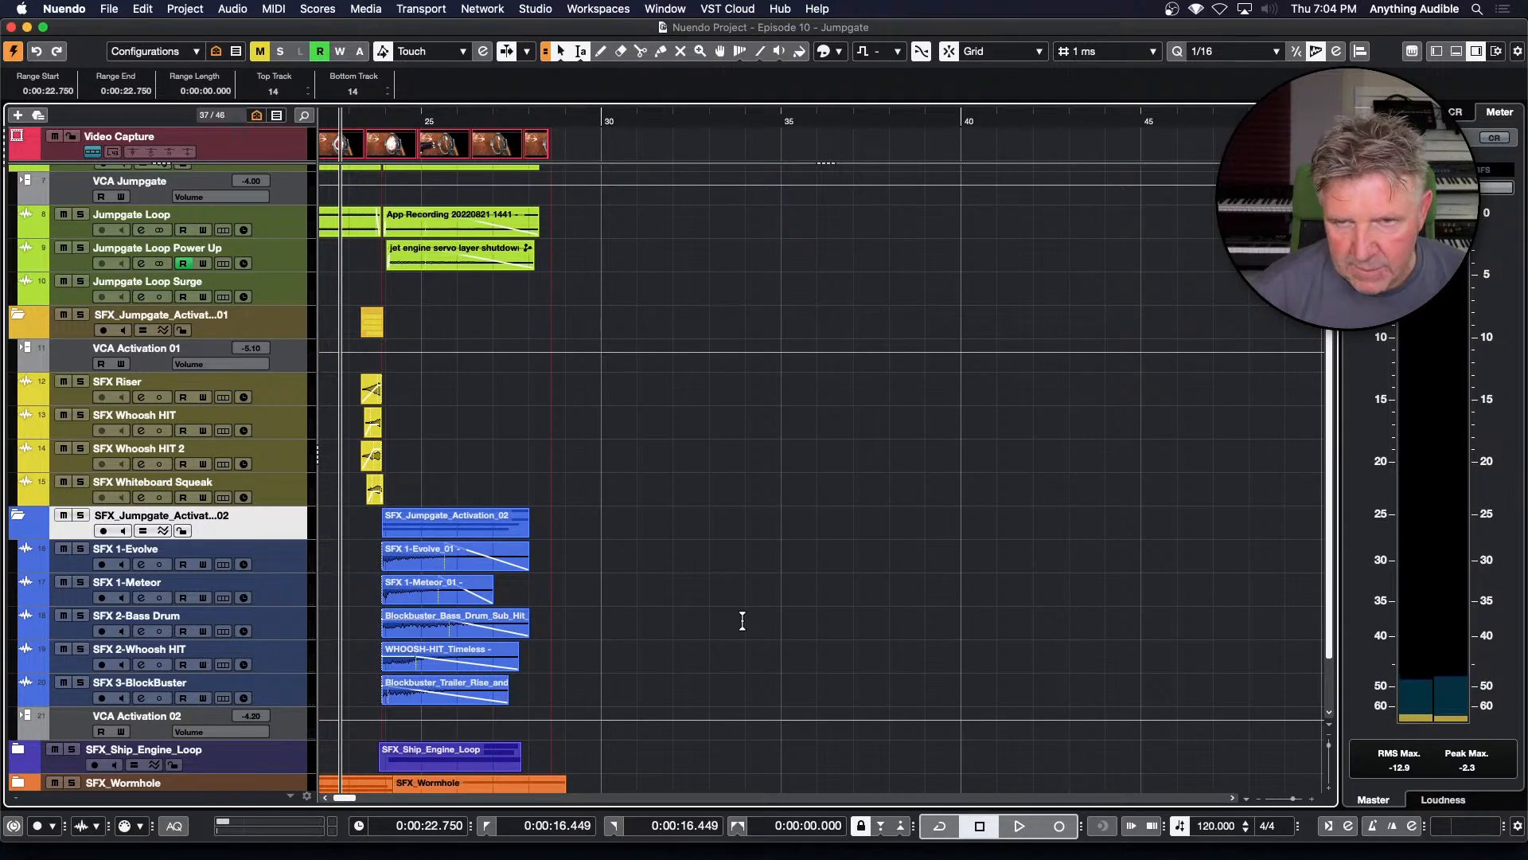
Expand the SFX_Ship_Engine_Loop and SFX_Wormhole folder tracks to show all their layers
{"action": "scroll", "coordinate": [741, 621], "scroll_direction": "up", "scroll_amount": 3}
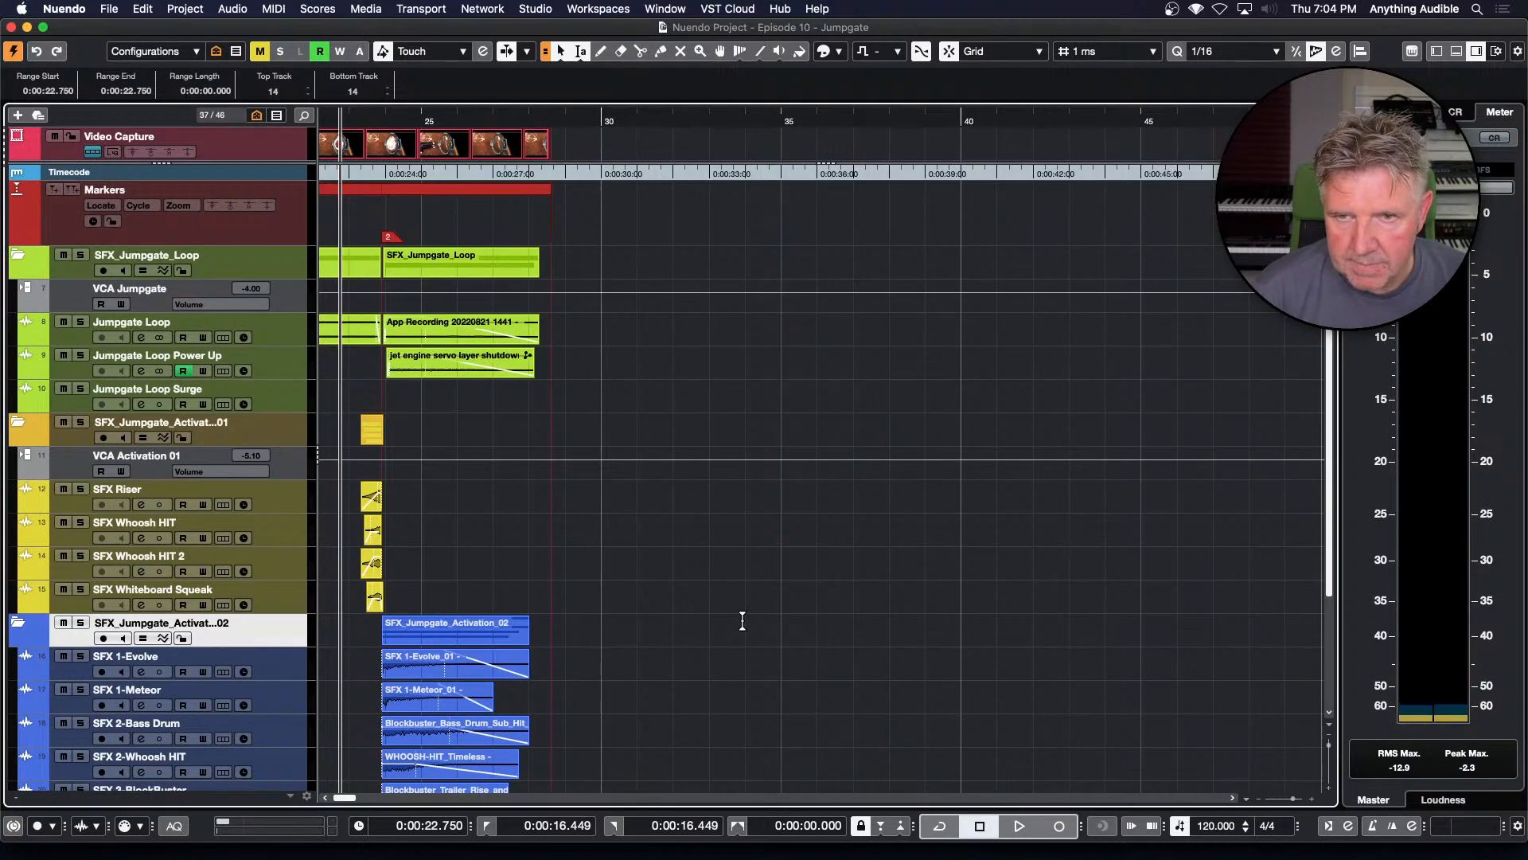
{"action": "scroll", "coordinate": [742, 621], "scroll_direction": "left", "scroll_amount": 5}
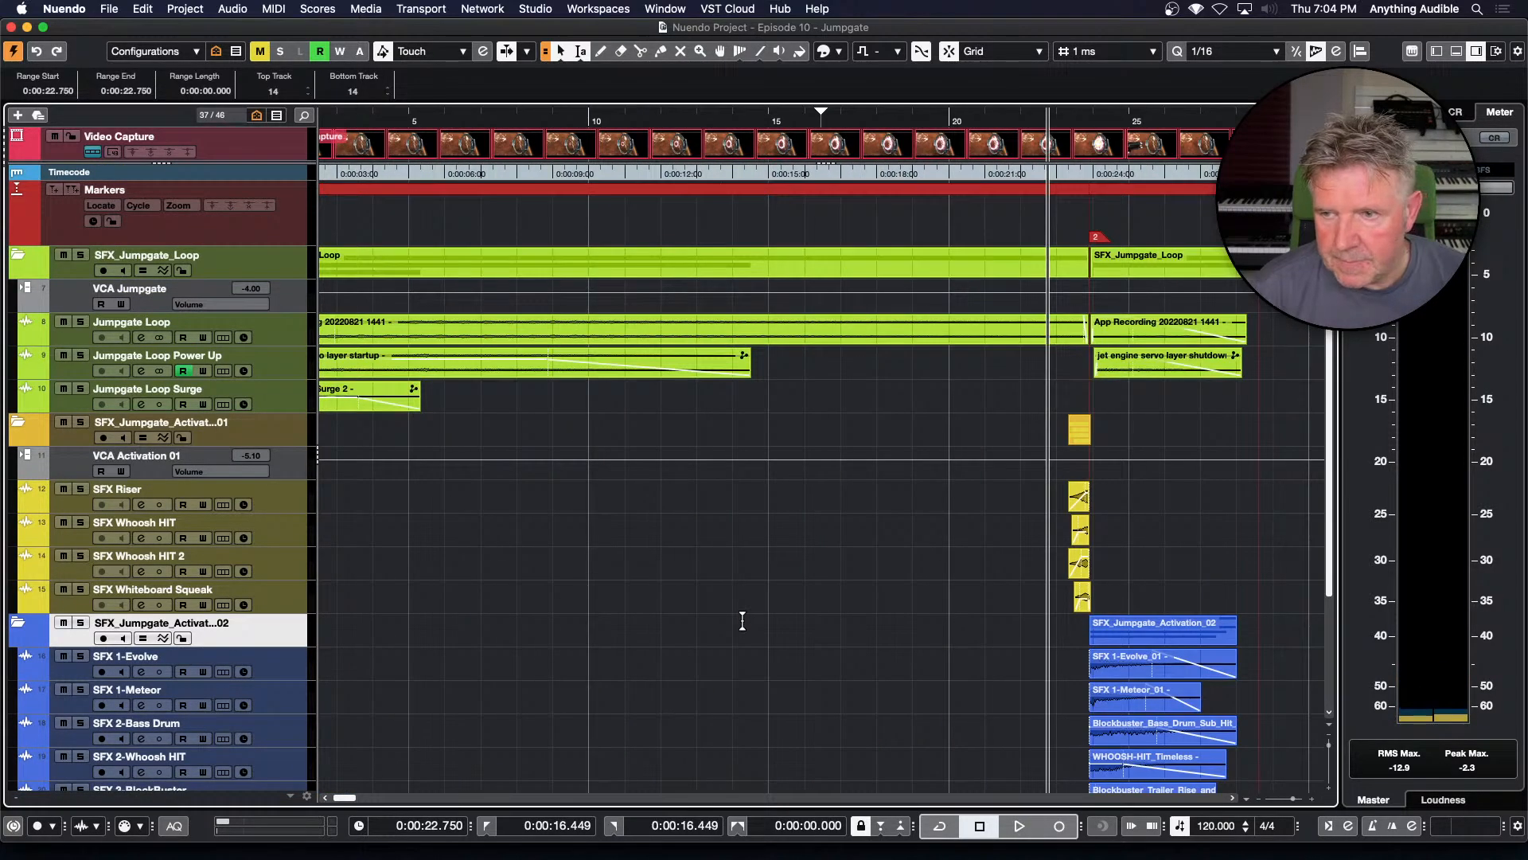
{"action": "scroll", "coordinate": [743, 621], "scroll_direction": "down", "scroll_amount": 5}
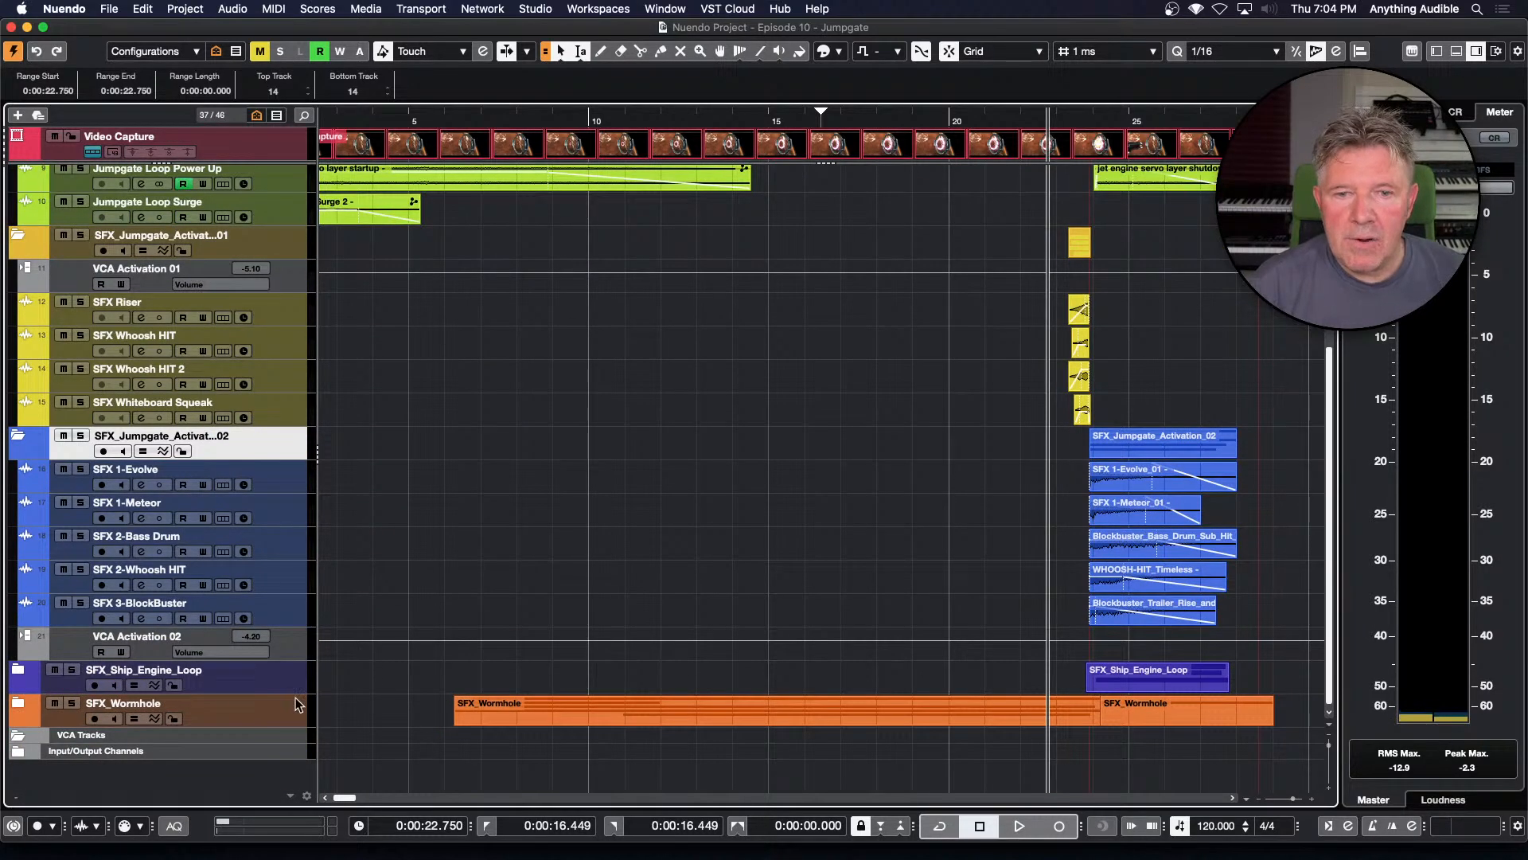
{"action": "left_click", "coordinate": [17, 670]}
{"action": "scroll", "coordinate": [387, 691], "scroll_direction": "down", "scroll_amount": 4}
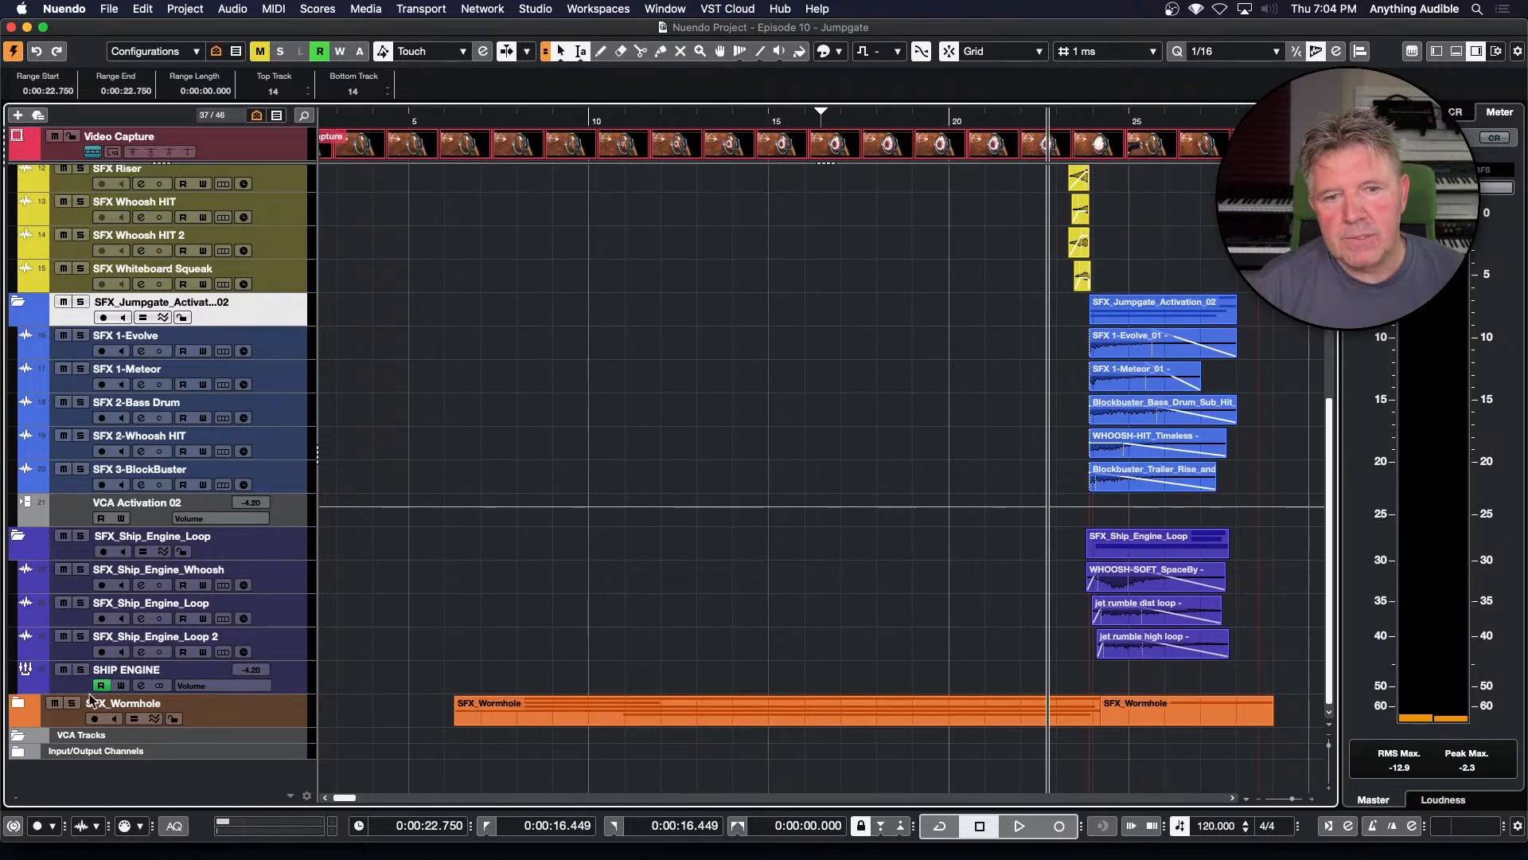
{"action": "left_click", "coordinate": [17, 707]}
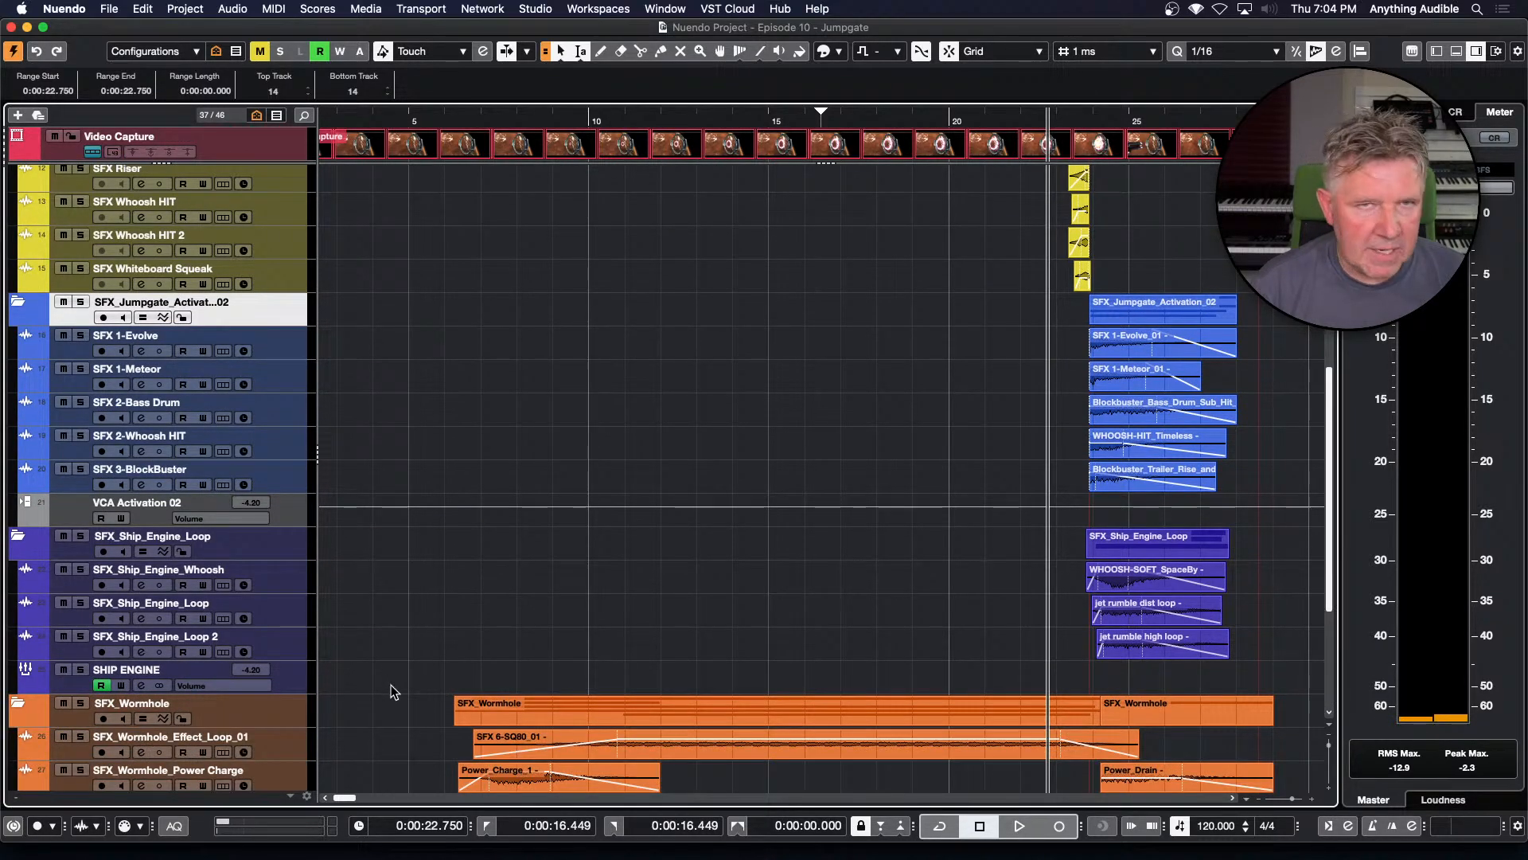
{"action": "scroll", "coordinate": [390, 686], "scroll_direction": "down", "scroll_amount": 6}
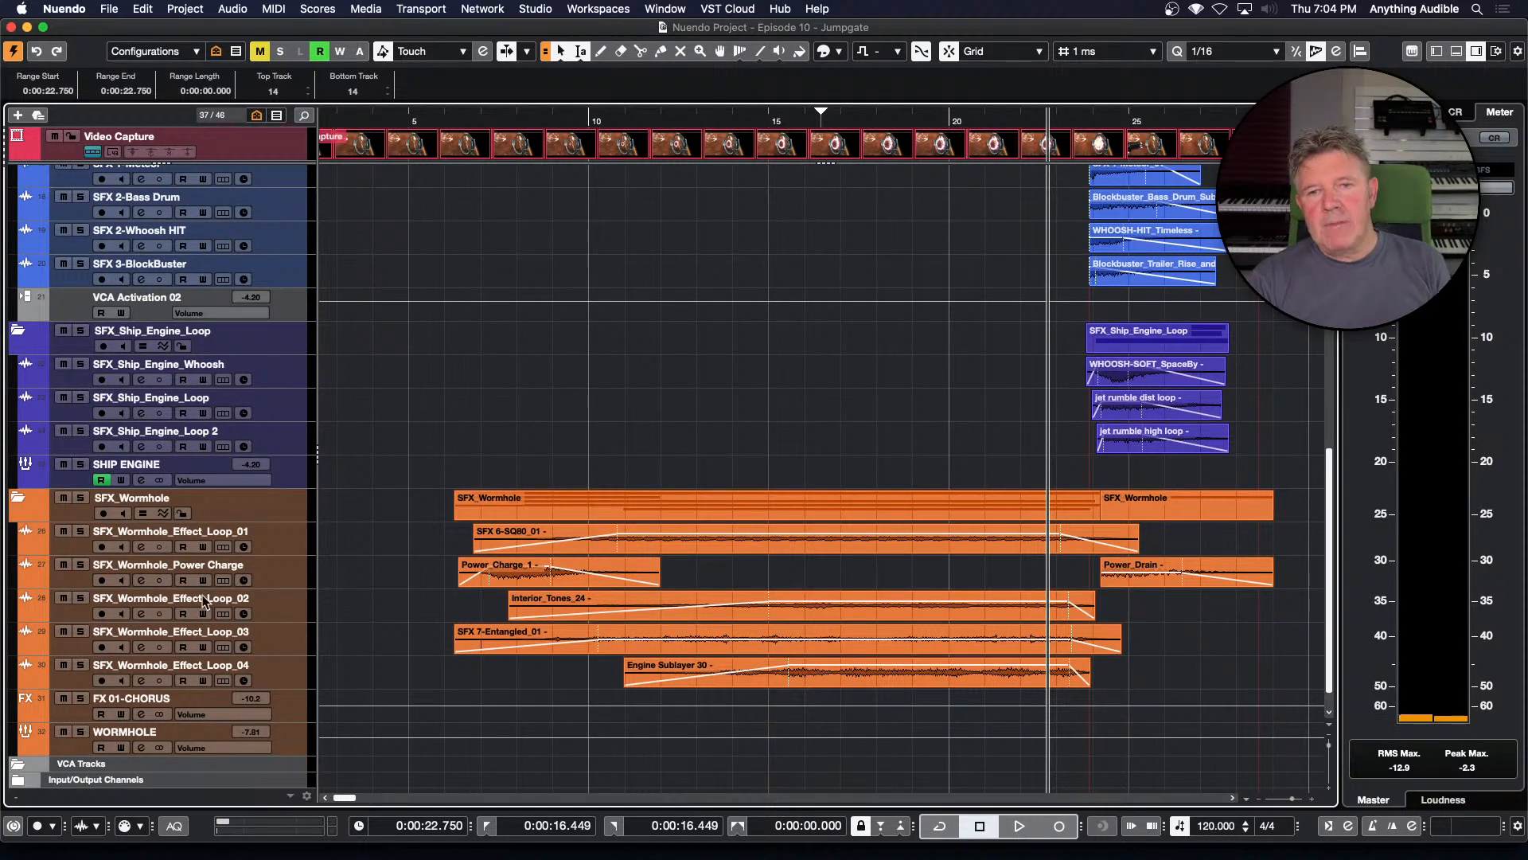
Audition the SFX_Wormhole folder in solo from about 0:00:06.522 with the Video Player placed clear of its tracks, and clear the solo when done
{"action": "left_click", "coordinate": [81, 498]}
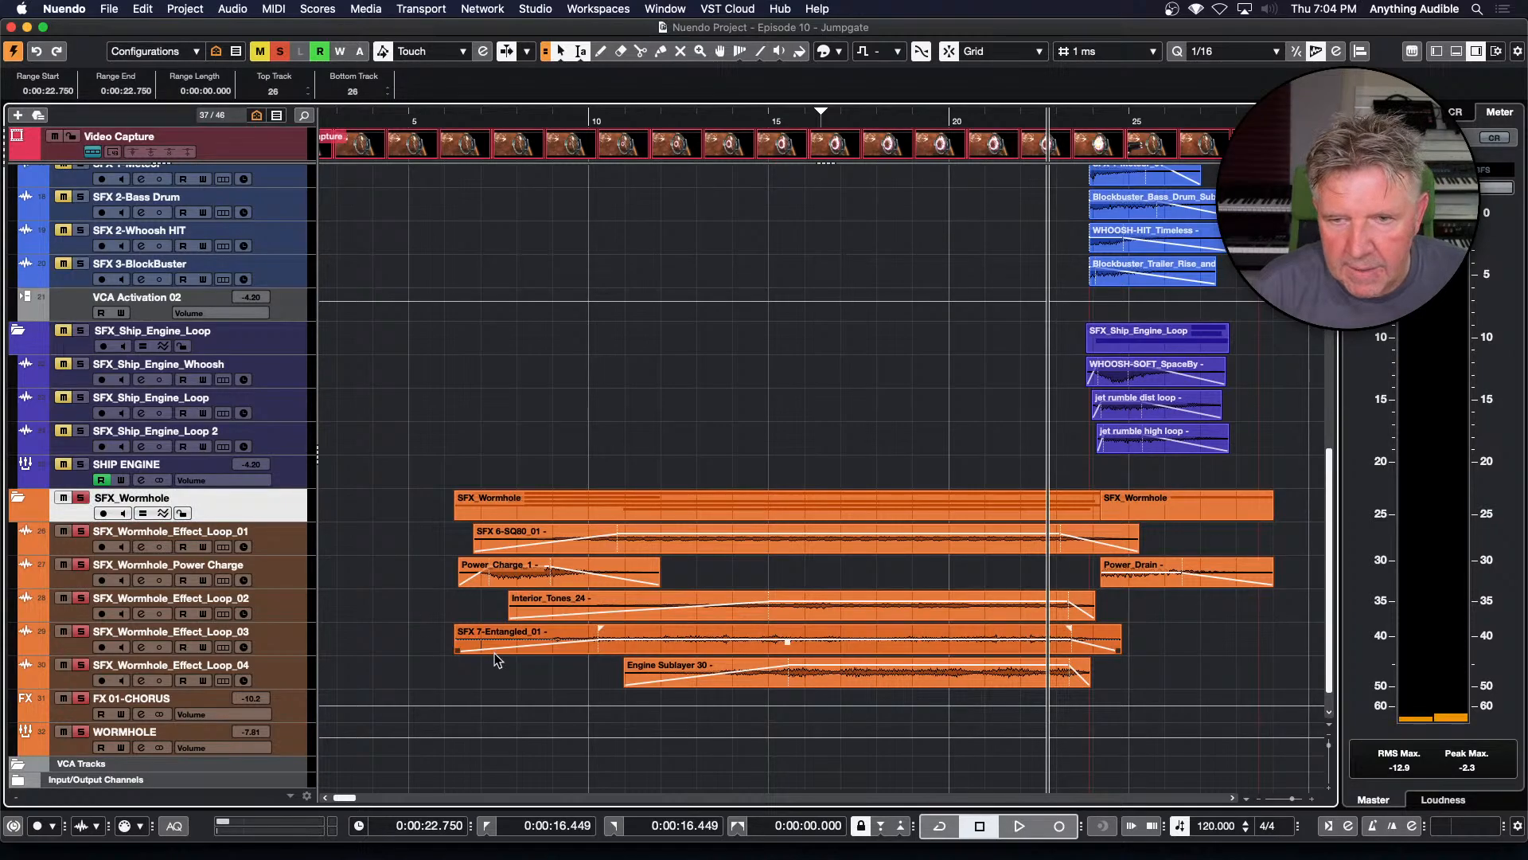
{"action": "left_click", "coordinate": [463, 598]}
{"action": "key", "text": "space"}
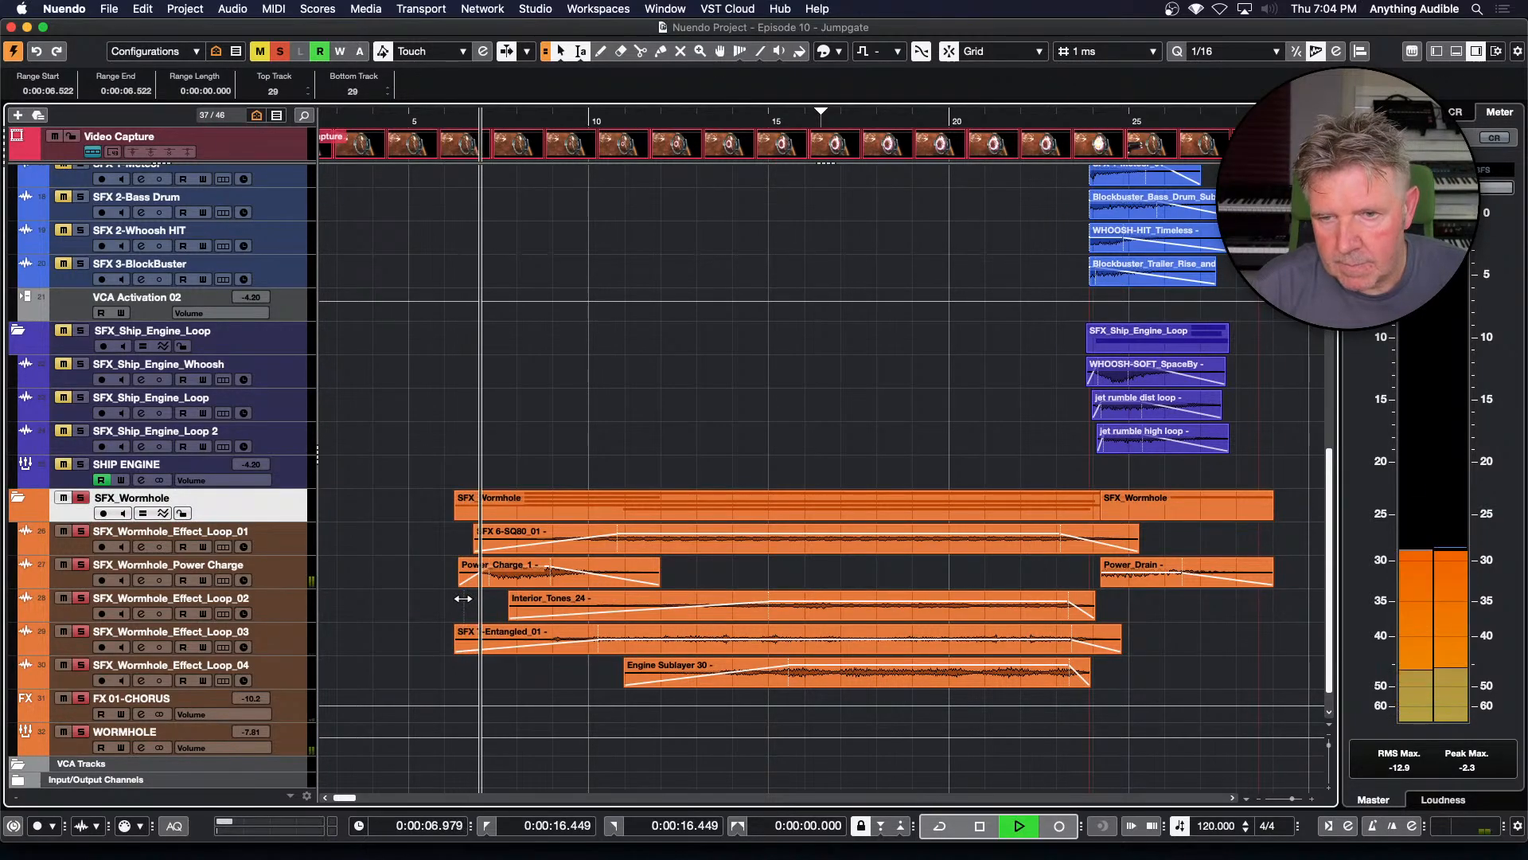
{"action": "key", "text": "F8"}
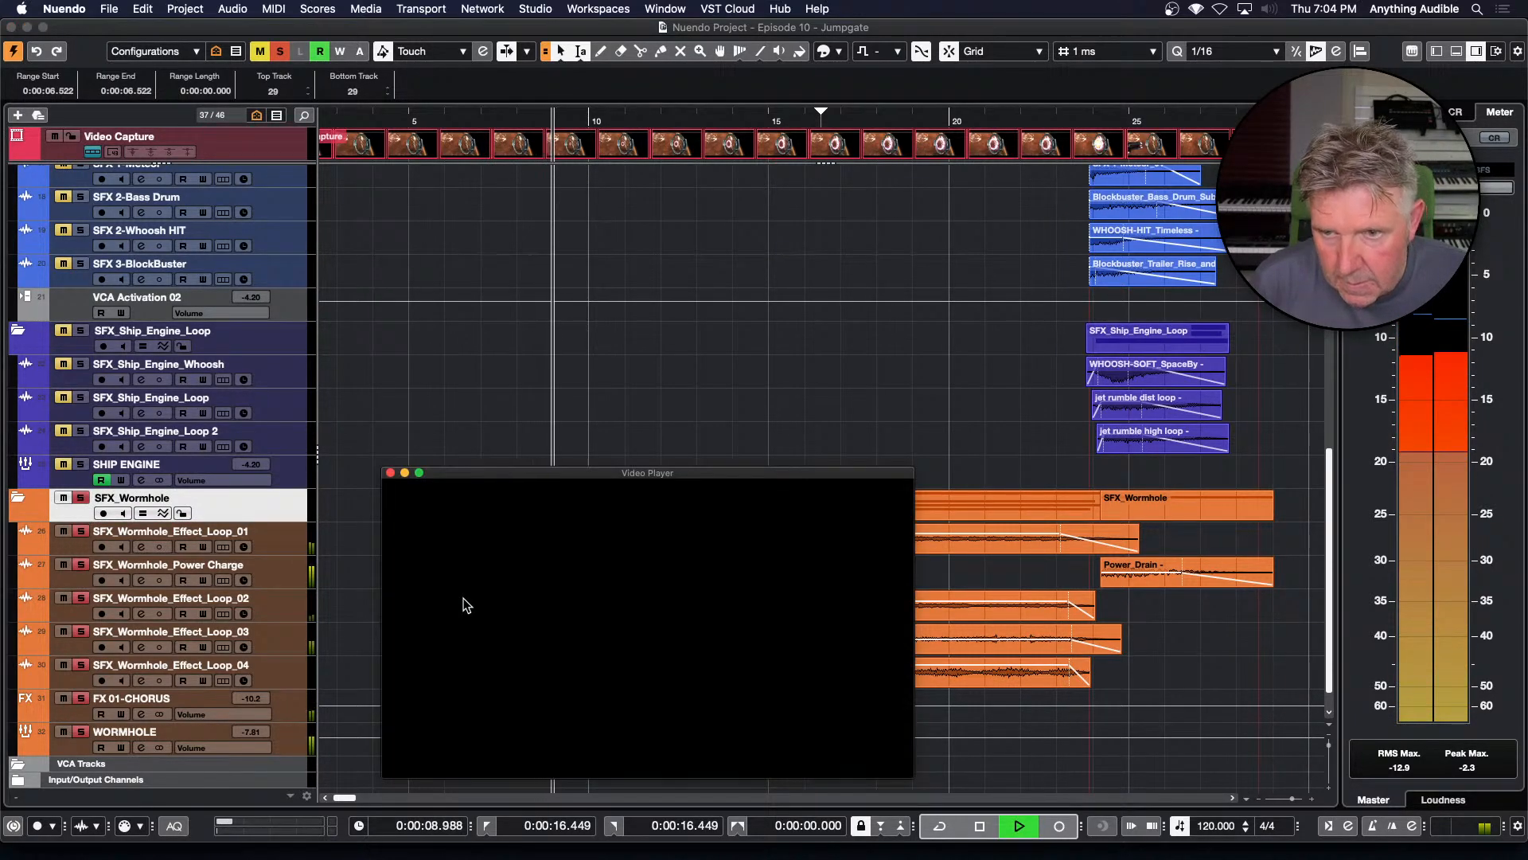
{"action": "left_click_drag", "start_coordinate": [523, 474], "coordinate": [483, 175]}
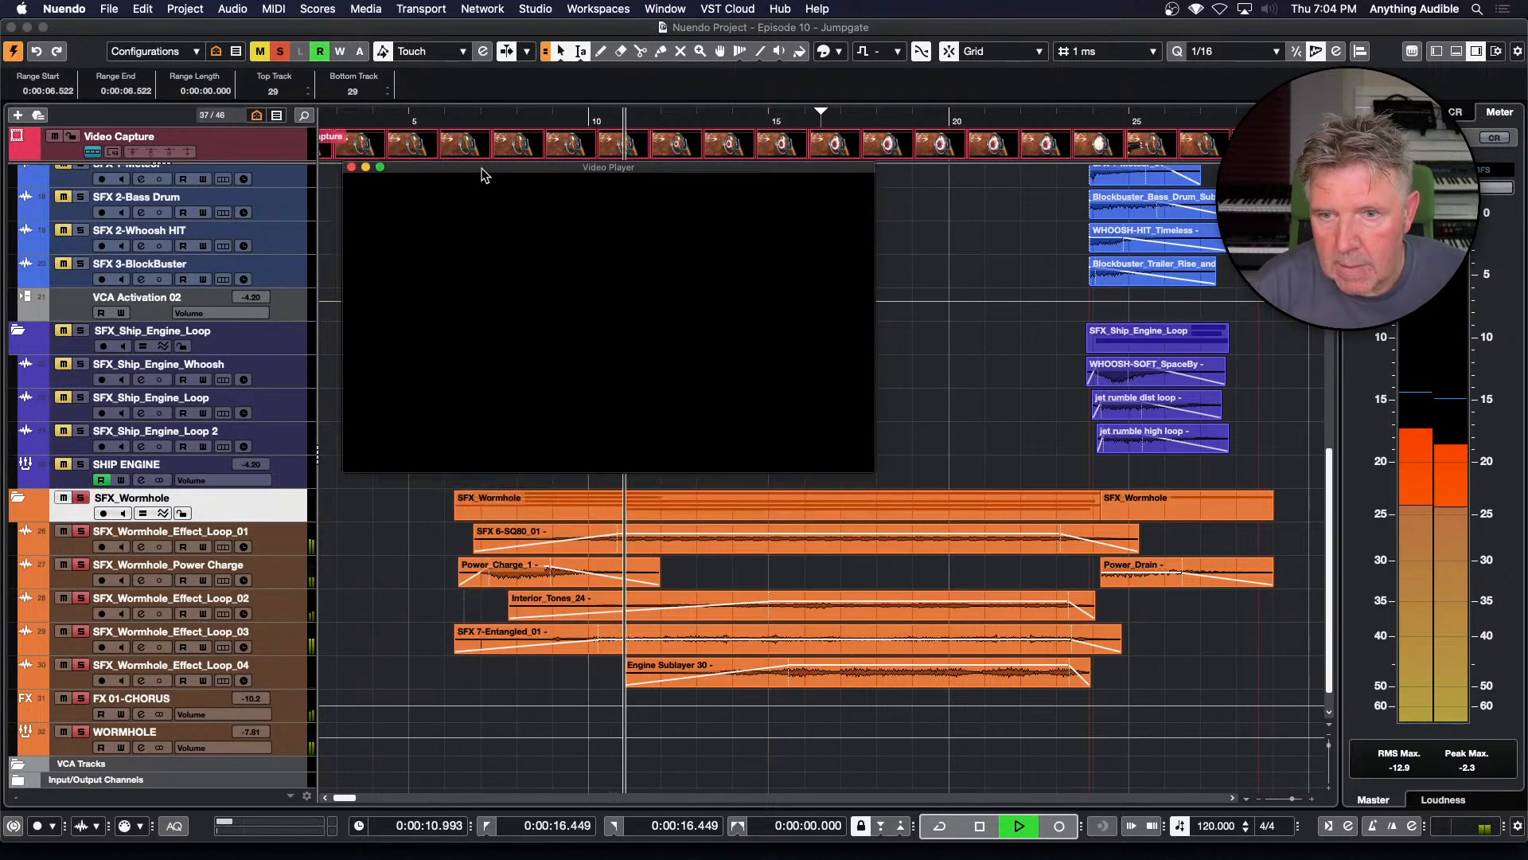
{"action": "key", "text": "space"}
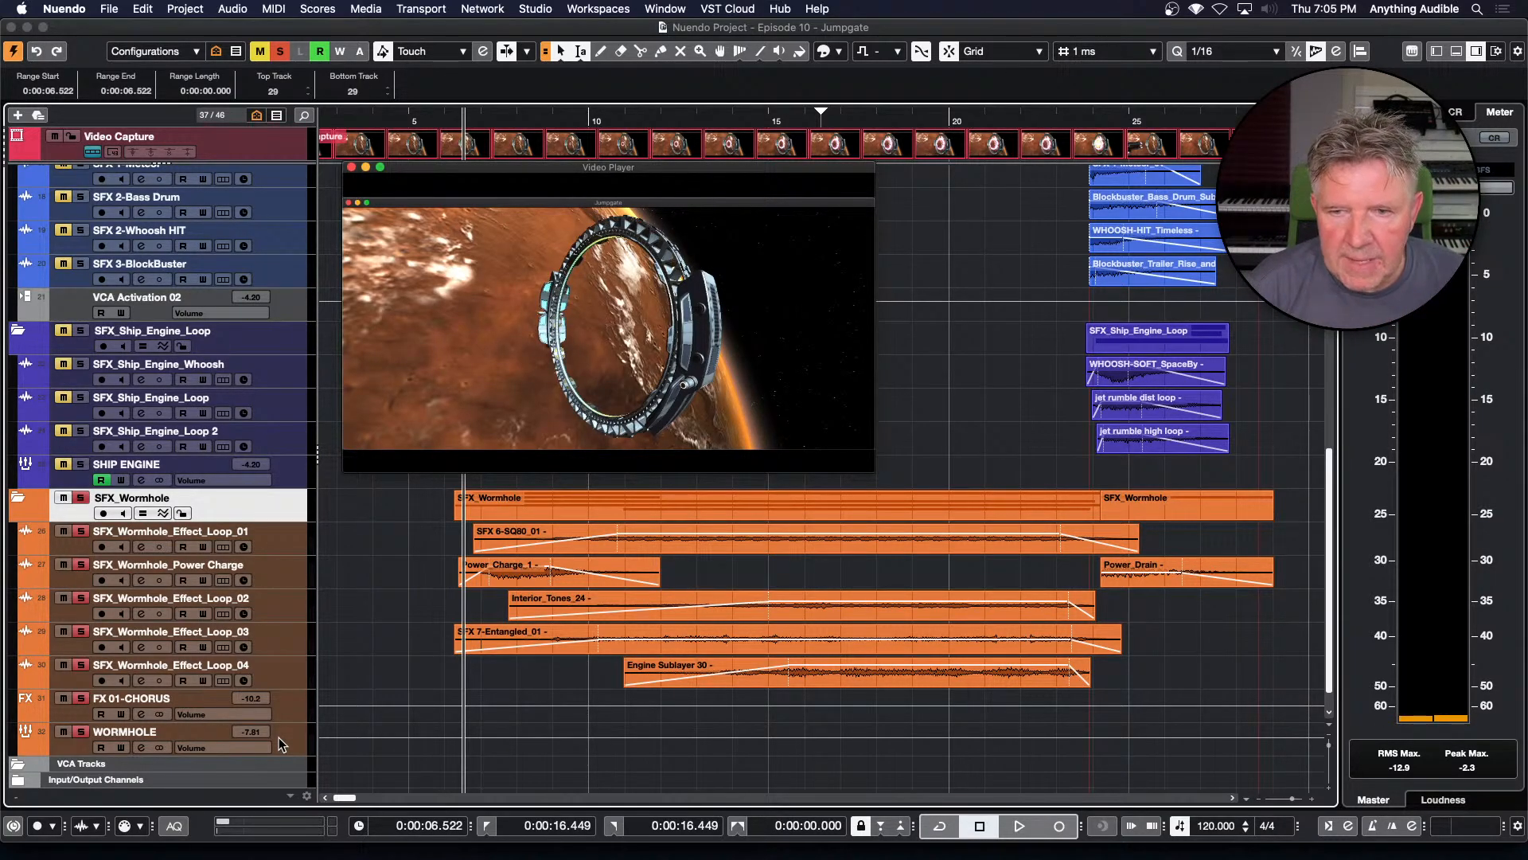
{"action": "scroll", "coordinate": [351, 582], "scroll_direction": "up", "scroll_amount": 2}
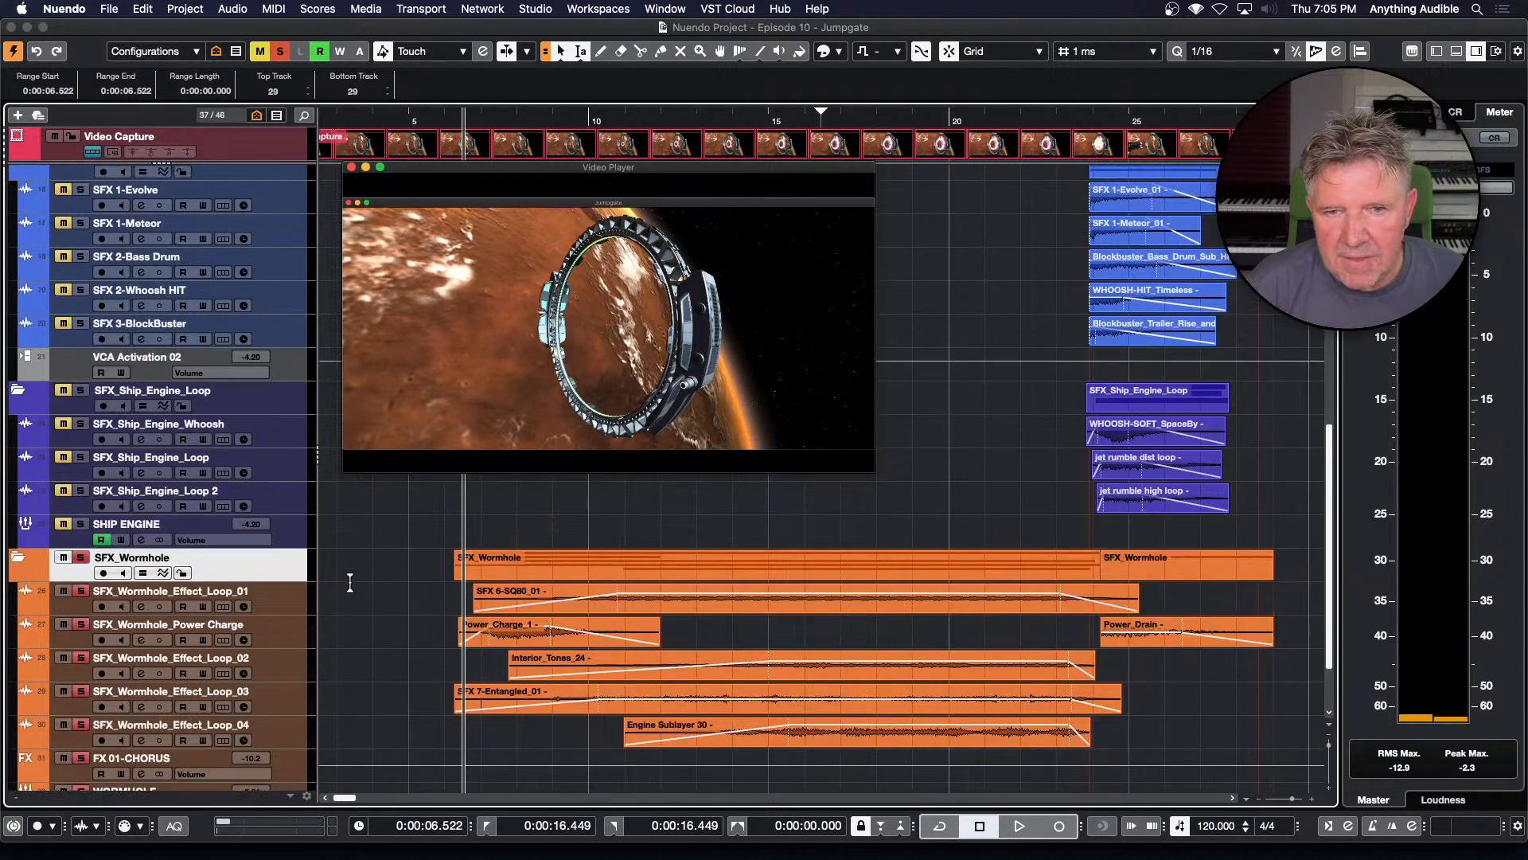
{"action": "left_click", "coordinate": [80, 557]}
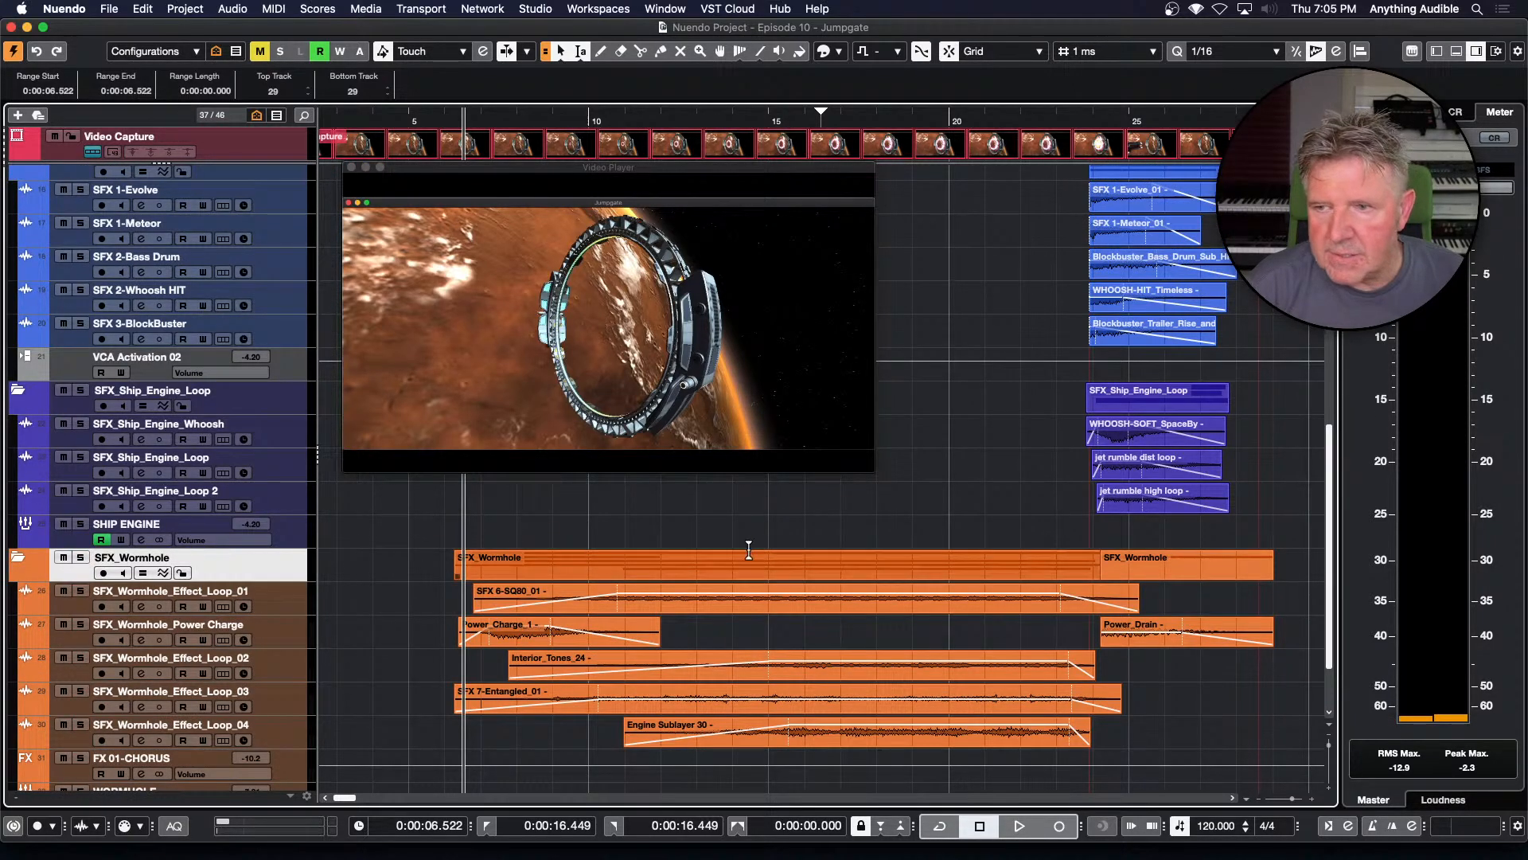
Audition the SFX_Ship_Engine_Loop folder in solo from about 0:00:23.921, and clear the solo on the SHIP ENGINE group and the folder
{"action": "left_click", "coordinate": [1089, 524]}
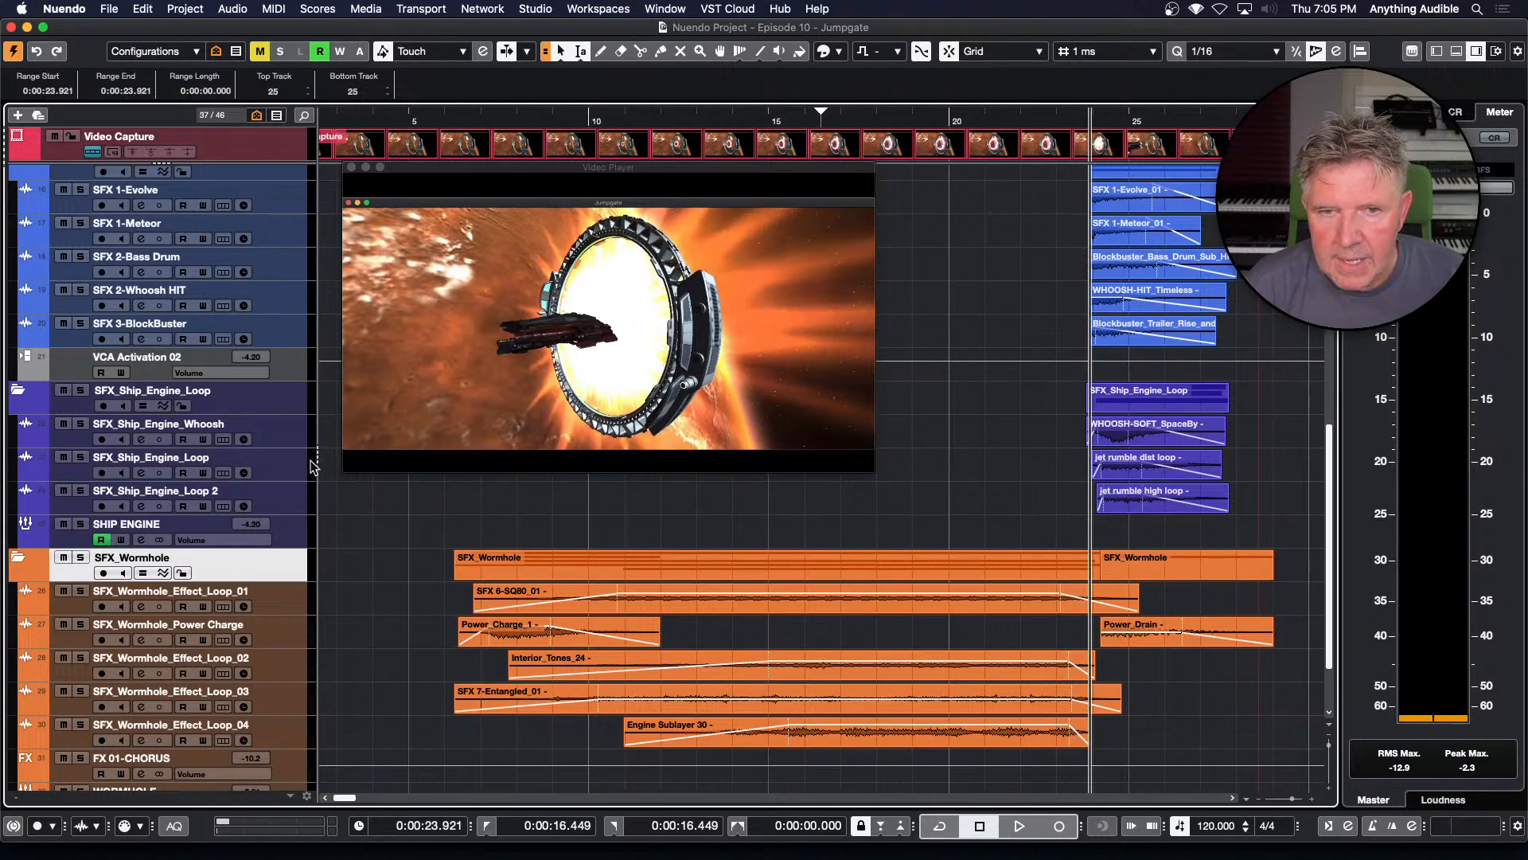
{"action": "left_click", "coordinate": [81, 391]}
{"action": "key", "text": "space"}
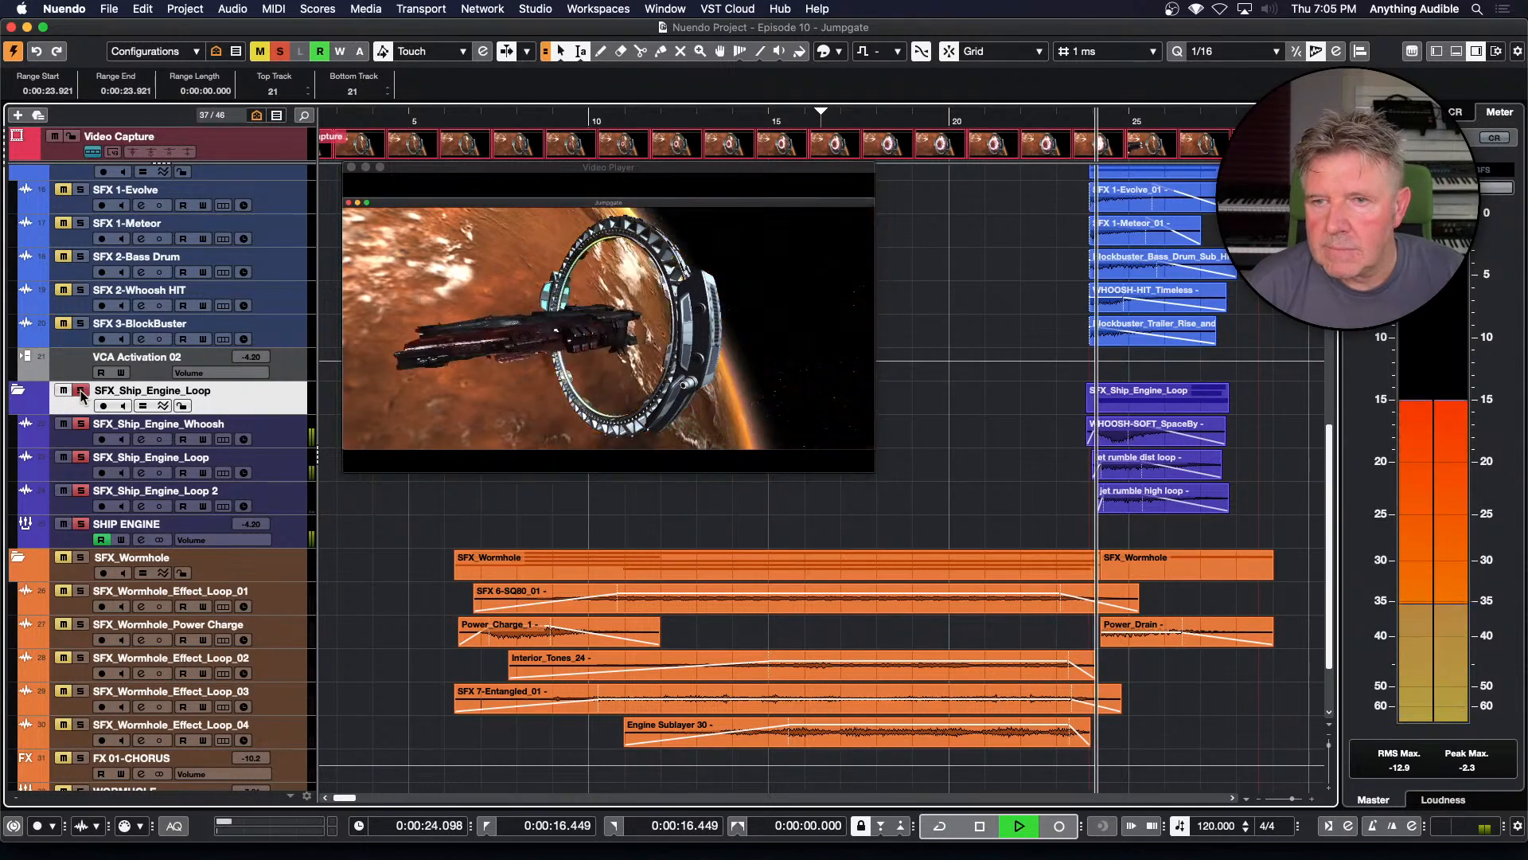
{"action": "key", "text": "space"}
{"action": "key", "text": "space"}
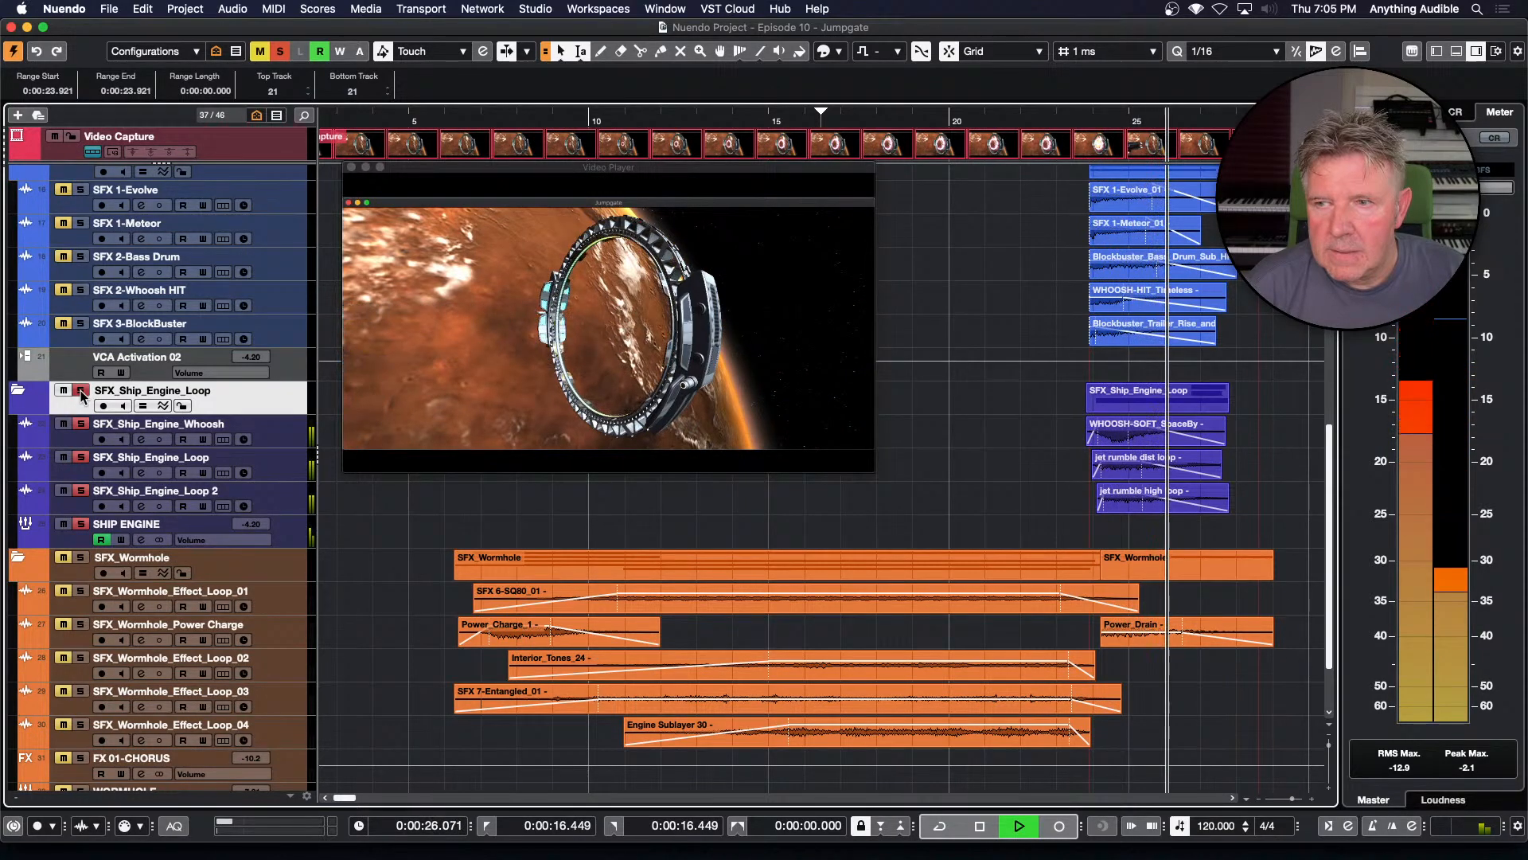
{"action": "key", "text": "space"}
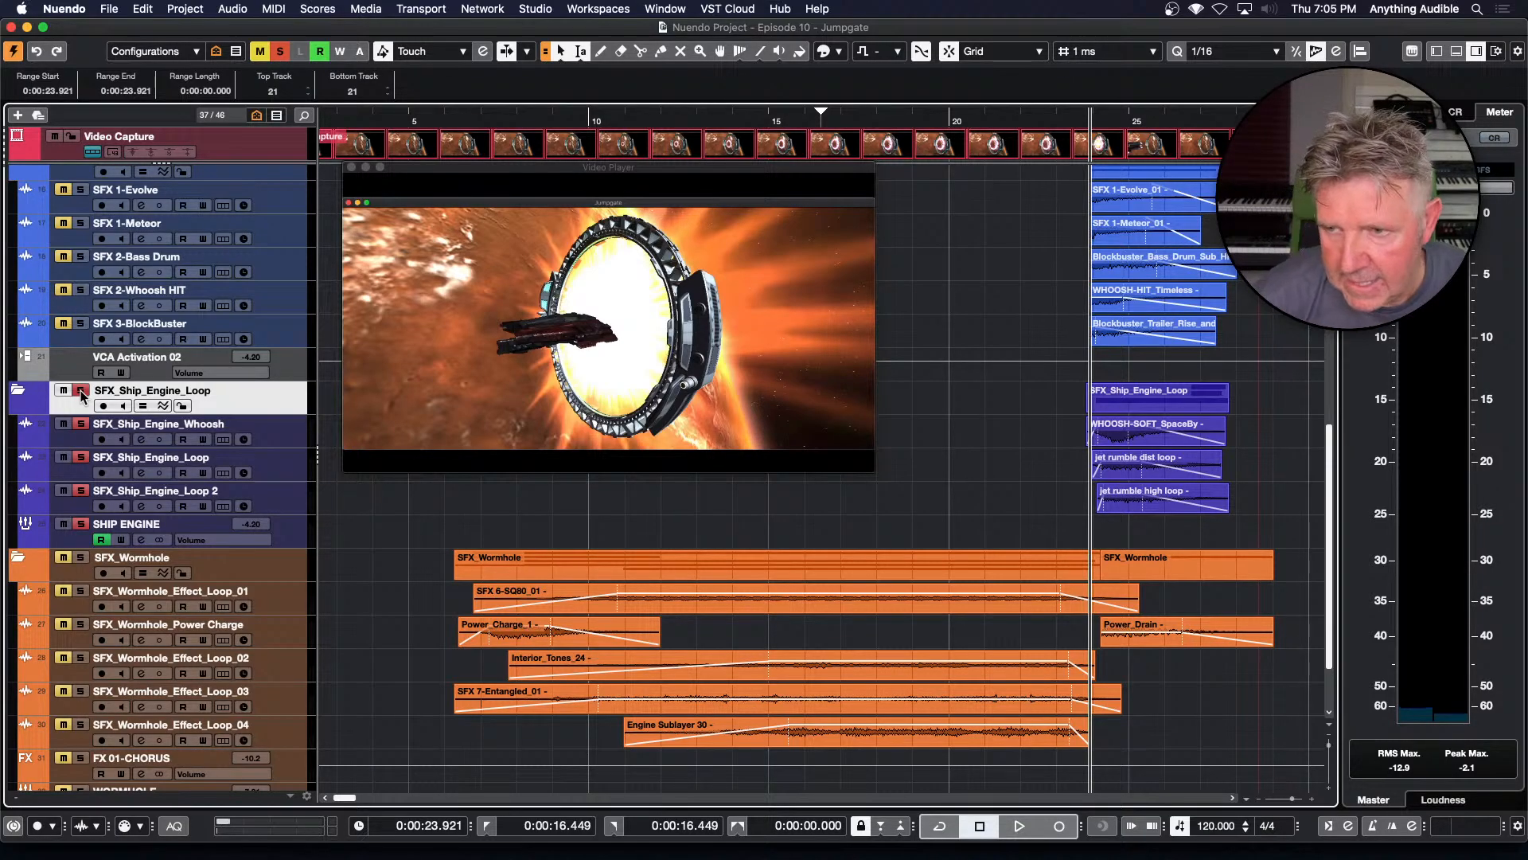
{"action": "left_click", "coordinate": [307, 543]}
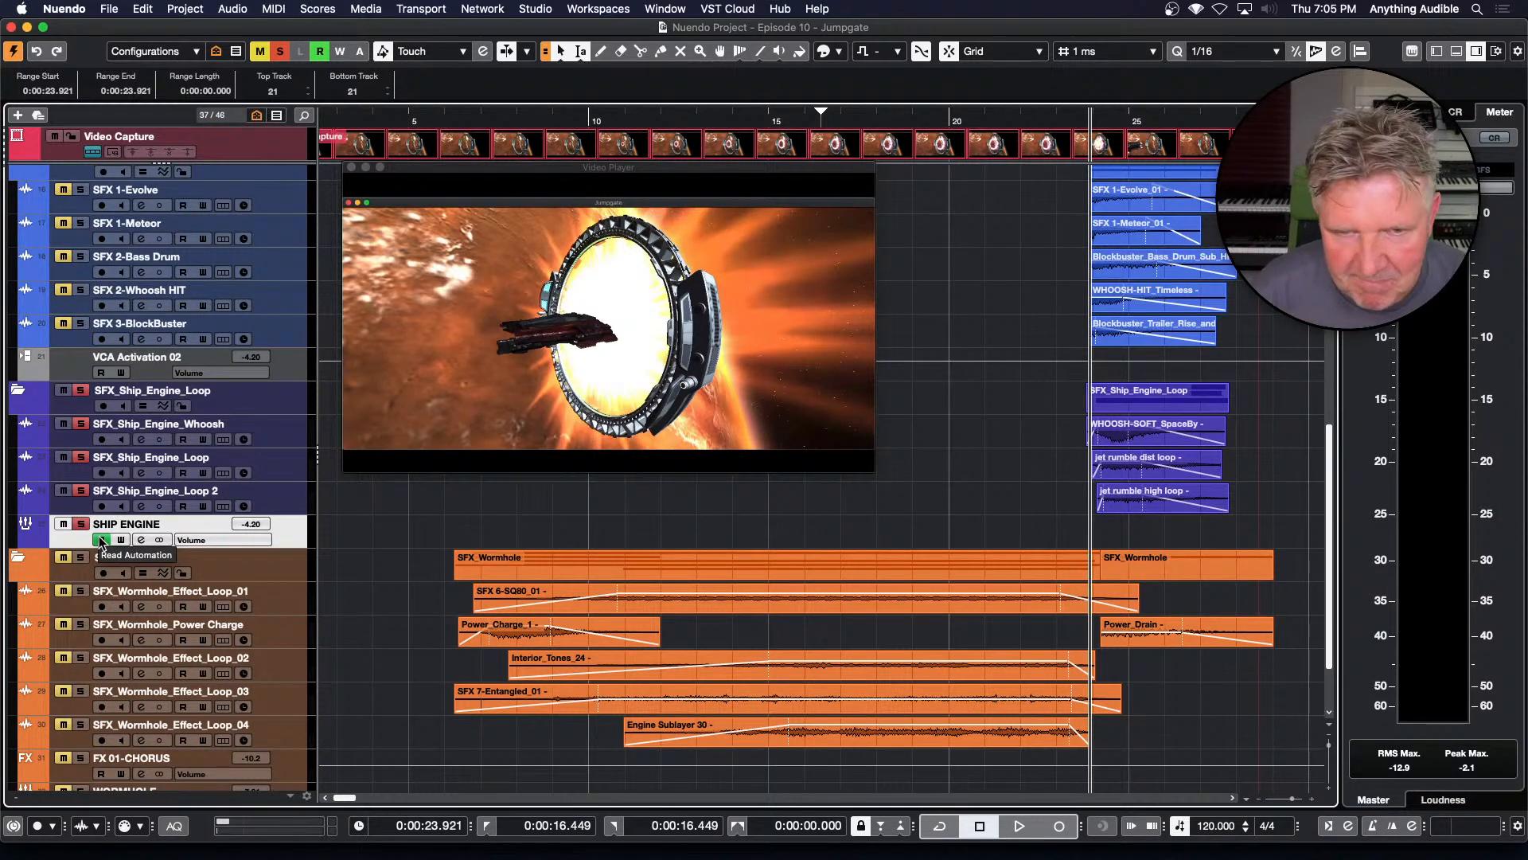
{"action": "left_click", "coordinate": [81, 524]}
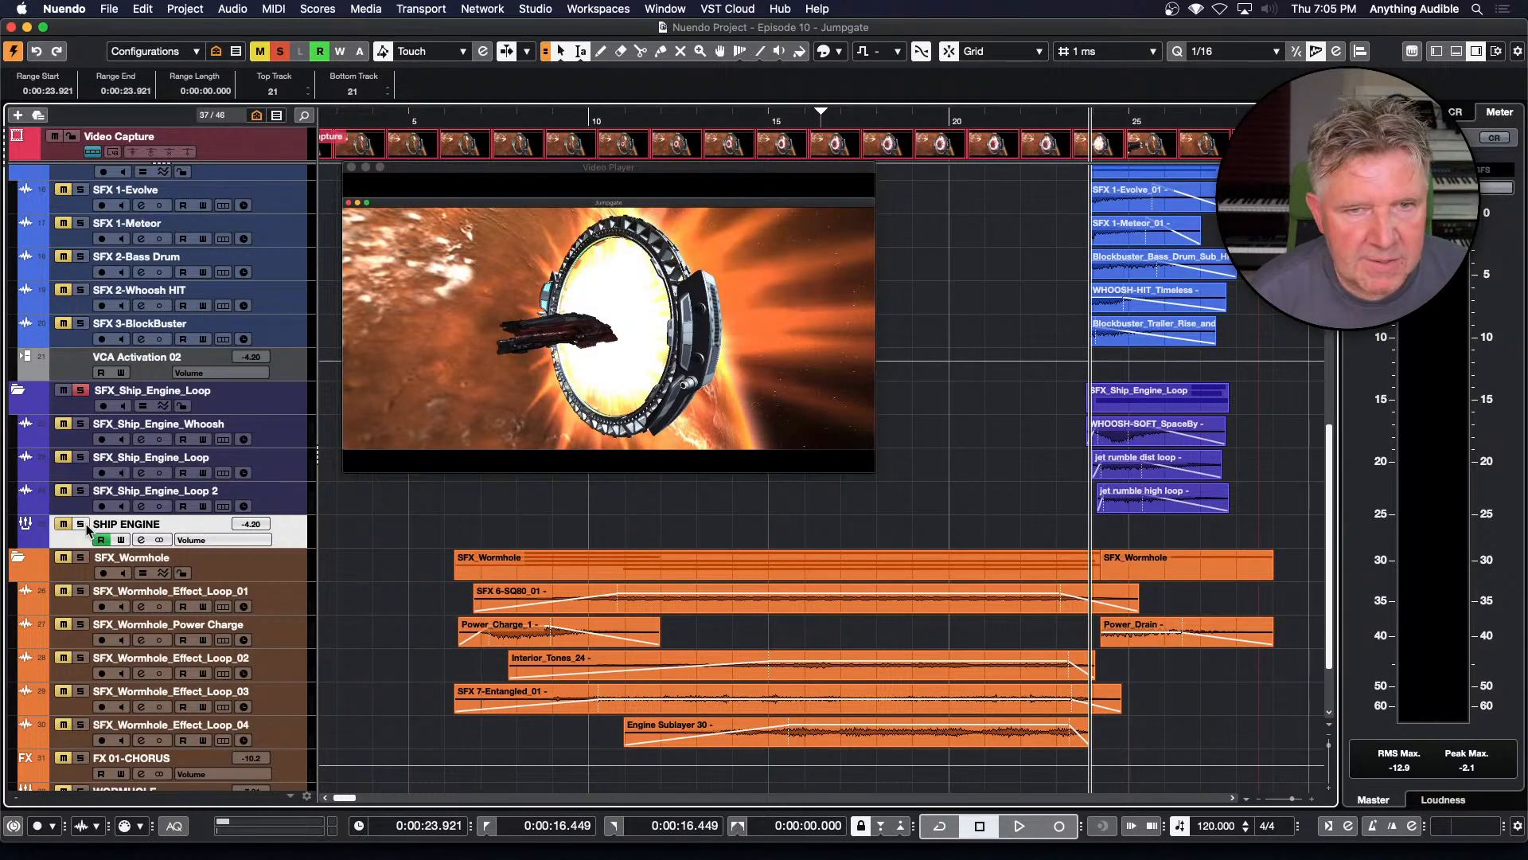
{"action": "left_click", "coordinate": [81, 391]}
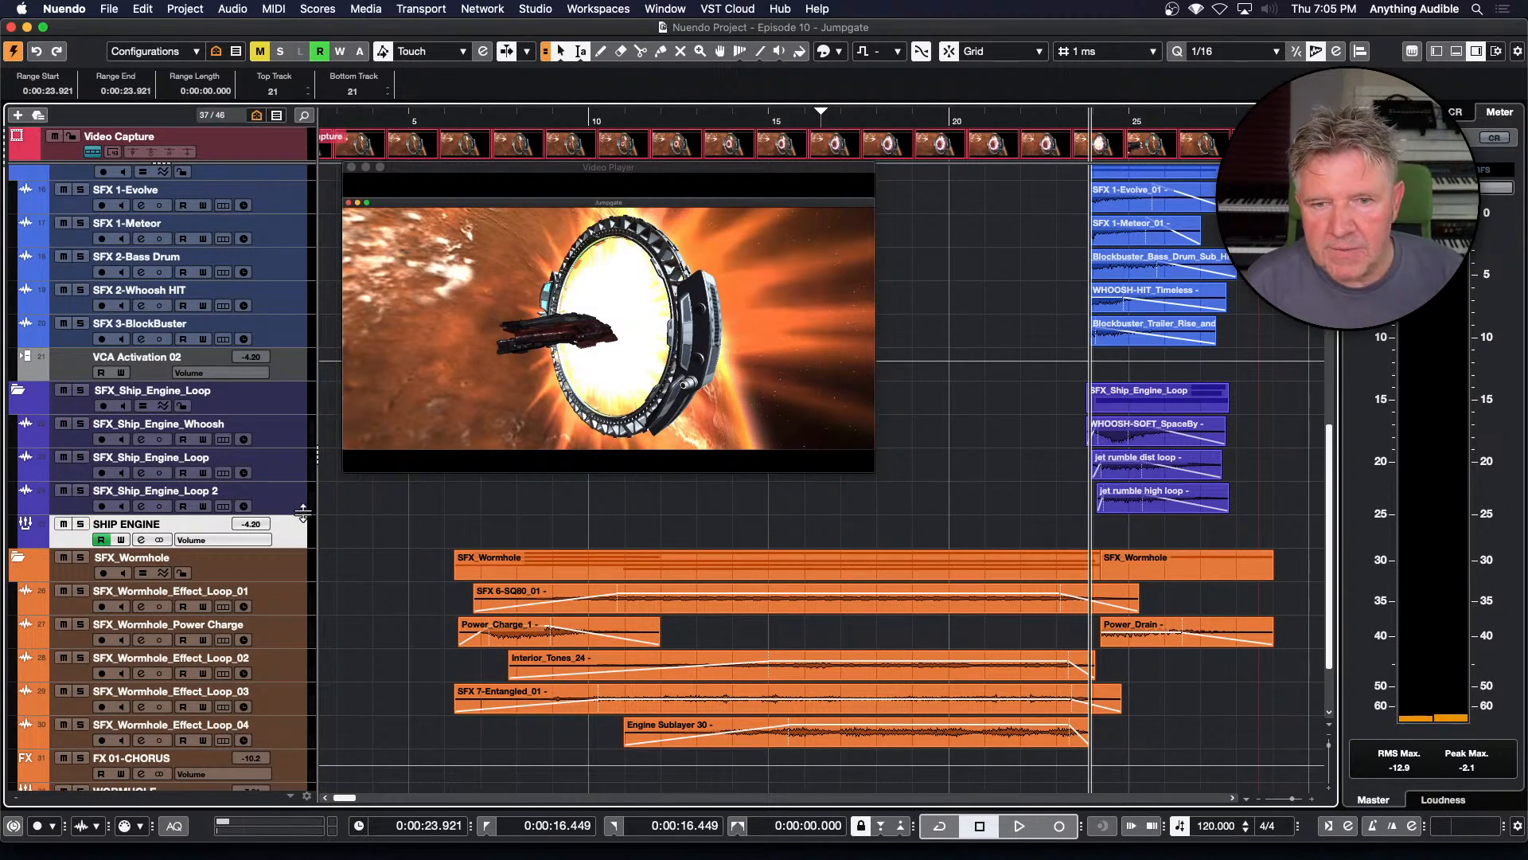
Examine the group and FX channels available for multiple-channel export in Export Audio Mixdown, and close the dialog without exporting
{"action": "scroll", "coordinate": [343, 534], "scroll_direction": "up", "scroll_amount": 3}
{"action": "key", "text": "shift+super+e"}
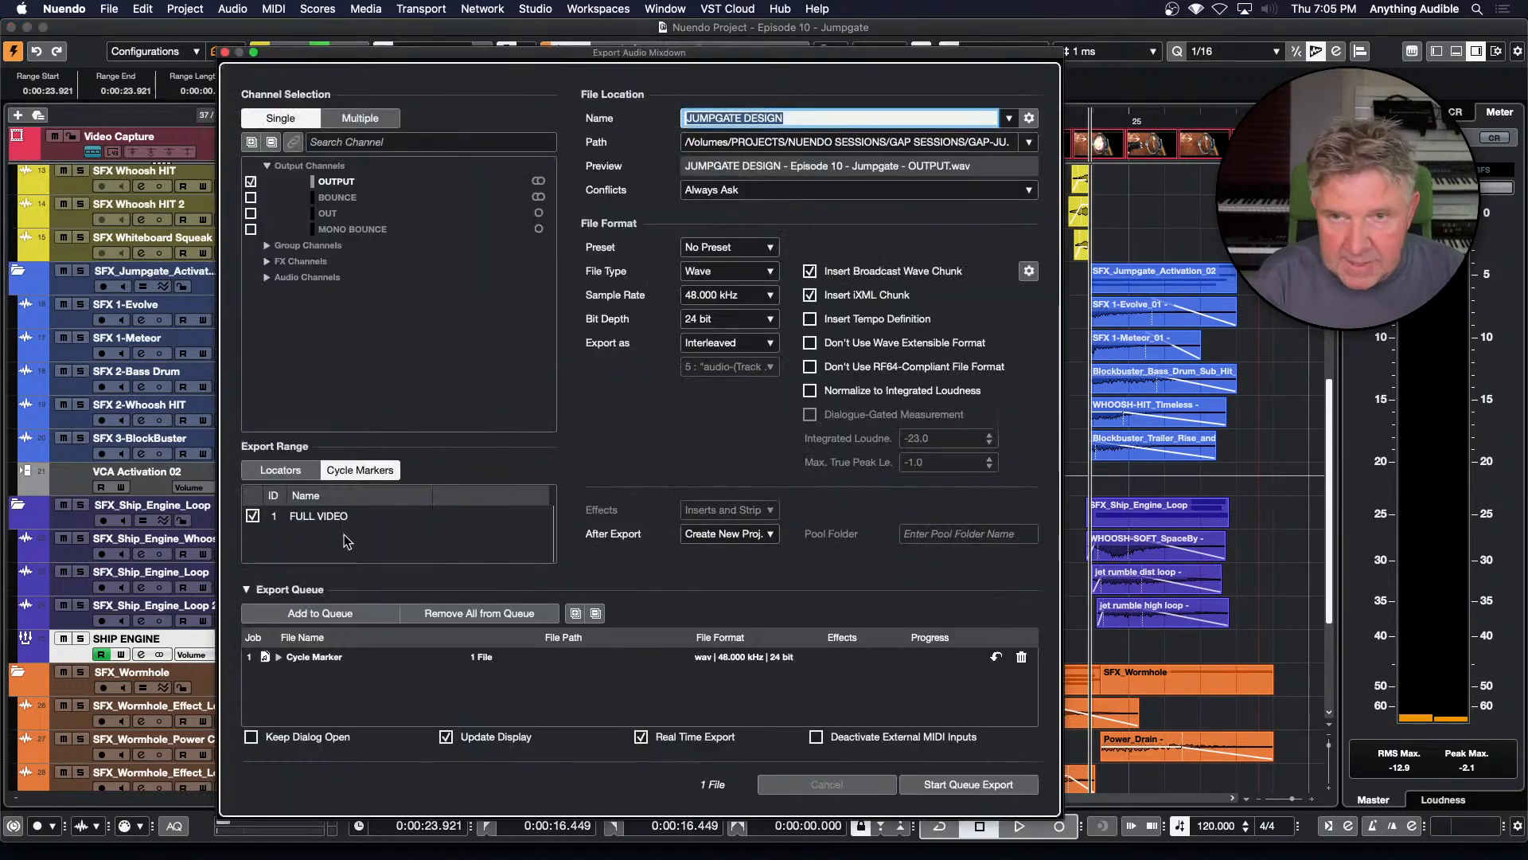
{"action": "left_click", "coordinate": [357, 119]}
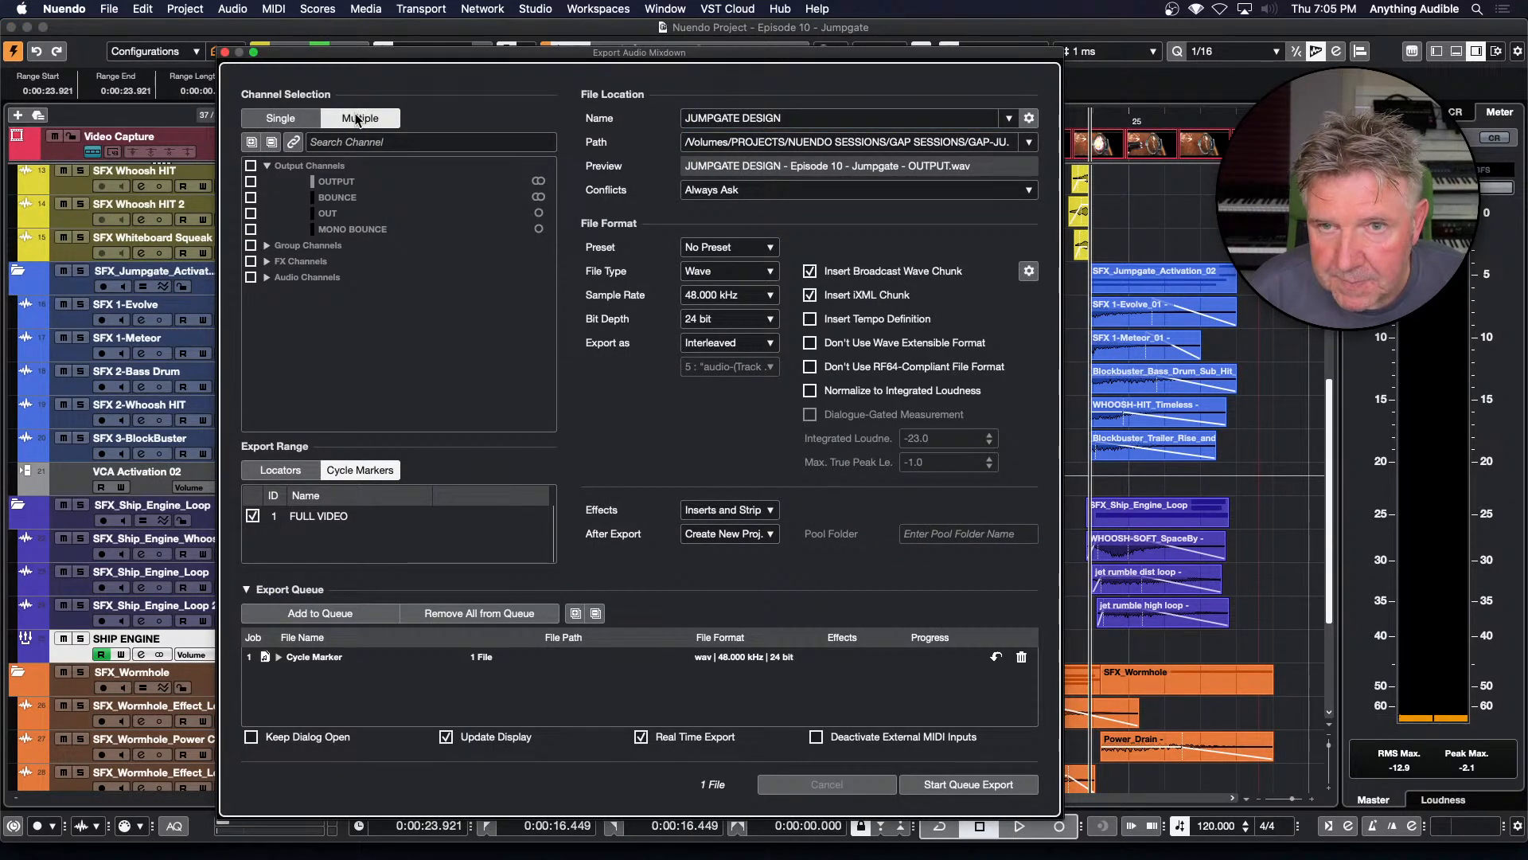
{"action": "left_click", "coordinate": [251, 142]}
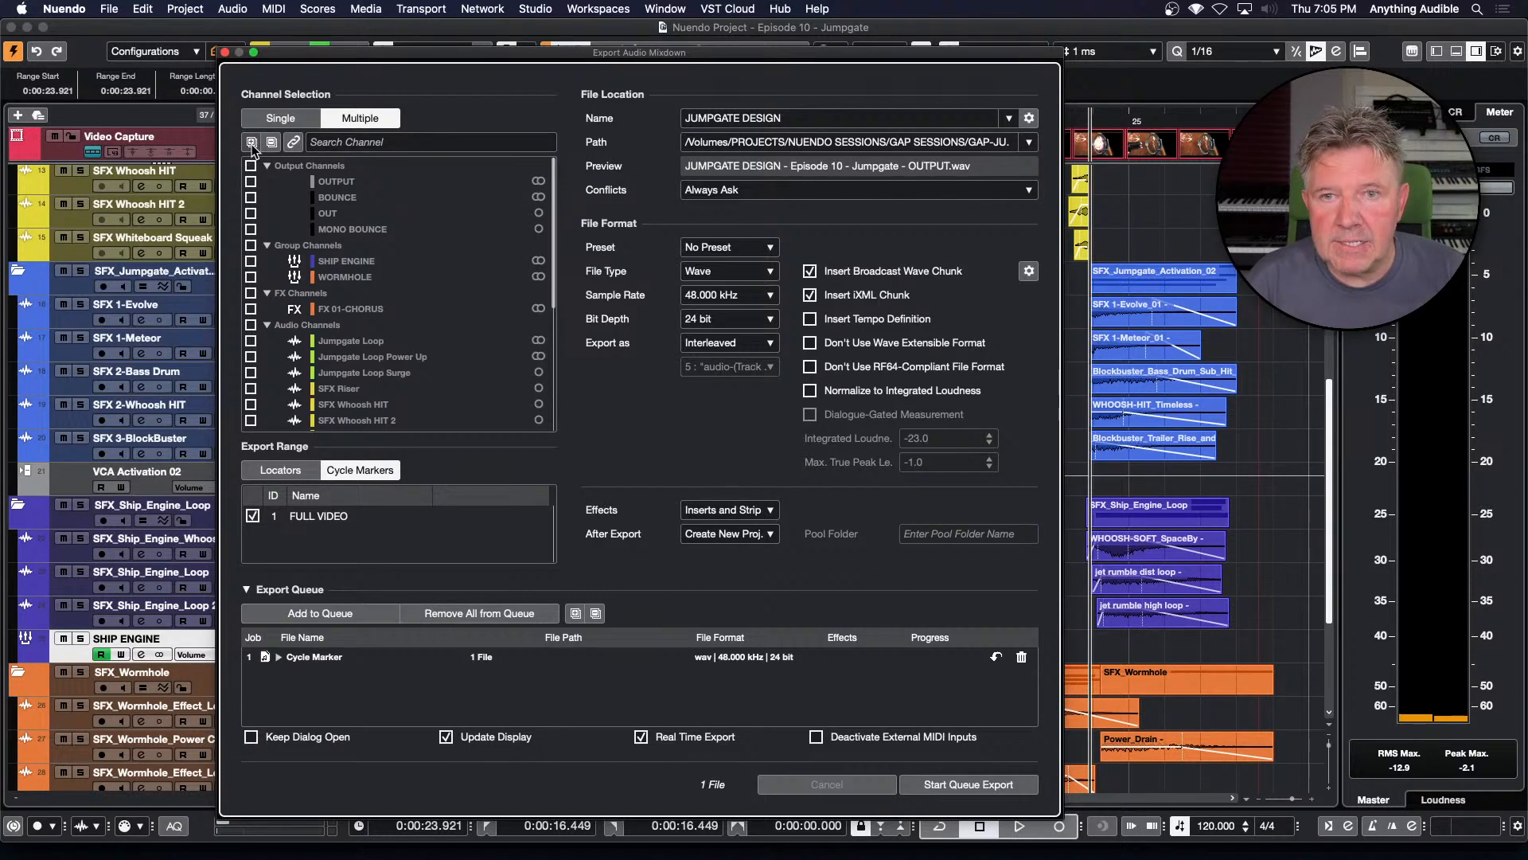
{"action": "left_click", "coordinate": [271, 142]}
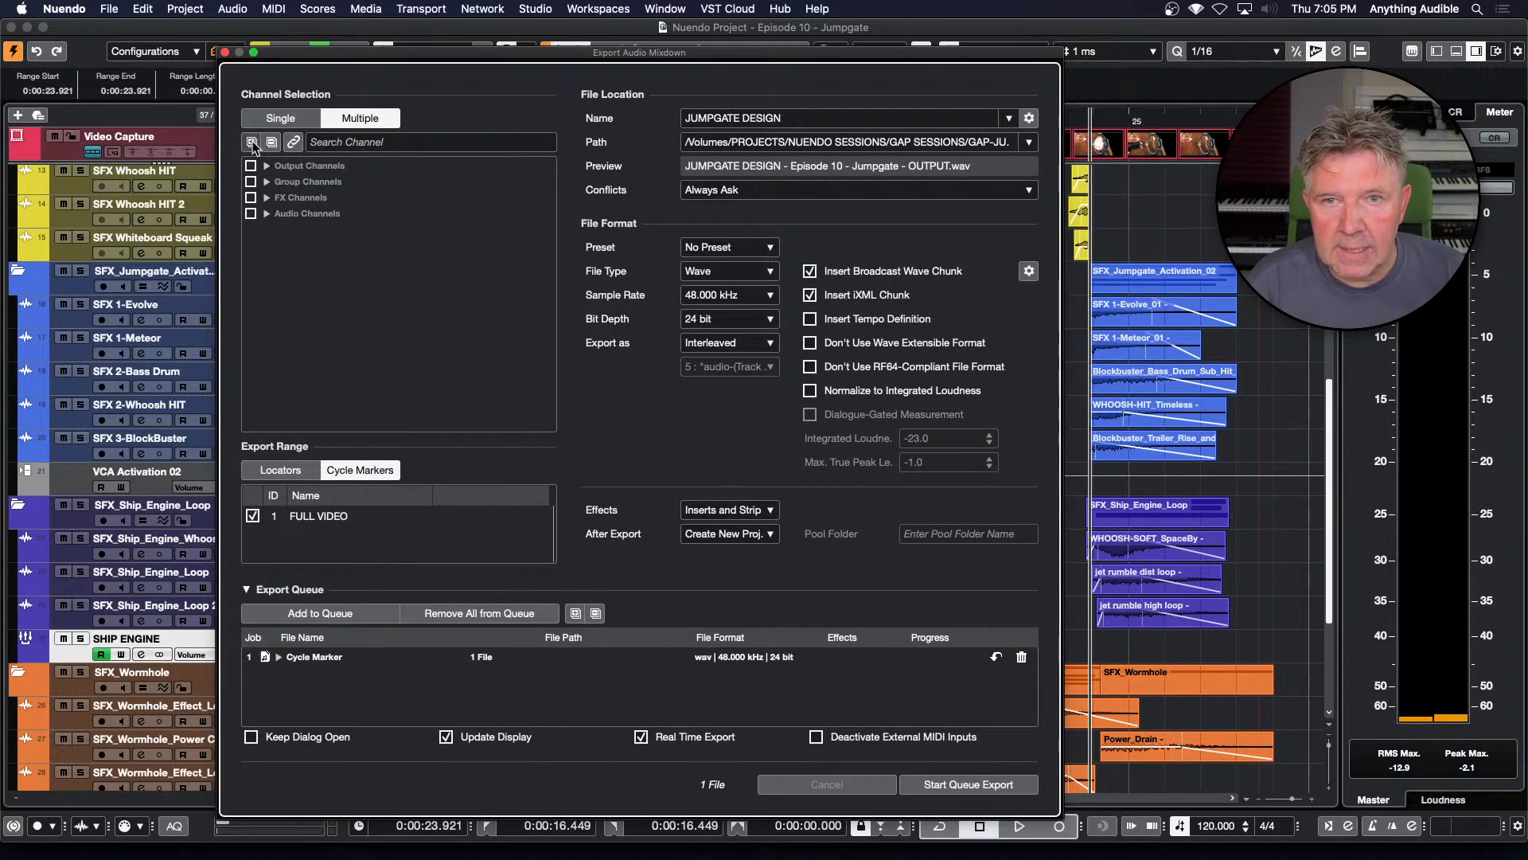
{"action": "left_click", "coordinate": [266, 182]}
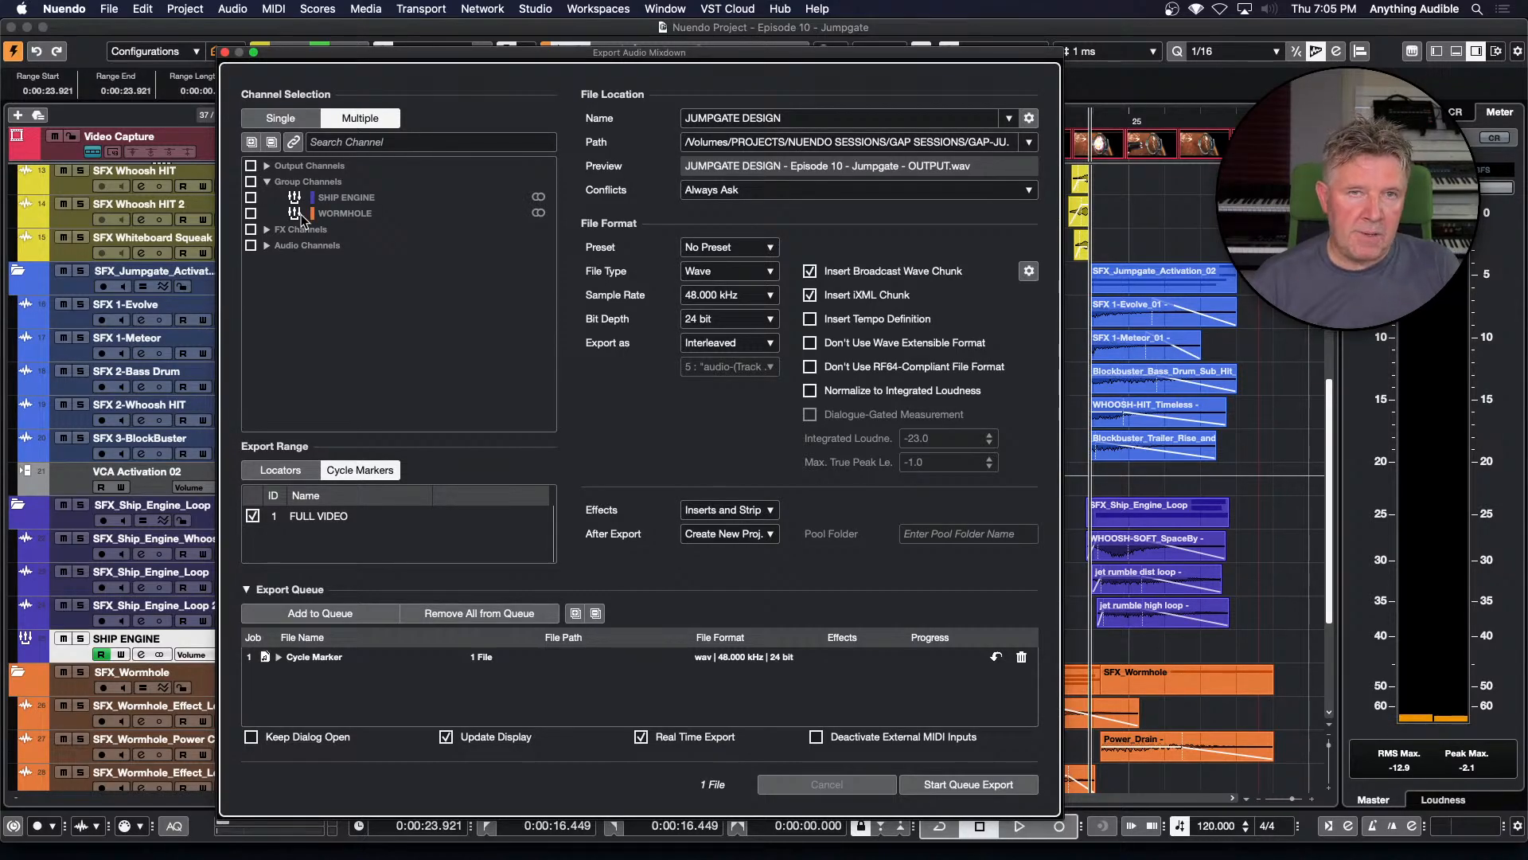
{"action": "left_click", "coordinate": [266, 230]}
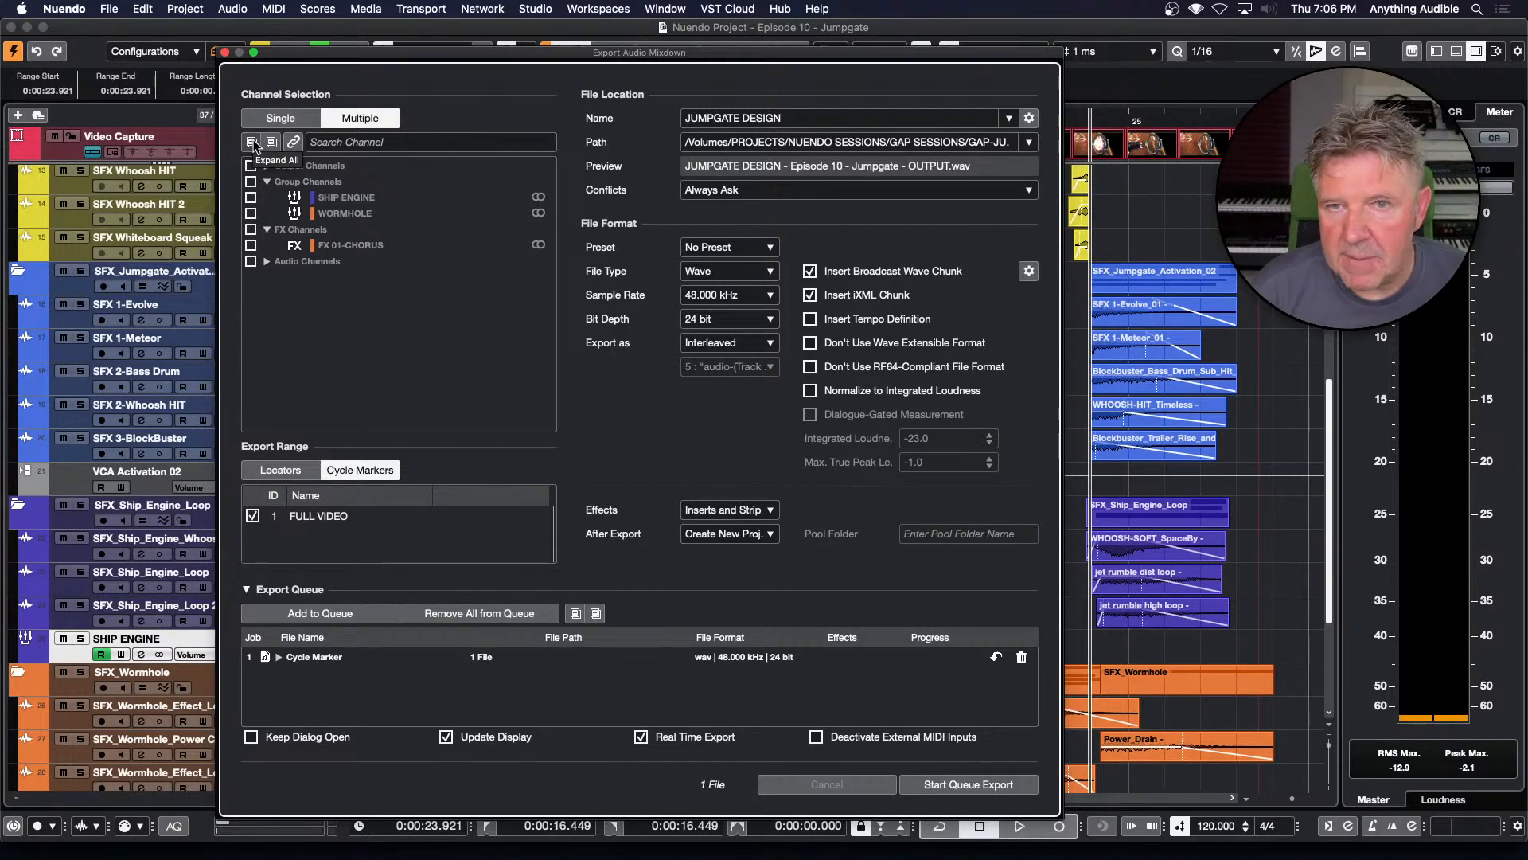
{"action": "left_click", "coordinate": [225, 52]}
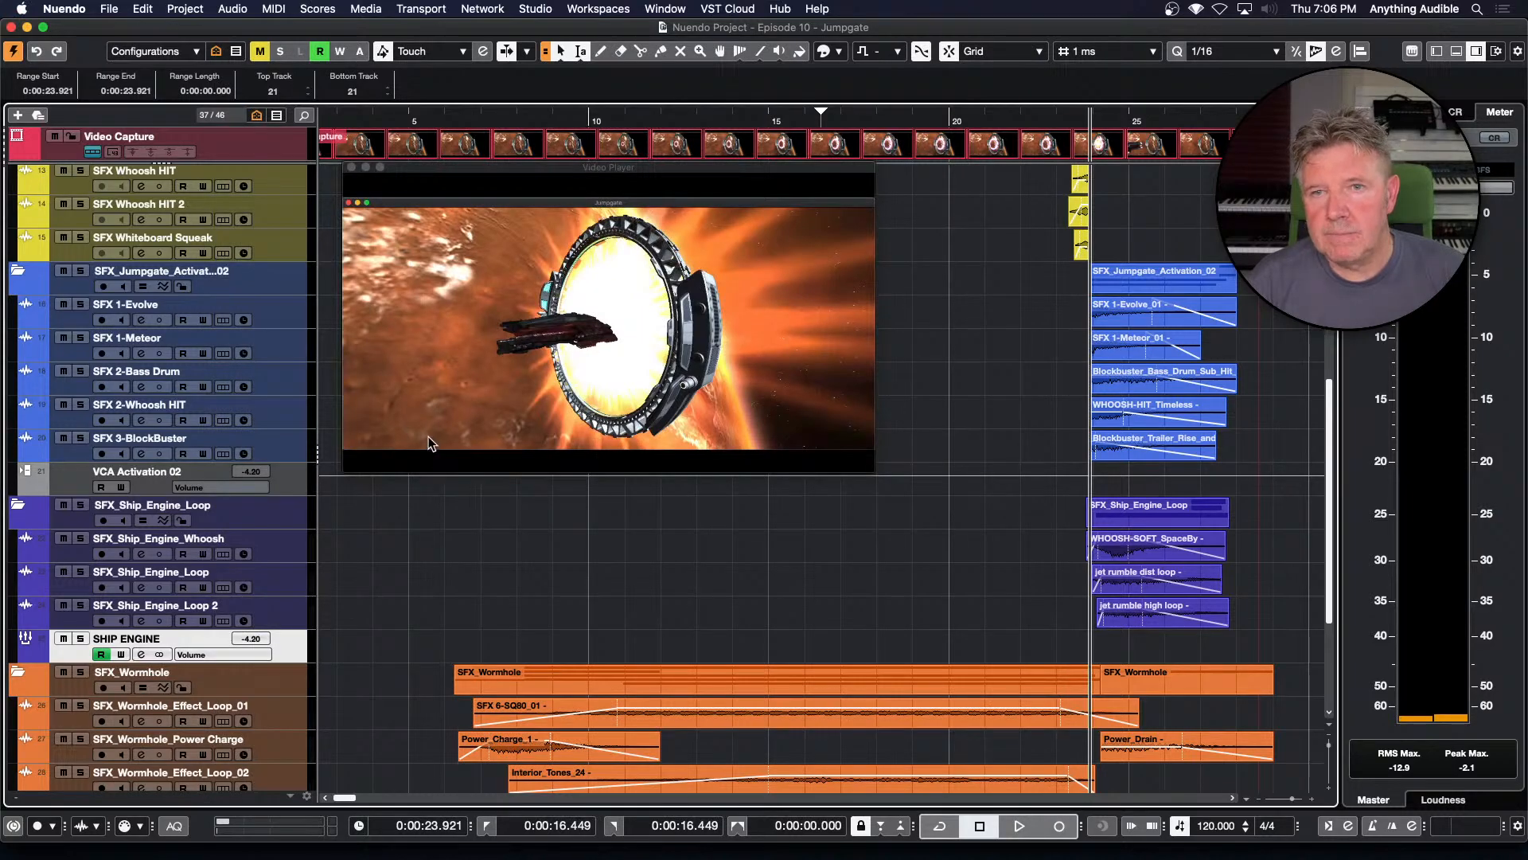
Close the Video Player and add a stereo group channel named JUMPGATE to the Jumpgate Loop, Jumpgate Loop Power Up and Jumpgate Loop Surge tracks
{"action": "left_click", "coordinate": [351, 167]}
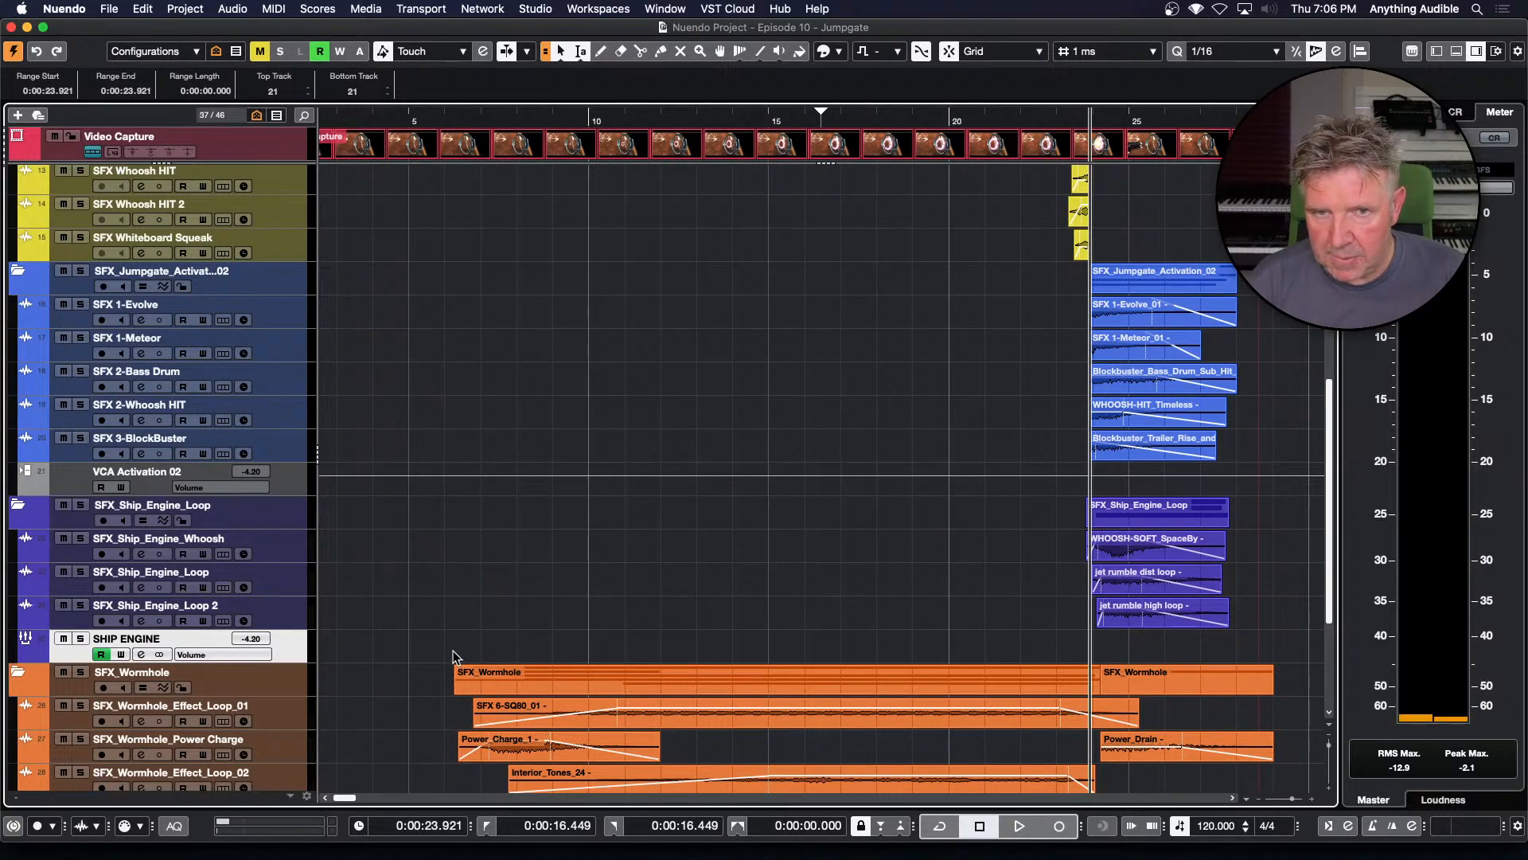
{"action": "scroll", "coordinate": [453, 657], "scroll_direction": "up", "scroll_amount": 8}
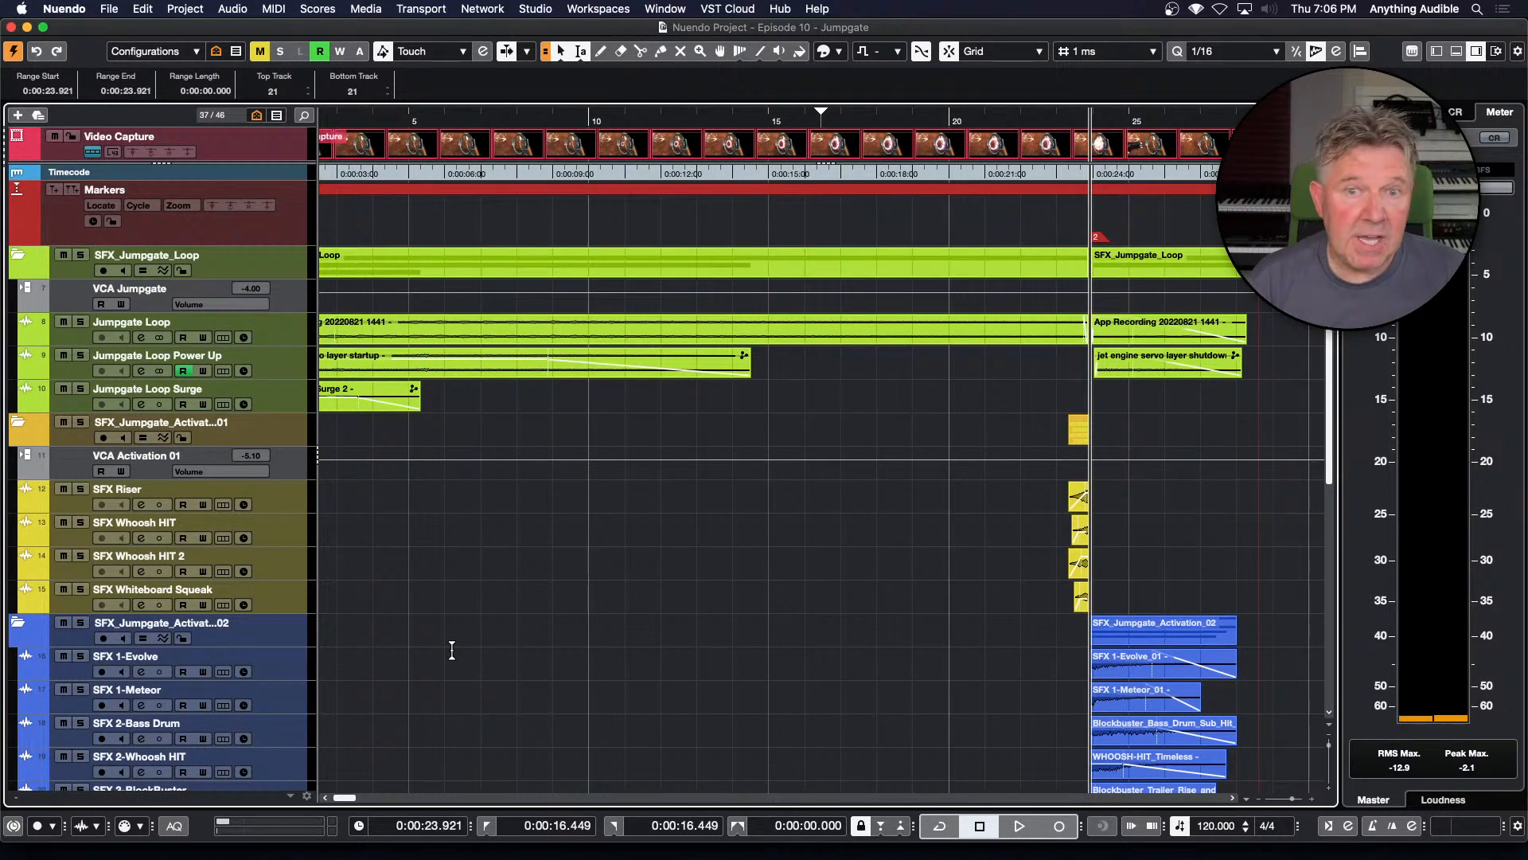
{"action": "left_click", "coordinate": [292, 409]}
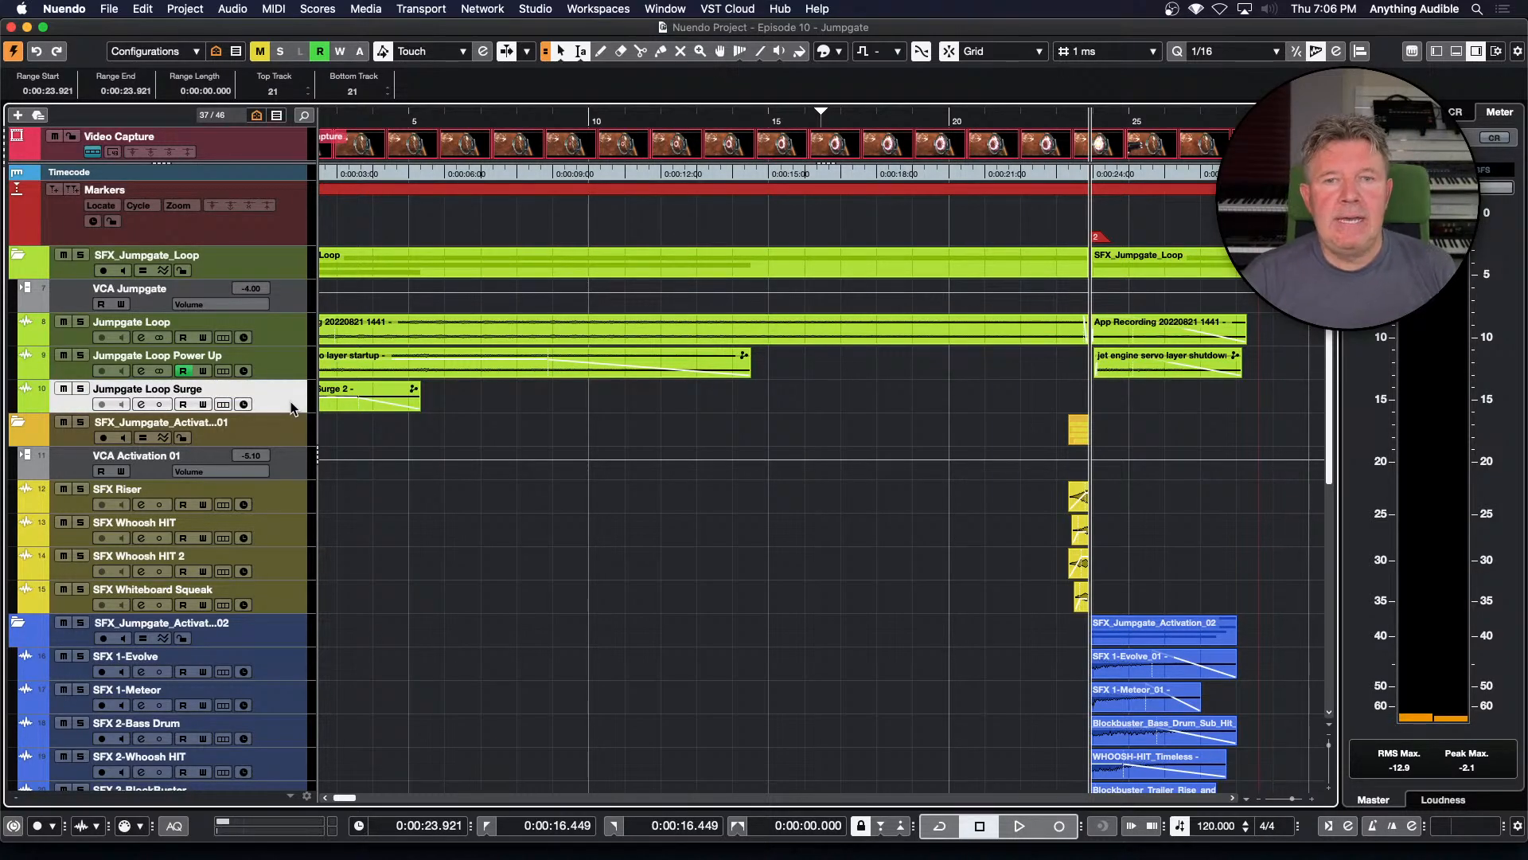
{"action": "left_click", "coordinate": [291, 335], "text": "shift"}
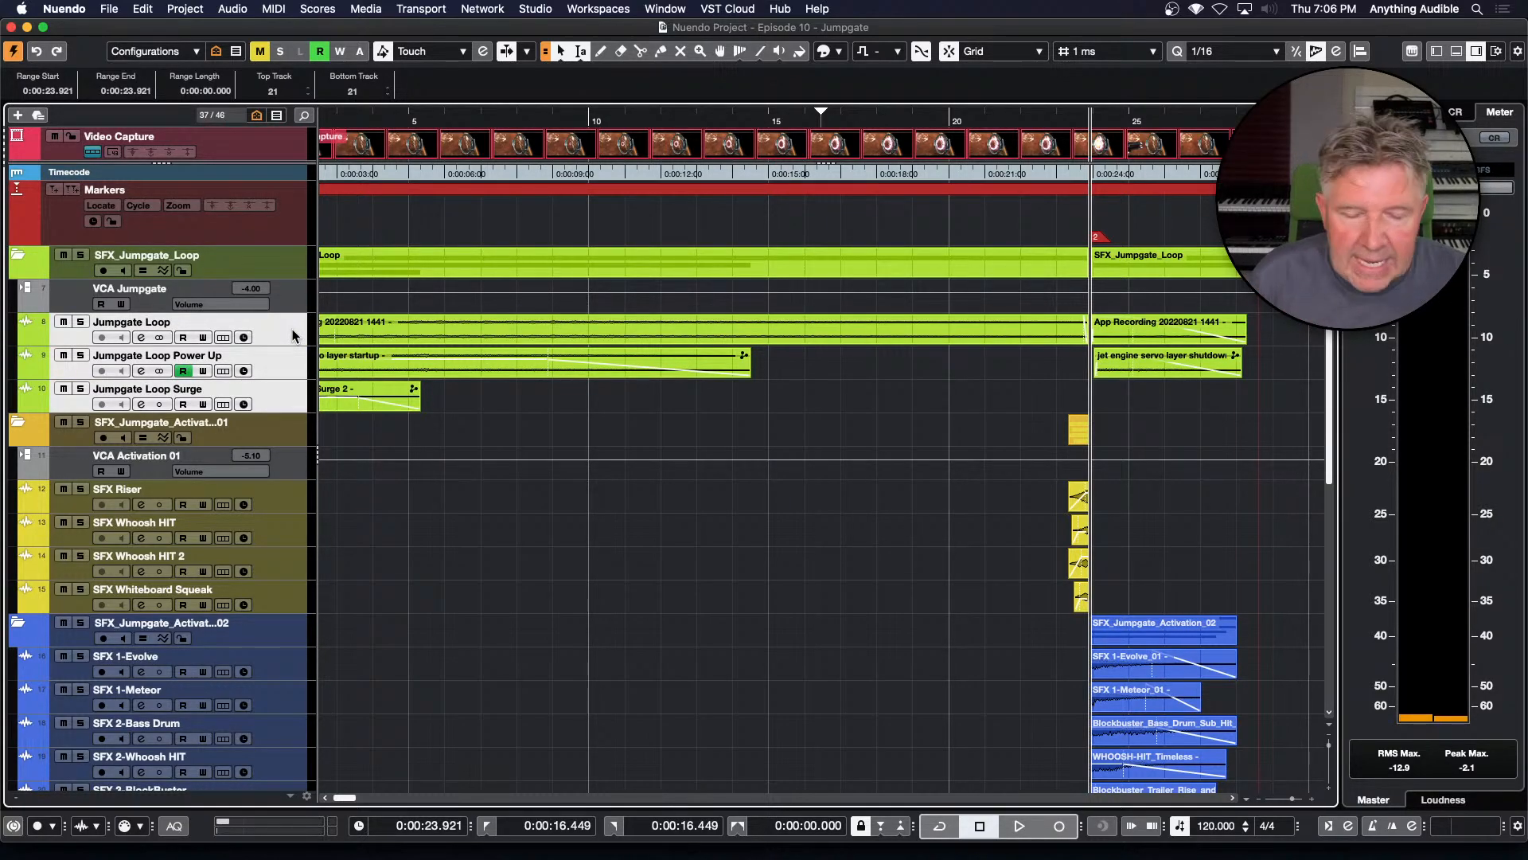
{"action": "right_click", "coordinate": [294, 335]}
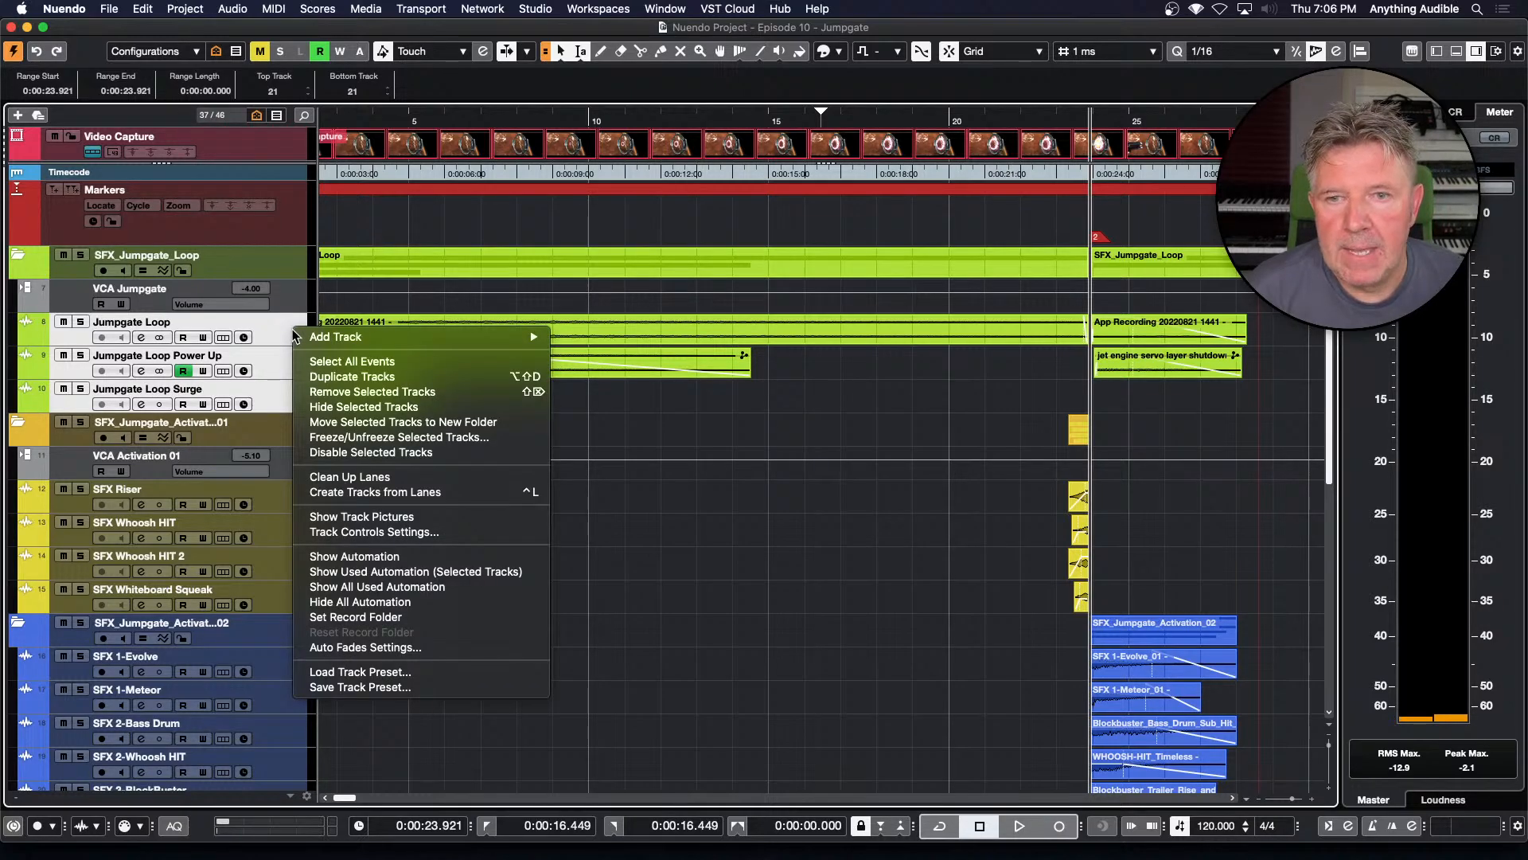
{"action": "mouse_move", "coordinate": [315, 340]}
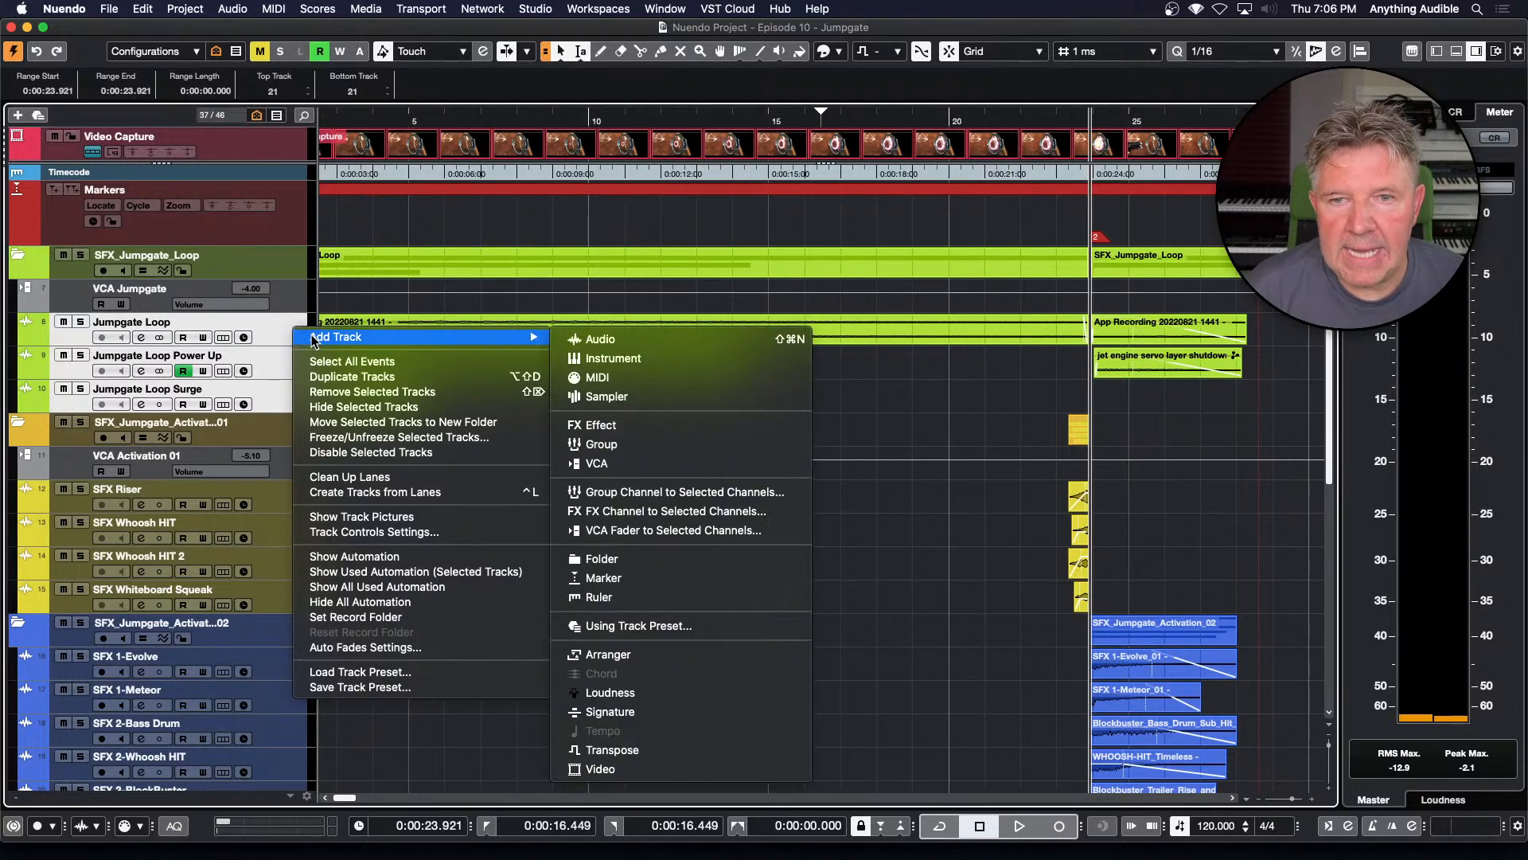
{"action": "left_click", "coordinate": [680, 494]}
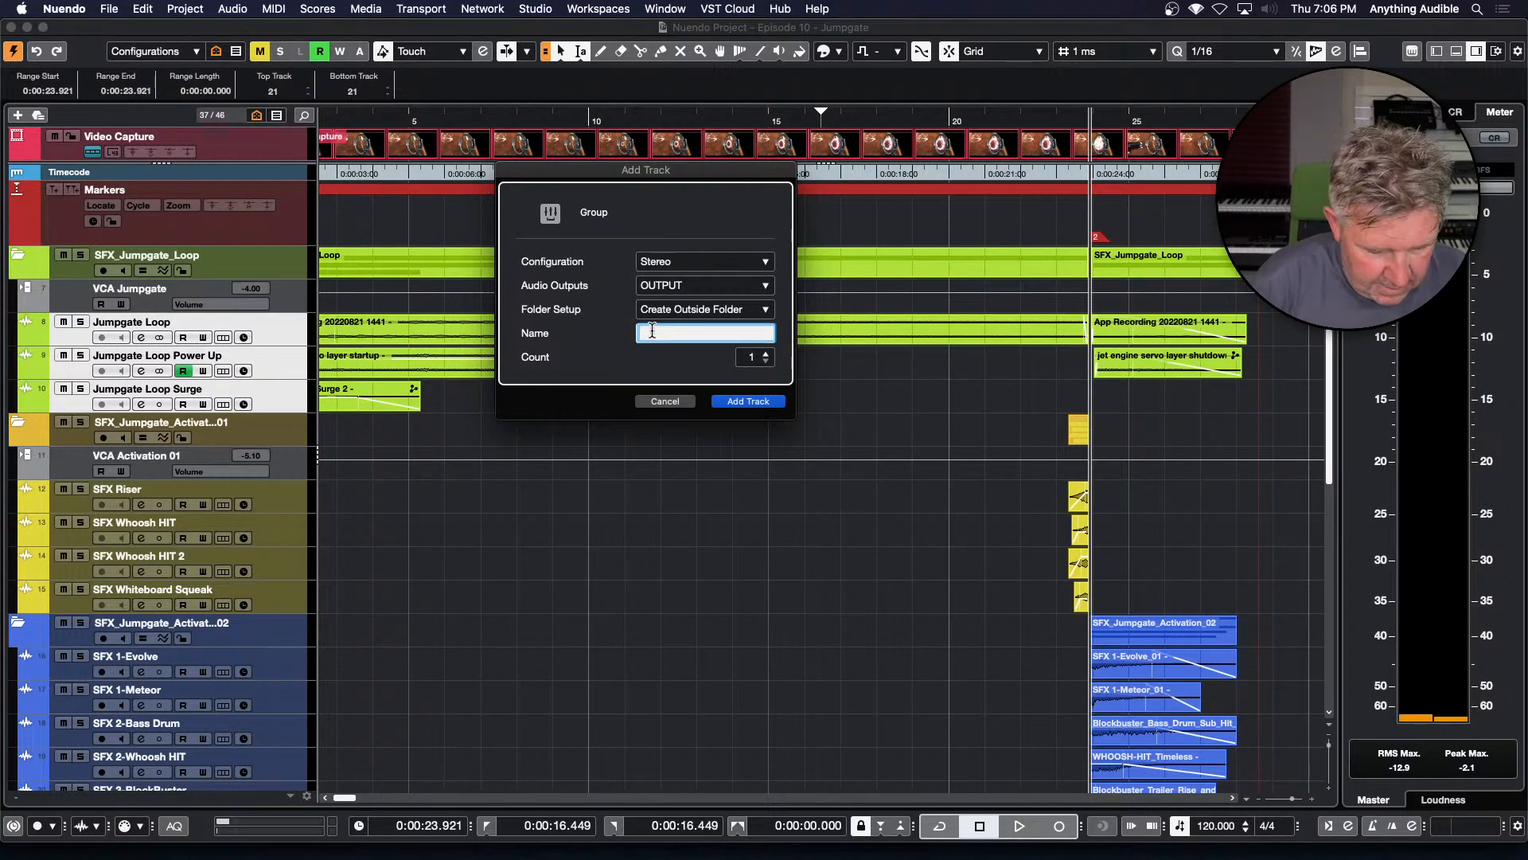
{"action": "type", "text": "JUMPGATE"}
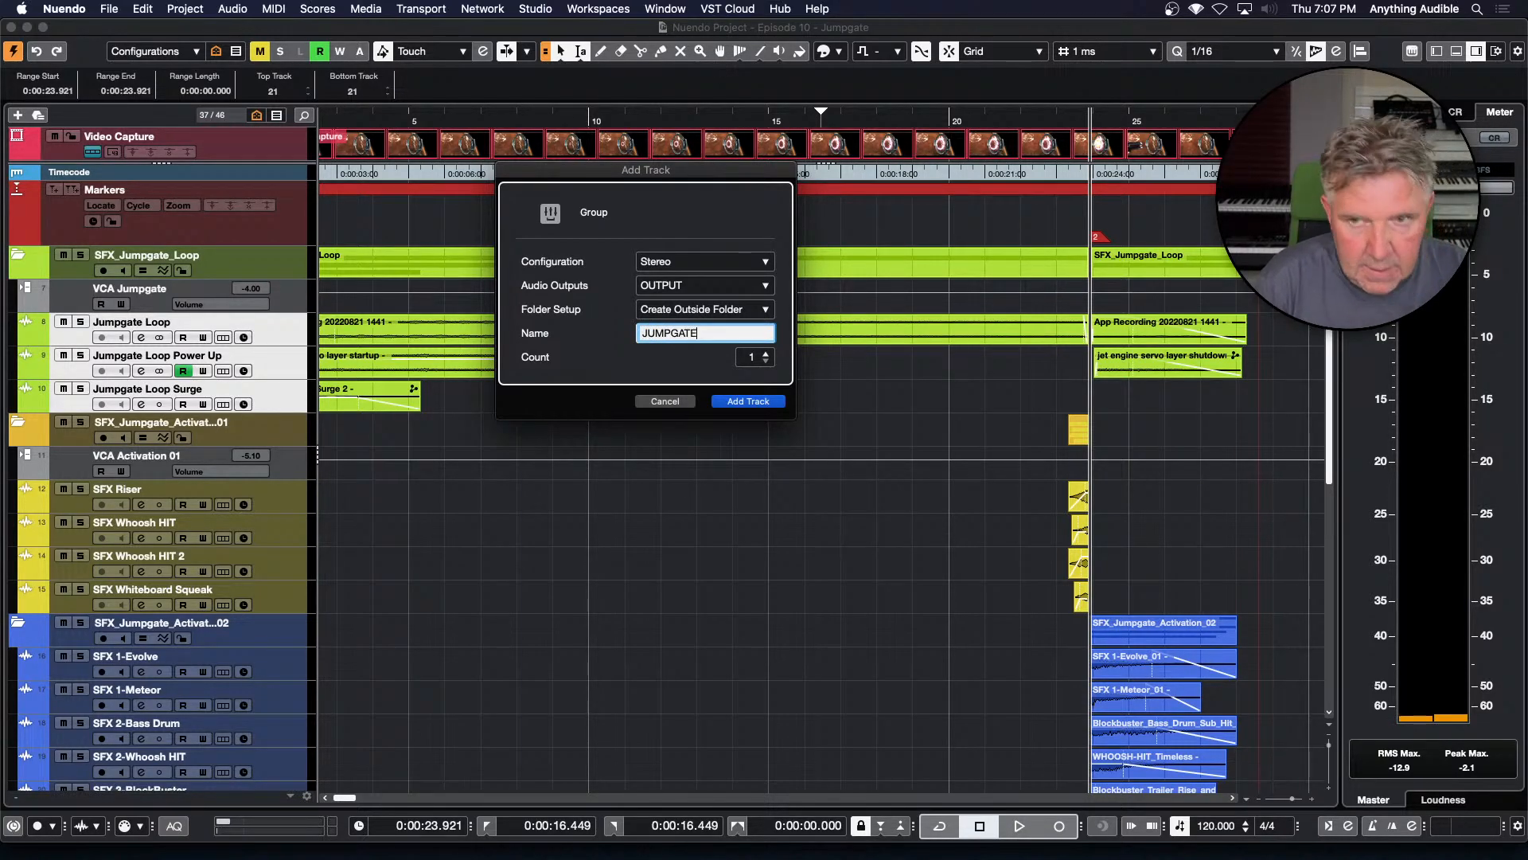
{"action": "key", "text": "Return"}
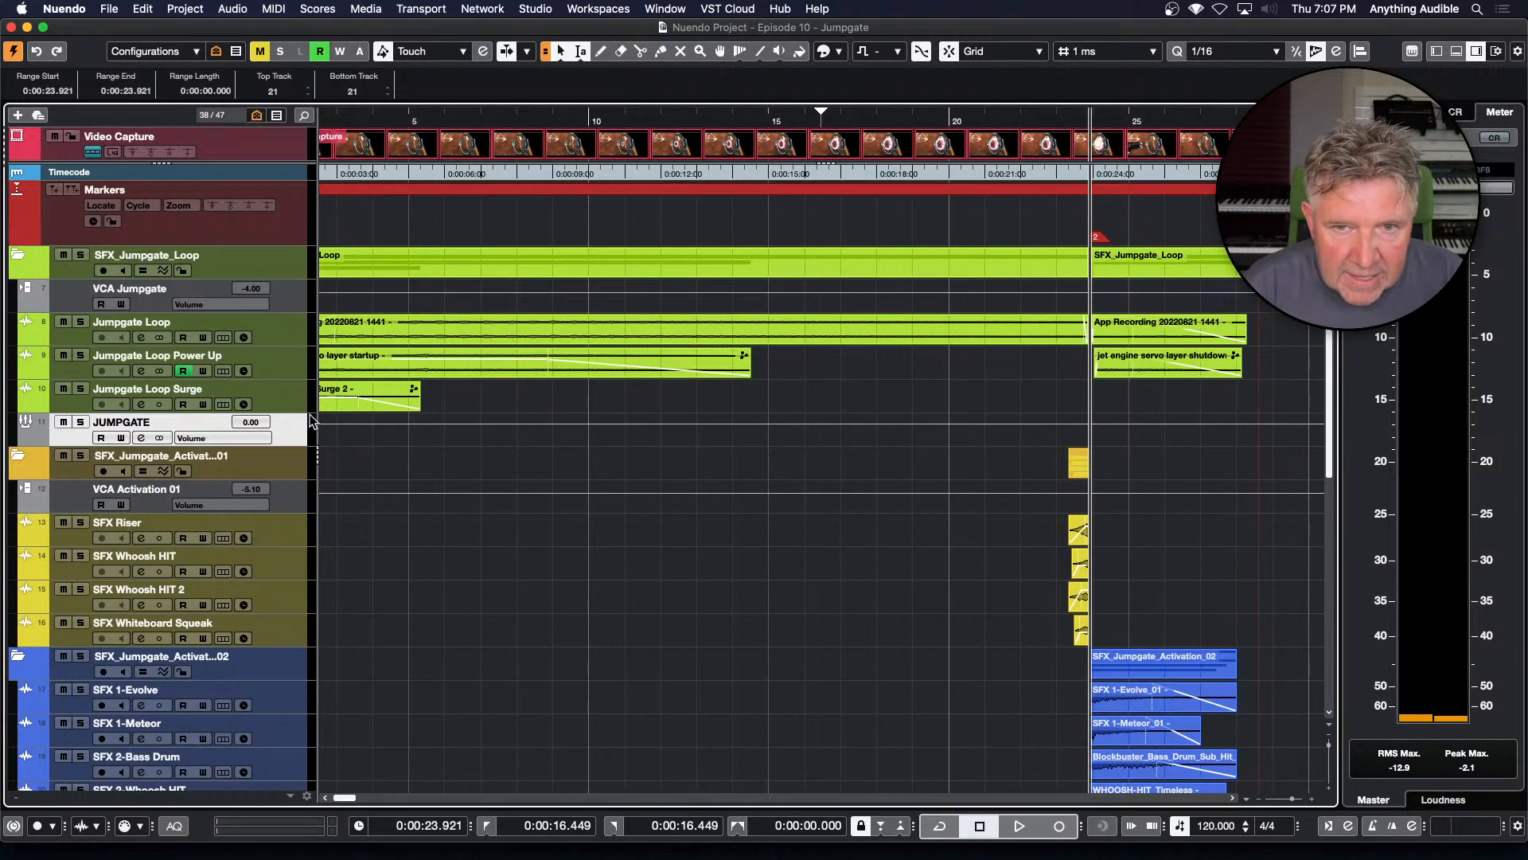
Show the Inspector for the Jumpgate Loop Surge track and display its direct routing
{"action": "left_click", "coordinate": [280, 407]}
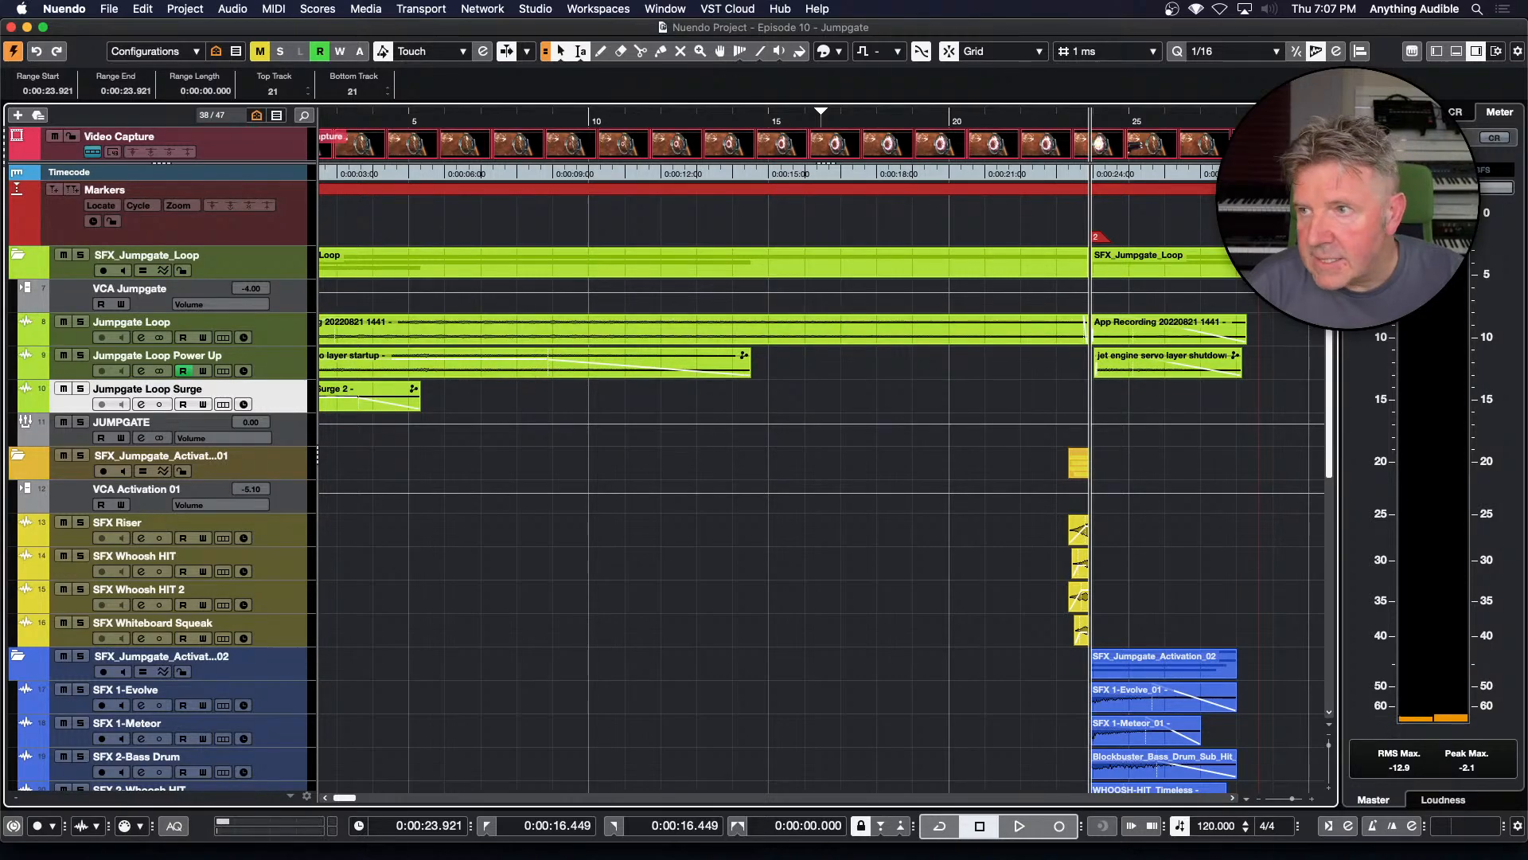
{"action": "left_click", "coordinate": [1439, 51]}
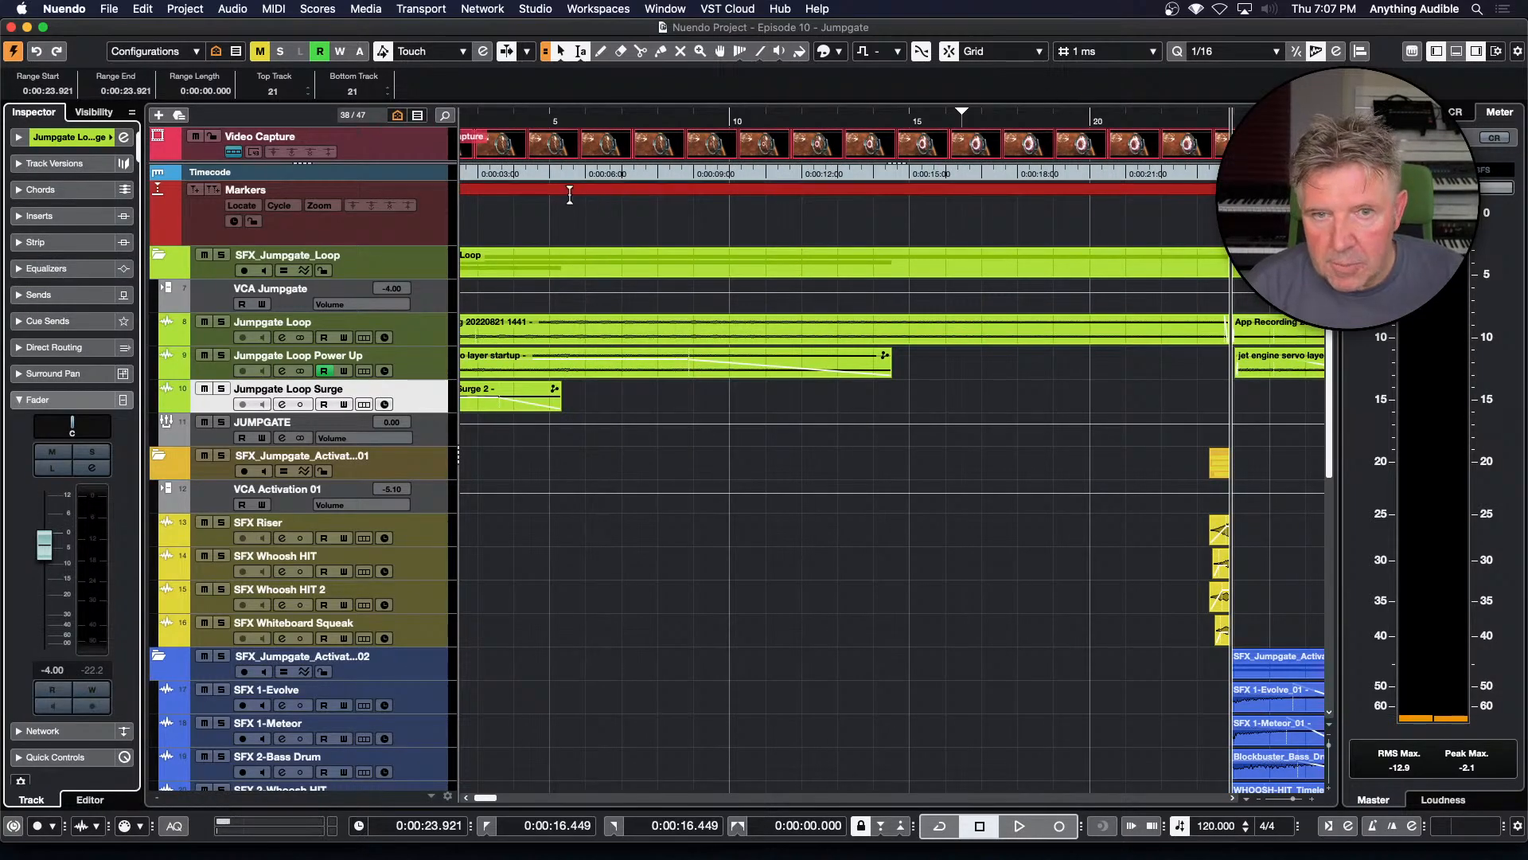
{"action": "left_click", "coordinate": [21, 401]}
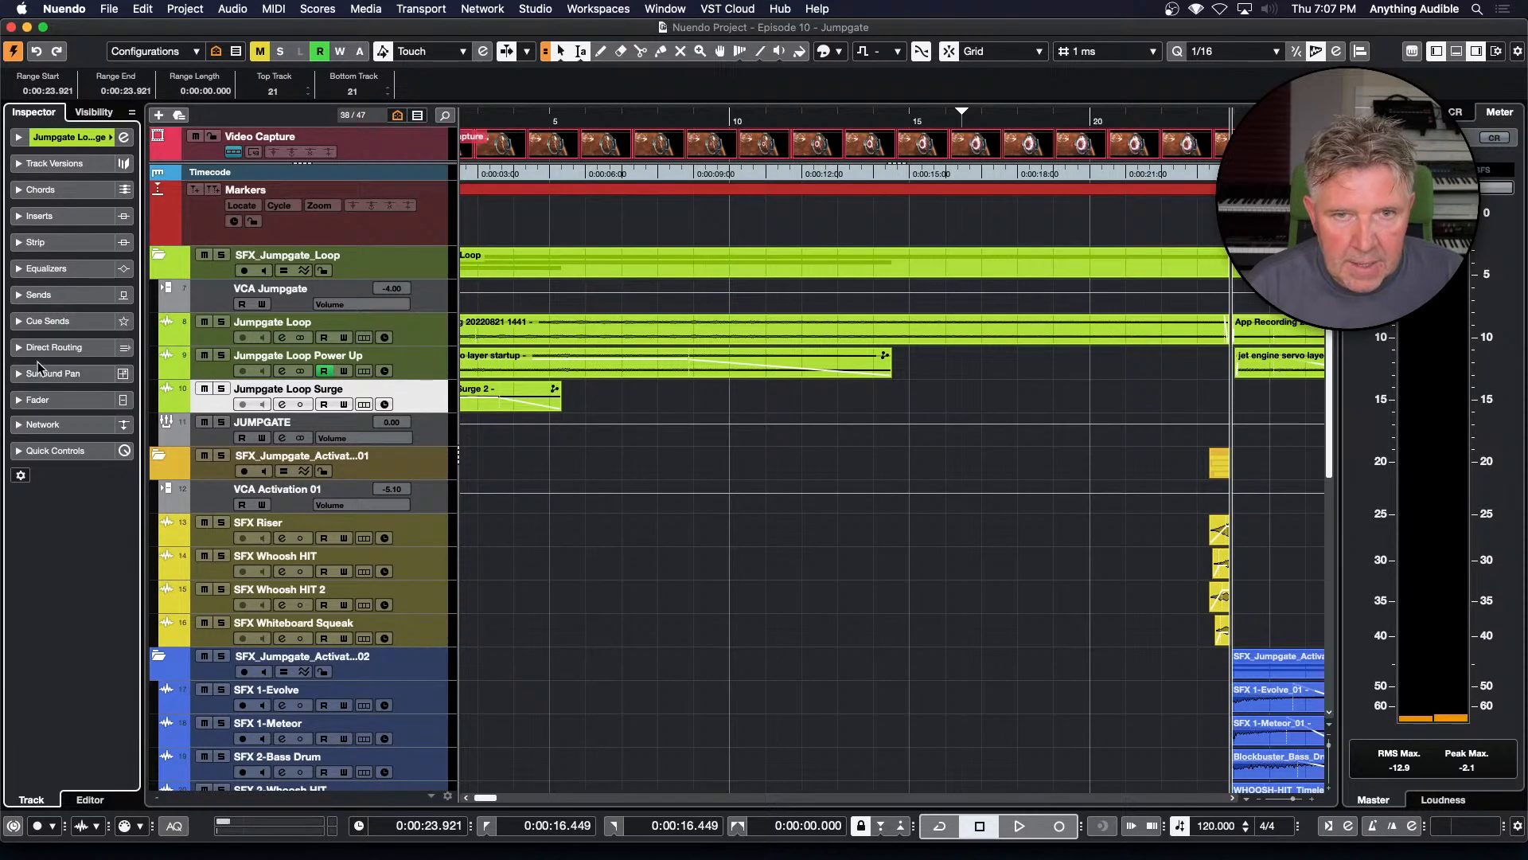
{"action": "left_click", "coordinate": [19, 350]}
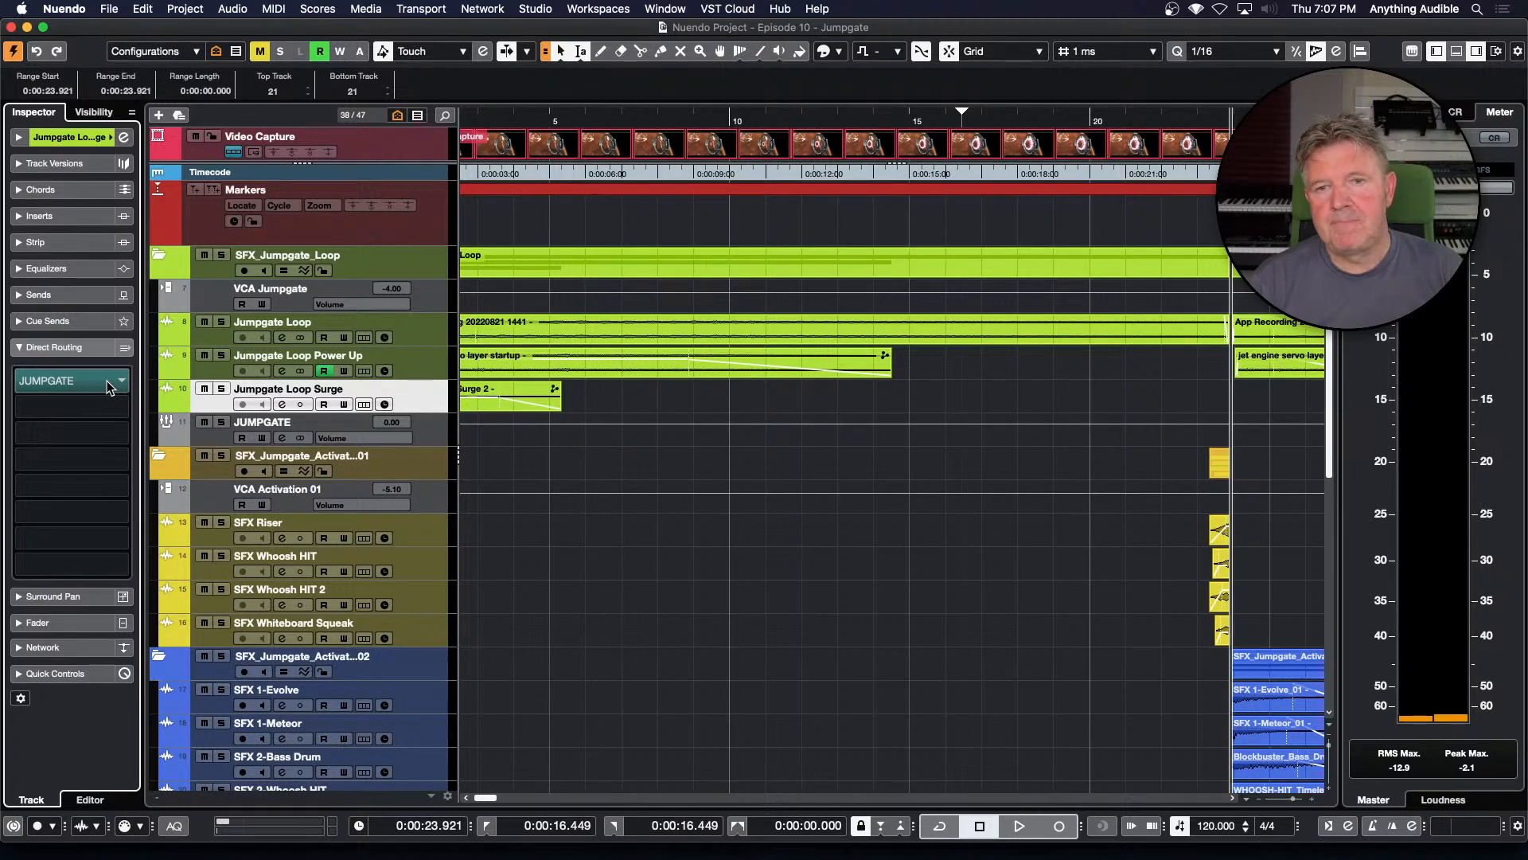
Switch the direct routing of Jumpgate Loop Surge to OUTPUT and assign it back to the JUMPGATE group
{"action": "left_click", "coordinate": [109, 387]}
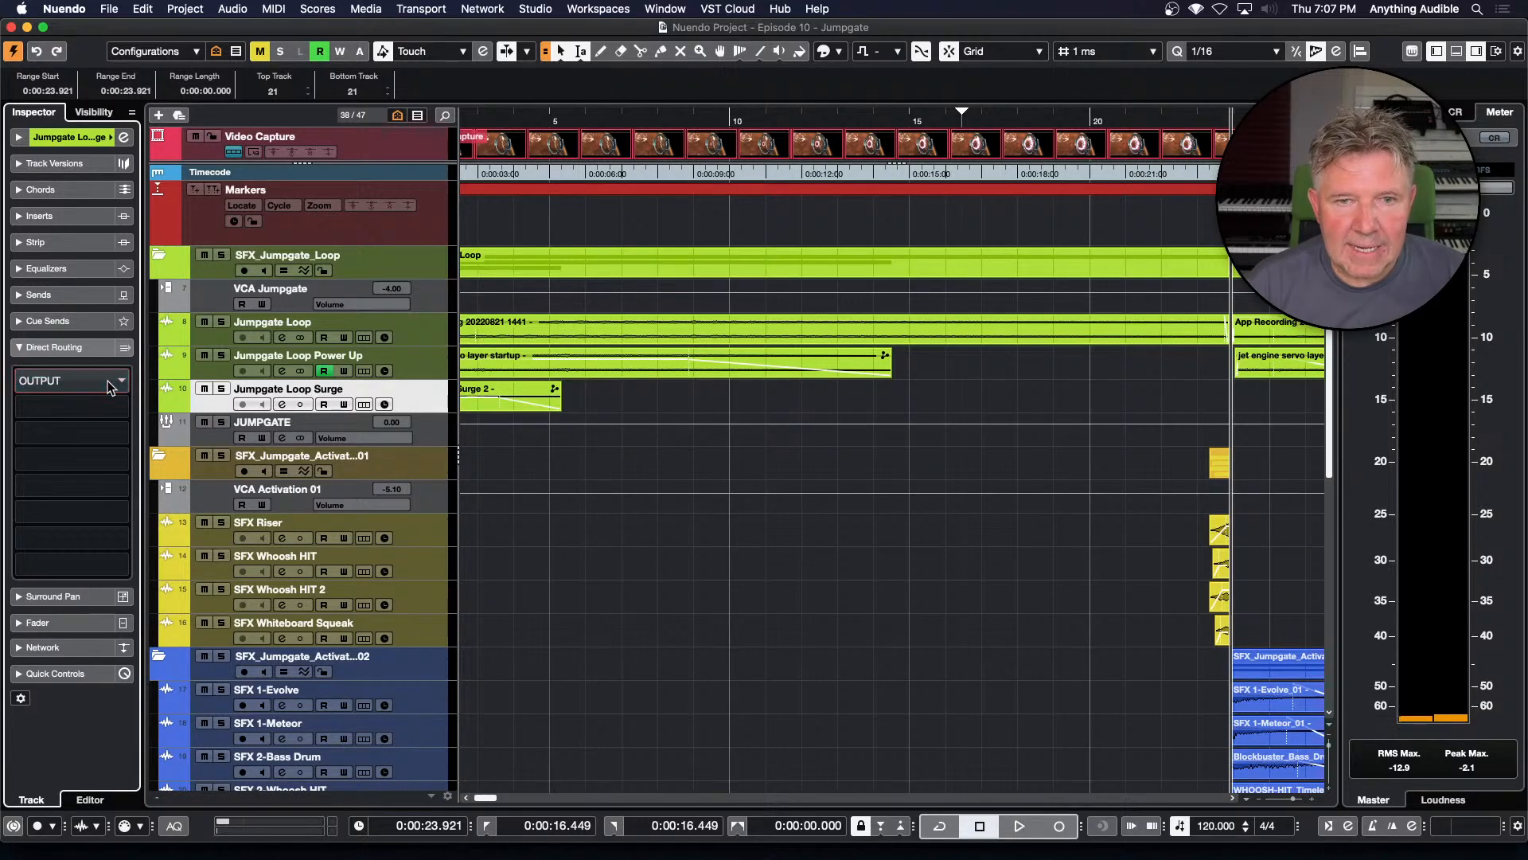
{"action": "left_click", "coordinate": [119, 382]}
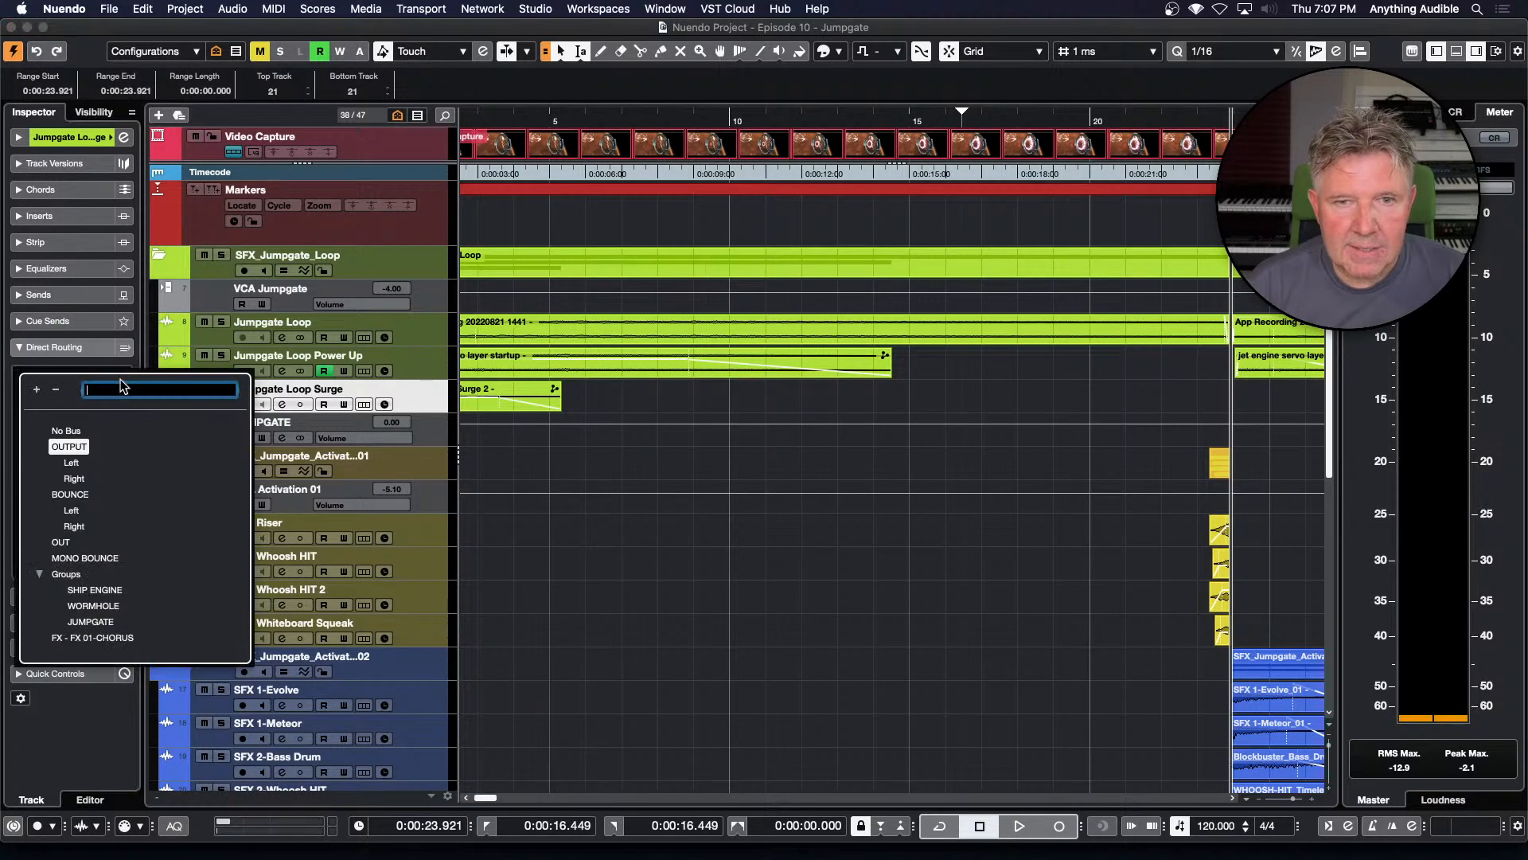
{"action": "left_click", "coordinate": [102, 622]}
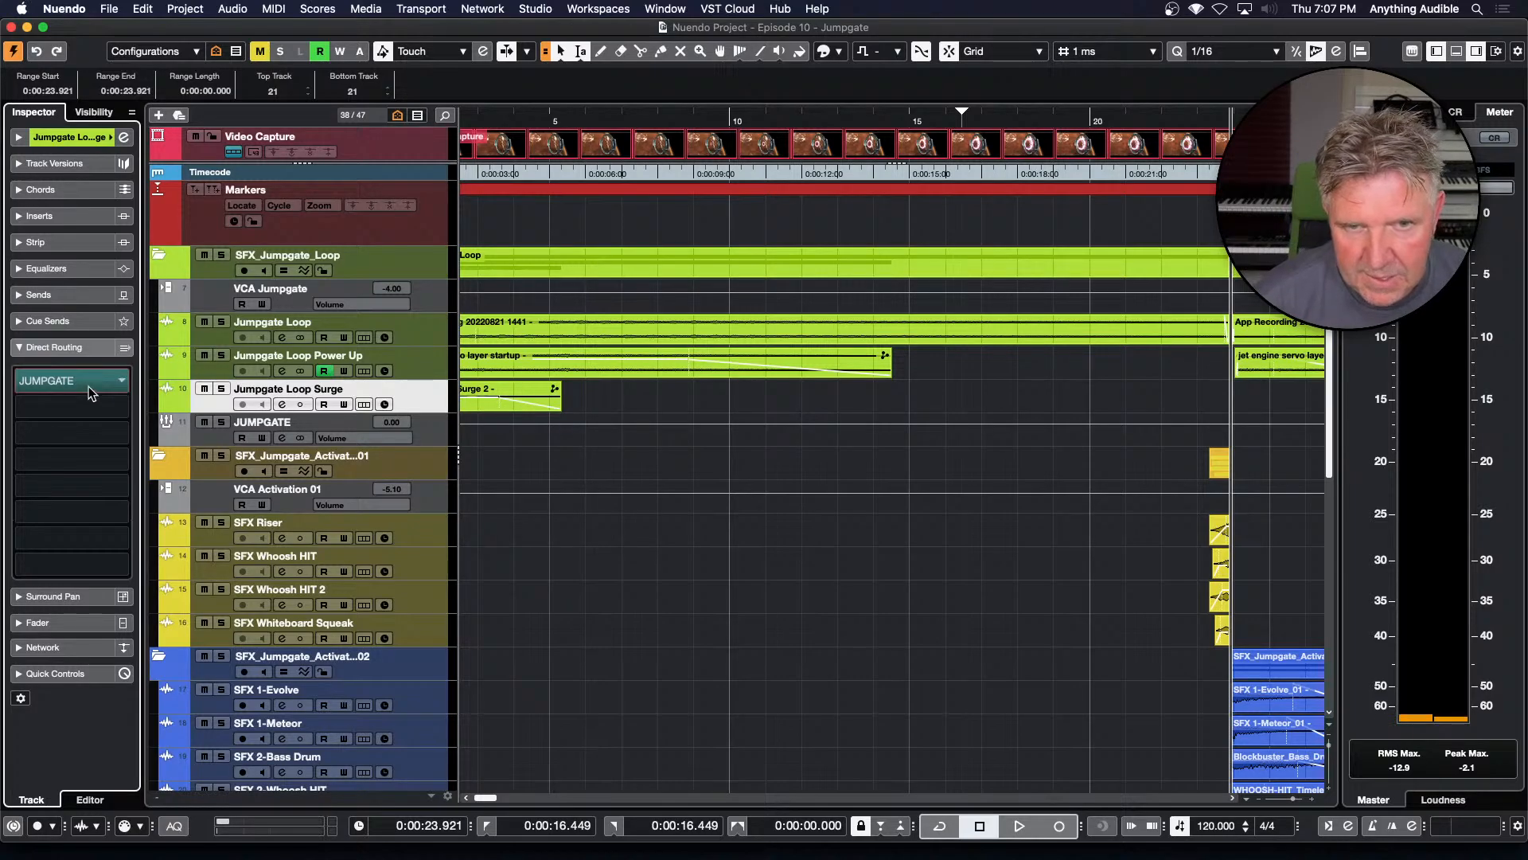
Check the output routing of the Jumpgate Loop Power Up and Jumpgate Loop tracks and of the JUMPGATE group
{"action": "left_click", "coordinate": [224, 368]}
{"action": "left_click", "coordinate": [221, 341]}
{"action": "left_click", "coordinate": [216, 430]}
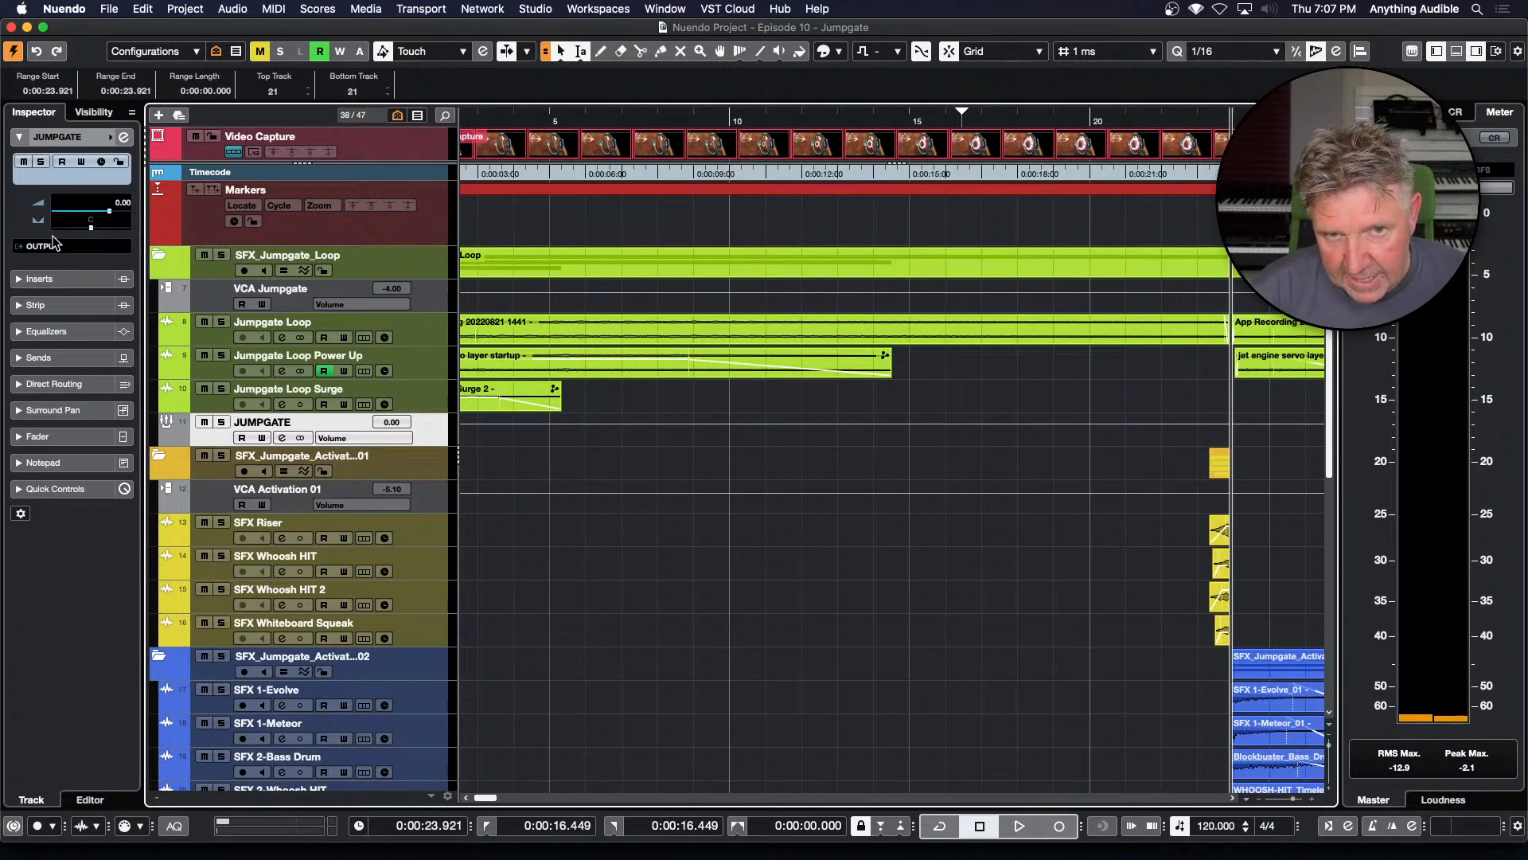
Audition the JUMPGATE group in solo from about 0:00:23.921, clear its solo and stop playback
{"action": "left_click", "coordinate": [224, 425]}
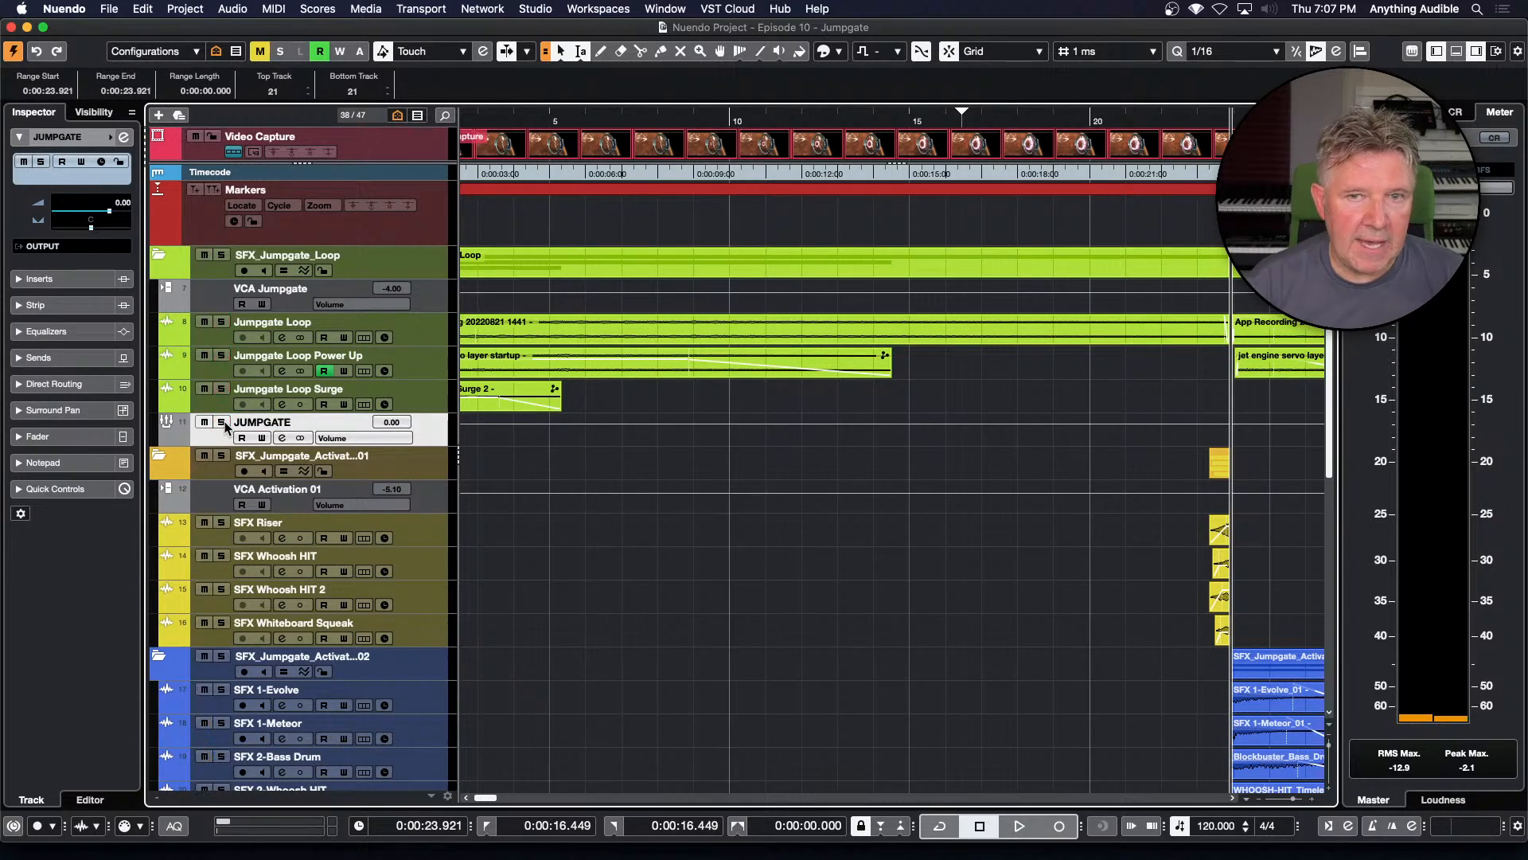
{"action": "key", "text": "space"}
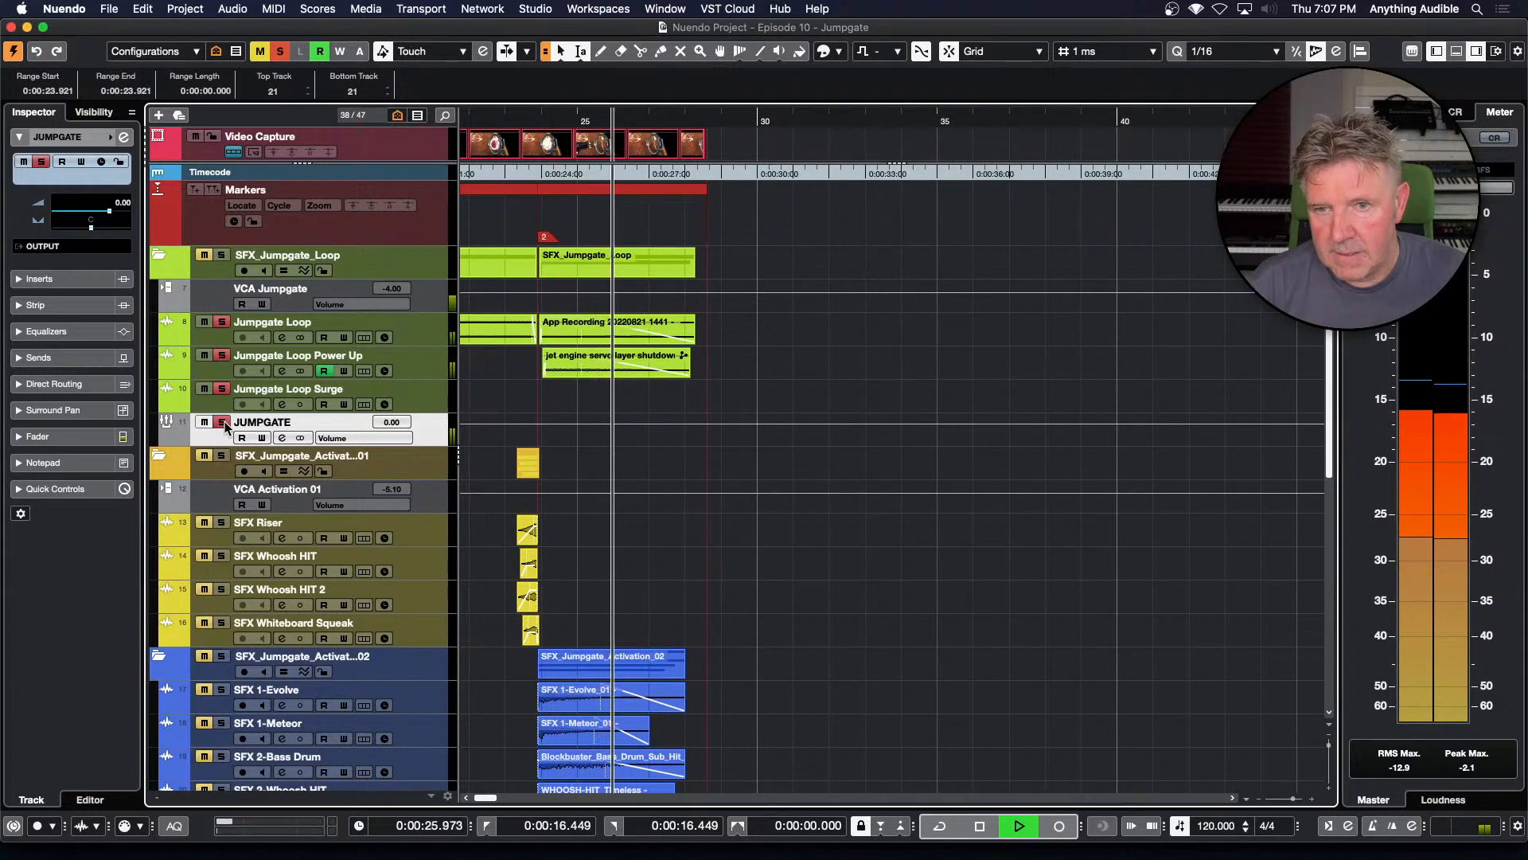
{"action": "left_click", "coordinate": [224, 425]}
{"action": "key", "text": "space"}
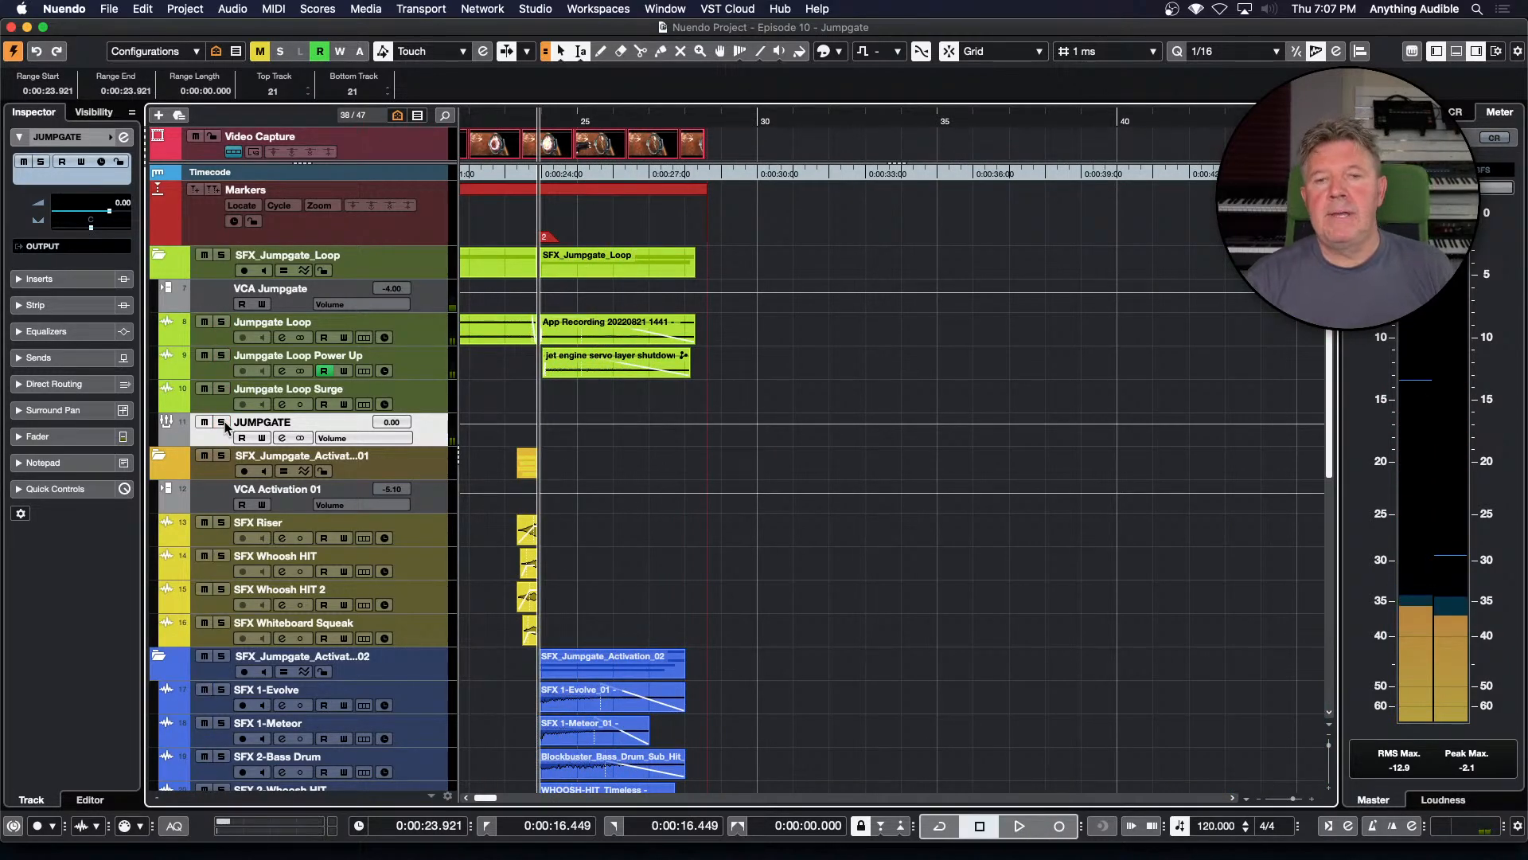
Colour the JUMPGATE group the same lime green as Jumpgate Loop Surge and place the playback cursor at 0:00:23.347
{"action": "left_click", "coordinate": [180, 398]}
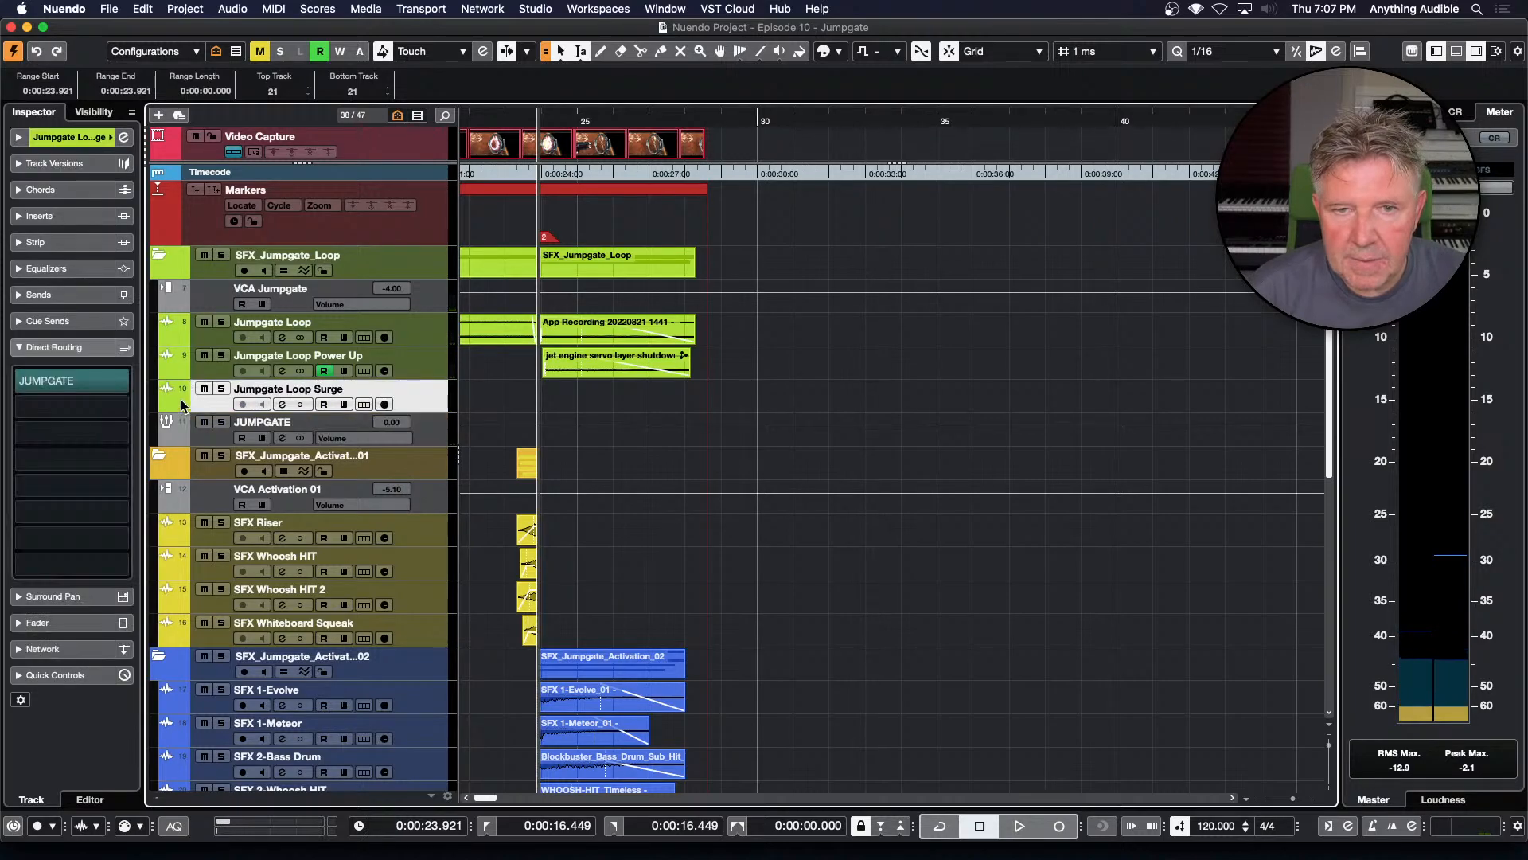
{"action": "left_click", "coordinate": [180, 399]}
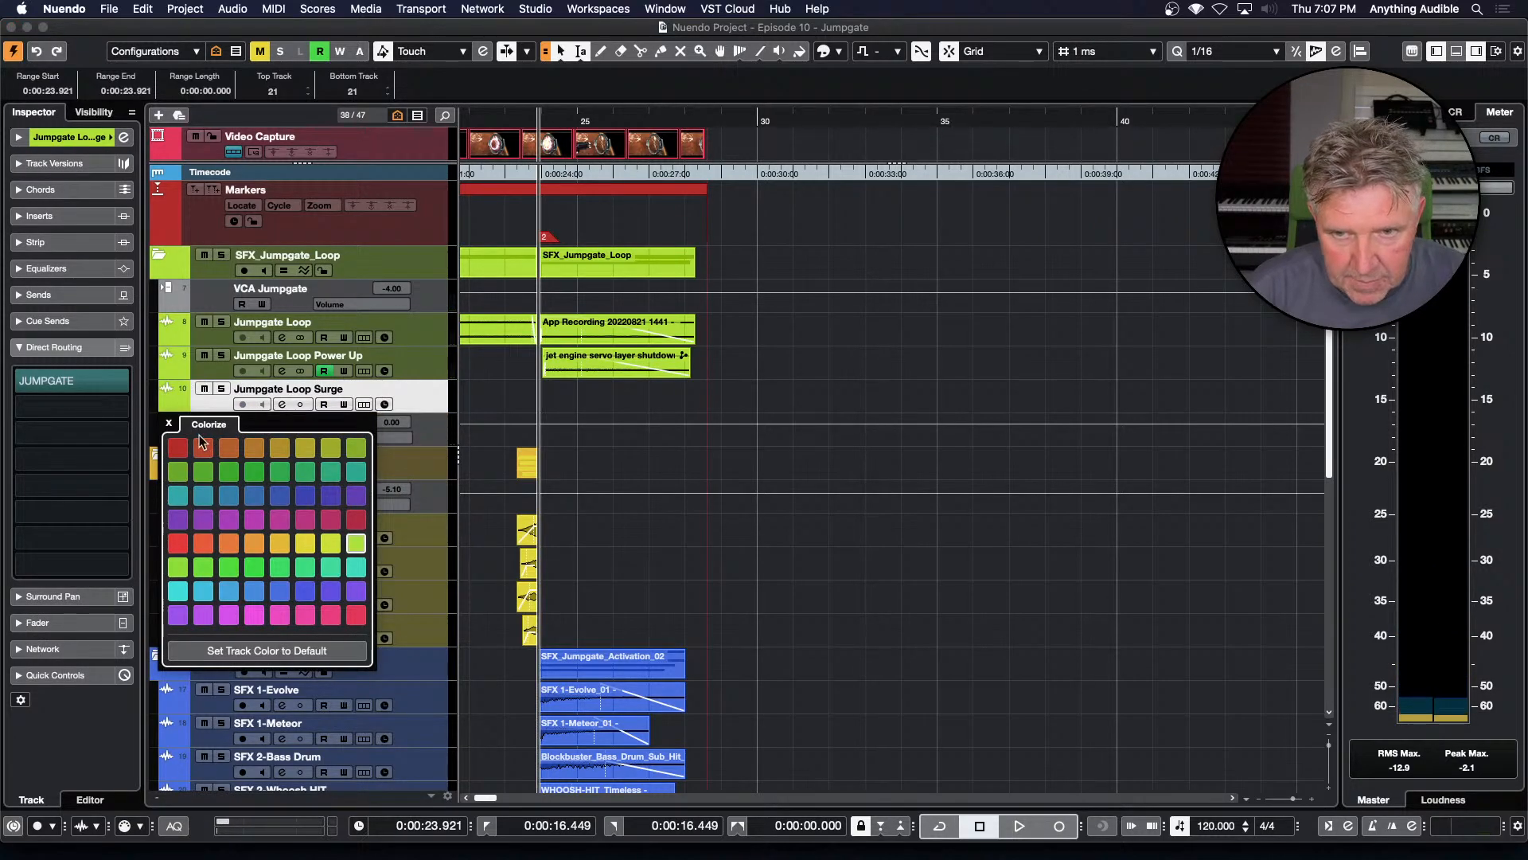
{"action": "left_click", "coordinate": [597, 418]}
{"action": "left_click", "coordinate": [518, 396]}
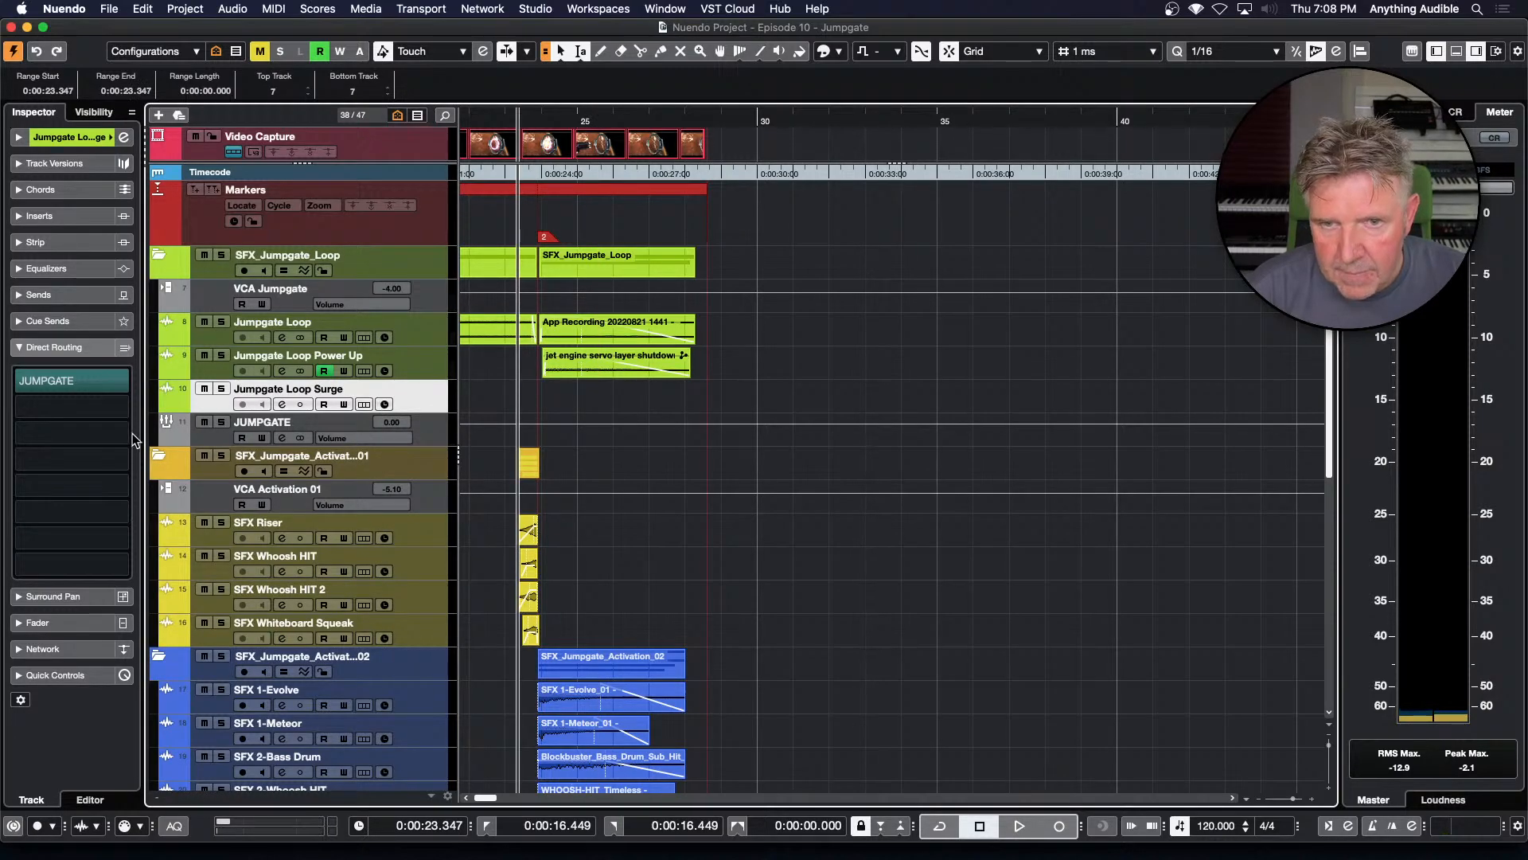
{"action": "left_click", "coordinate": [178, 435]}
{"action": "left_click", "coordinate": [178, 434]}
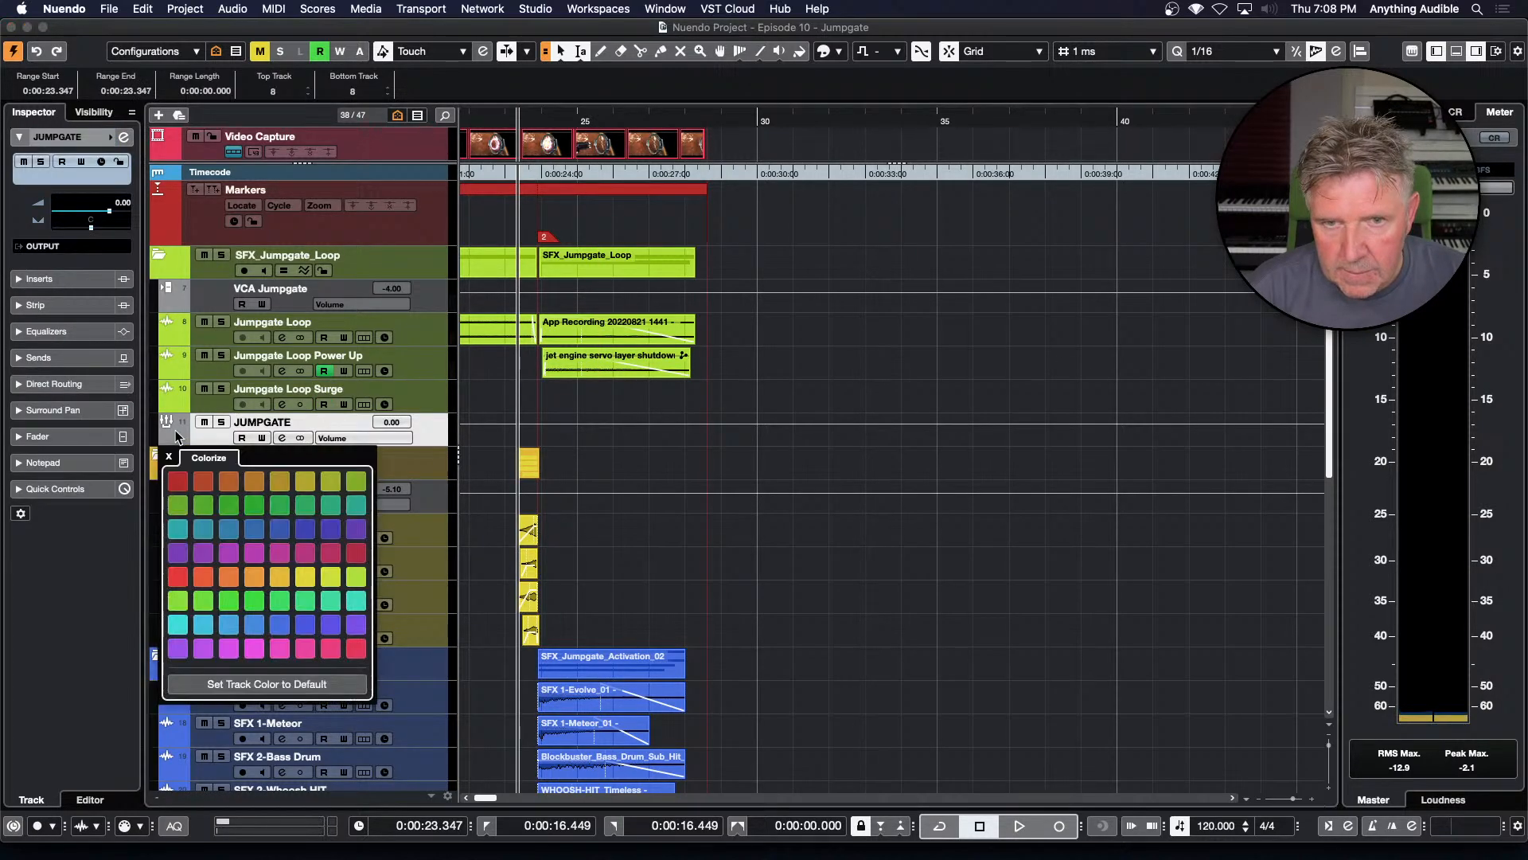
{"action": "left_click", "coordinate": [359, 579]}
{"action": "left_click", "coordinate": [554, 414]}
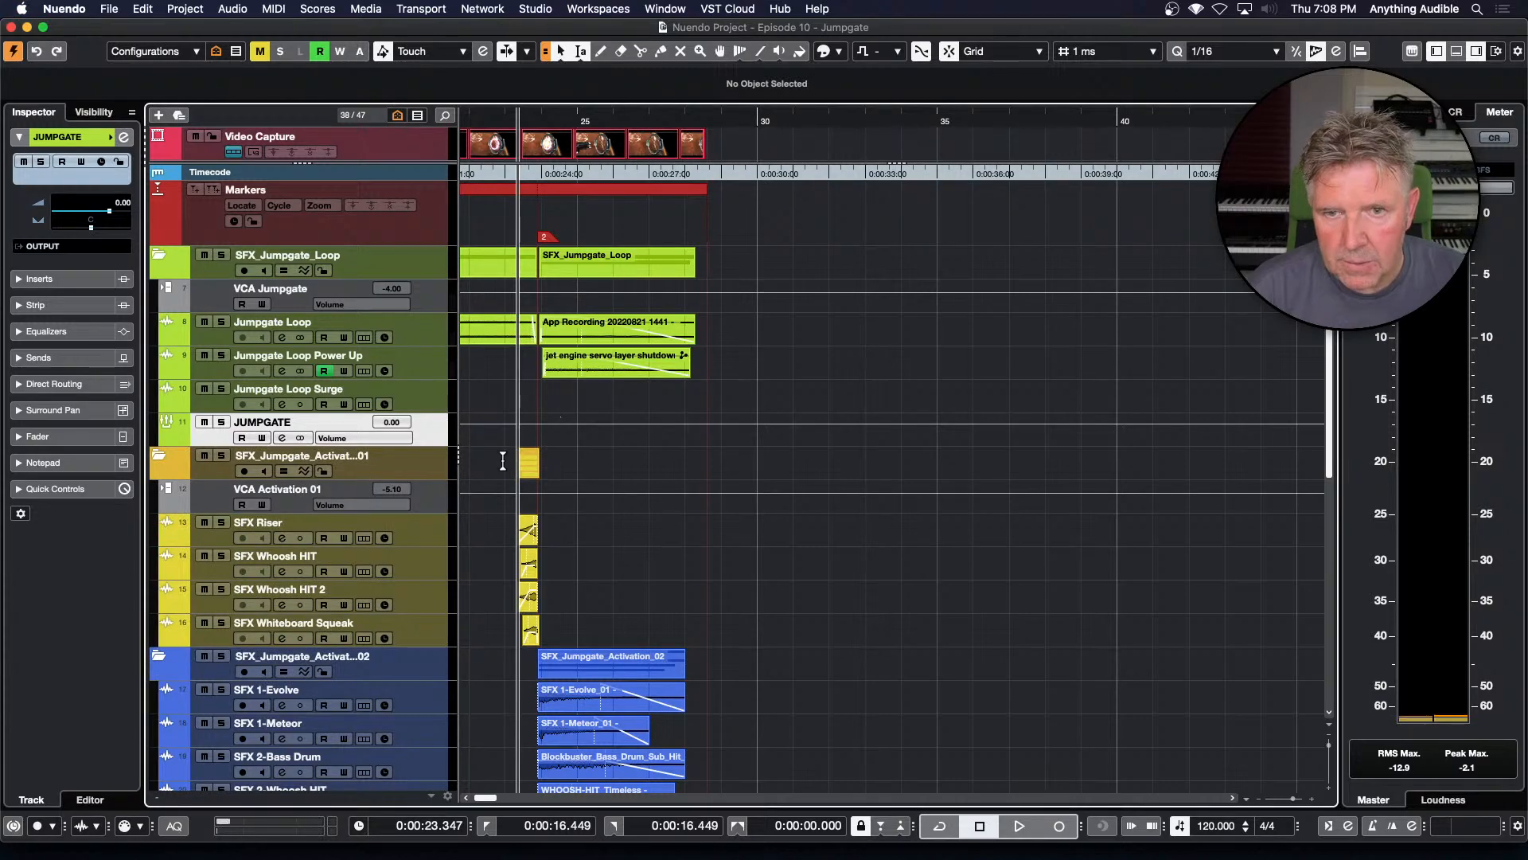
Add a stereo group channel named ACTIVATION 01 for the tracks SFX Riser through SFX Whiteboard Squeak, copying the name for reuse
{"action": "left_click", "coordinate": [214, 539]}
{"action": "left_click", "coordinate": [213, 644], "text": "shift"}
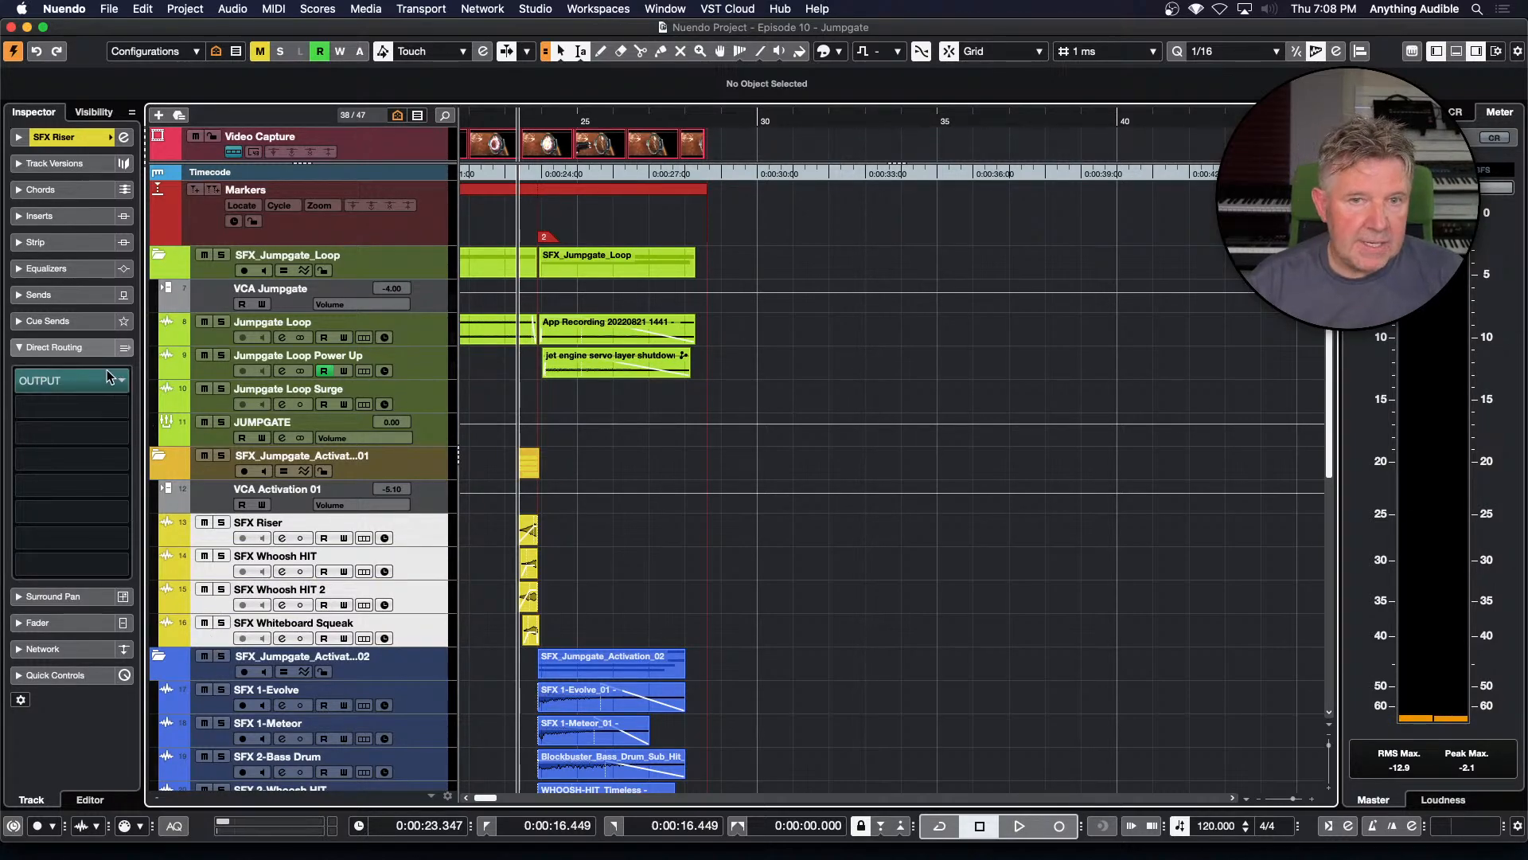
{"action": "right_click", "coordinate": [209, 633]}
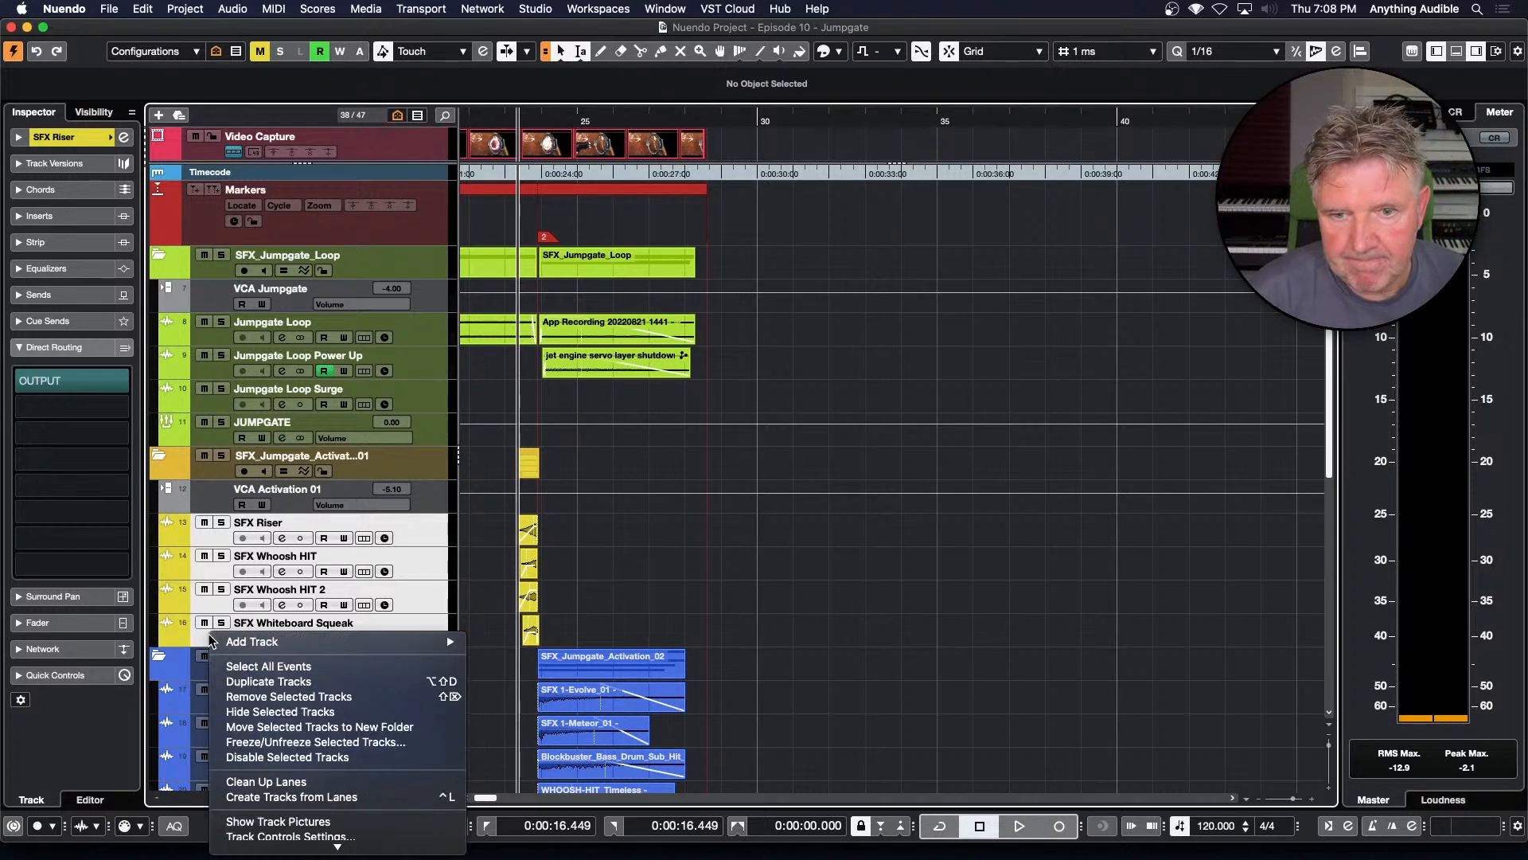
{"action": "mouse_move", "coordinate": [318, 641]}
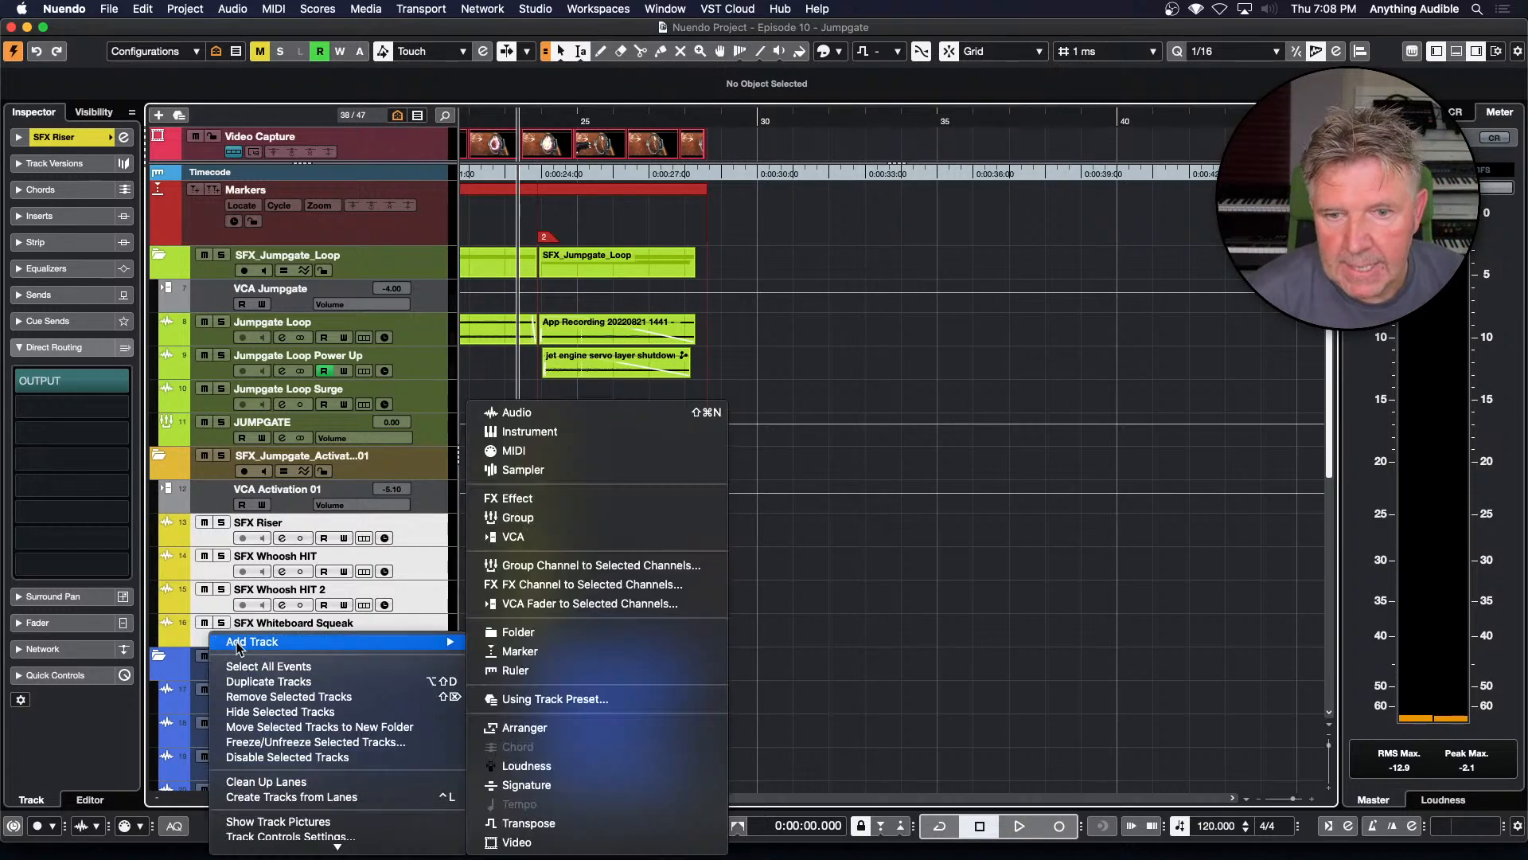
{"action": "left_click", "coordinate": [650, 571]}
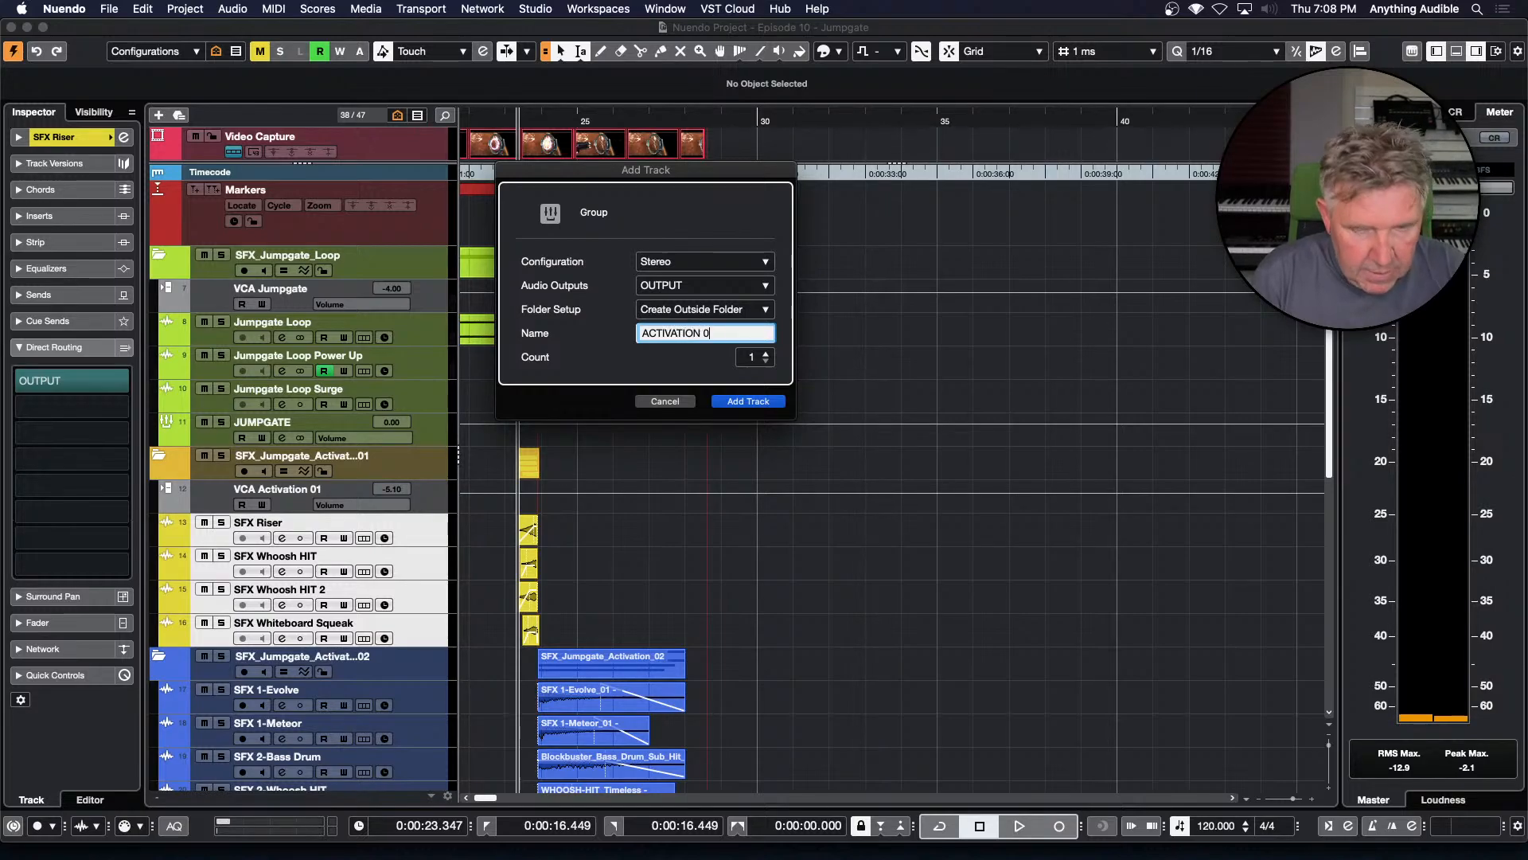
{"action": "type", "text": "ACTIVATION 01"}
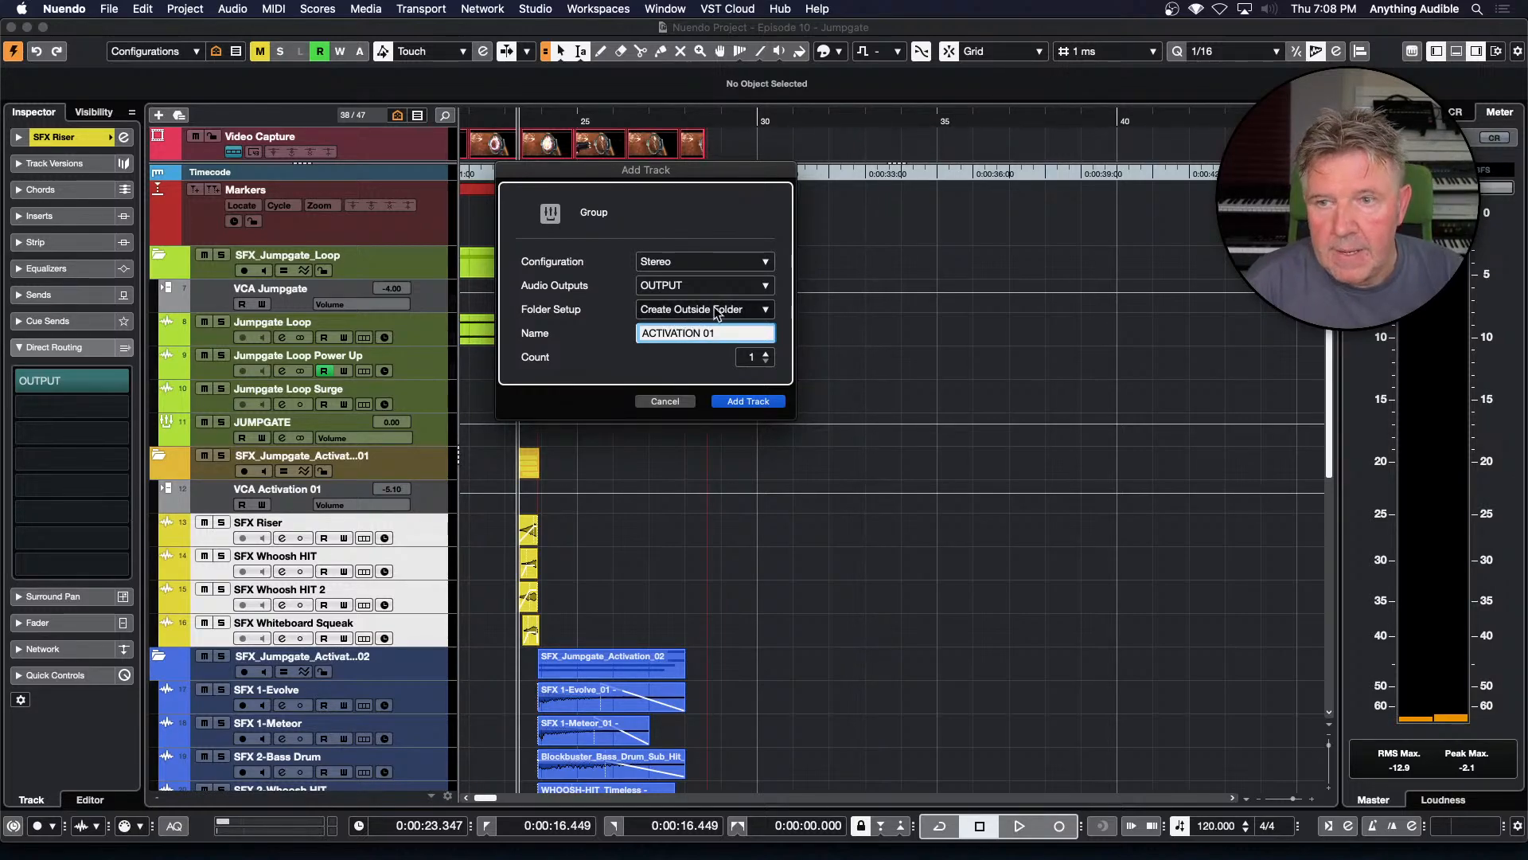
{"action": "left_click_drag", "start_coordinate": [728, 333], "coordinate": [629, 332]}
{"action": "key", "text": "super+c"}
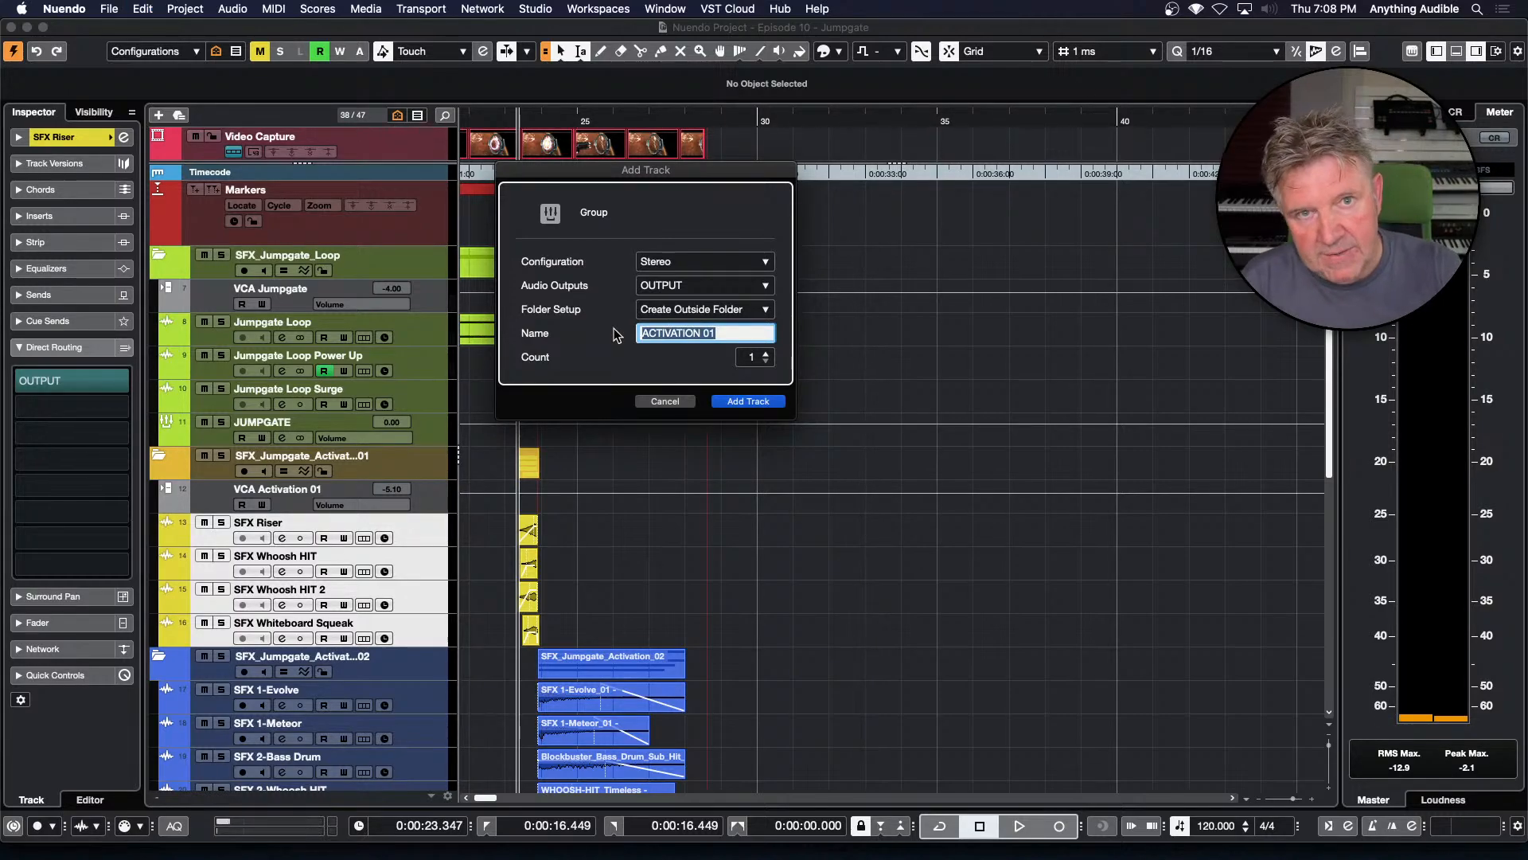
{"action": "left_click", "coordinate": [753, 402]}
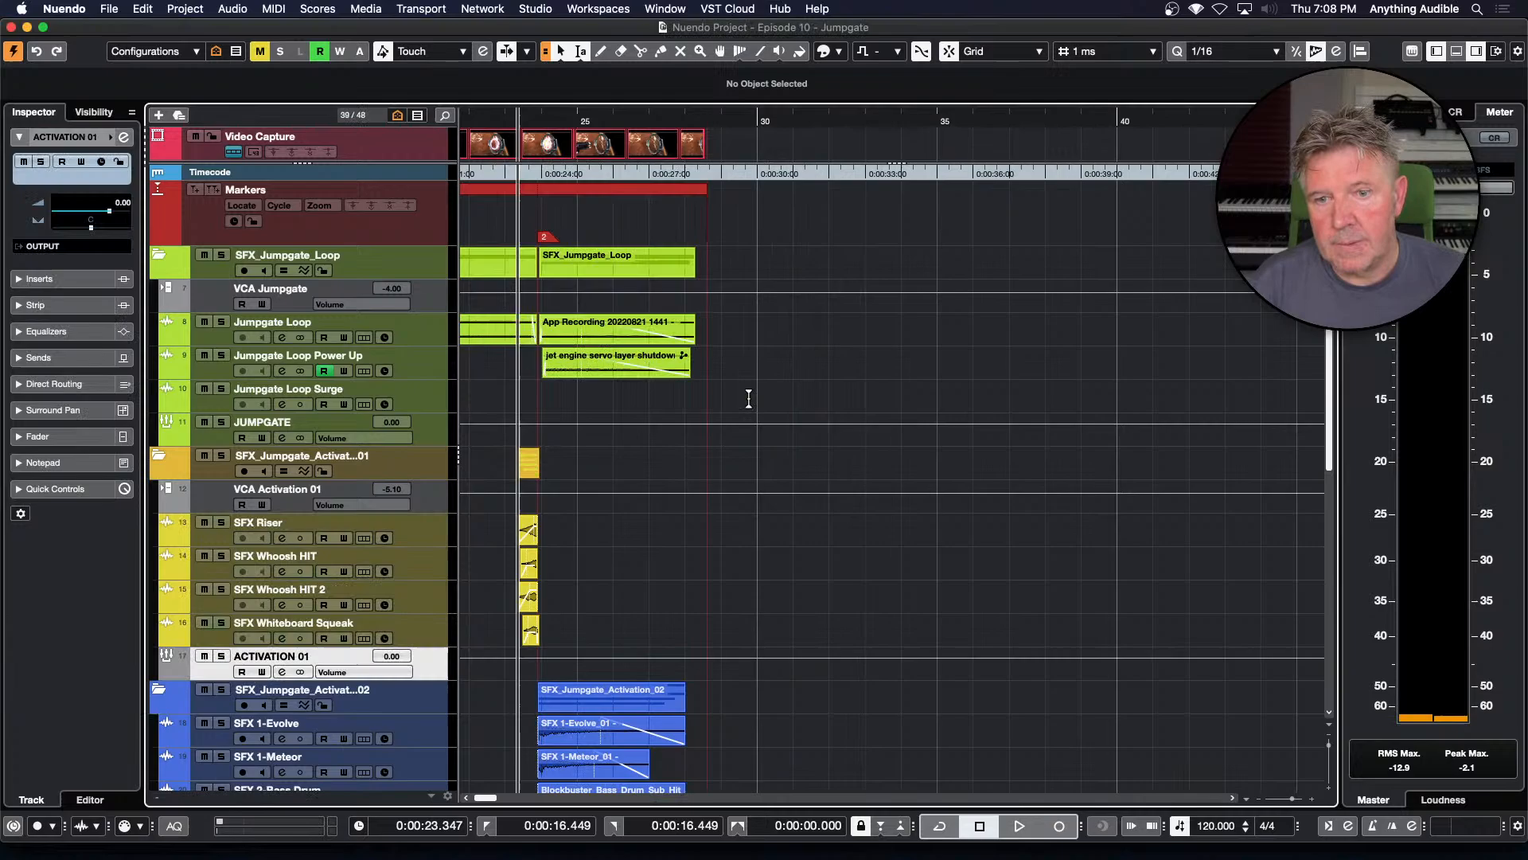
Check the direct routing of SFX Whiteboard Squeak and audition the ACTIVATION 01 group in solo from 0:00:23.347
{"action": "left_click", "coordinate": [221, 642]}
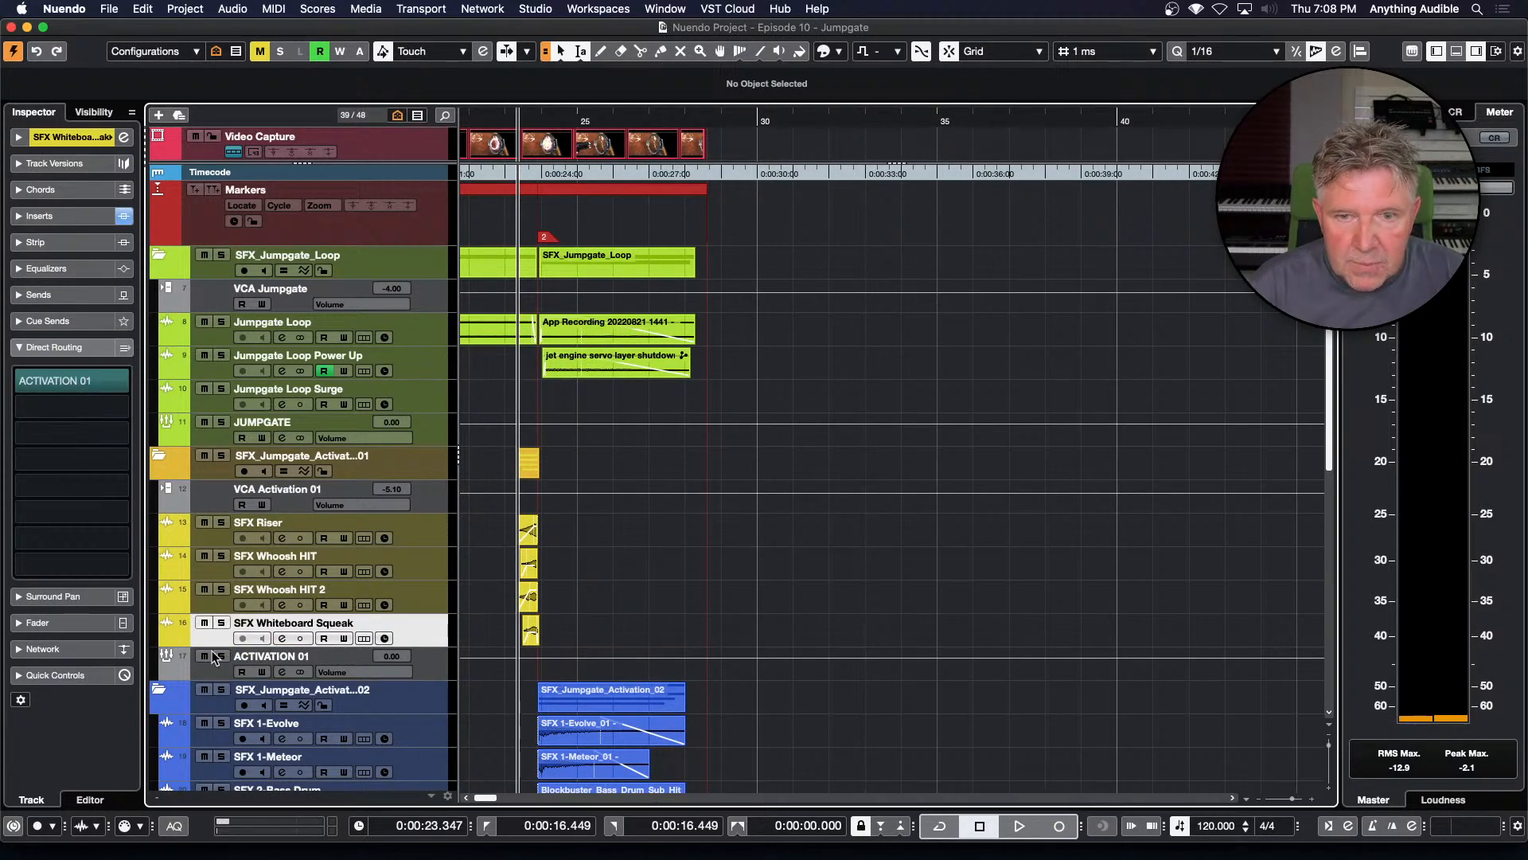
{"action": "left_click", "coordinate": [222, 656]}
{"action": "key", "text": "space"}
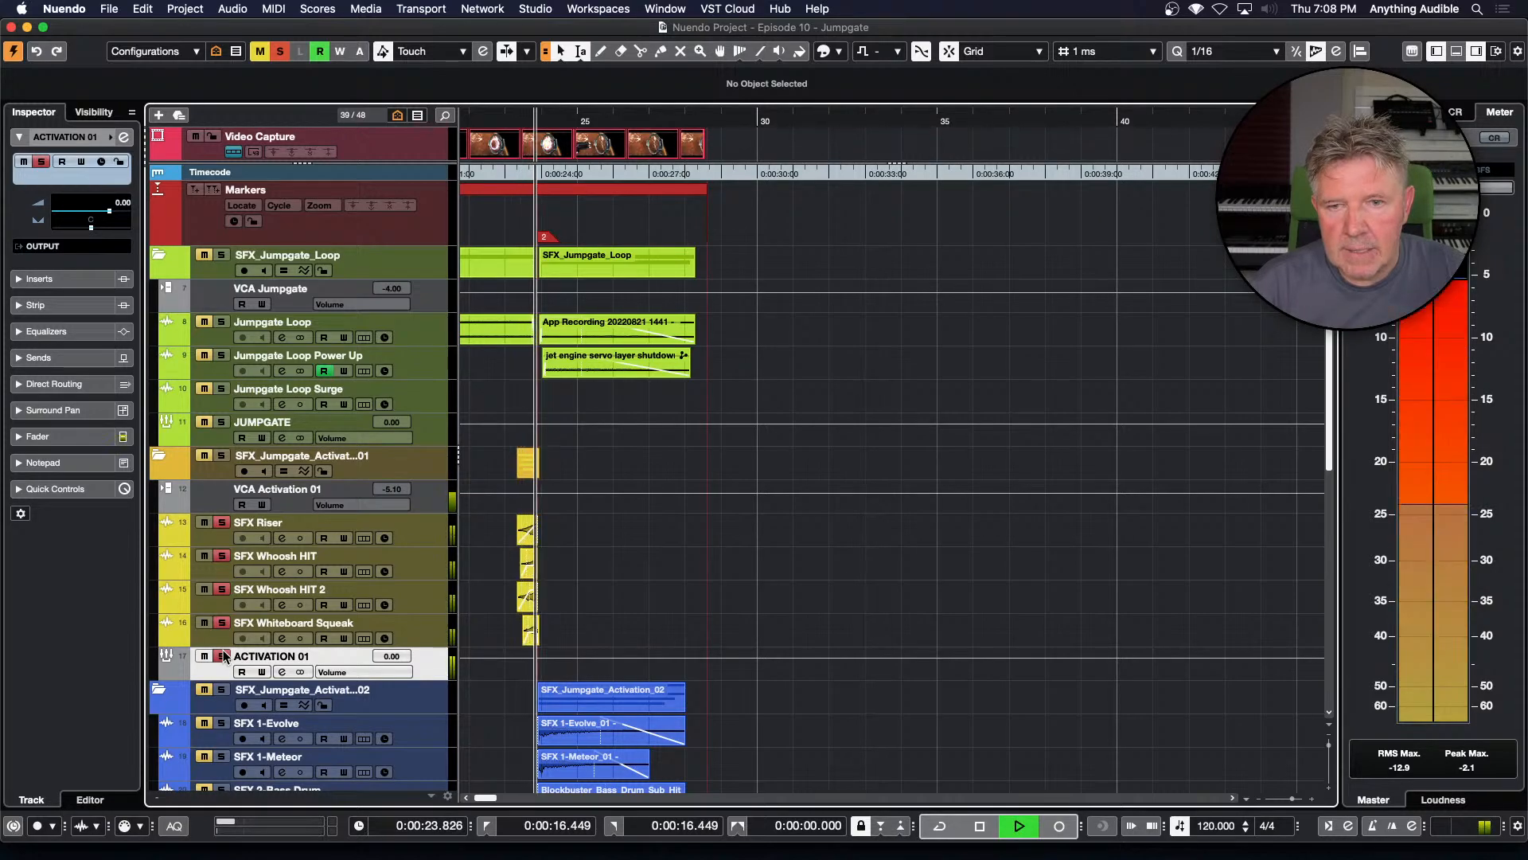
{"action": "key", "text": "space"}
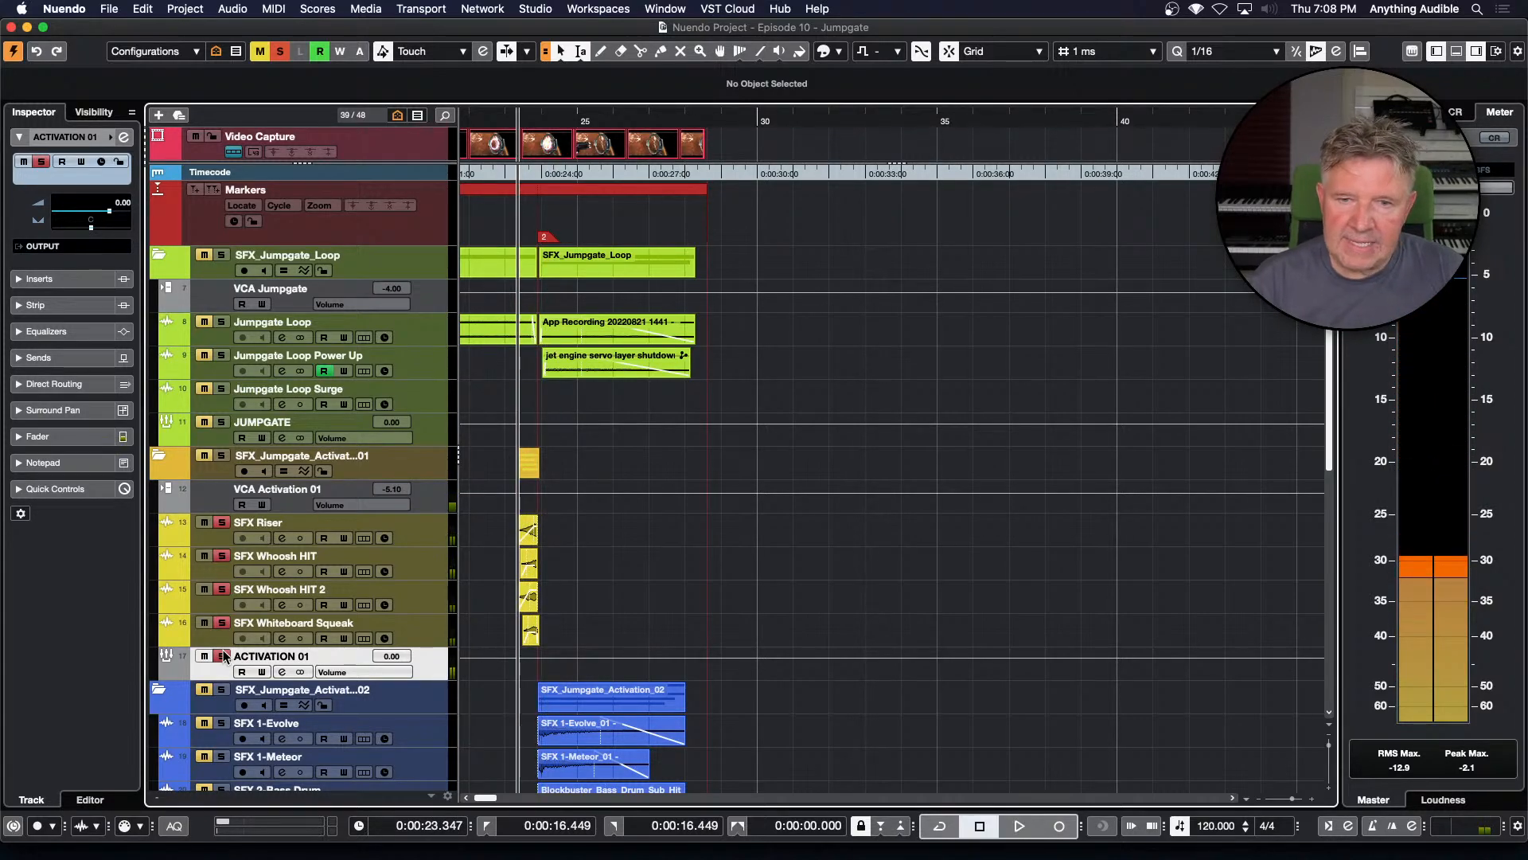
Colour the ACTIVATION 01 group the same yellow as SFX Whiteboard Squeak and clear the solo on the group and its tracks
{"action": "left_click", "coordinate": [180, 637]}
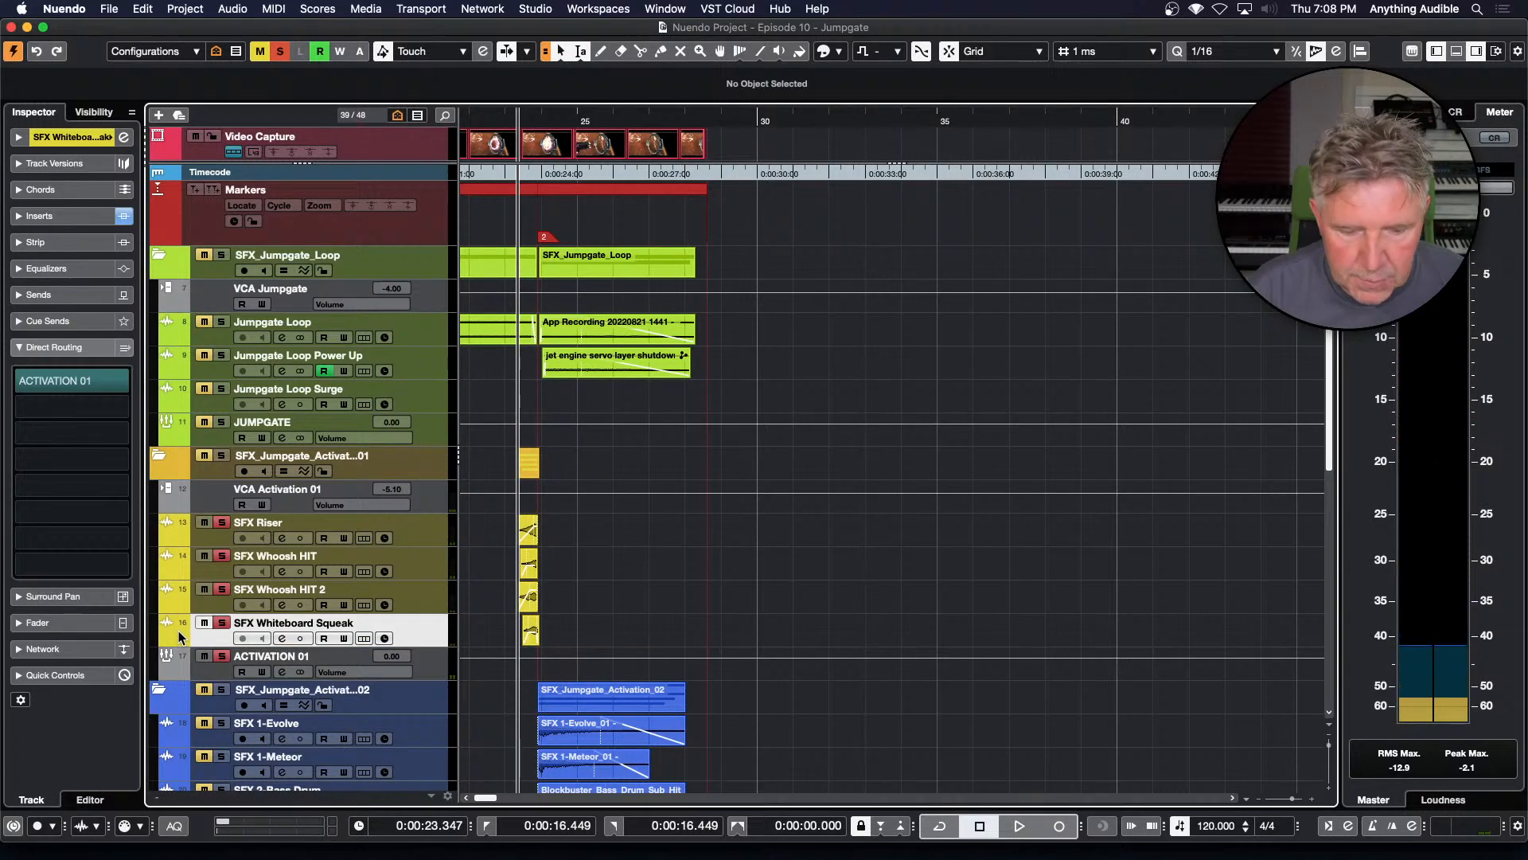
{"action": "left_click", "coordinate": [180, 637]}
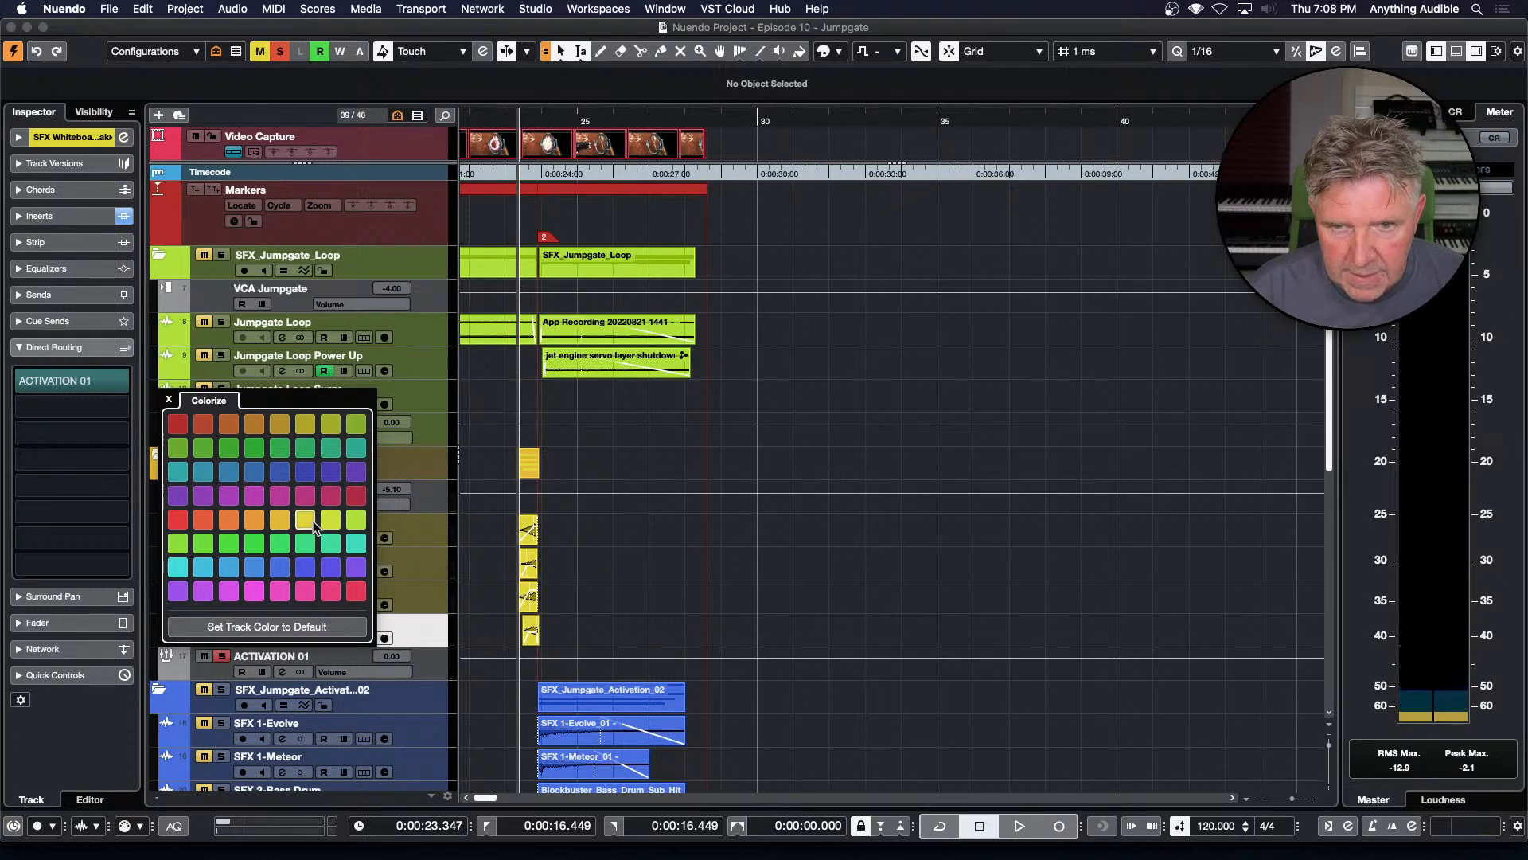
{"action": "left_click", "coordinate": [644, 571]}
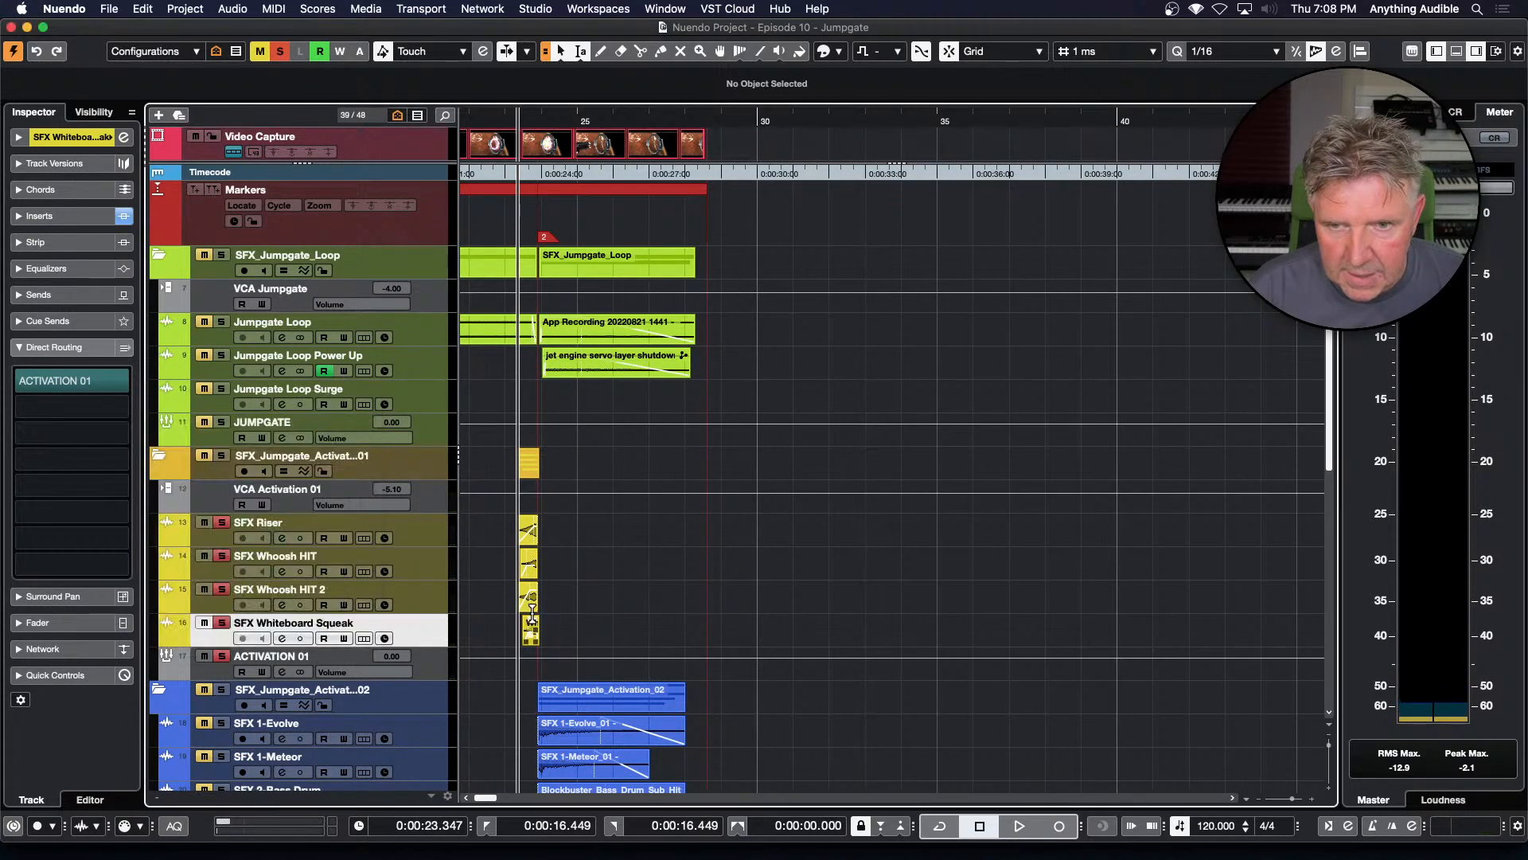
{"action": "left_click", "coordinate": [185, 667]}
{"action": "left_click", "coordinate": [186, 667]}
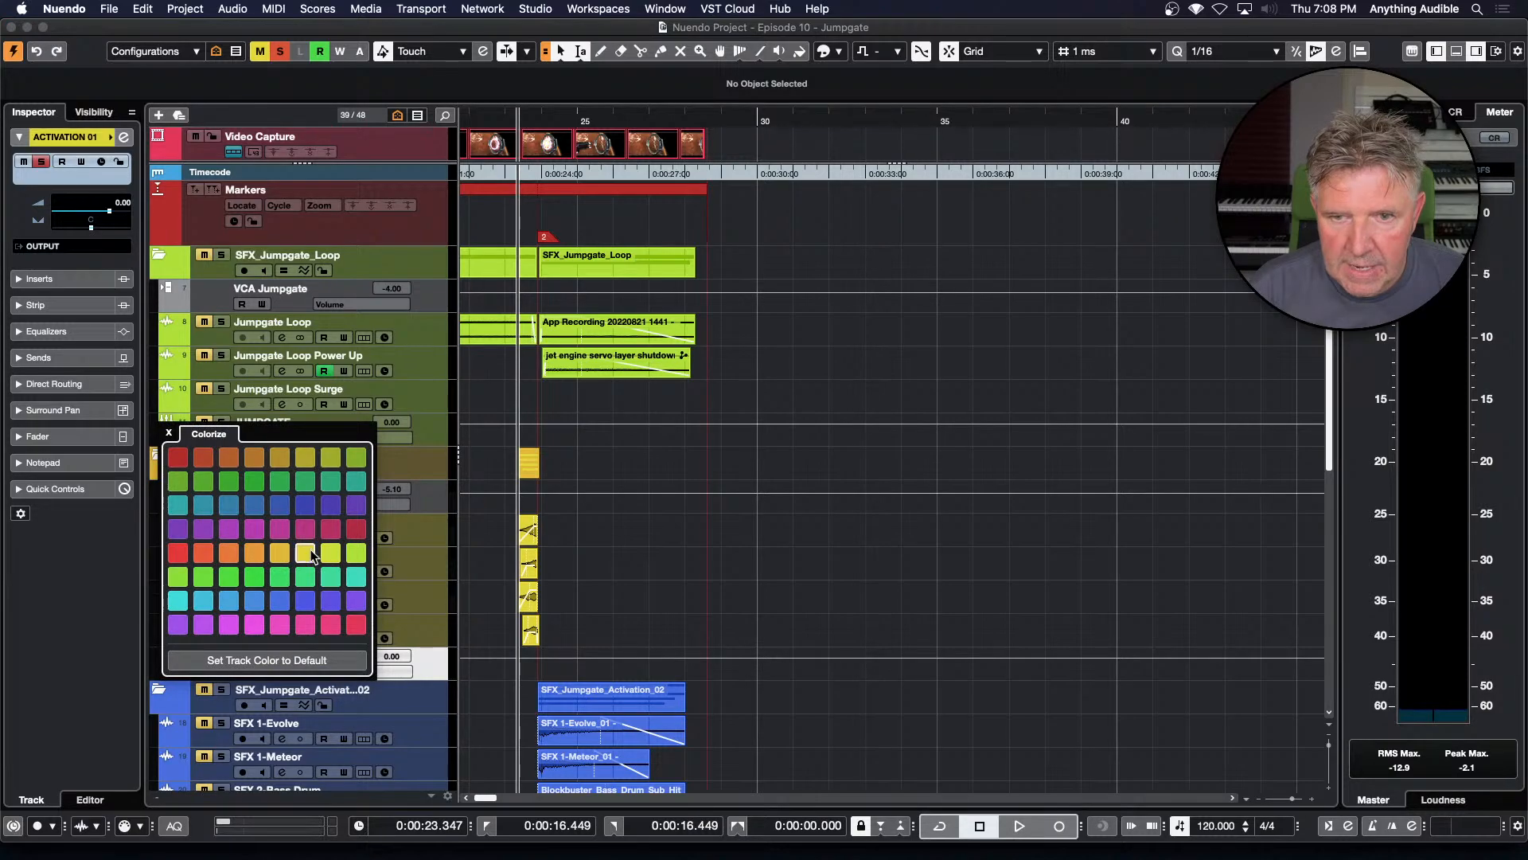
{"action": "left_click", "coordinate": [610, 576]}
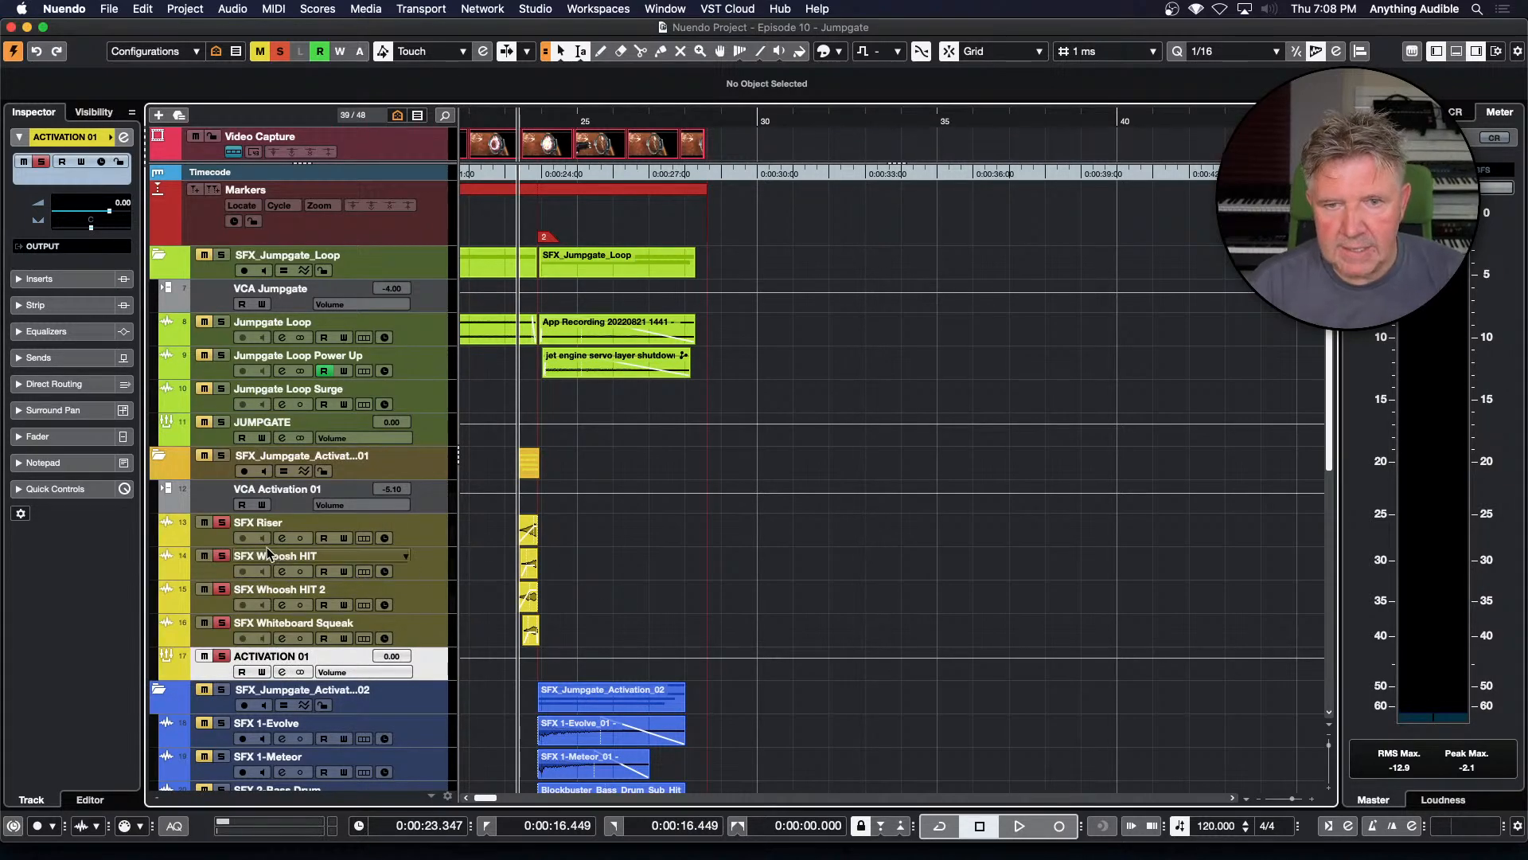
{"action": "left_click", "coordinate": [227, 525]}
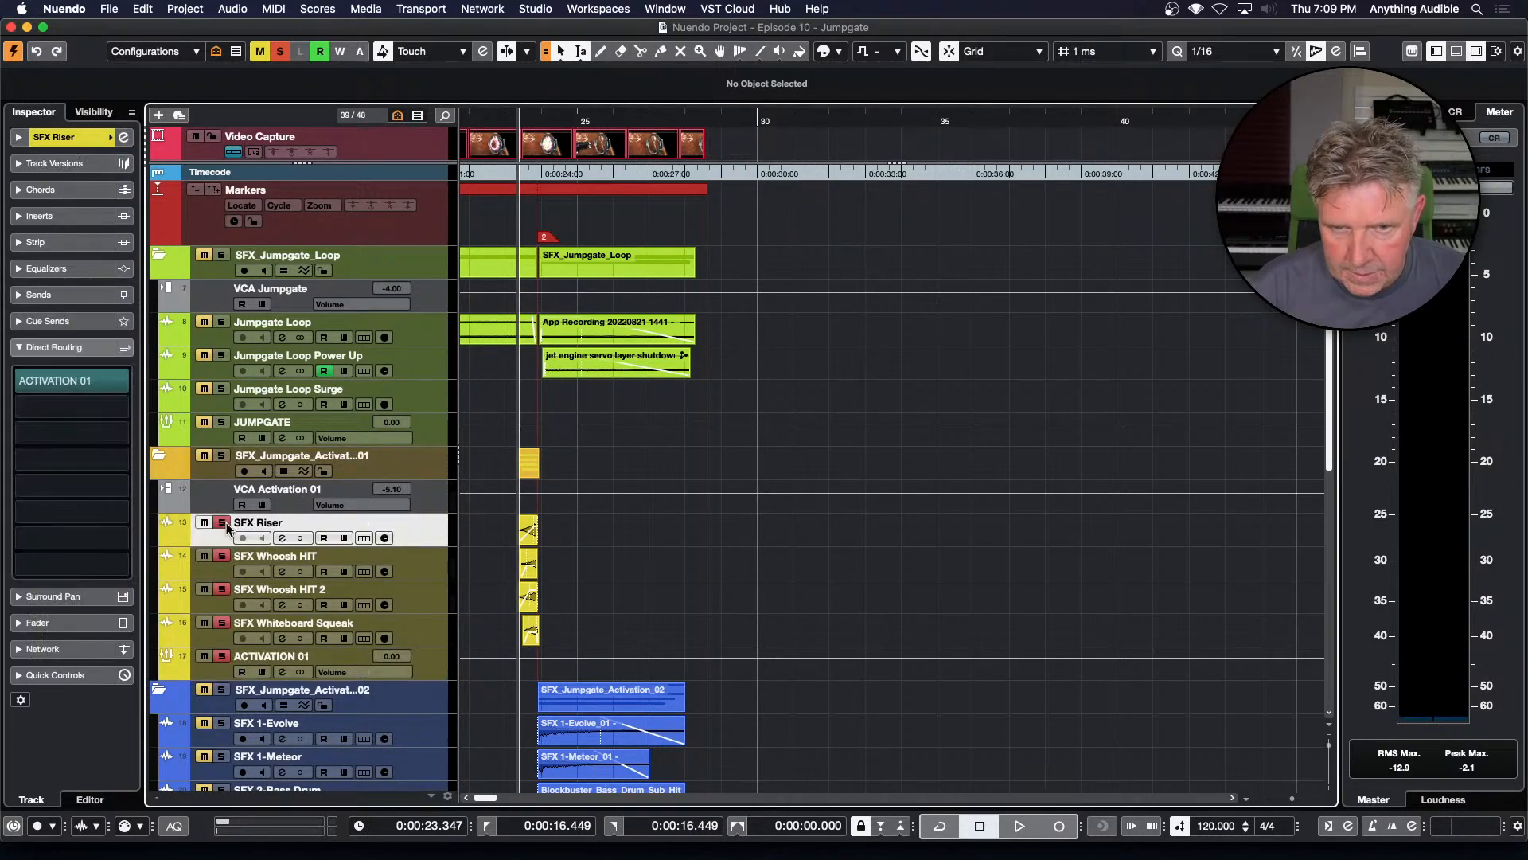
{"action": "left_click", "coordinate": [223, 523]}
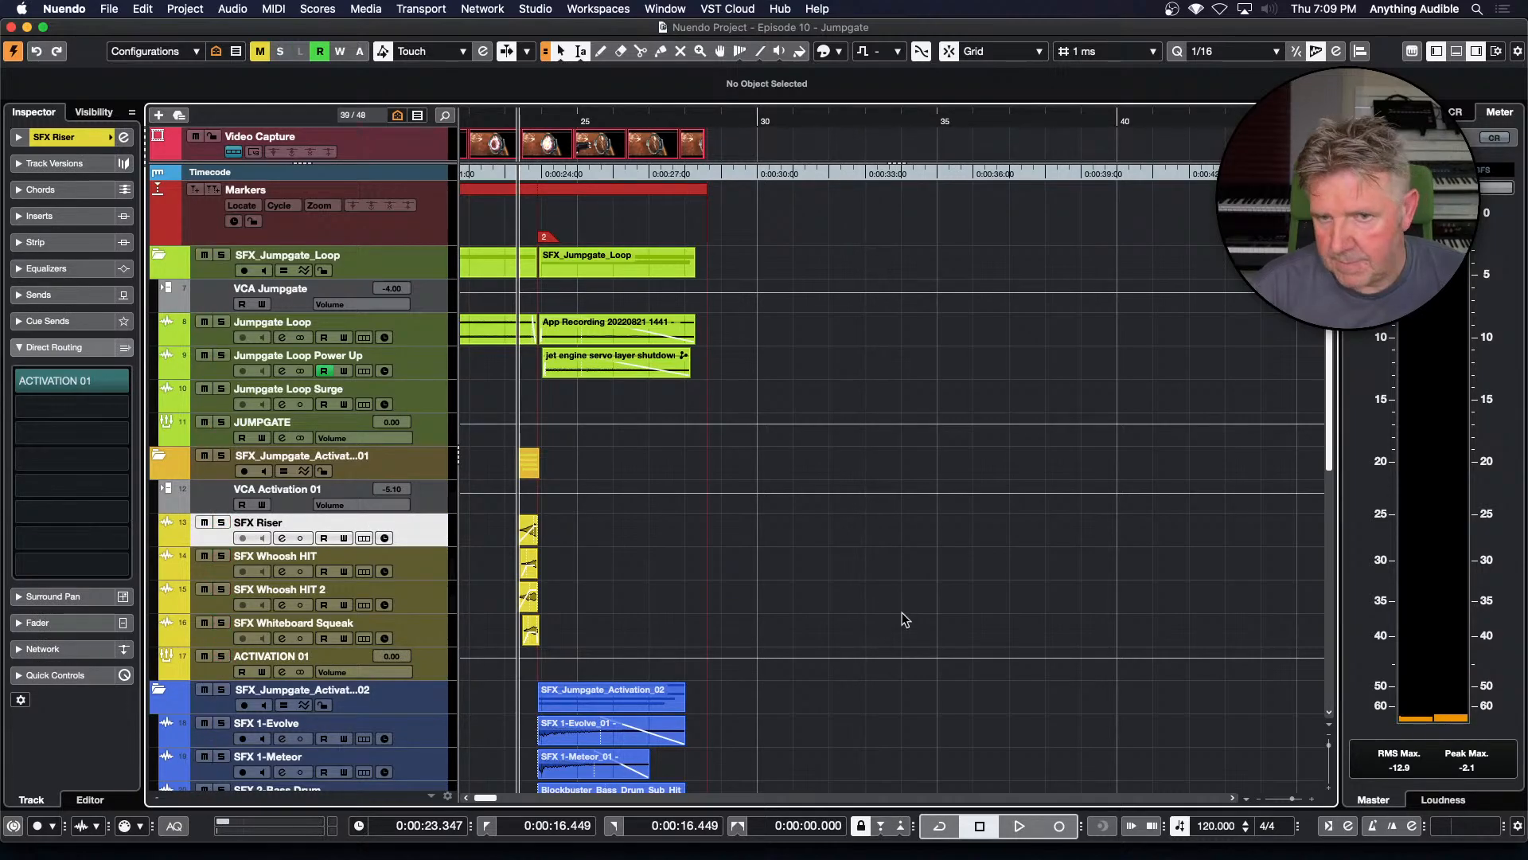
Add a stereo group channel named ACTIVATION 02 for the tracks SFX 1-Evolve through SFX 3-BlockBuster, reusing the copied name
{"action": "scroll", "coordinate": [905, 619], "scroll_direction": "down", "scroll_amount": 10}
{"action": "scroll", "coordinate": [905, 619], "scroll_direction": "up", "scroll_amount": 4}
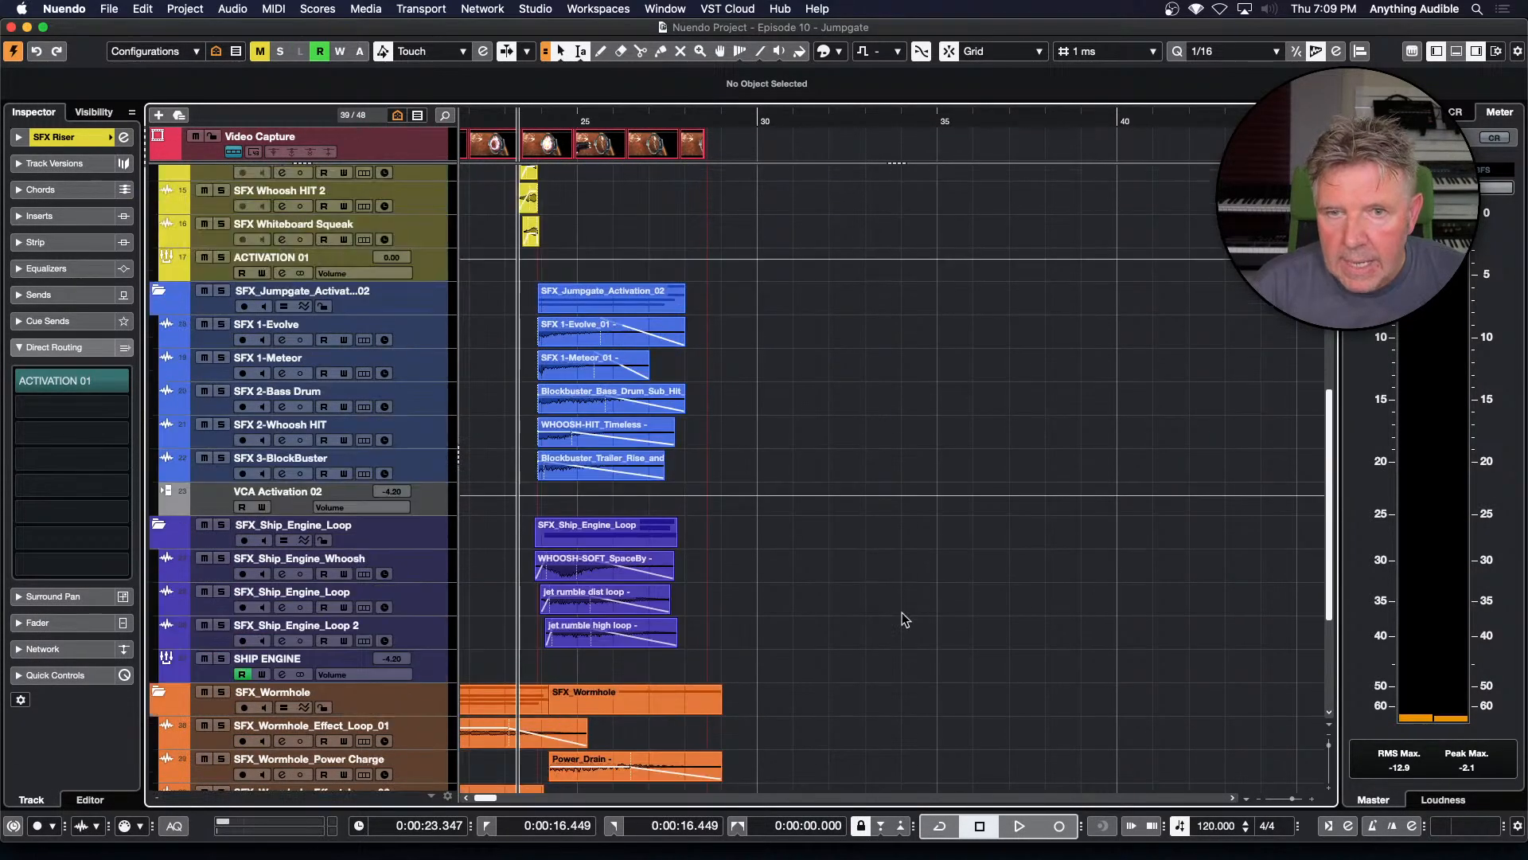
{"action": "left_click", "coordinate": [434, 345]}
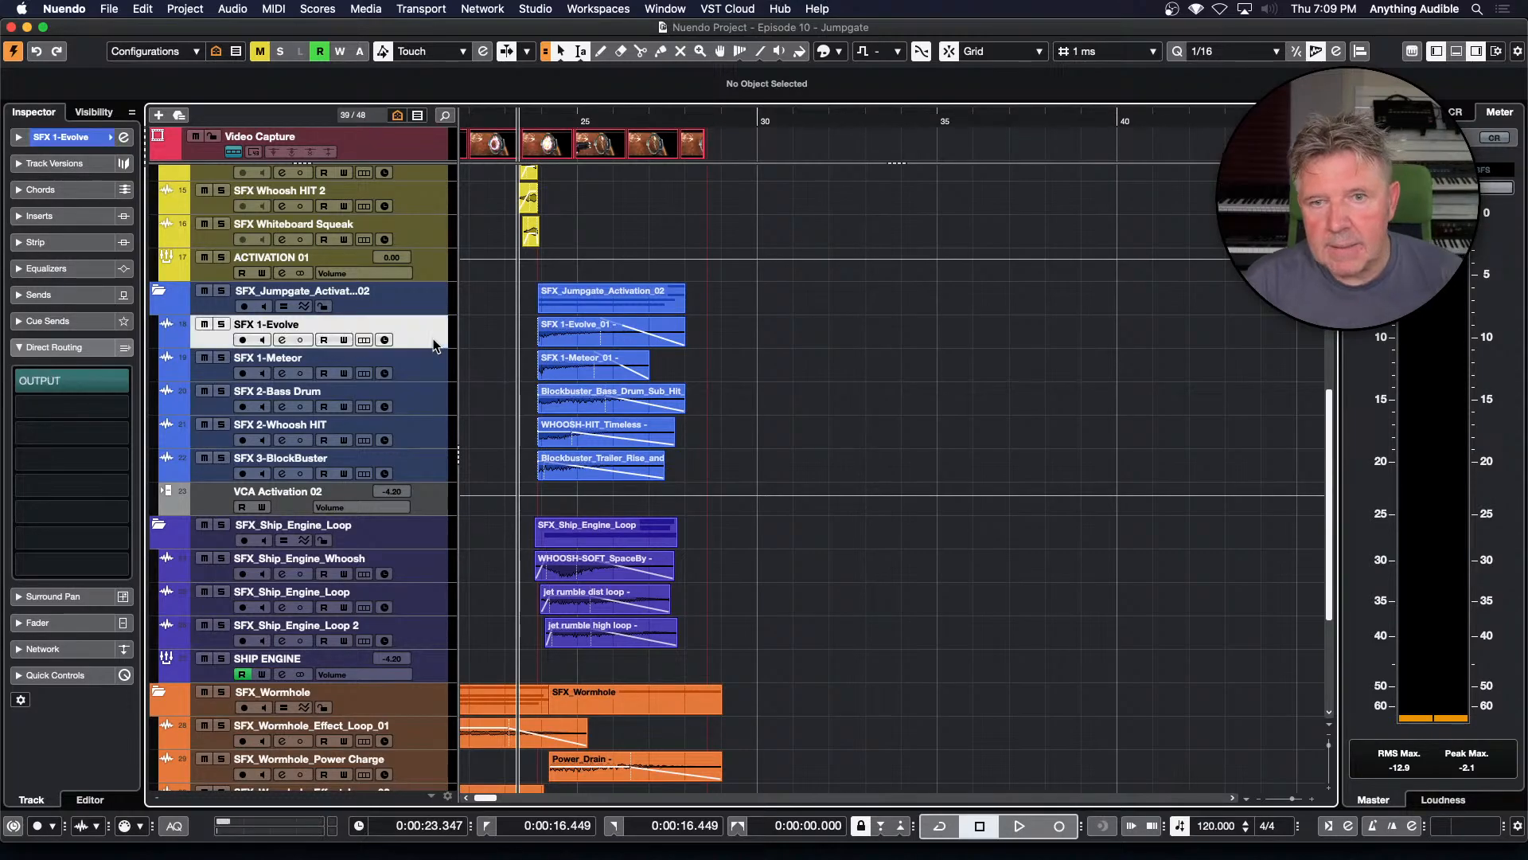
{"action": "left_click", "coordinate": [439, 466], "text": "shift"}
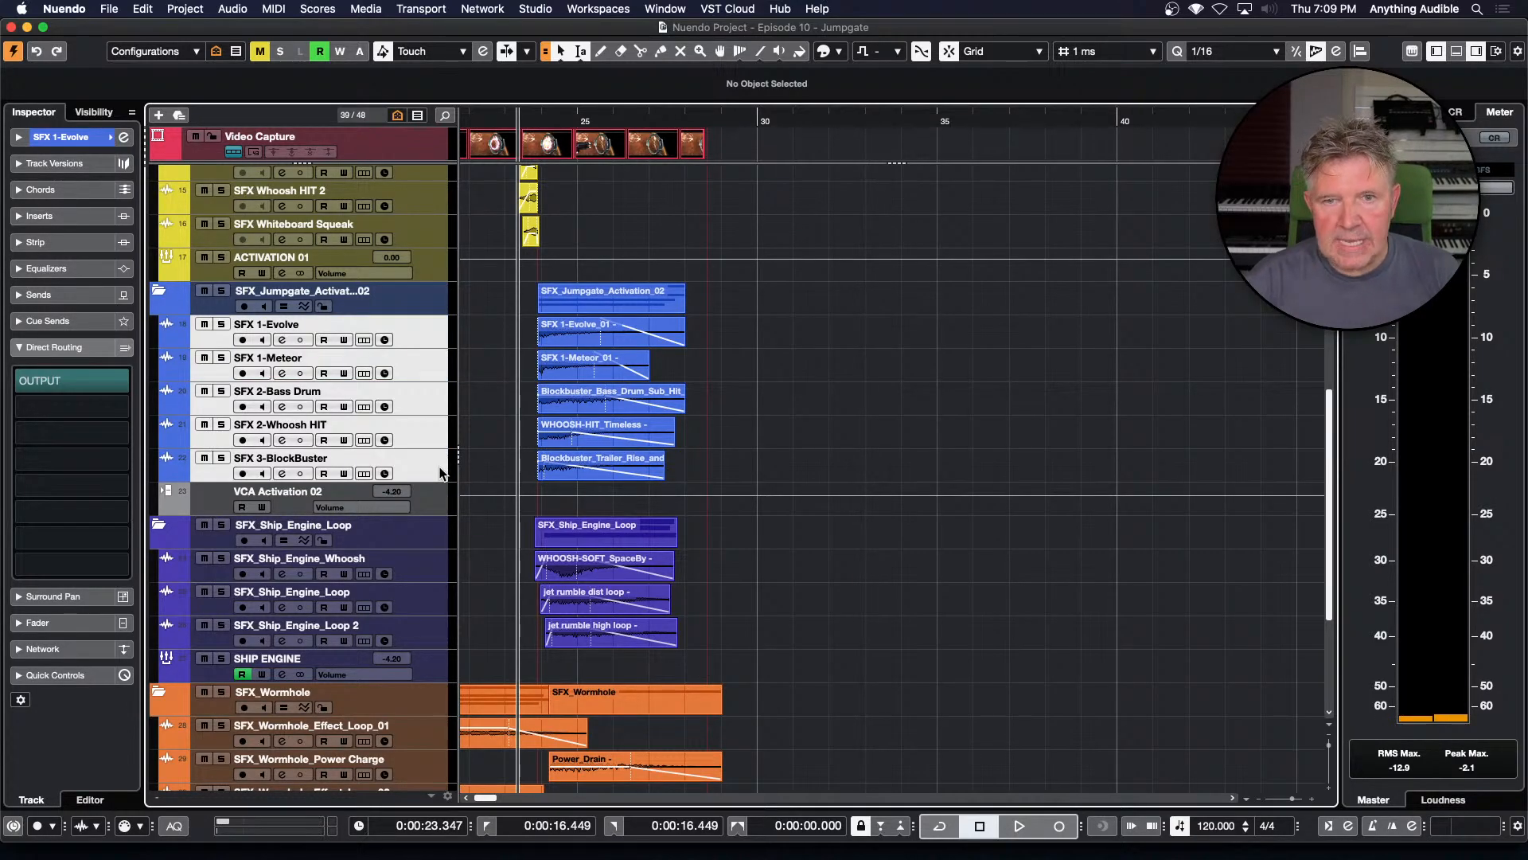
{"action": "right_click", "coordinate": [439, 466]}
{"action": "mouse_move", "coordinate": [558, 475]}
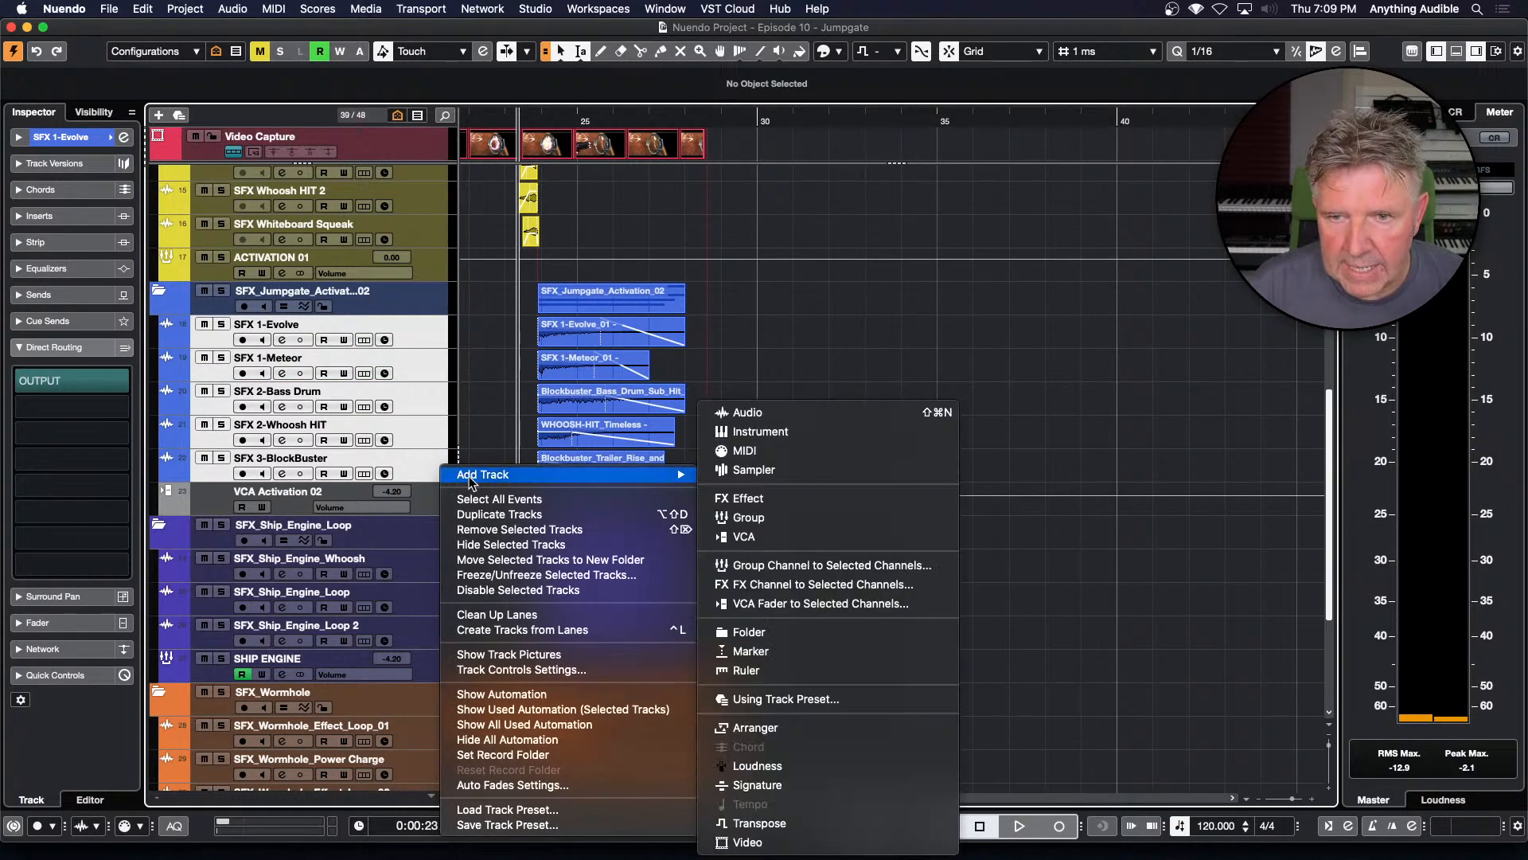
{"action": "left_click", "coordinate": [823, 567]}
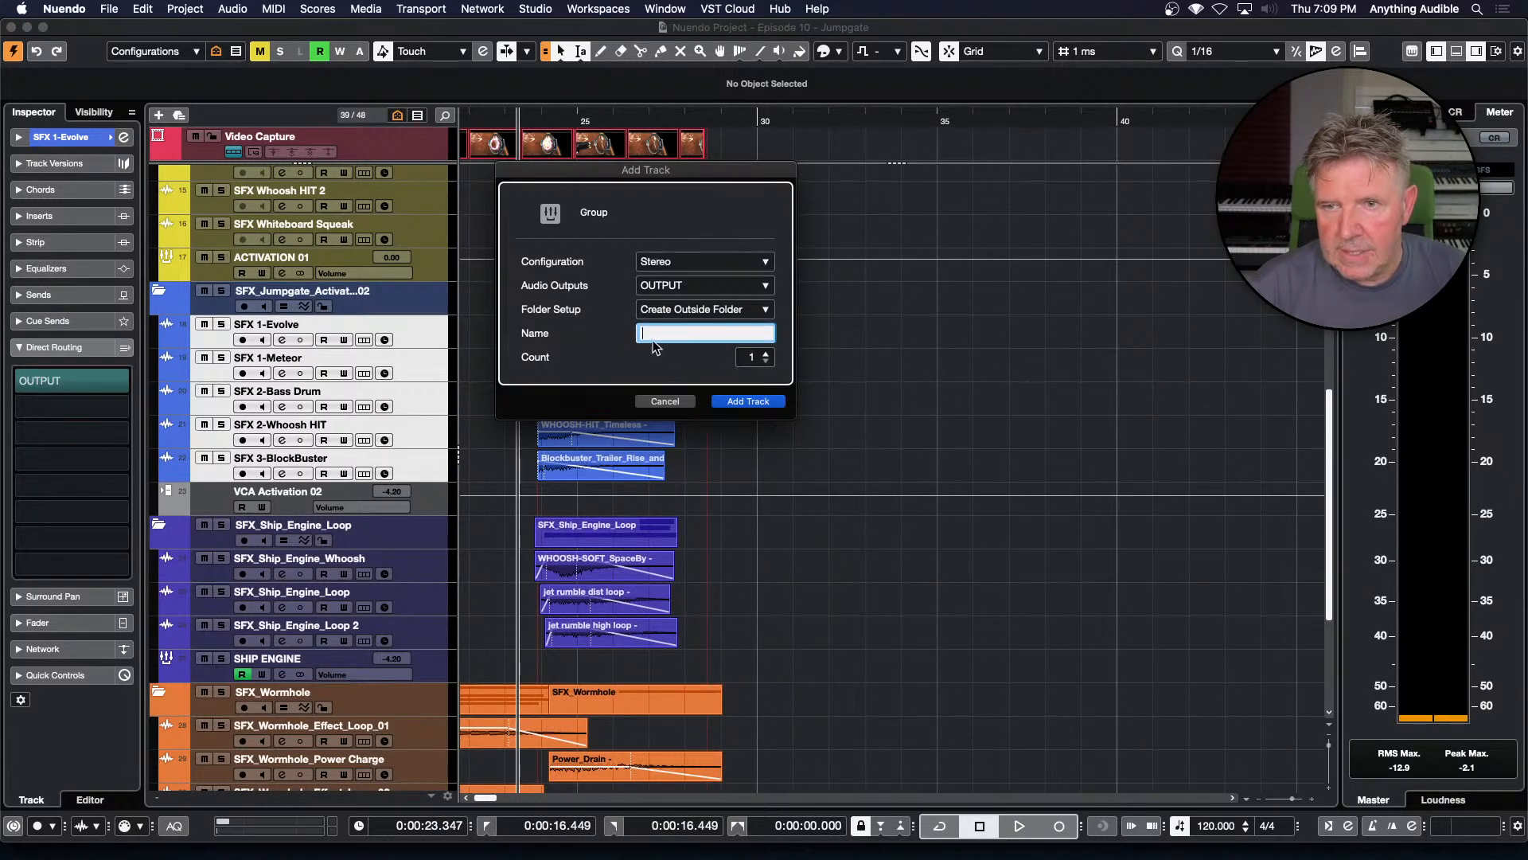
{"action": "key", "text": "super+v"}
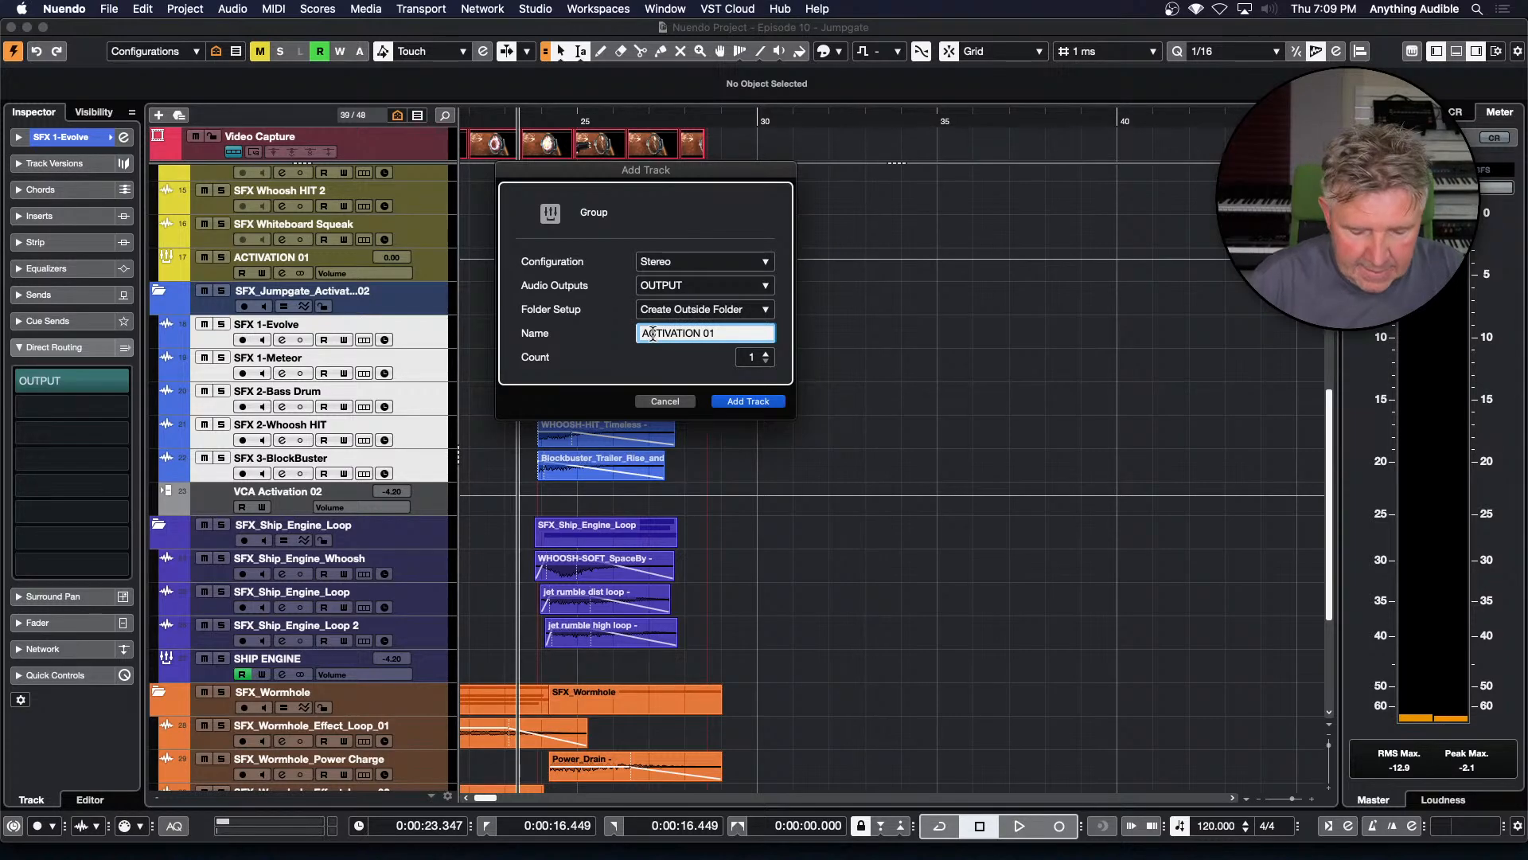
{"action": "key", "text": "BackSpace"}
{"action": "type", "text": "2"}
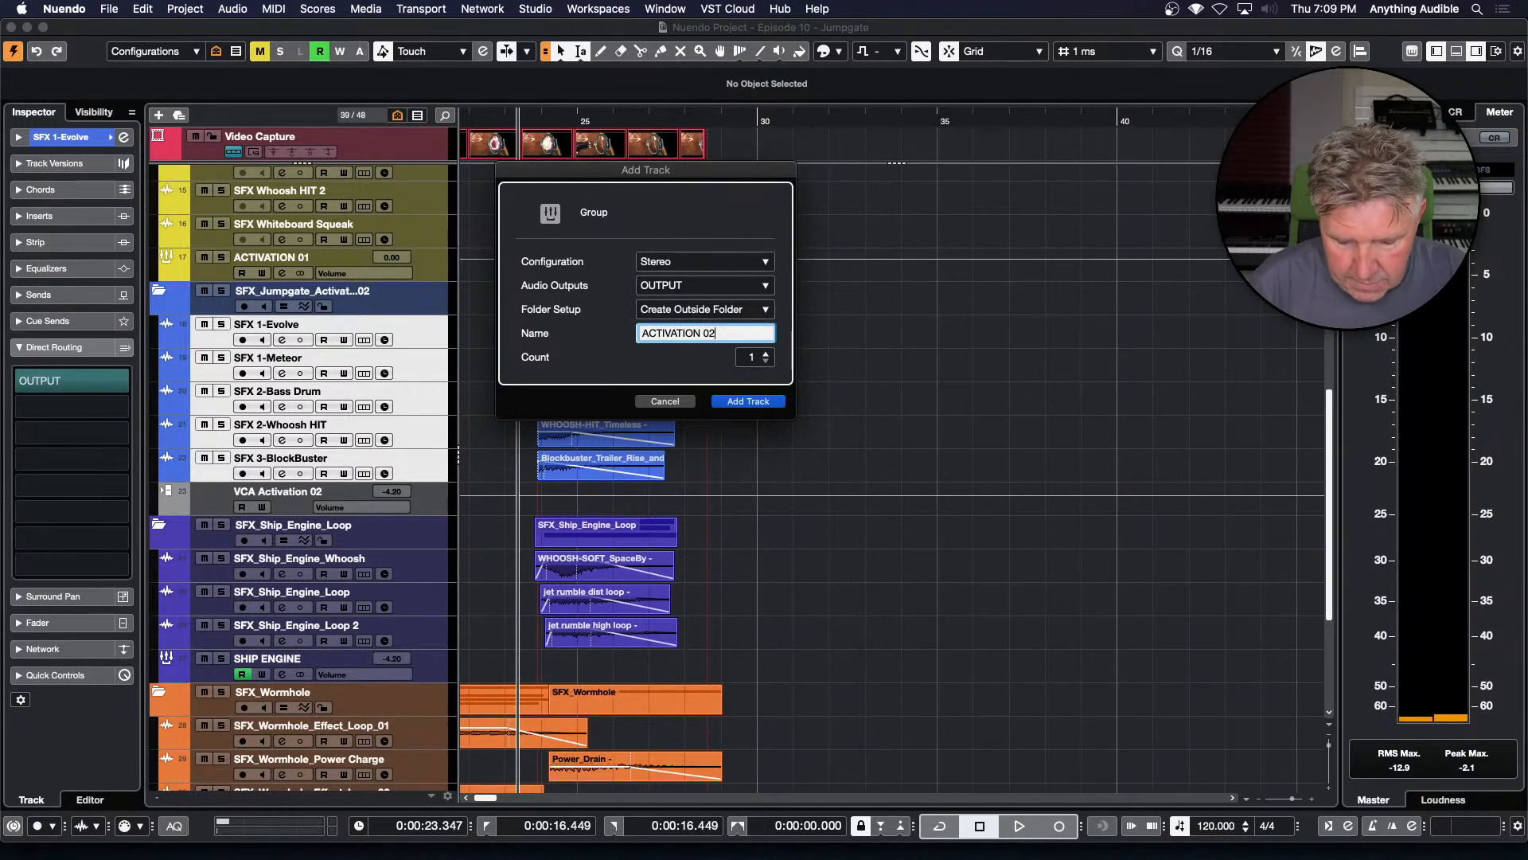
{"action": "key", "text": "Return"}
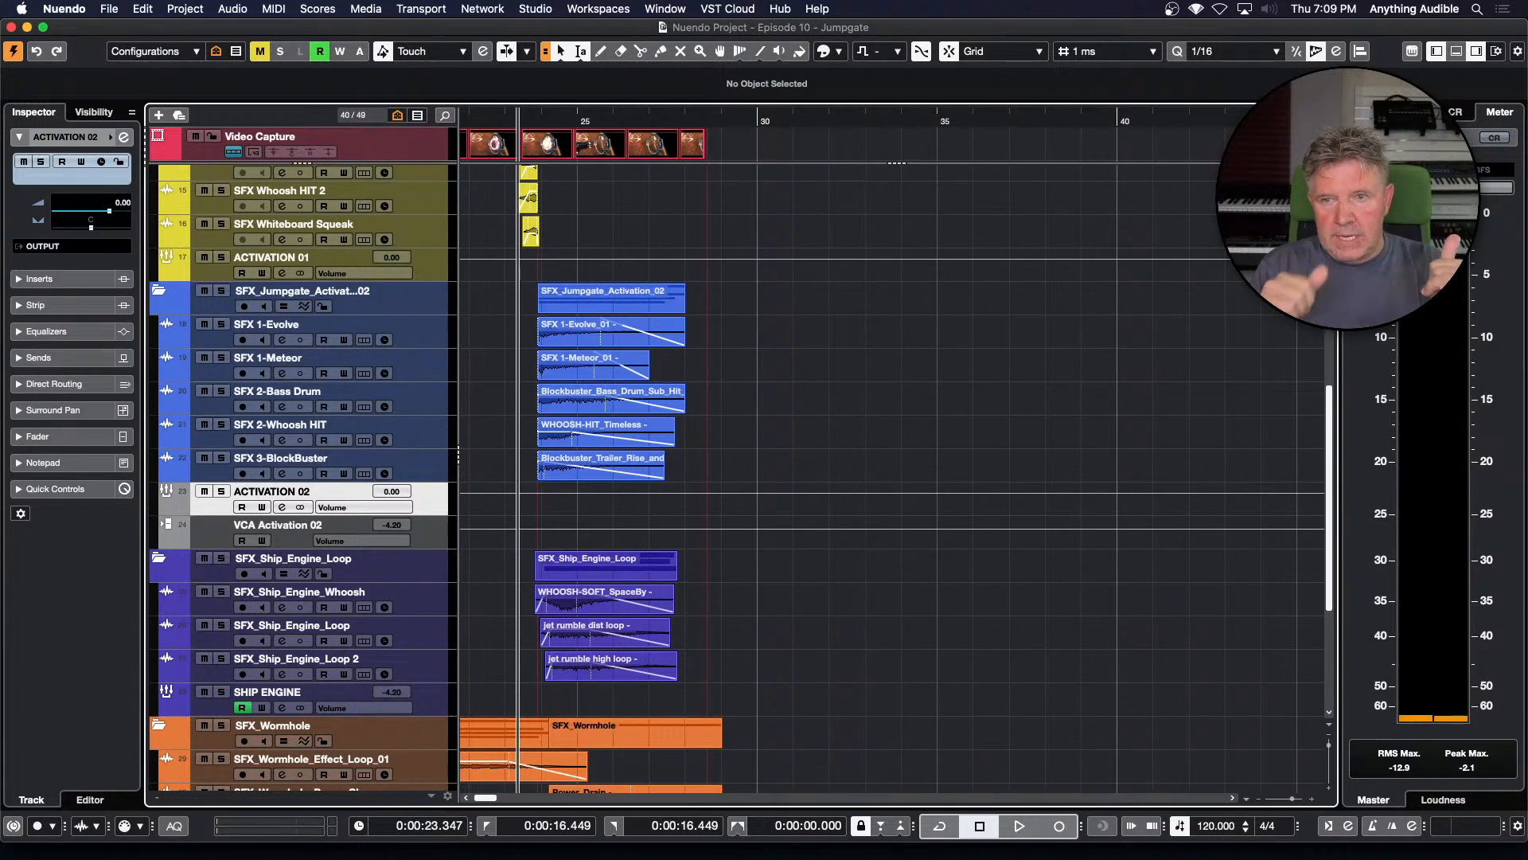
Audition the ACTIVATION 02 group in solo from 0:00:23.347 and stop playback
{"action": "left_click", "coordinate": [222, 492]}
{"action": "key", "text": "space"}
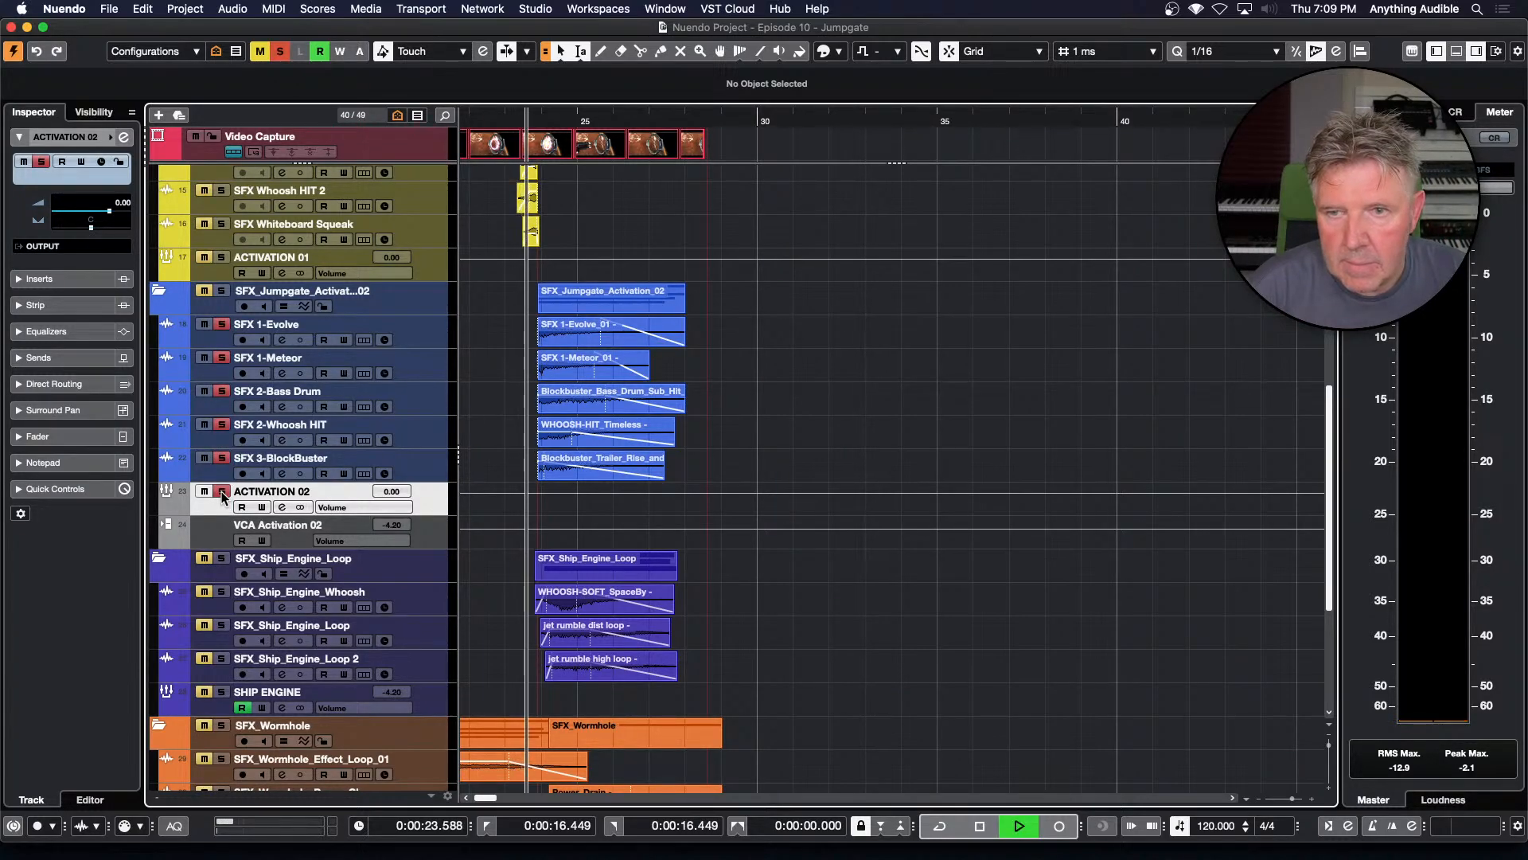
{"action": "key", "text": "space"}
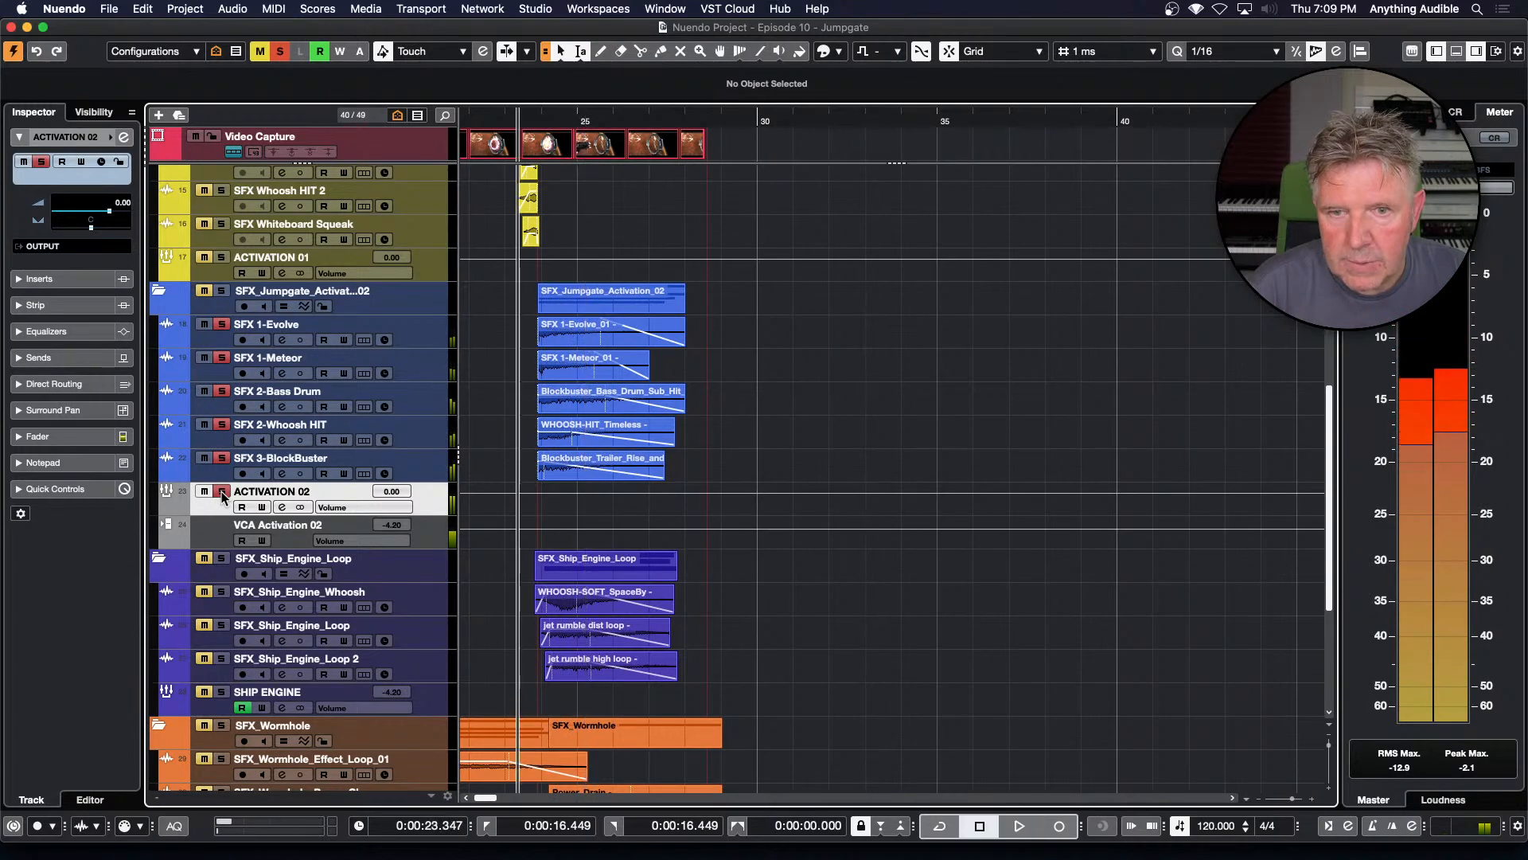
Colour the ACTIVATION 02 group the same blue as SFX 3-BlockBuster and clear the solo on the group and its tracks
{"action": "left_click", "coordinate": [222, 478]}
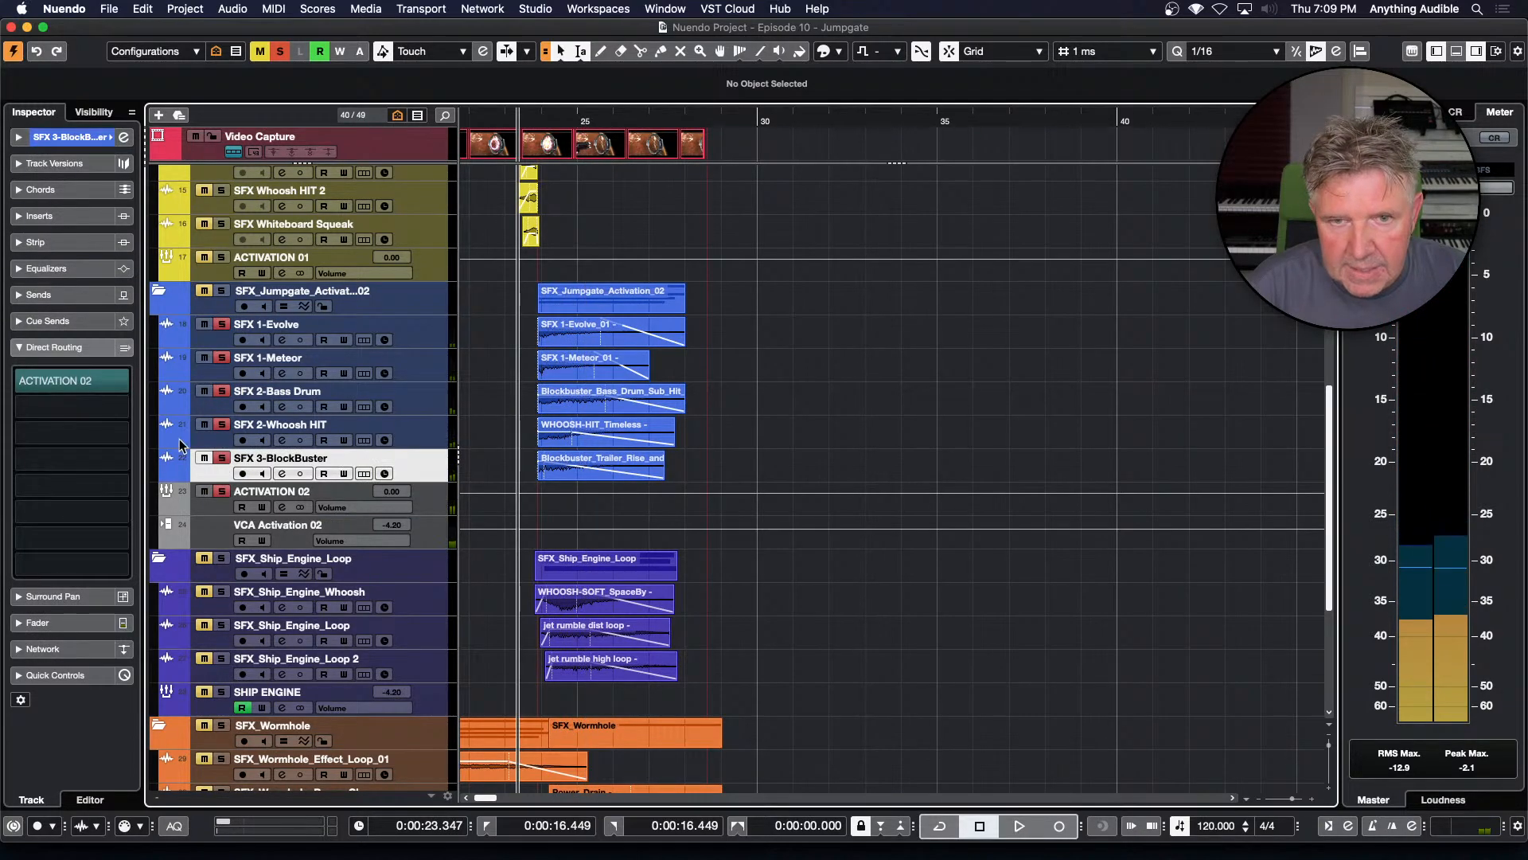
{"action": "left_click", "coordinate": [200, 445]}
{"action": "left_click", "coordinate": [195, 497]}
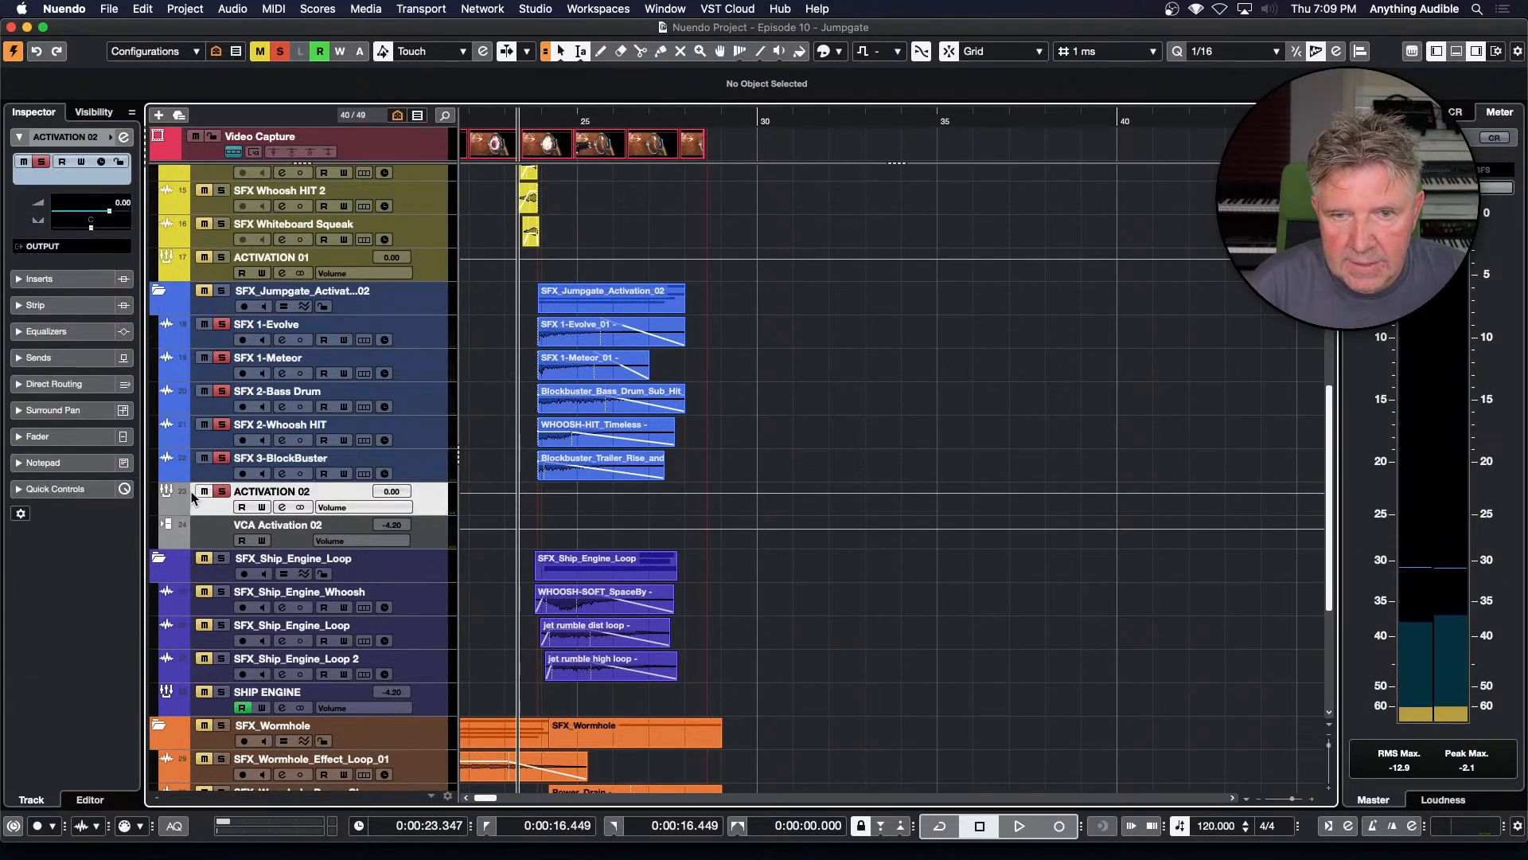
{"action": "left_click", "coordinate": [180, 478]}
{"action": "left_click", "coordinate": [180, 478]}
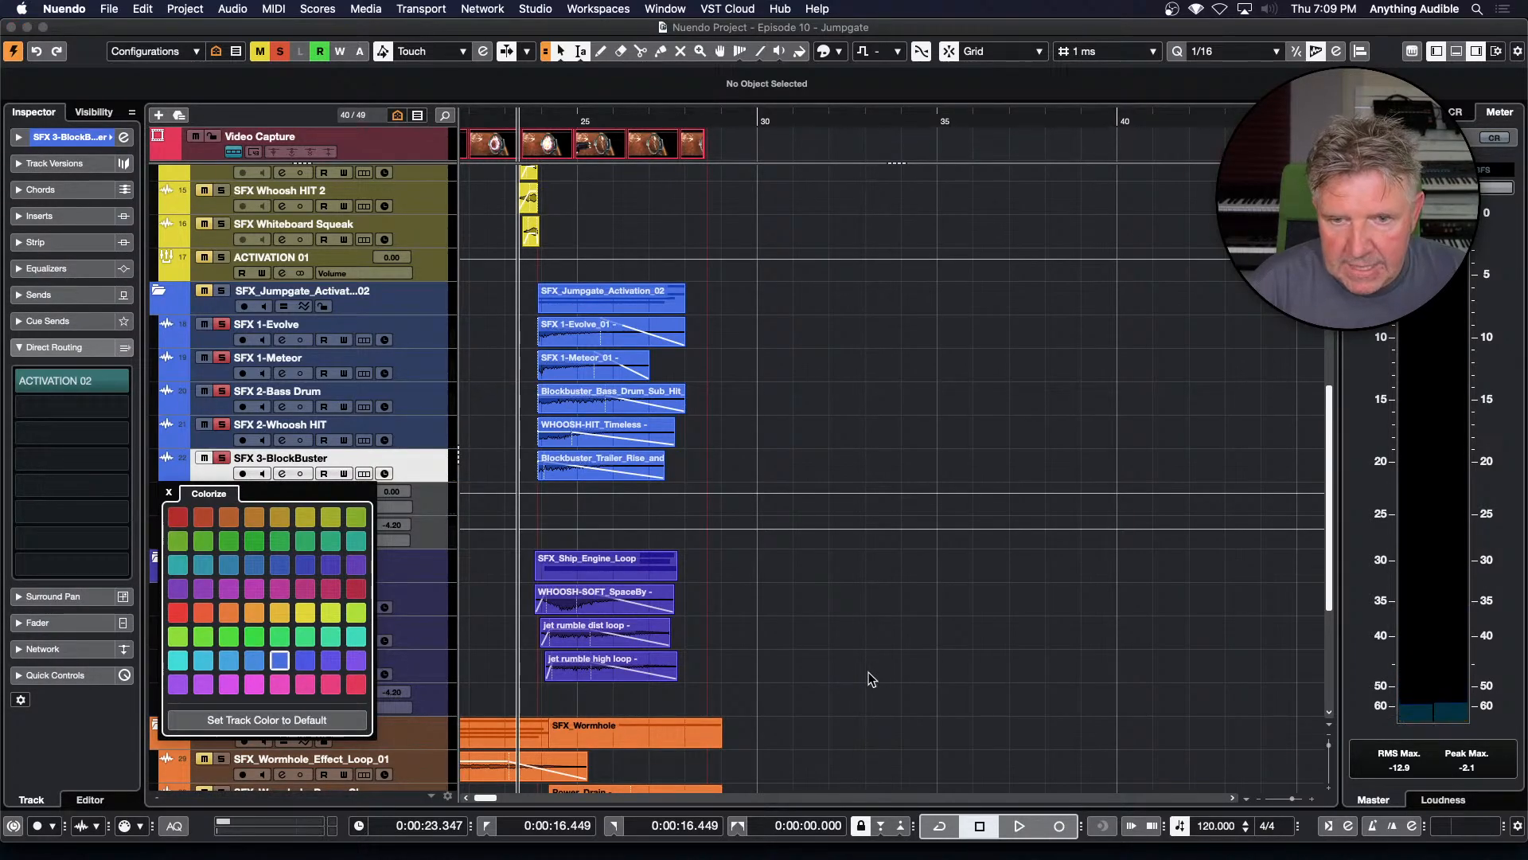
{"action": "left_click", "coordinate": [502, 450]}
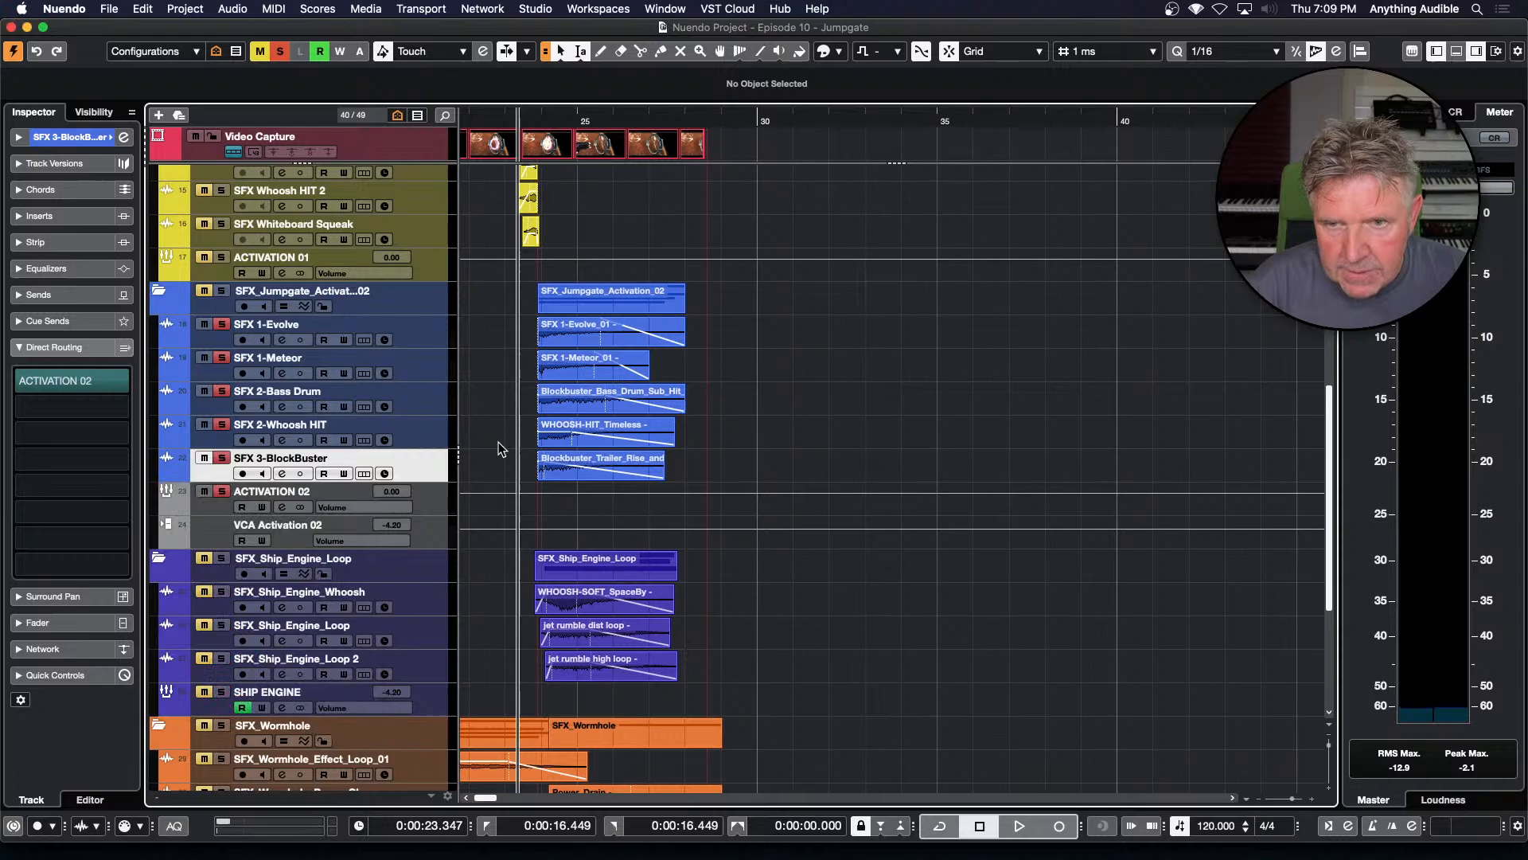
{"action": "left_click", "coordinate": [182, 506]}
{"action": "left_click", "coordinate": [182, 505]}
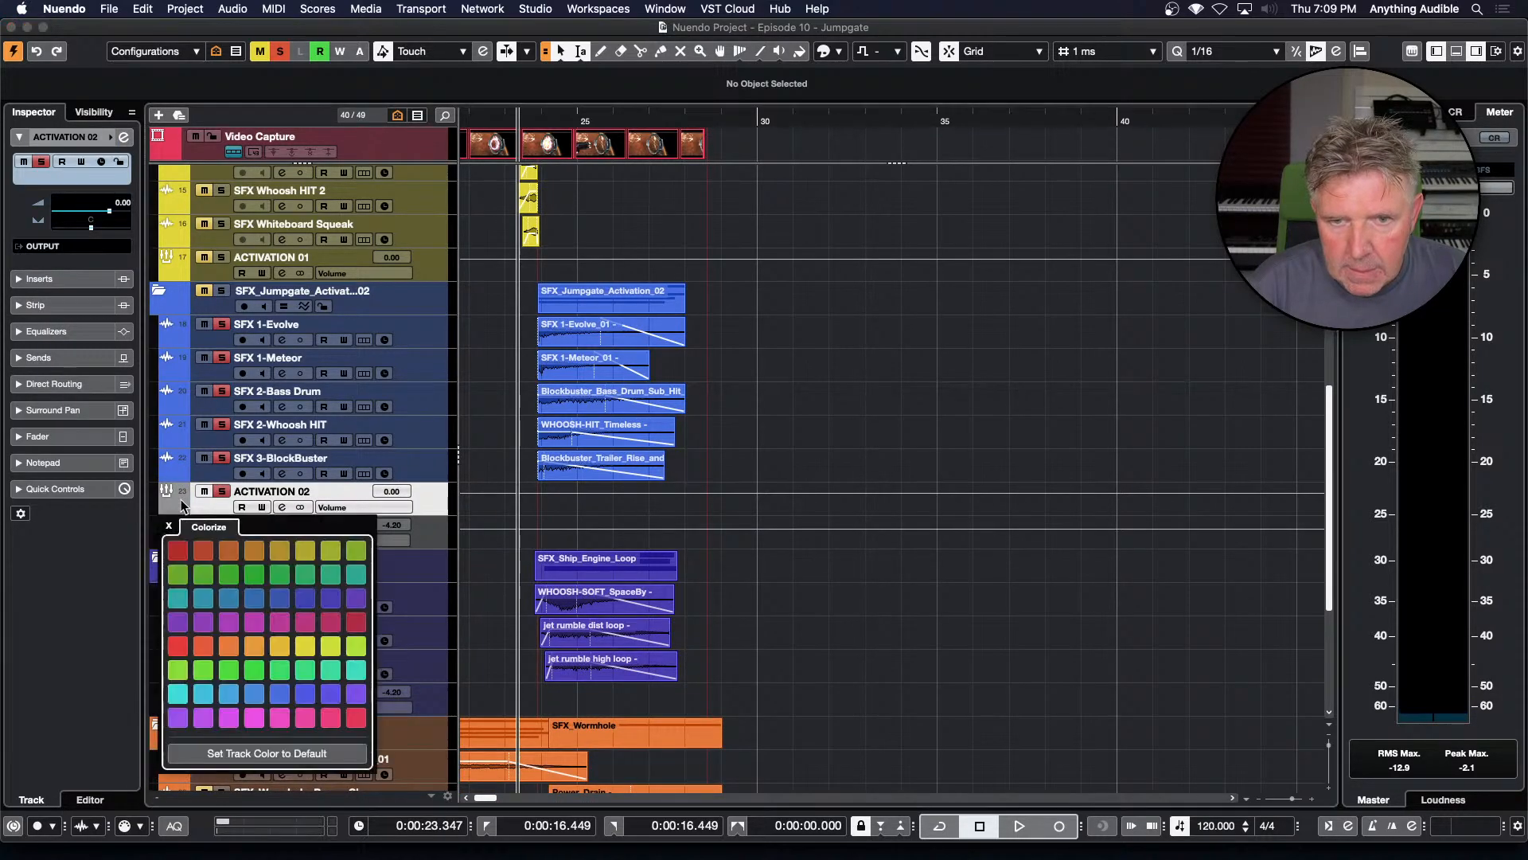
{"action": "left_click", "coordinate": [284, 704]}
{"action": "left_click", "coordinate": [819, 673]}
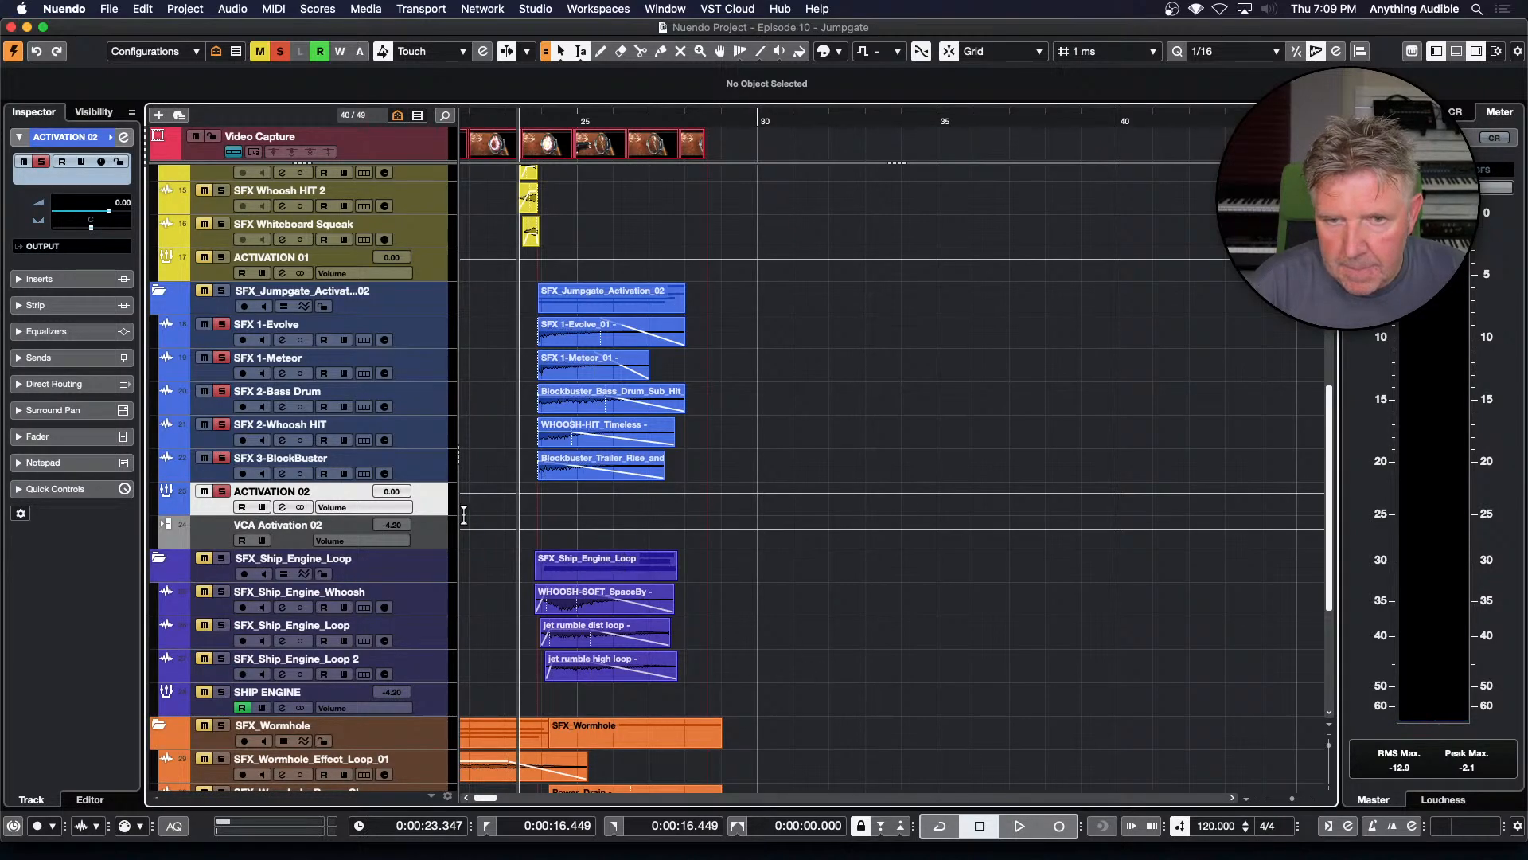
{"action": "left_click", "coordinate": [222, 492]}
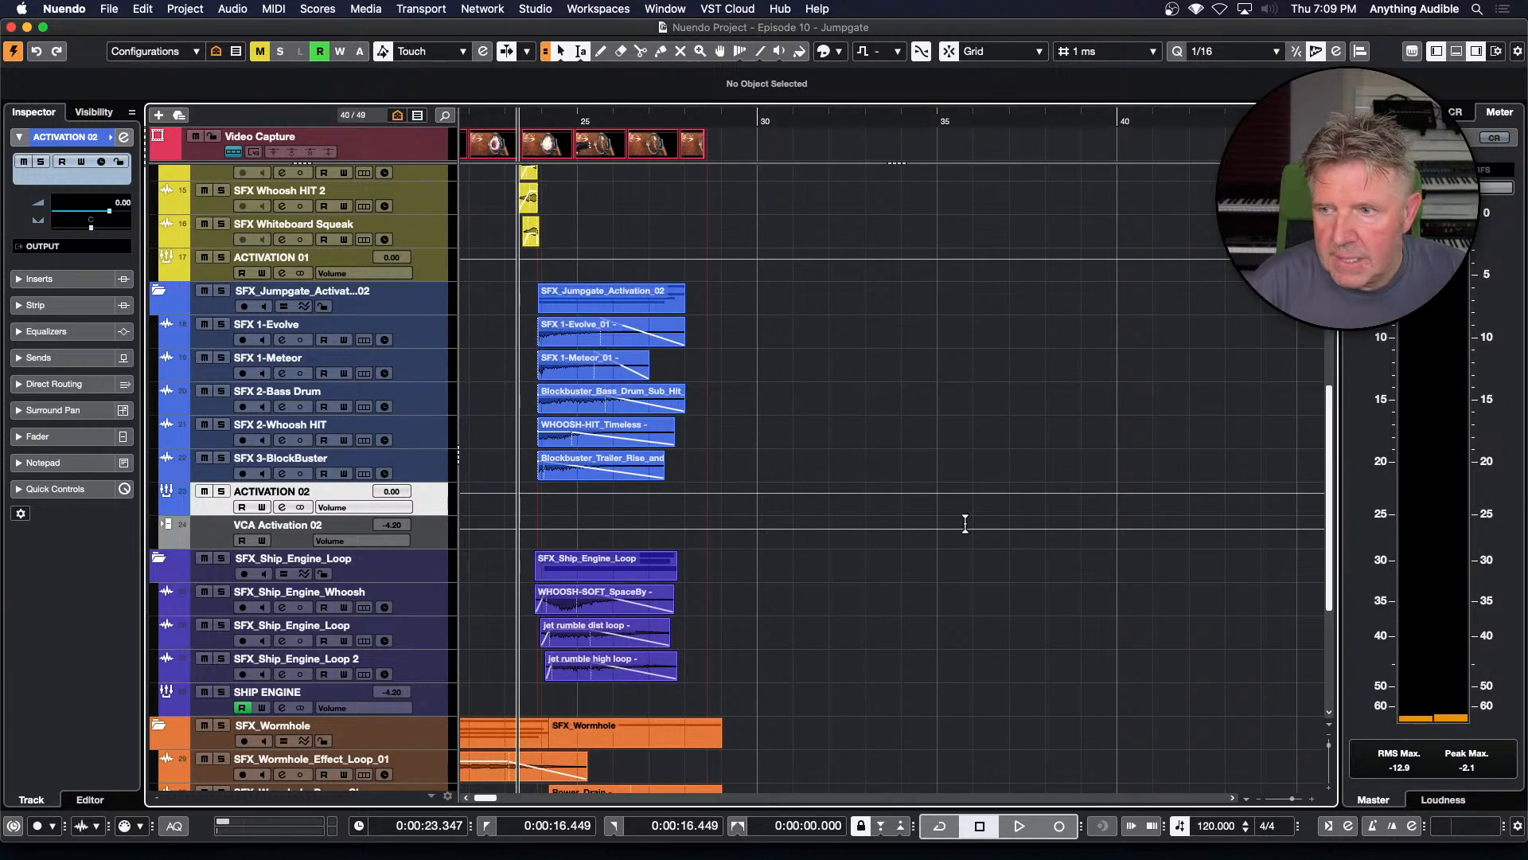
Open the audio mixdown export settings and remove the existing Cycle Marker job from the export queue
{"action": "scroll", "coordinate": [966, 523], "scroll_direction": "up", "scroll_amount": 5}
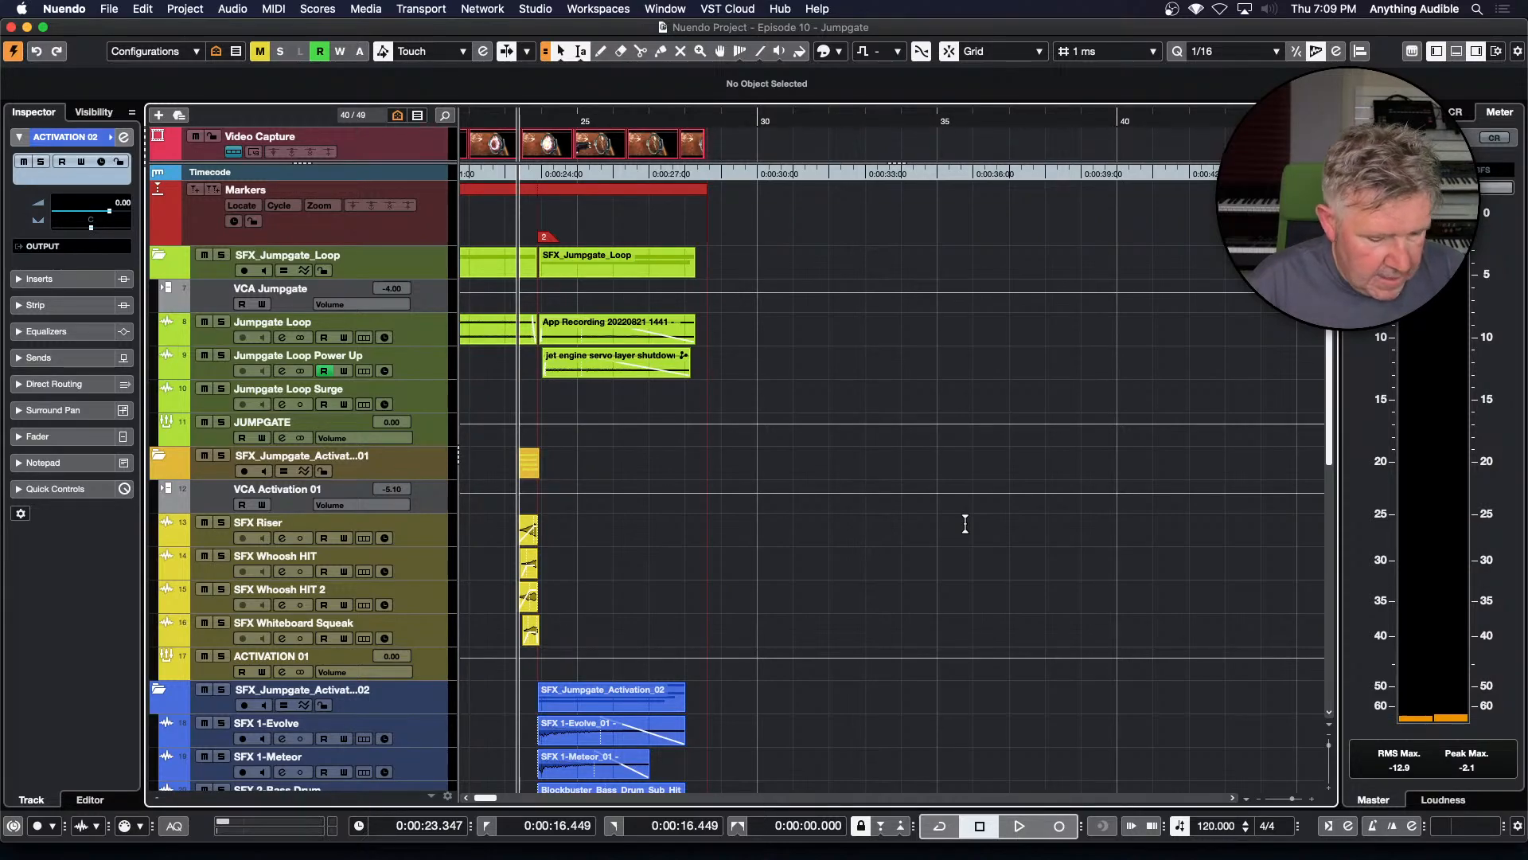
{"action": "key", "text": "super+e"}
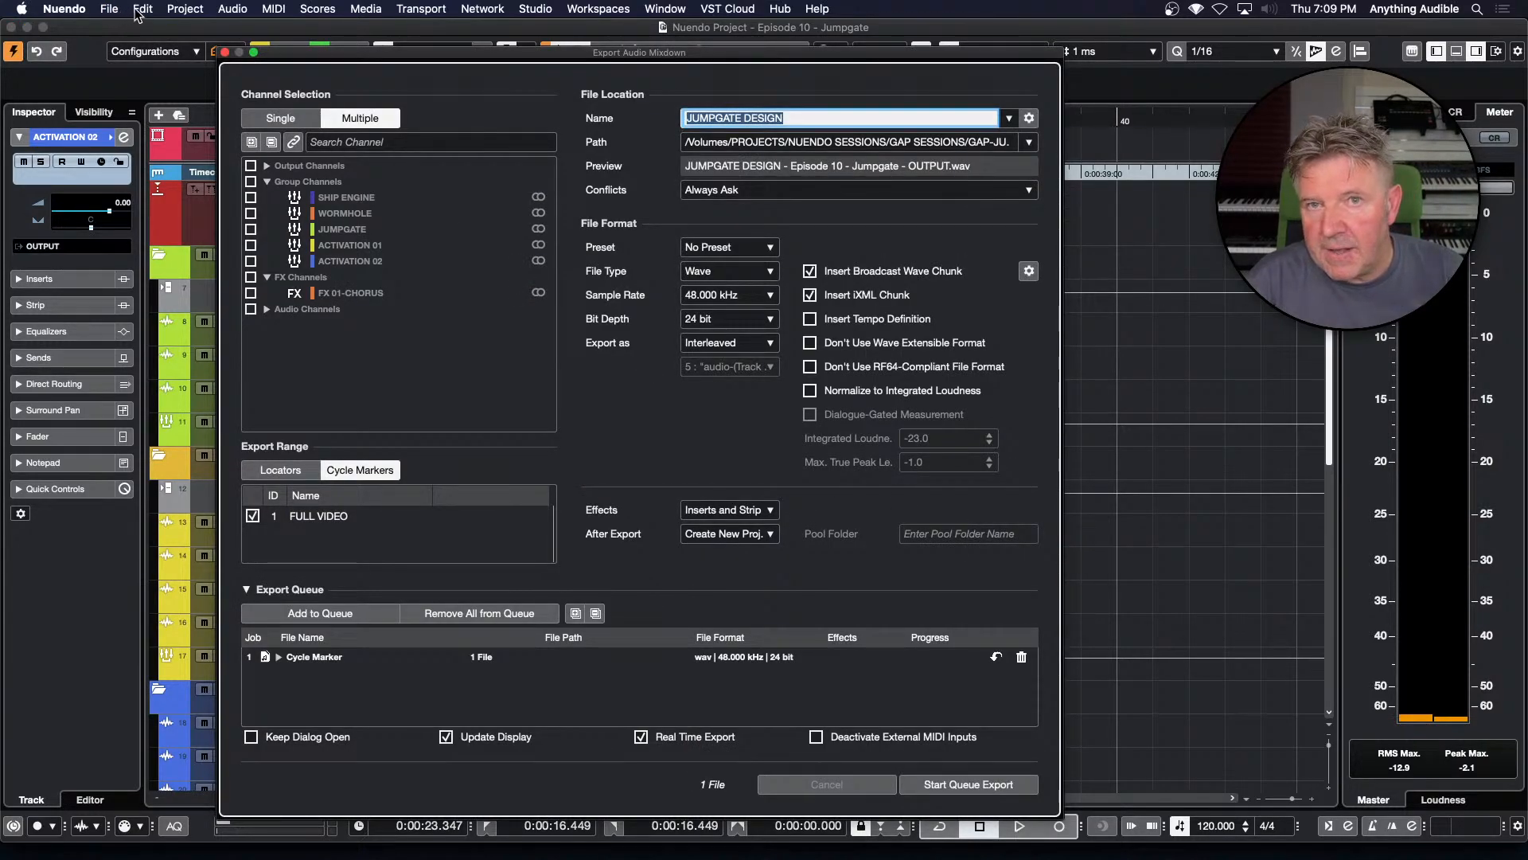
{"action": "left_click", "coordinate": [109, 10]}
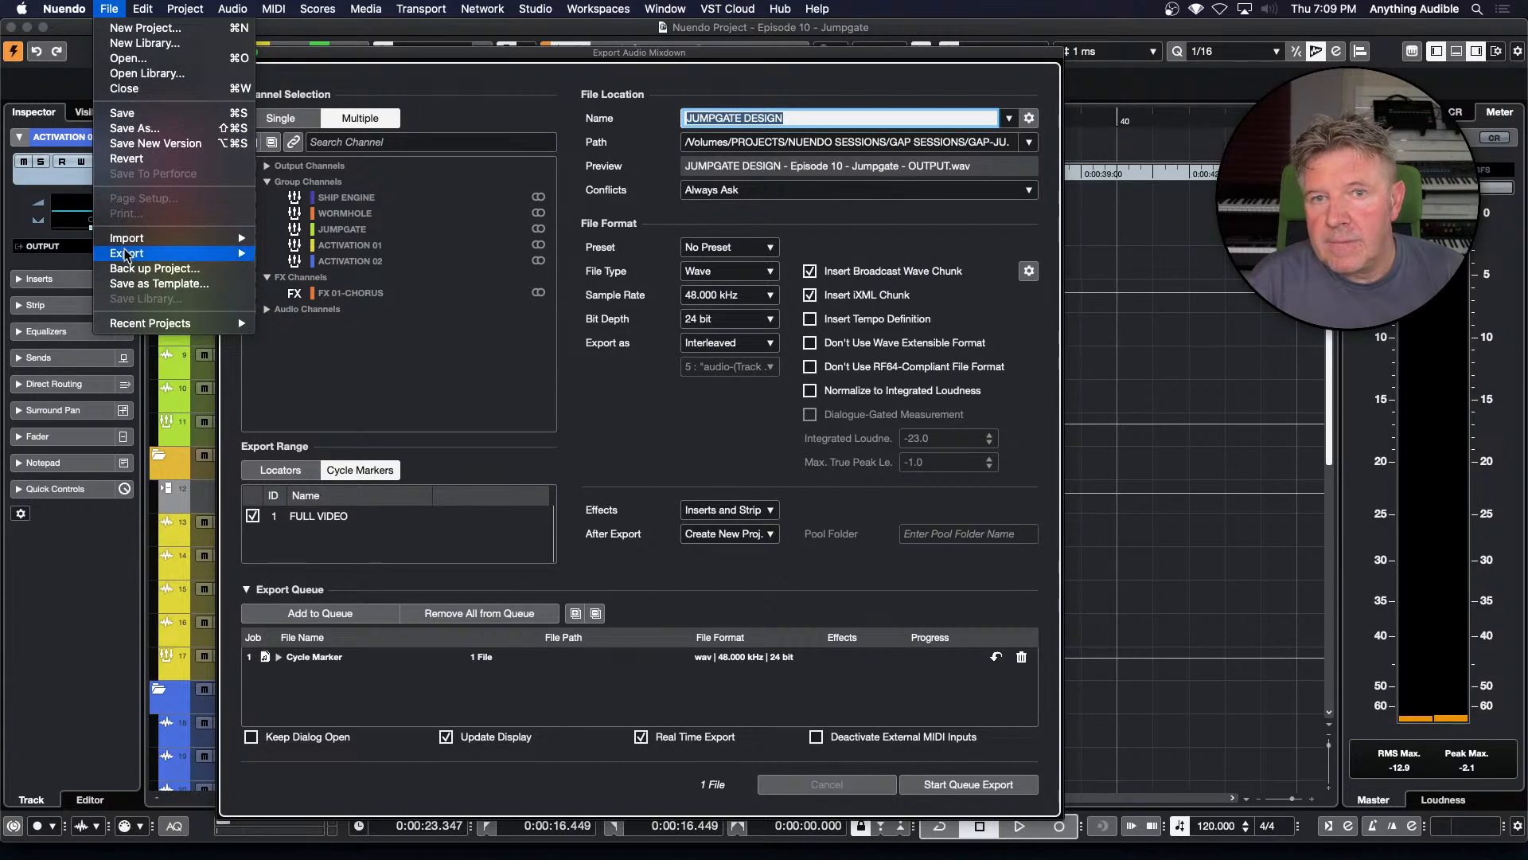
{"action": "mouse_move", "coordinate": [125, 255]}
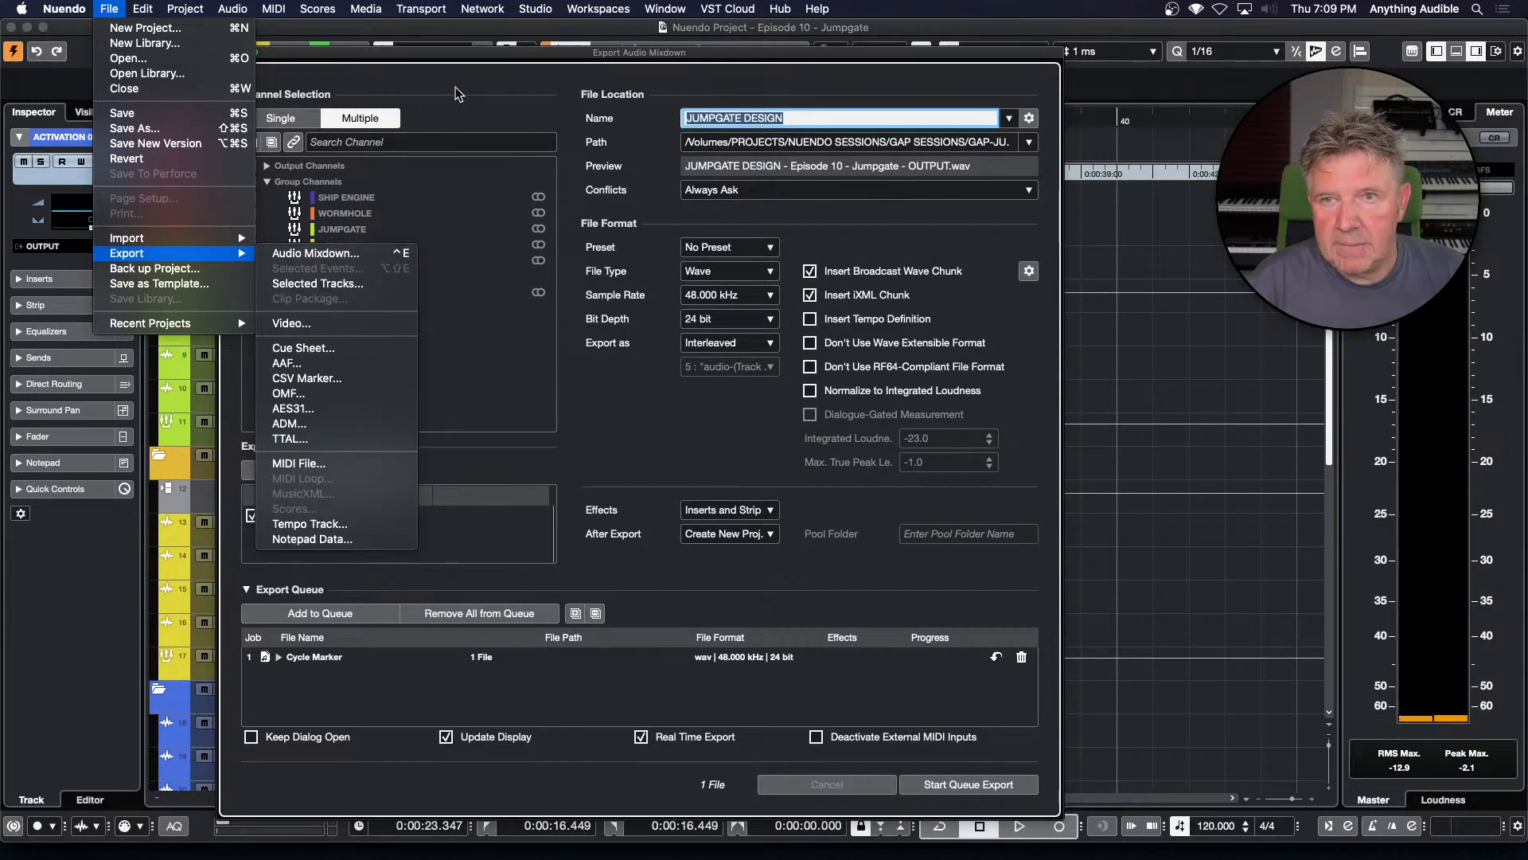
{"action": "left_click", "coordinate": [463, 53]}
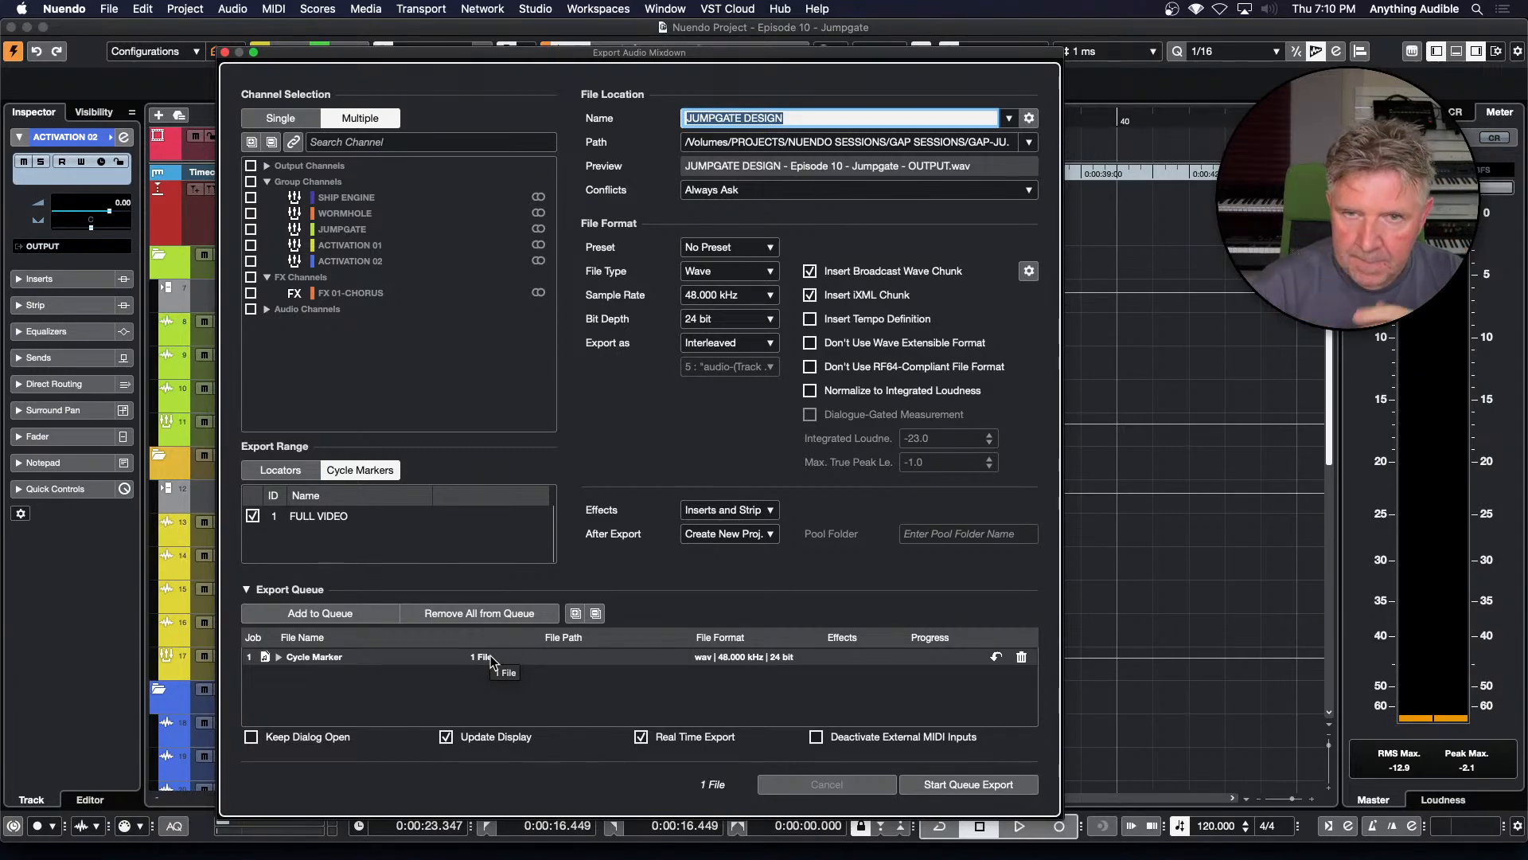
{"action": "left_click", "coordinate": [487, 613]}
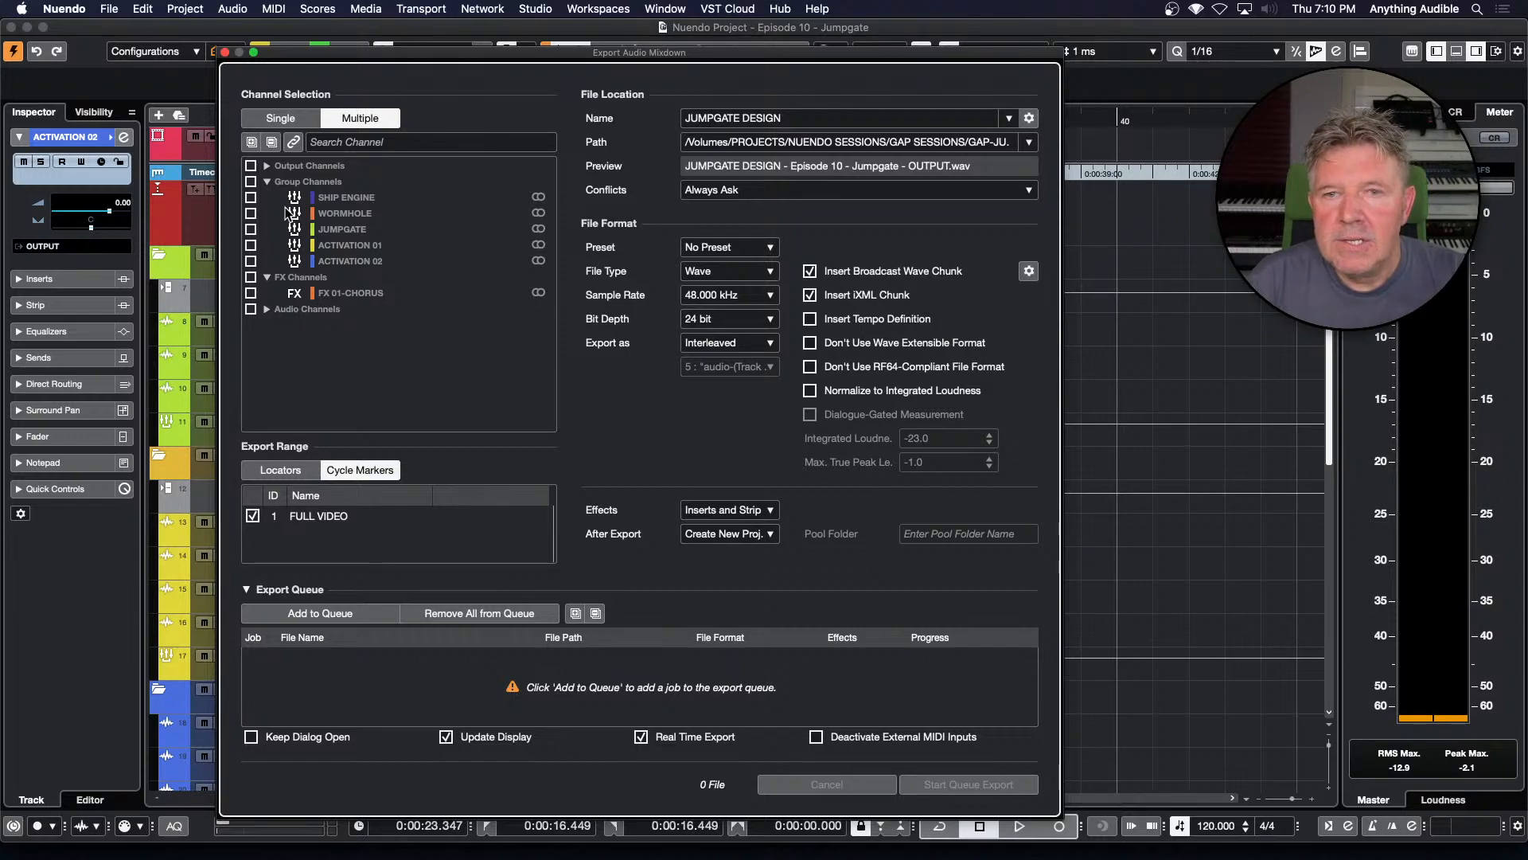
Select all group channels plus FX 01-CHORUS for export, review the effects options and keep Inserts and Strip
{"action": "left_click", "coordinate": [252, 182]}
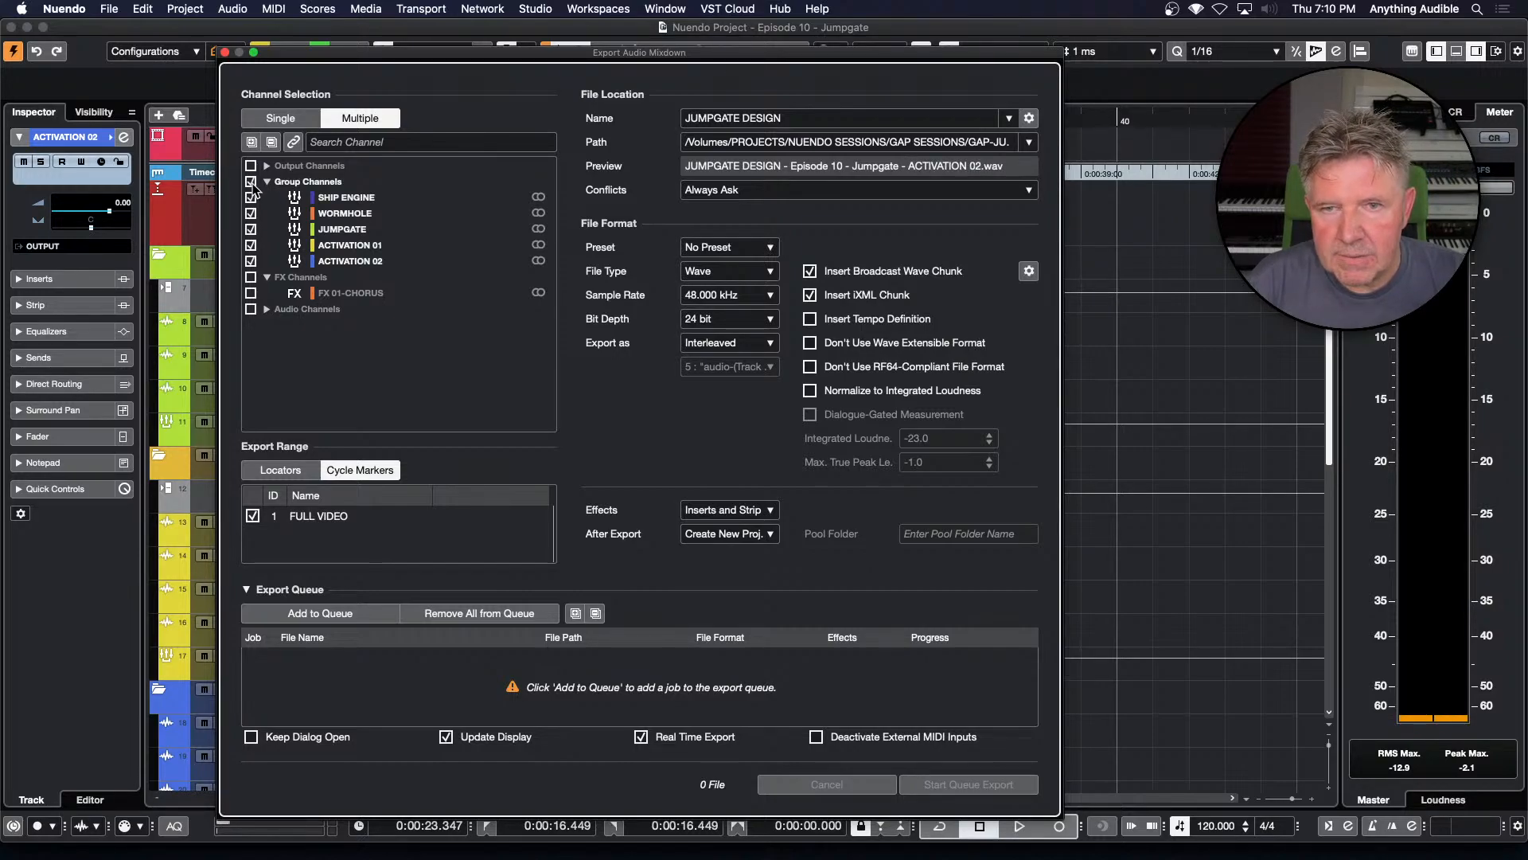
{"action": "left_click", "coordinate": [251, 293]}
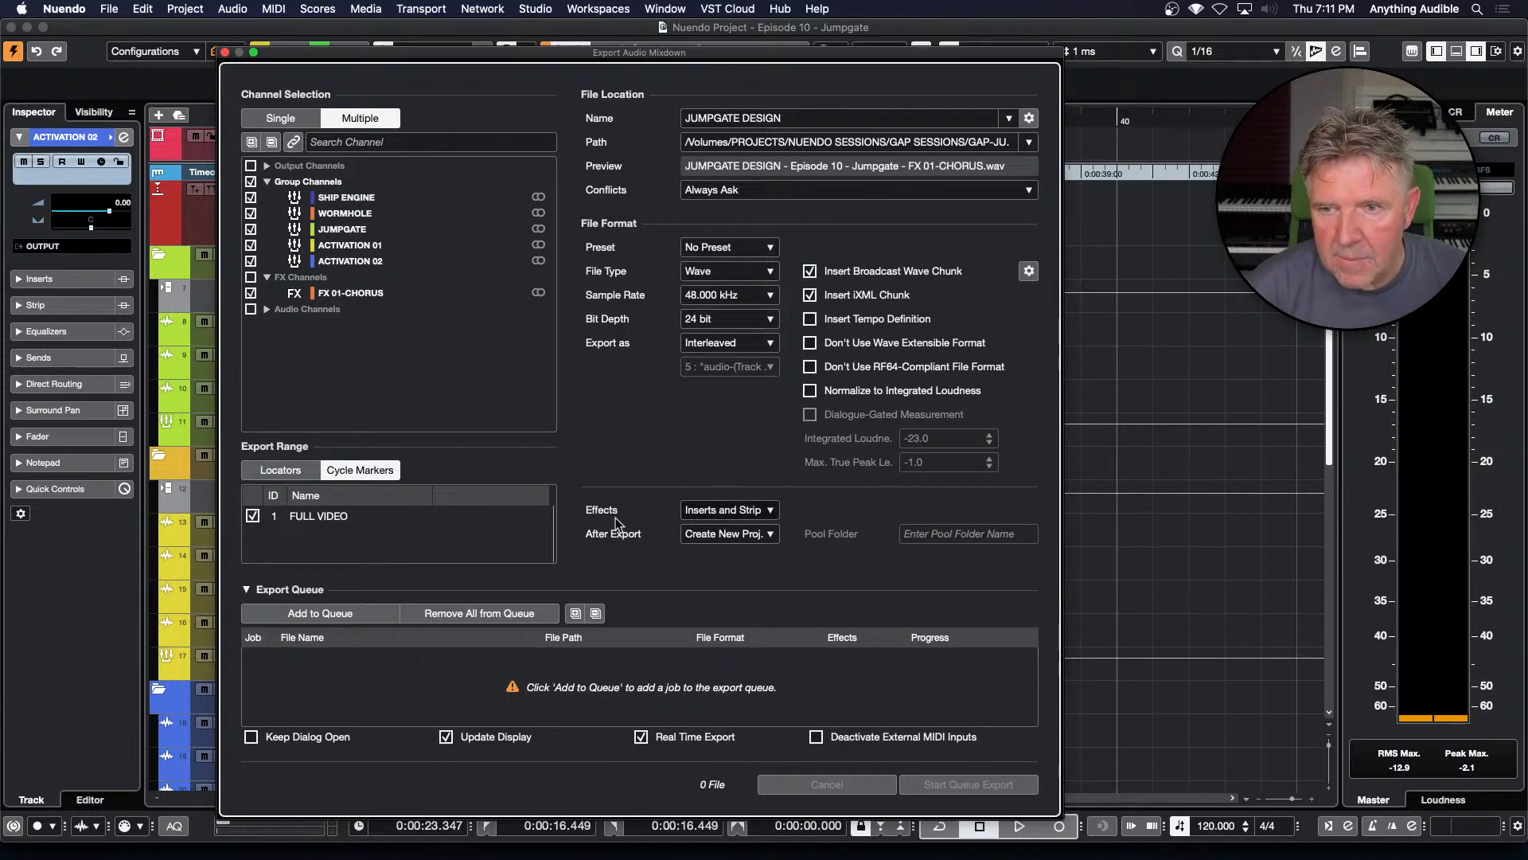
{"action": "mouse_move", "coordinate": [615, 519]}
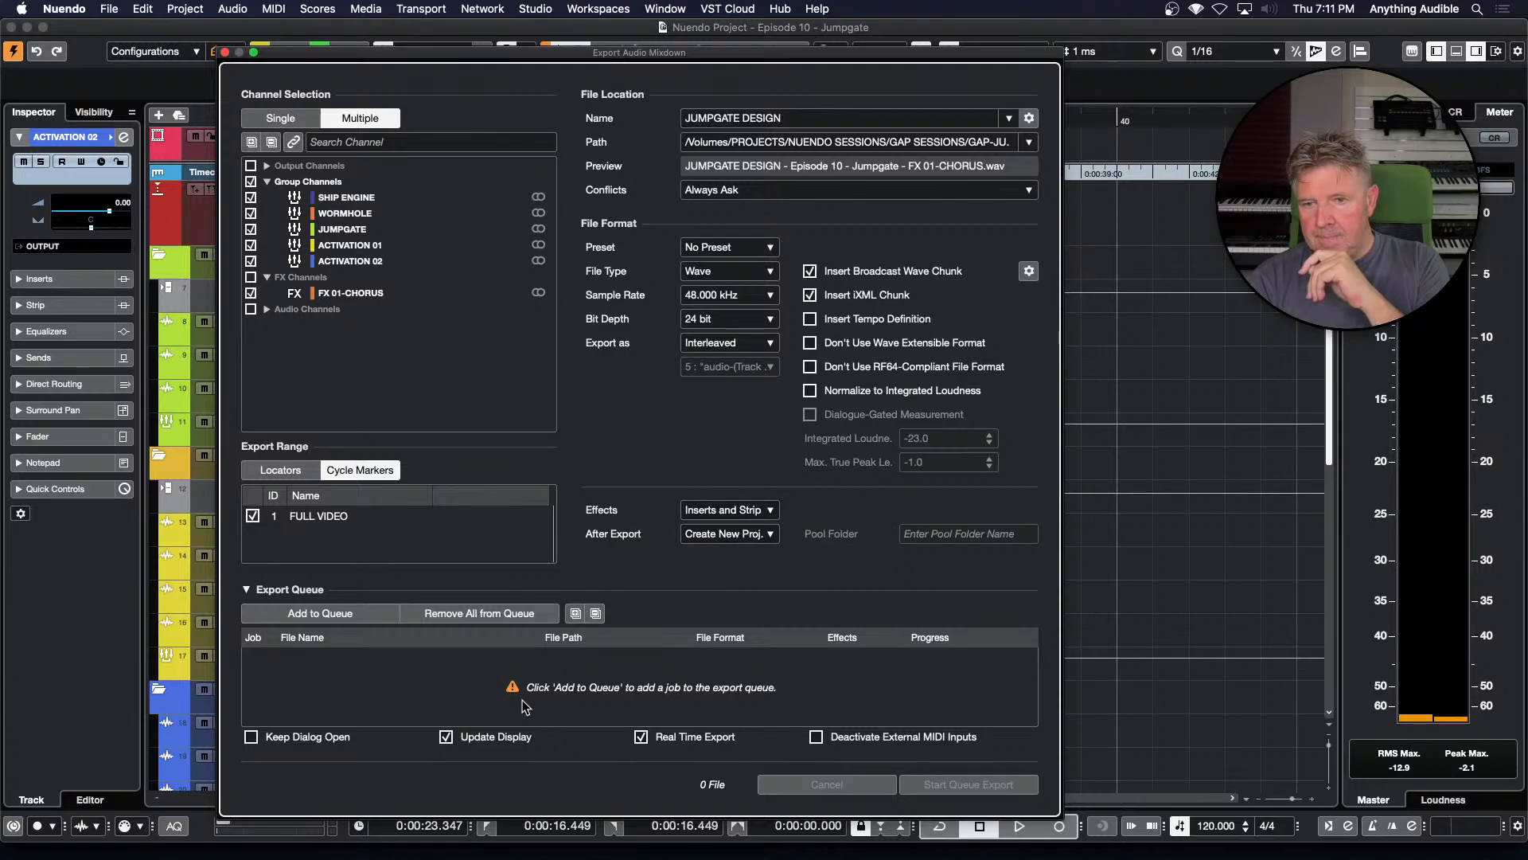
{"action": "left_click", "coordinate": [714, 508]}
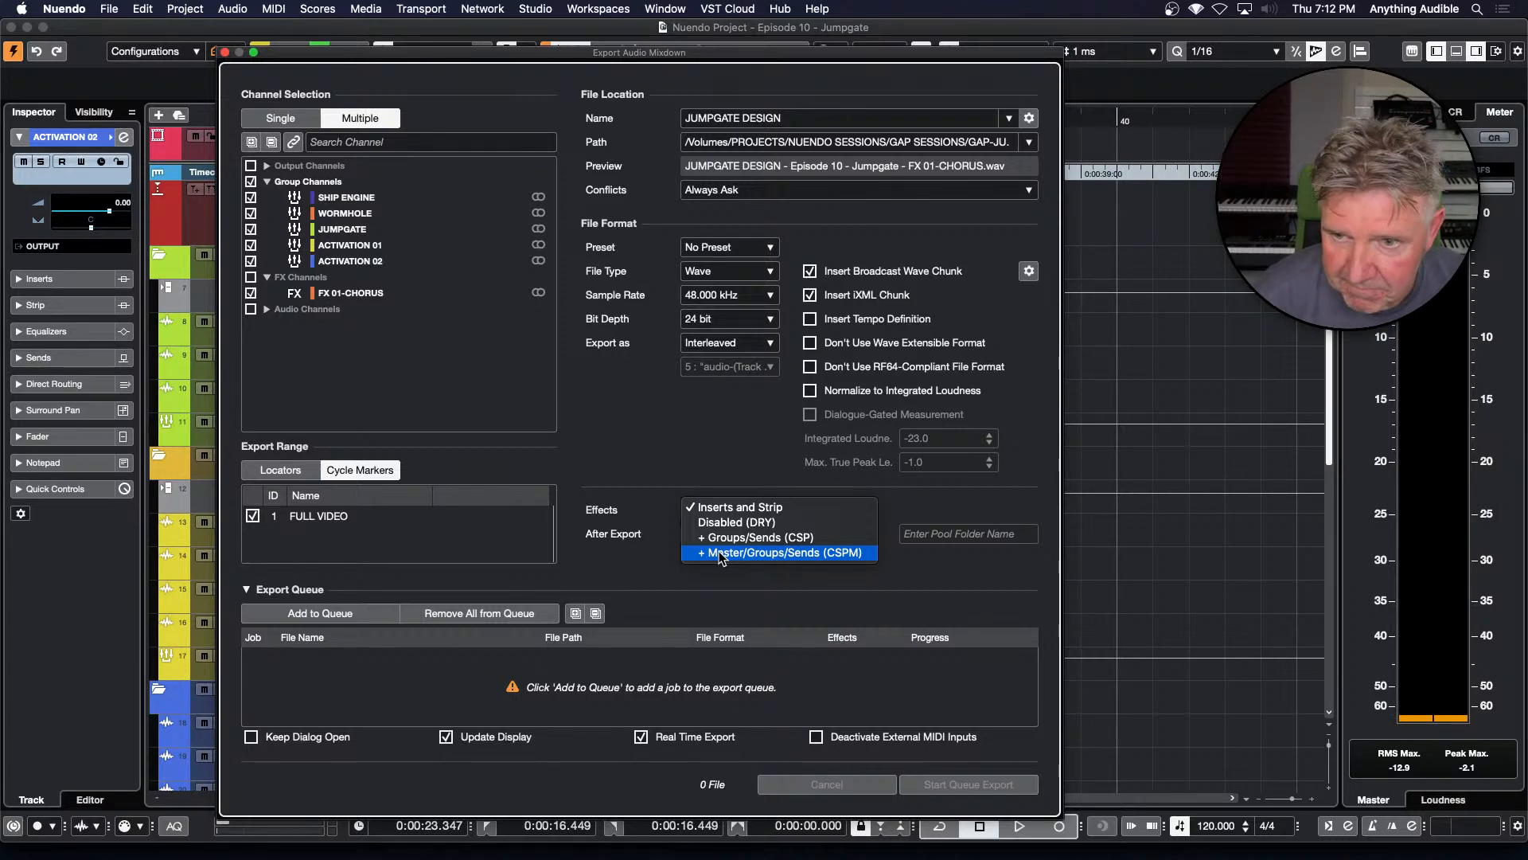
{"action": "left_click", "coordinate": [682, 430]}
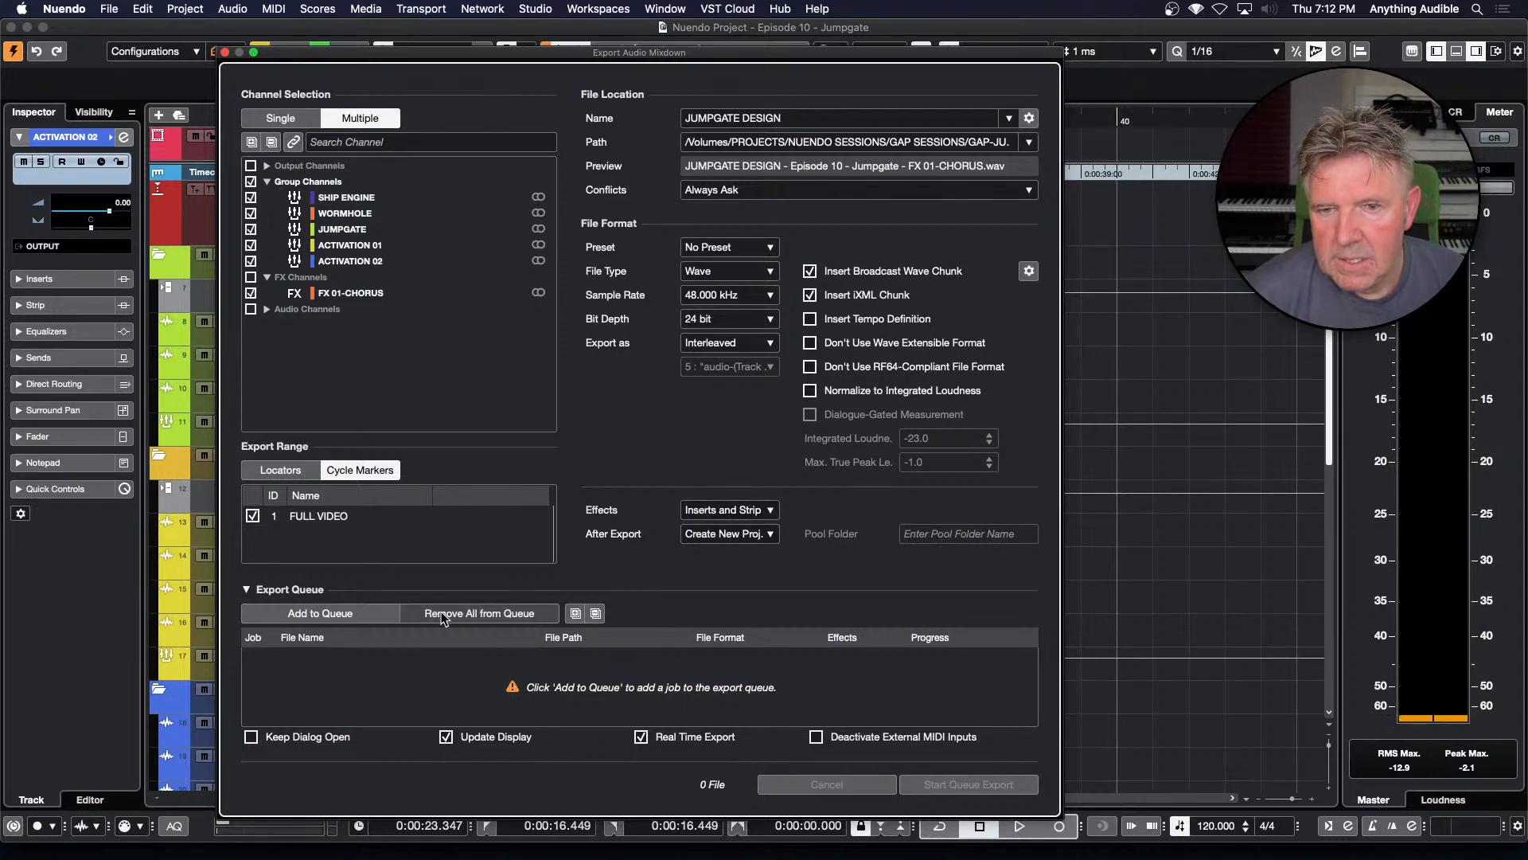
Add the selected channels over the FULL VIDEO cycle marker to the export queue, review the queued files and start the export
{"action": "left_click", "coordinate": [378, 618]}
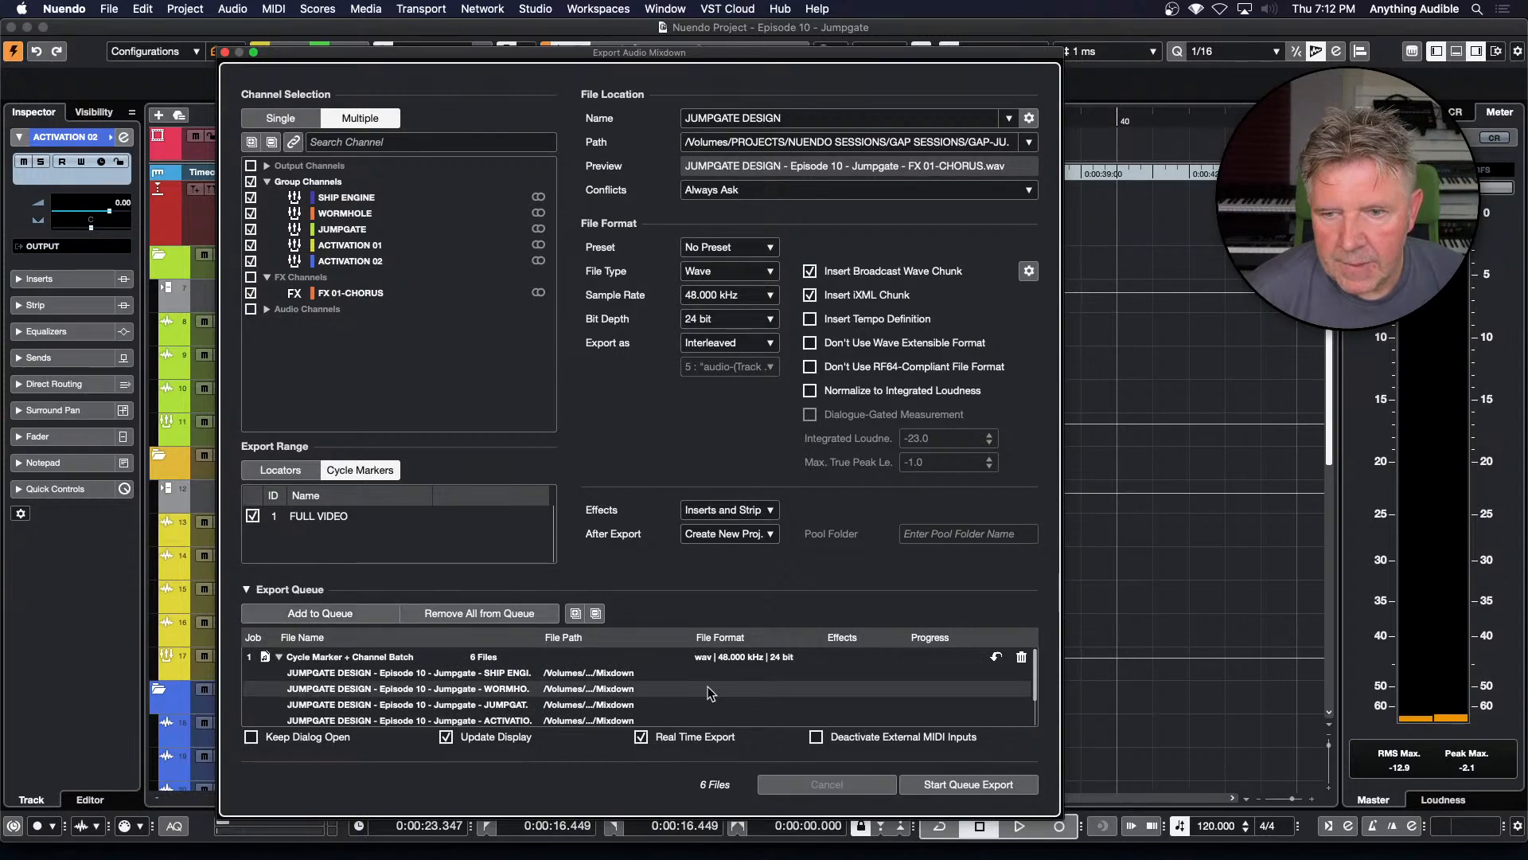
{"action": "scroll", "coordinate": [708, 686], "scroll_direction": "down", "scroll_amount": 3}
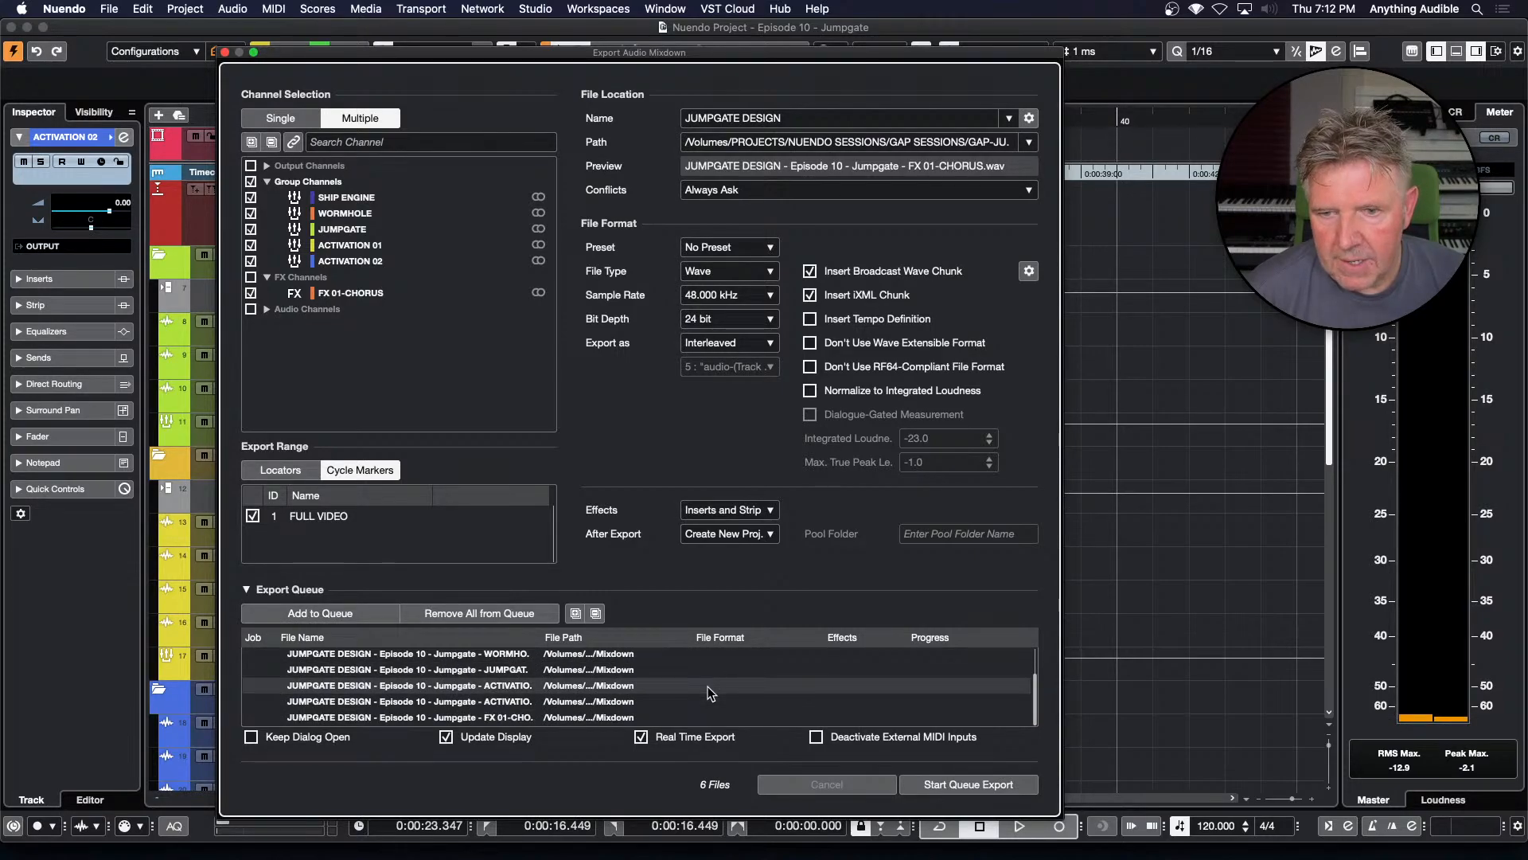
{"action": "scroll", "coordinate": [708, 686], "scroll_direction": "up", "scroll_amount": 3}
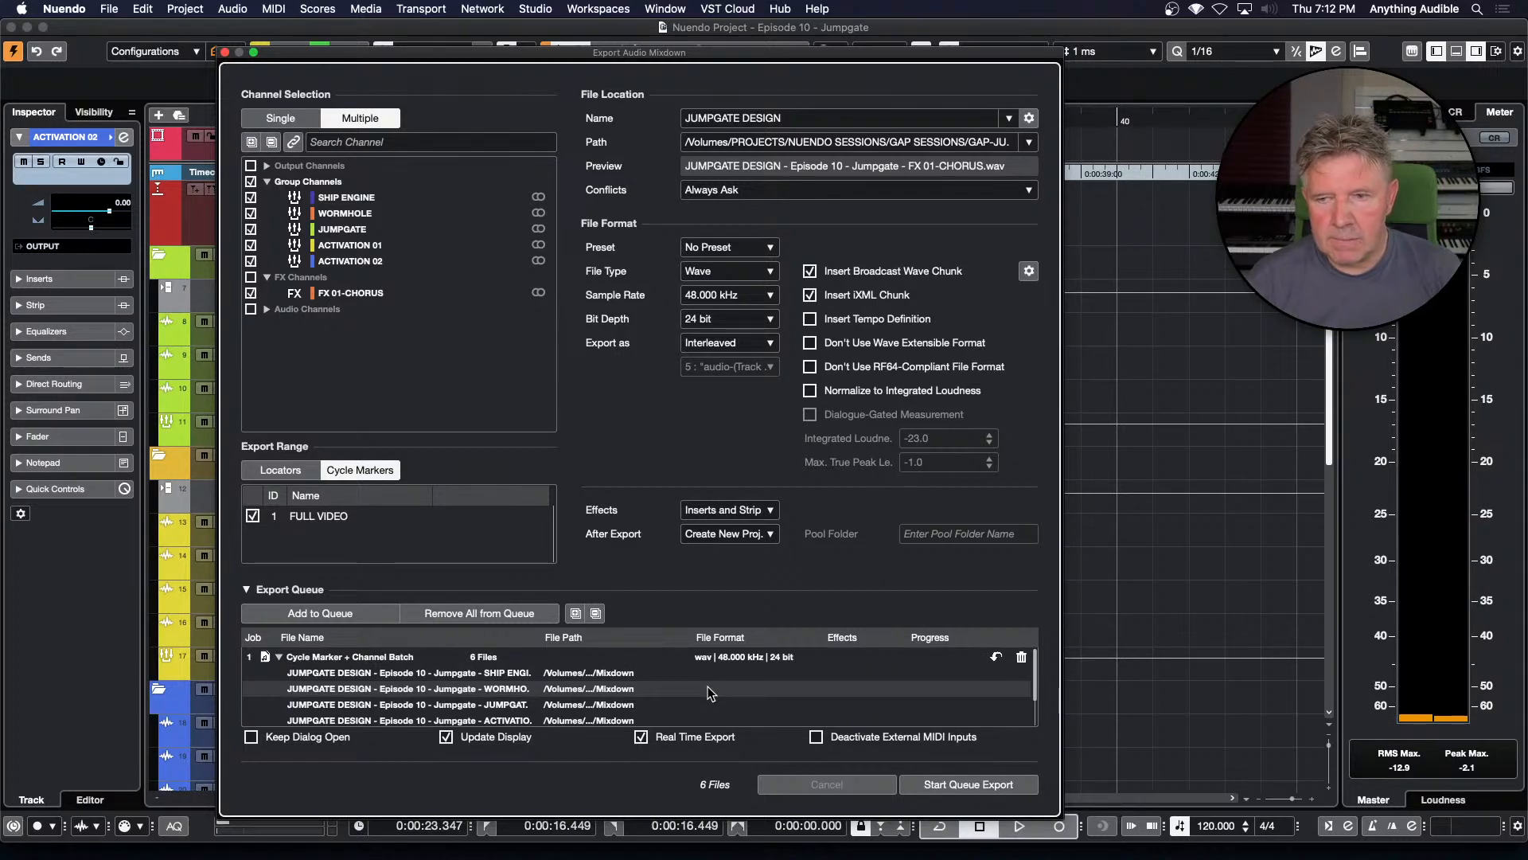
{"action": "left_click", "coordinate": [953, 781]}
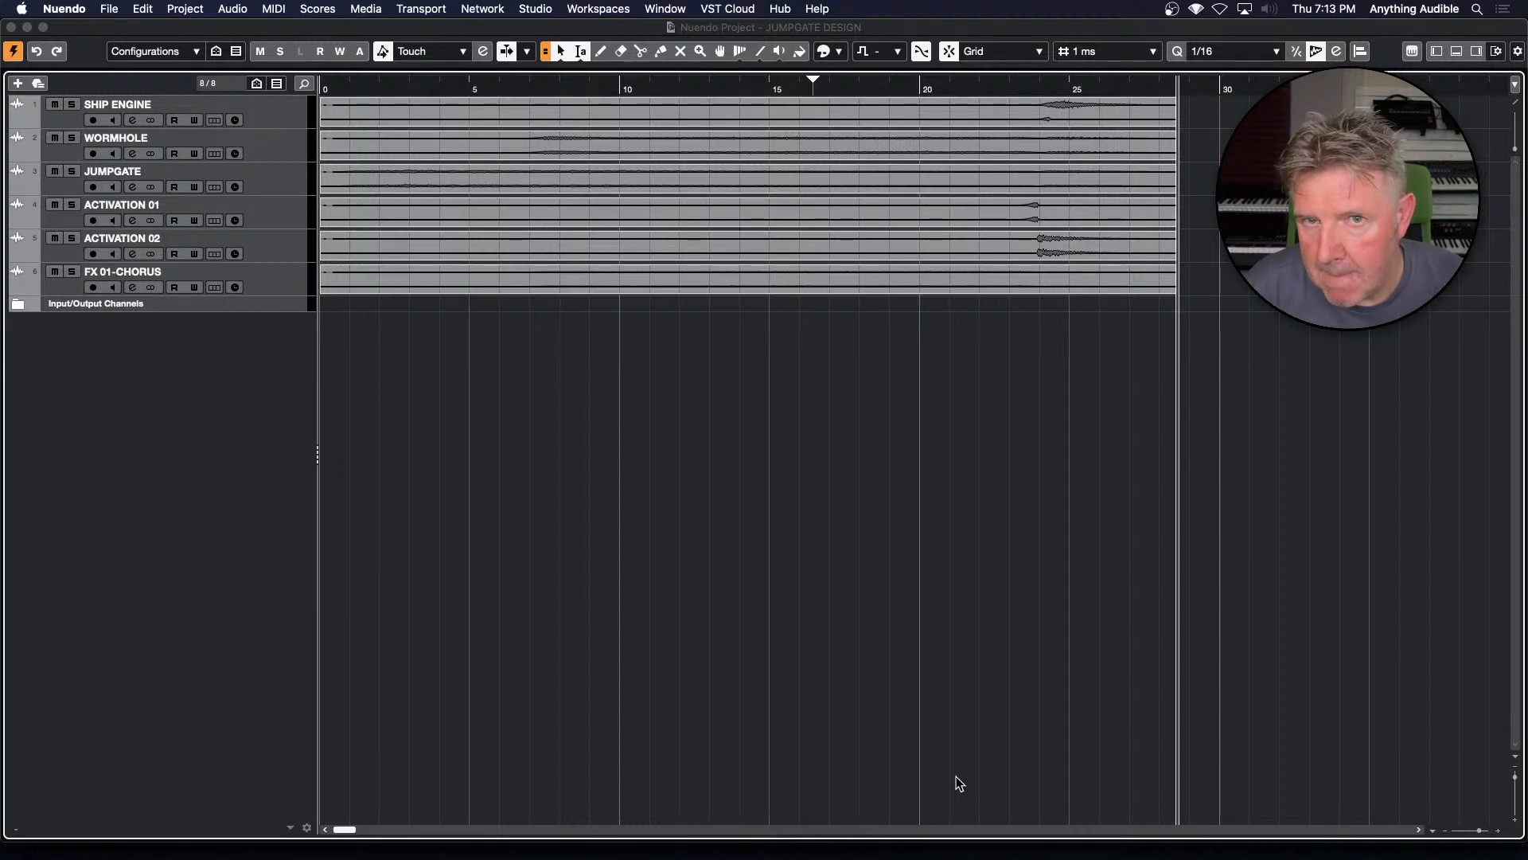
Select the SHIP ENGINE stem in the new JUMPGATE DESIGN project, play back the exported stems and stop playback
{"action": "left_click", "coordinate": [292, 118]}
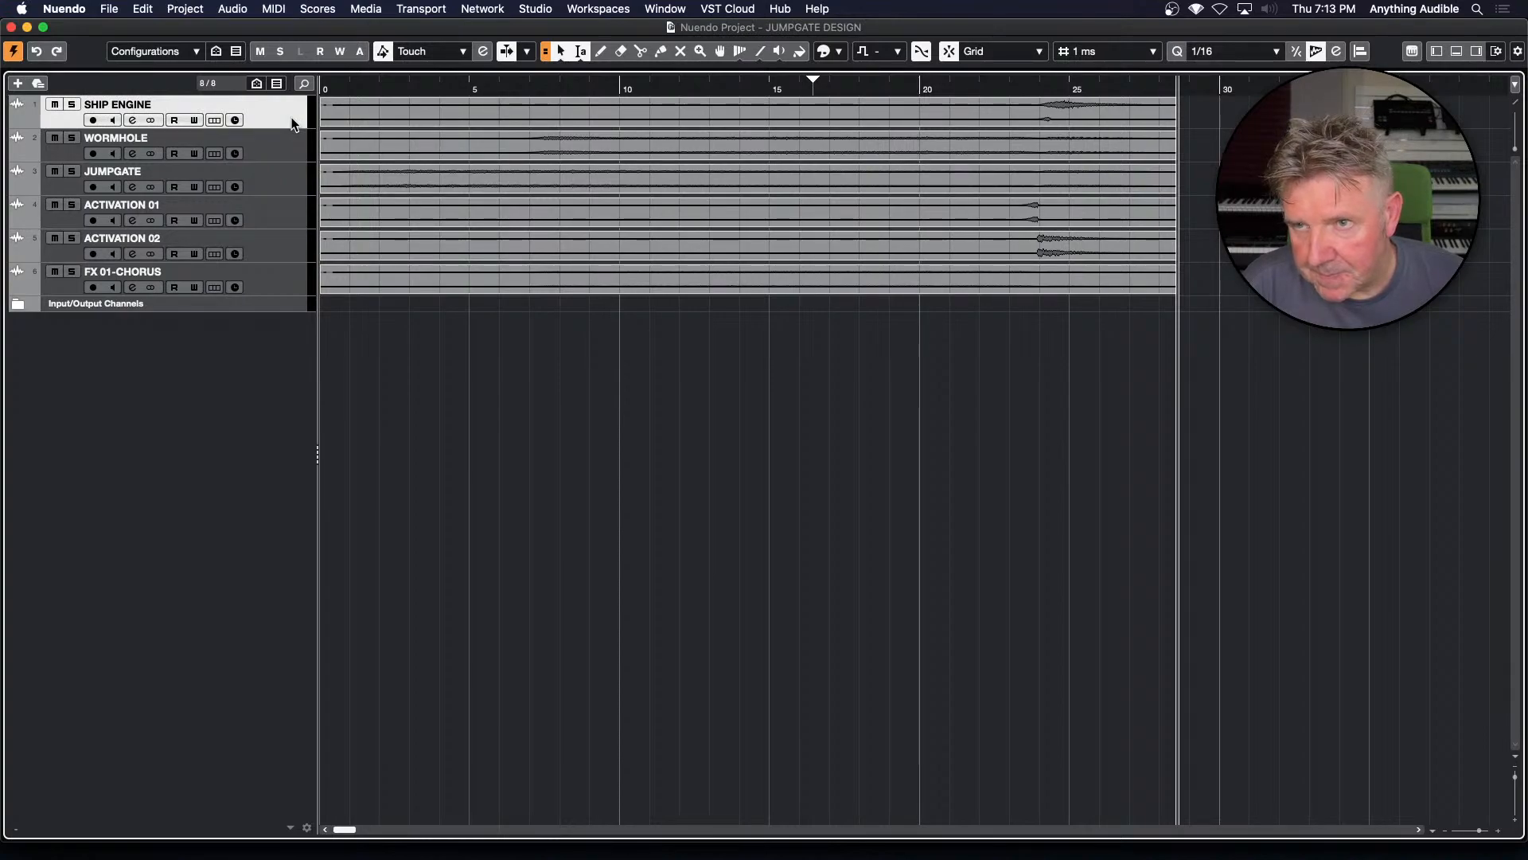
{"action": "left_click", "coordinate": [408, 122]}
{"action": "key", "text": "space"}
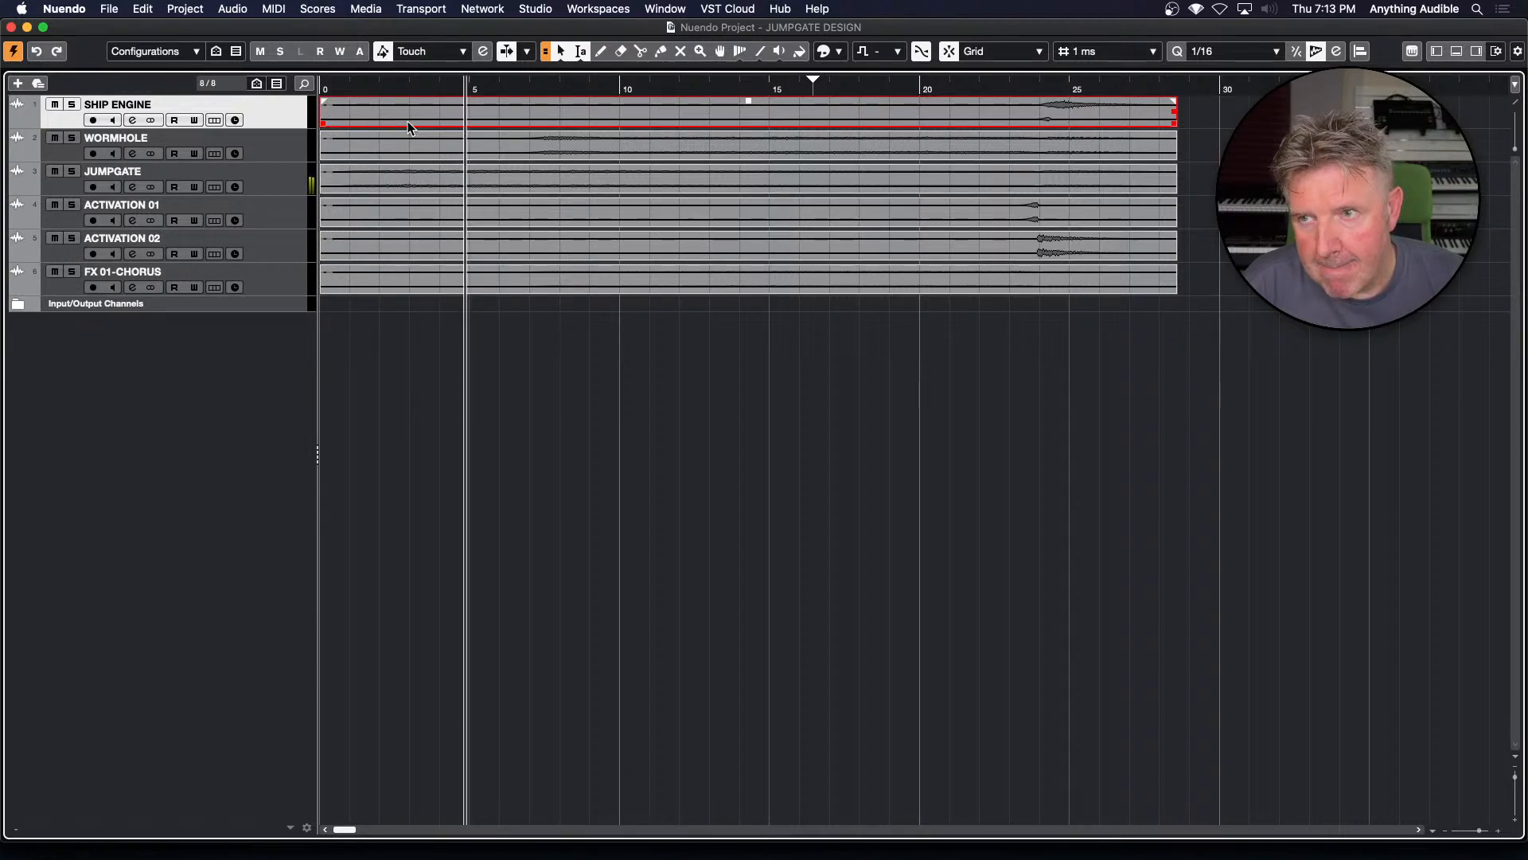
{"action": "key", "text": "space"}
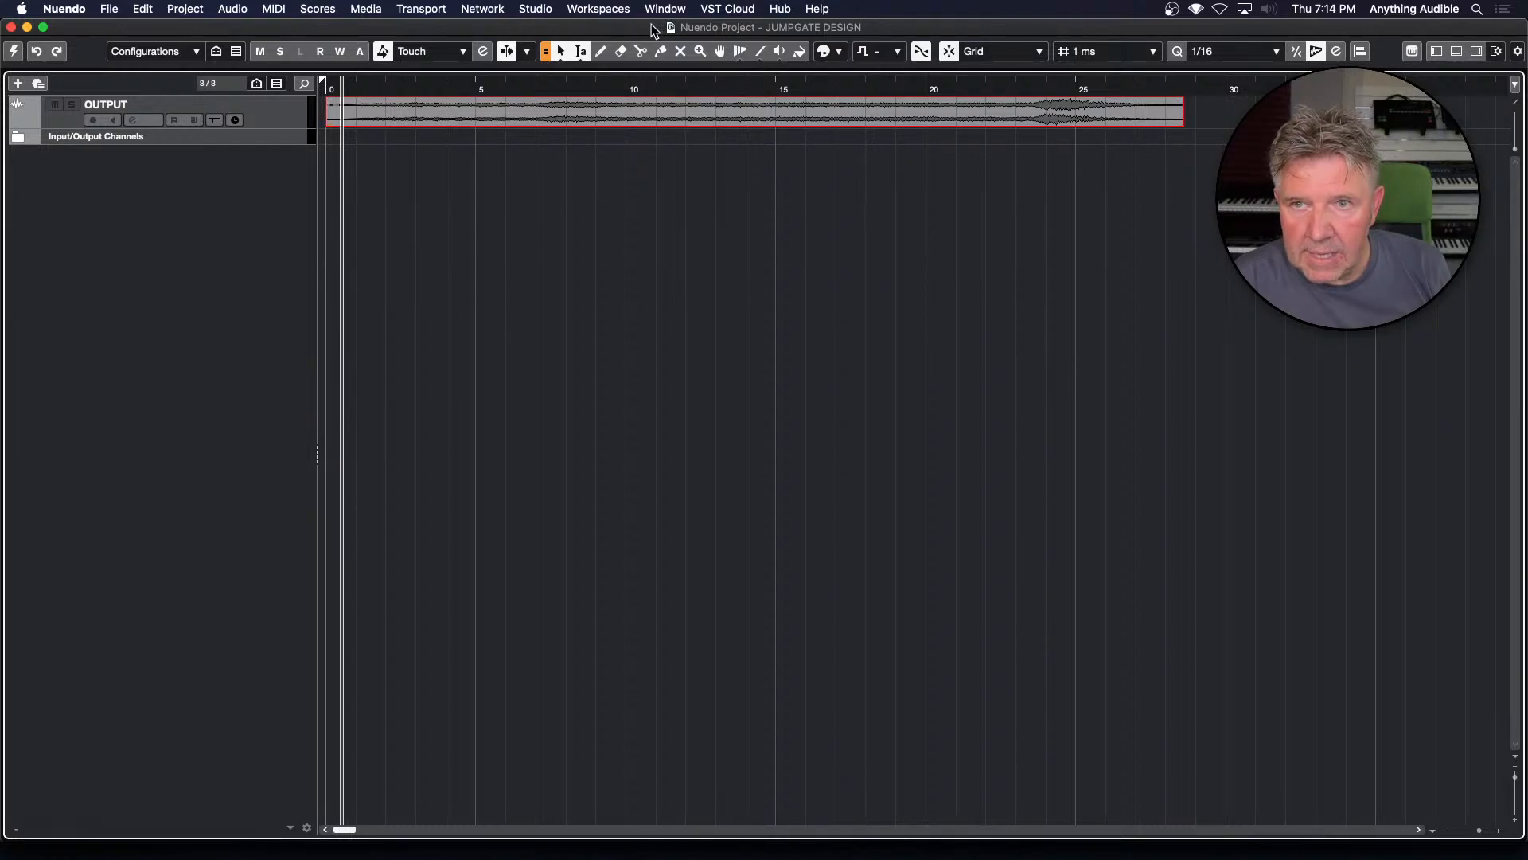
Move the single-track OUTPUT project window aside and bring the six-stem JUMPGATE DESIGN project to the front
{"action": "left_click_drag", "start_coordinate": [651, 24], "coordinate": [703, 371]}
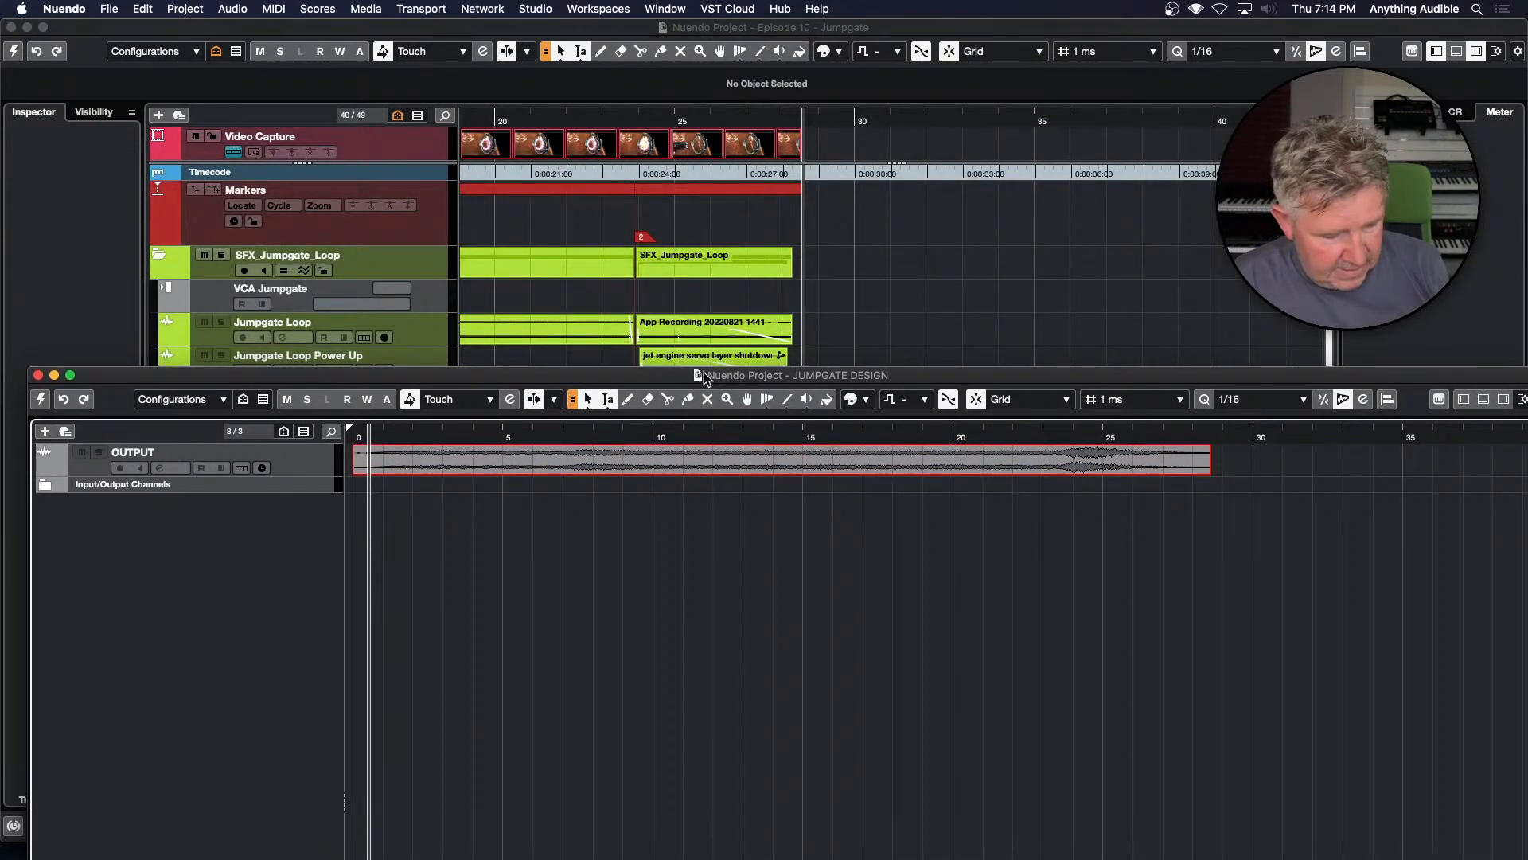
{"action": "key", "text": "super+grave"}
{"action": "key", "text": "super+grave"}
{"action": "key", "text": "super+grave"}
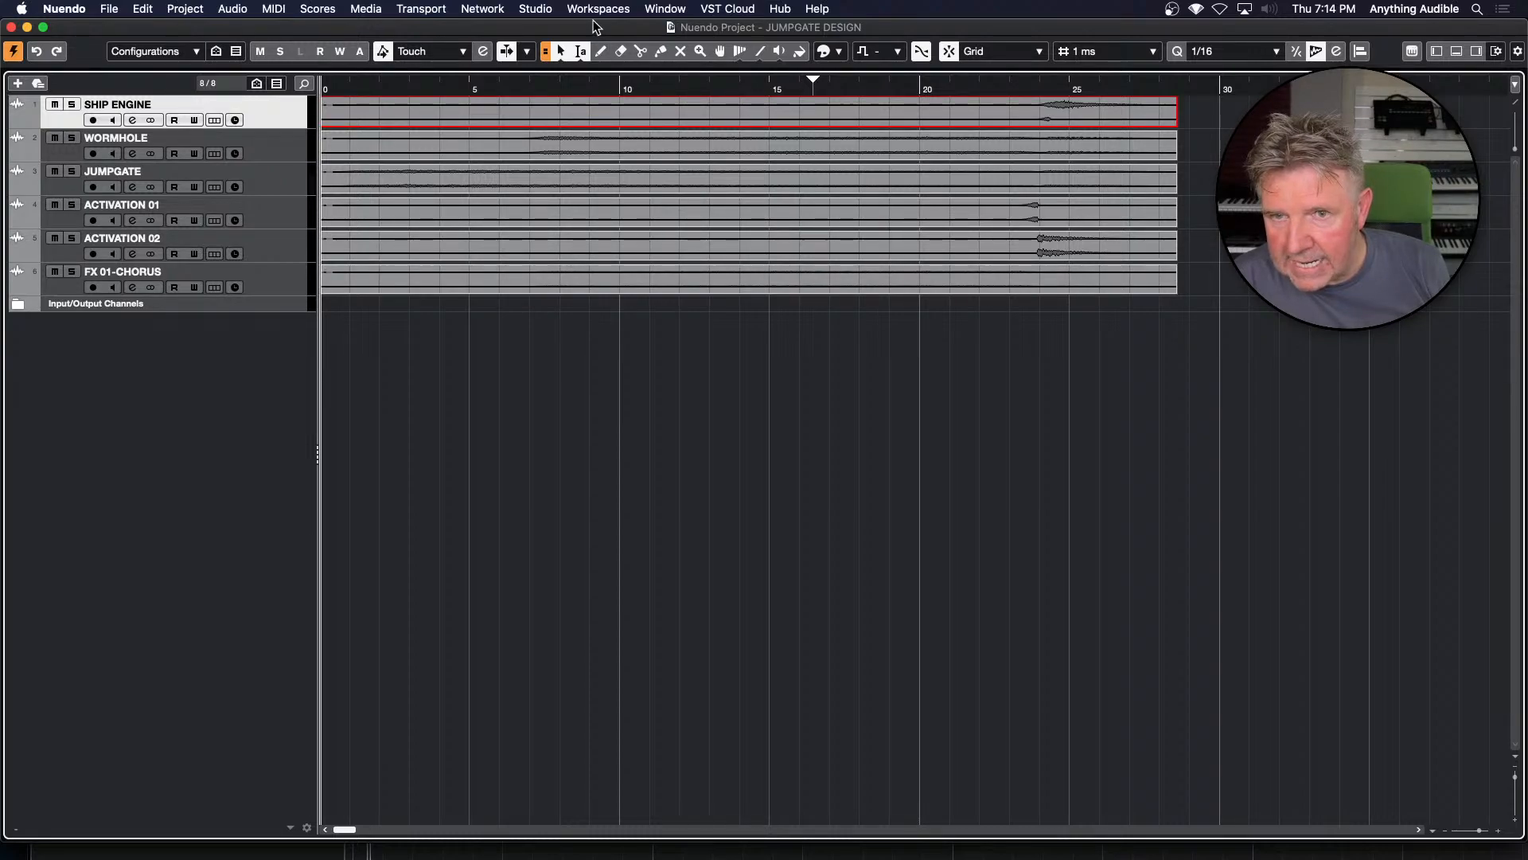
{"action": "left_click_drag", "start_coordinate": [592, 27], "coordinate": [622, 82]}
{"action": "double_click", "coordinate": [622, 82]}
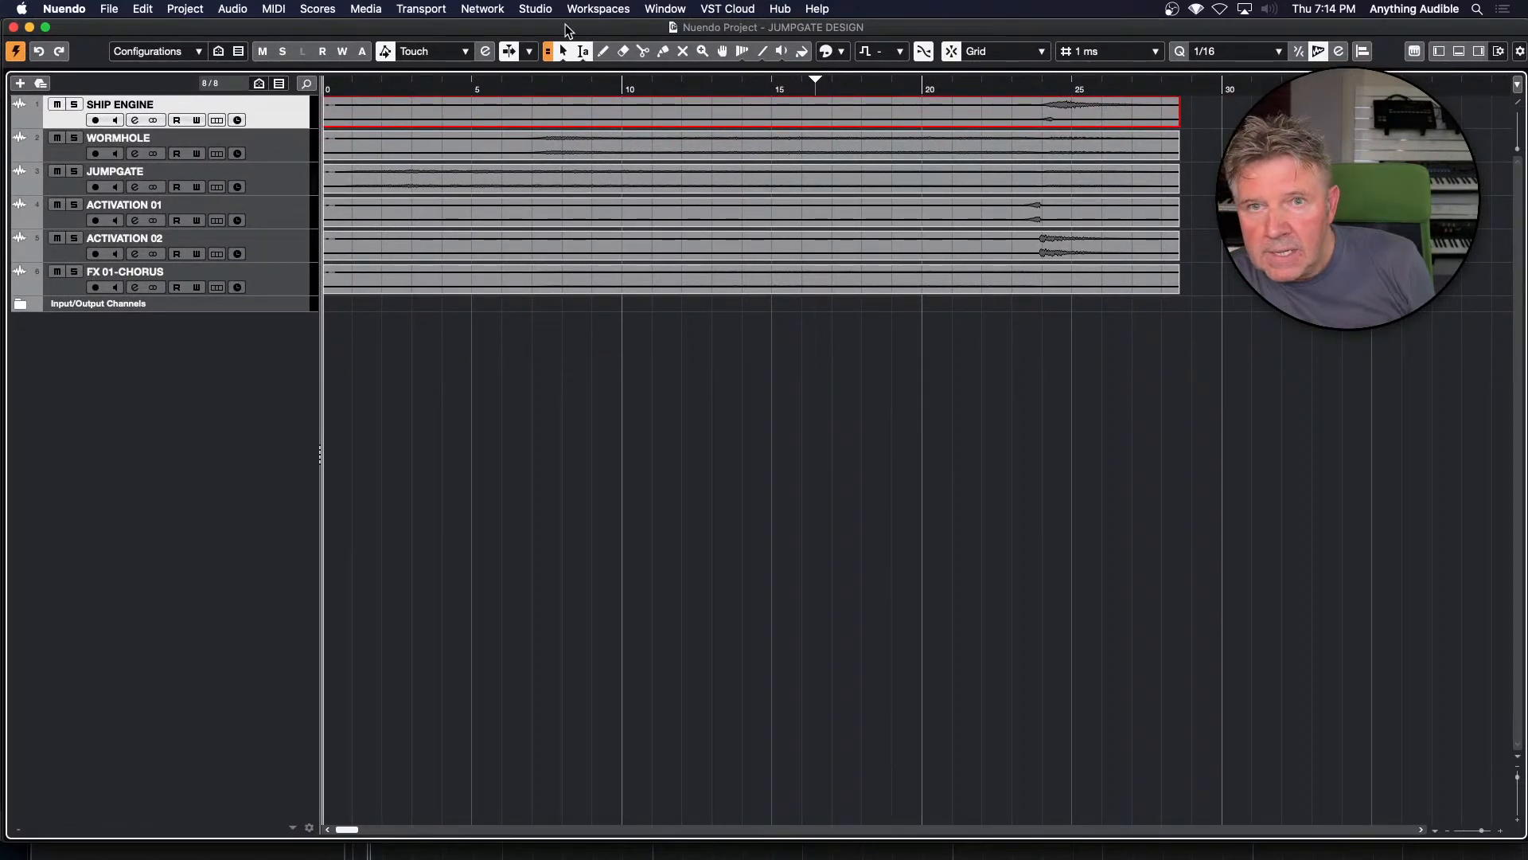
{"action": "left_click", "coordinate": [109, 9]}
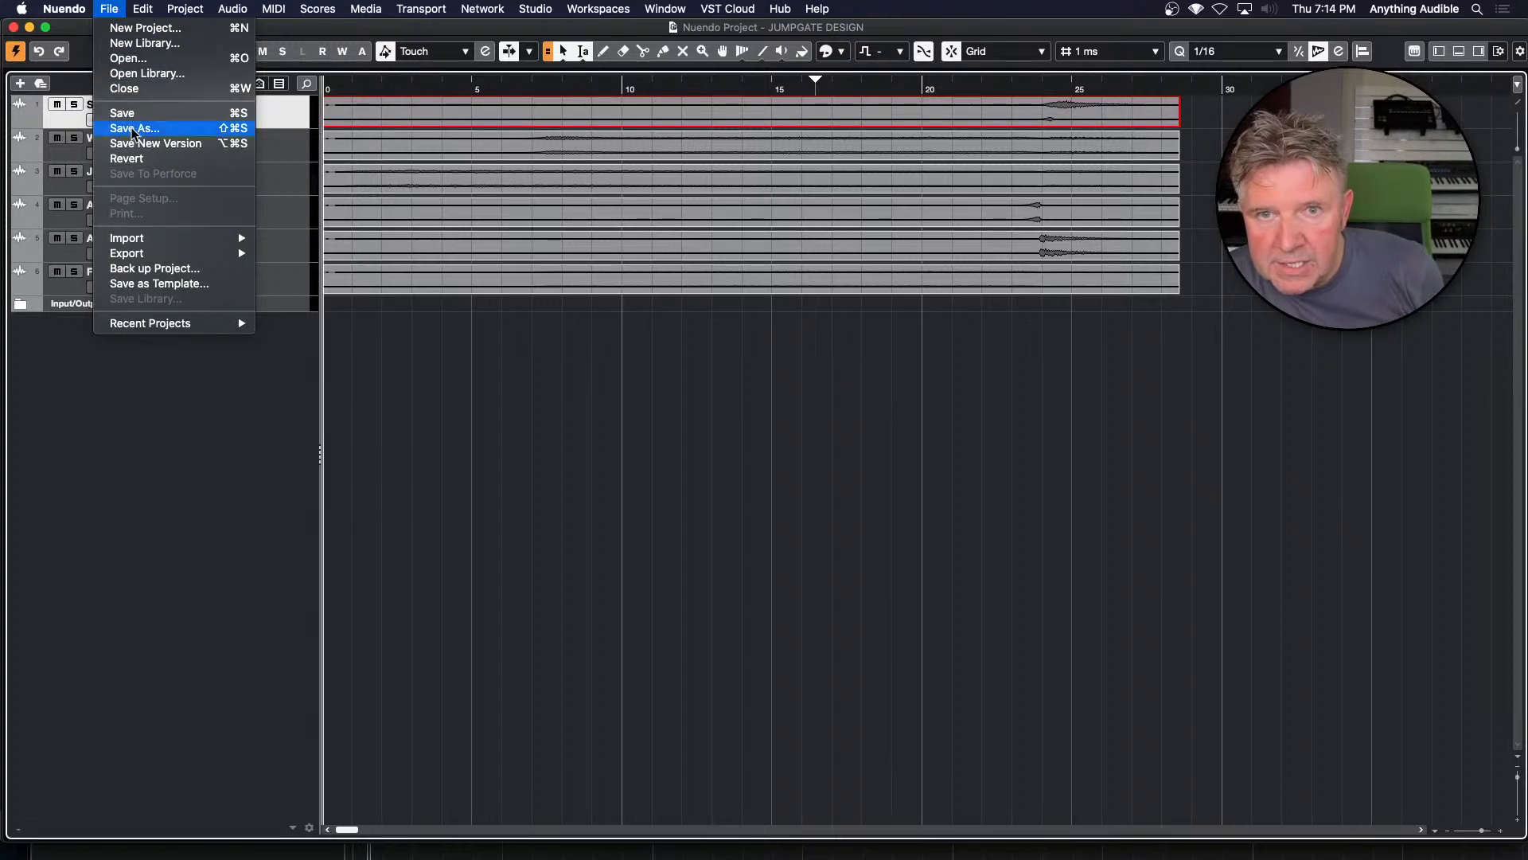
{"action": "mouse_move", "coordinate": [147, 237]}
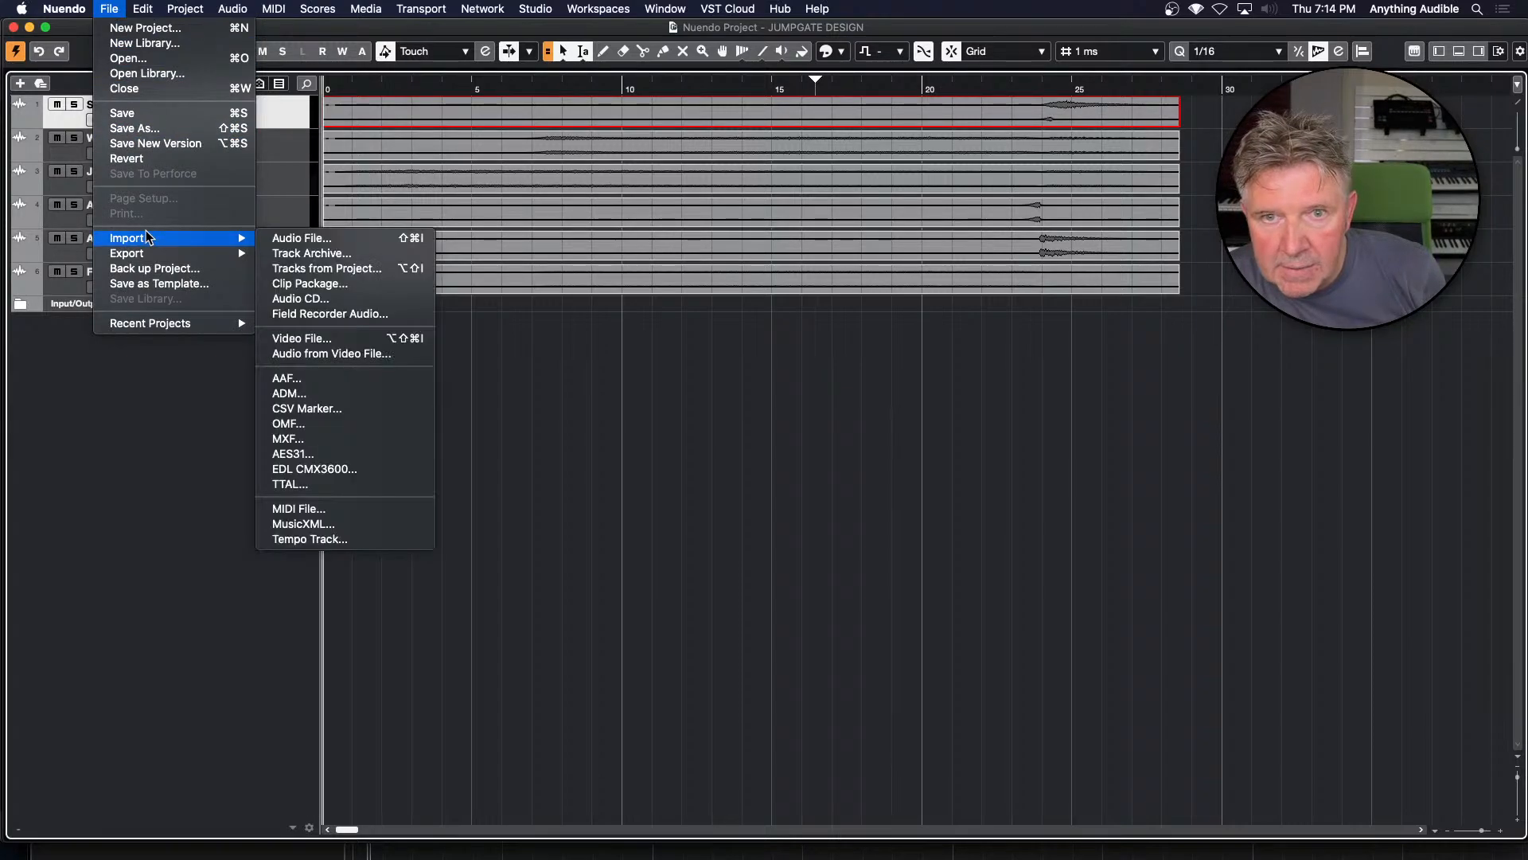
{"action": "left_click", "coordinate": [331, 270]}
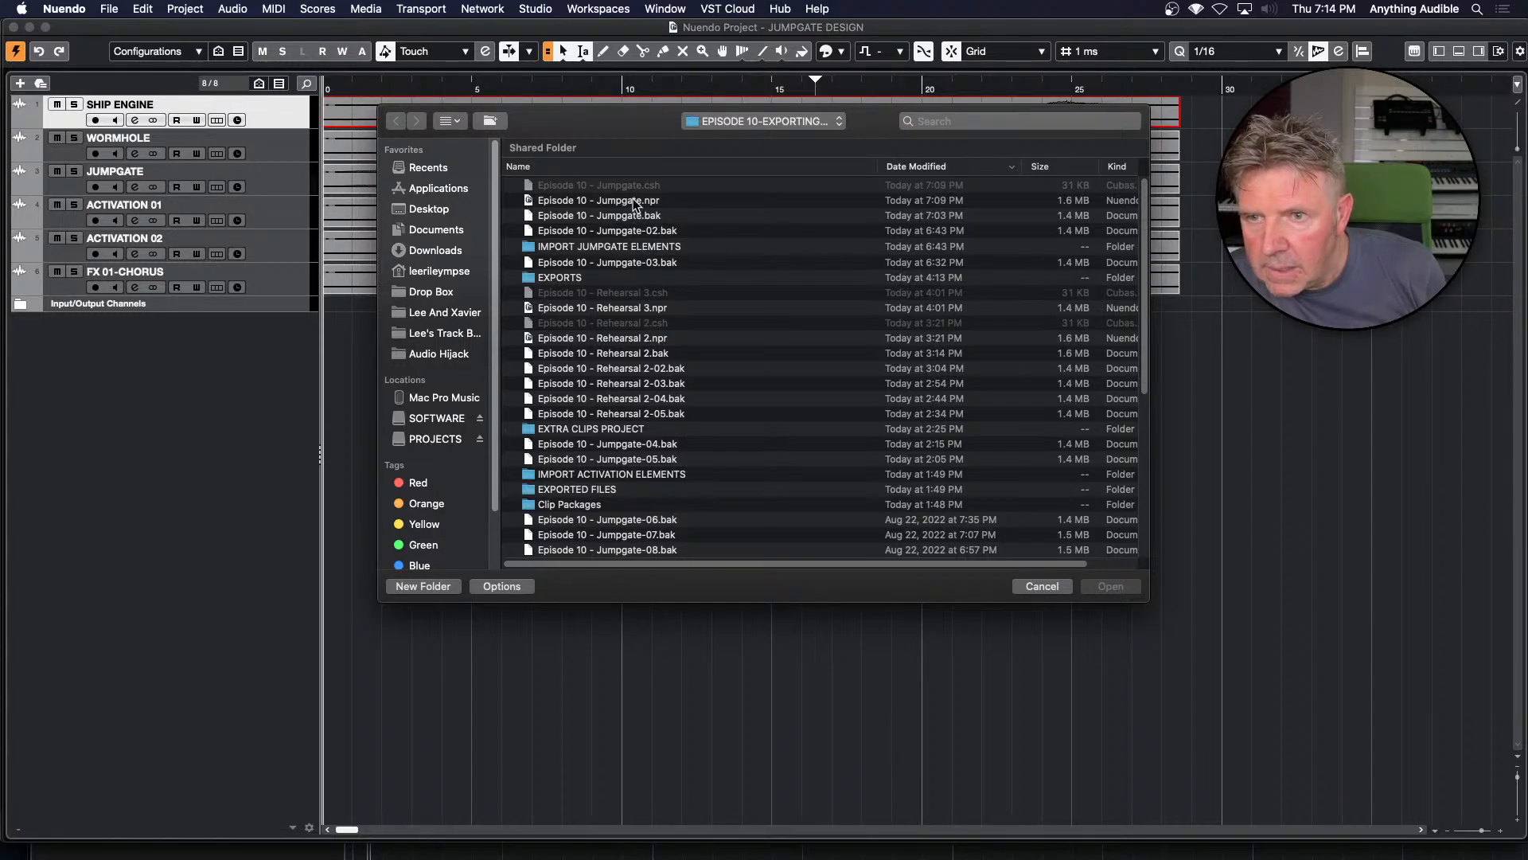
{"action": "left_click", "coordinate": [951, 163]}
{"action": "left_click", "coordinate": [951, 165]}
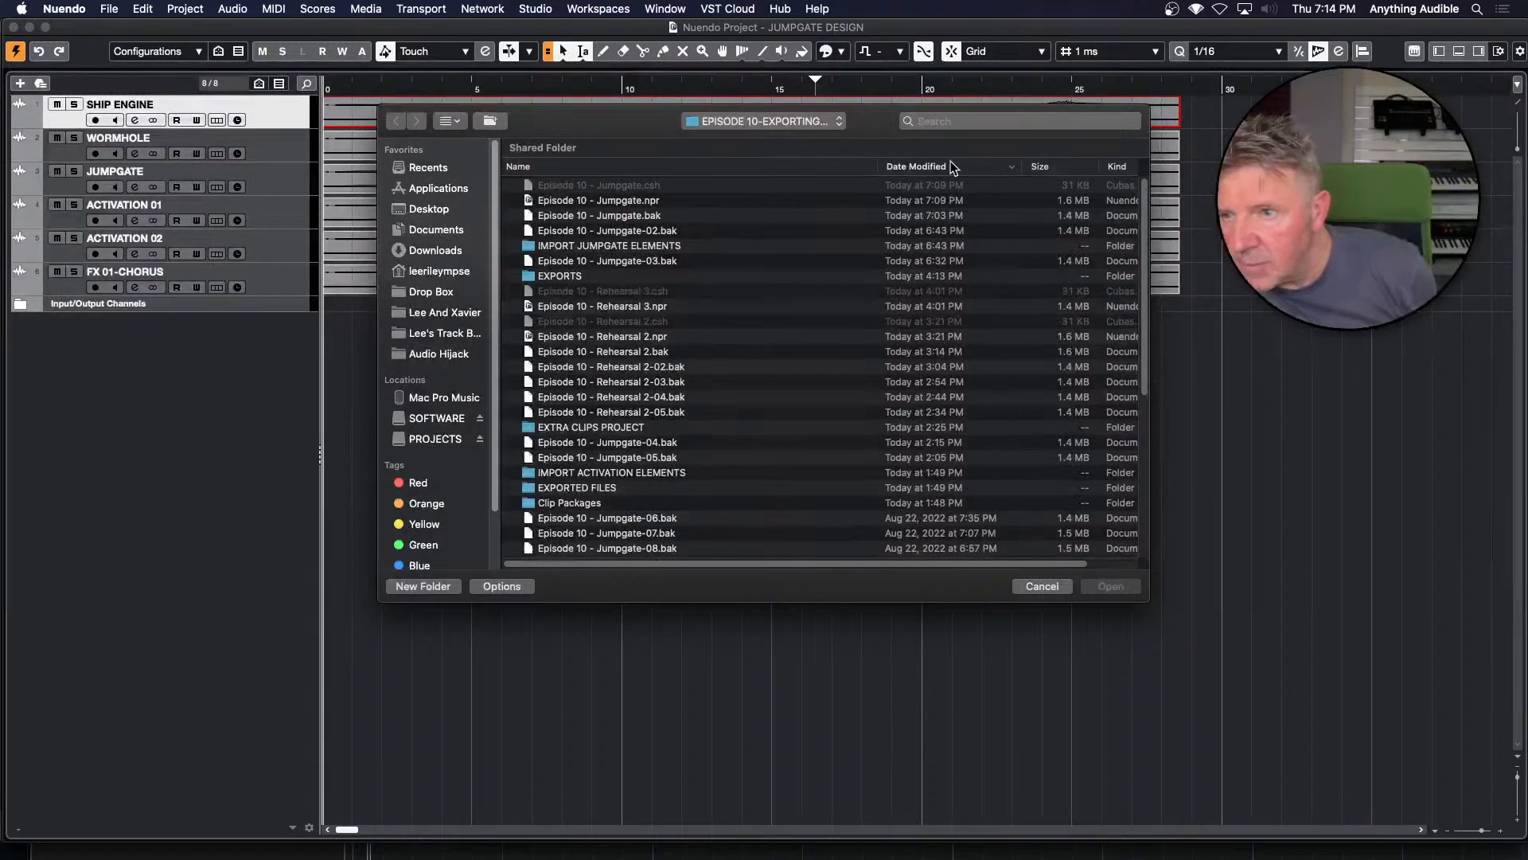
{"action": "left_click", "coordinate": [616, 203]}
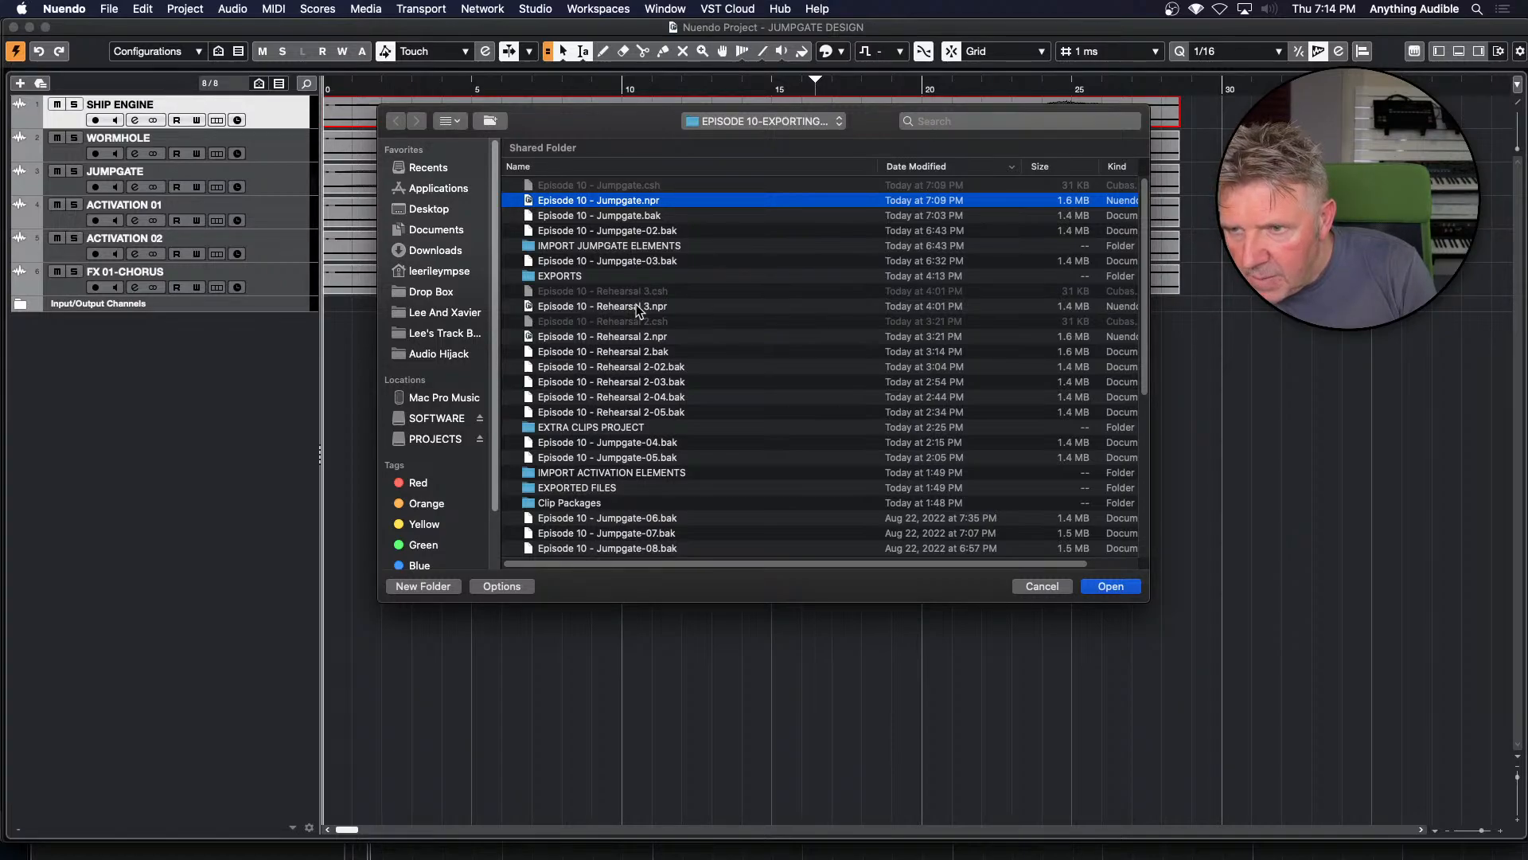
{"action": "left_click", "coordinate": [633, 262]}
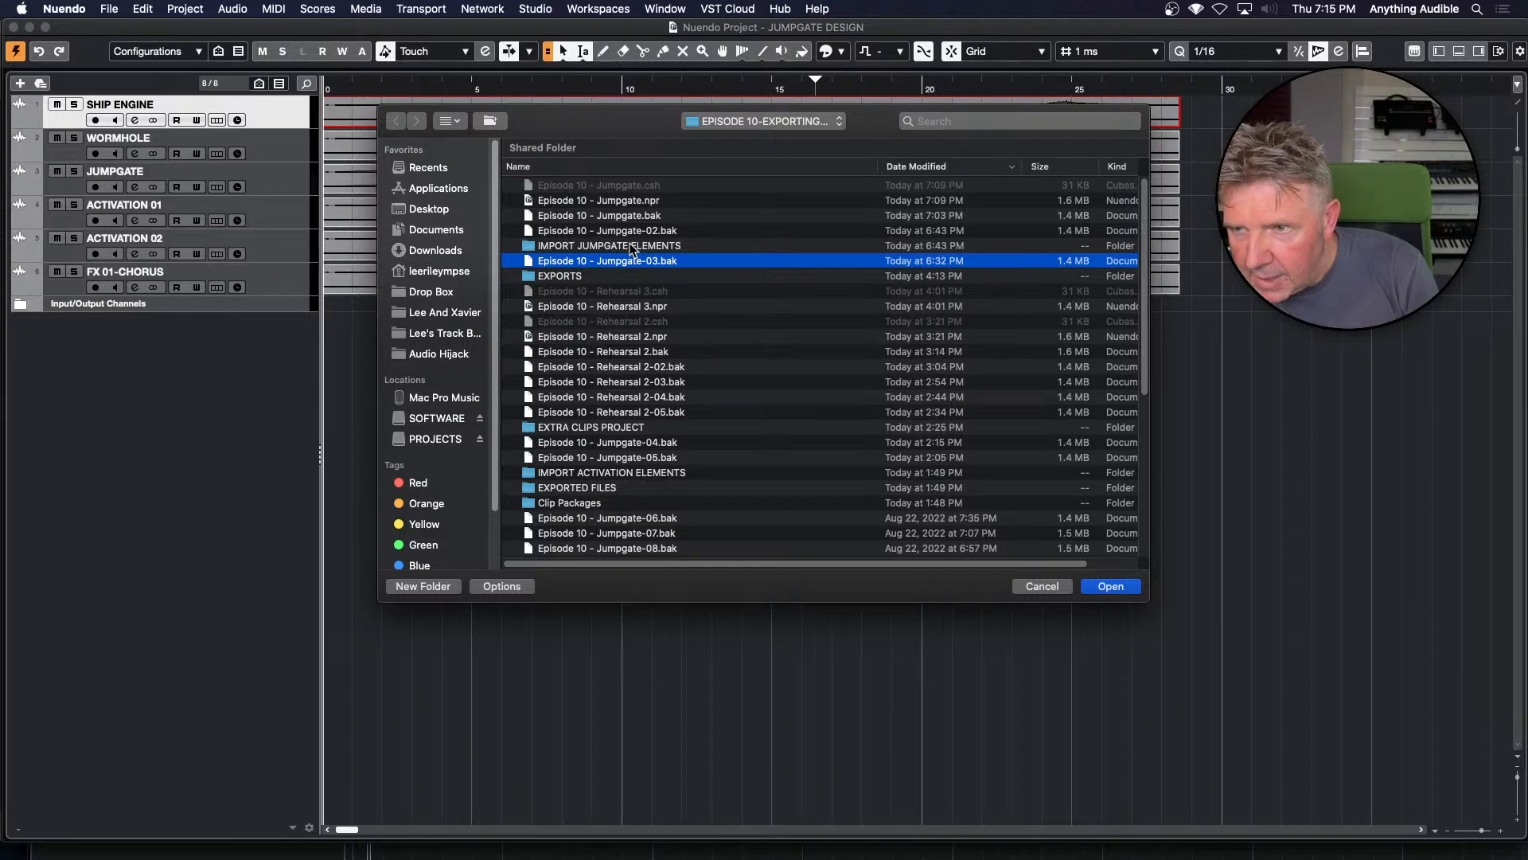
{"action": "left_click", "coordinate": [1126, 587]}
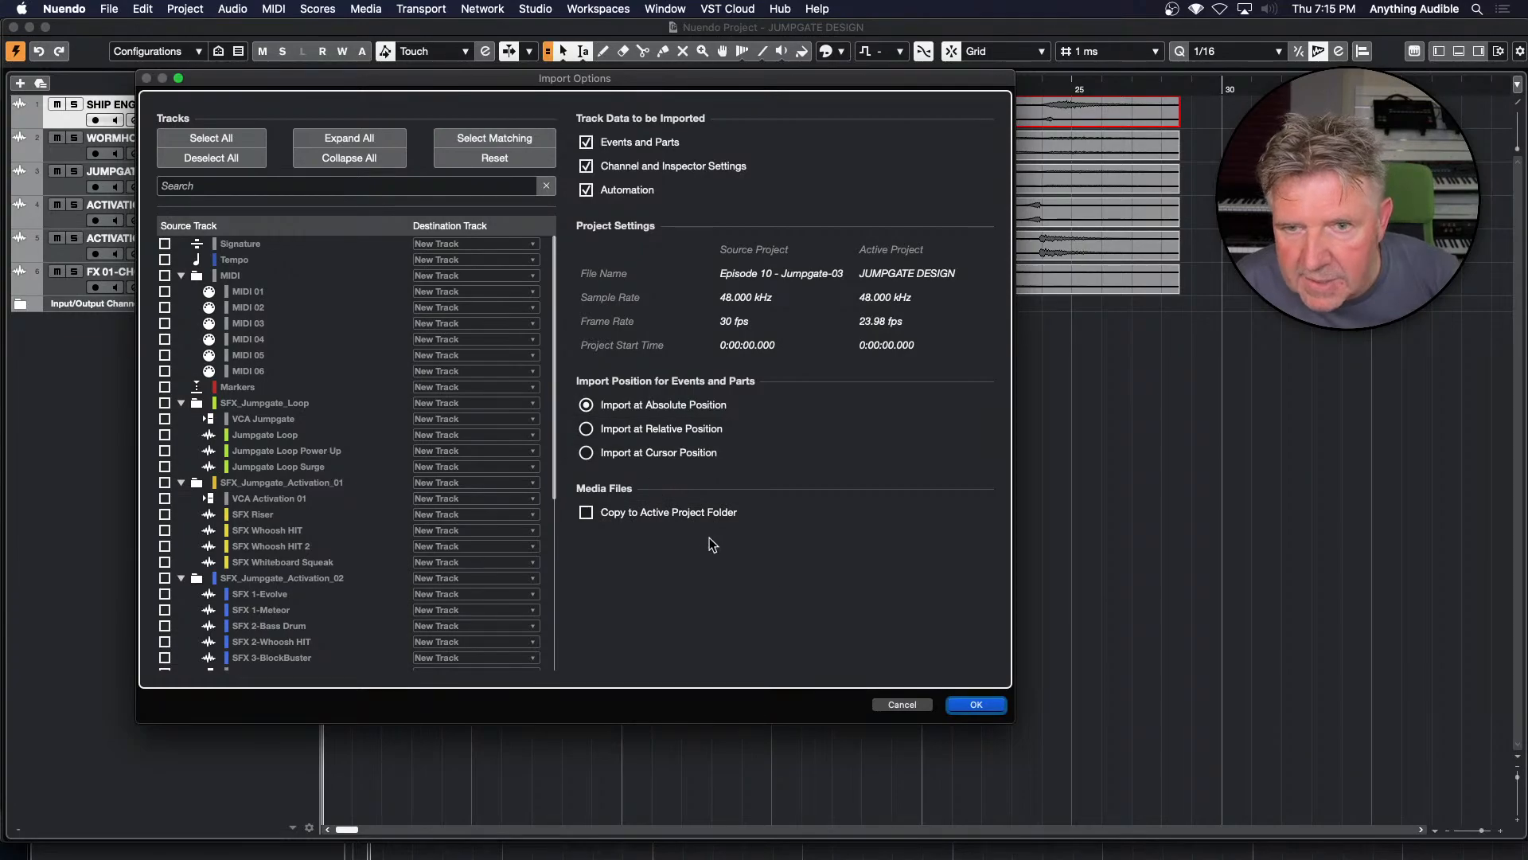
{"action": "left_click", "coordinate": [903, 707]}
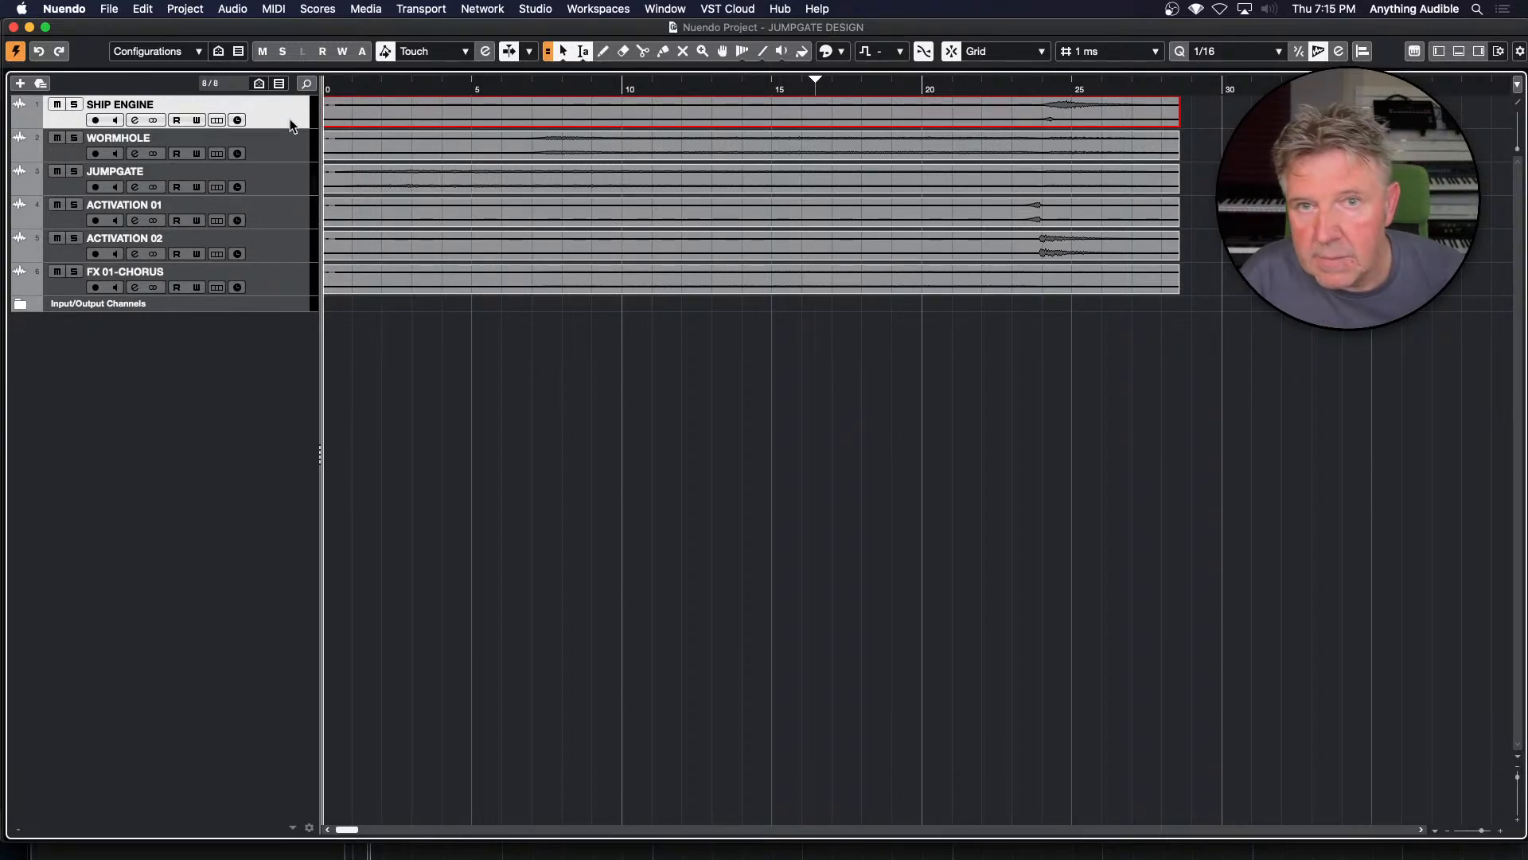
Import only the Video Capture track from Episode 10 - Jumpgate.npr at absolute position, without copying its media to the active project folder
{"action": "left_click", "coordinate": [114, 9]}
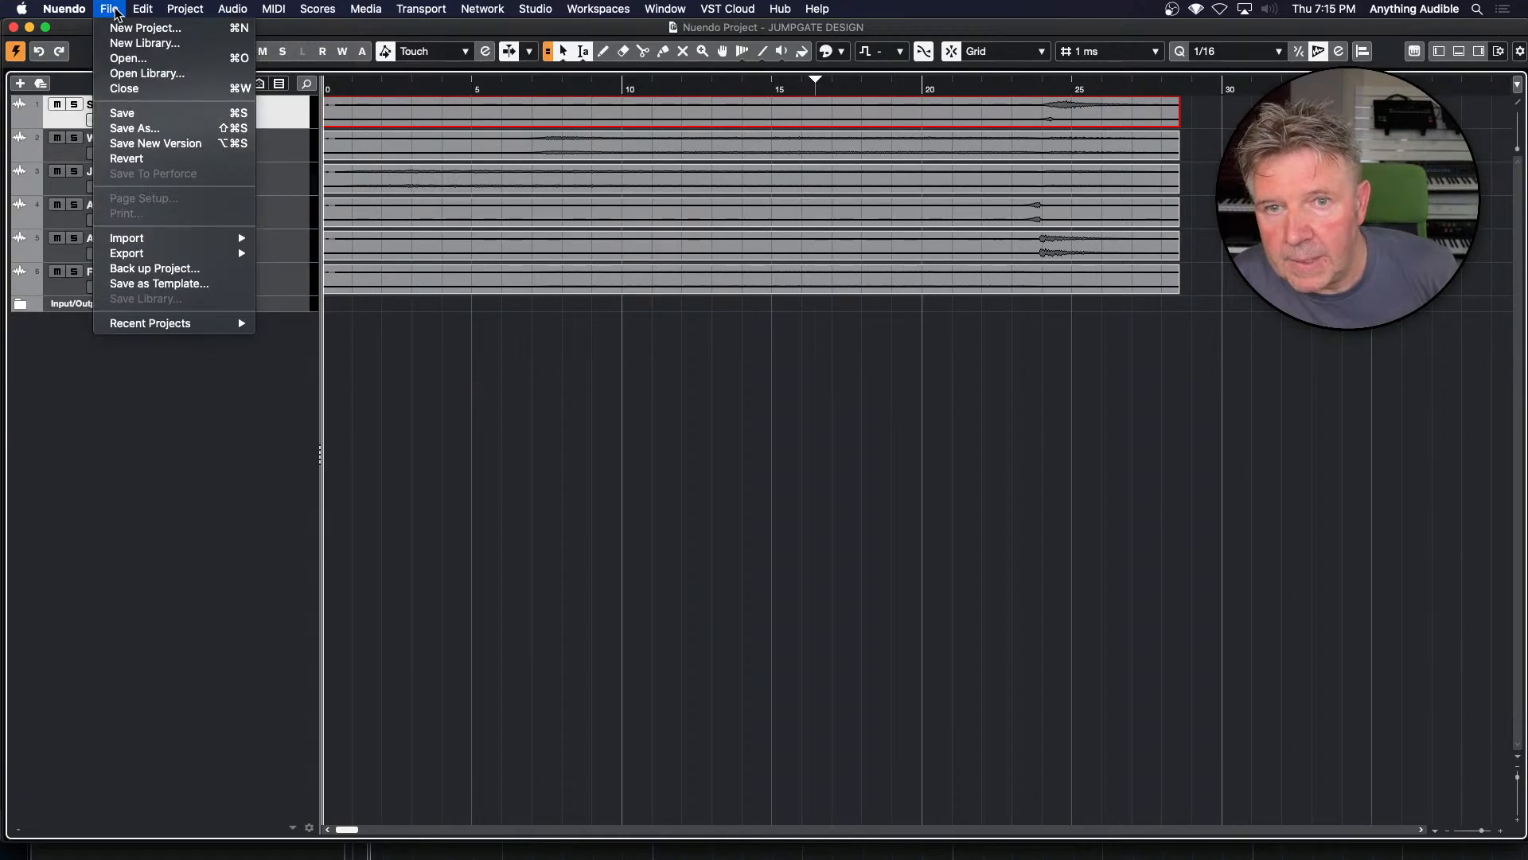
{"action": "mouse_move", "coordinate": [140, 238]}
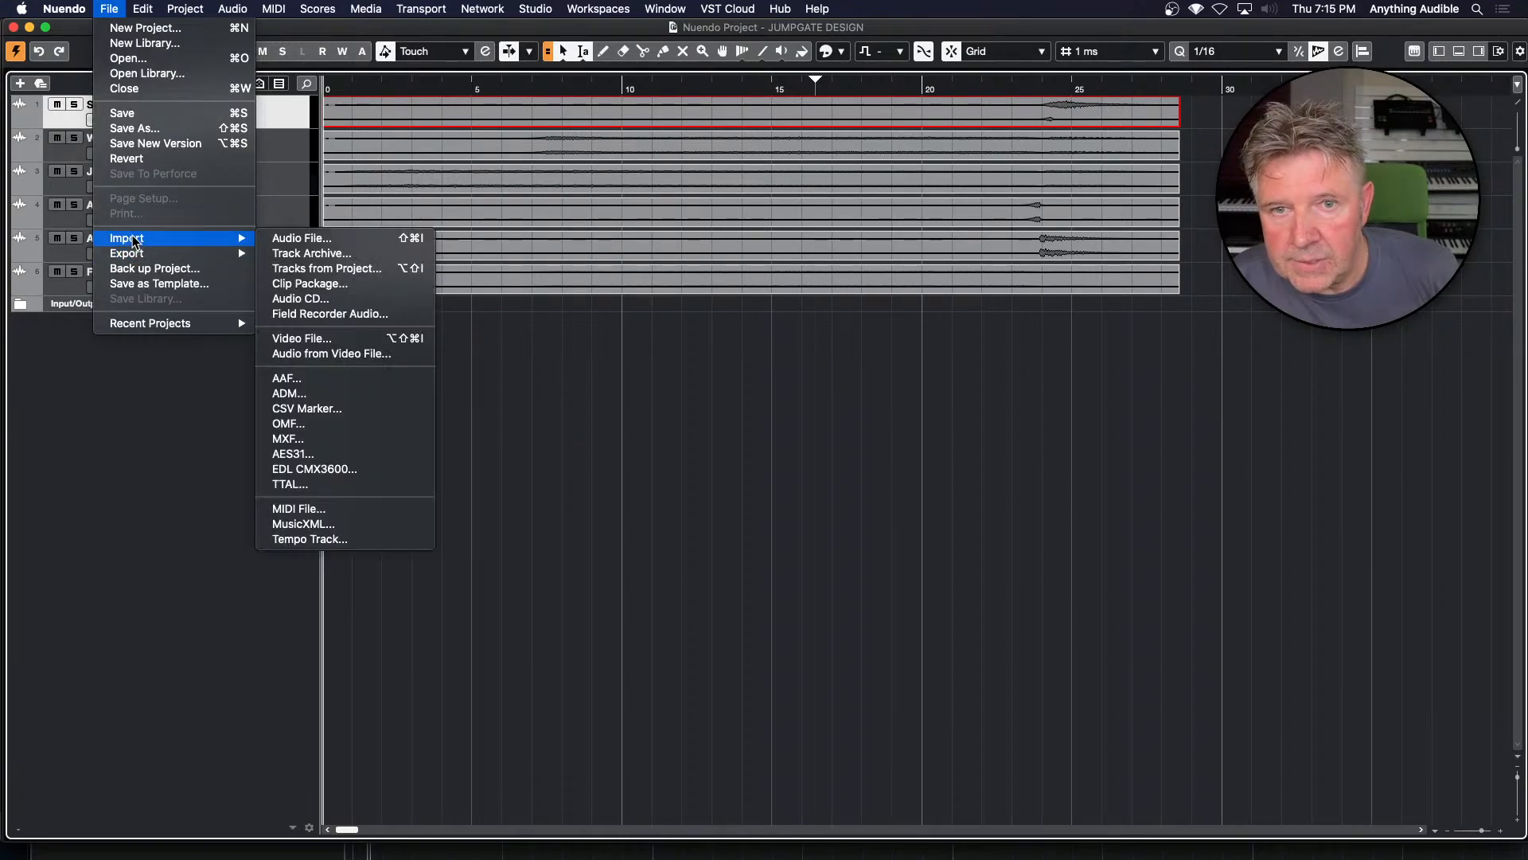
{"action": "left_click", "coordinate": [368, 274]}
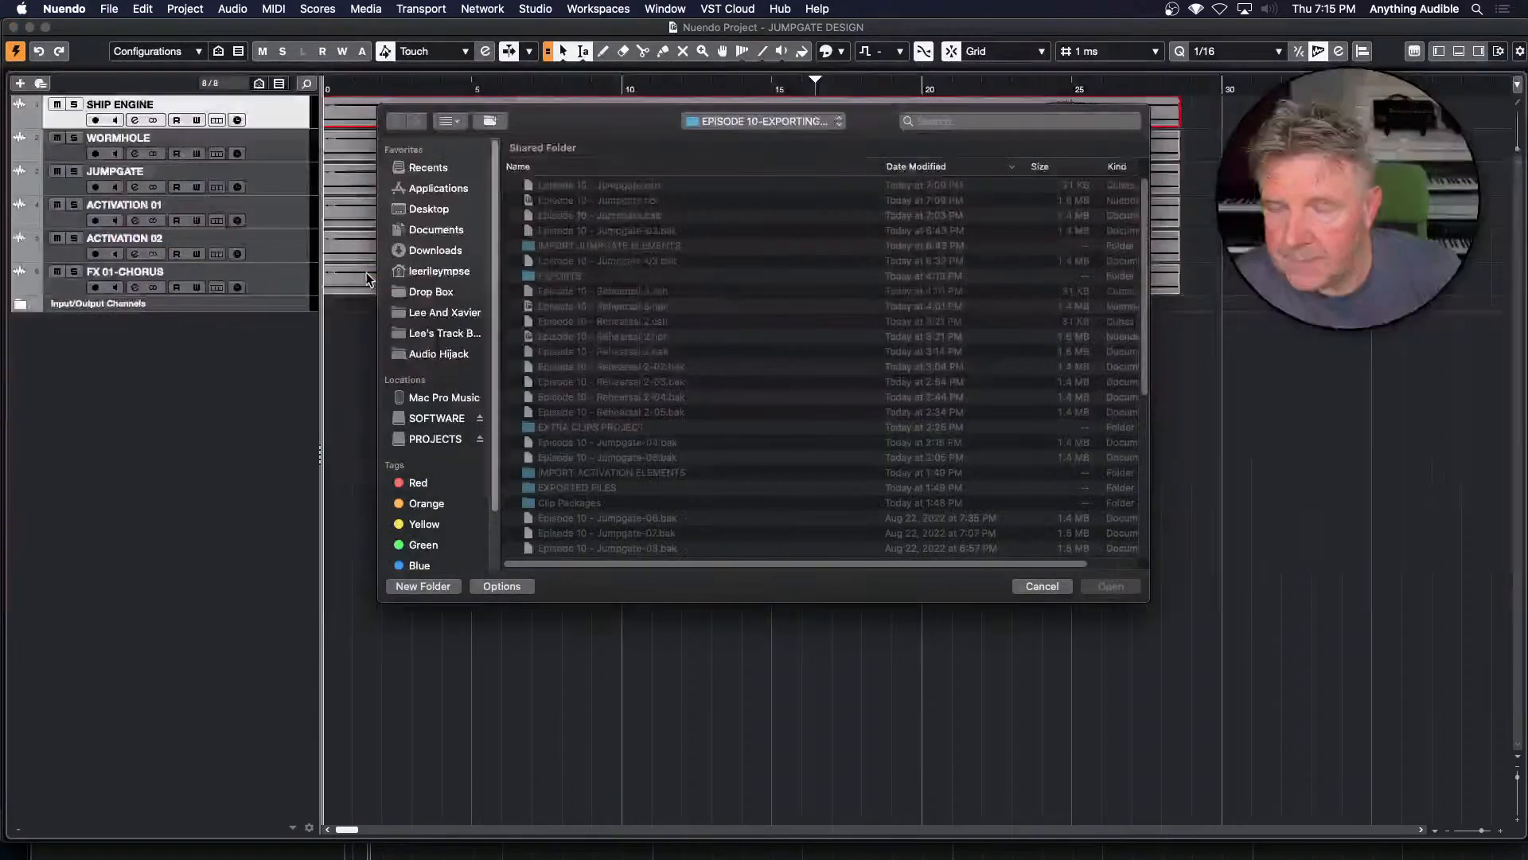
{"action": "left_click", "coordinate": [635, 199]}
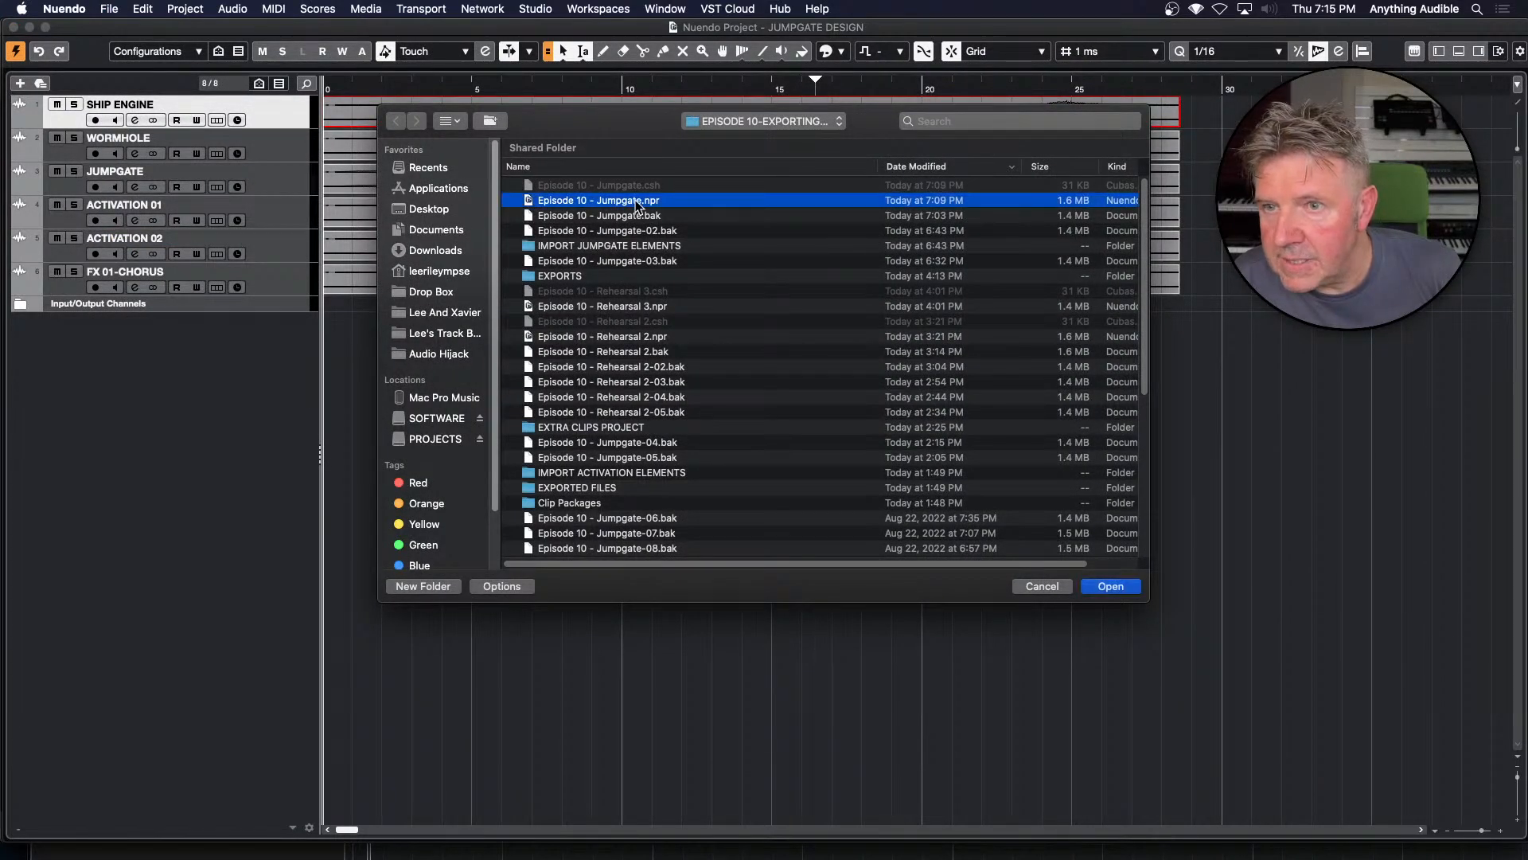
{"action": "left_click", "coordinate": [1111, 586]}
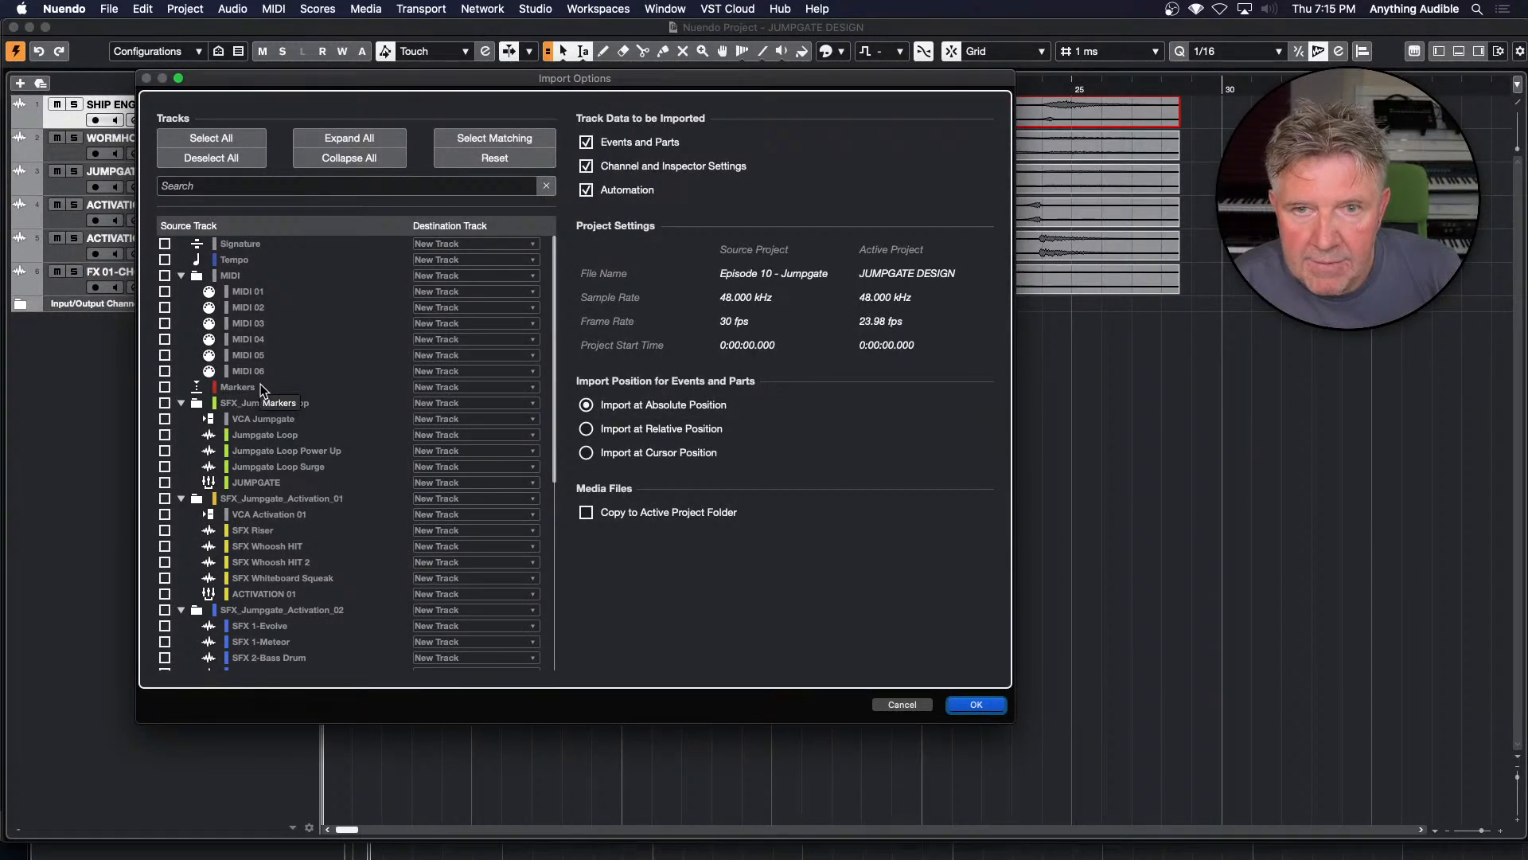
{"action": "scroll", "coordinate": [260, 384], "scroll_direction": "down", "scroll_amount": 10}
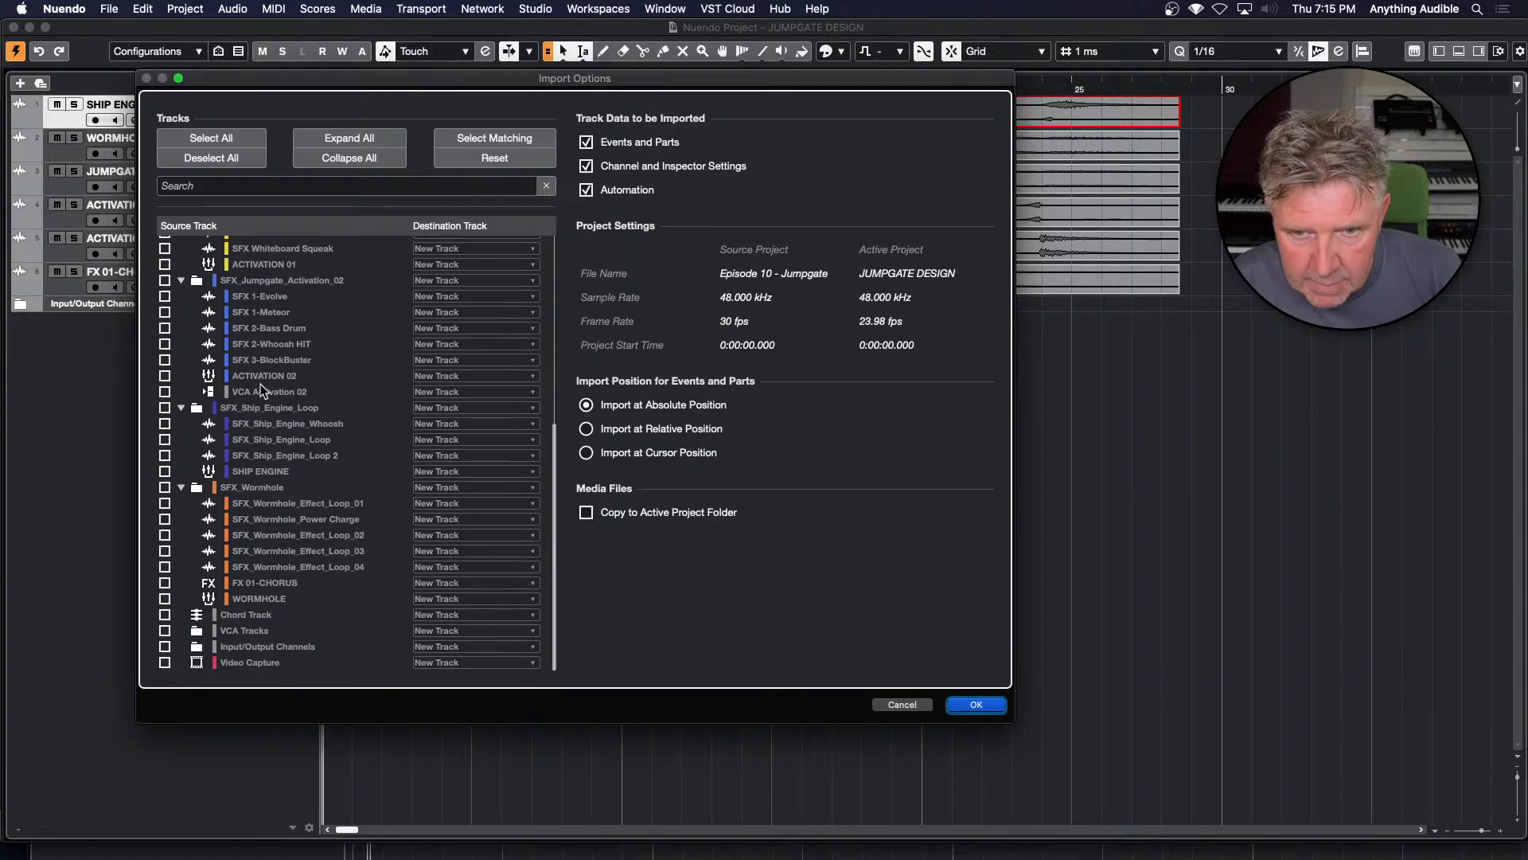
{"action": "left_click", "coordinate": [165, 662]}
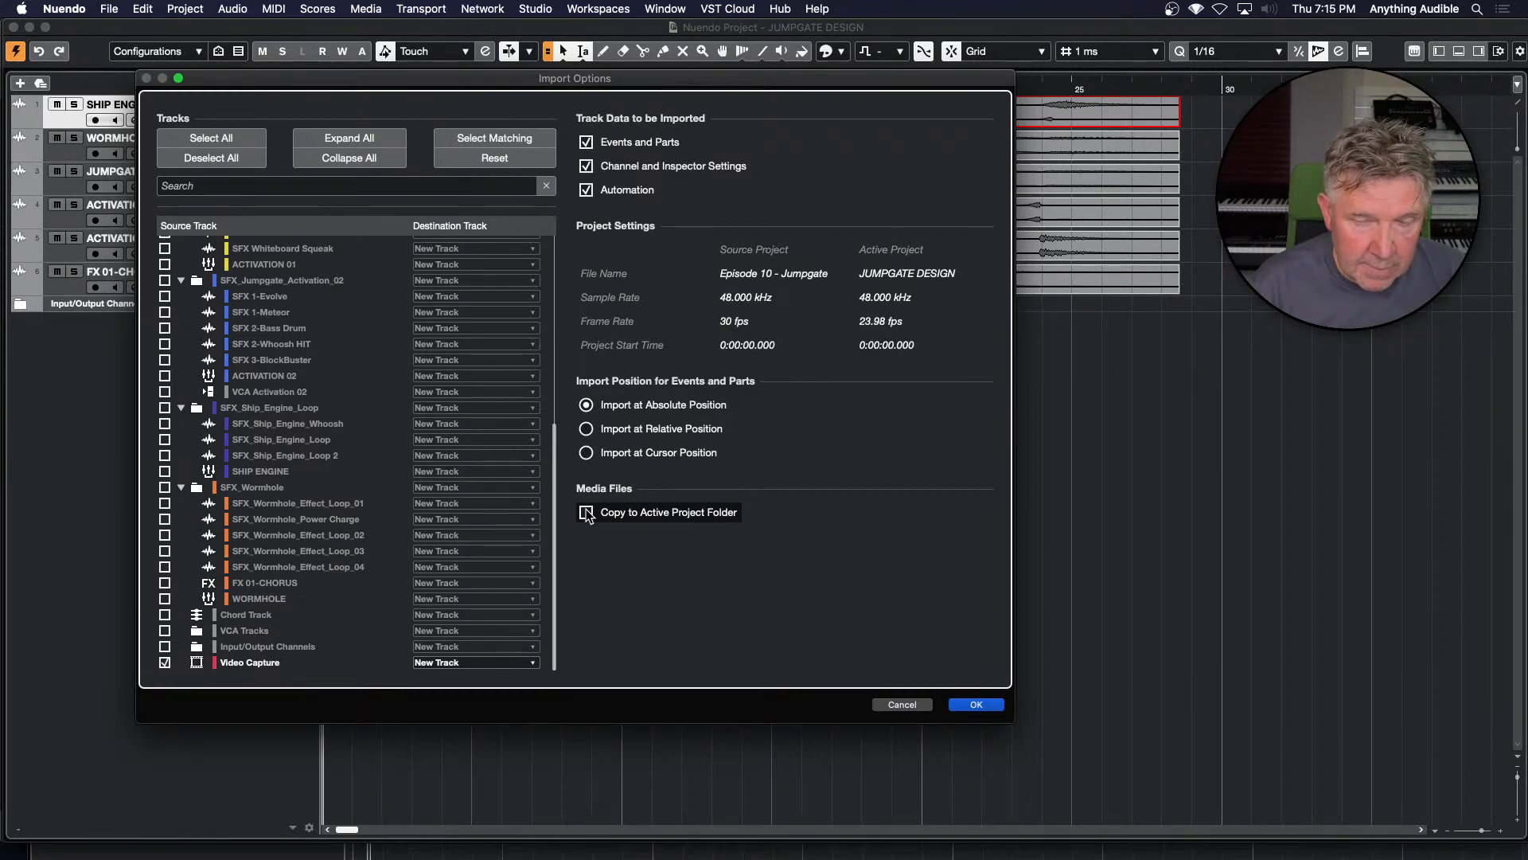
{"action": "left_click", "coordinate": [973, 706]}
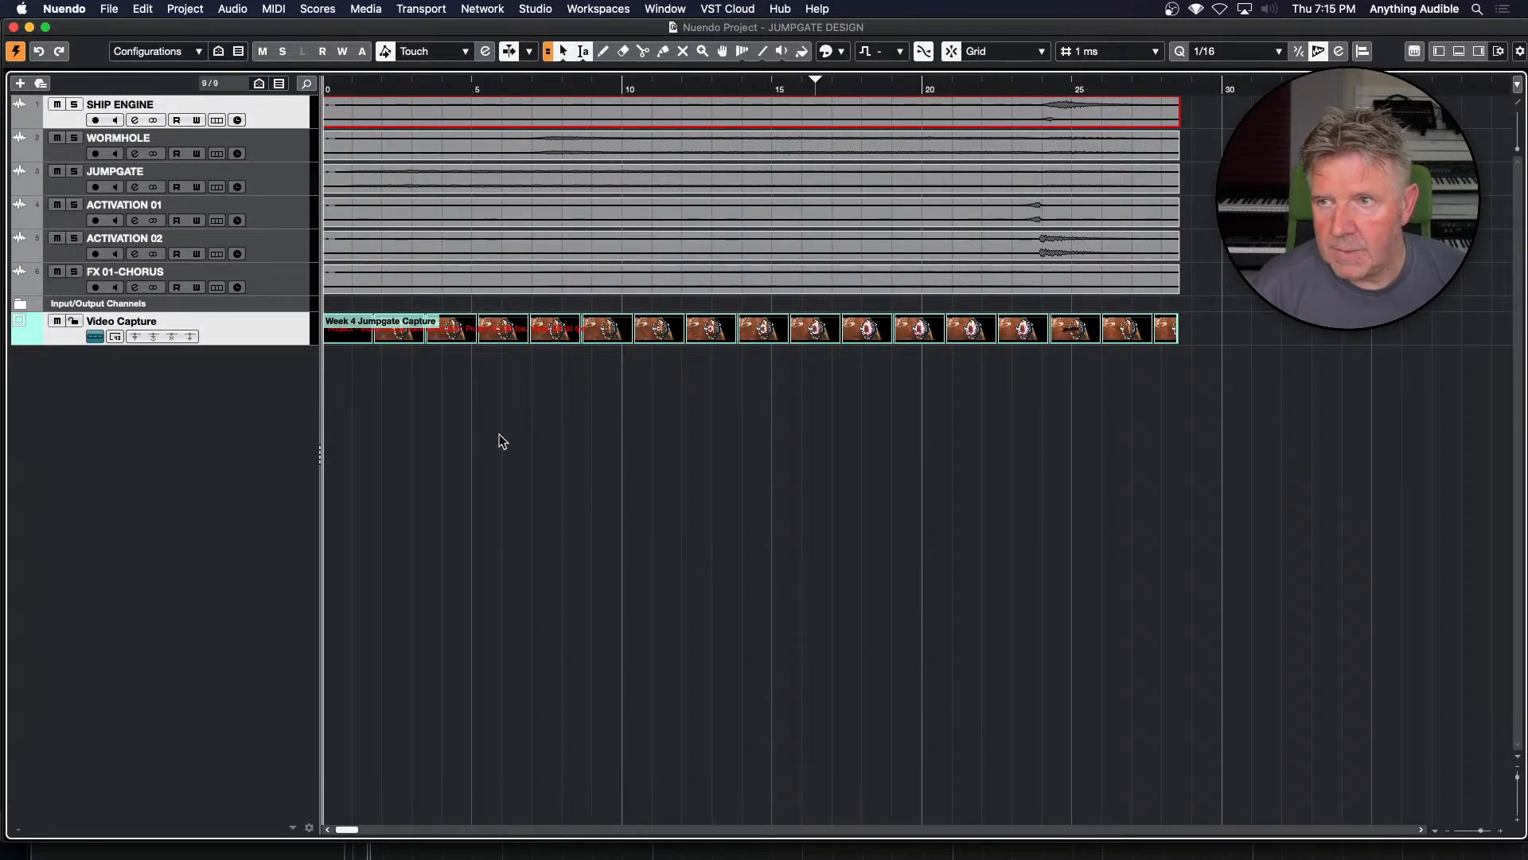
Move the Video Capture track above SHIP ENGINE and open the Video Player in the empty area below the tracks
{"action": "left_click_drag", "start_coordinate": [270, 323], "coordinate": [261, 108]}
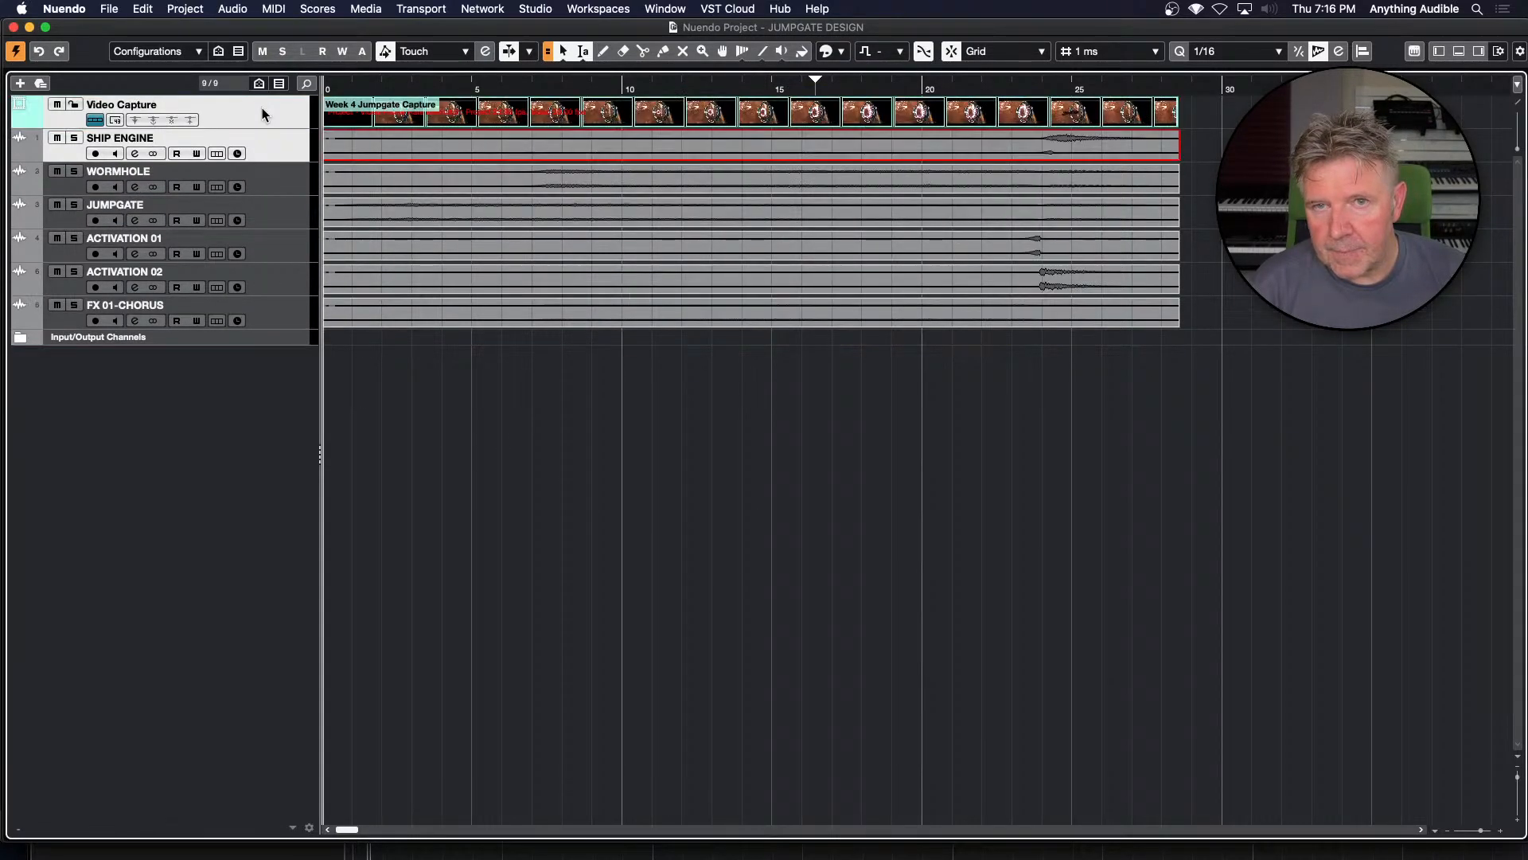
{"action": "key", "text": "F8"}
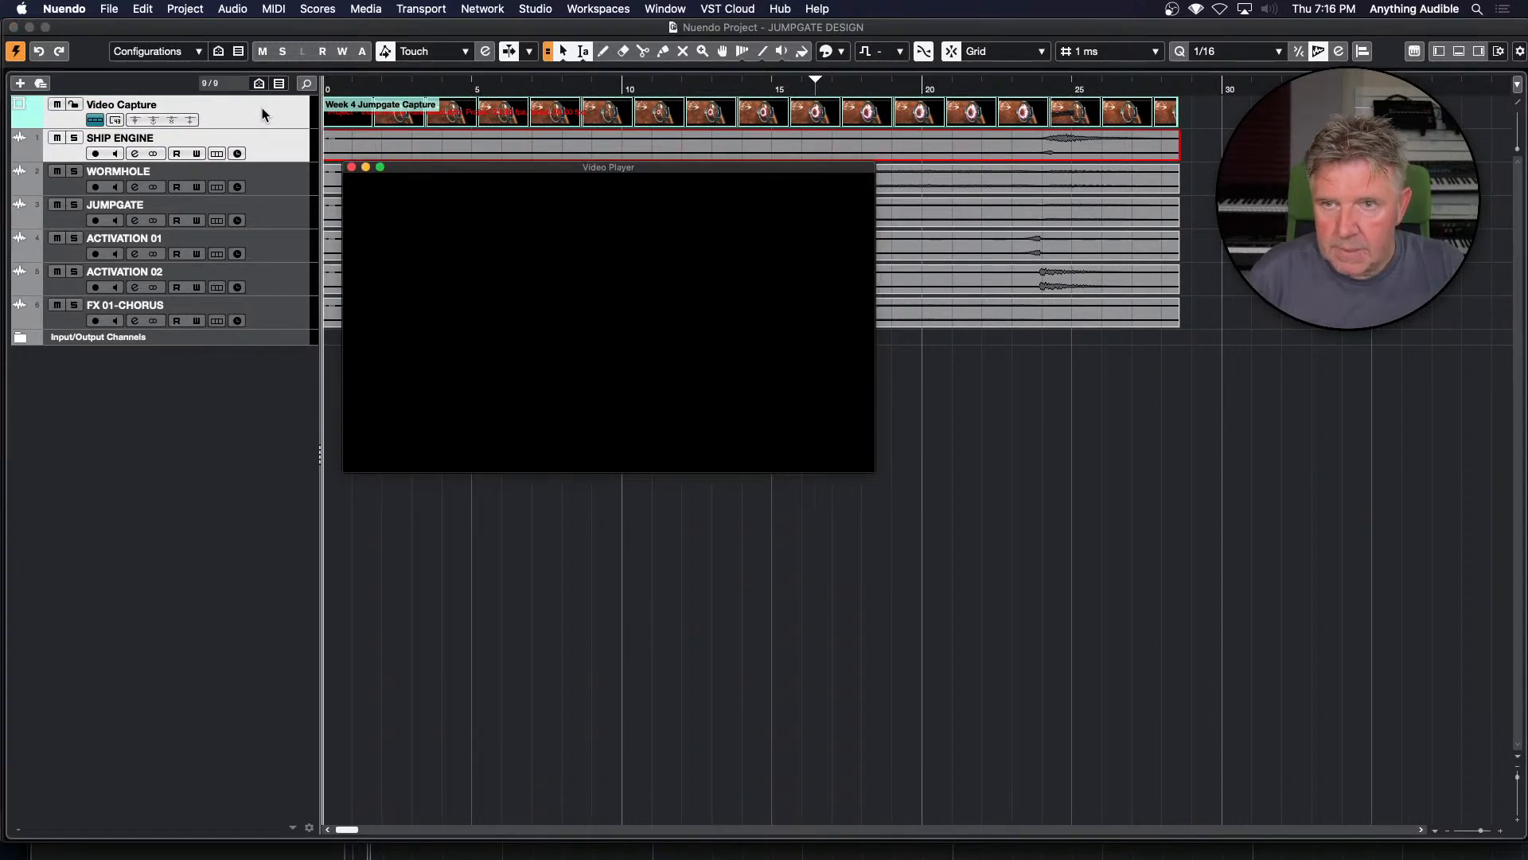
{"action": "left_click_drag", "start_coordinate": [487, 170], "coordinate": [483, 453]}
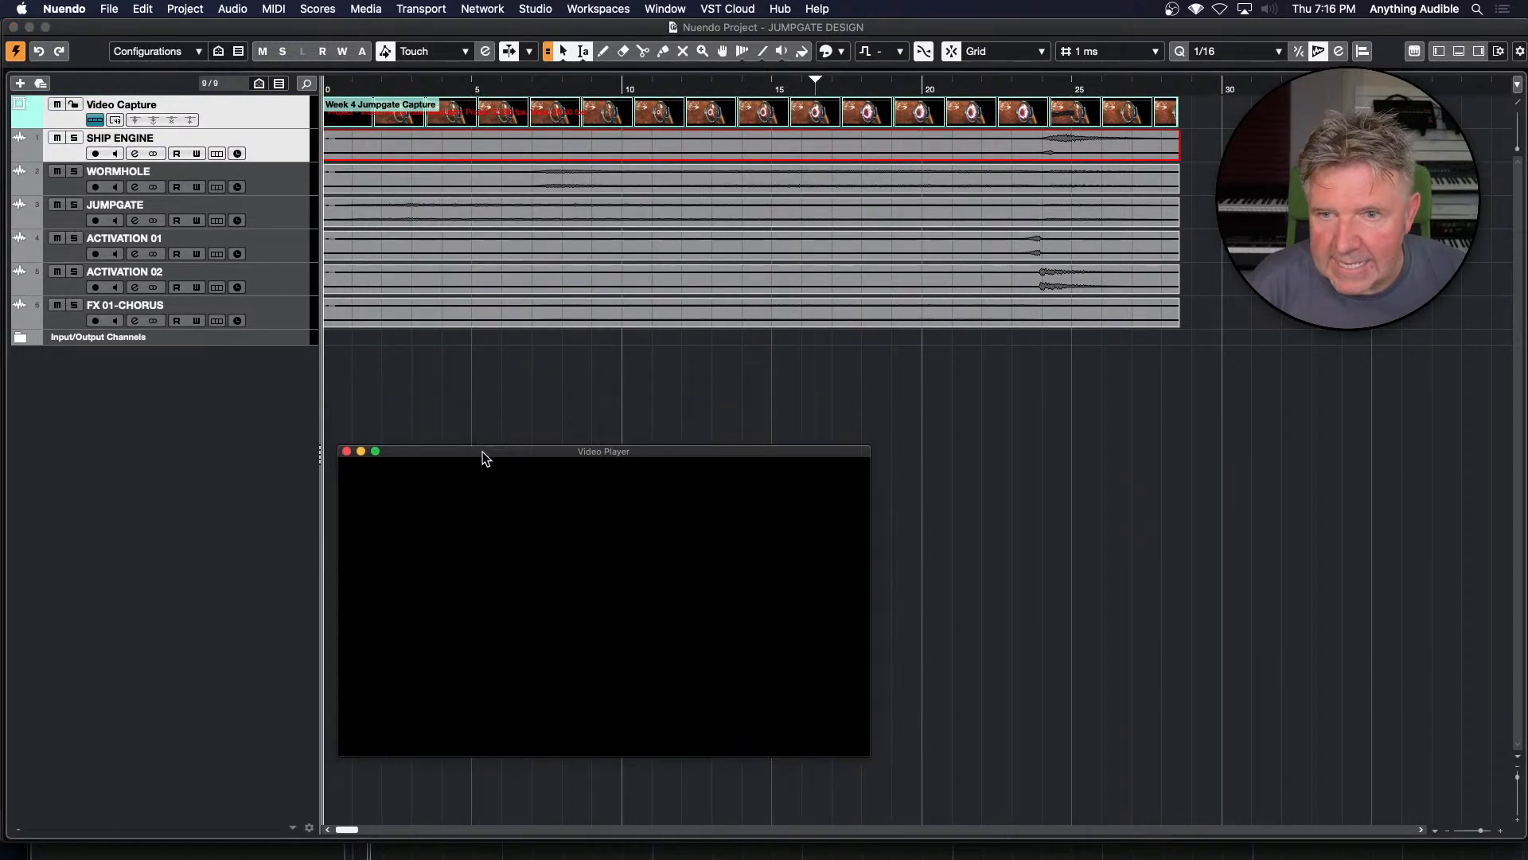
Play back the stems with the Video Player open to check picture and sound, and stop playback
{"action": "key", "text": "space"}
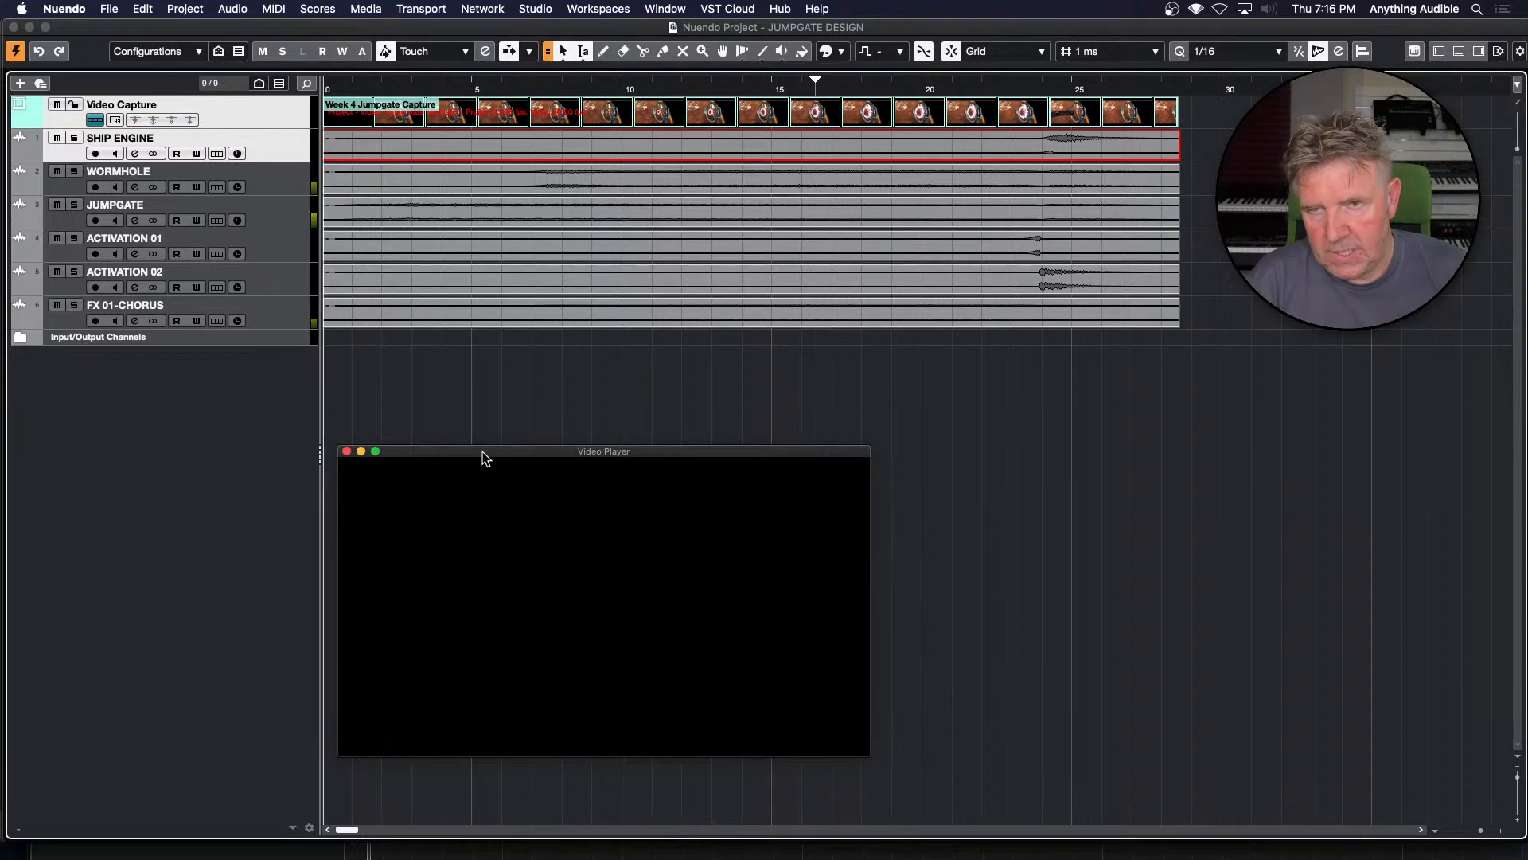
{"action": "key", "text": "space"}
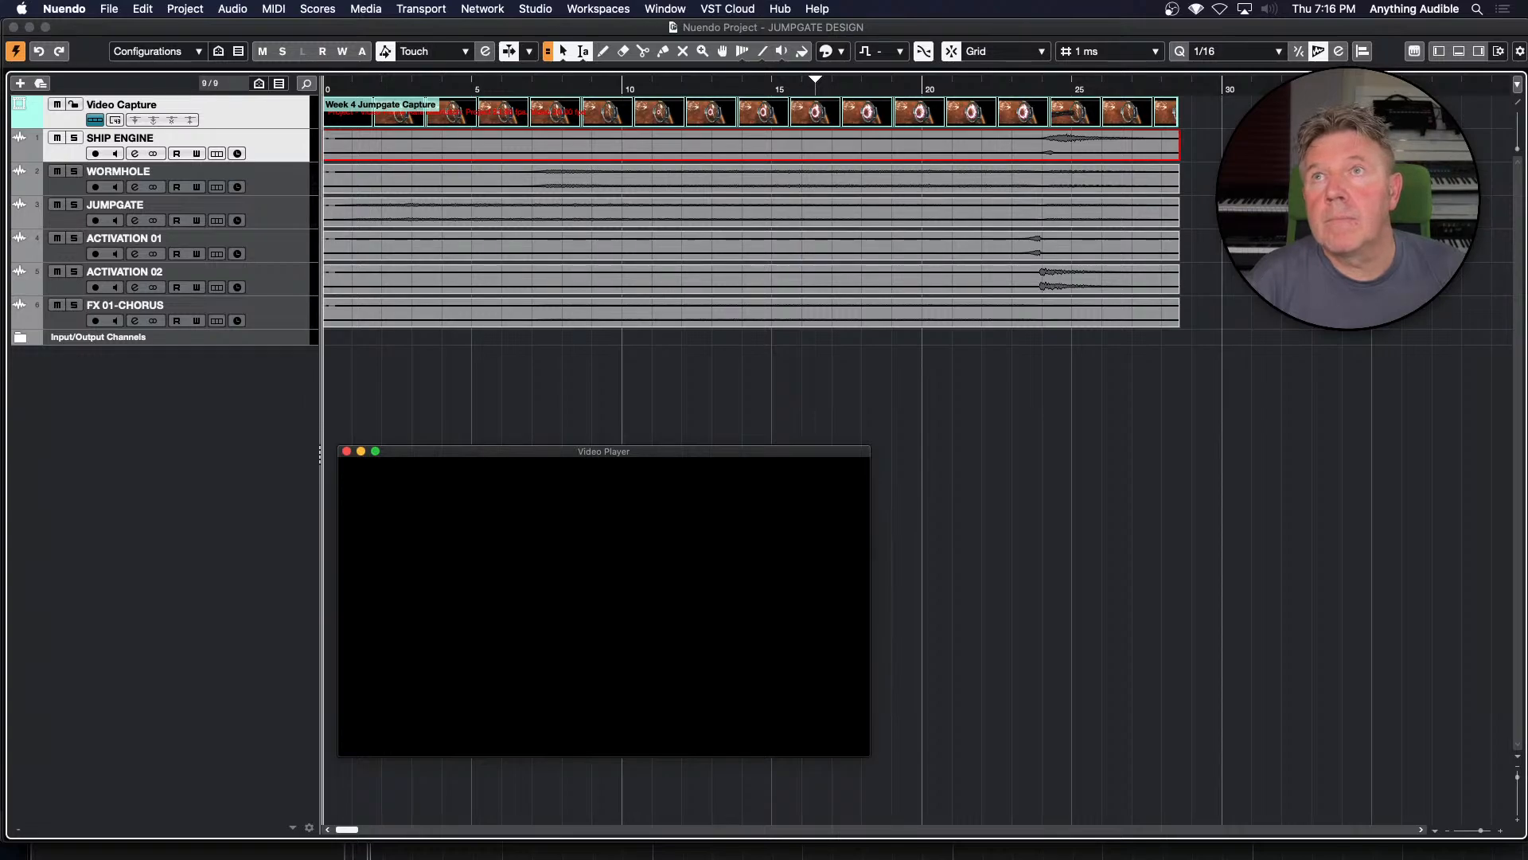
{"action": "key", "text": "super+Tab"}
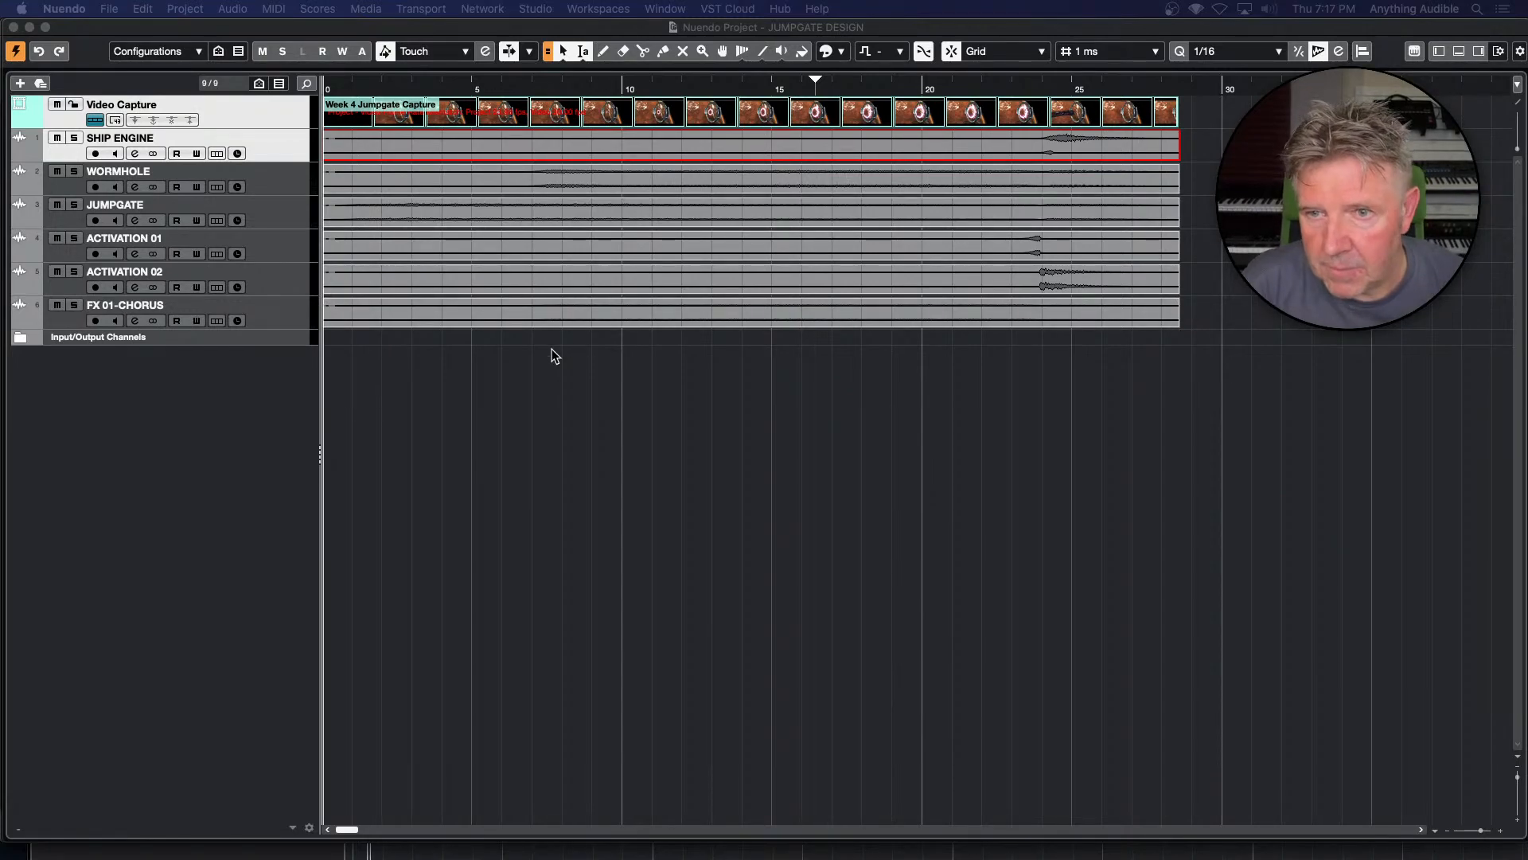
Select the Week 4 Jumpgate Capture event, examine the video export's file path, format, output channel and range settings, and close them without exporting
{"action": "double_click", "coordinate": [461, 111]}
{"action": "left_click", "coordinate": [461, 111]}
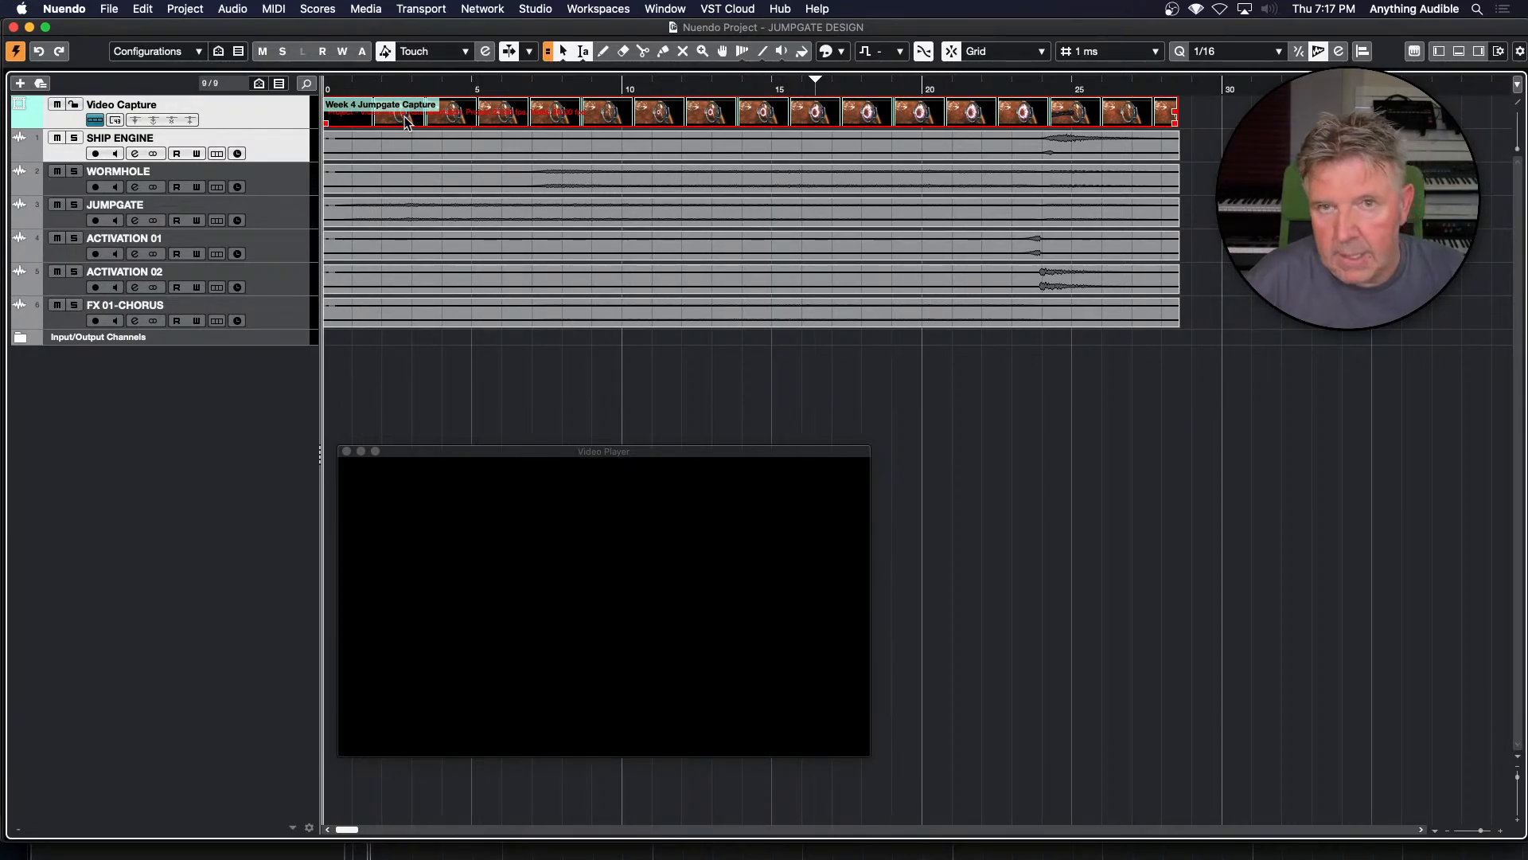
{"action": "left_click", "coordinate": [116, 12]}
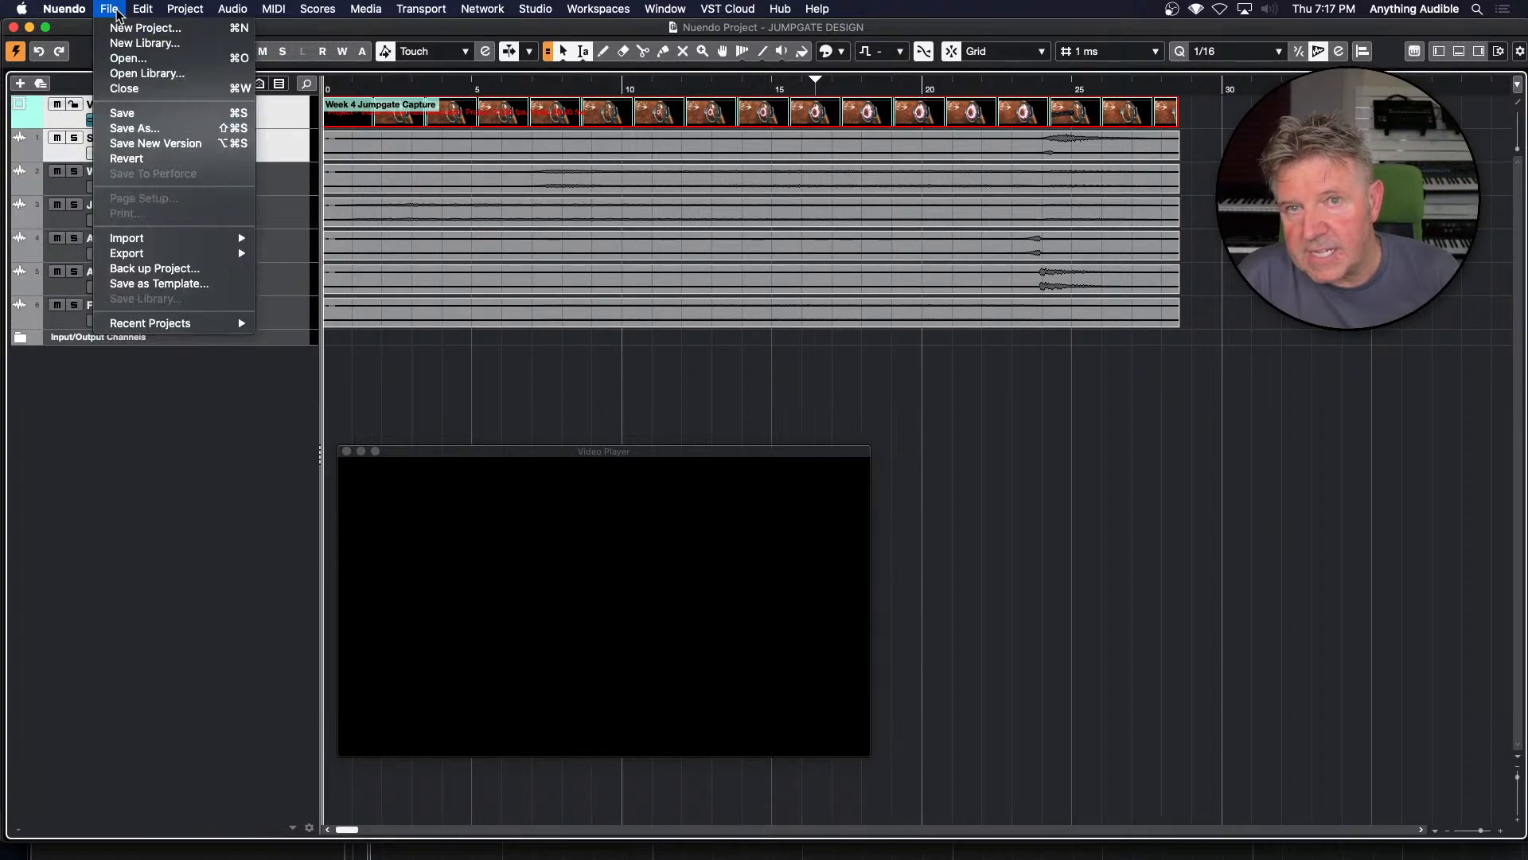
{"action": "mouse_move", "coordinate": [131, 253]}
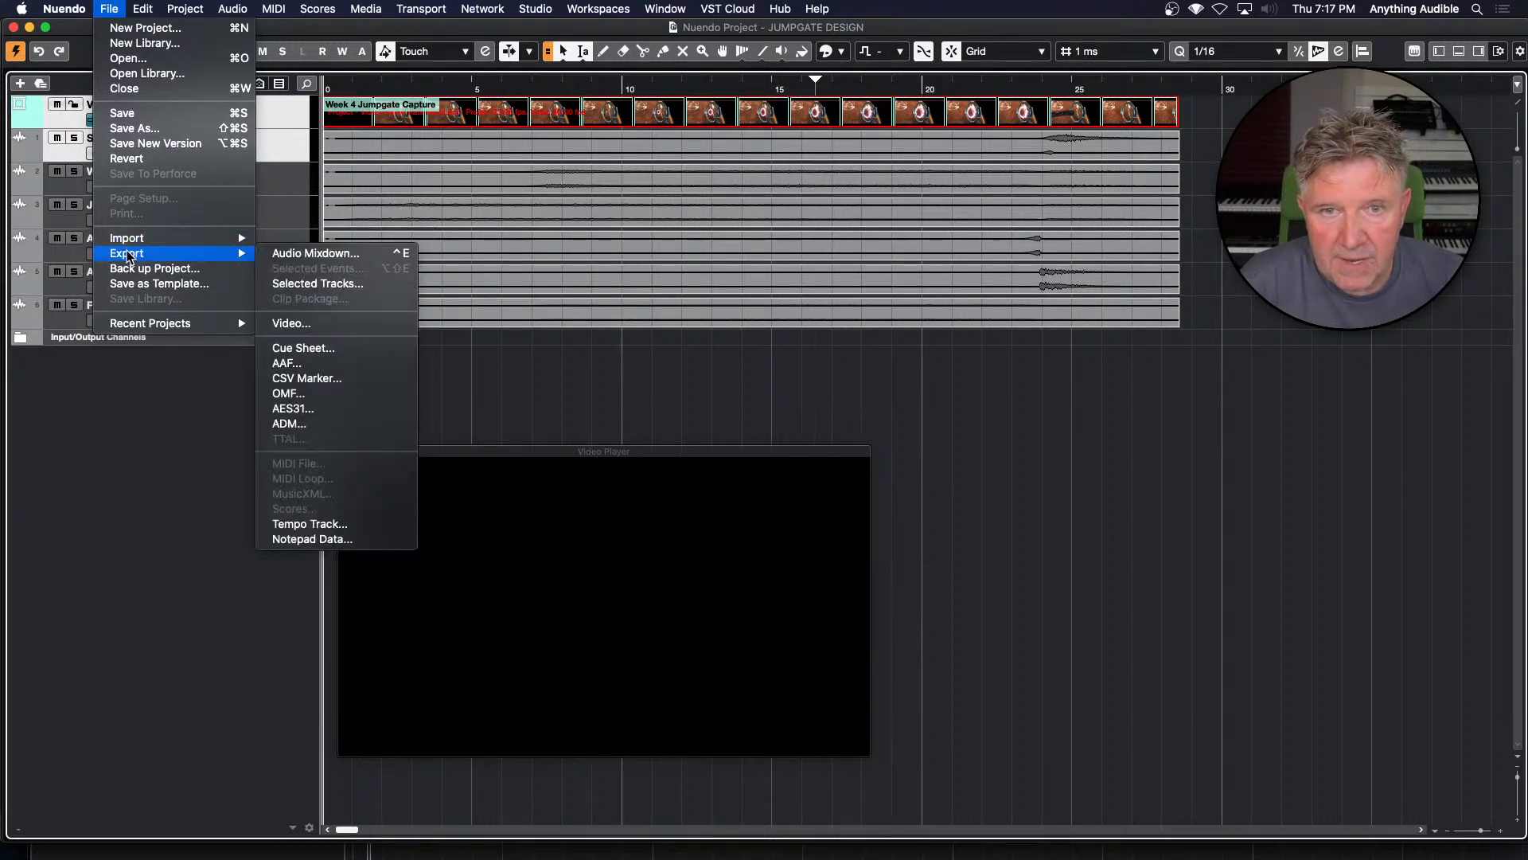
{"action": "left_click", "coordinate": [330, 323]}
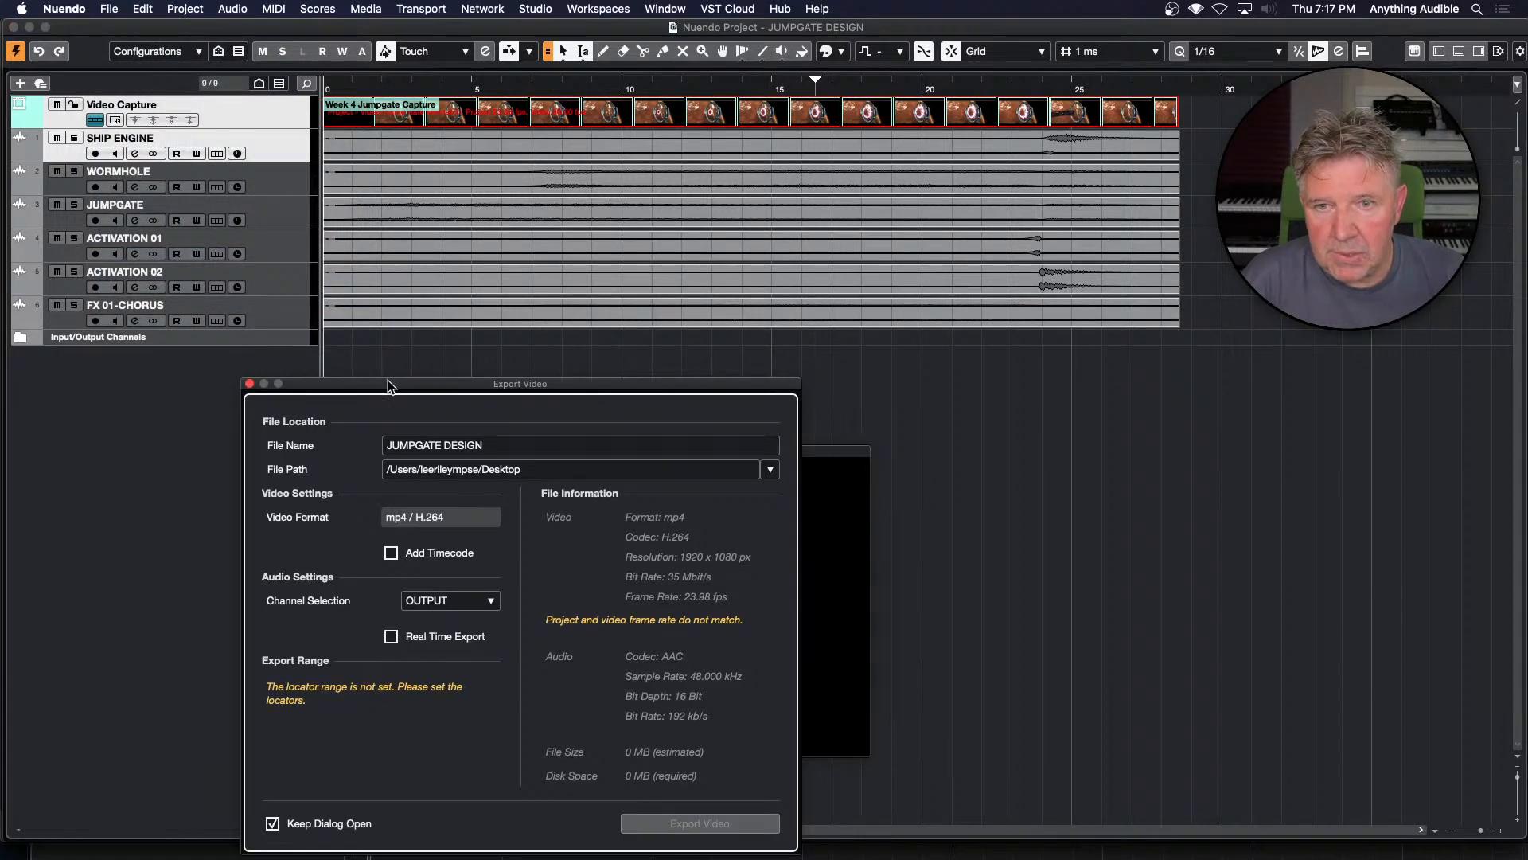
{"action": "left_click_drag", "start_coordinate": [390, 388], "coordinate": [378, 288]}
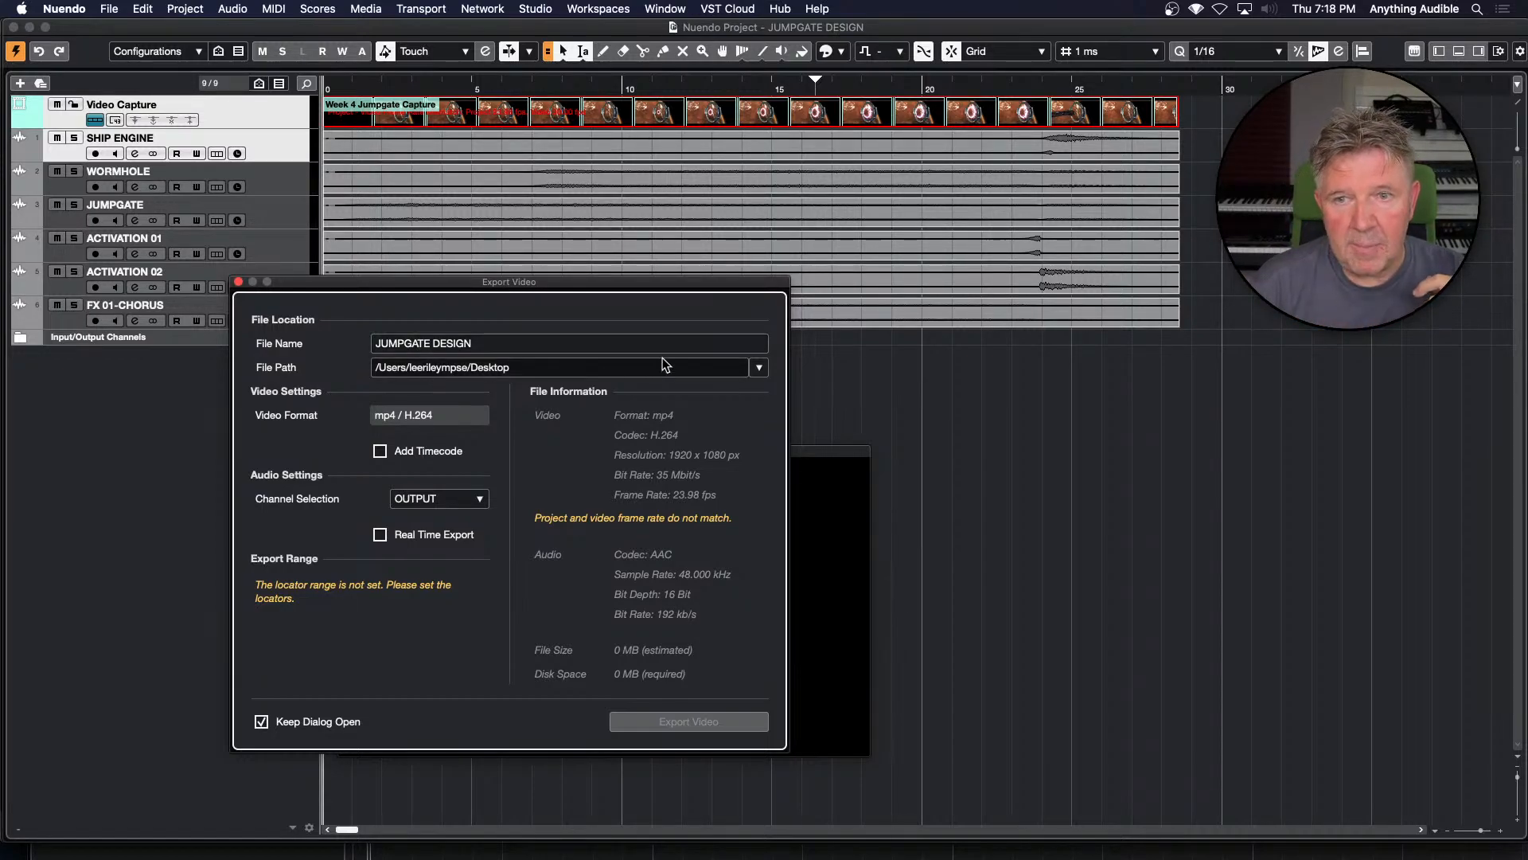
{"action": "left_click", "coordinate": [758, 367]}
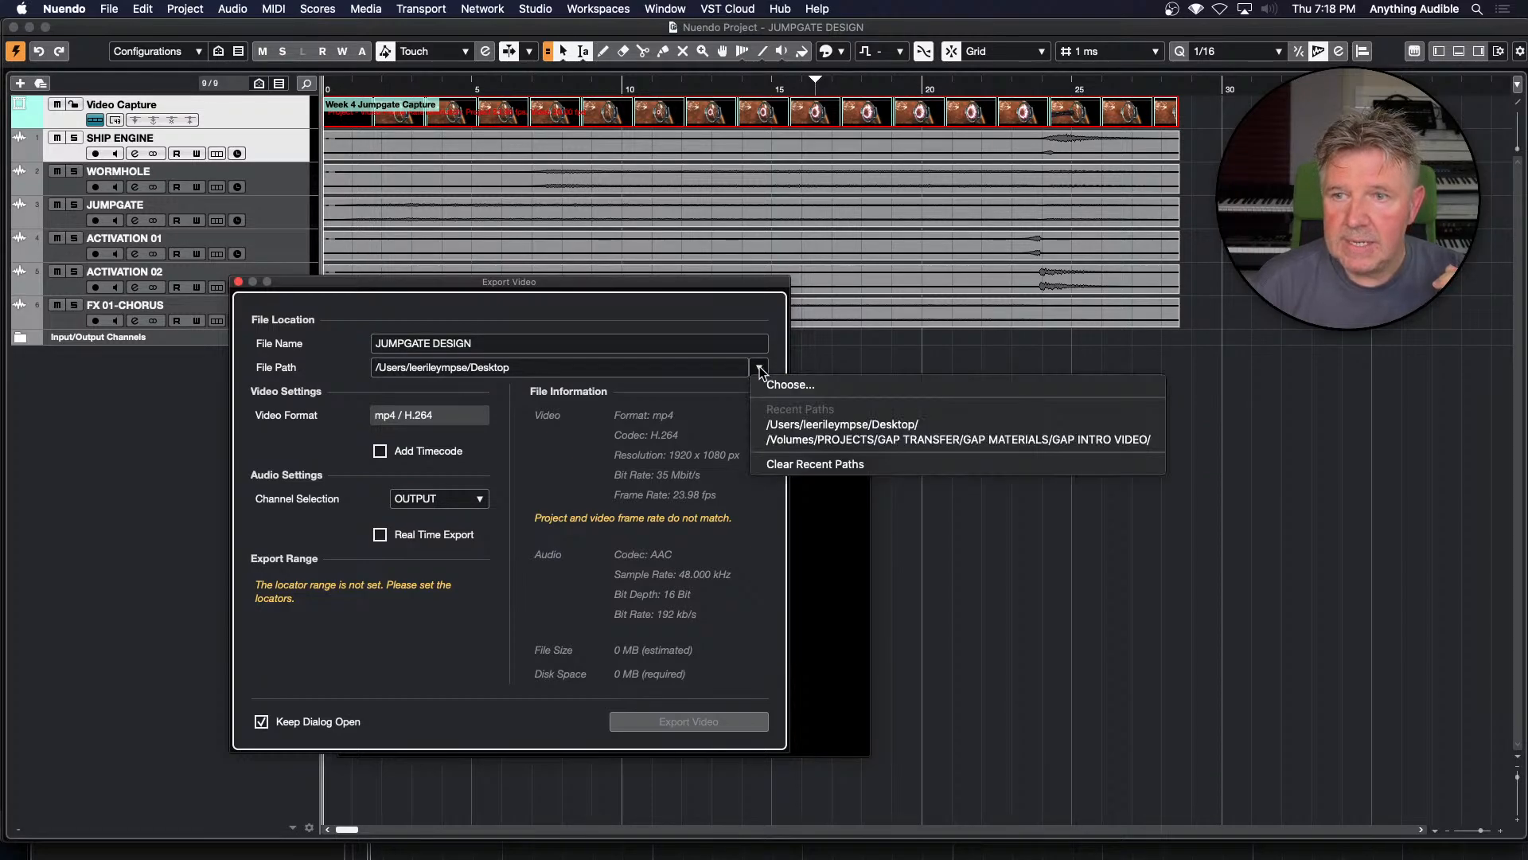
{"action": "left_click", "coordinate": [754, 304]}
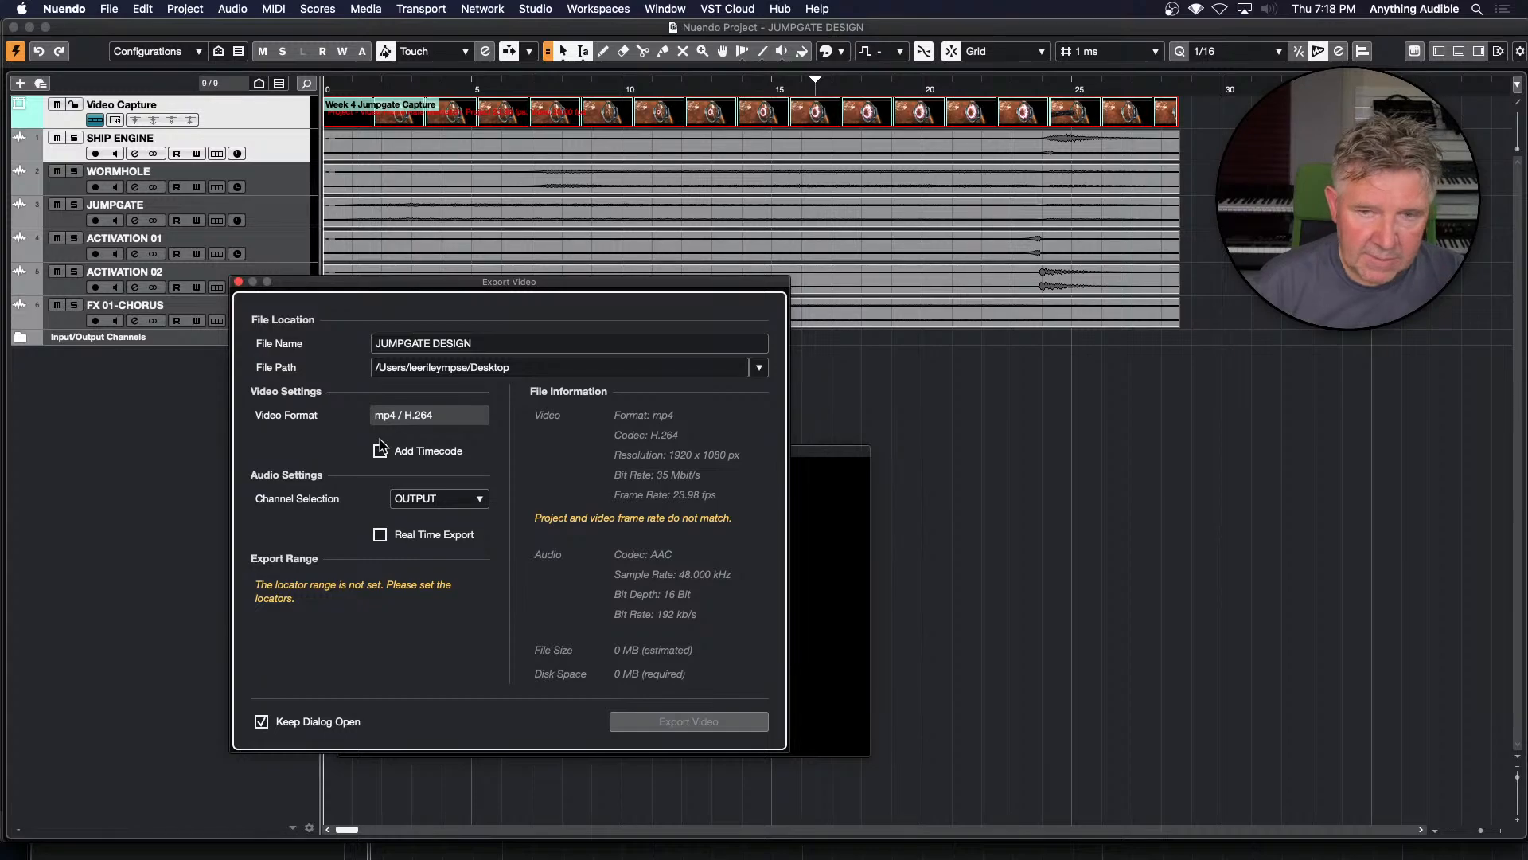
{"action": "left_click", "coordinate": [478, 499]}
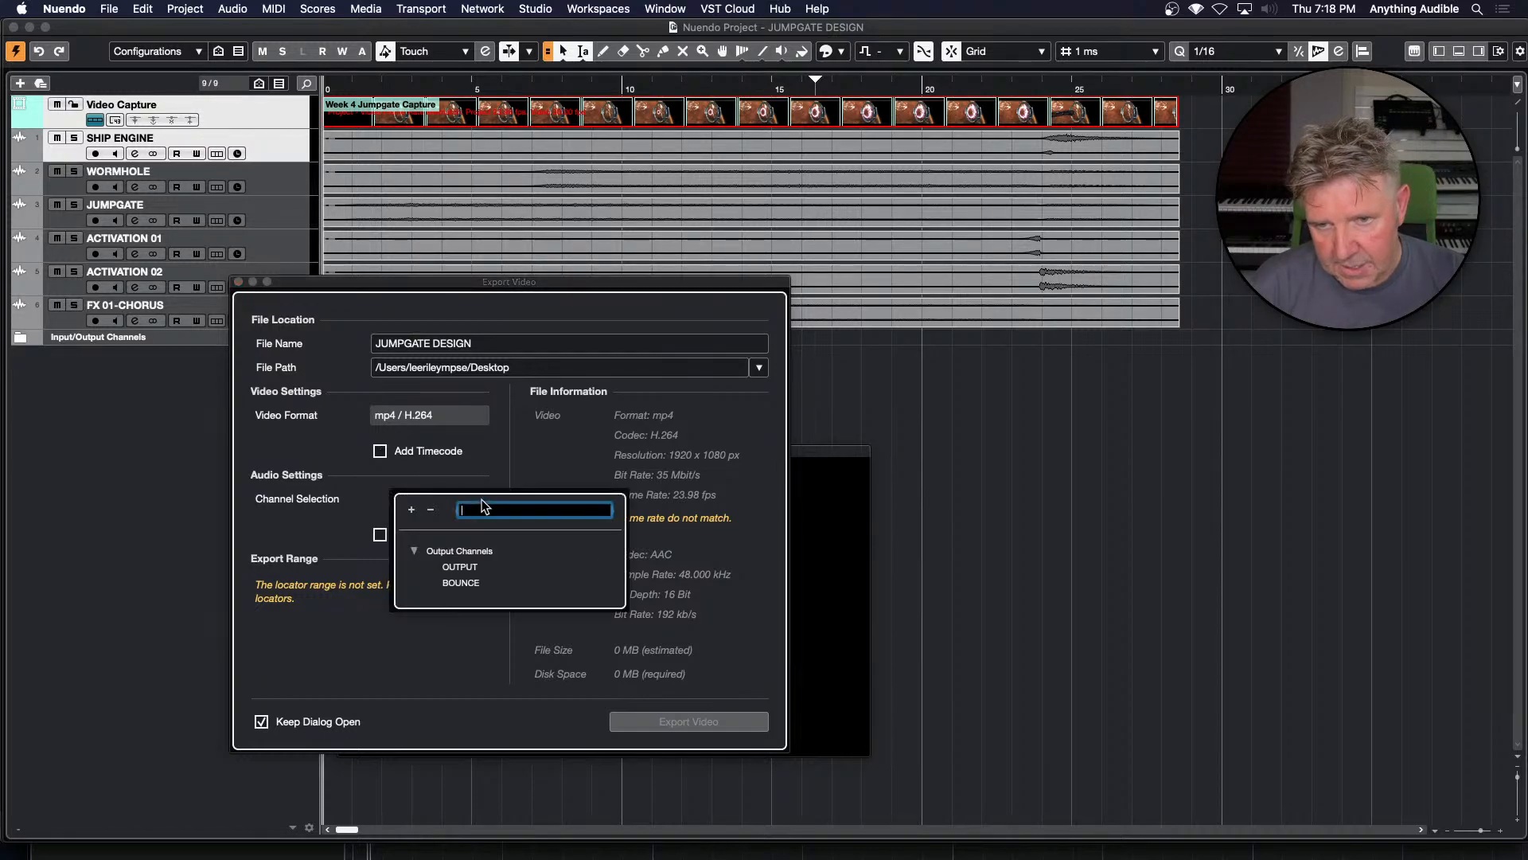
{"action": "left_click", "coordinate": [488, 461]}
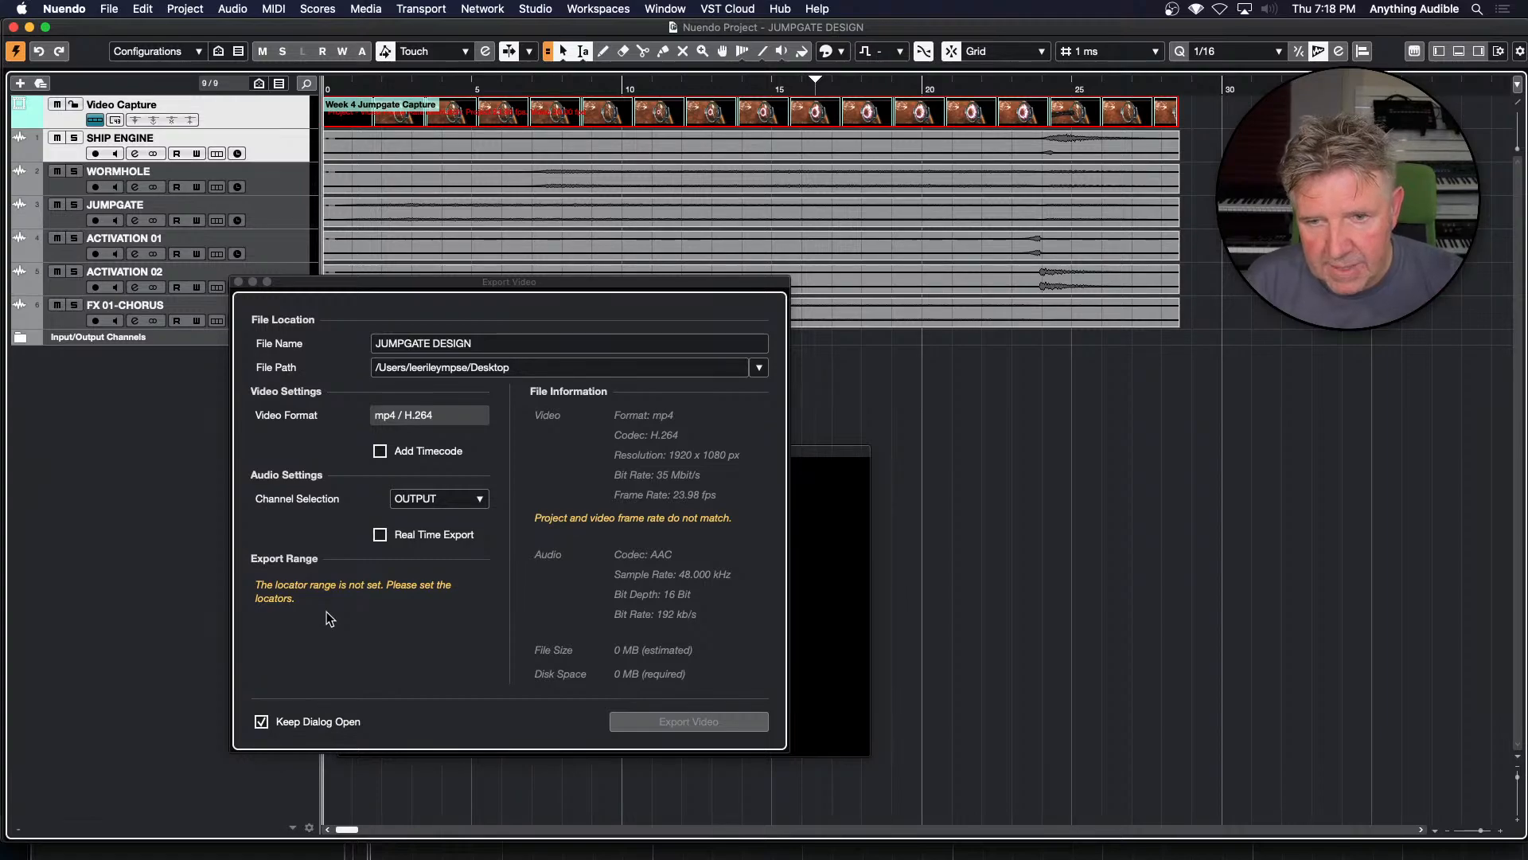
{"action": "left_click", "coordinate": [238, 282]}
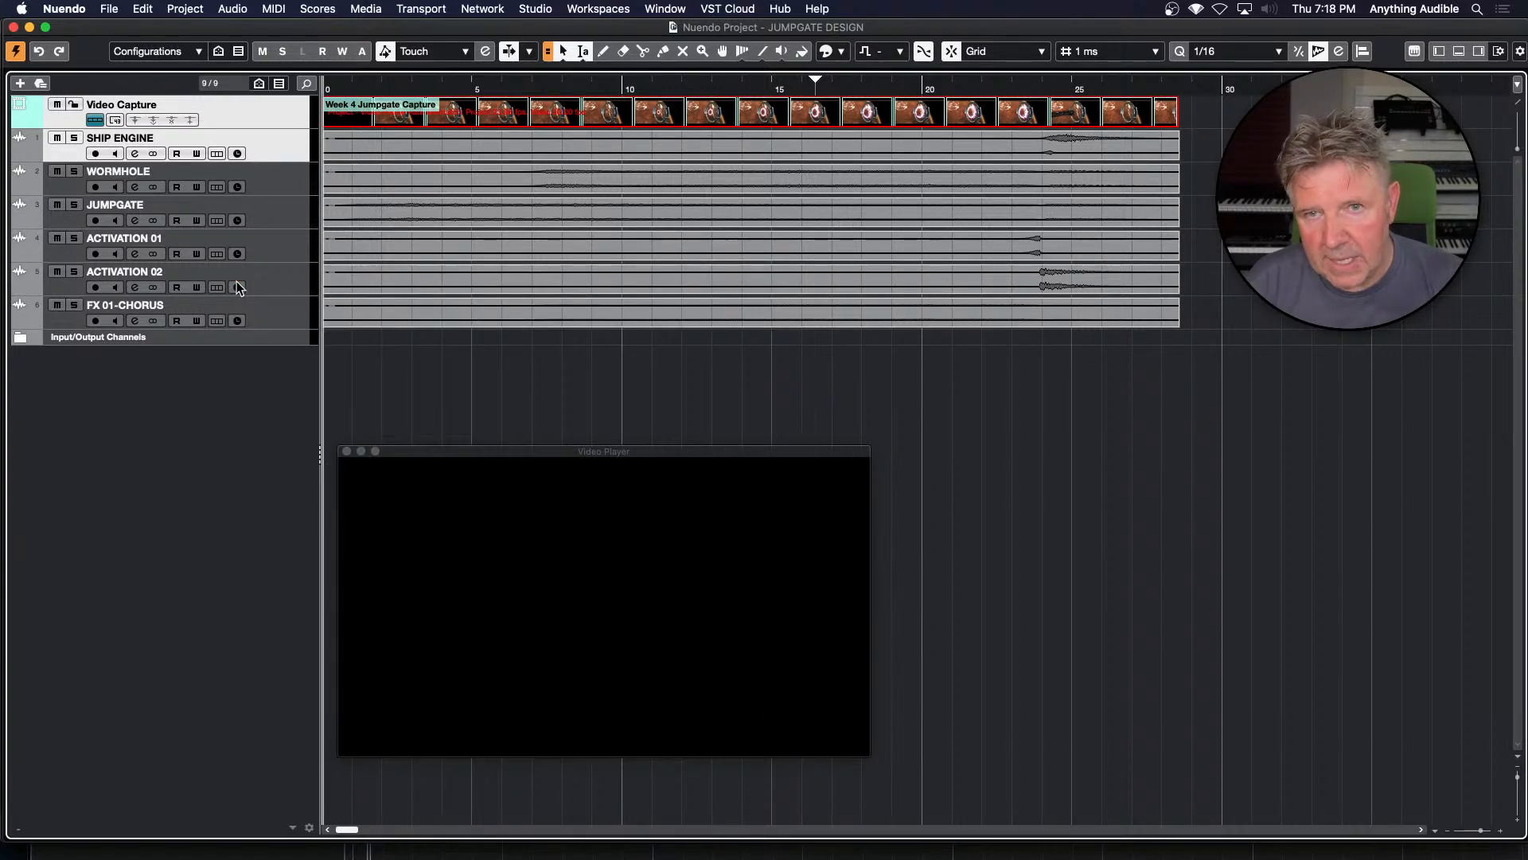
Add one marker track named ROUGH MIX and move it above the Video Capture track
{"action": "left_click", "coordinate": [275, 152]}
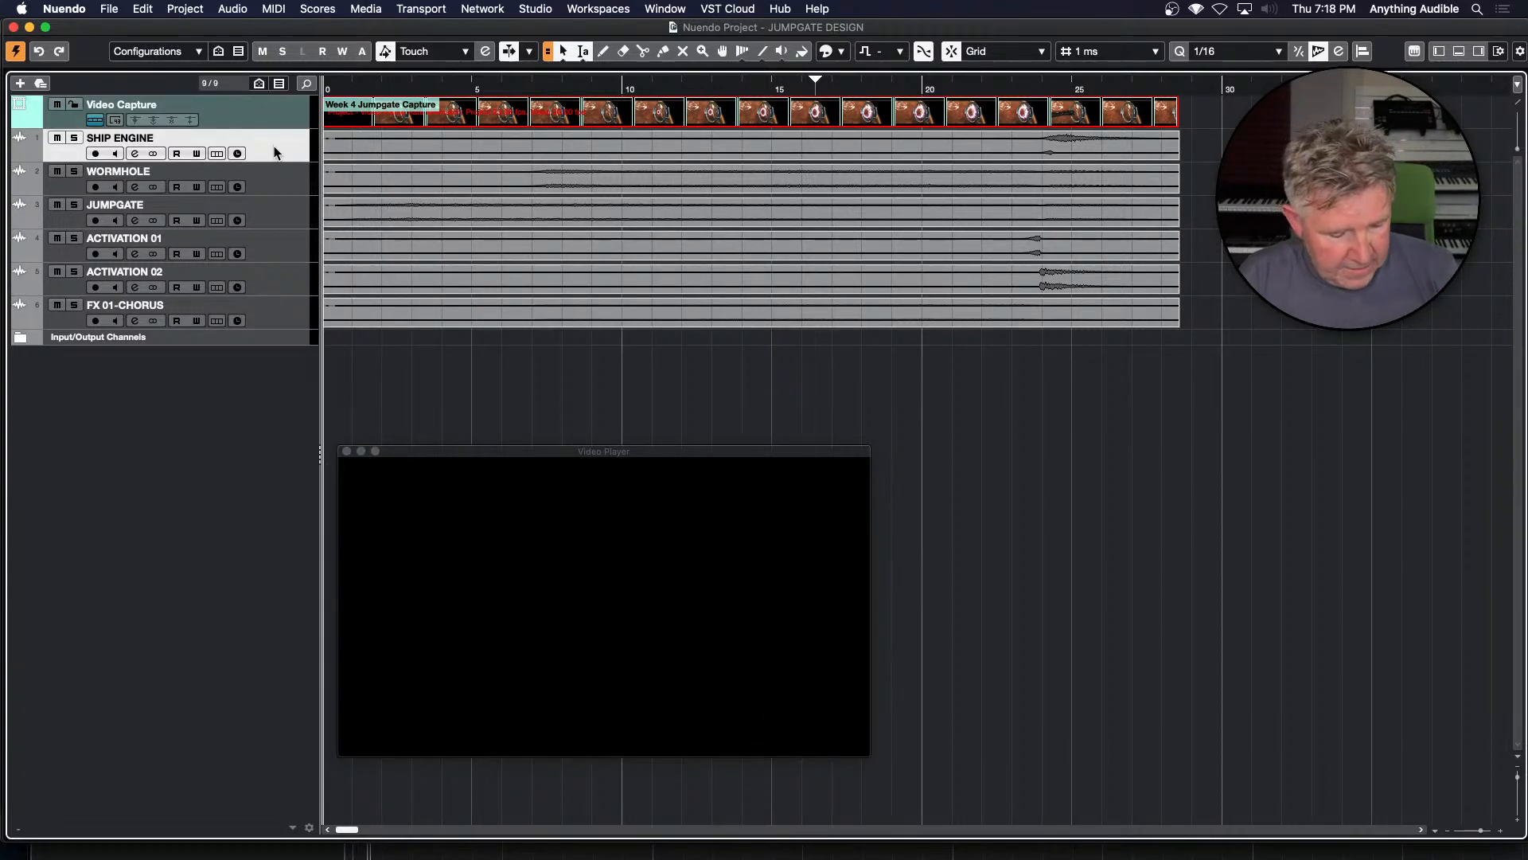
{"action": "key", "text": "t"}
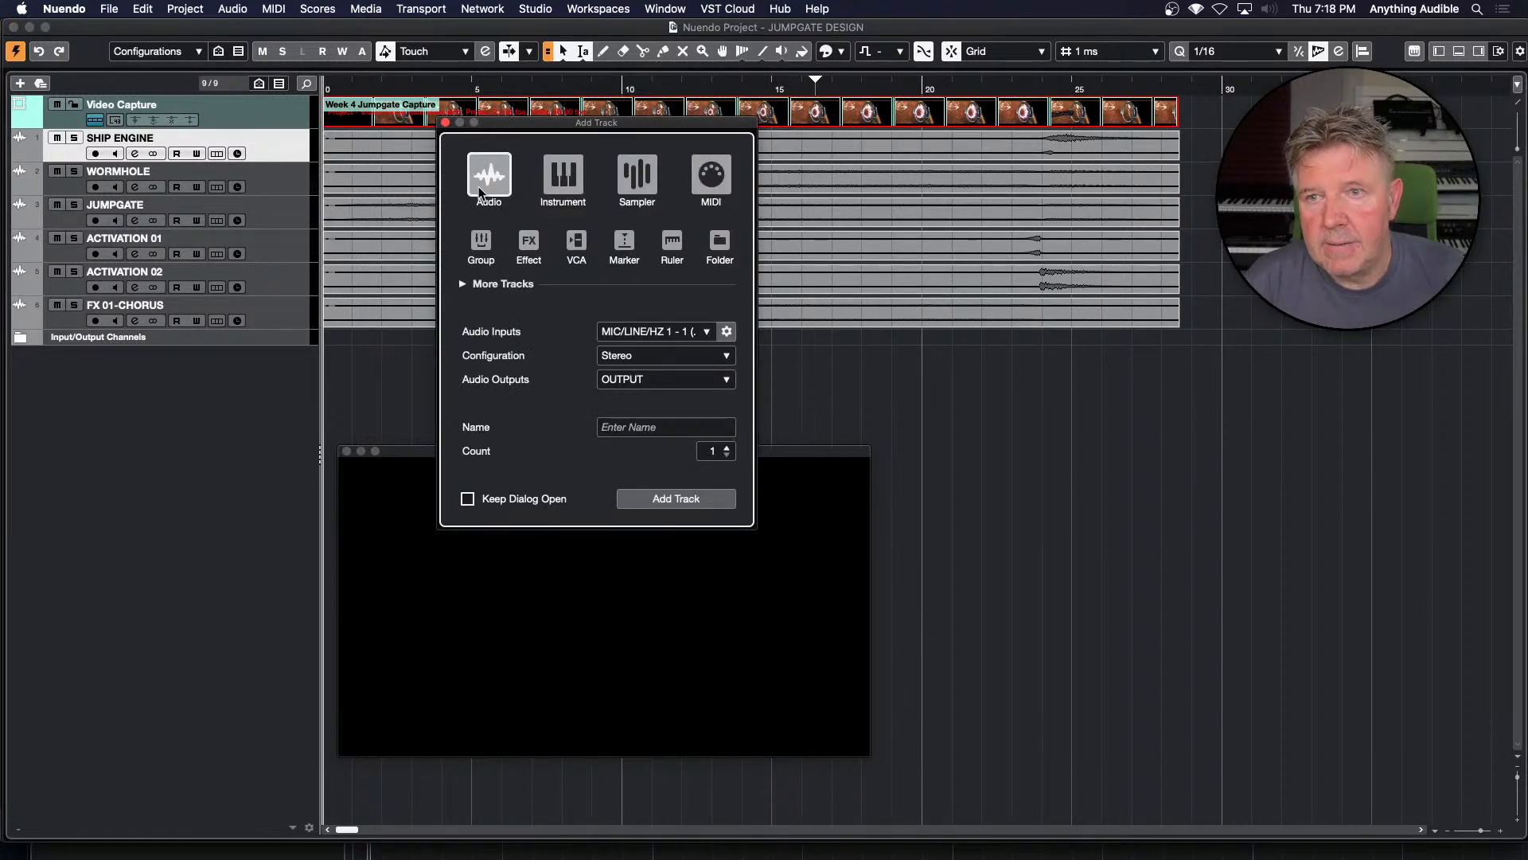
{"action": "left_click", "coordinate": [627, 244]}
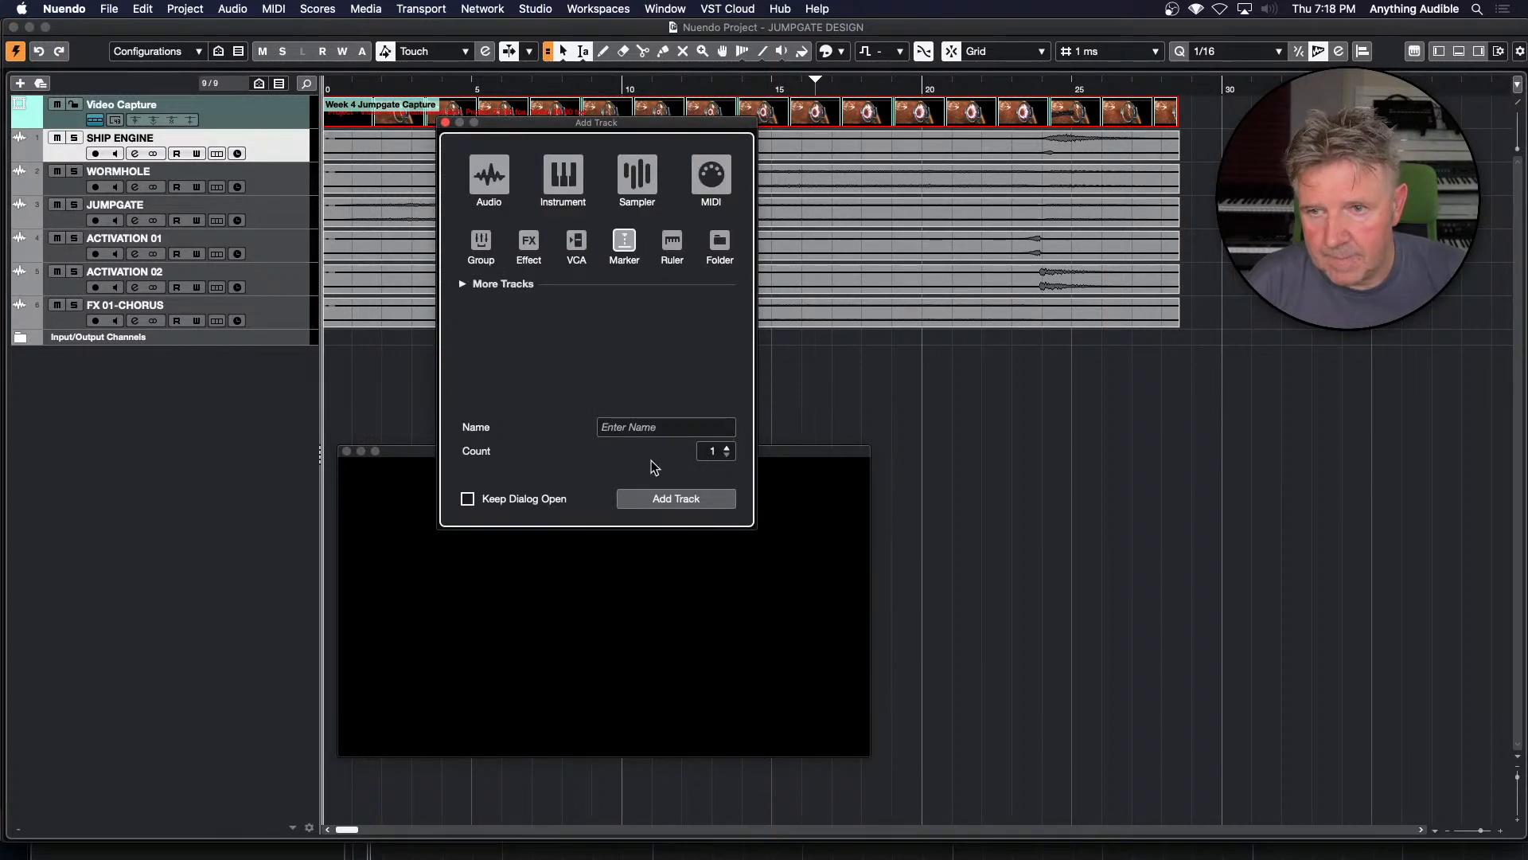
{"action": "left_click", "coordinate": [647, 424]}
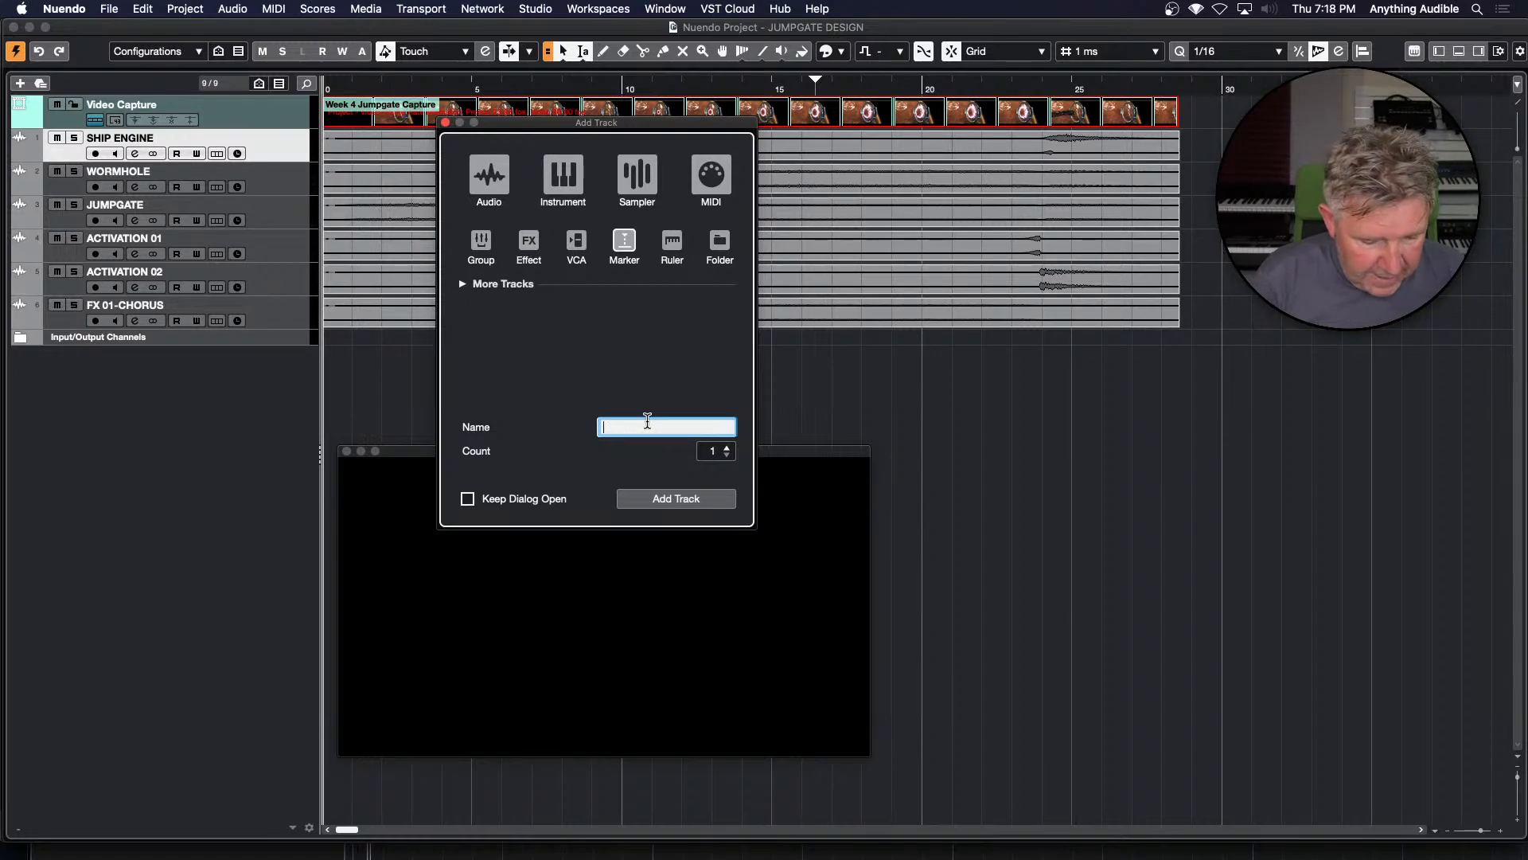
{"action": "type", "text": "EX"}
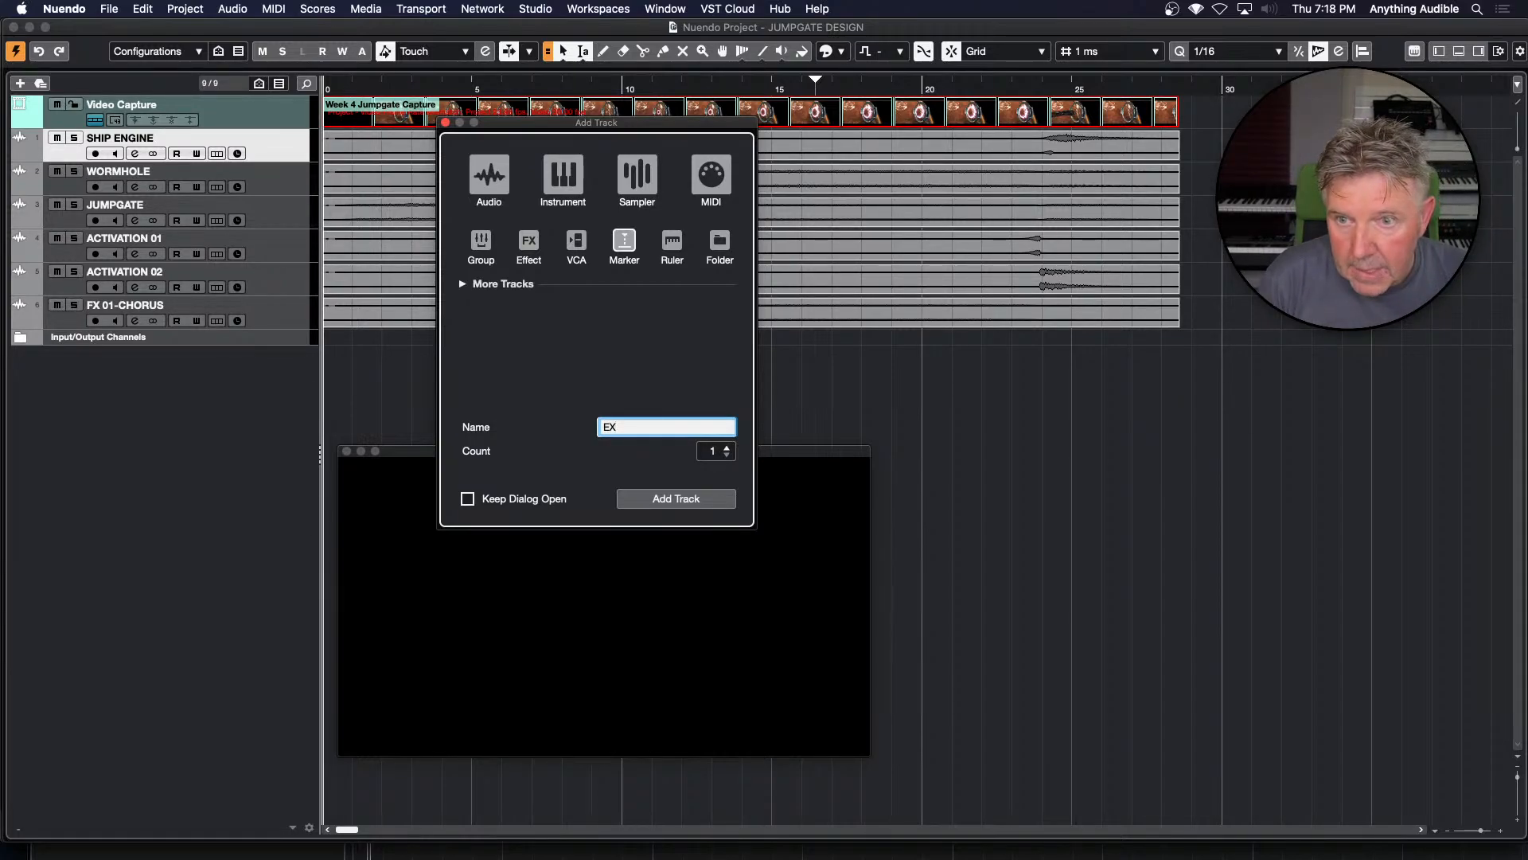
{"action": "key", "text": "BackSpace"}
{"action": "key", "text": "BackSpace"}
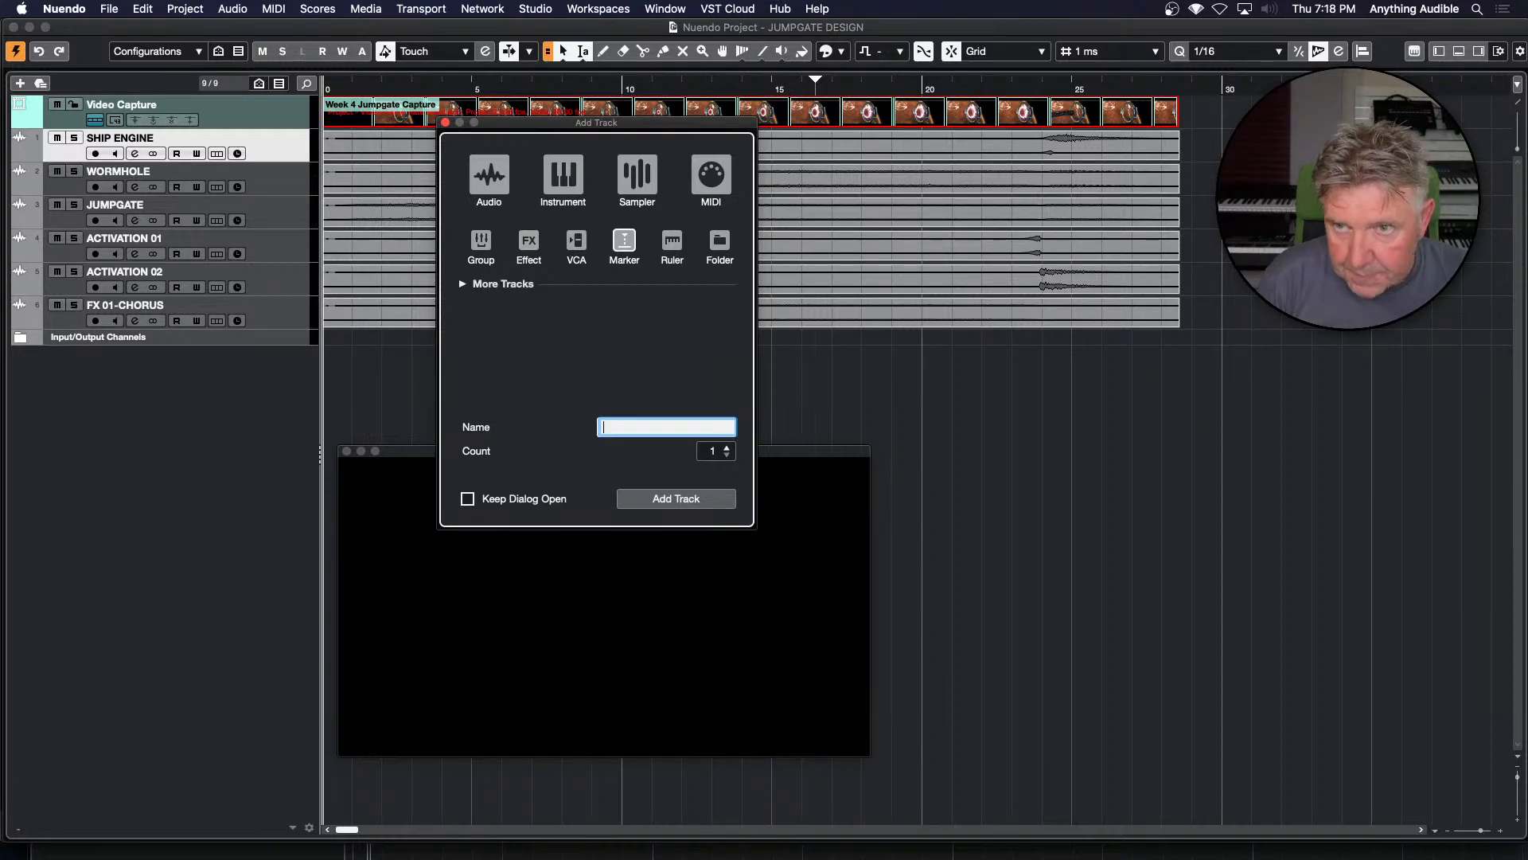
{"action": "type", "text": "VI"}
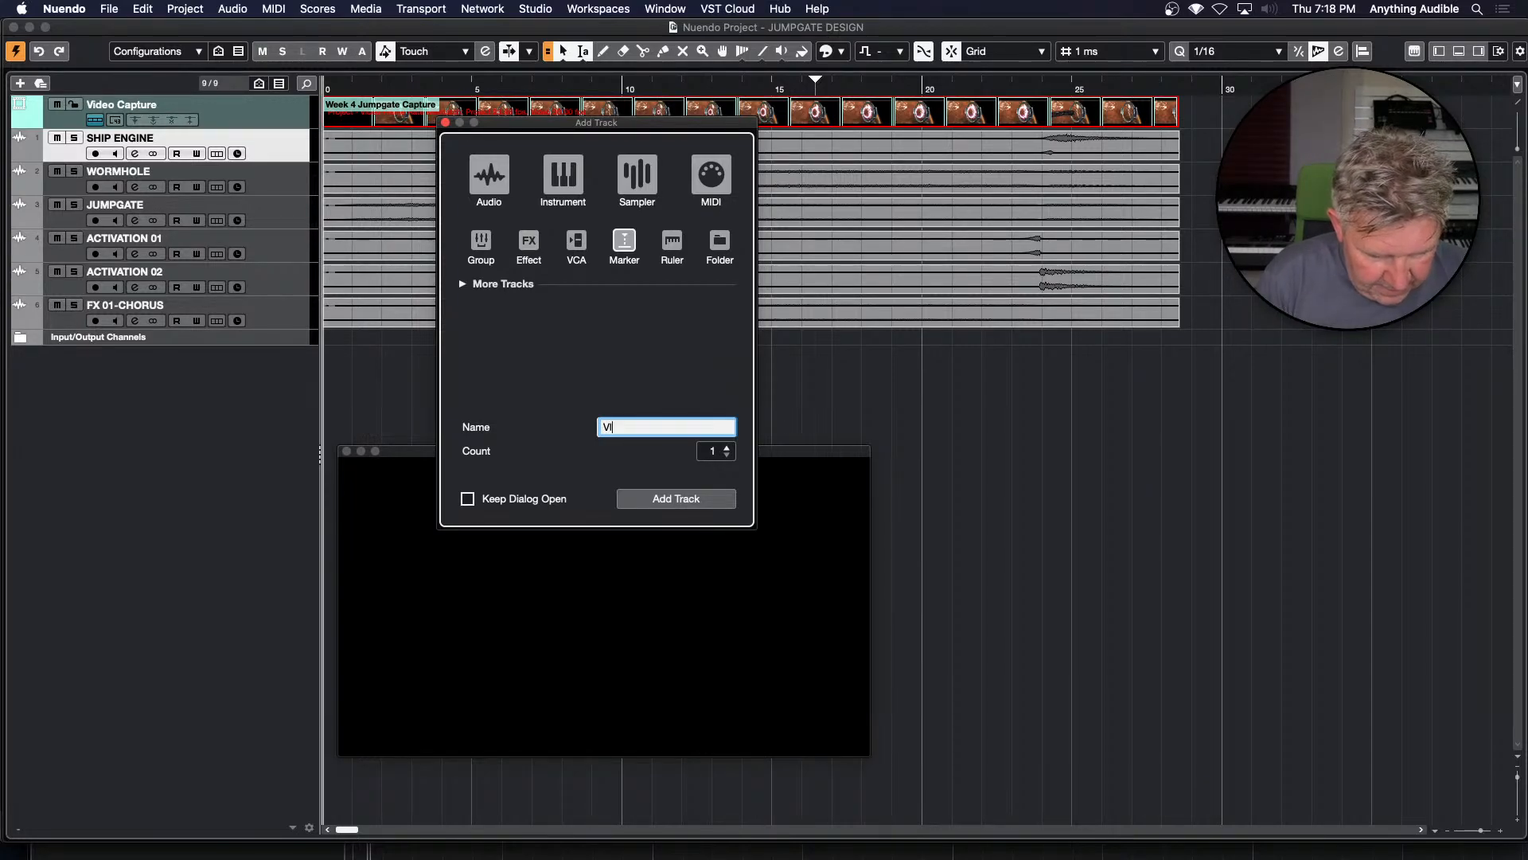
{"action": "type", "text": "DE"}
{"action": "key", "text": "BackSpace"}
{"action": "key", "text": "BackSpace"}
{"action": "key", "text": "BackSpace"}
{"action": "key", "text": "BackSpace"}
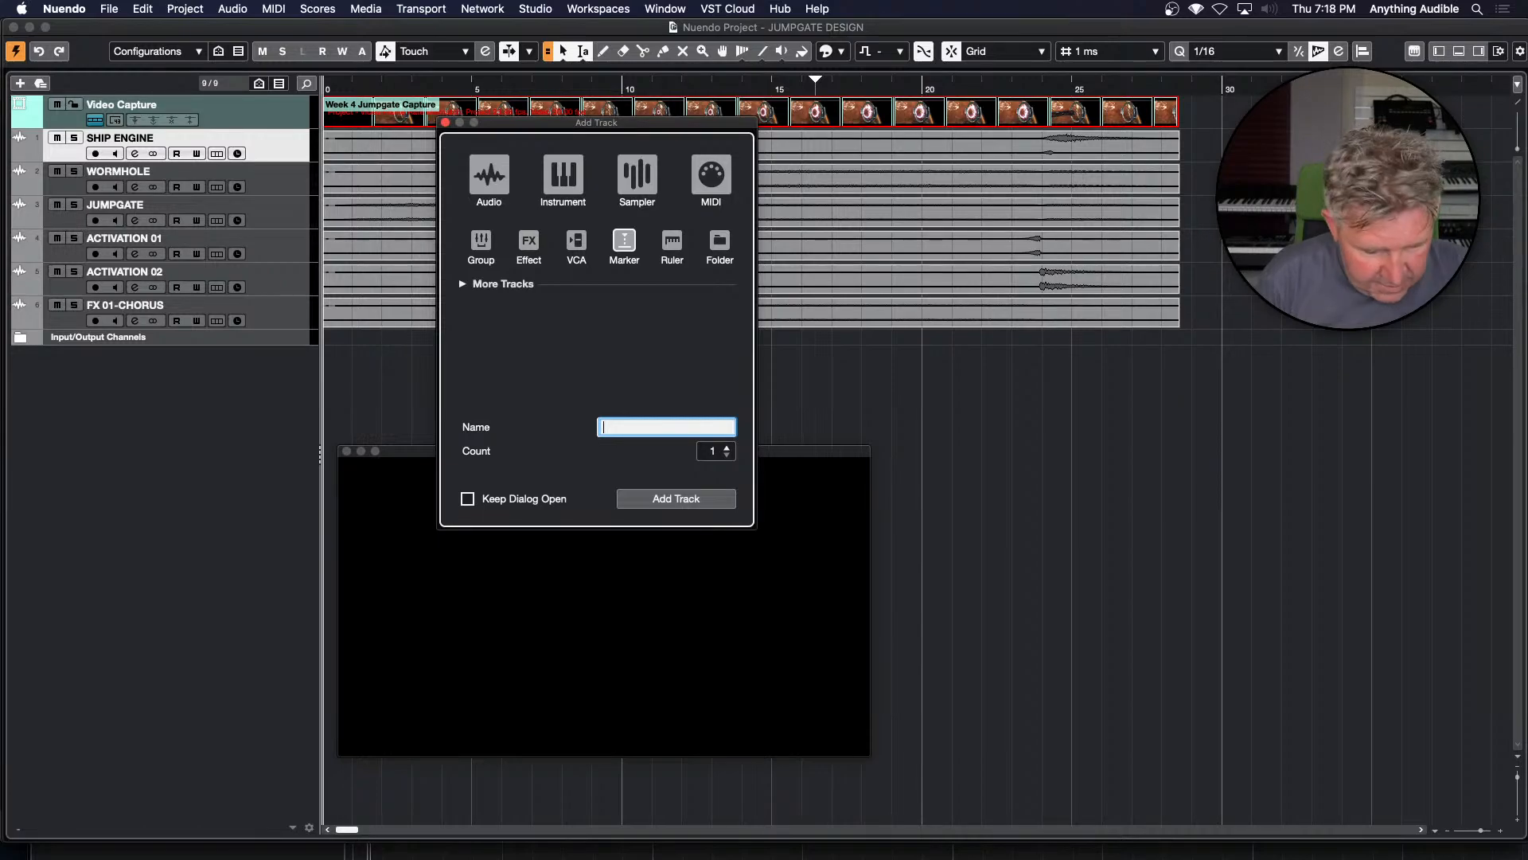
{"action": "type", "text": "ROUGH MIX"}
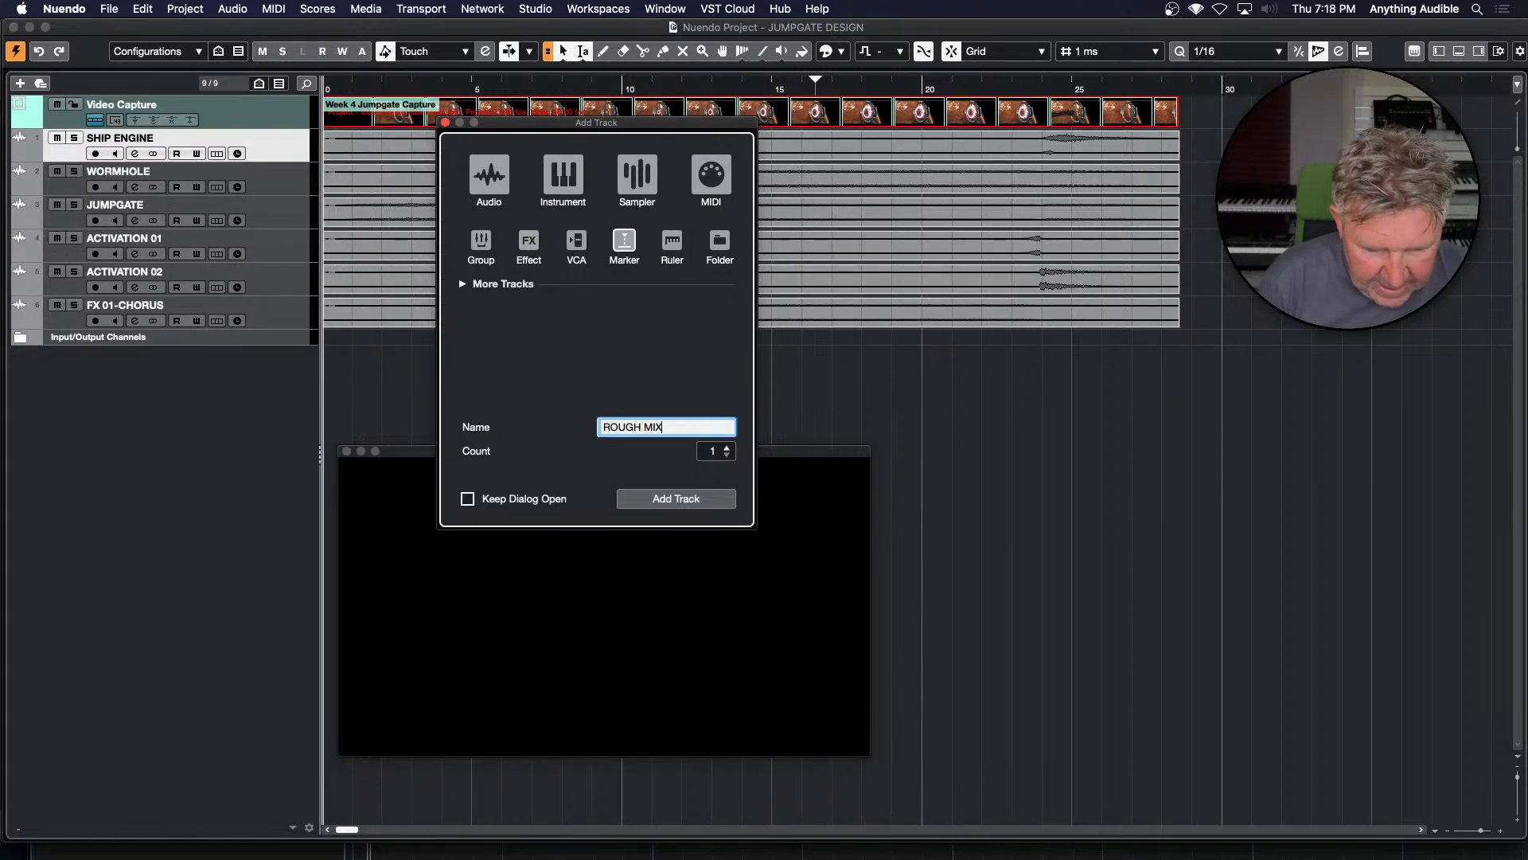
{"action": "key", "text": "Return"}
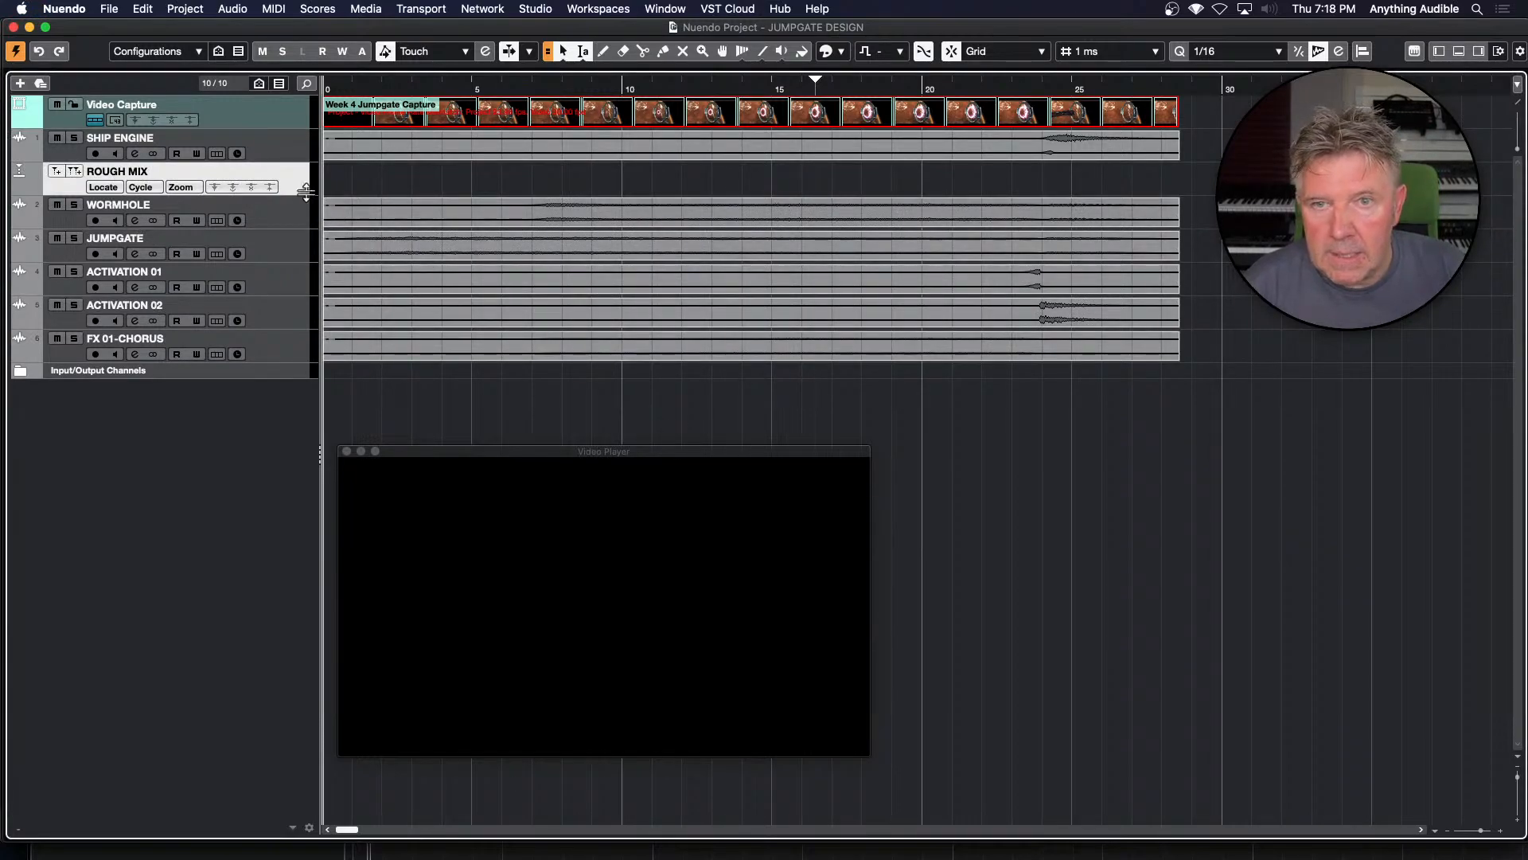
{"action": "left_click_drag", "start_coordinate": [304, 177], "coordinate": [297, 103]}
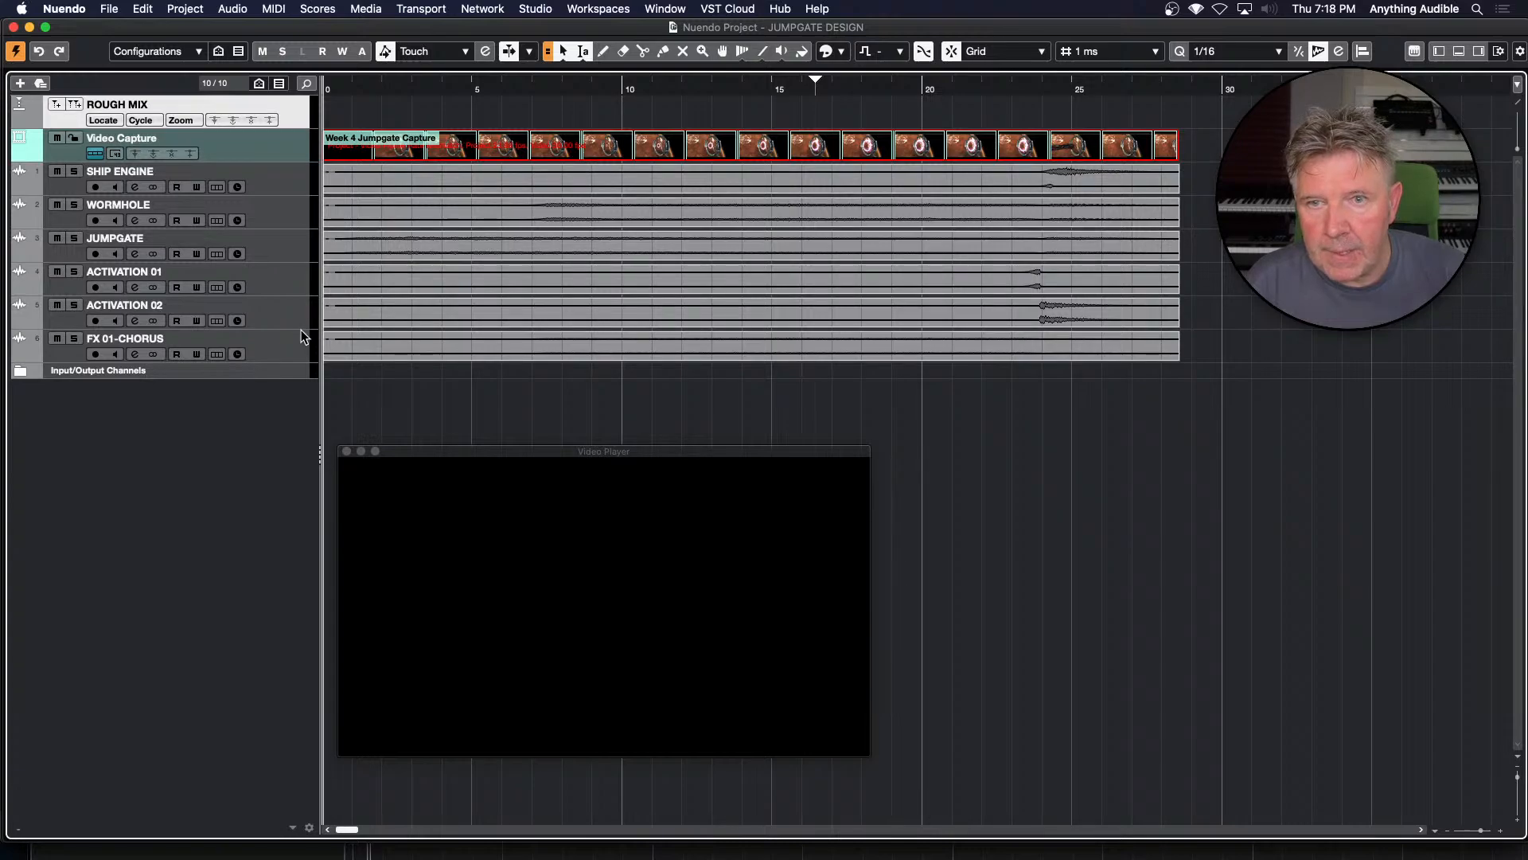
Set the locators to the Week 4 Jumpgate Capture event and add a cycle marker for that range on ROUGH MIX
{"action": "left_click", "coordinate": [381, 137]}
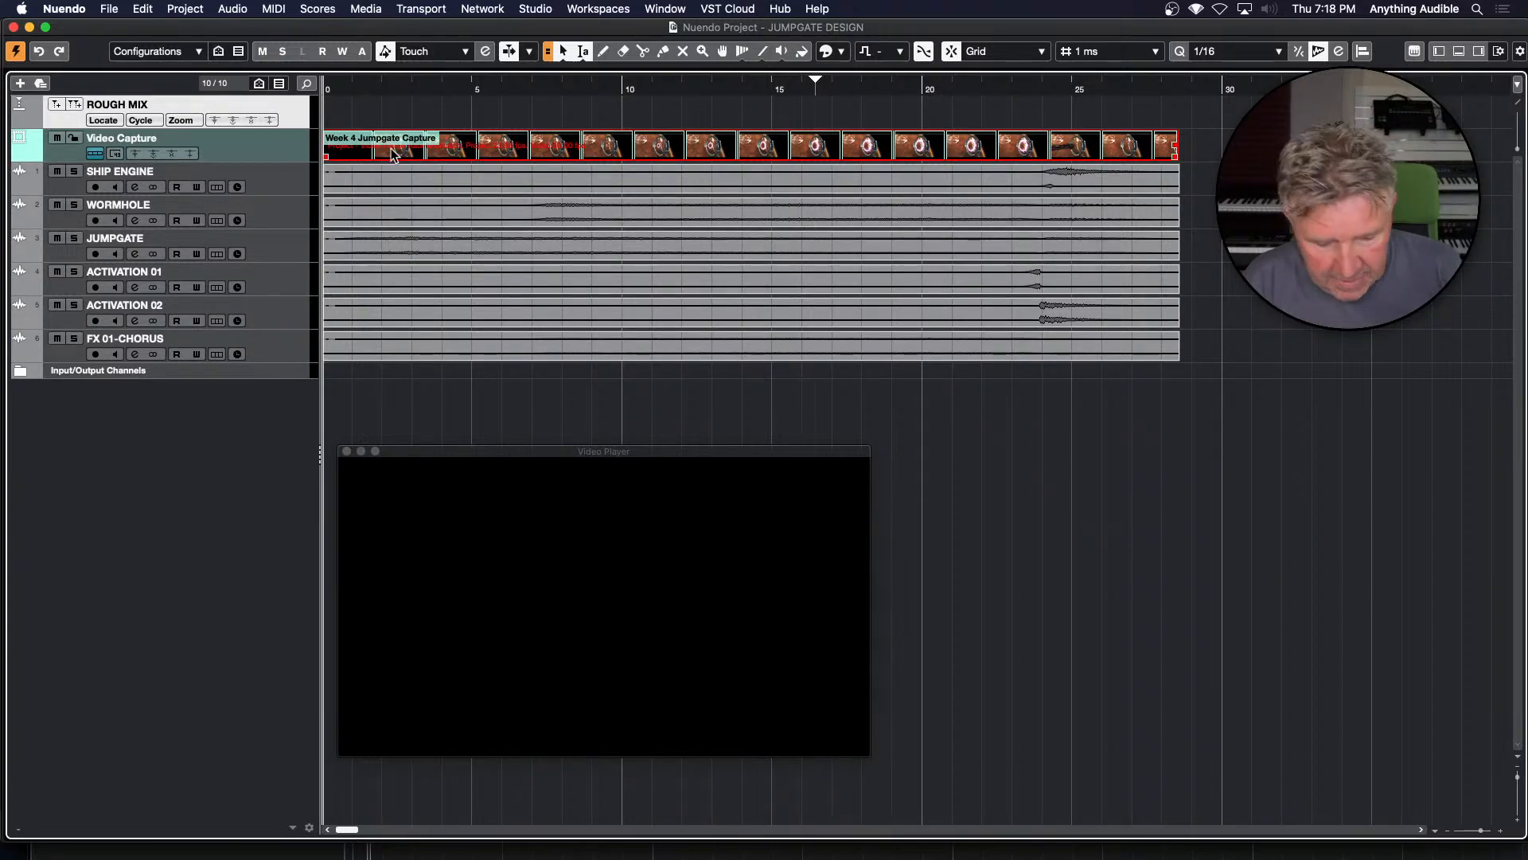
{"action": "key", "text": "p"}
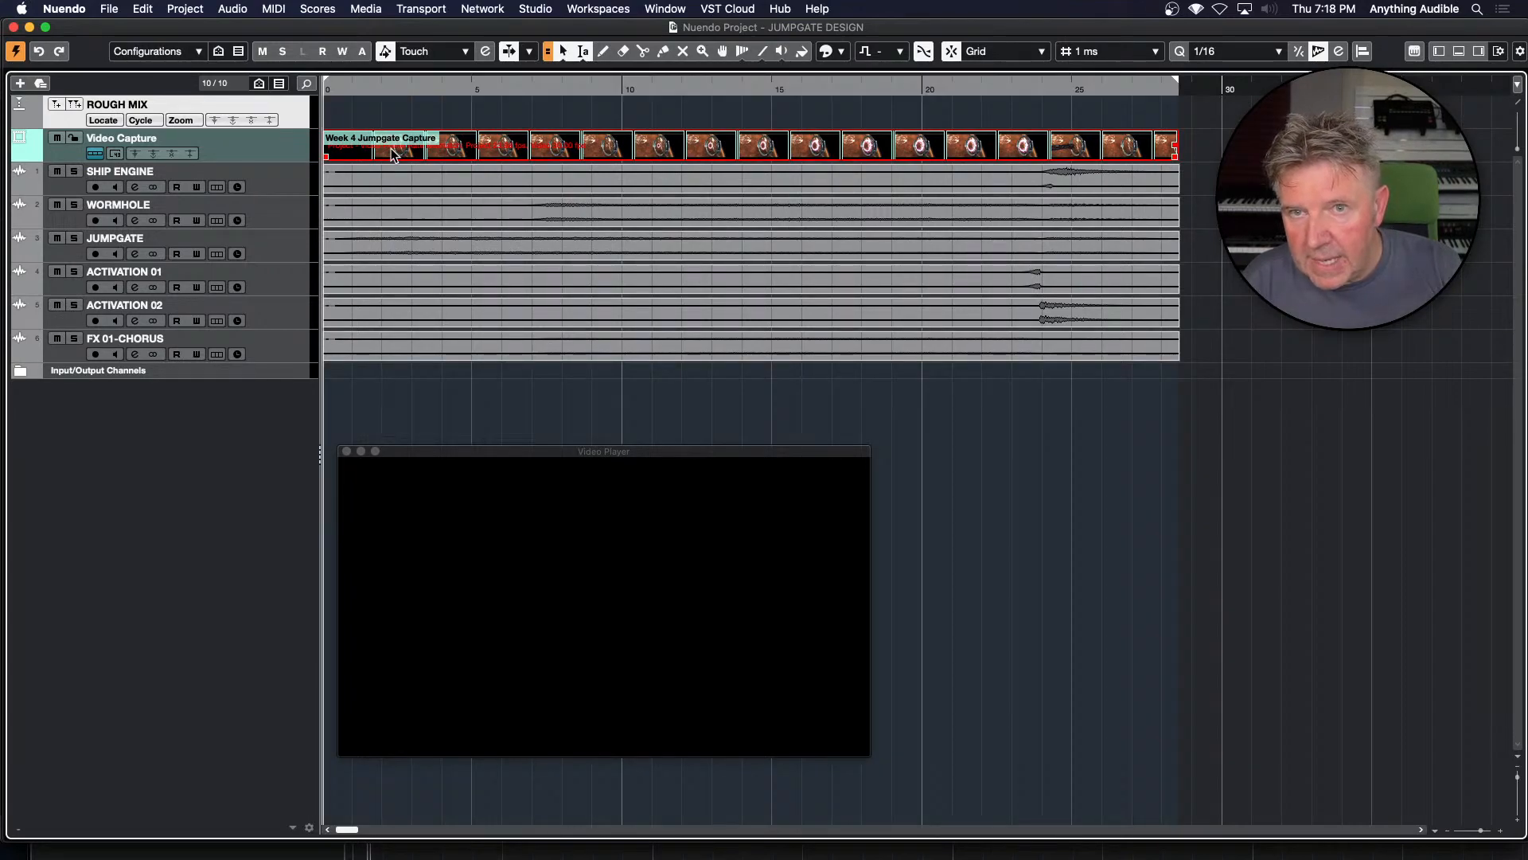
{"action": "key", "text": "shift+c"}
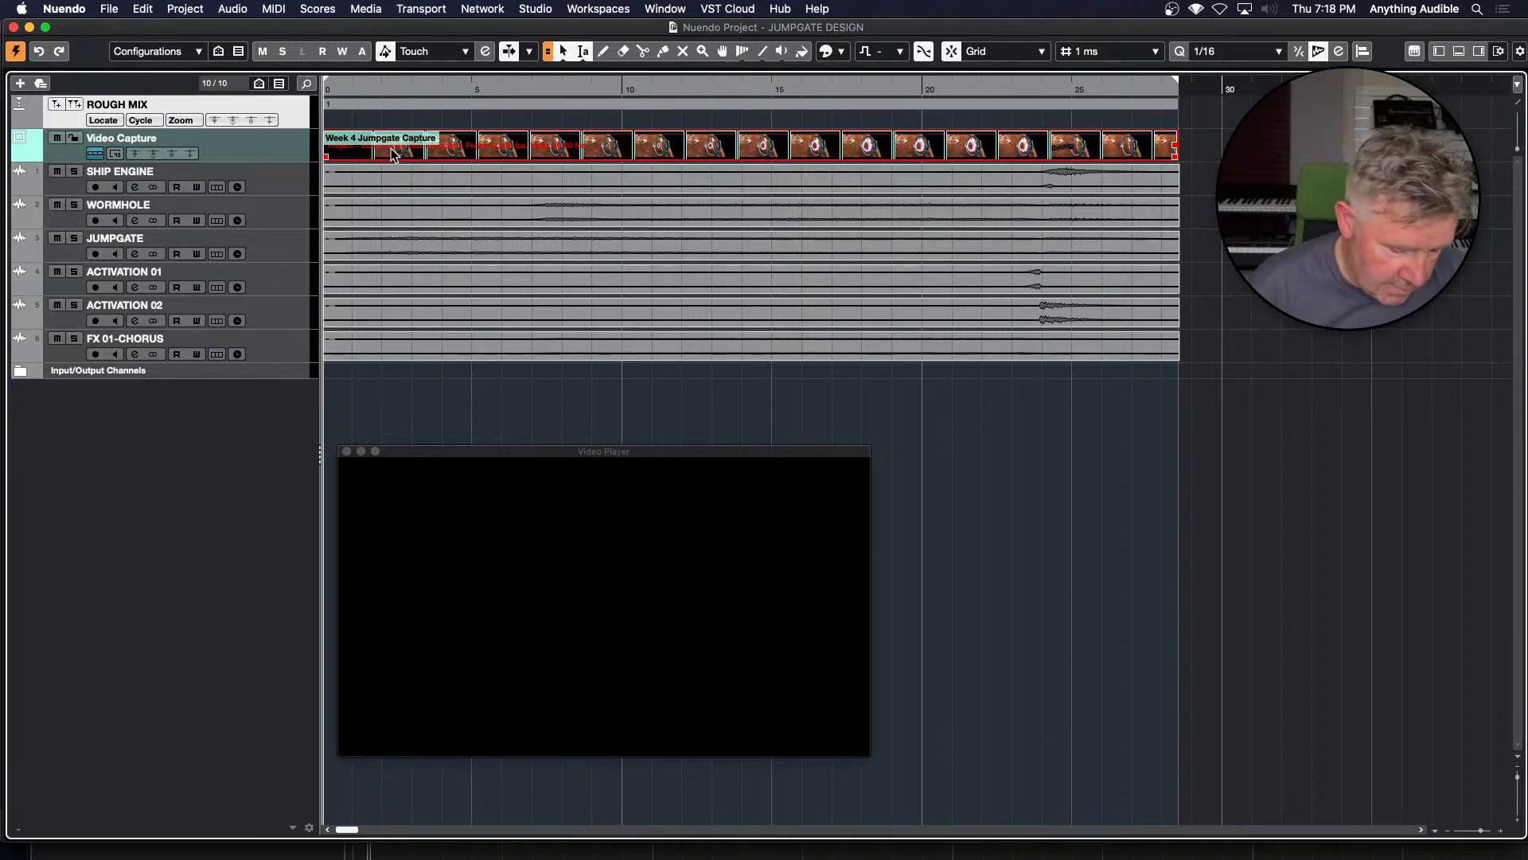
{"action": "left_click", "coordinate": [531, 111]}
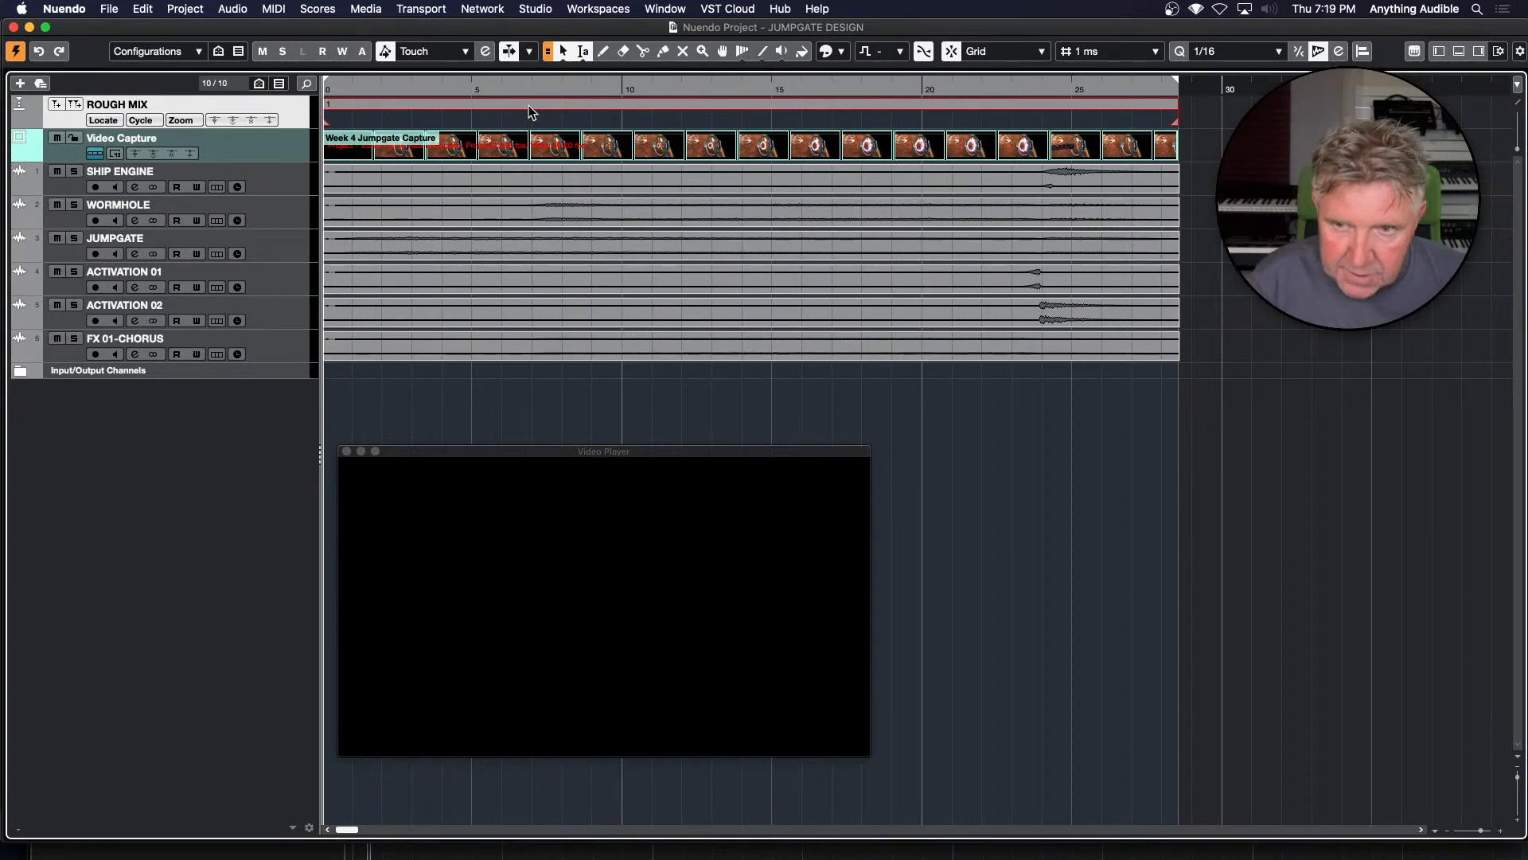
Check the video export's range options and frame rate information, and close the dialog without exporting
{"action": "left_click", "coordinate": [116, 9]}
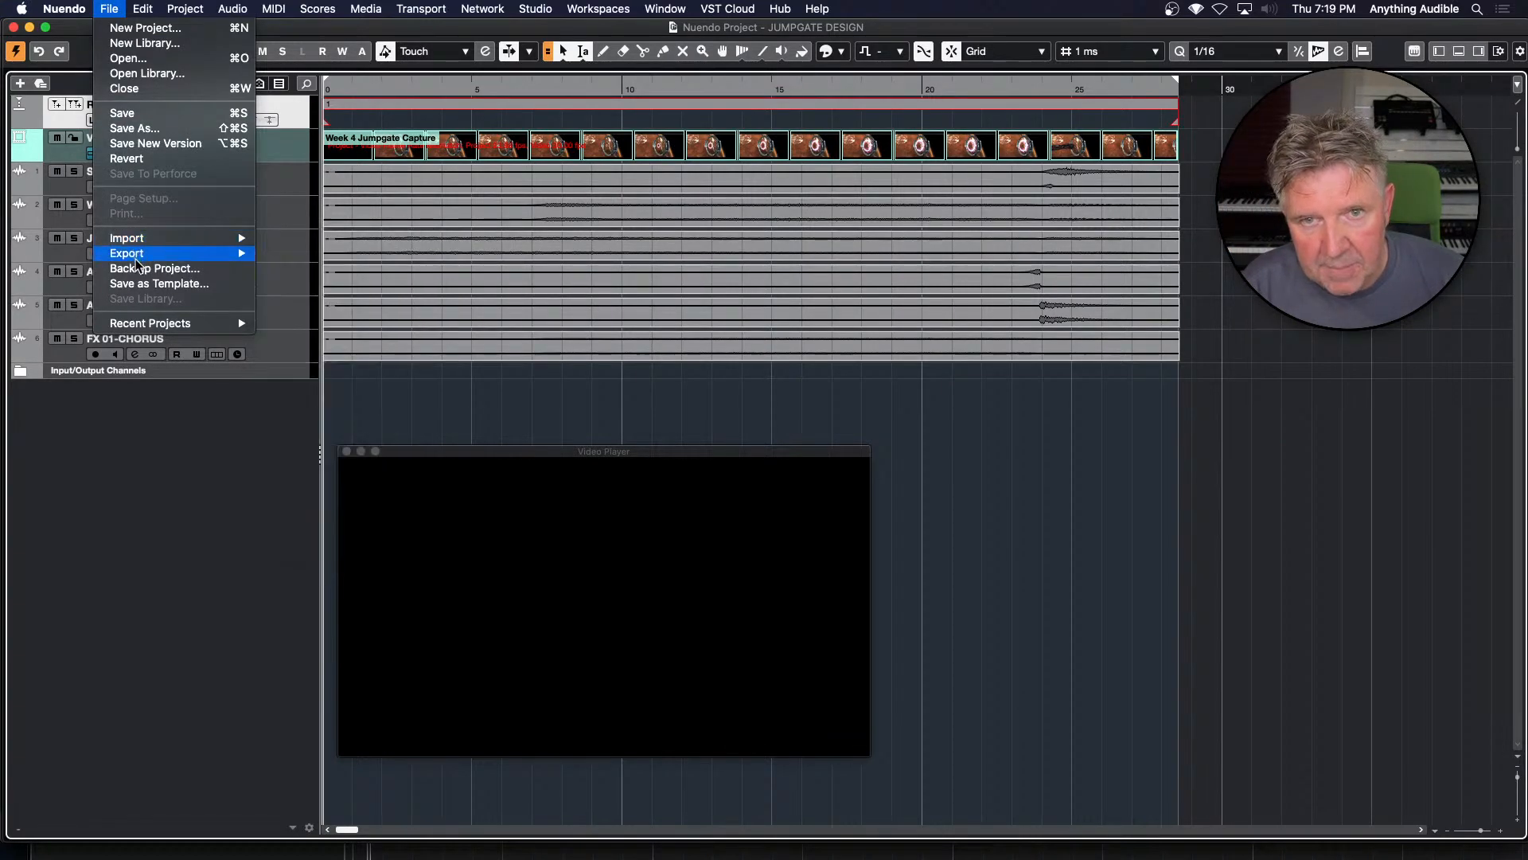
{"action": "mouse_move", "coordinate": [137, 258]}
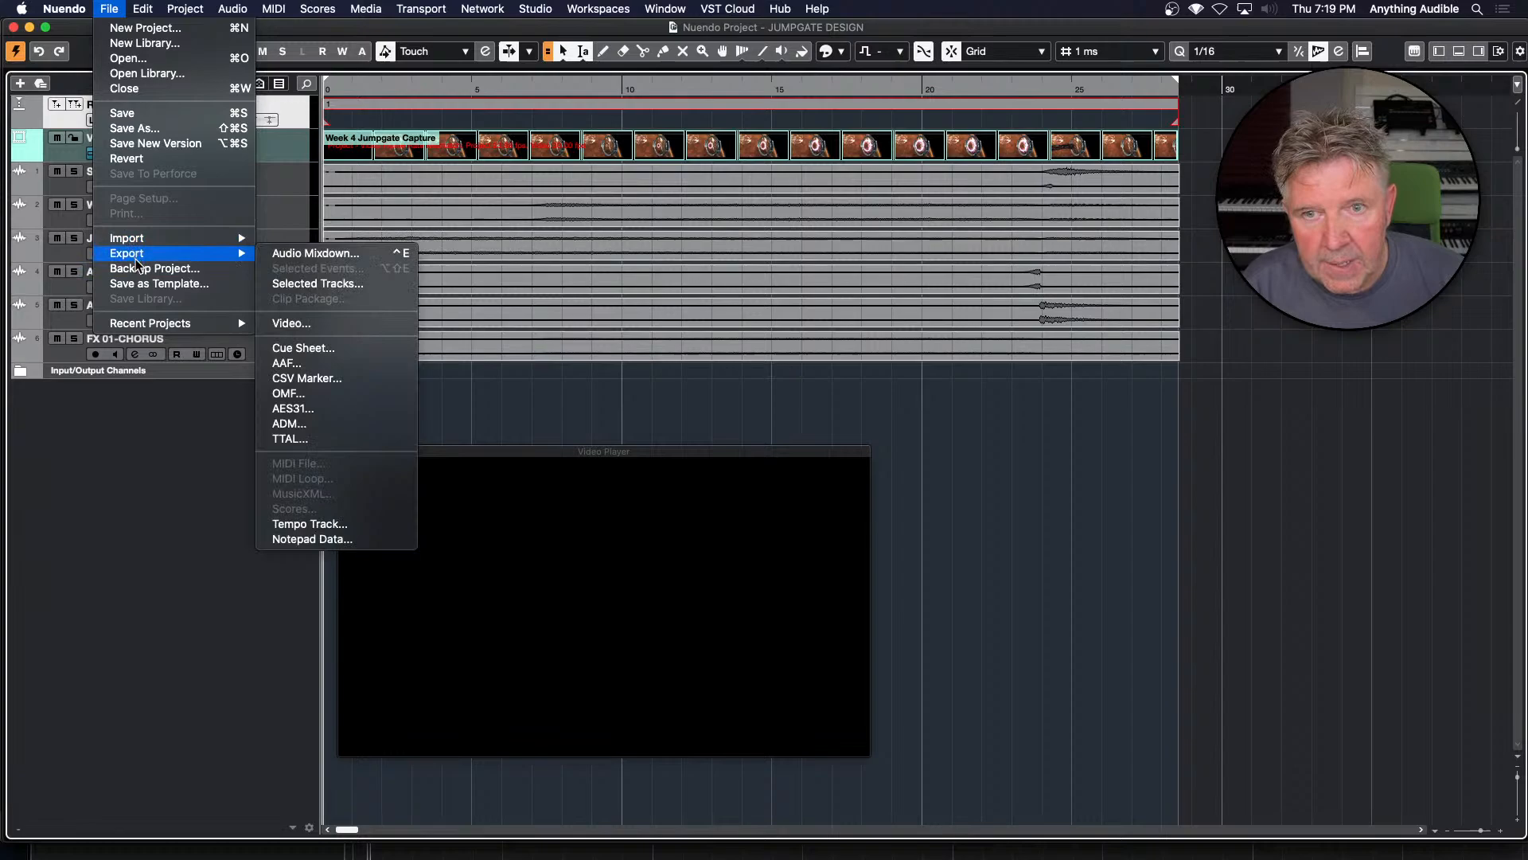
{"action": "left_click", "coordinate": [342, 326]}
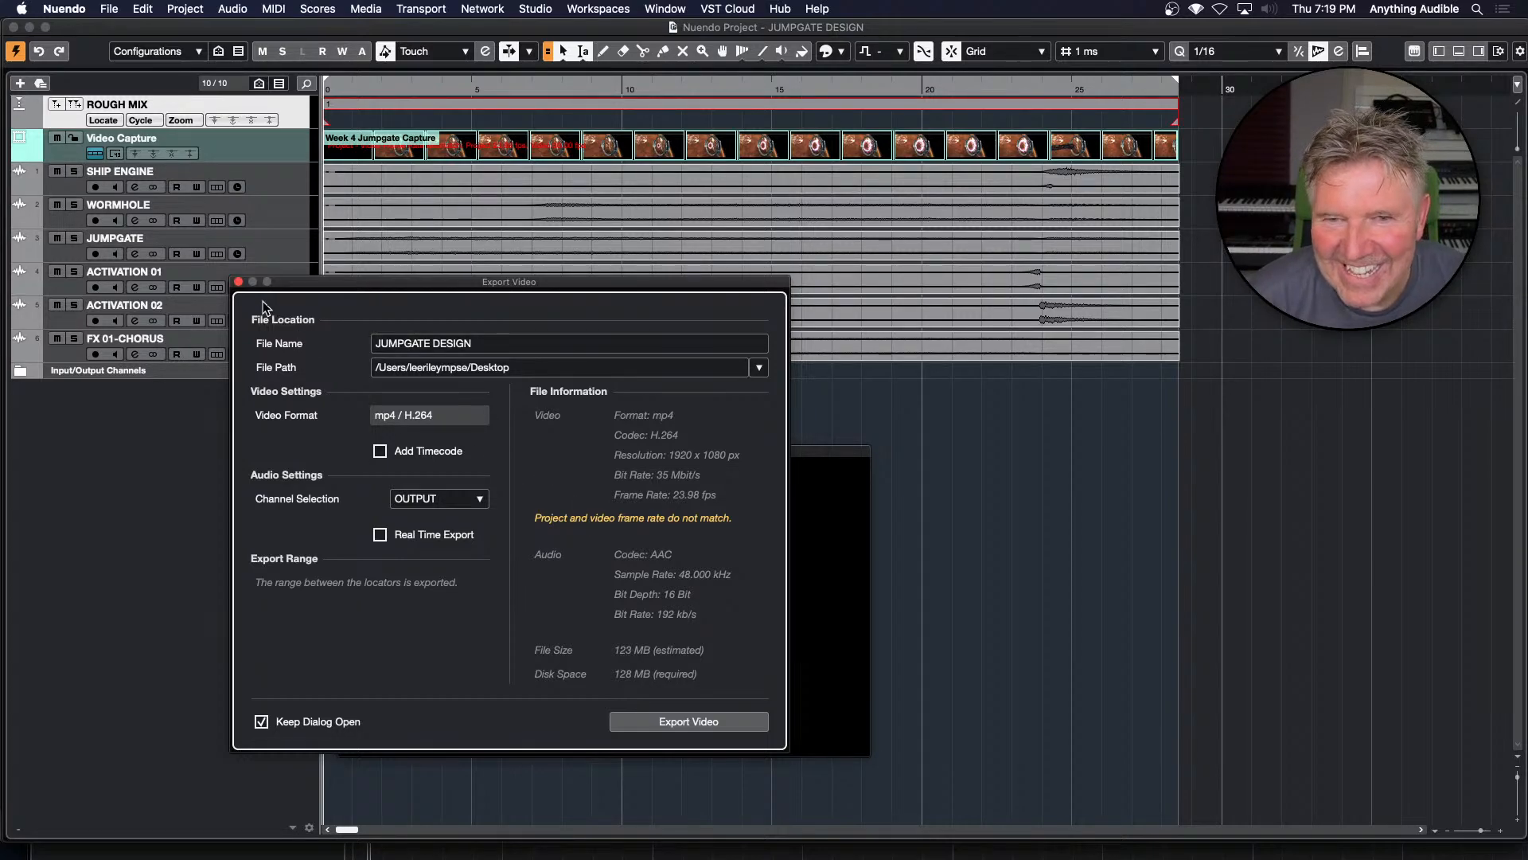
{"action": "left_click", "coordinate": [239, 281]}
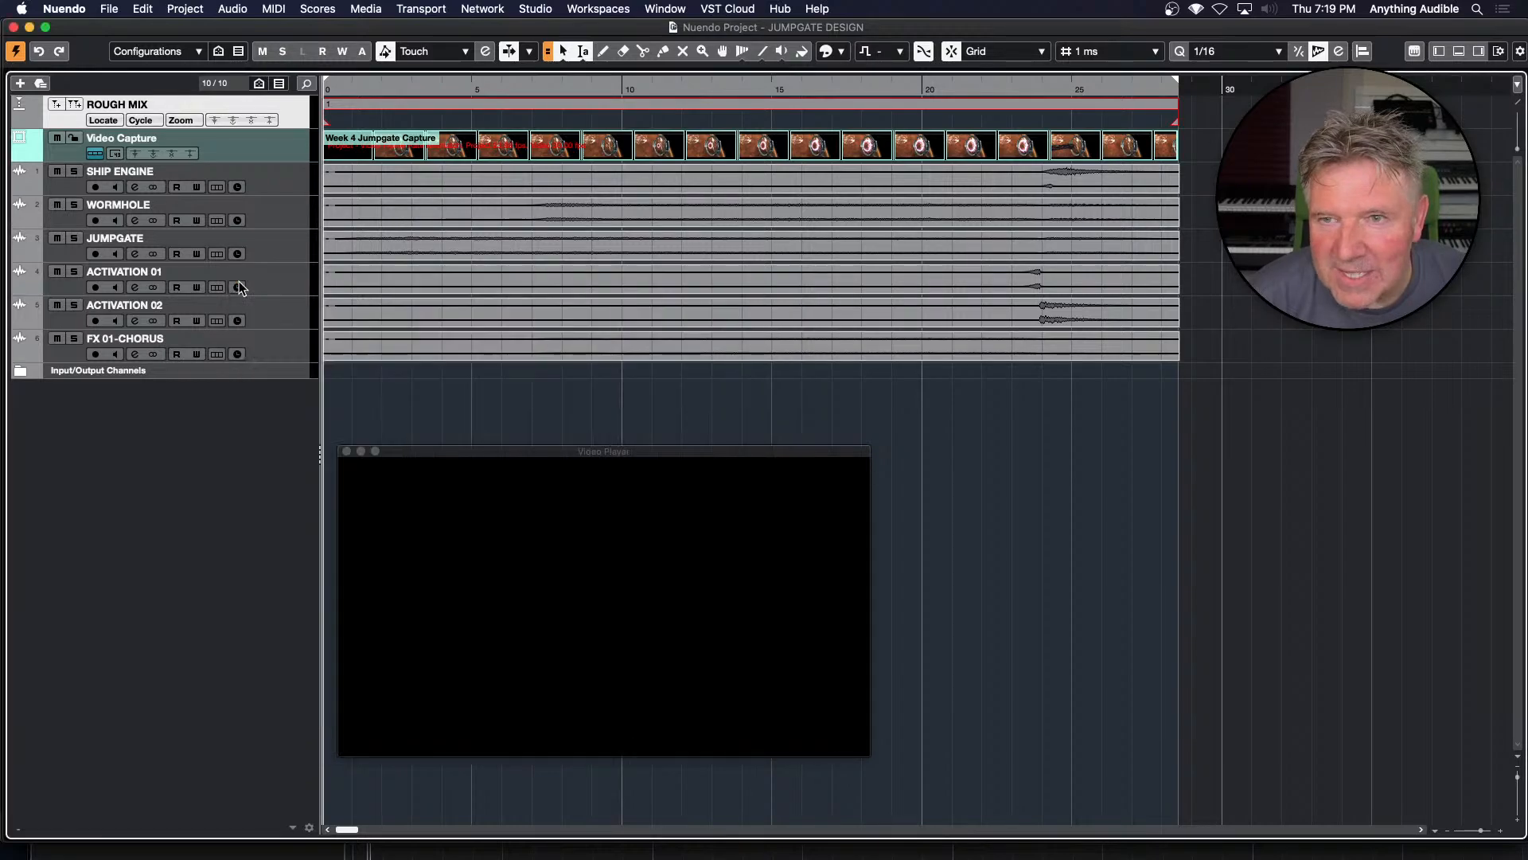
Match the project frame rate to the video's 30 fps in the project setup
{"action": "left_click", "coordinate": [581, 156]}
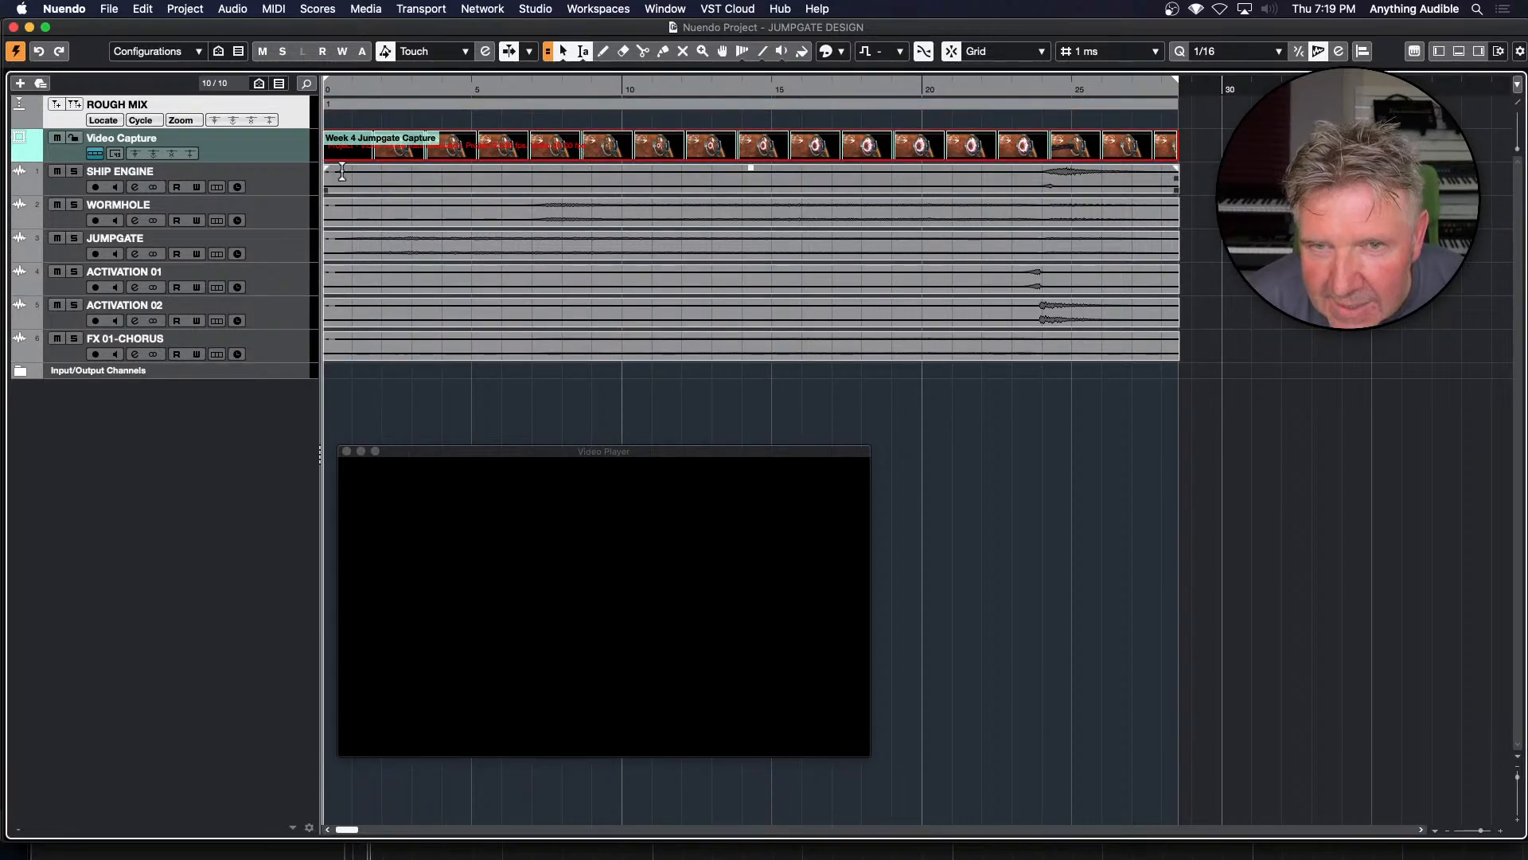
{"action": "mouse_move", "coordinate": [303, 162]}
{"action": "left_mouse_down"}
{"action": "mouse_move", "coordinate": [303, 232]}
{"action": "mouse_move", "coordinate": [299, 168]}
{"action": "left_mouse_up"}
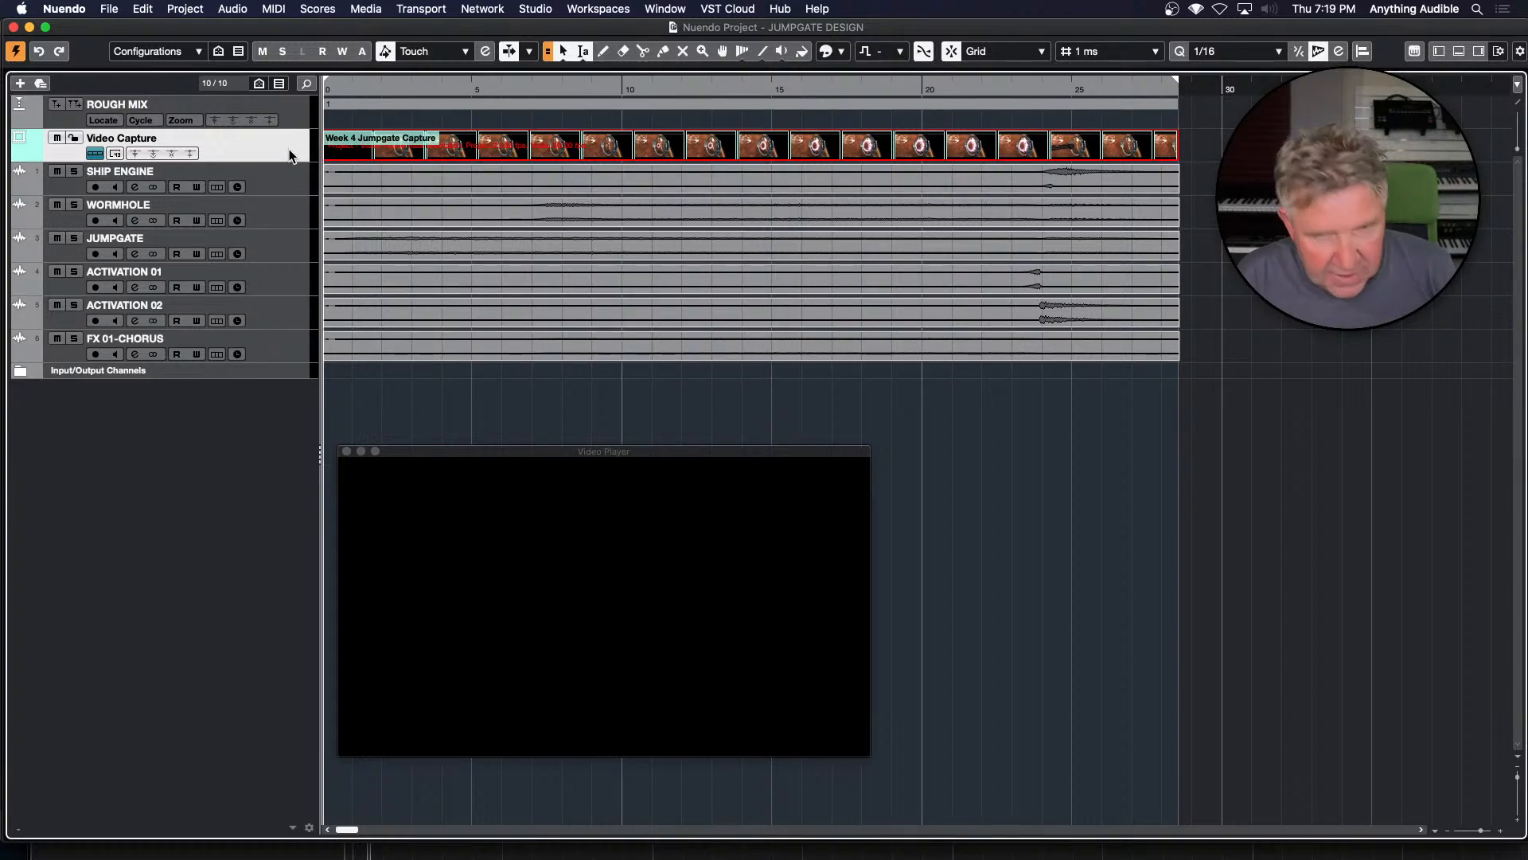
{"action": "key", "text": "shift+s"}
{"action": "left_click", "coordinate": [355, 338]}
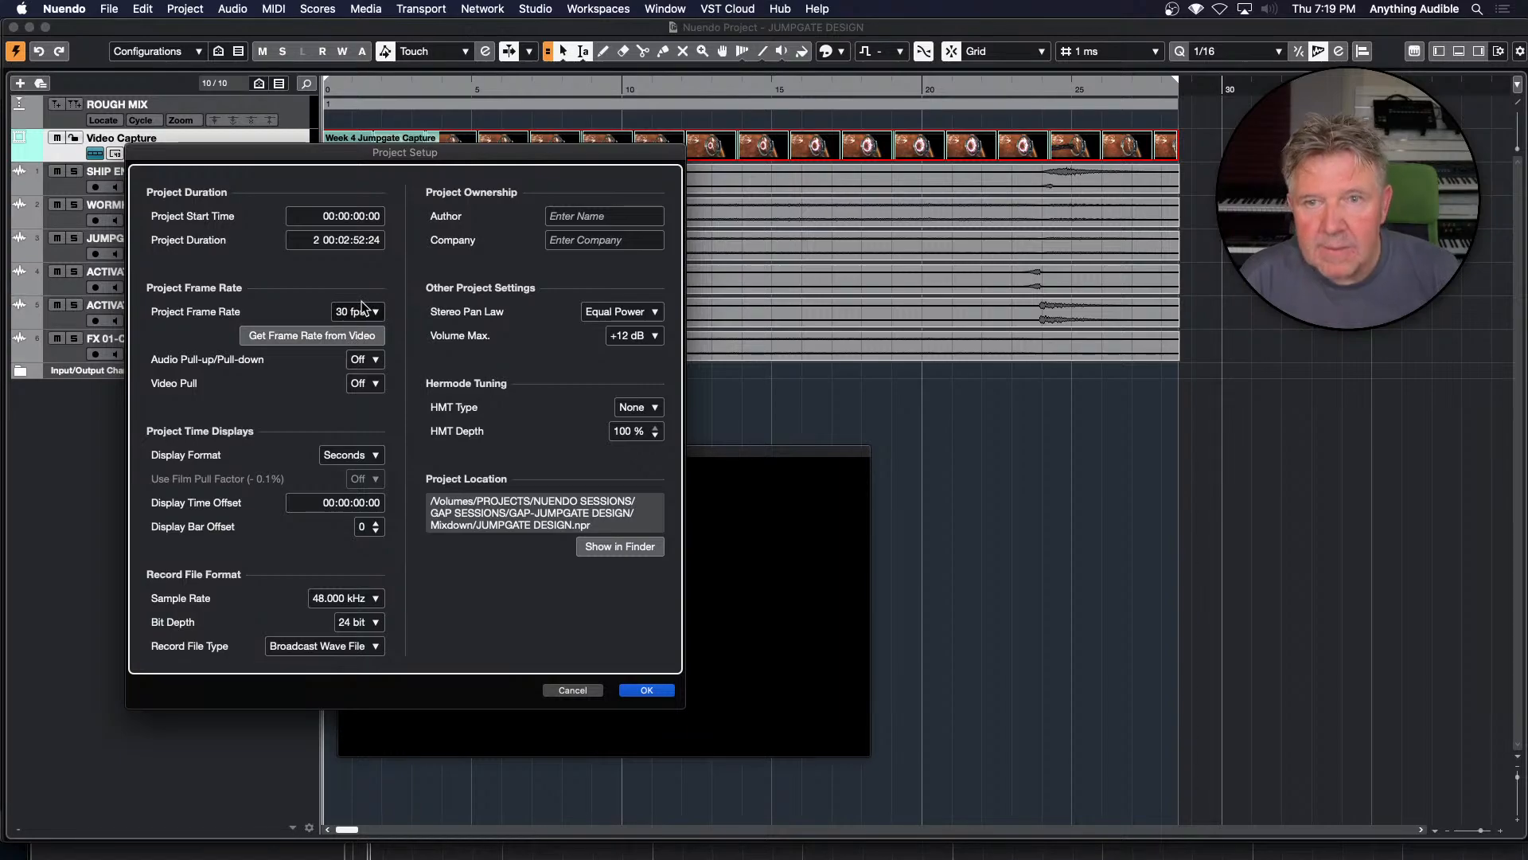
{"action": "left_click", "coordinate": [647, 689]}
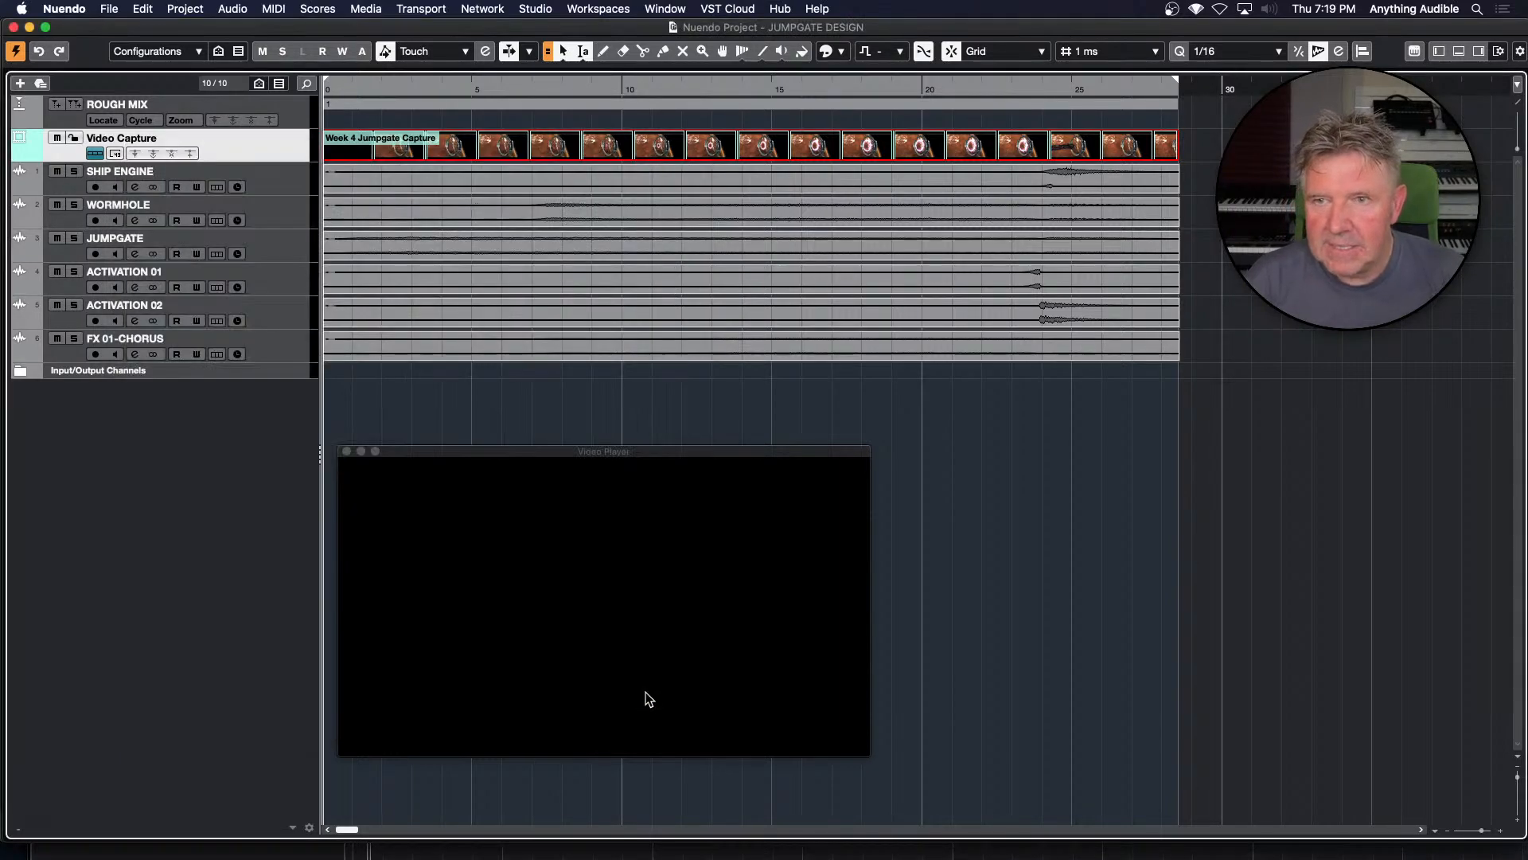
Select the Week 4 Jumpgate Capture event, review the video export's frame rate and range settings, and close them without exporting
{"action": "left_click", "coordinate": [522, 153]}
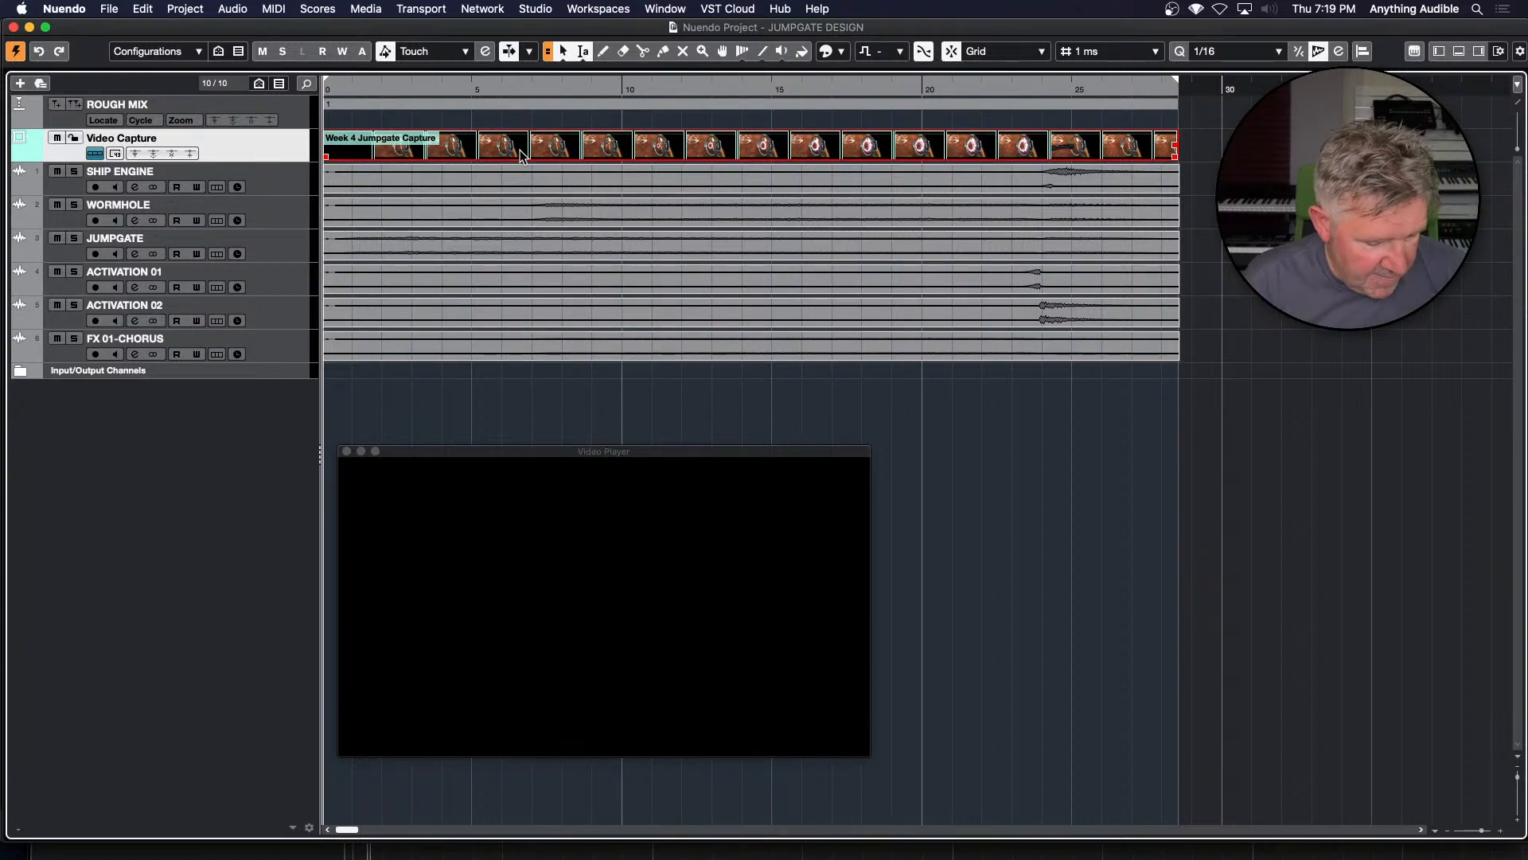
{"action": "left_click", "coordinate": [108, 11]}
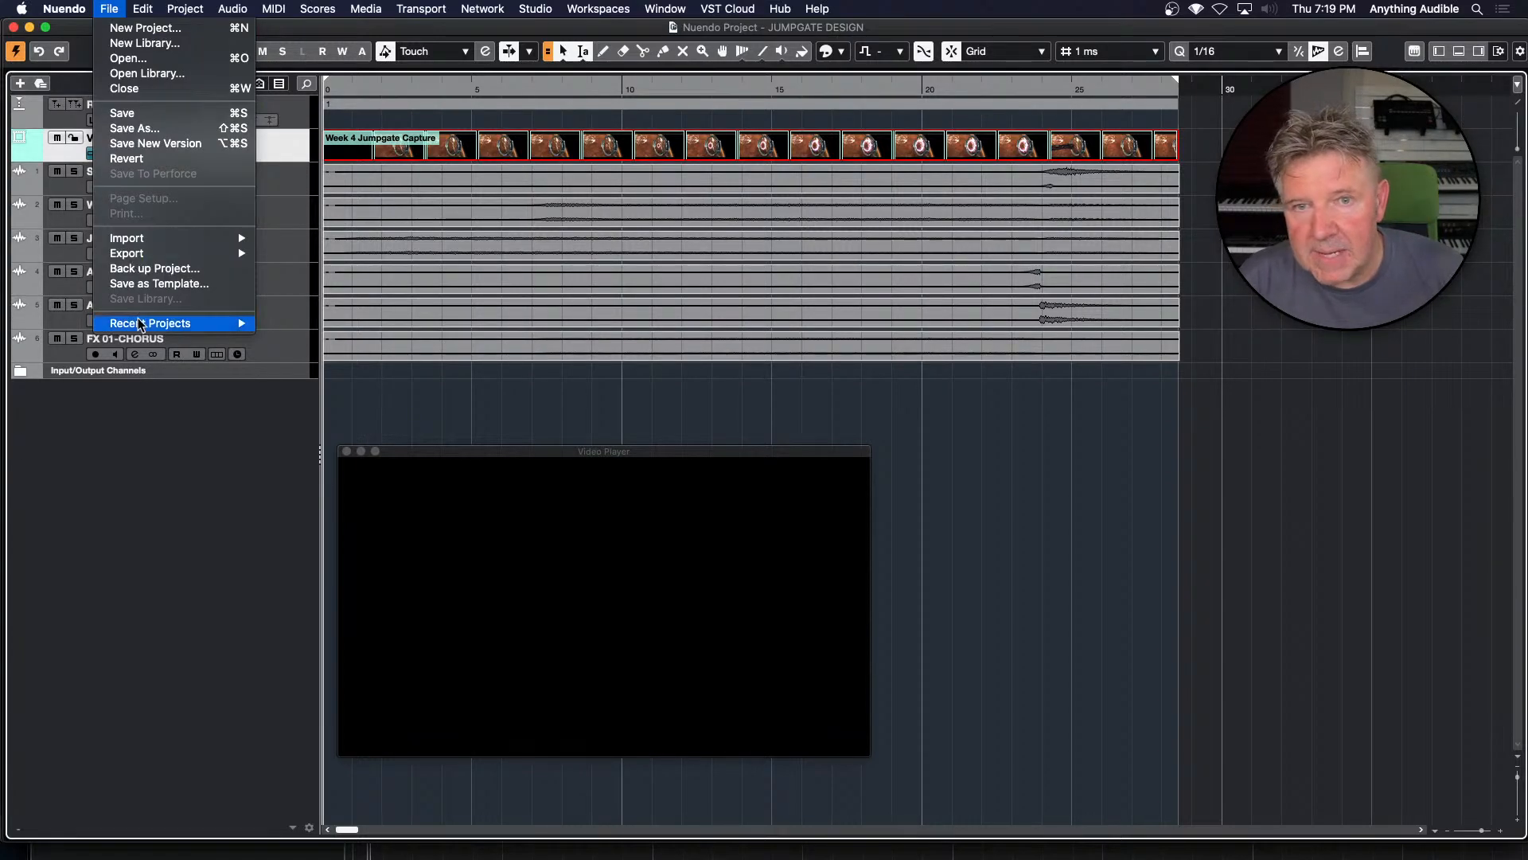
{"action": "mouse_move", "coordinate": [159, 253]}
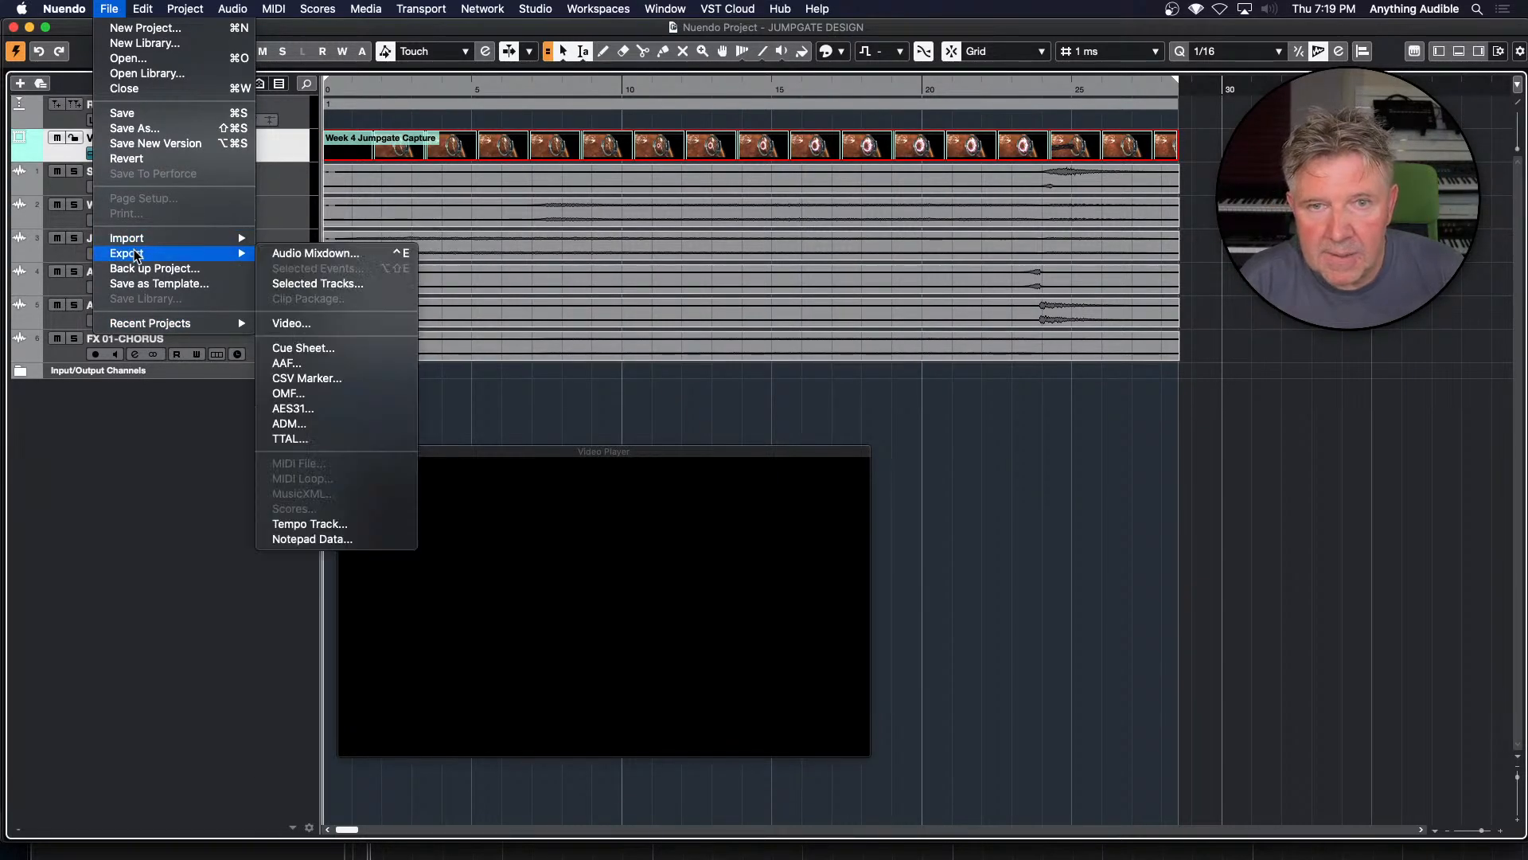
{"action": "left_click", "coordinate": [337, 324]}
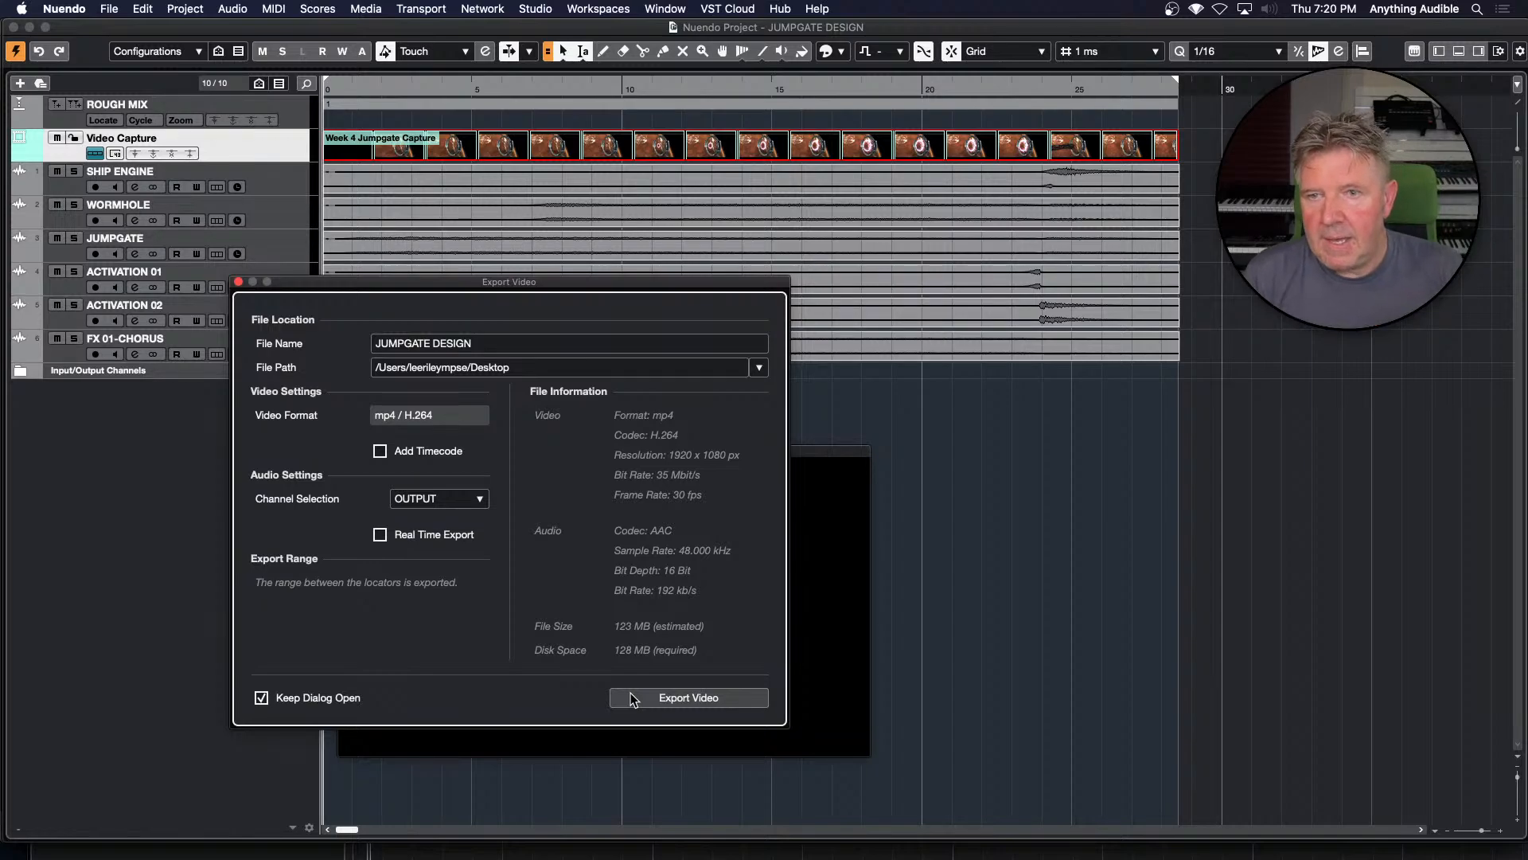
{"action": "left_click", "coordinate": [239, 282]}
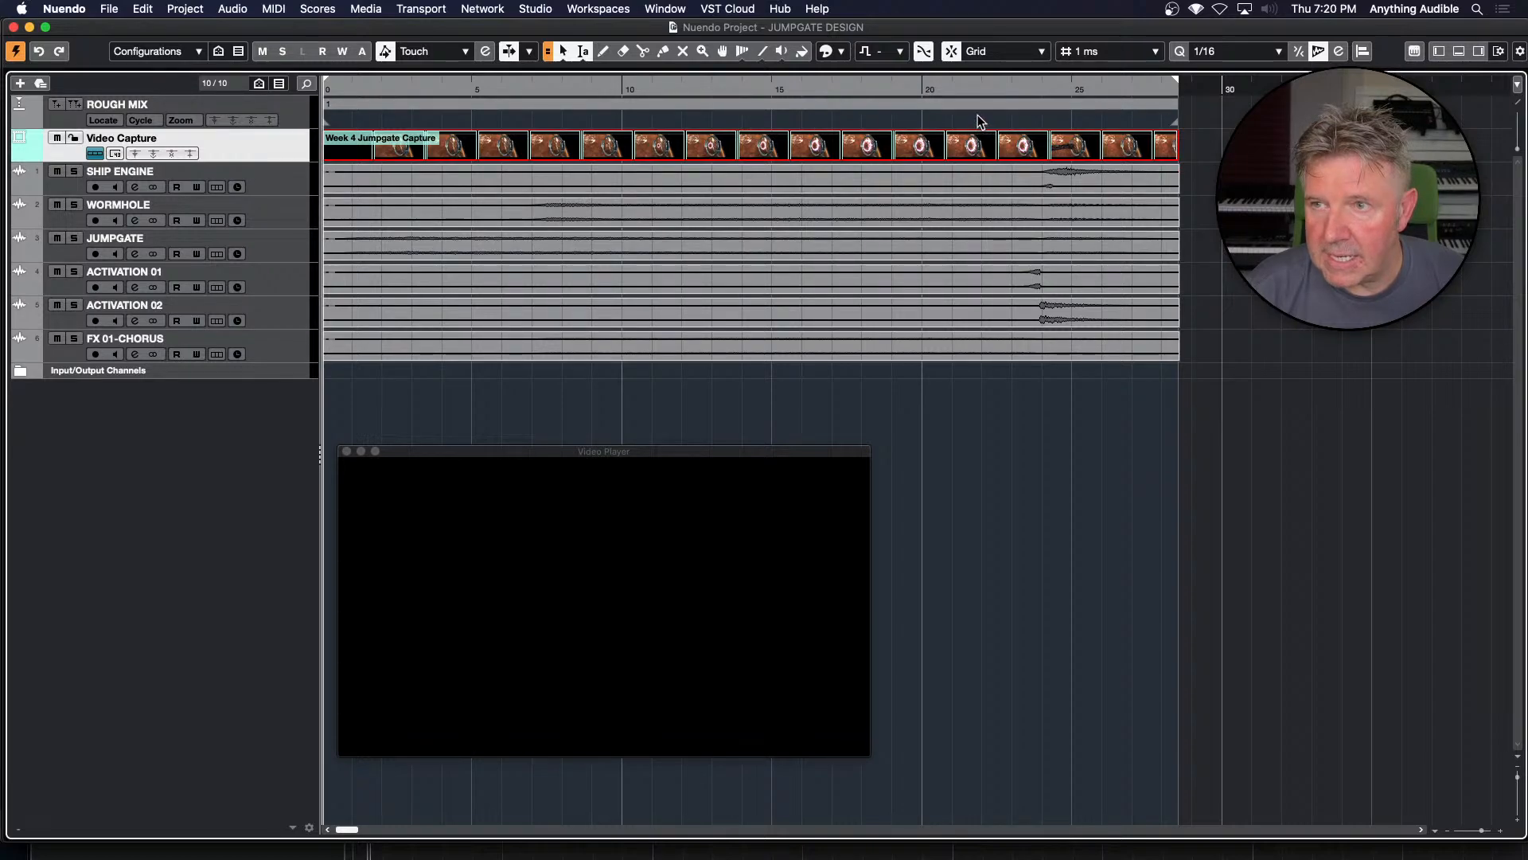
{"action": "left_click", "coordinate": [925, 122]}
{"action": "left_click_drag", "start_coordinate": [925, 122], "coordinate": [972, 124]}
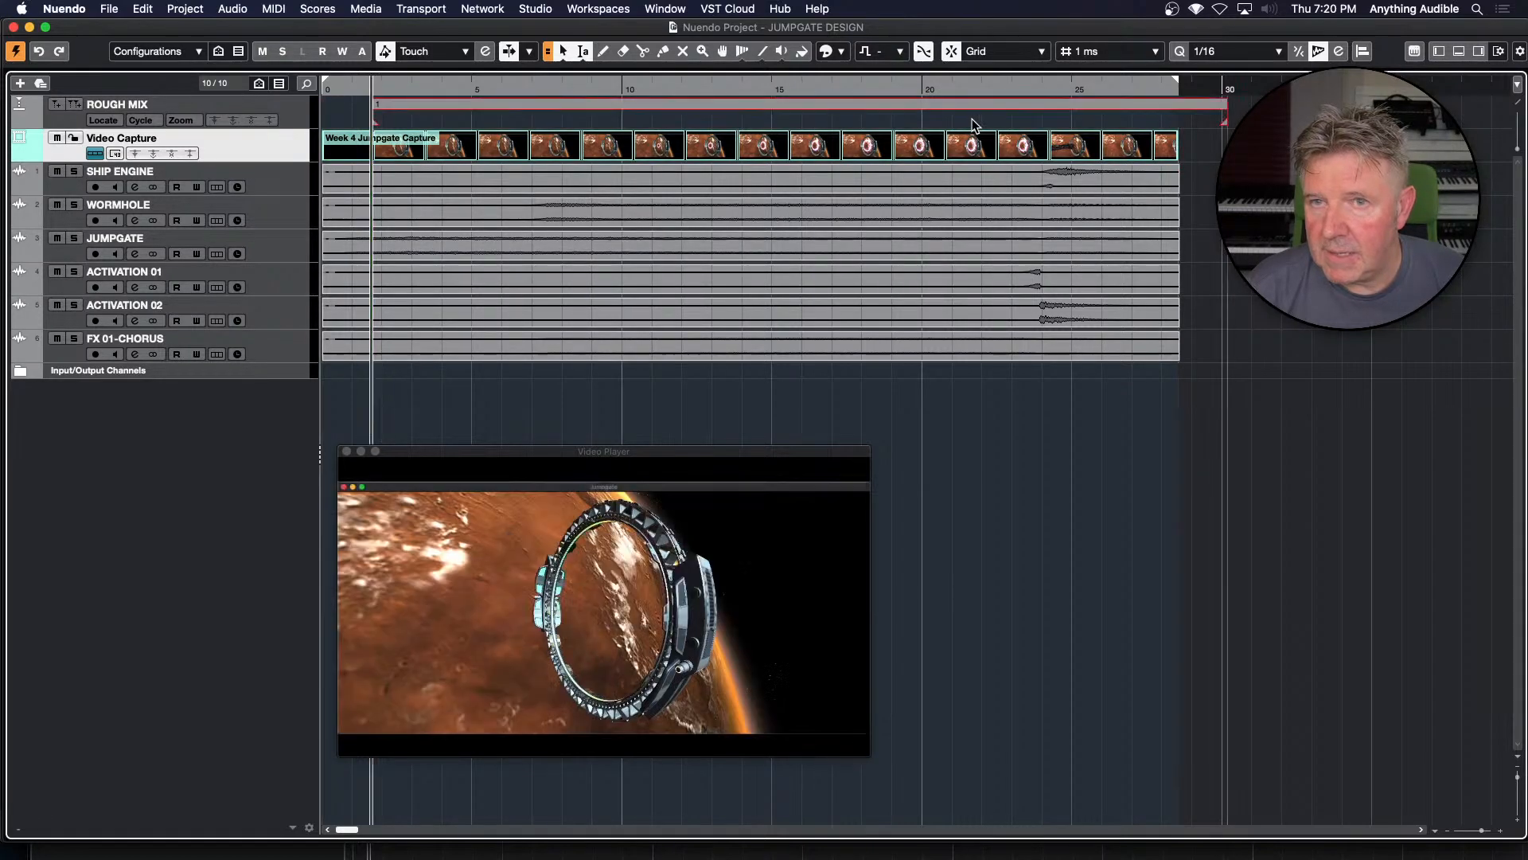
{"action": "key", "text": "super+z"}
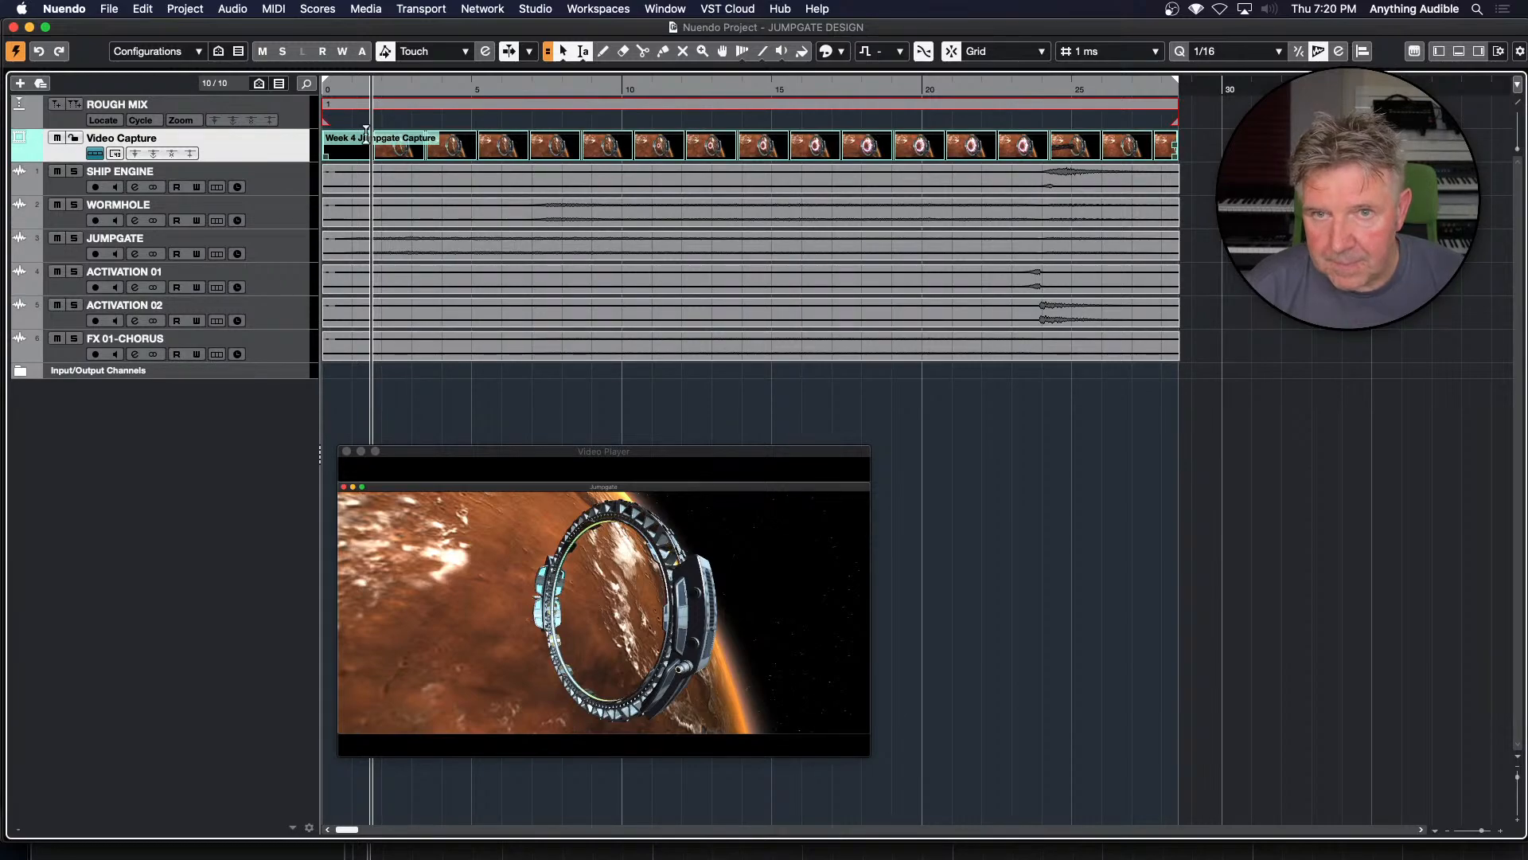
Enlarge the ROUGH MIX track and add a second cycle marker from about 18 seconds to the end of the video
{"action": "left_click", "coordinate": [297, 116]}
{"action": "key", "text": "super+Down"}
{"action": "key", "text": "super+Down"}
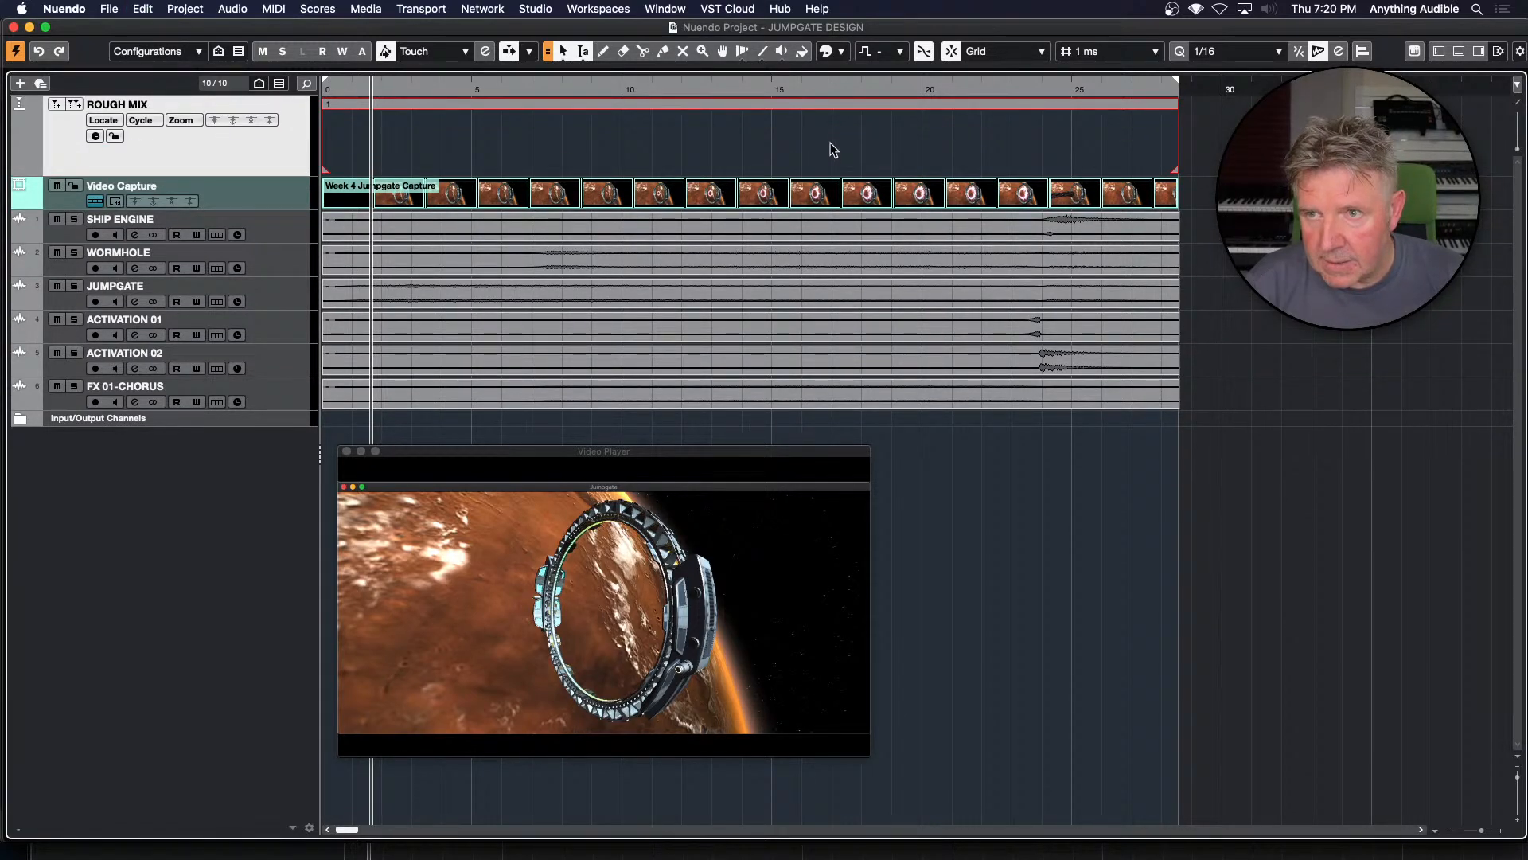
{"action": "left_click_drag", "start_coordinate": [864, 123], "coordinate": [1176, 129]}
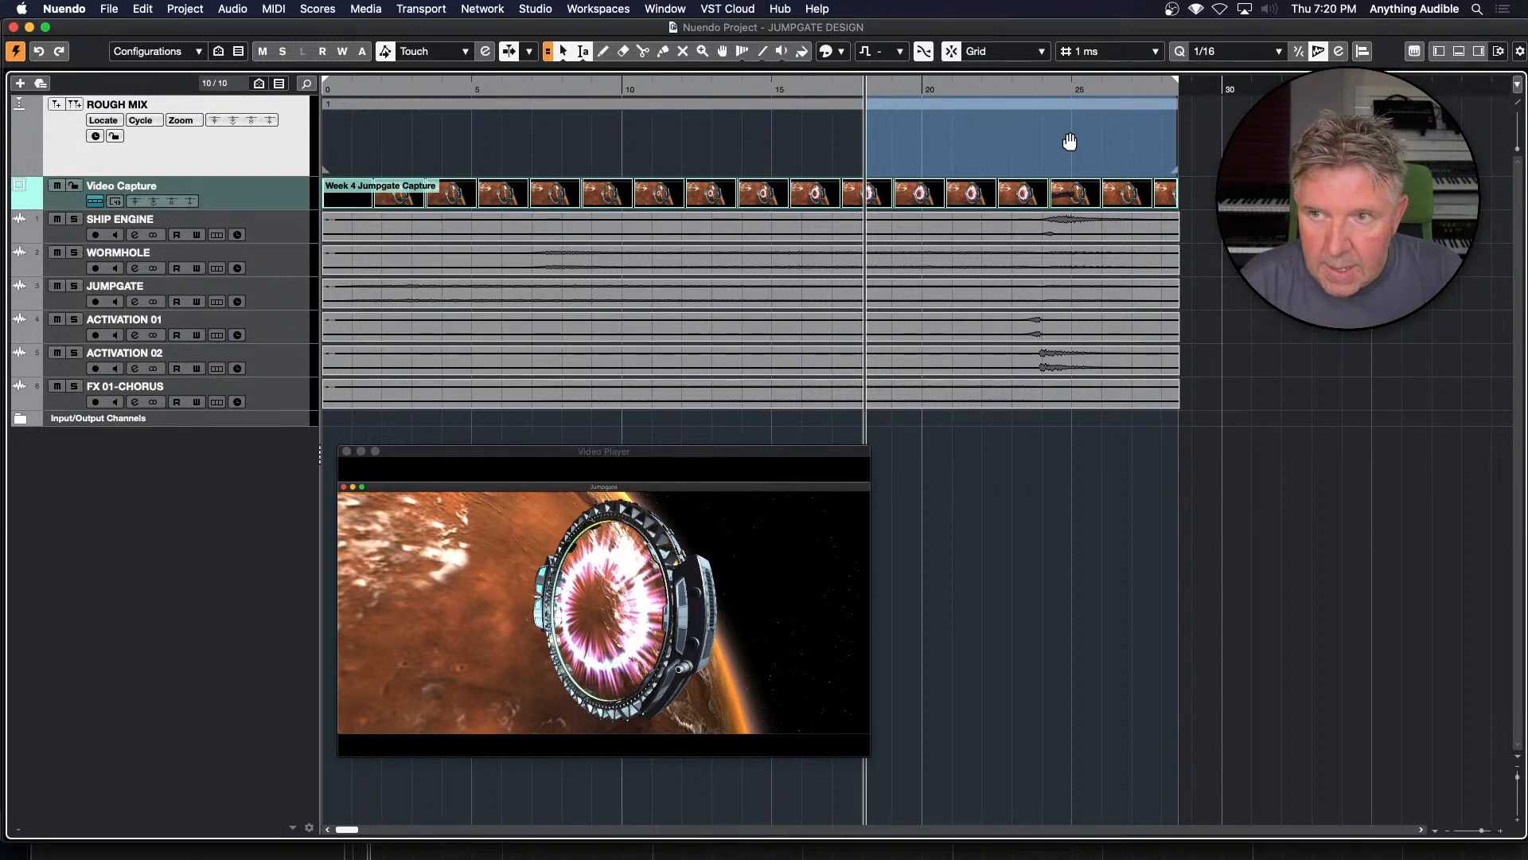
{"action": "key", "text": "shift+Insert"}
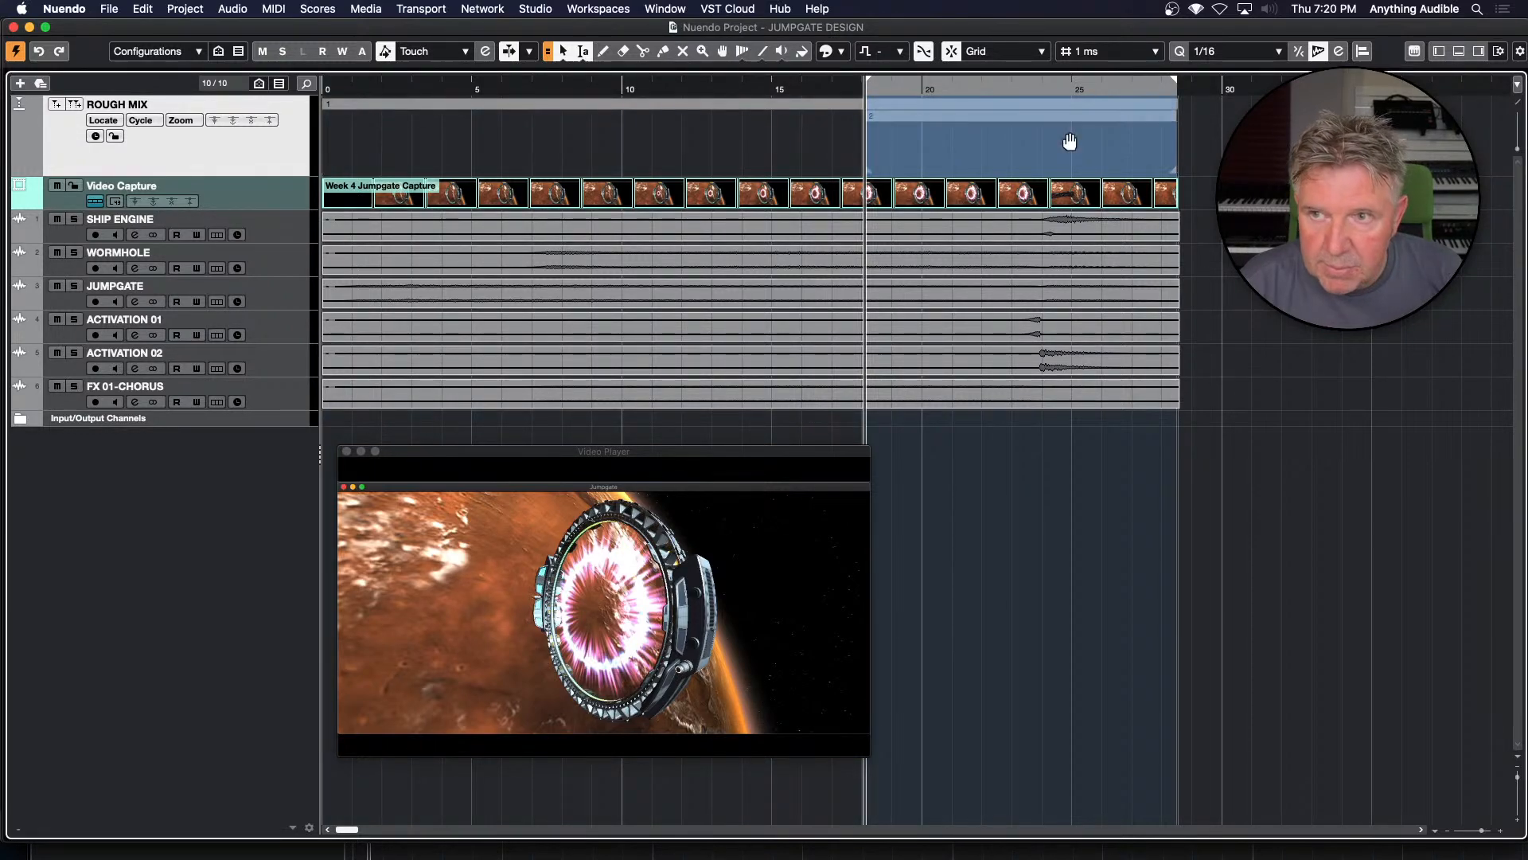
{"action": "left_click", "coordinate": [750, 142]}
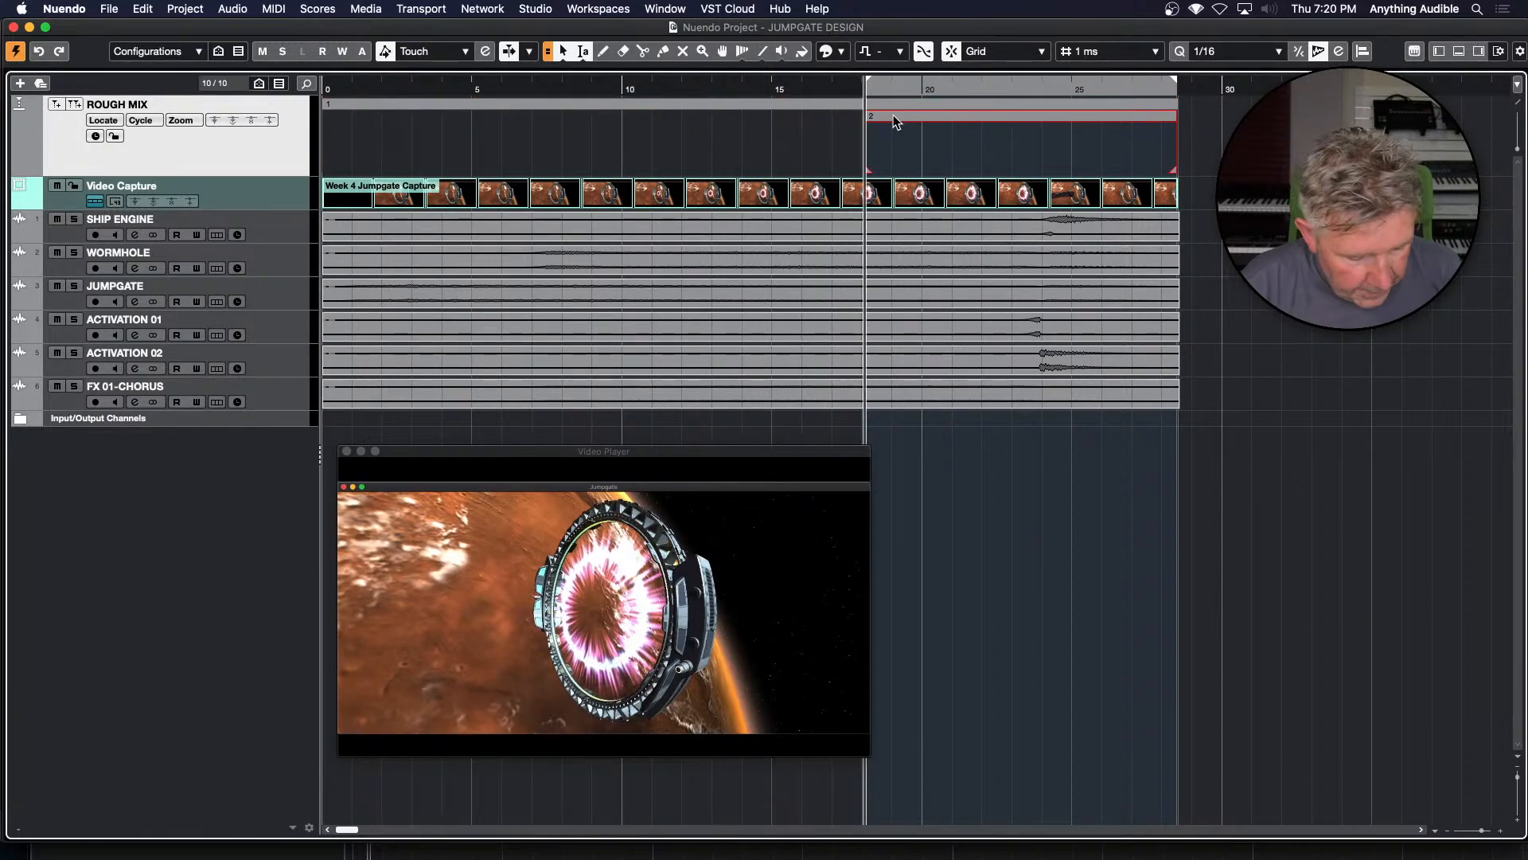
Check the cycle-marker ranges in the audio mixdown export, compare them with the video export's options, and close both dialogs without exporting
{"action": "key", "text": "super+shift+e"}
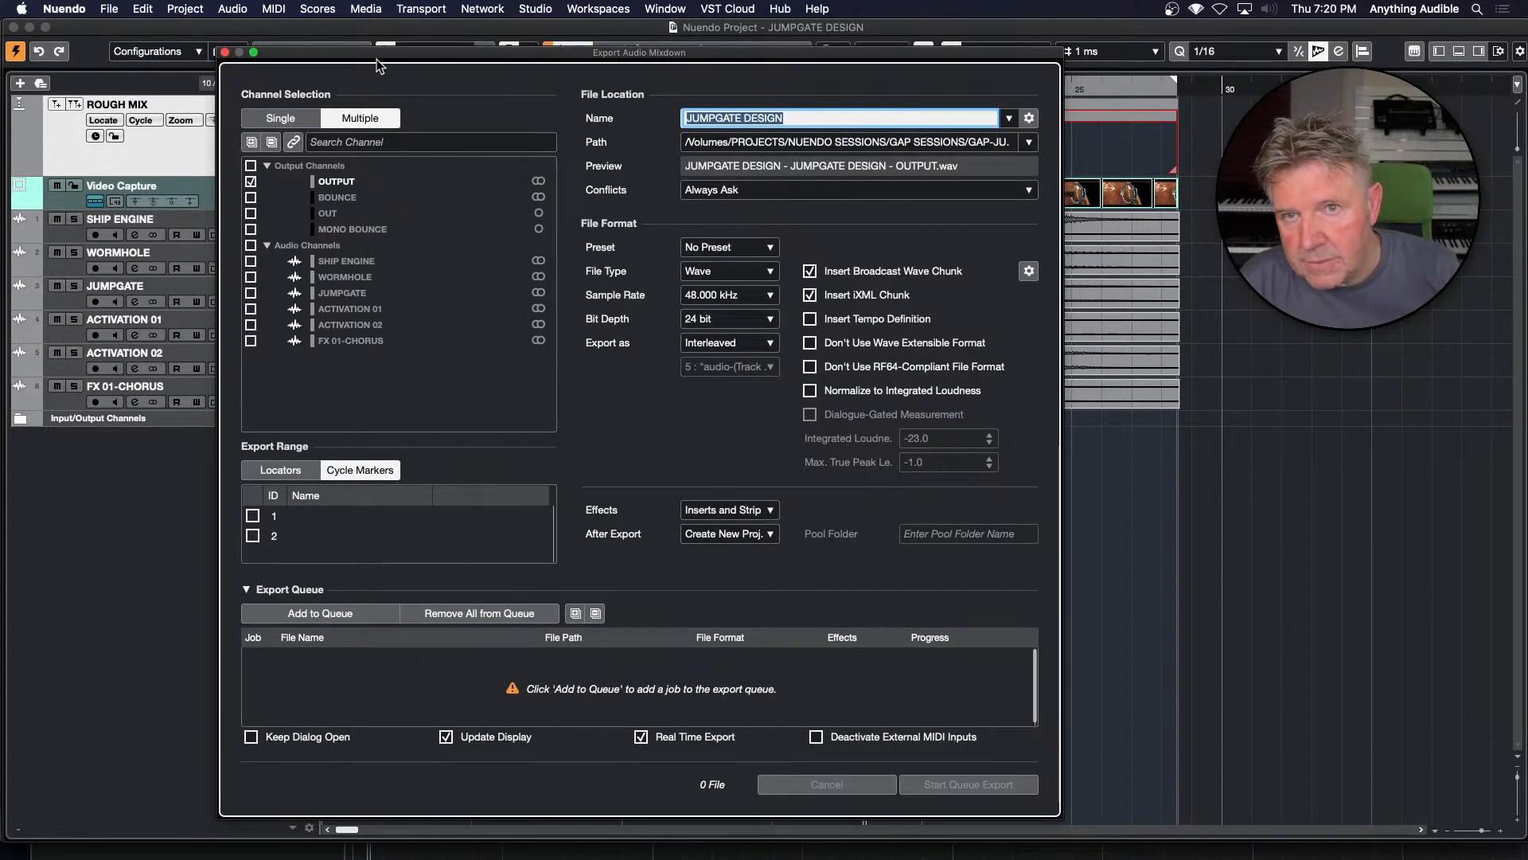
{"action": "left_click", "coordinate": [226, 53]}
{"action": "left_click", "coordinate": [109, 8]}
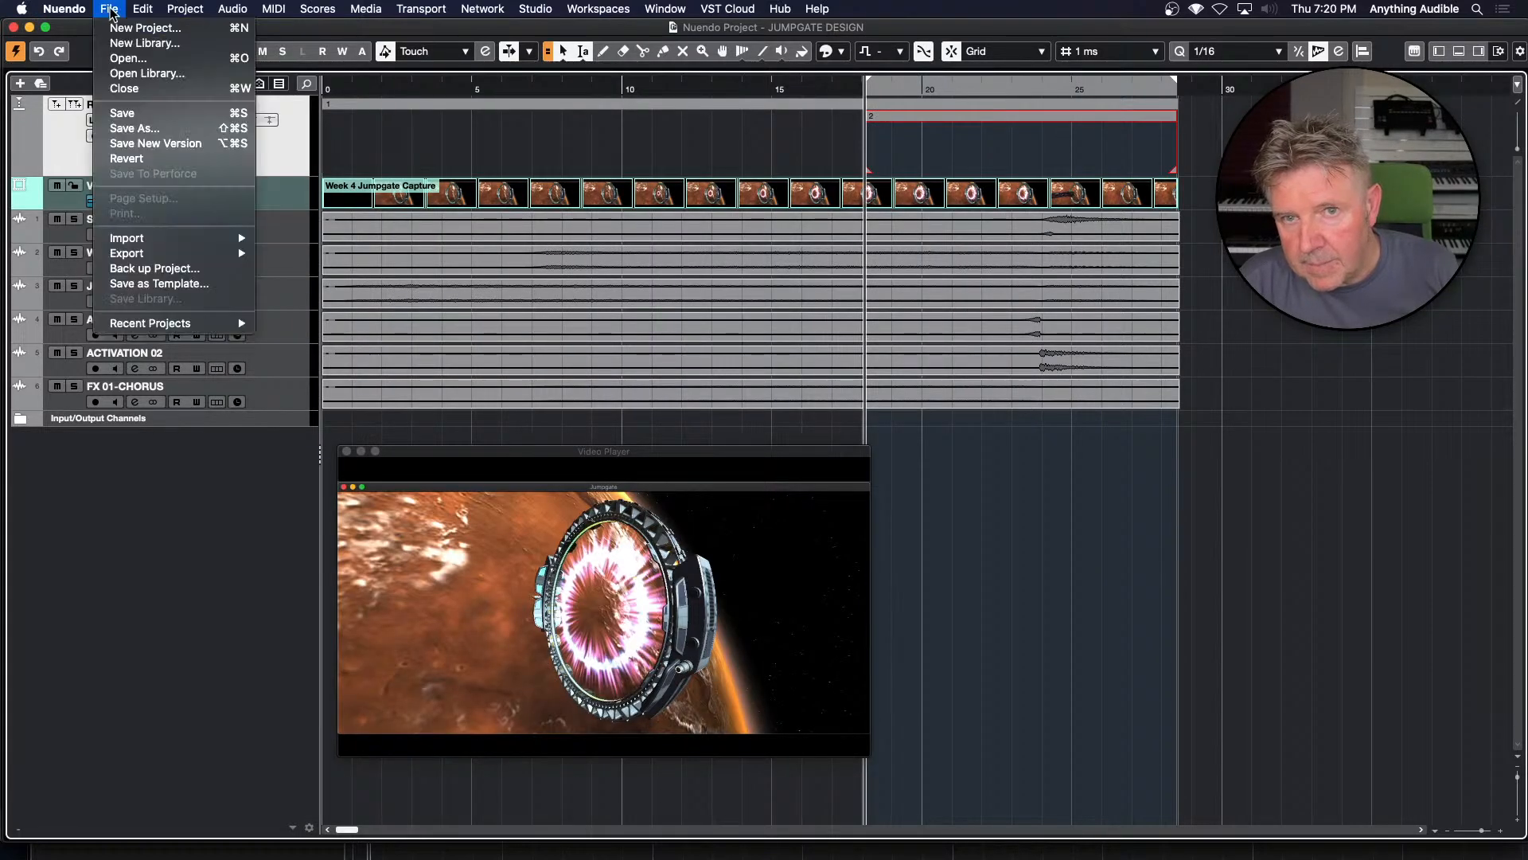
{"action": "mouse_move", "coordinate": [134, 255]}
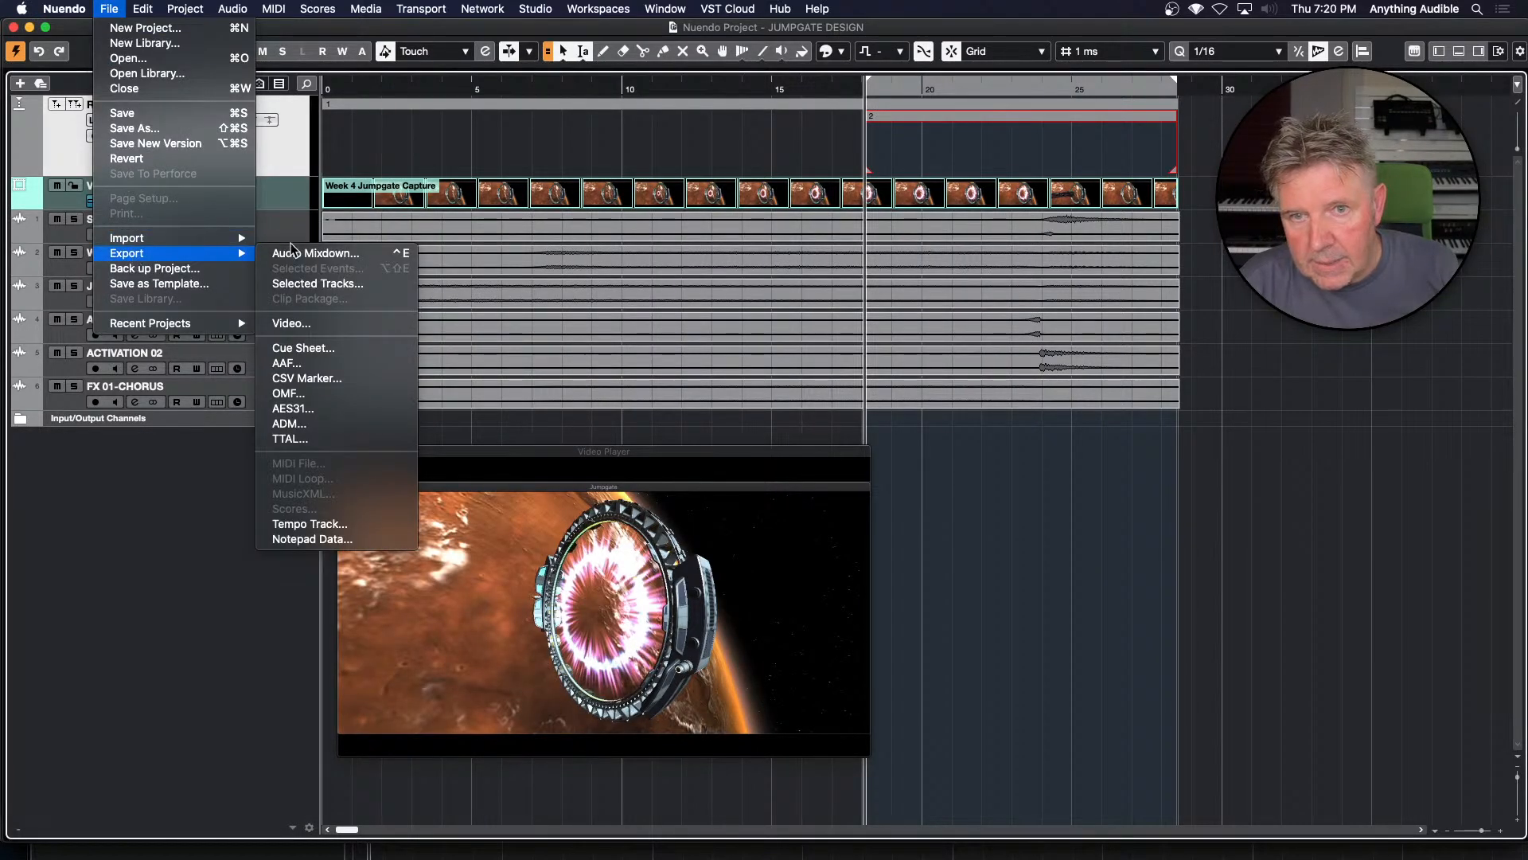
{"action": "left_click", "coordinate": [310, 322]}
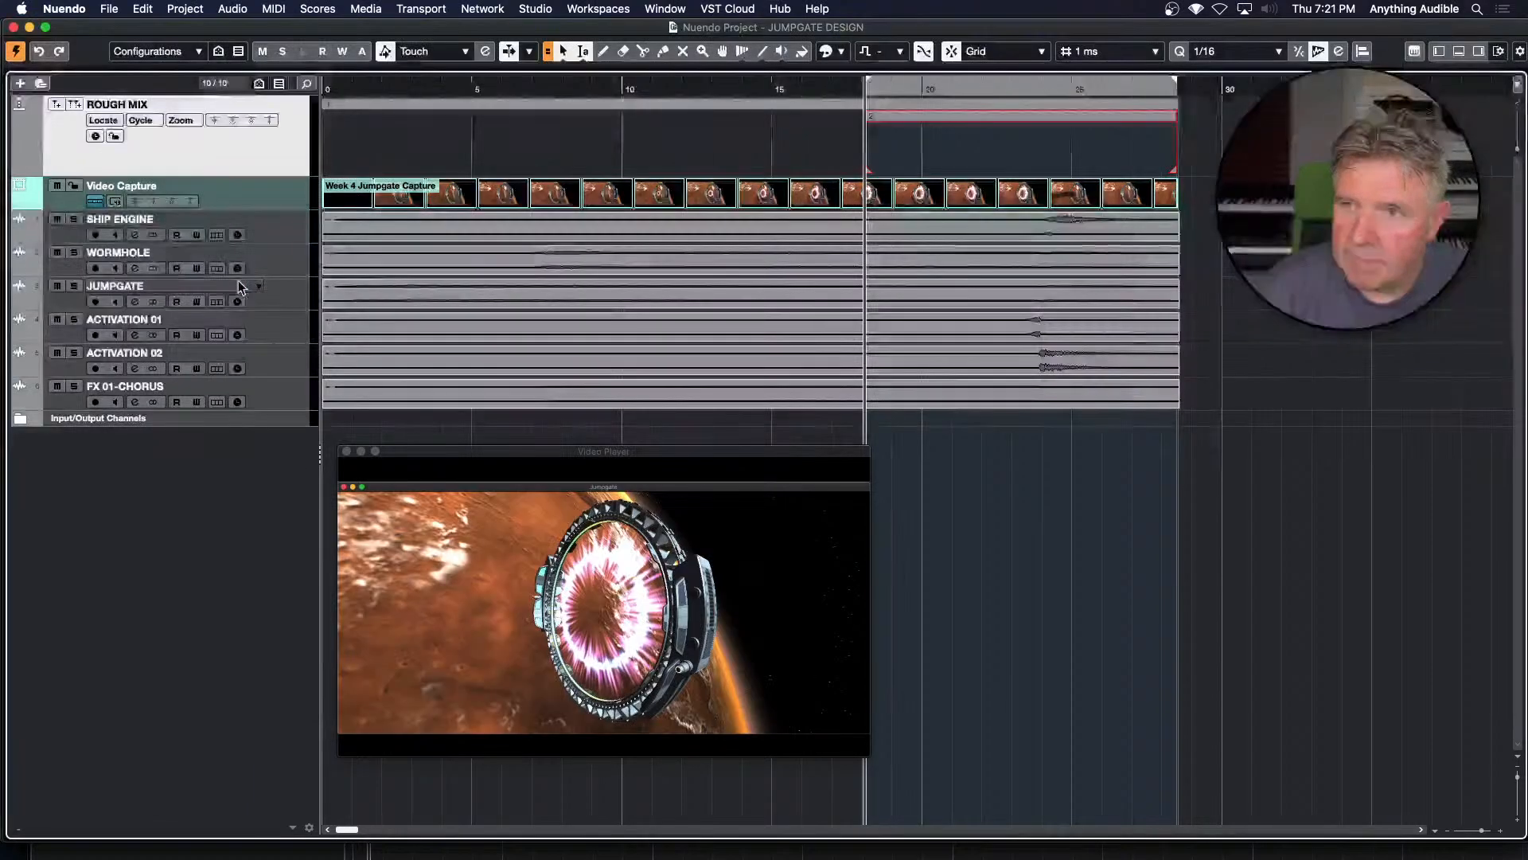
{"action": "left_click", "coordinate": [238, 281]}
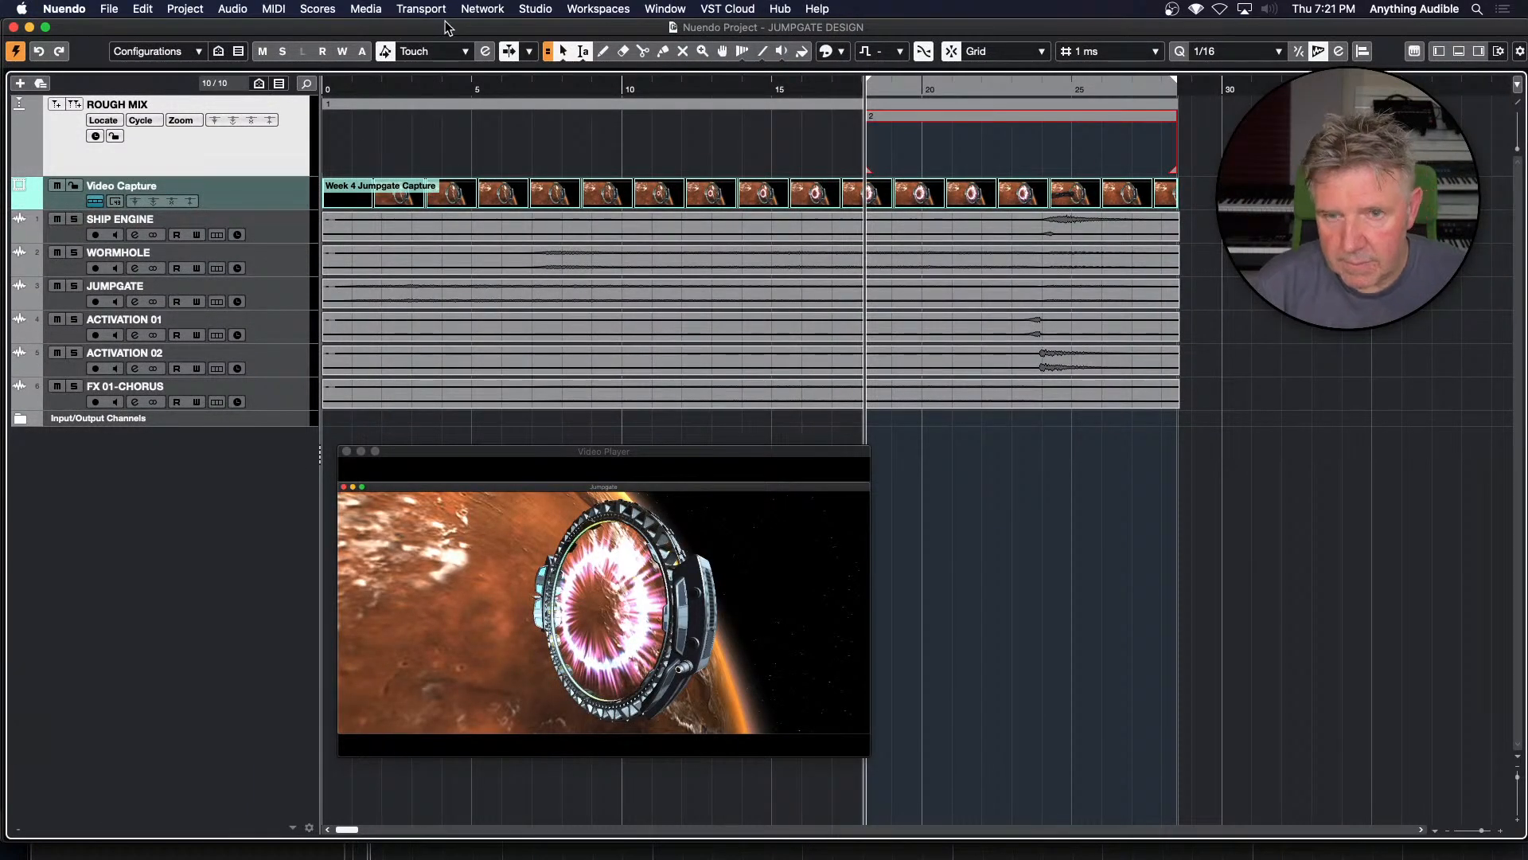
Switch to the Episode 10 - Jumpgate project, shift the video player off the track names, and hide the side zones to widen the timeline
{"action": "key", "text": "super+grave"}
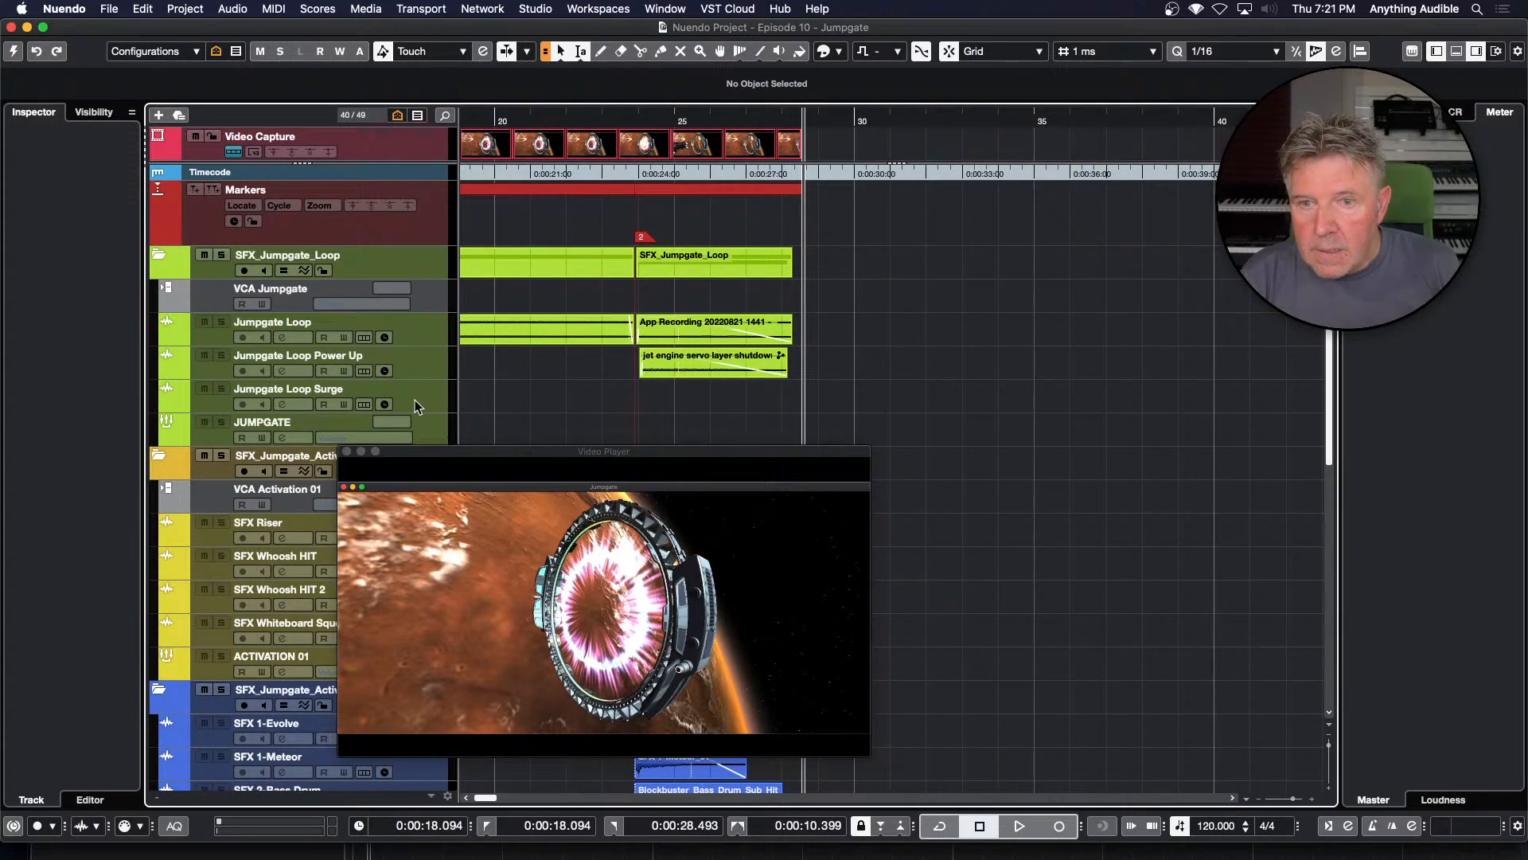
{"action": "left_click_drag", "start_coordinate": [417, 446], "coordinate": [477, 446]}
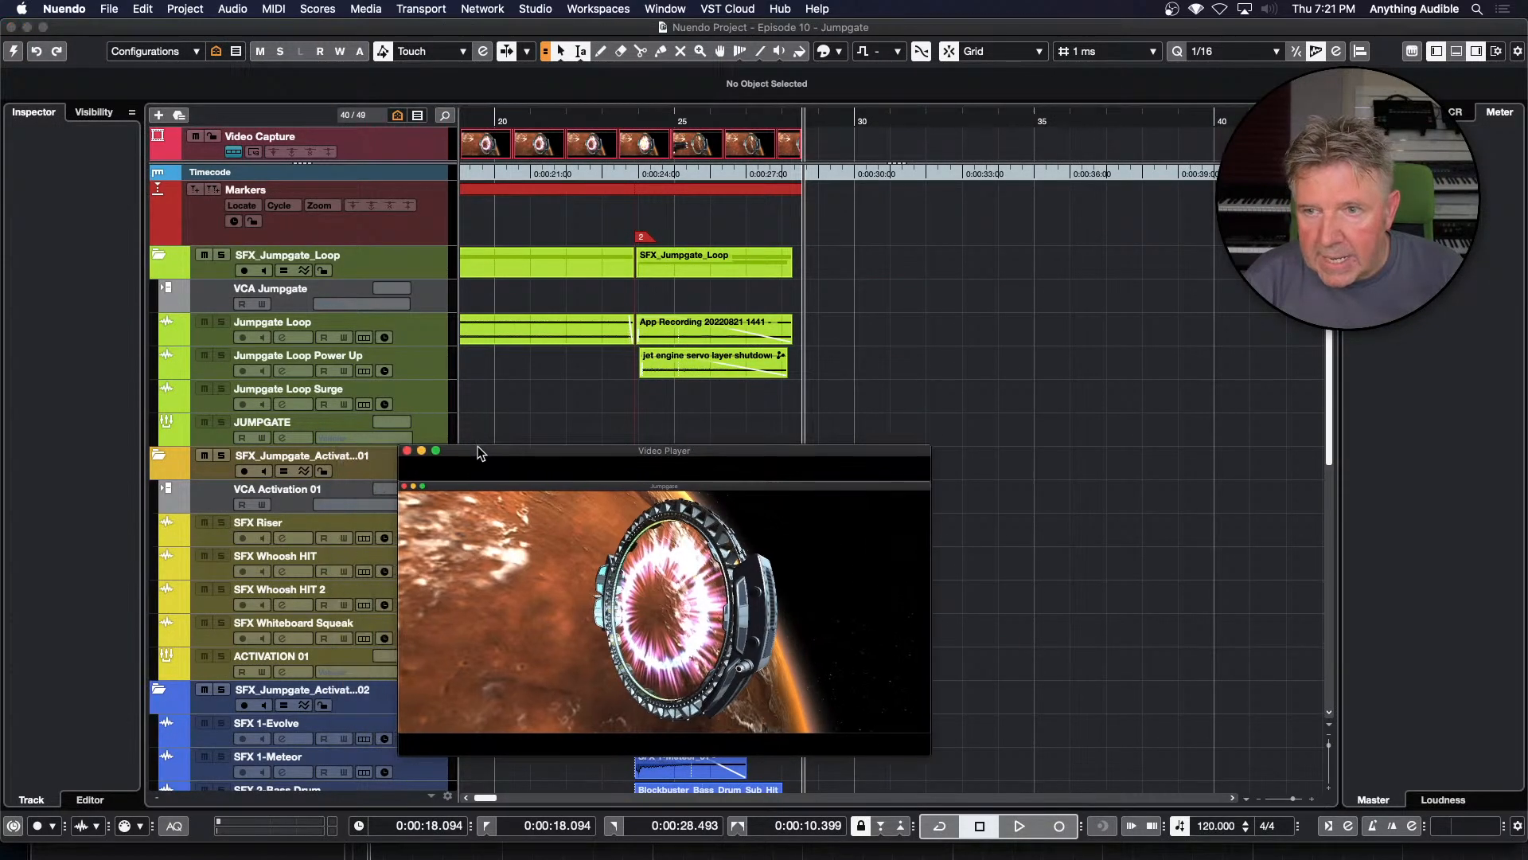
{"action": "left_click", "coordinate": [1477, 50]}
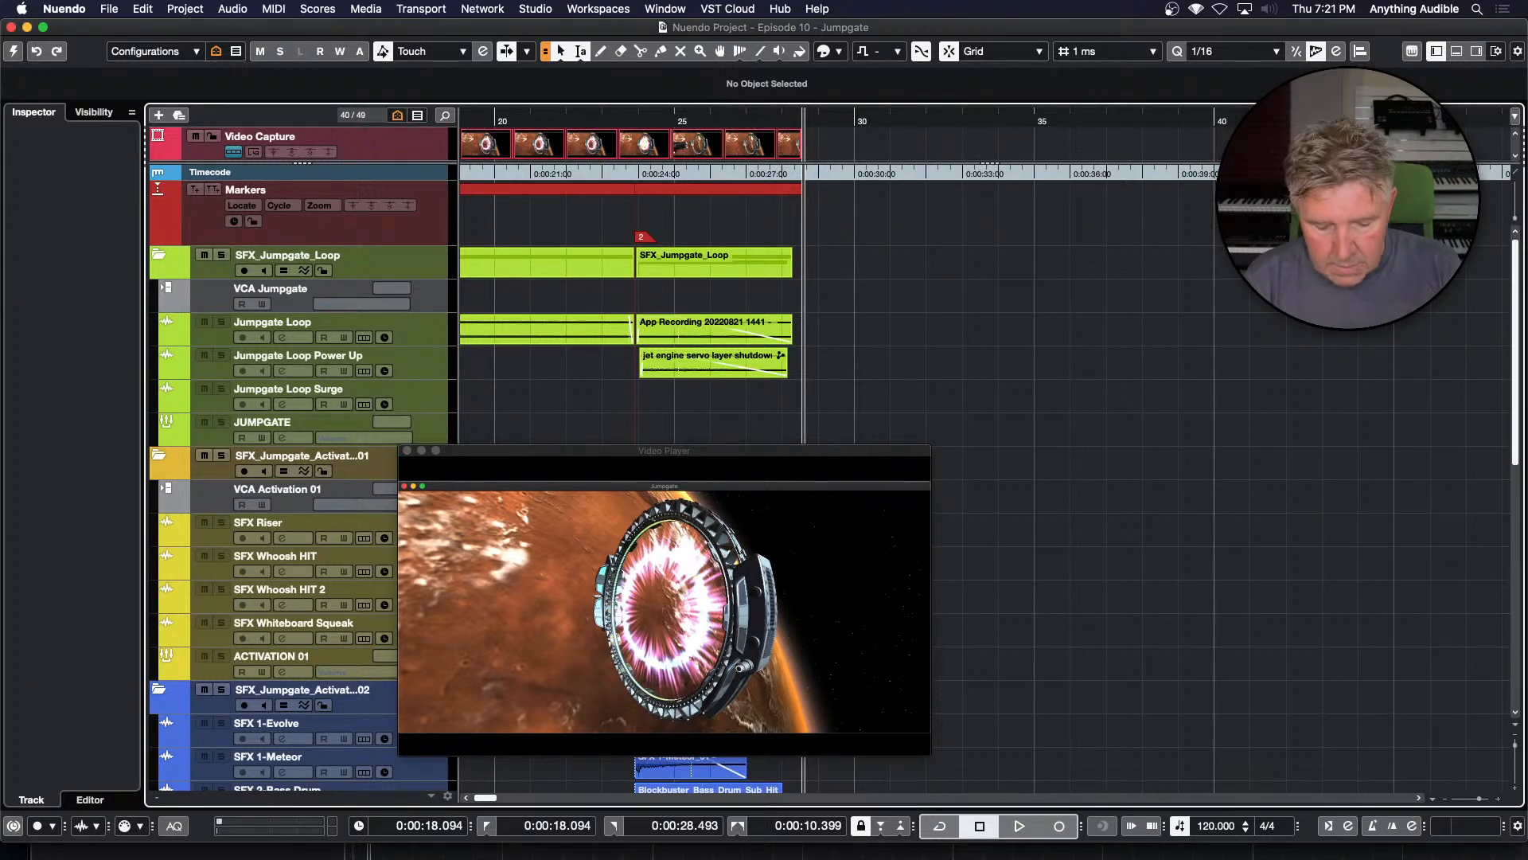
{"action": "key", "text": "h"}
{"action": "key", "text": "h"}
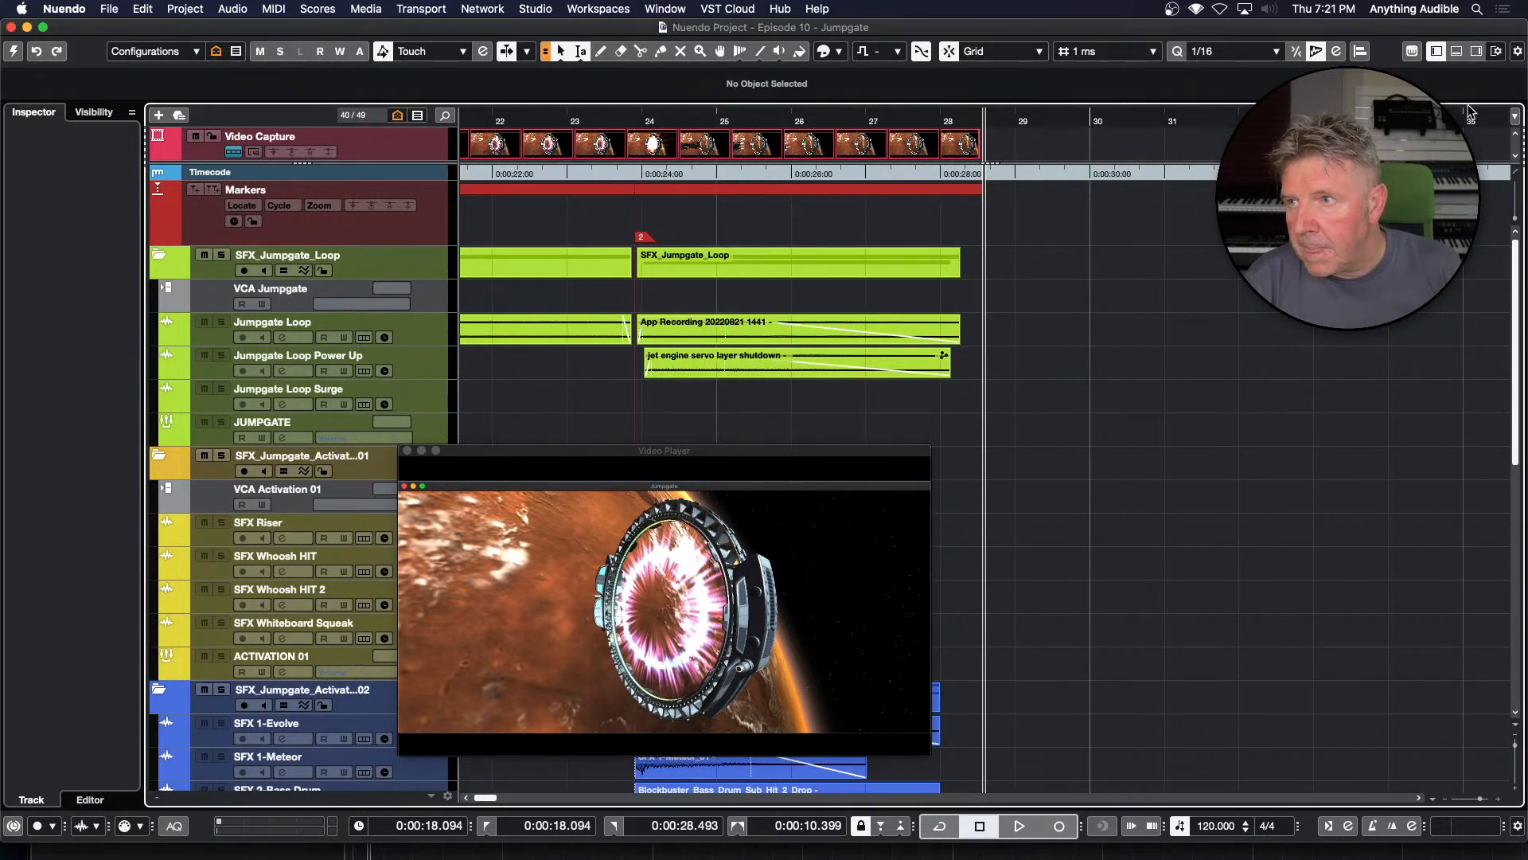
{"action": "left_click", "coordinate": [1435, 51]}
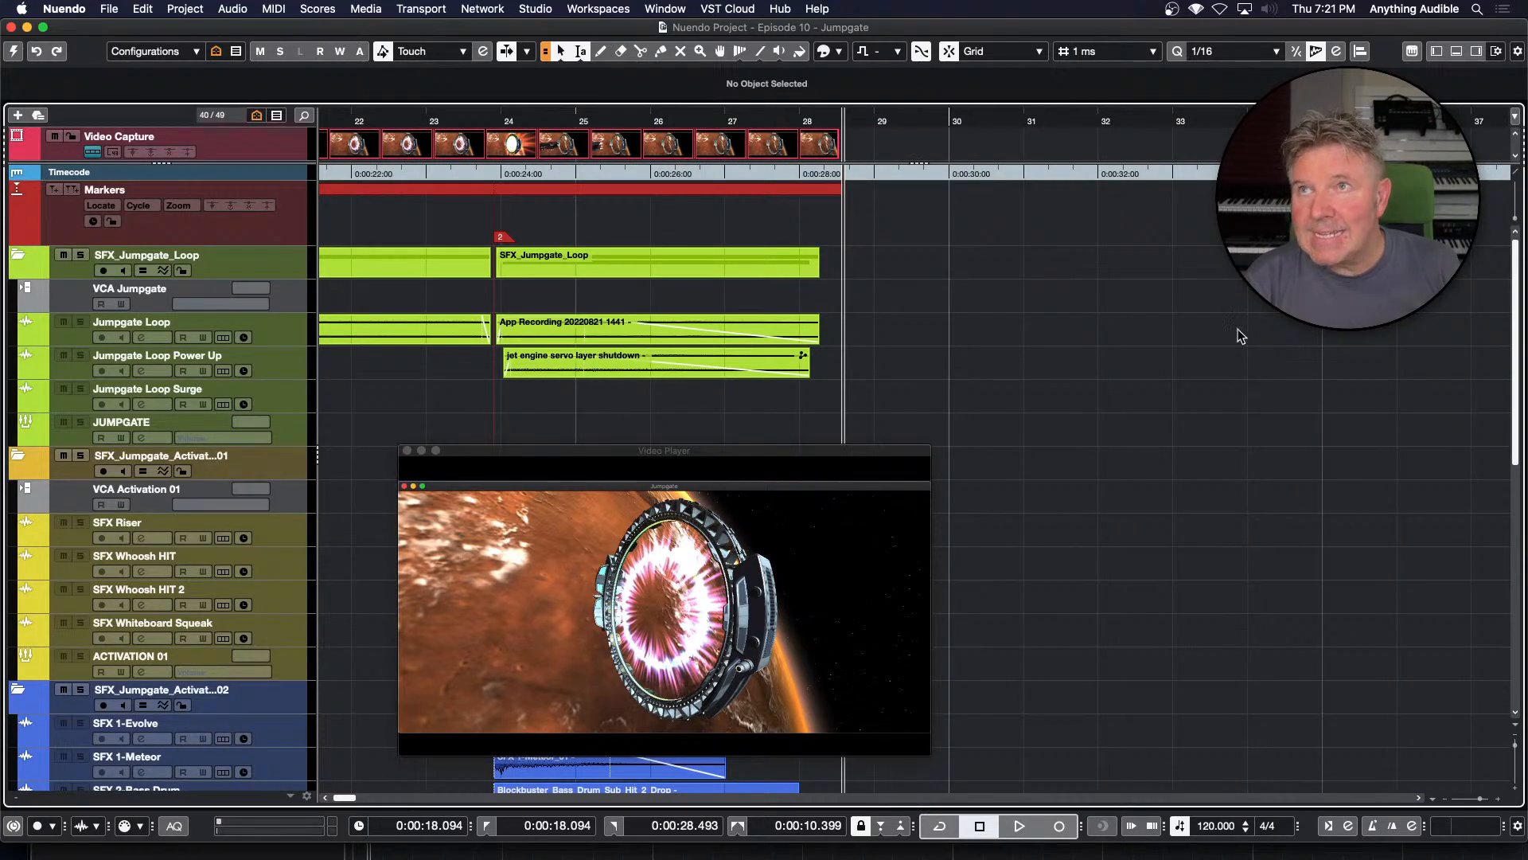
{"action": "scroll", "coordinate": [1239, 374], "scroll_direction": "left", "scroll_amount": 3}
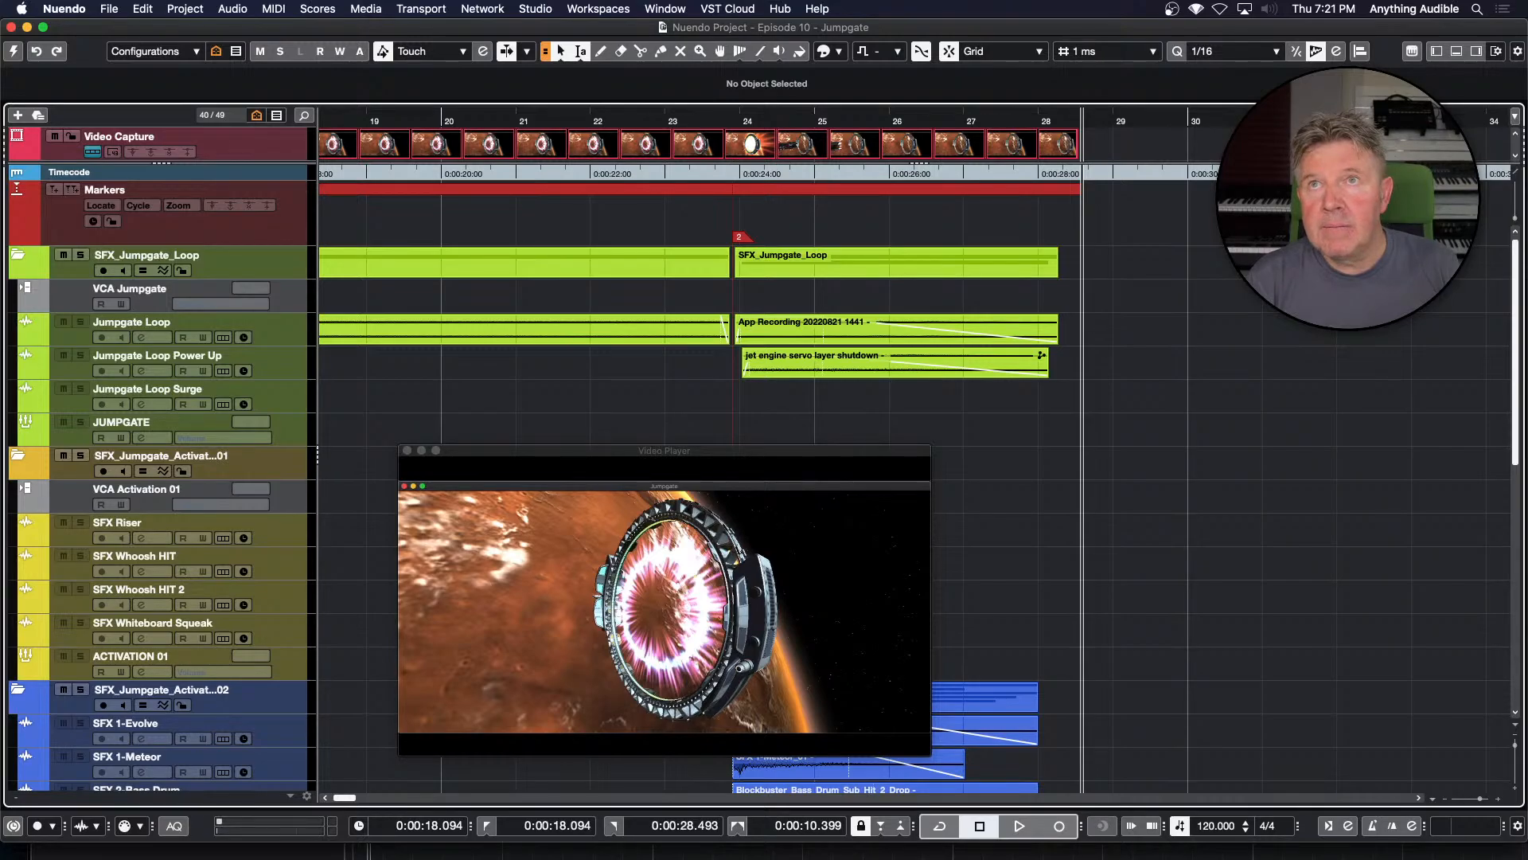
Review the video export's file, audio channel and range settings in the Episode 10 - Jumpgate project, and close them without exporting
{"action": "key", "text": "super+Tab"}
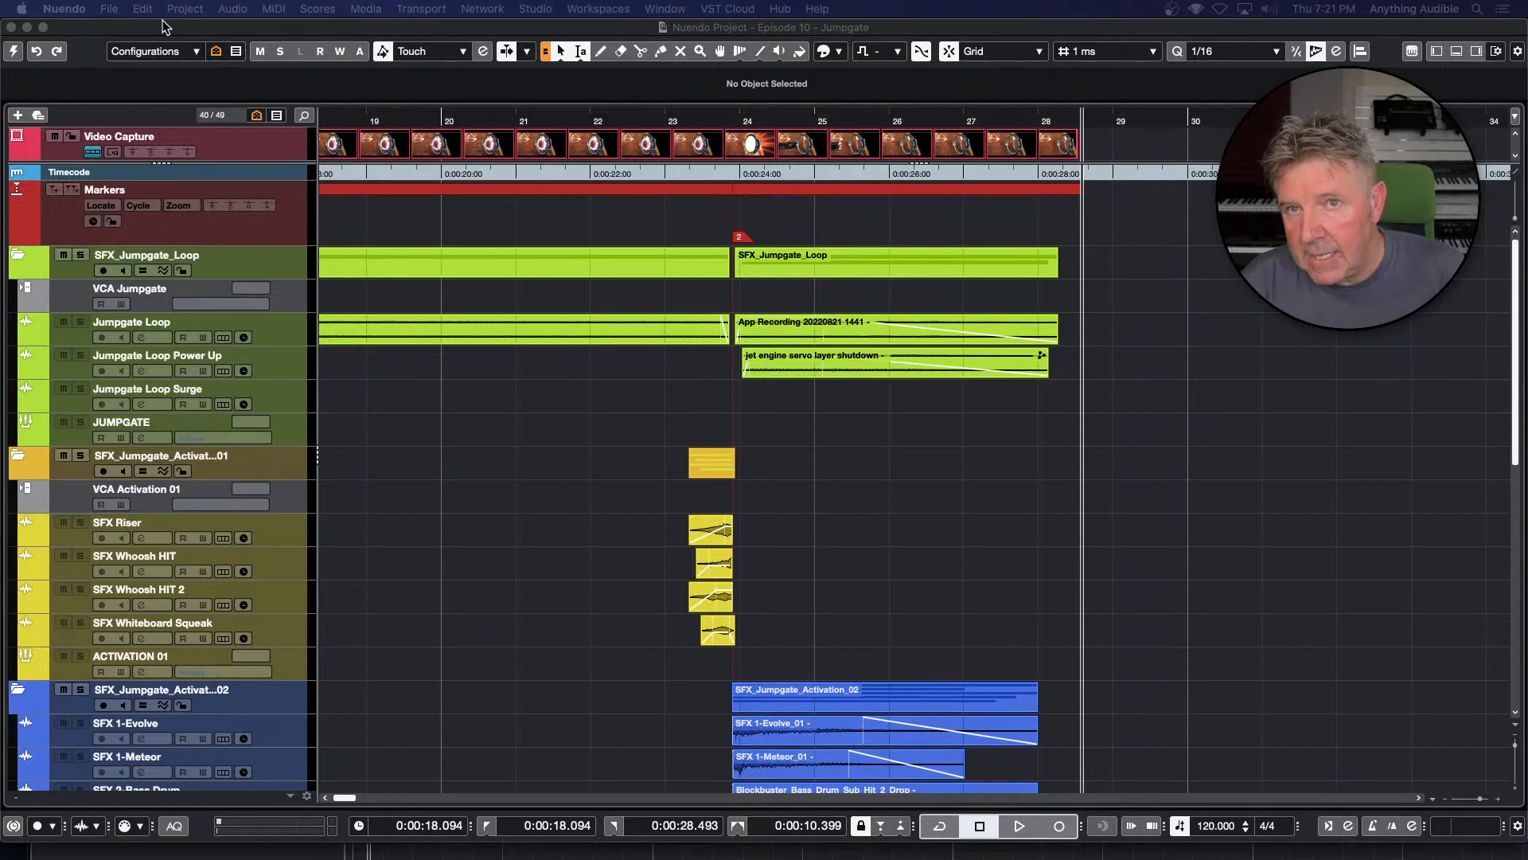
{"action": "left_click", "coordinate": [113, 9]}
{"action": "left_click", "coordinate": [112, 10]}
{"action": "left_click", "coordinate": [112, 10]}
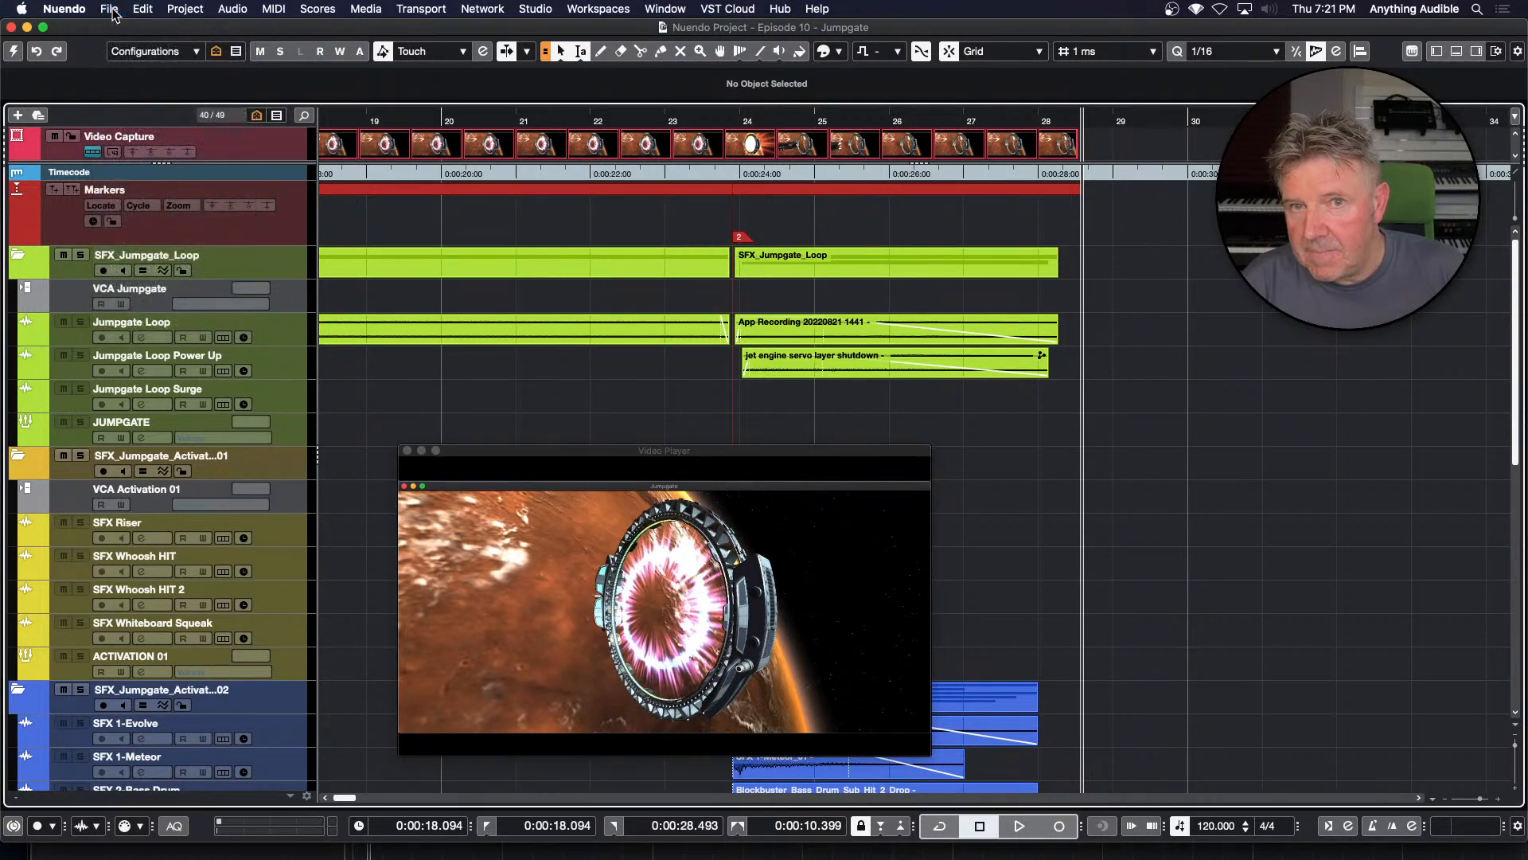
{"action": "left_click", "coordinate": [111, 10]}
{"action": "mouse_move", "coordinate": [132, 253]}
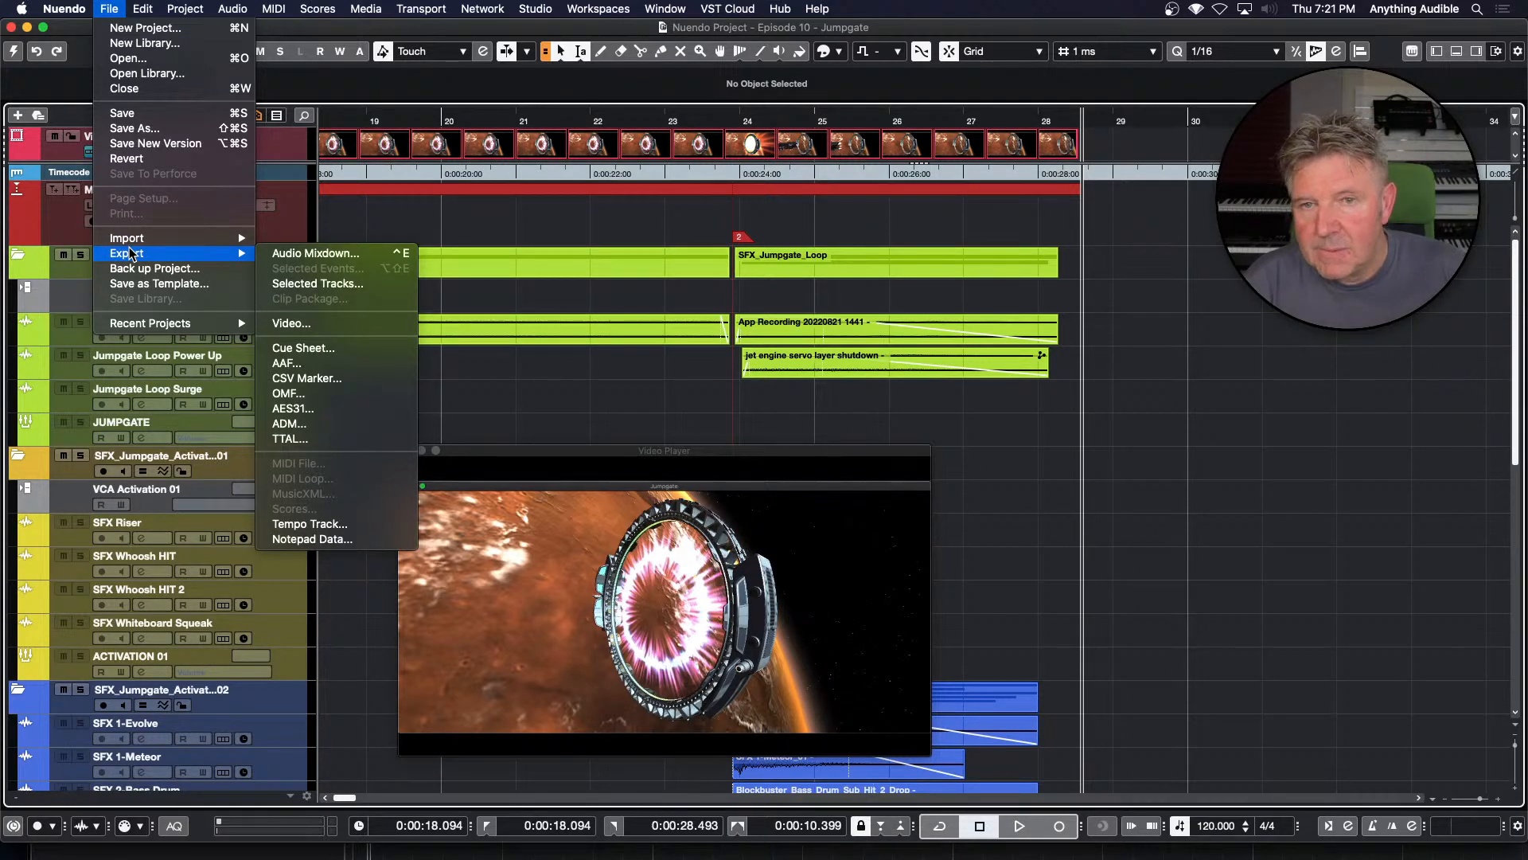
{"action": "left_click", "coordinate": [311, 327]}
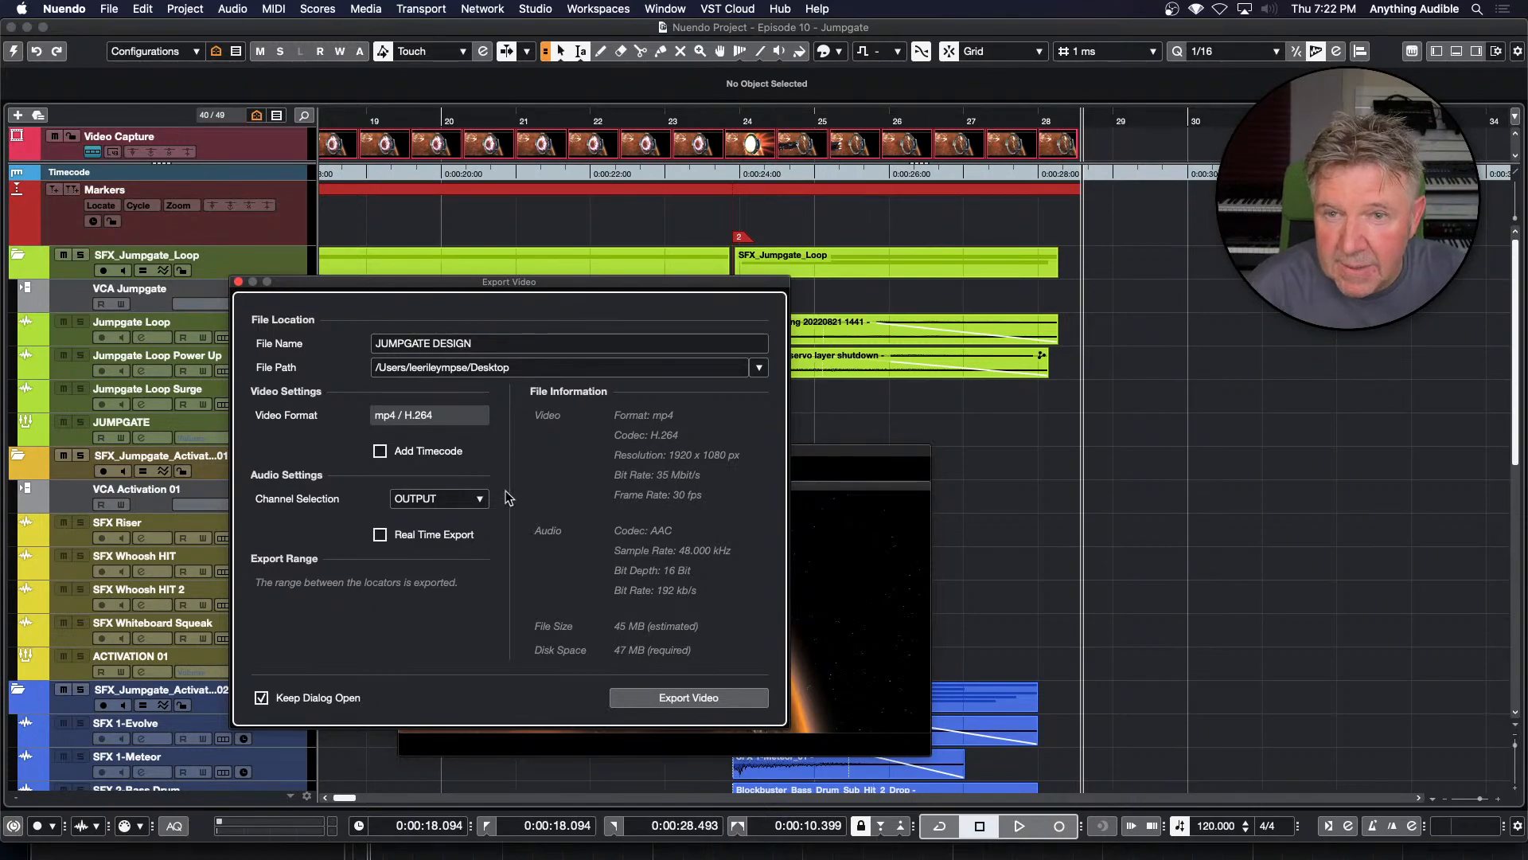
{"action": "left_click", "coordinate": [239, 282]}
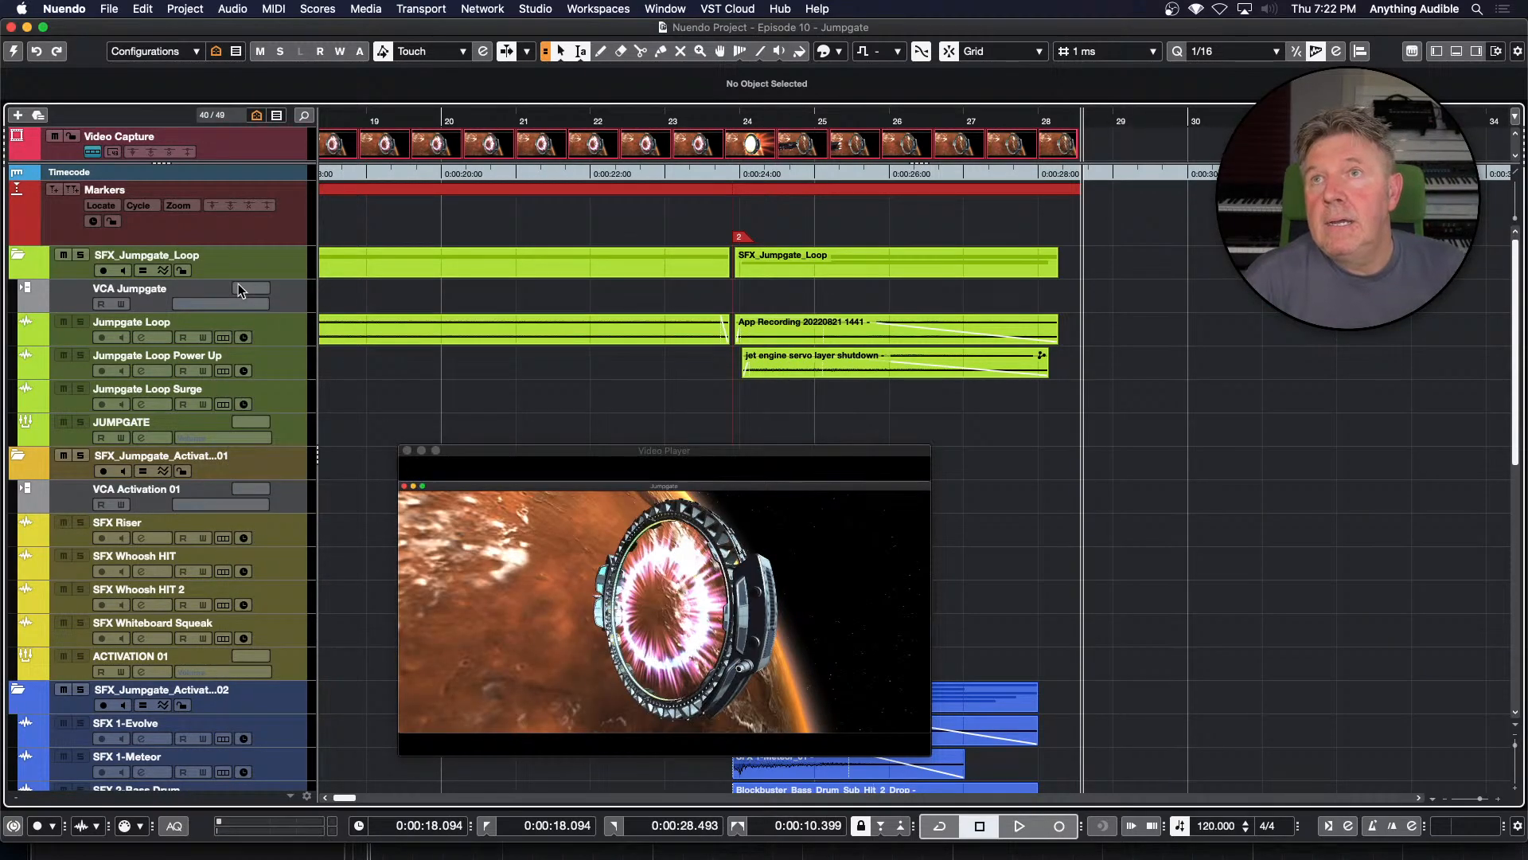